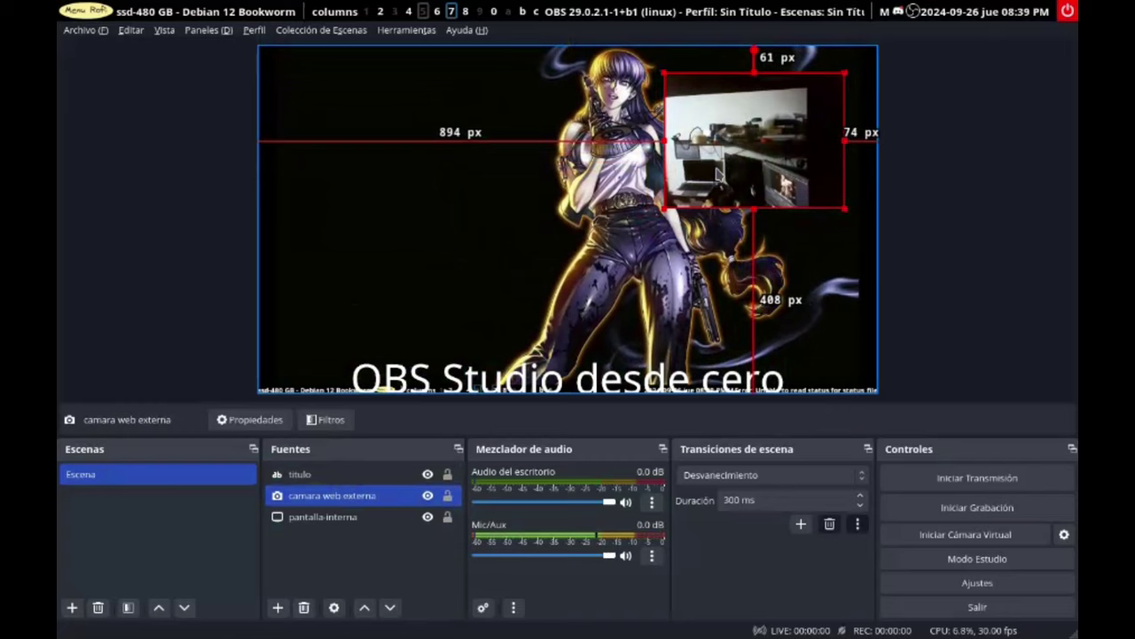
Step: Add a second scene named Escena 2, check it against Escena, and leave Escena 2 active
left_click(322, 474, "ctrl")
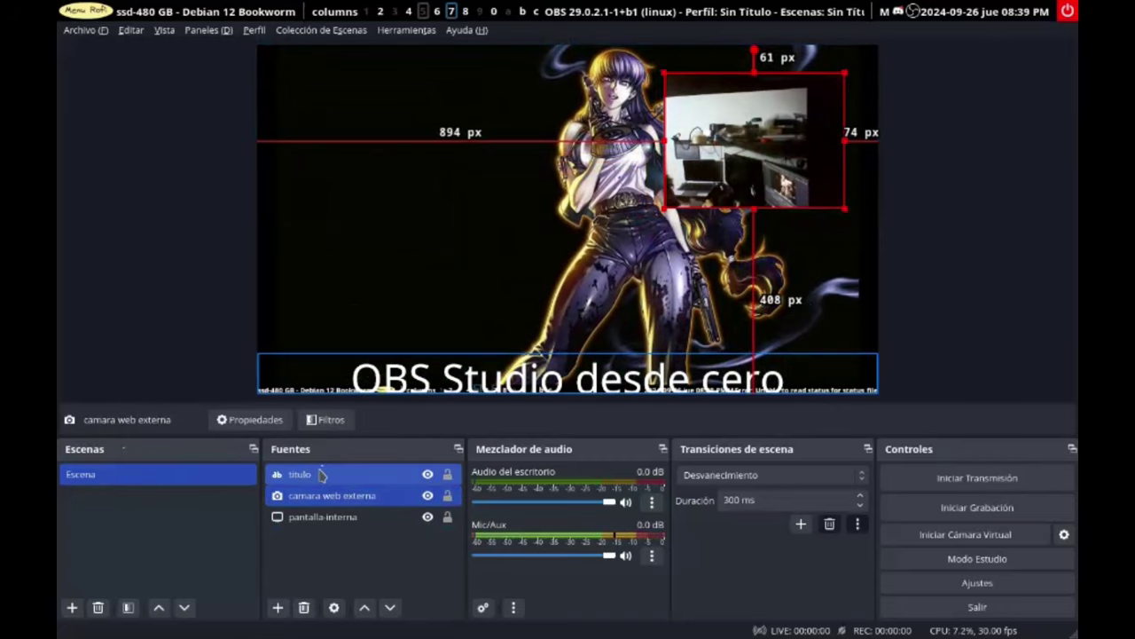
left_click(330, 474, "ctrl")
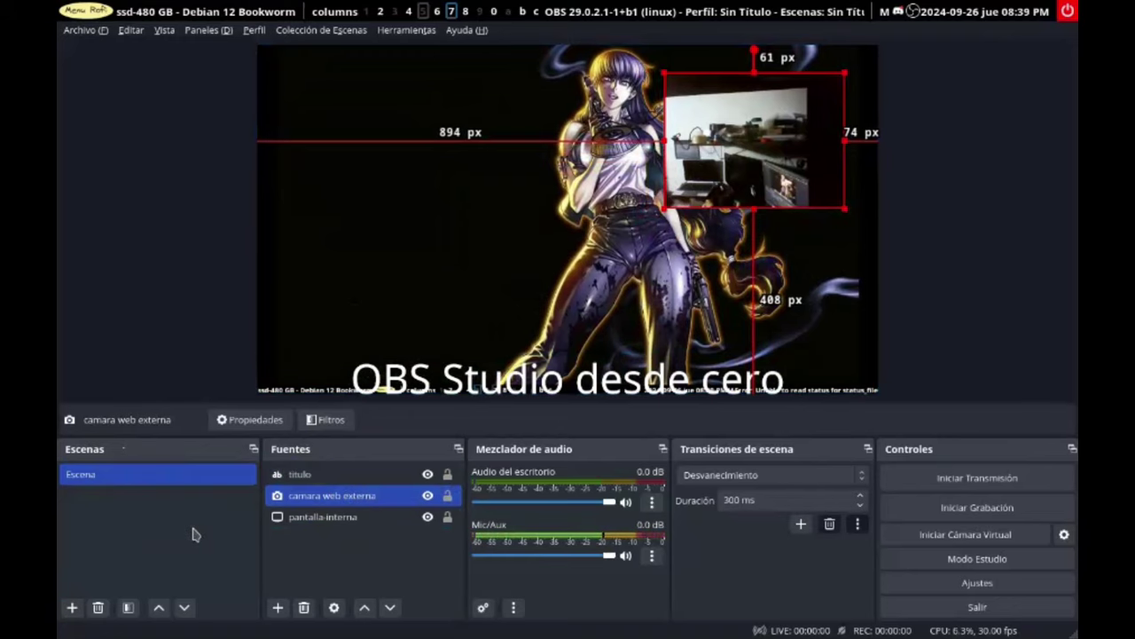
left_click(73, 607)
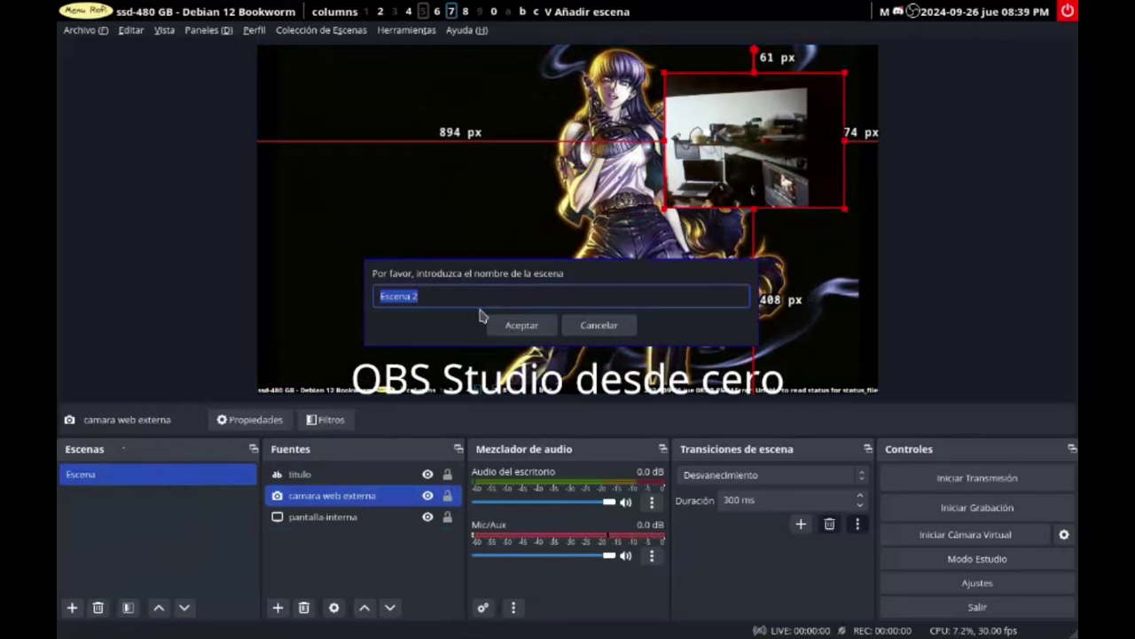
left_click(513, 326)
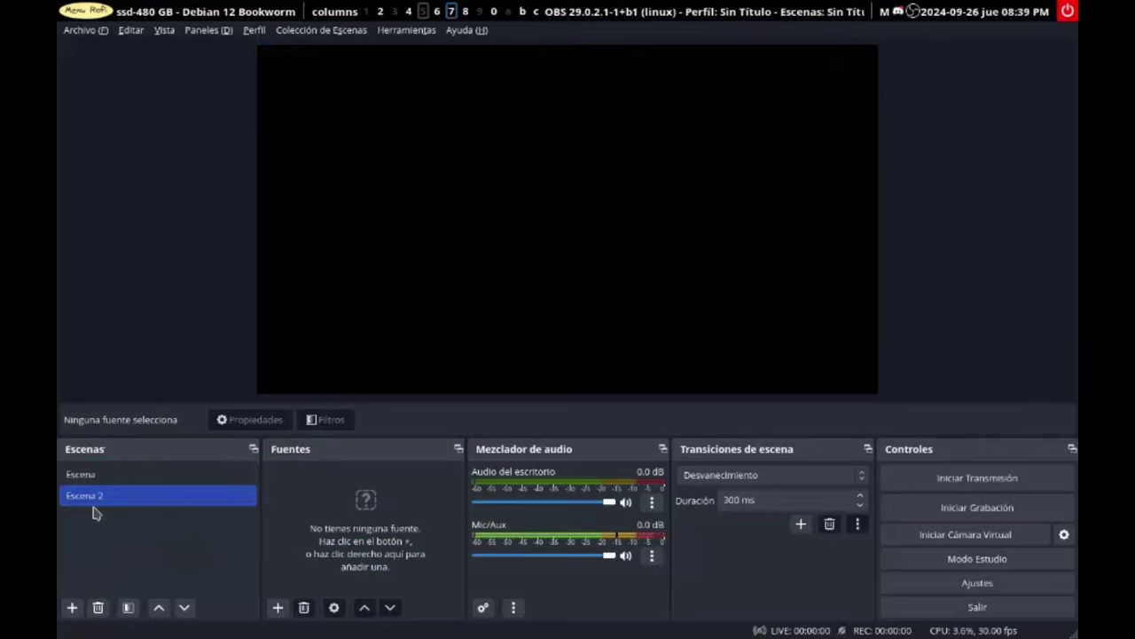
left_click(101, 476)
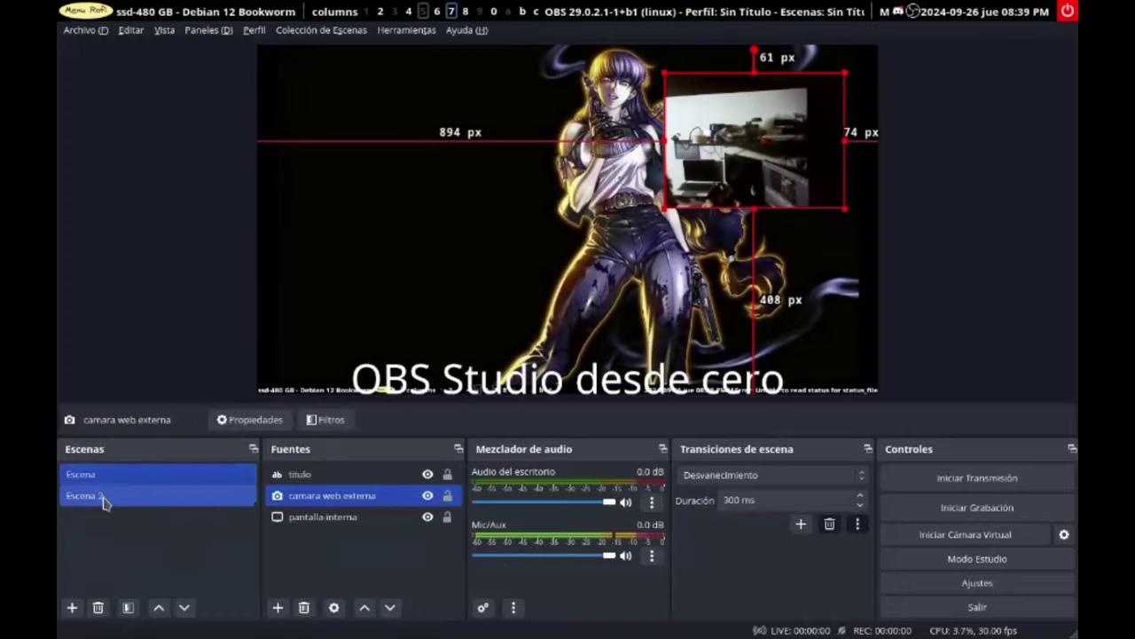
left_click(103, 498)
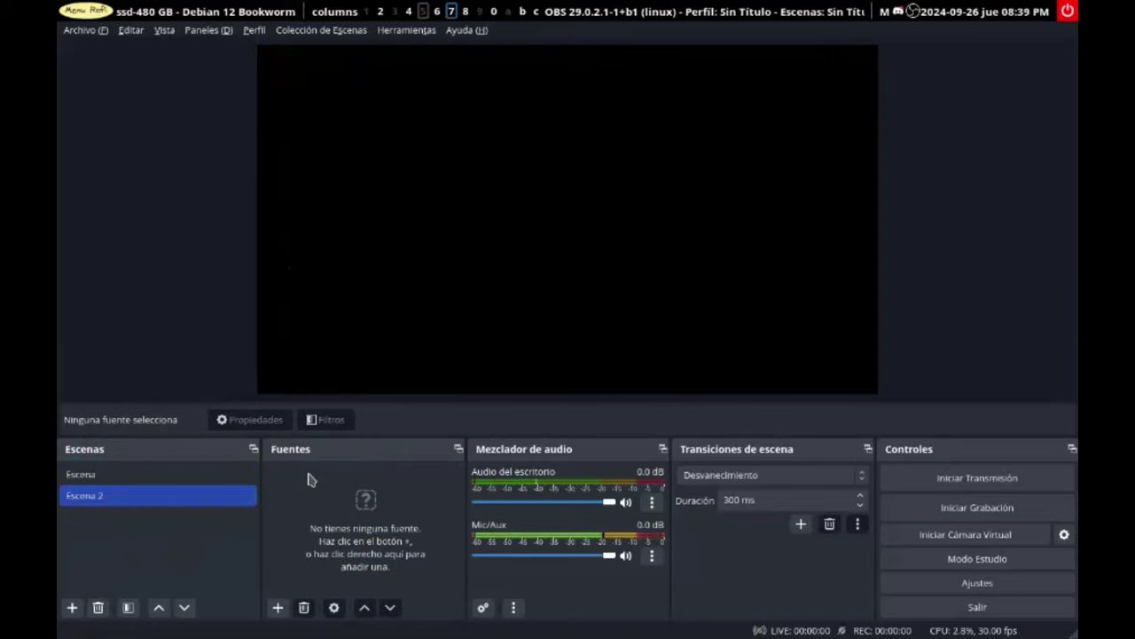
Step: Add the existing V4L2 video capture source "camara web externa" to Escena 2 and move it to the canvas's right edge, about 112 px from its top
left_click(279, 608)
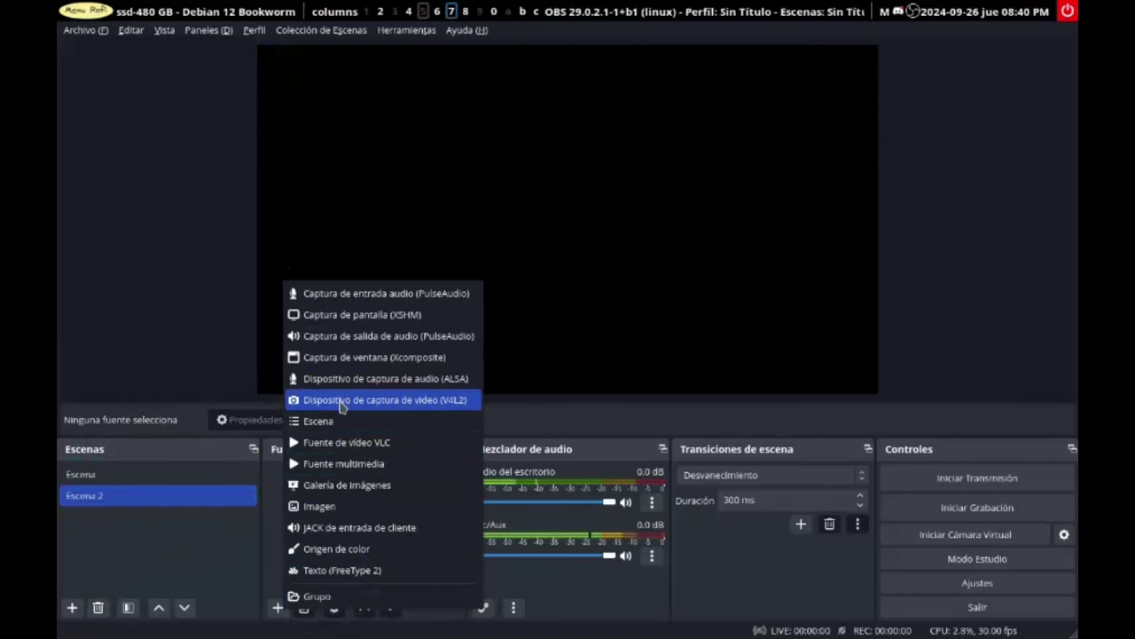
left_click(340, 400)
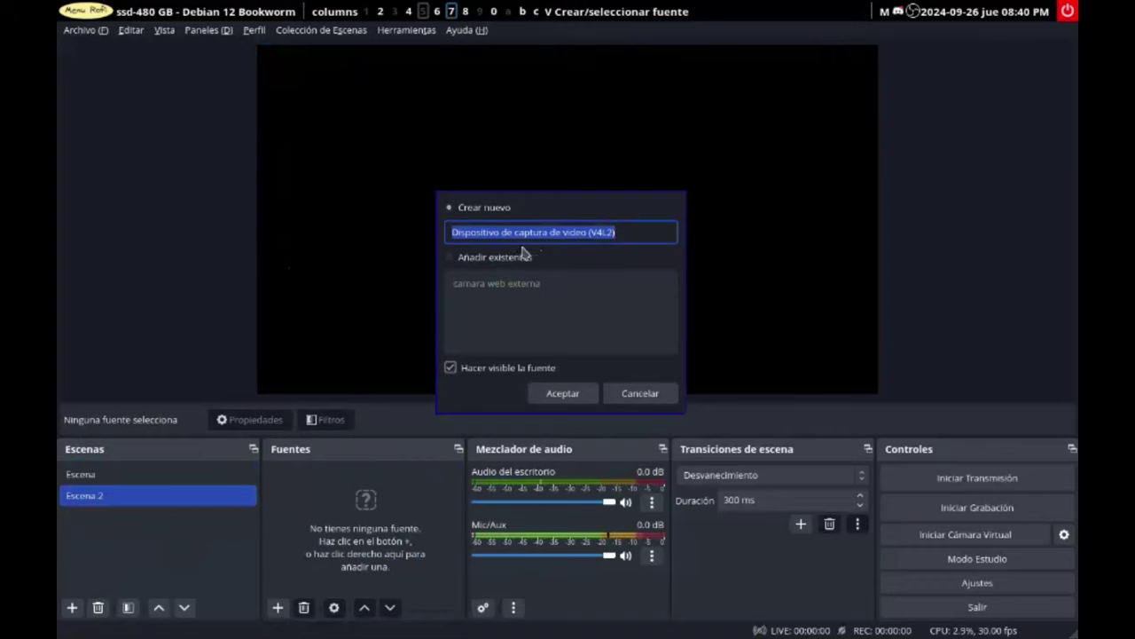
left_click(471, 258)
left_click(471, 284)
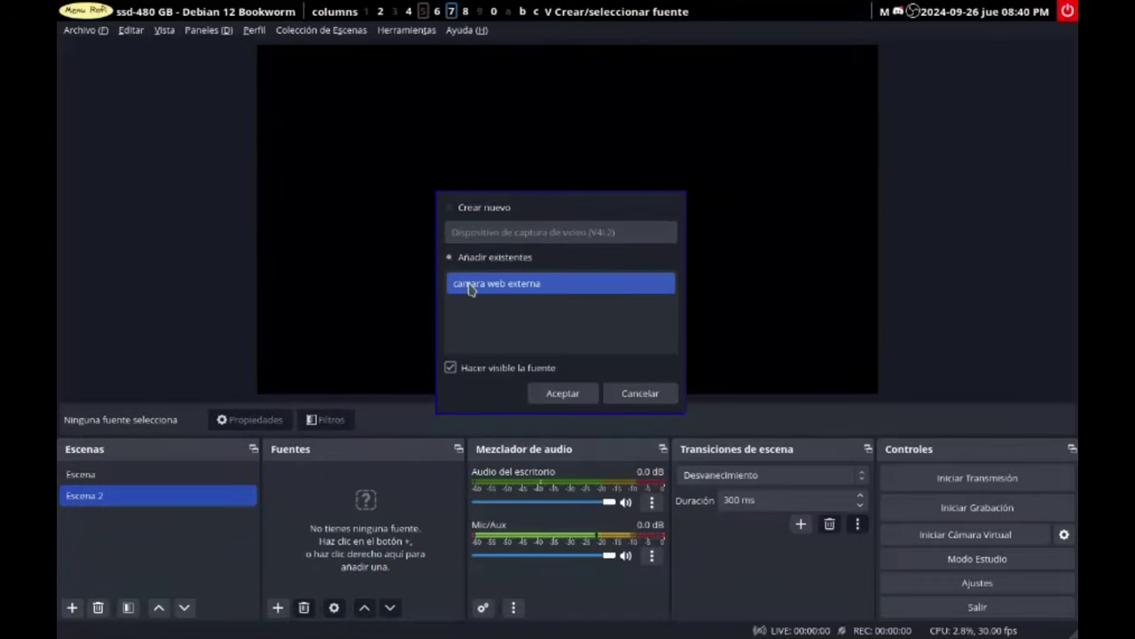
left_click(474, 265)
left_click(479, 283)
left_click(532, 258)
left_click(497, 285)
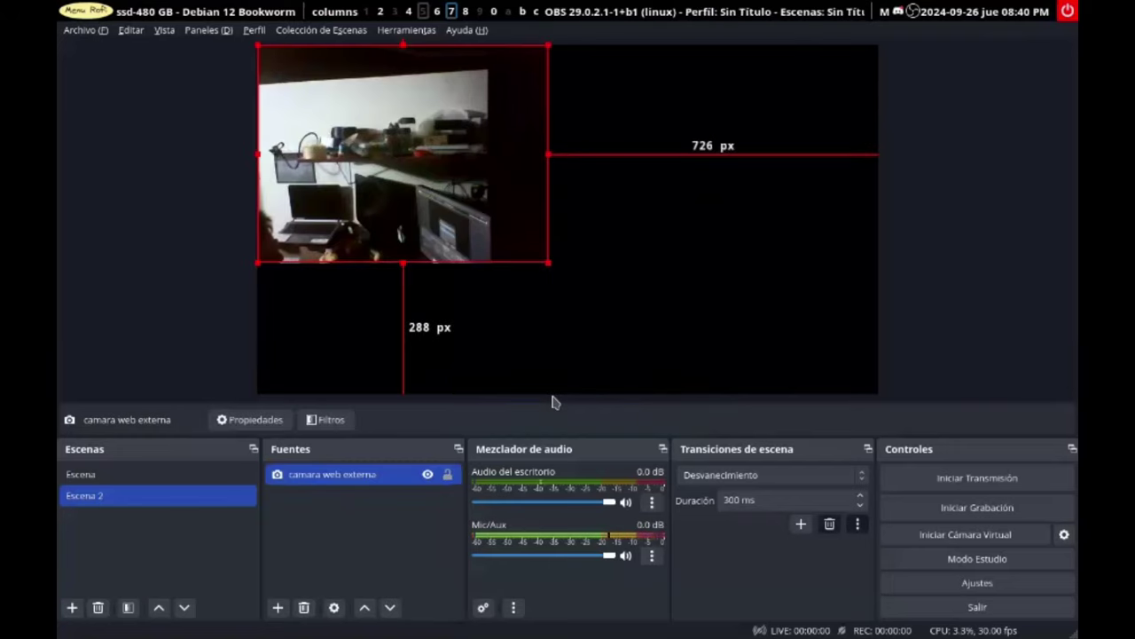
left_click(559, 396)
left_click_drag(434, 195, 758, 247)
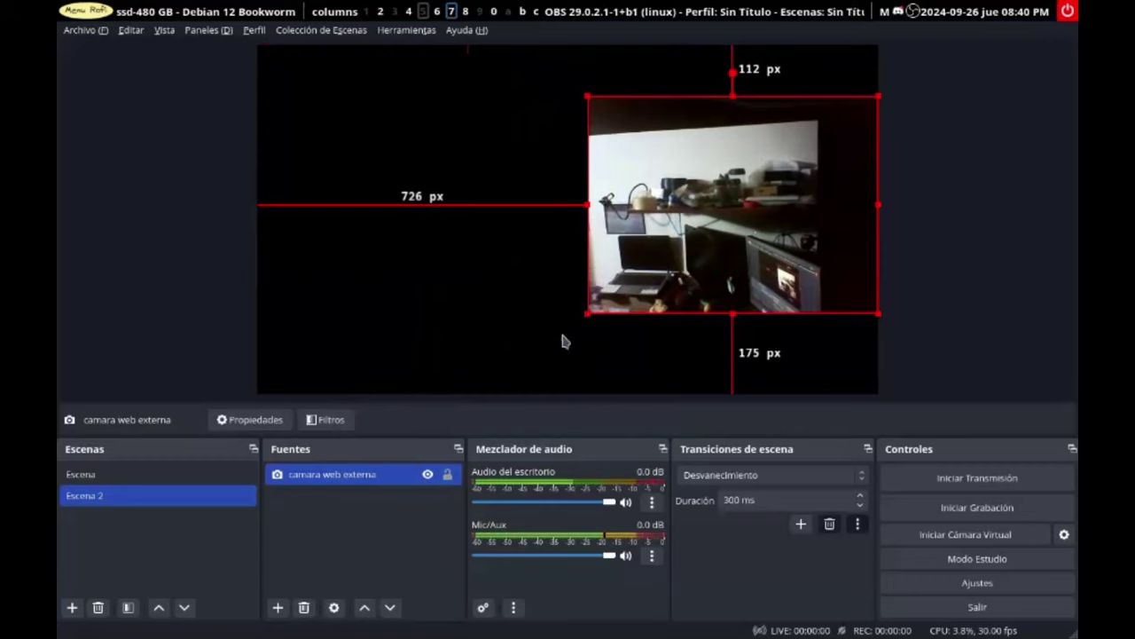
Step: Add the existing XSHM screen capture source "pantalla-interna" to Escena 2
left_click(278, 607)
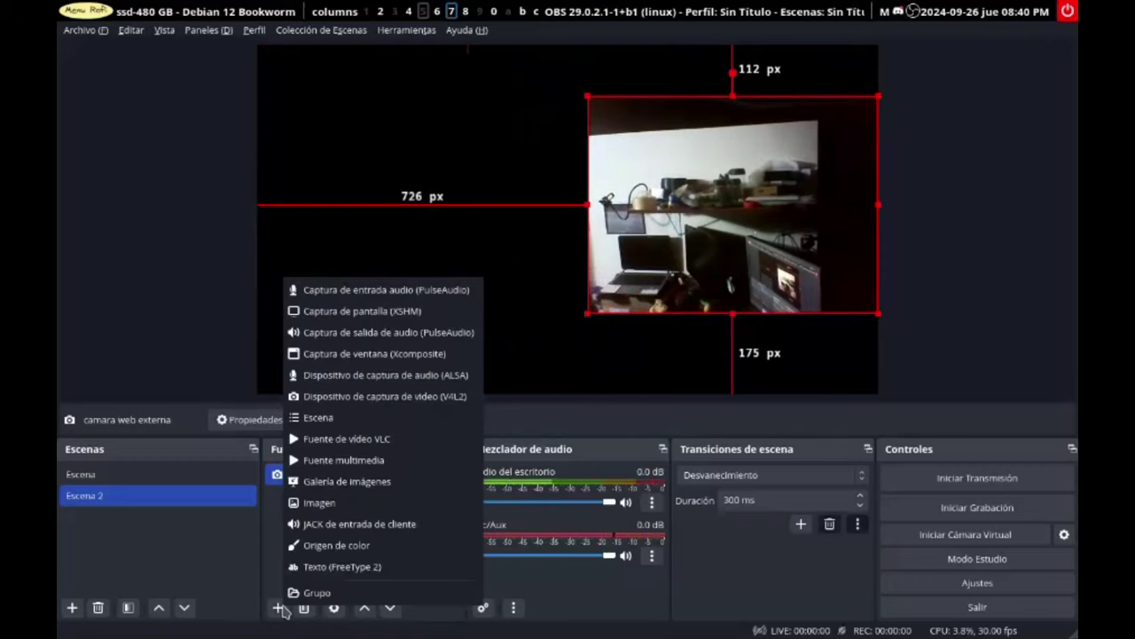
left_click(376, 313)
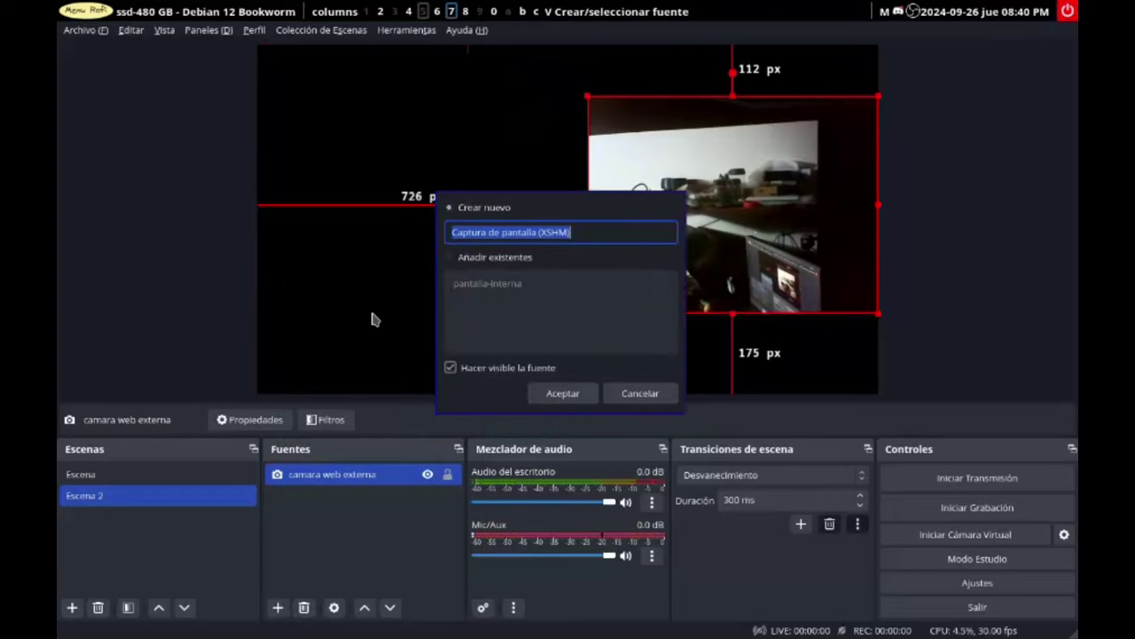
left_click(485, 258)
left_click(472, 286)
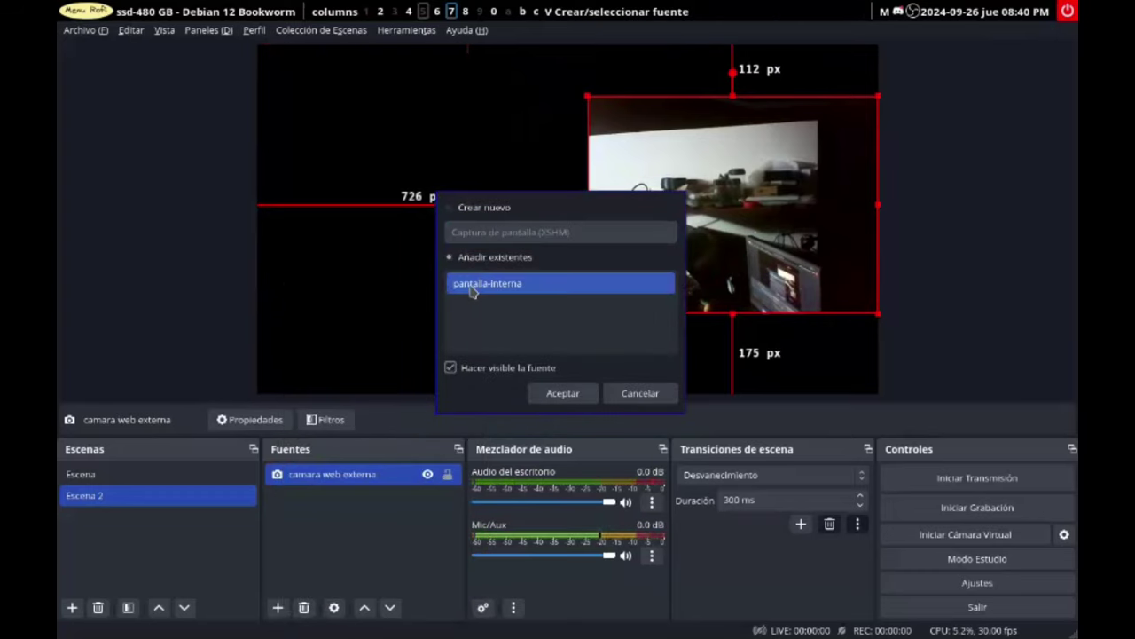
left_click(561, 393)
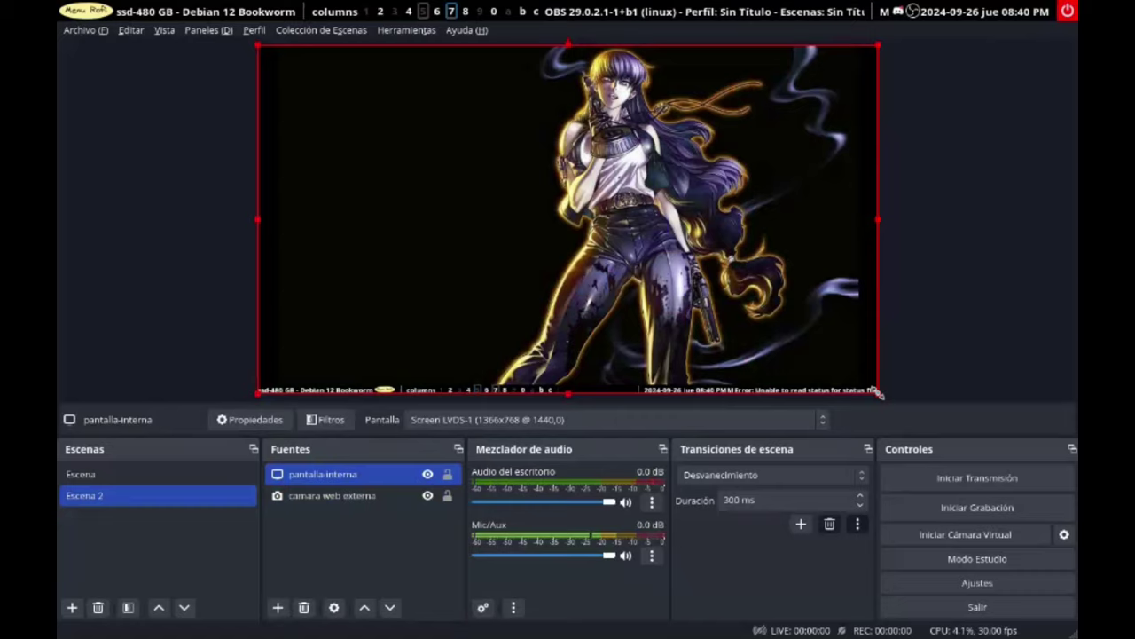
Step: Shrink the screen capture and move it to the canvas's lower left, and shift the webcam image into the upper right corner
left_click_drag(878, 390, 743, 279)
left_click_drag(653, 236, 645, 314)
left_click_drag(807, 255, 819, 196)
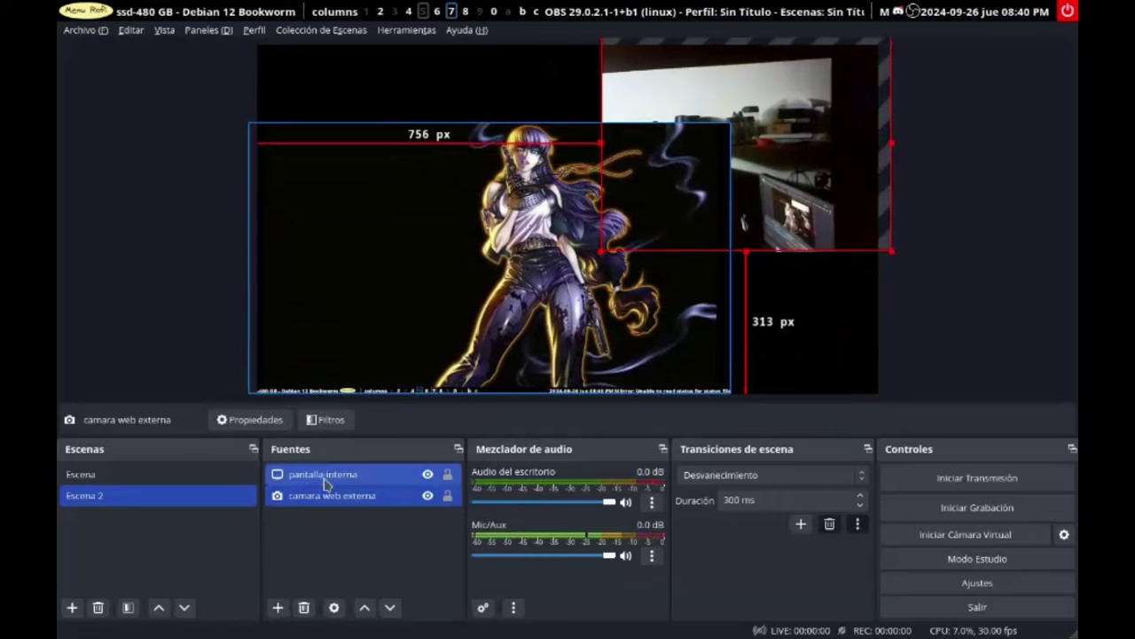
Step: Compare the source layouts of Escena and Escena 2, and clear the source selection in Escena 2
left_click(146, 479)
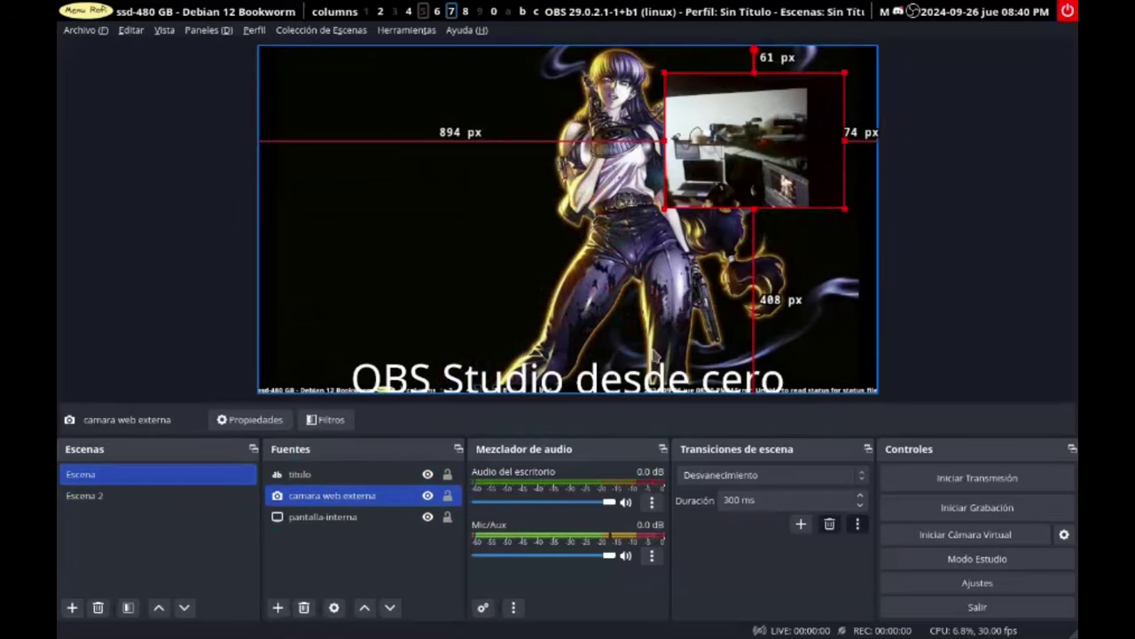
left_click(94, 495)
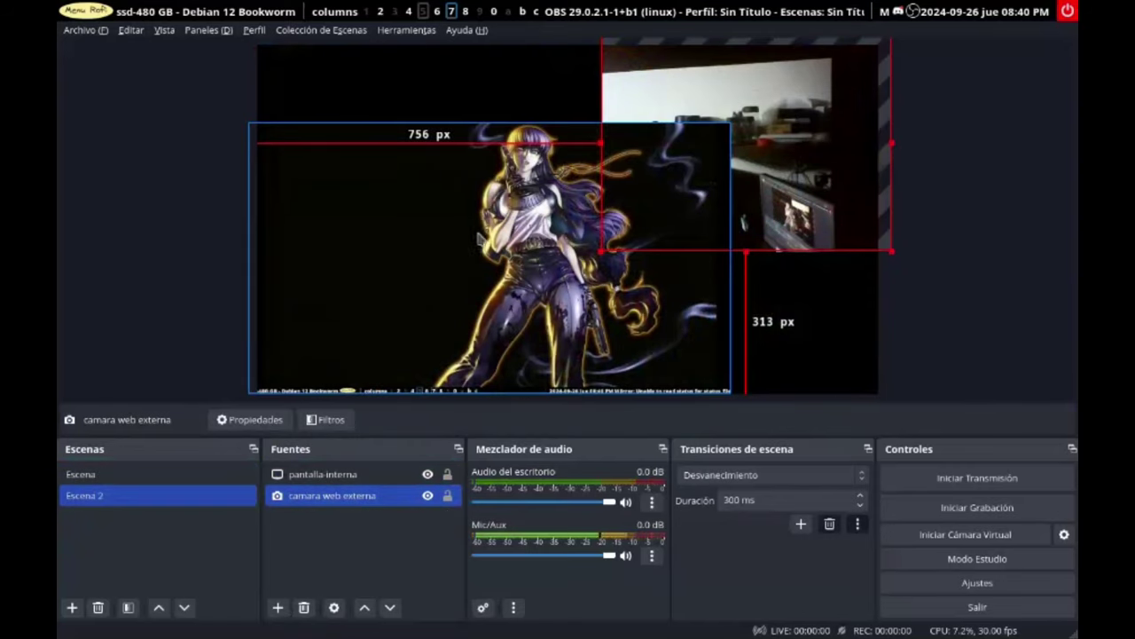
left_click(967, 257)
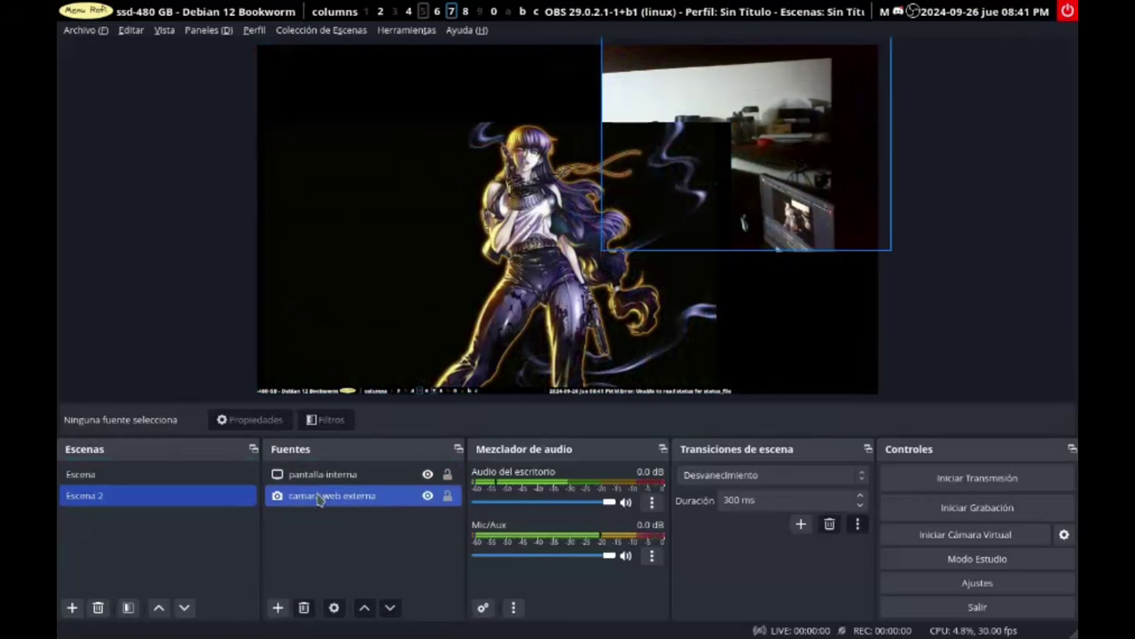
left_click(417, 489)
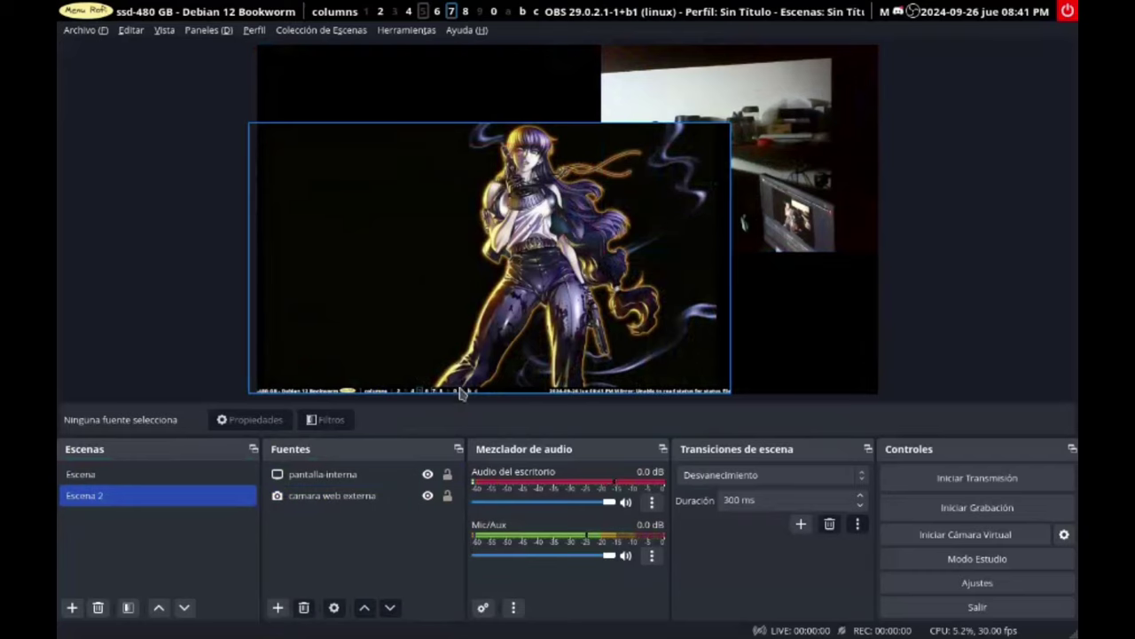
Step: In Escena, set Color 1 of the "titulo" text source to orange #ffaa00 with an alpha channel of 150
left_click(127, 476)
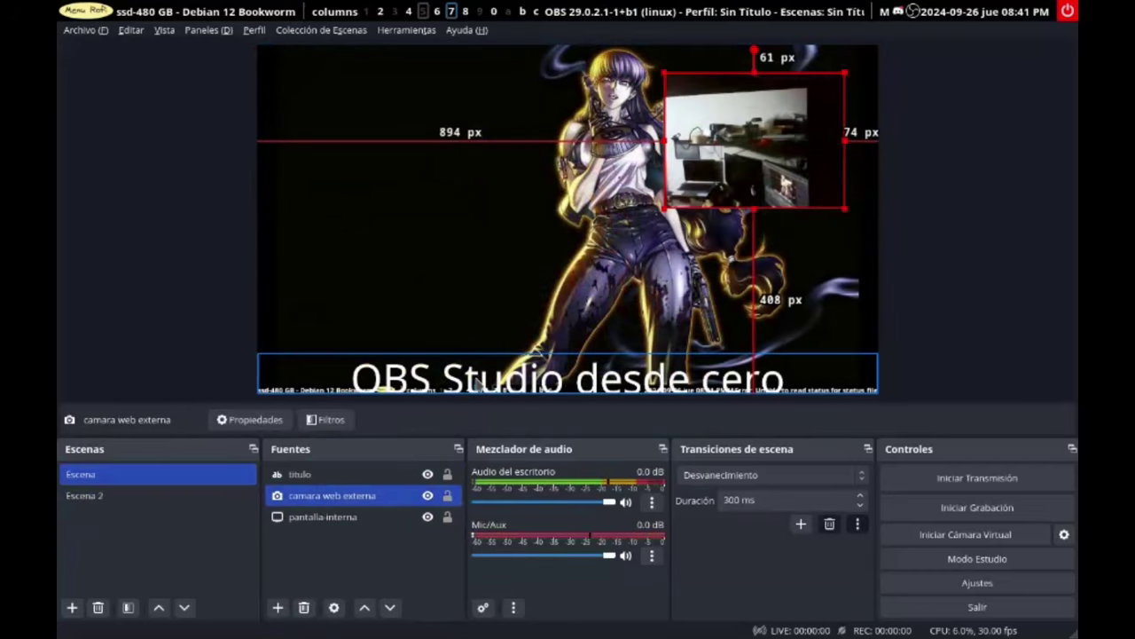
left_click(480, 374)
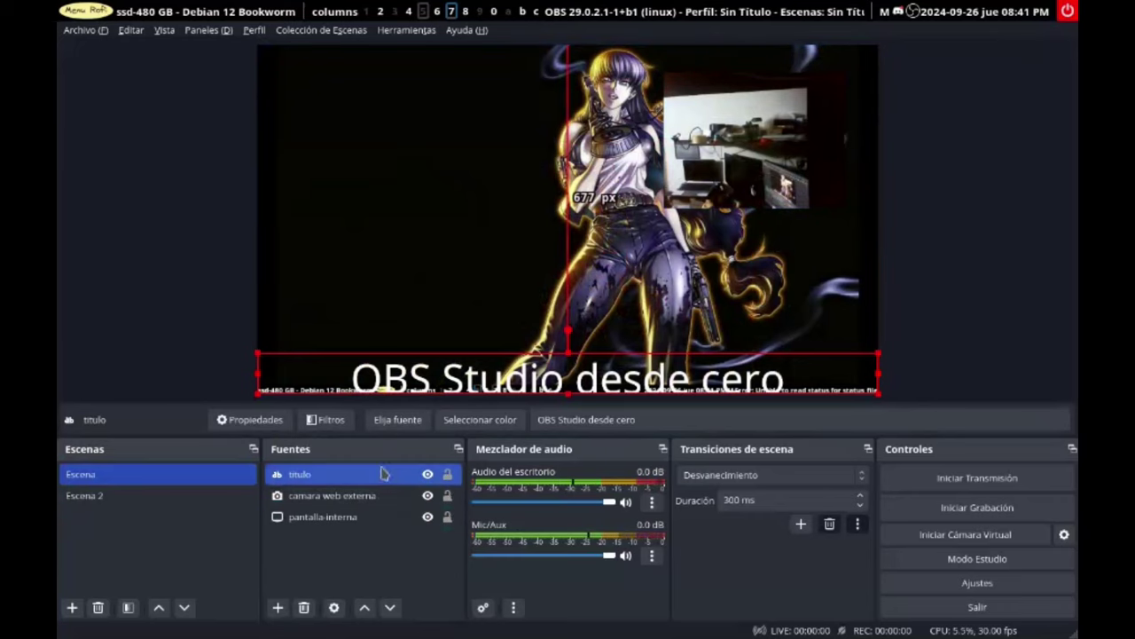
left_click(335, 608)
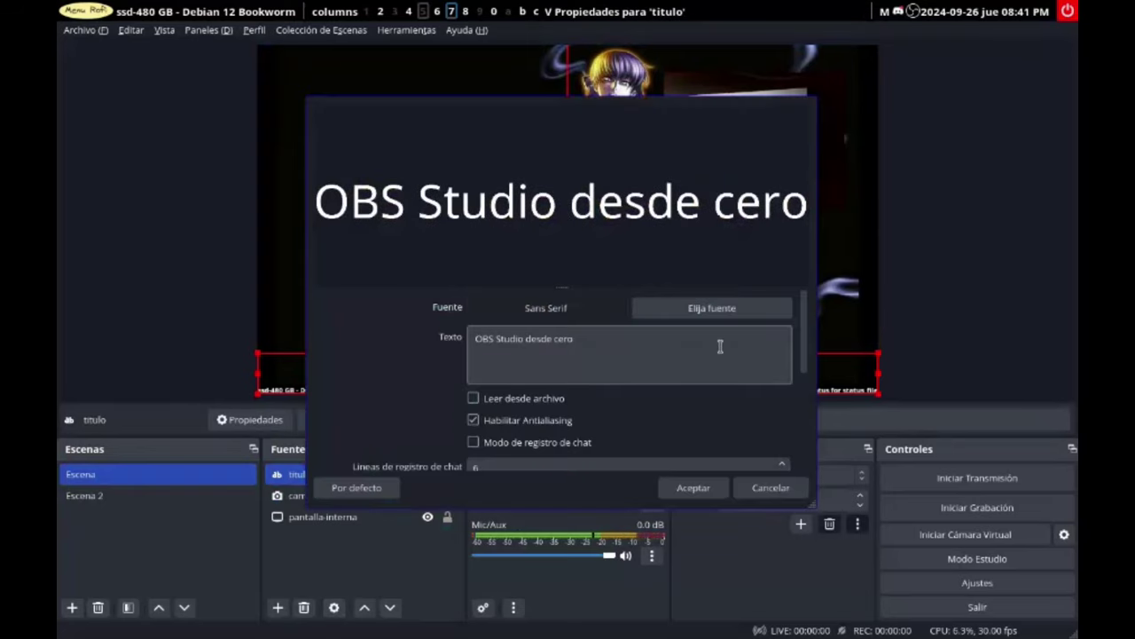
left_click_drag(809, 366, 814, 439)
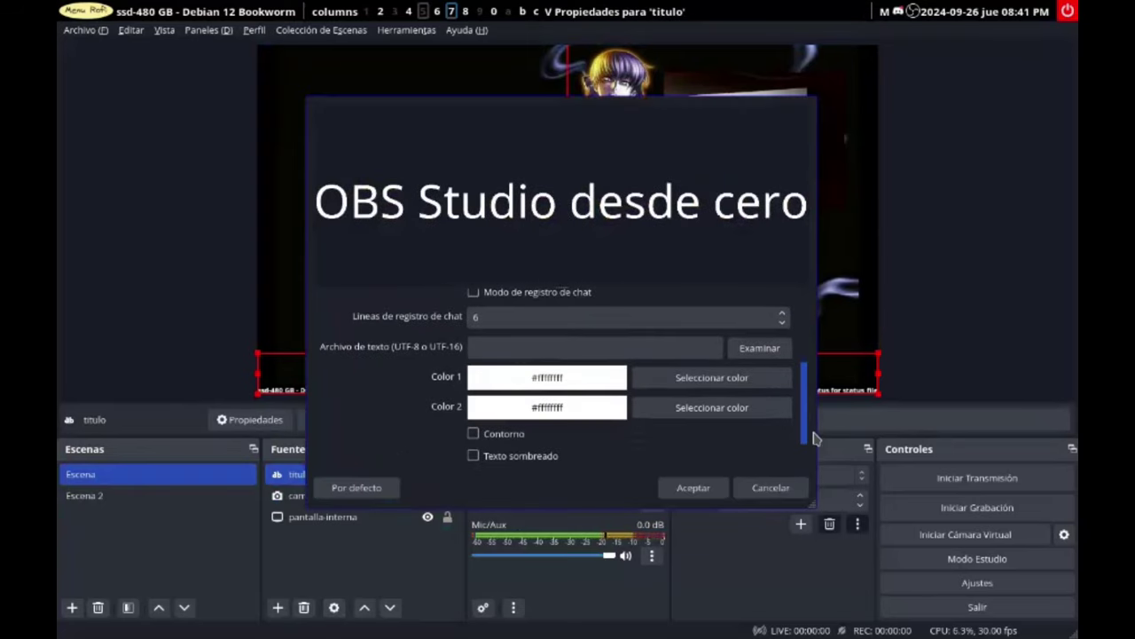
left_click(661, 380)
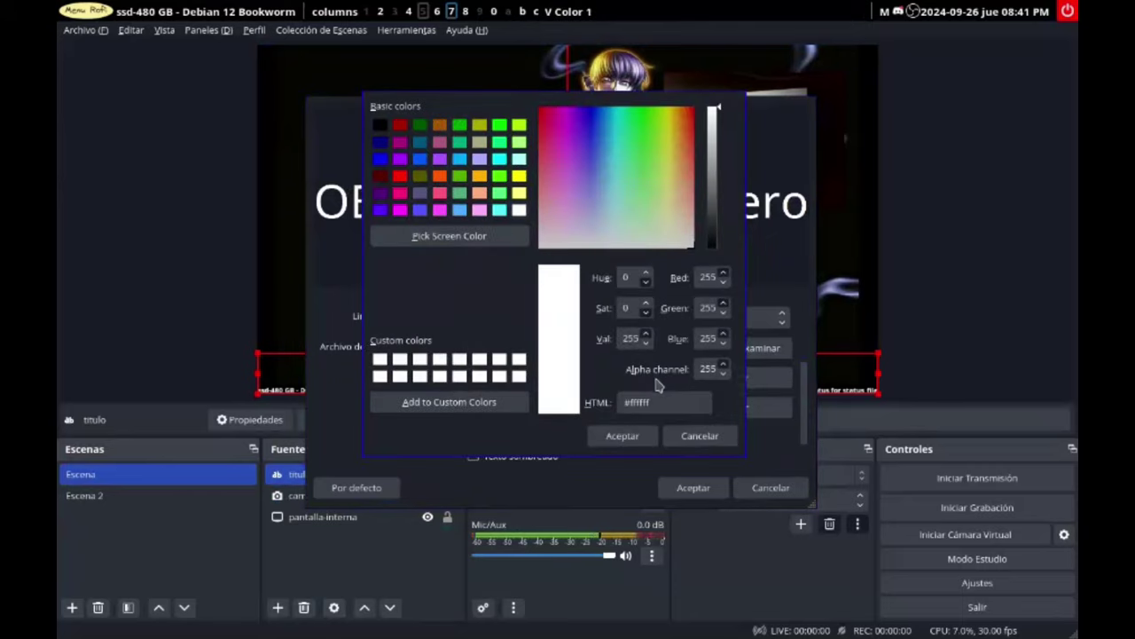
left_click(479, 176)
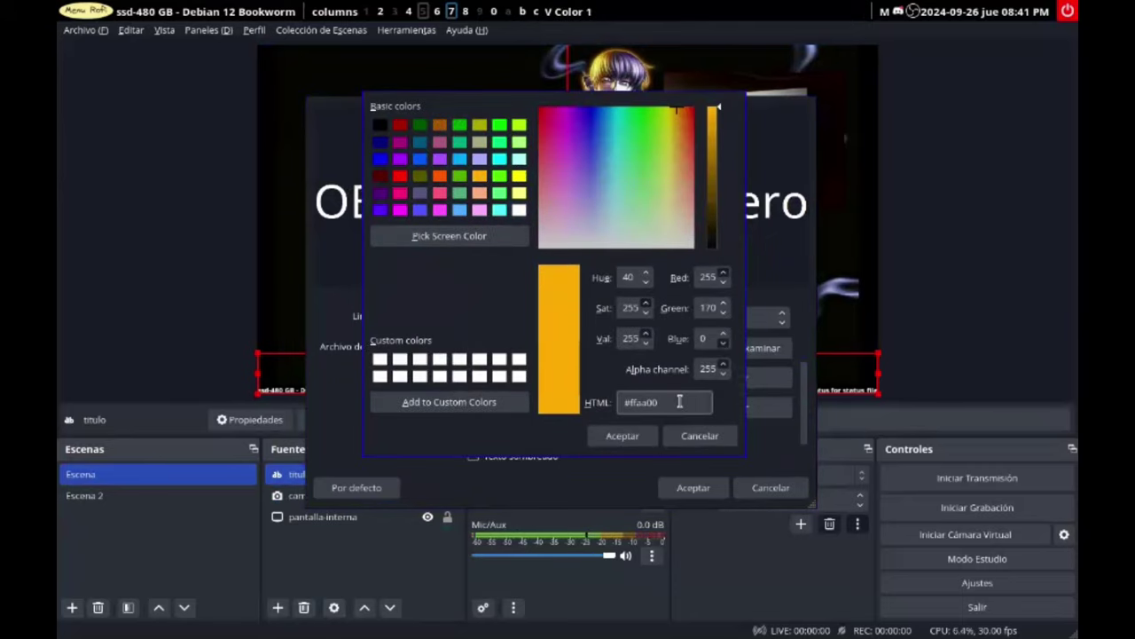
left_click_drag(713, 372, 697, 369)
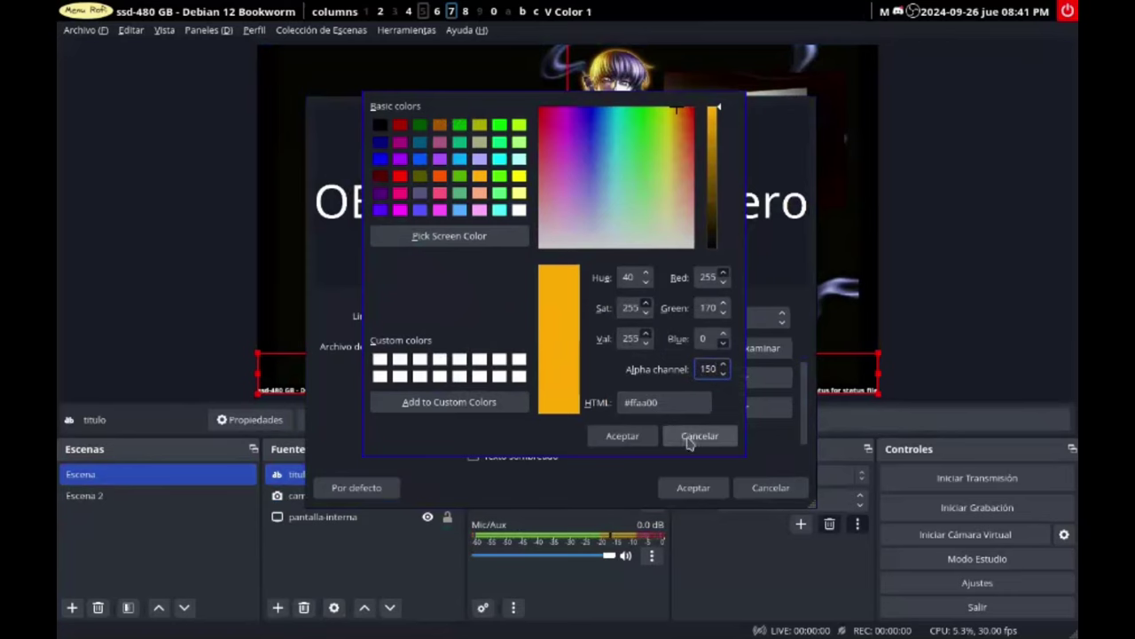
left_click(633, 436)
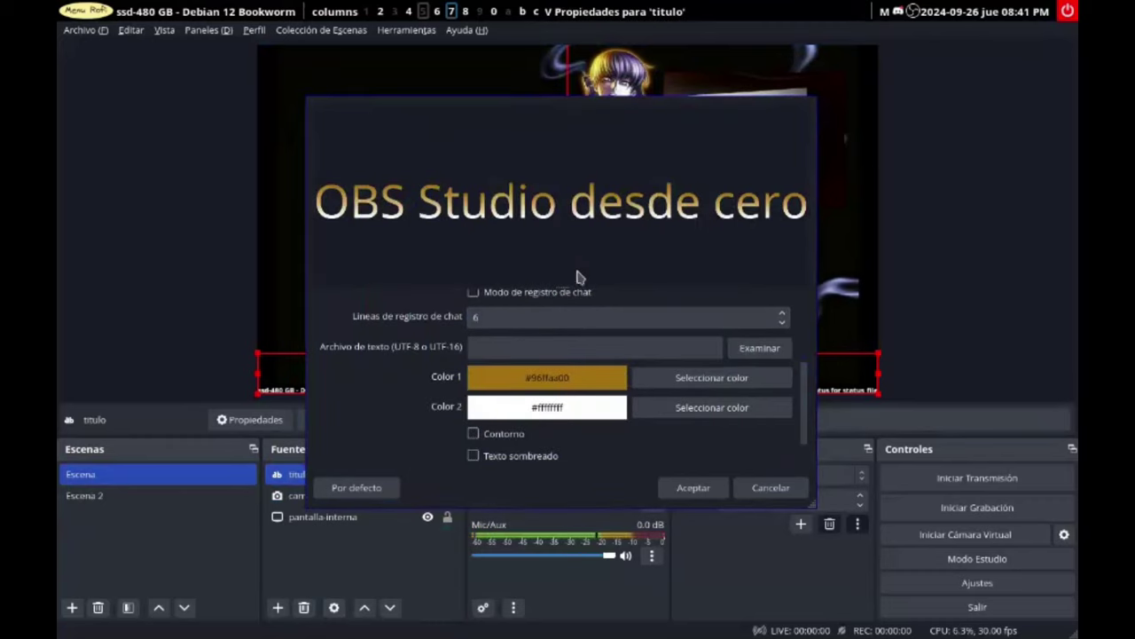
left_click(690, 488)
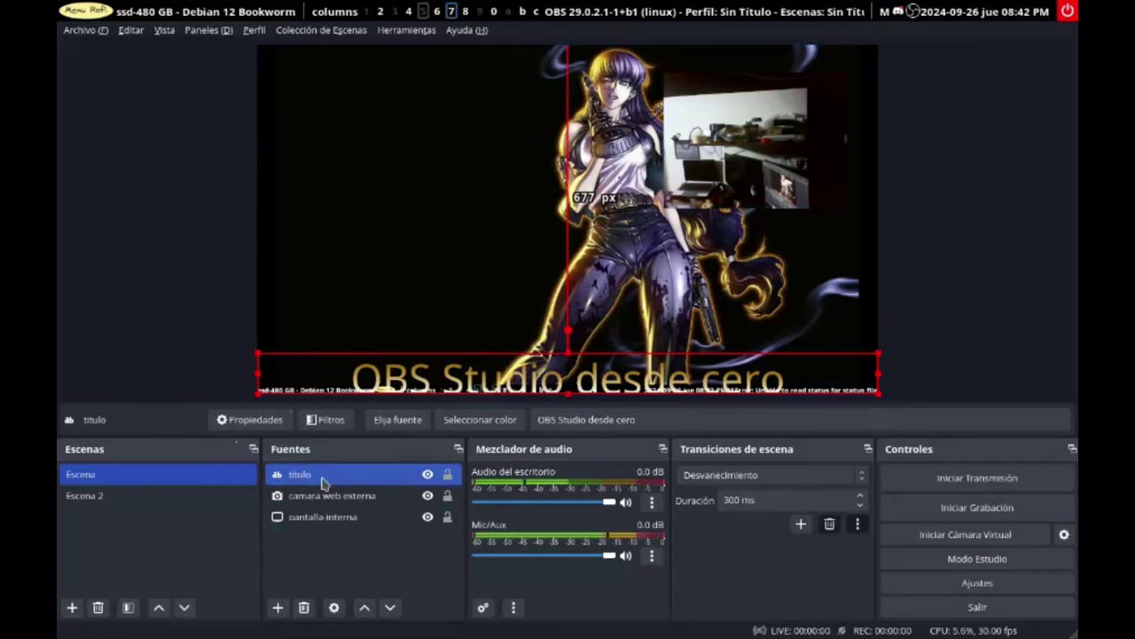
Step: Send the "titulo" source to the bottom of the source order and select the screen capture covering it
left_click(388, 608)
left_click(389, 609)
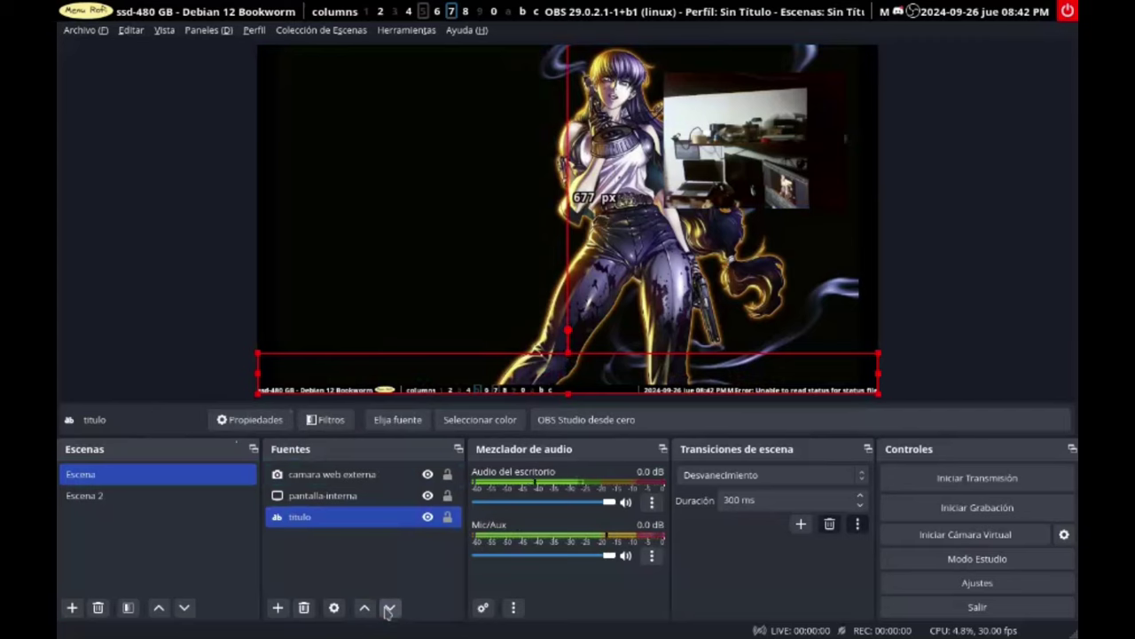
left_click(349, 493, "ctrl")
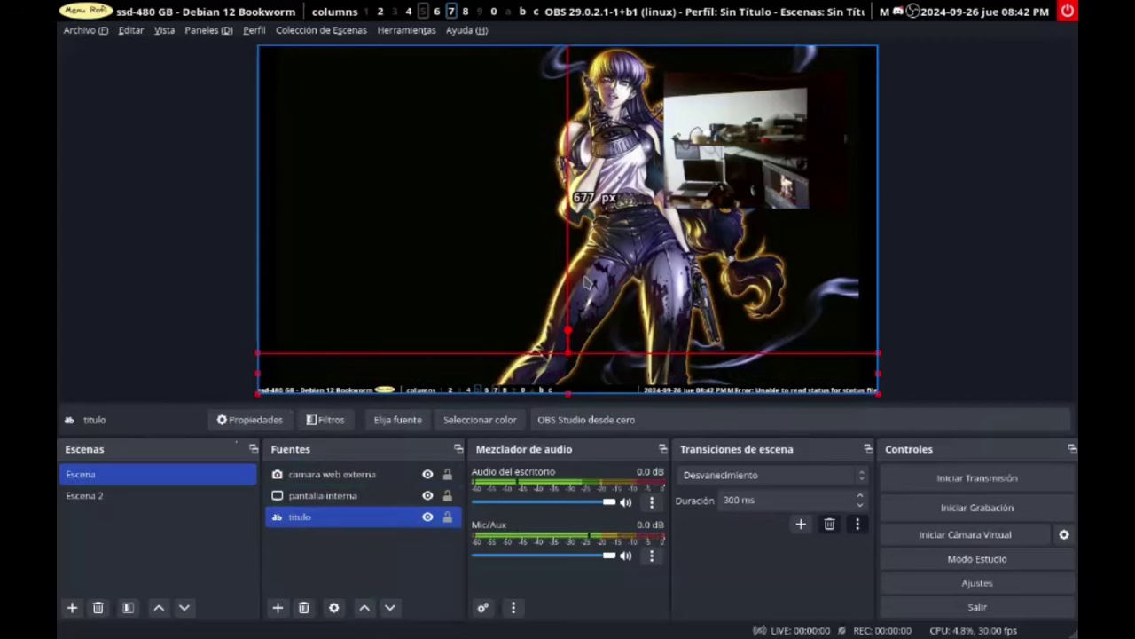
left_click(467, 322)
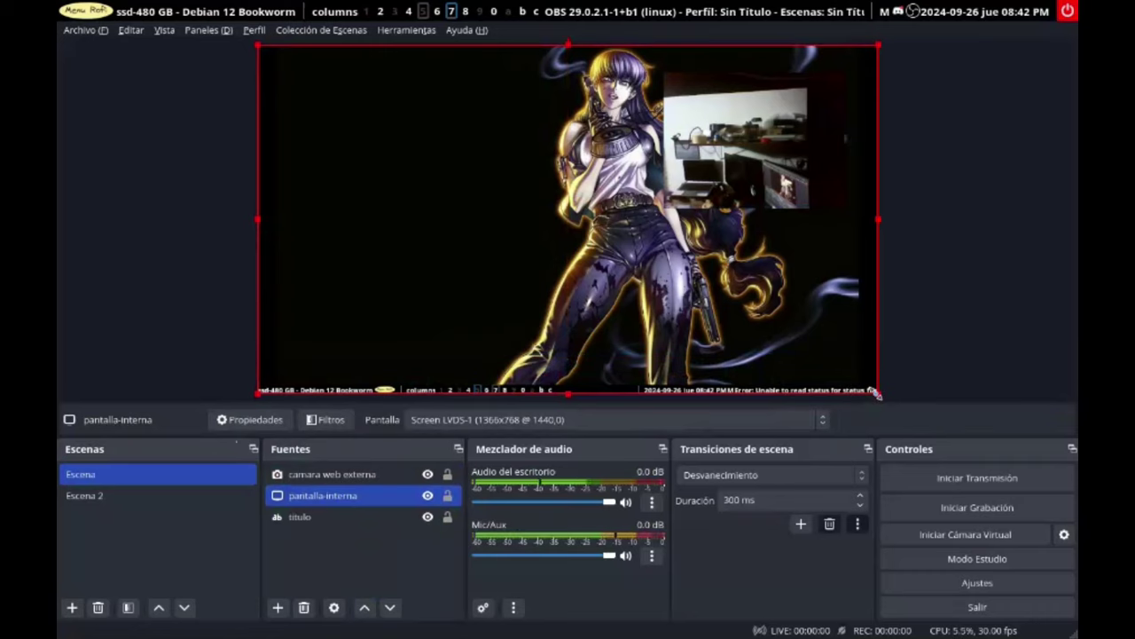
mouse_move(876, 393)
left_mouse_down()
mouse_move(827, 345)
mouse_move(818, 317)
mouse_move(869, 388)
left_mouse_up()
Step: Move the "titulo" source back to the top of Escena's source order
left_click(342, 521)
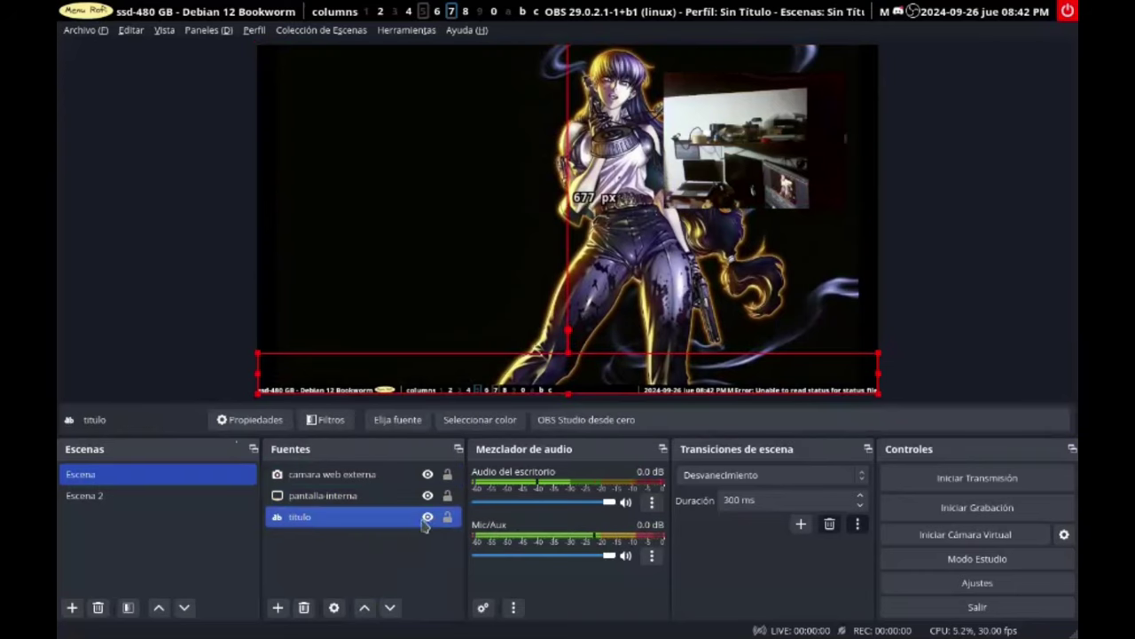
left_click(364, 608)
left_click(364, 608)
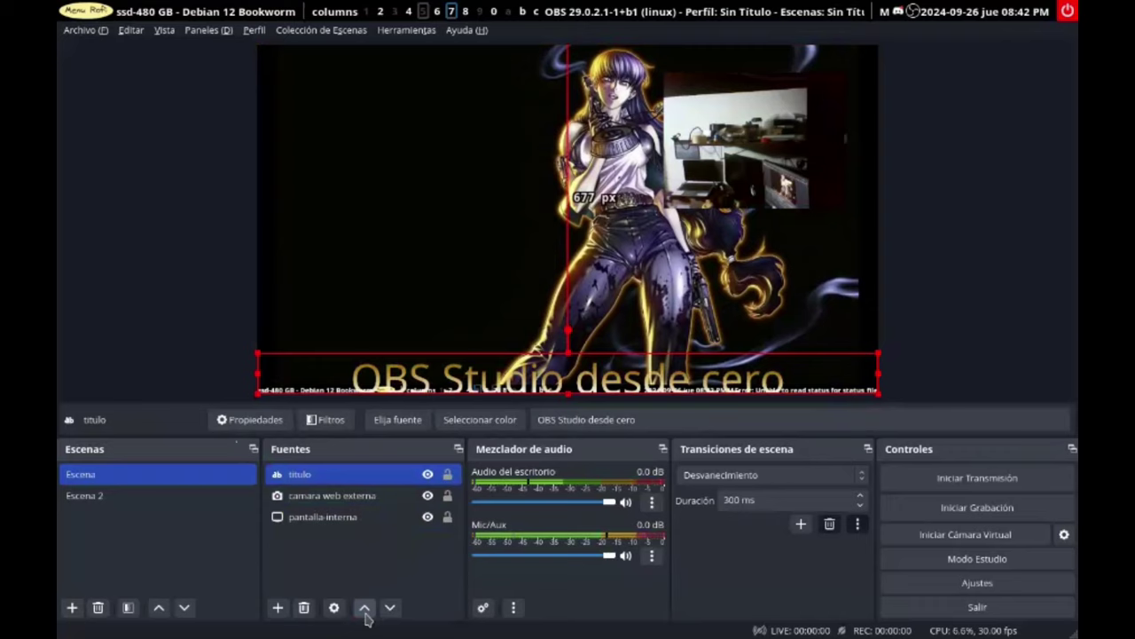
Step: Hide and show the "titulo" source, lock it, and test the lock by trying to select the title on the canvas
left_click(428, 475)
left_click(427, 476)
left_click(448, 476)
left_click(457, 383)
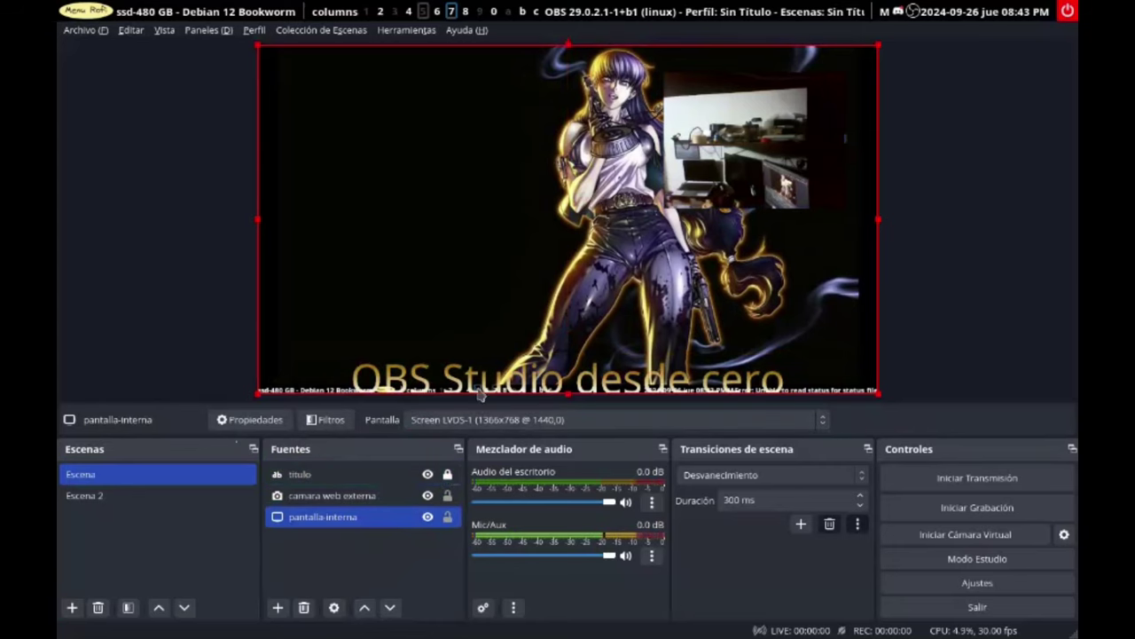
Step: Reposition the webcam about 122 px below the canvas top and 206 px from its right edge, and the screen capture about 19 px below the top
left_click(448, 474)
left_click_drag(454, 255, 534, 172)
left_click_drag(768, 145, 705, 171)
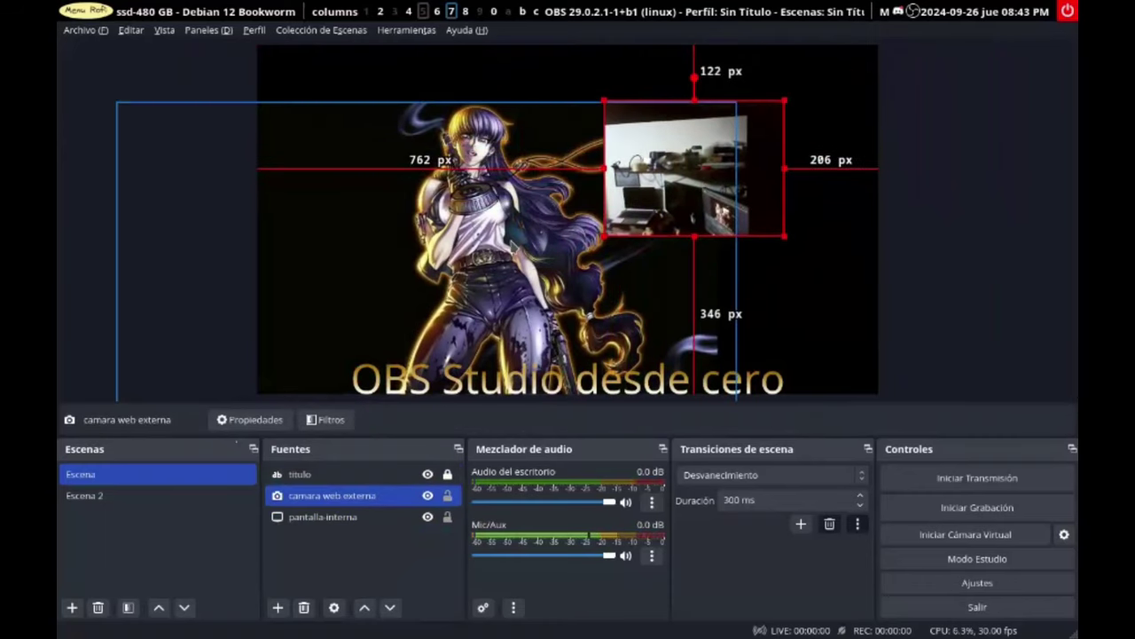
left_click_drag(516, 233, 623, 185)
Step: Select the "camara web externa" and "pantalla-interna" sources together in Escena
left_click(417, 495, "ctrl")
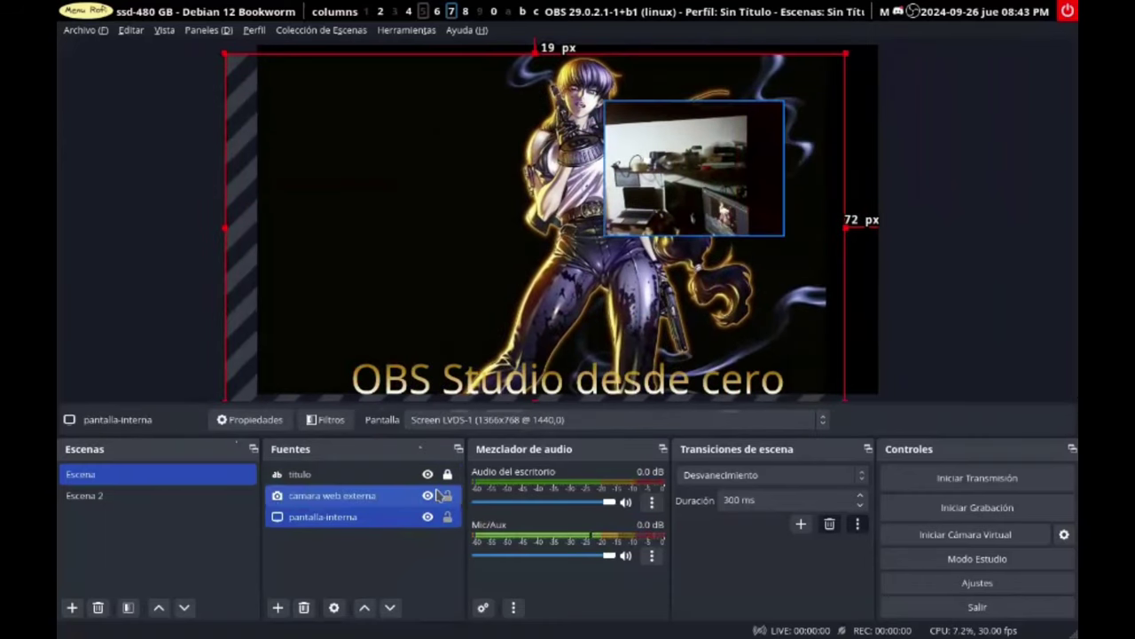
left_click(450, 492, "ctrl")
left_click(454, 476, "ctrl")
left_click(450, 480, "ctrl")
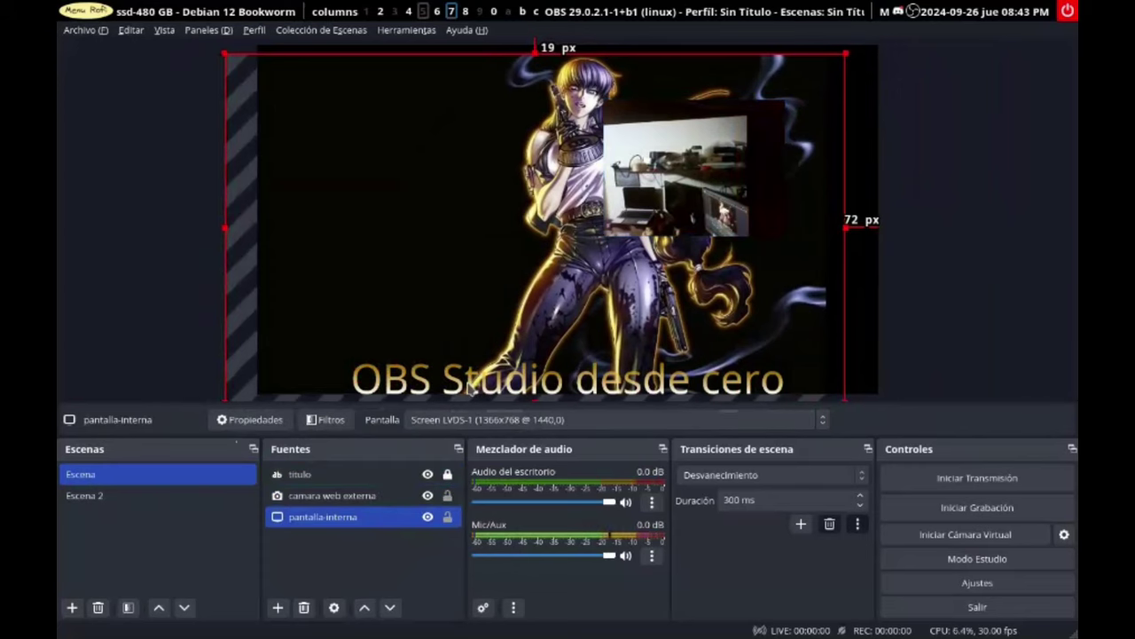
left_click(275, 495, "ctrl")
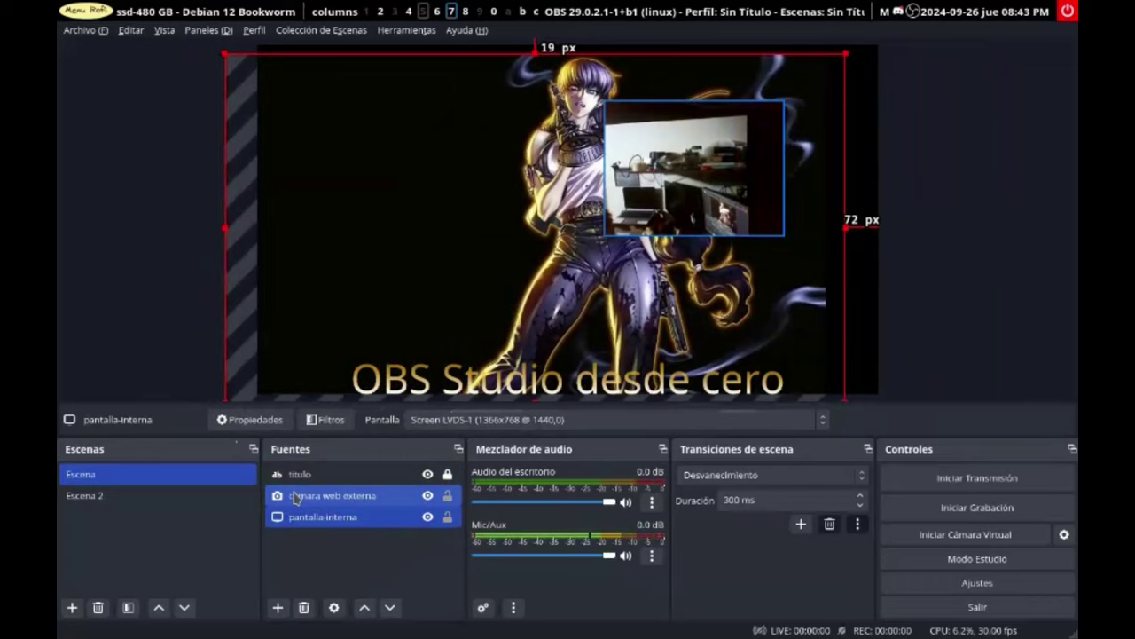
Step: Select Escena's sources one by one, finishing on "pantalla-interna"
left_click(298, 479)
left_click(298, 495)
left_click(293, 516)
left_click(298, 474)
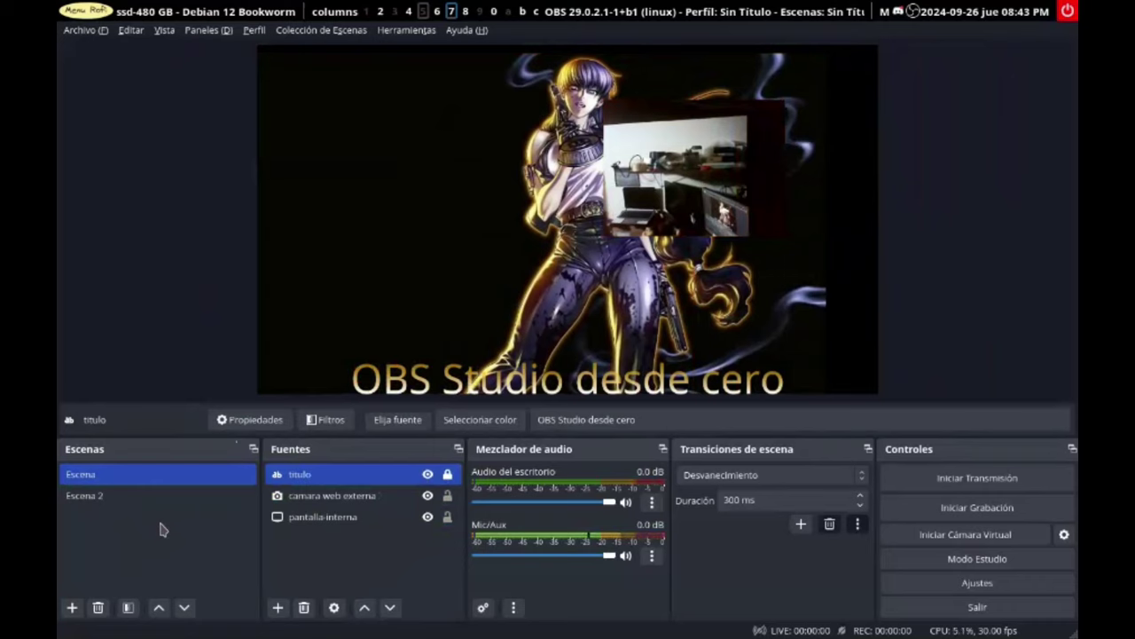
left_click(308, 518)
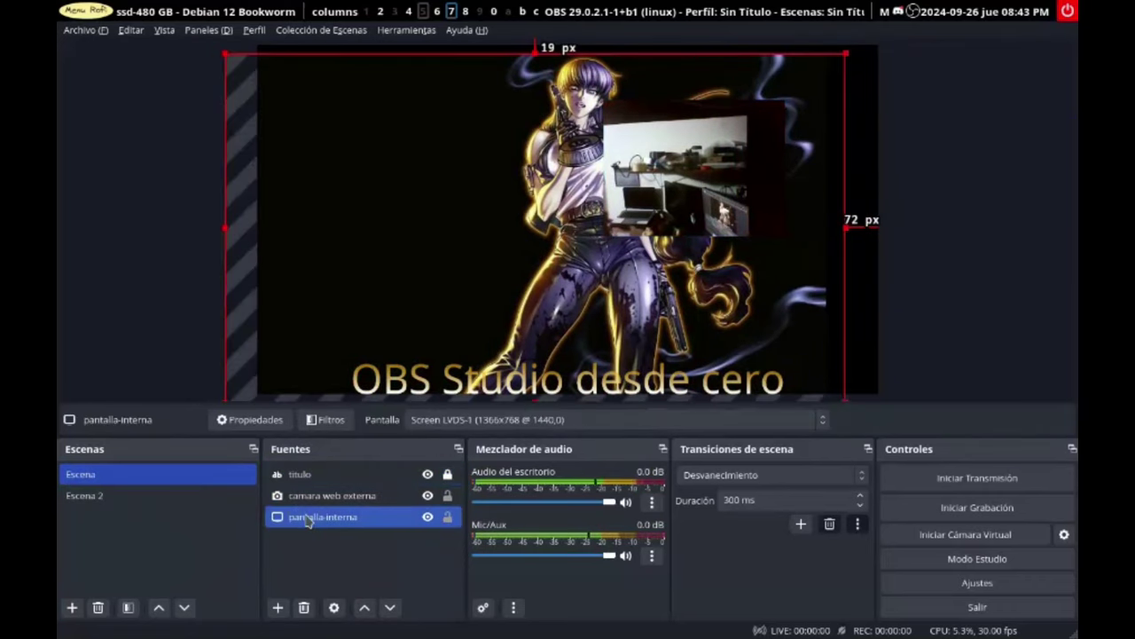
Step: Delete the scene "Escena 2" and confirm its removal
left_click(129, 506)
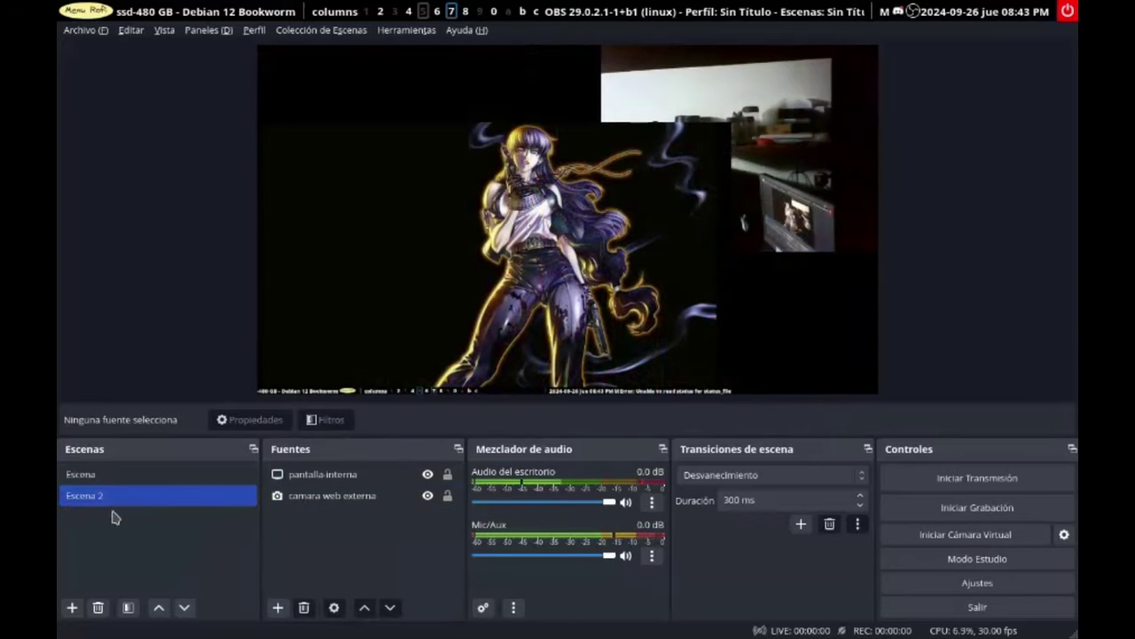
left_click(98, 609)
left_click(587, 317)
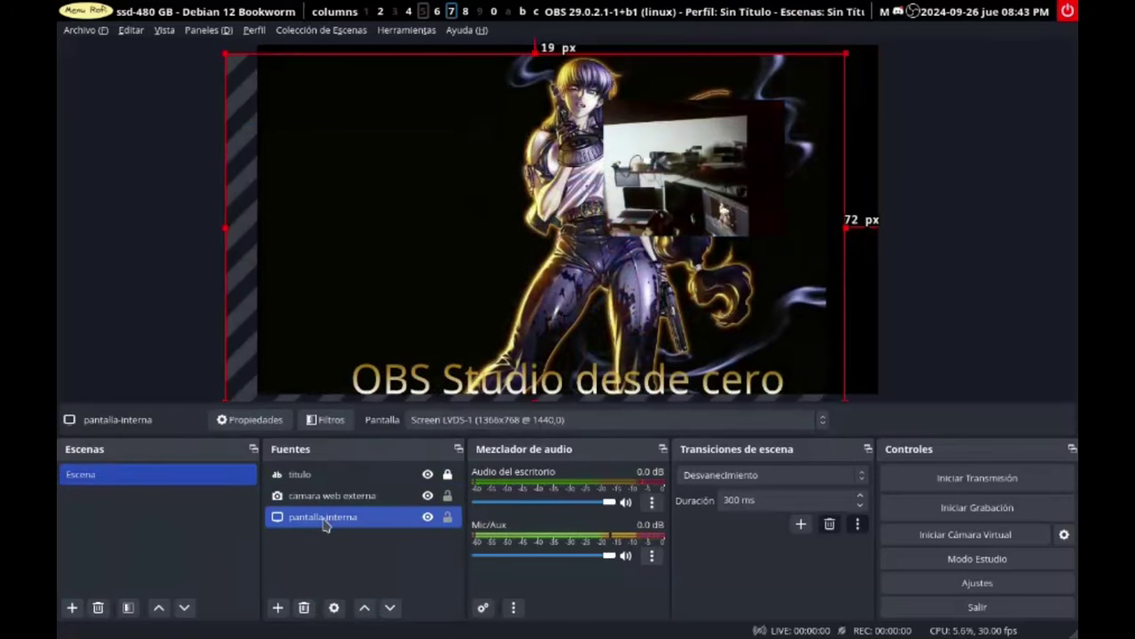
Step: Delete the "pantalla-interna", "camara web externa" and "titulo" sources from Escena
left_click(303, 607)
left_click(604, 316)
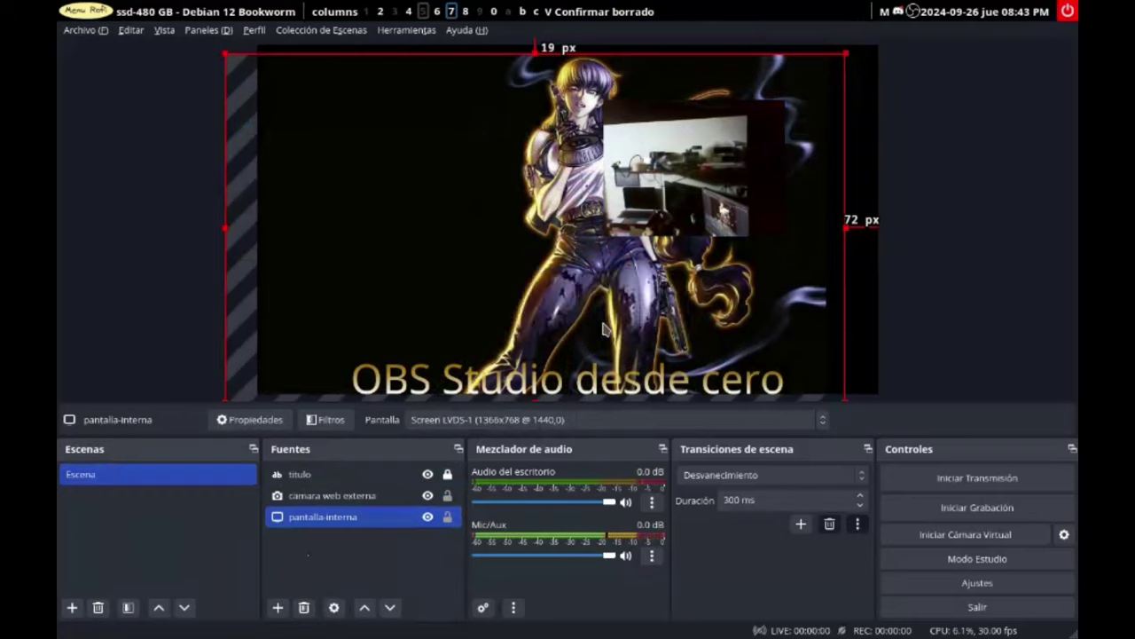
left_click(323, 499)
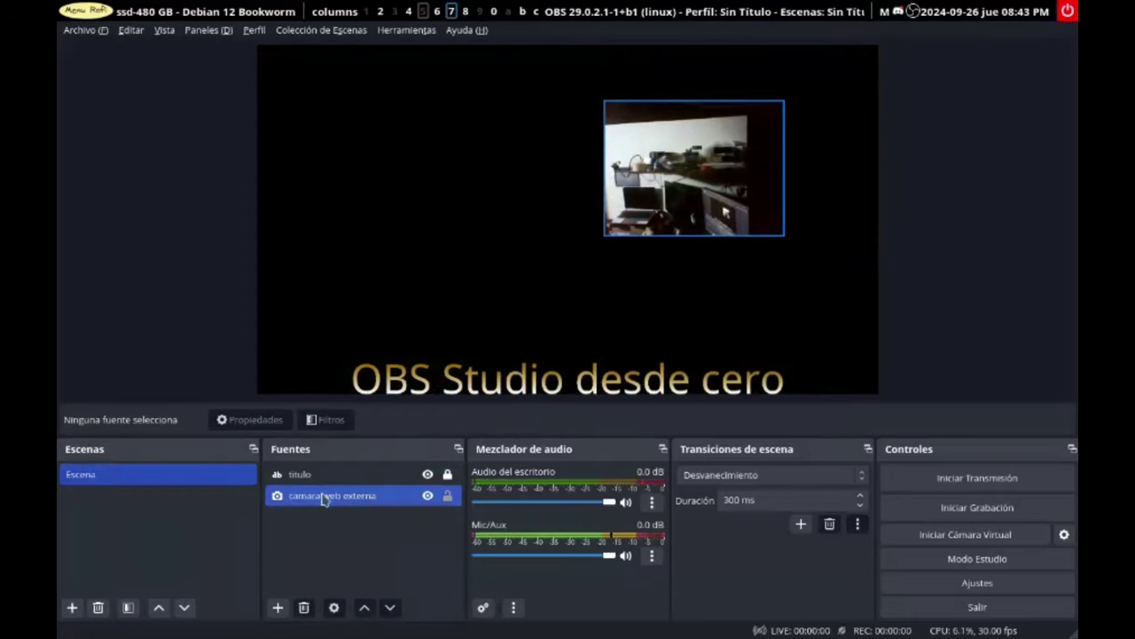
left_click(303, 607)
left_click(607, 317)
left_click(317, 473)
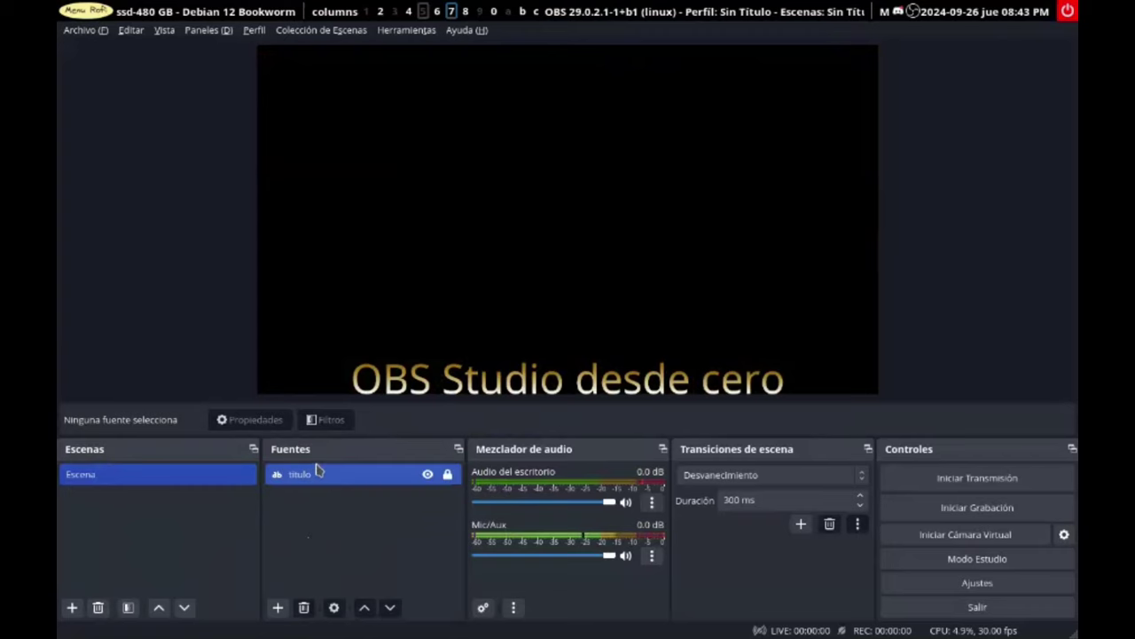
left_click(303, 608)
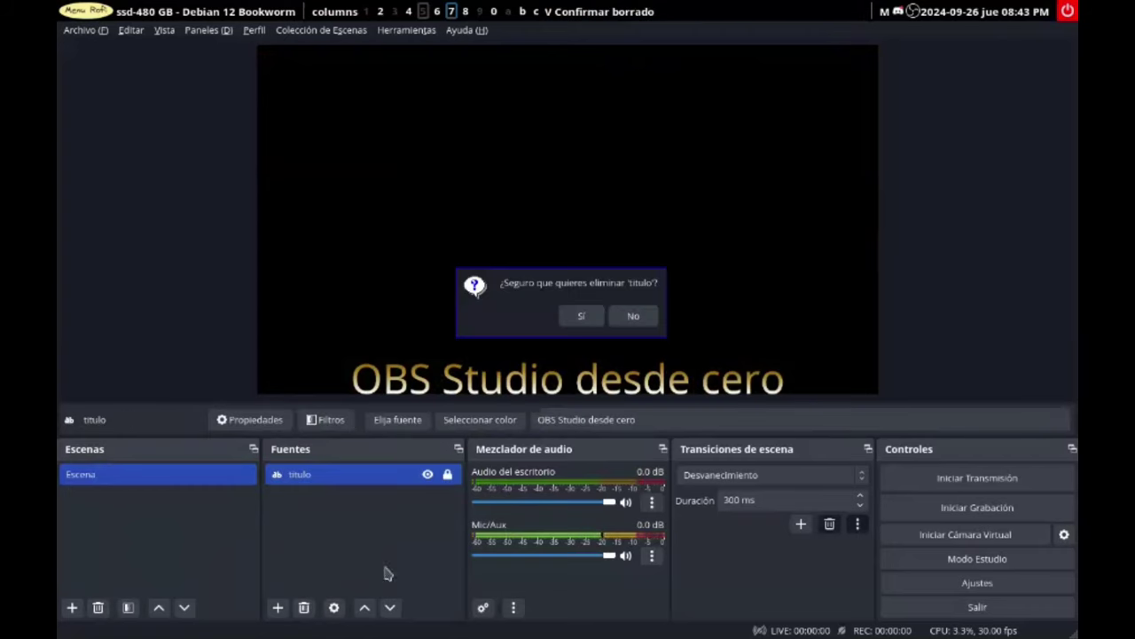
left_click(581, 315)
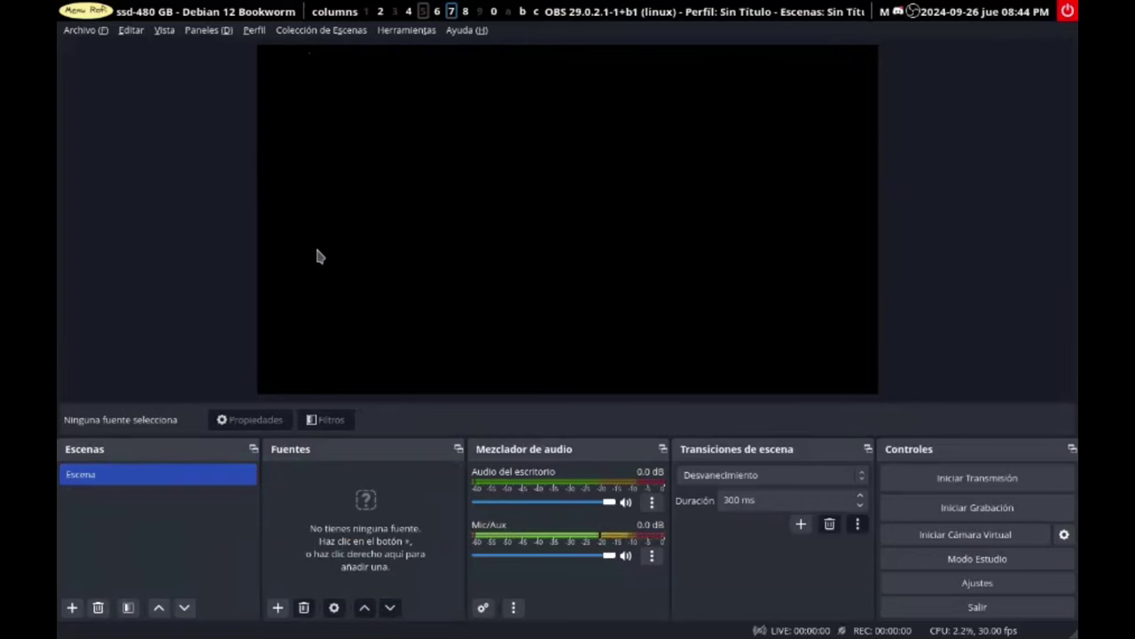
Step: Add a new Captura de pantalla (XSHM) source to Escena with its default name and the Screen LVDS-1 display
left_click(277, 607)
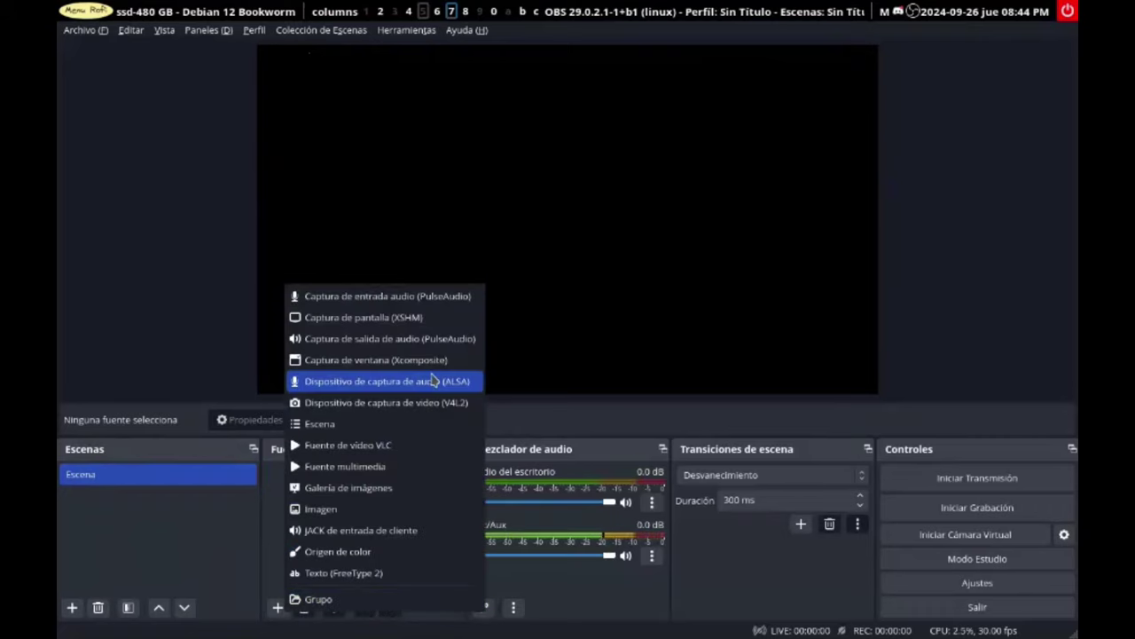
left_click(408, 316)
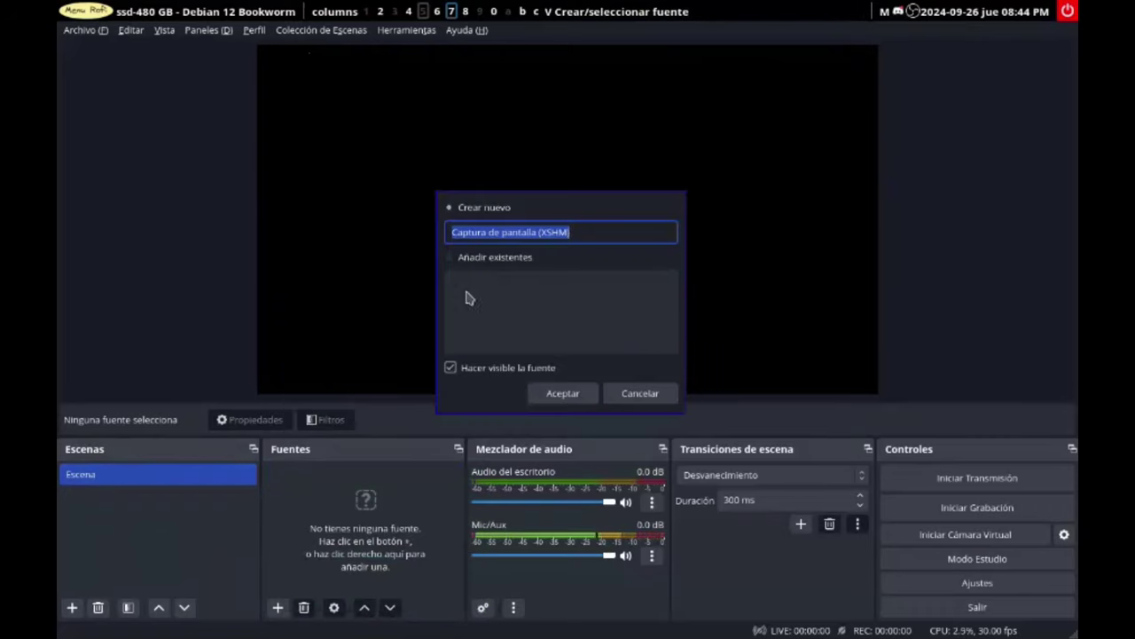
left_click(564, 394)
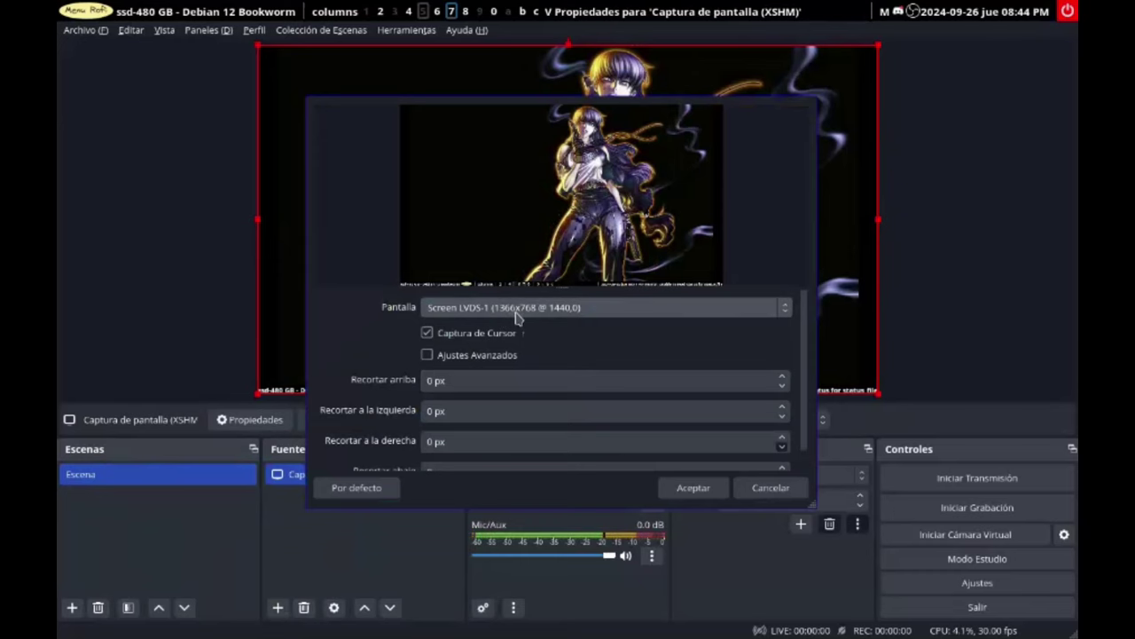
left_click(693, 488)
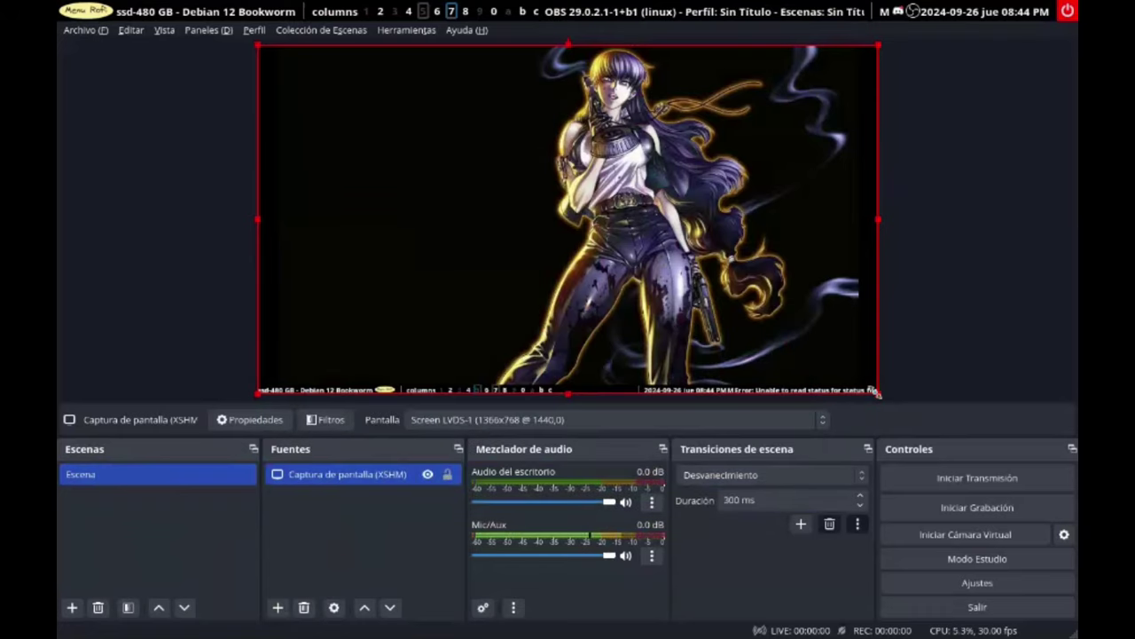
Step: Shrink the screen capture to leave about 153 px free beside it and 86 px below on the canvas, then delete the source
mouse_move(876, 392)
left_mouse_down()
mouse_move(733, 314)
mouse_move(783, 329)
mouse_move(877, 393)
mouse_move(822, 389)
mouse_move(814, 328)
mouse_move(656, 273)
mouse_move(876, 392)
left_mouse_up()
left_click_drag(796, 388, 750, 351)
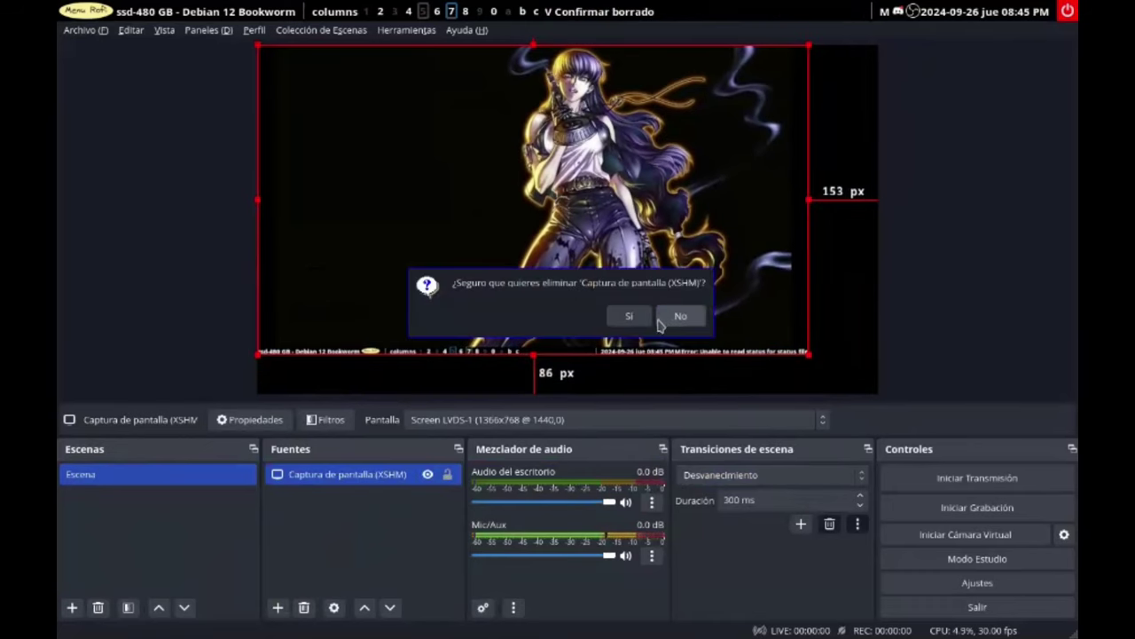
left_click(646, 321)
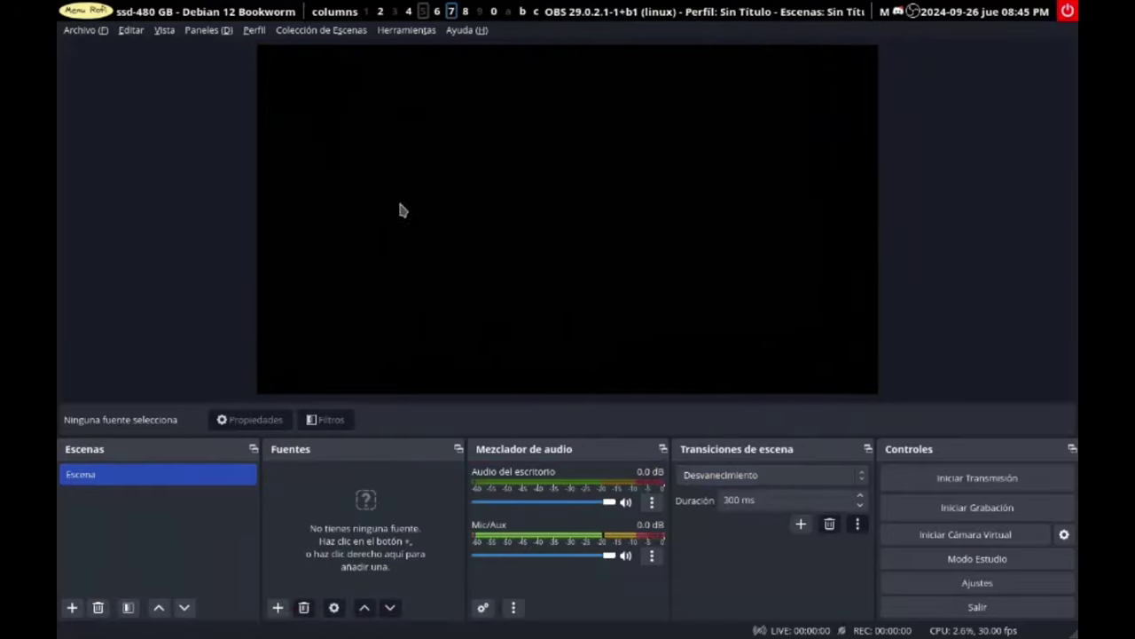
Step: Set both the base (canvas) and output (scaled) resolutions to 1920x1080 in the video settings and accept the changes
left_click(83, 32)
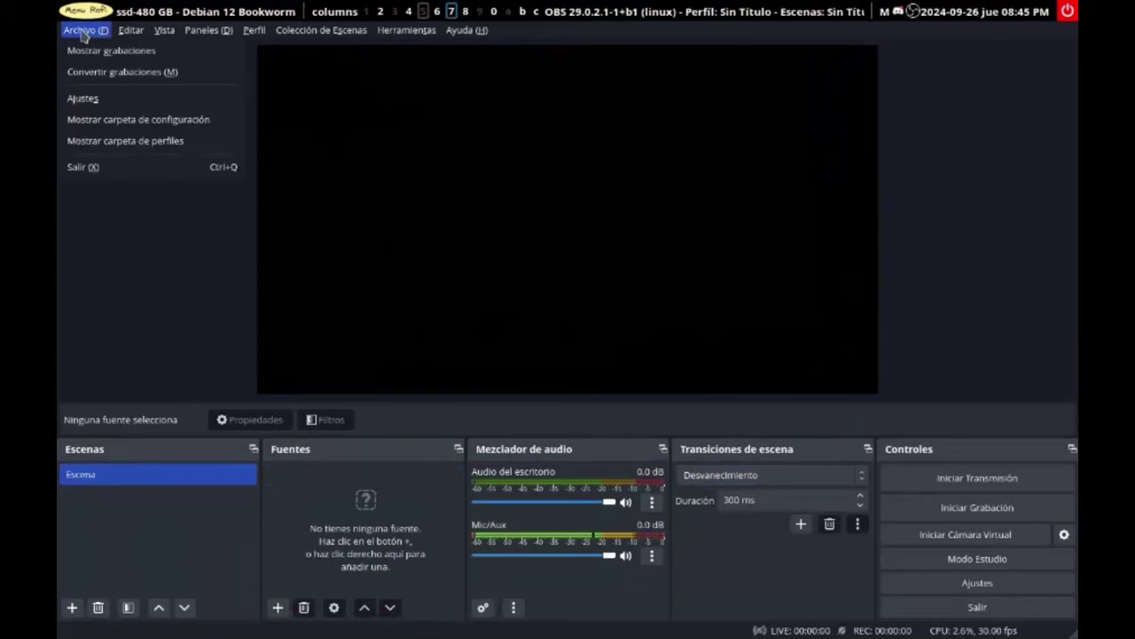
left_click(79, 98)
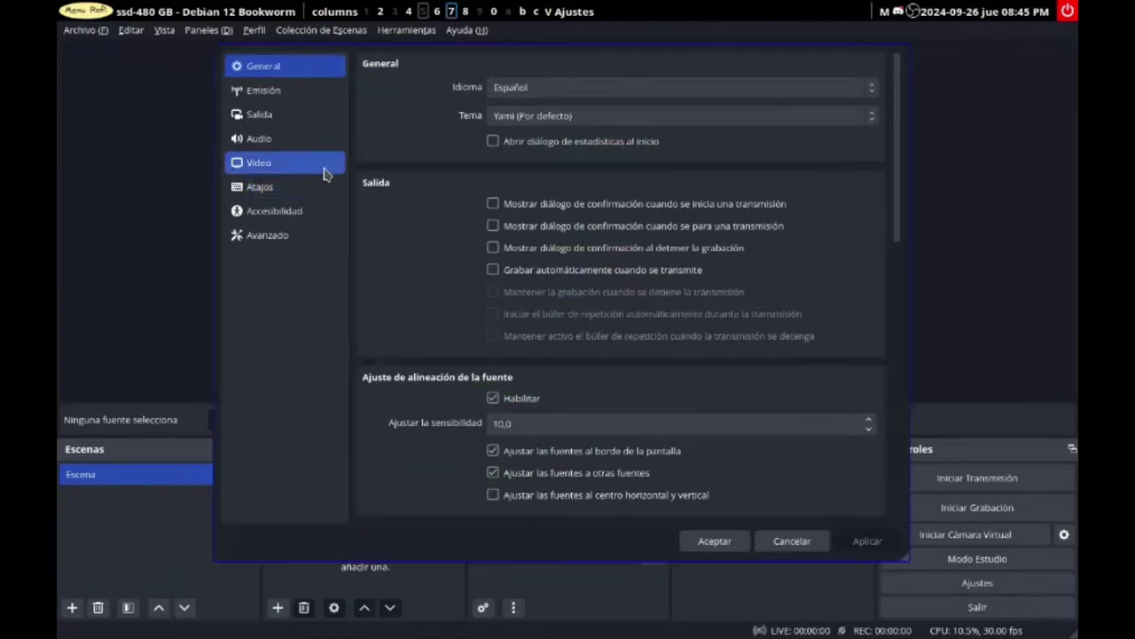
left_click(261, 168)
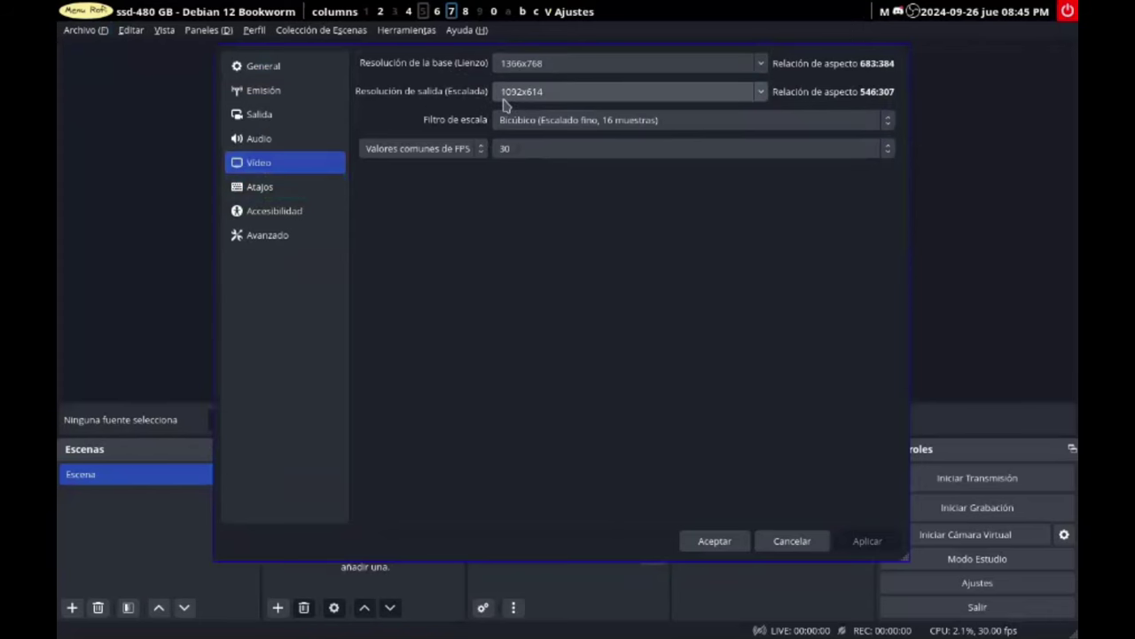
left_click(761, 64)
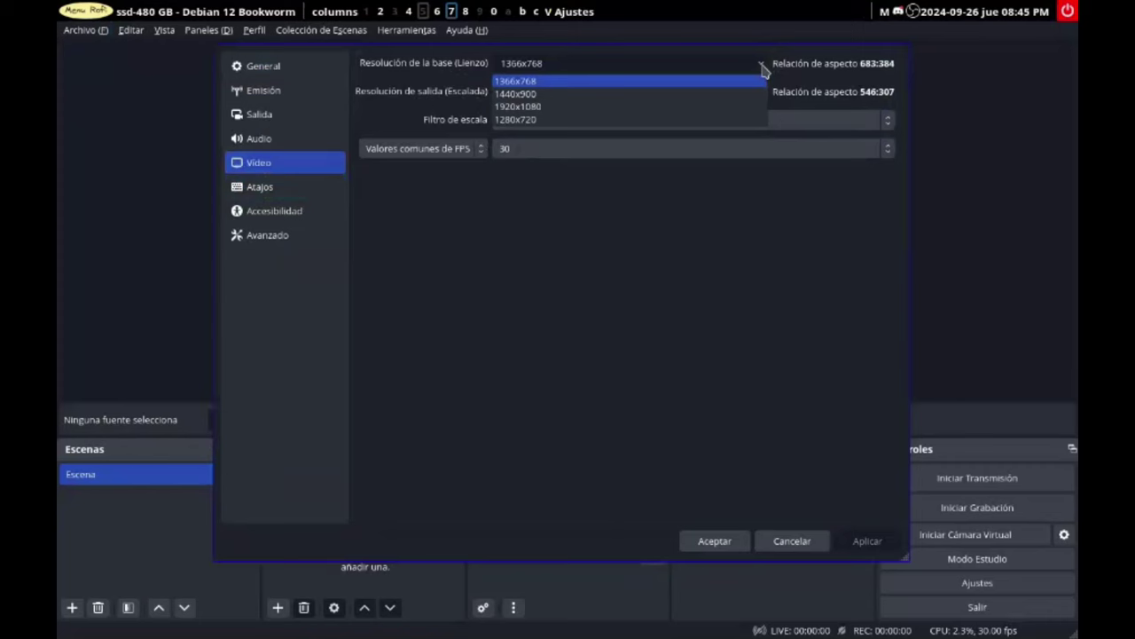
left_click(646, 106)
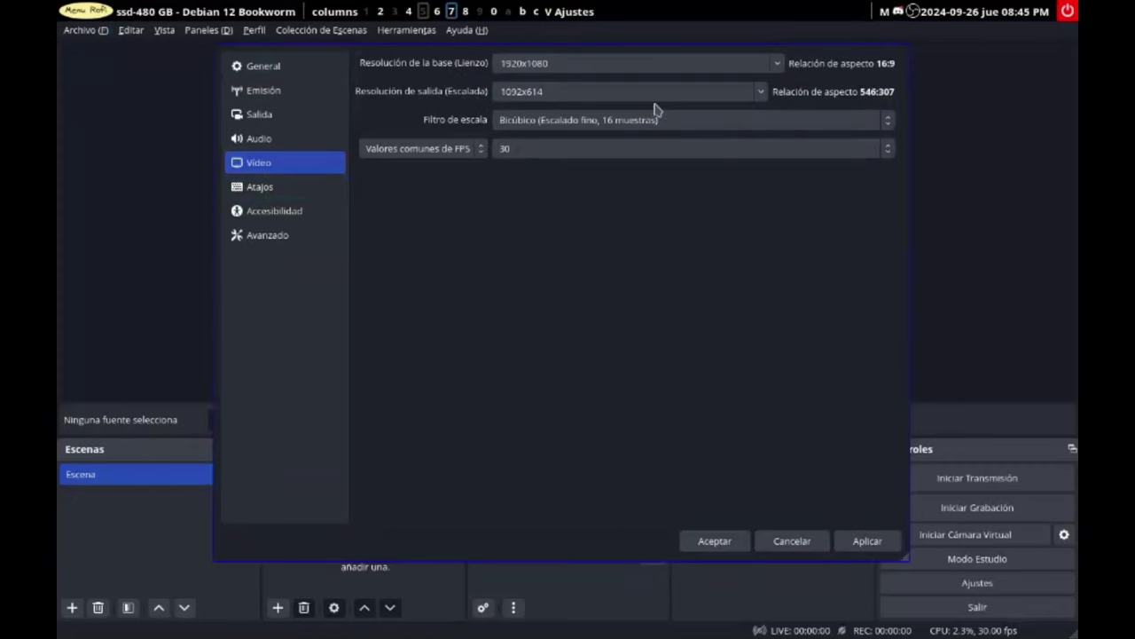
left_click(760, 94)
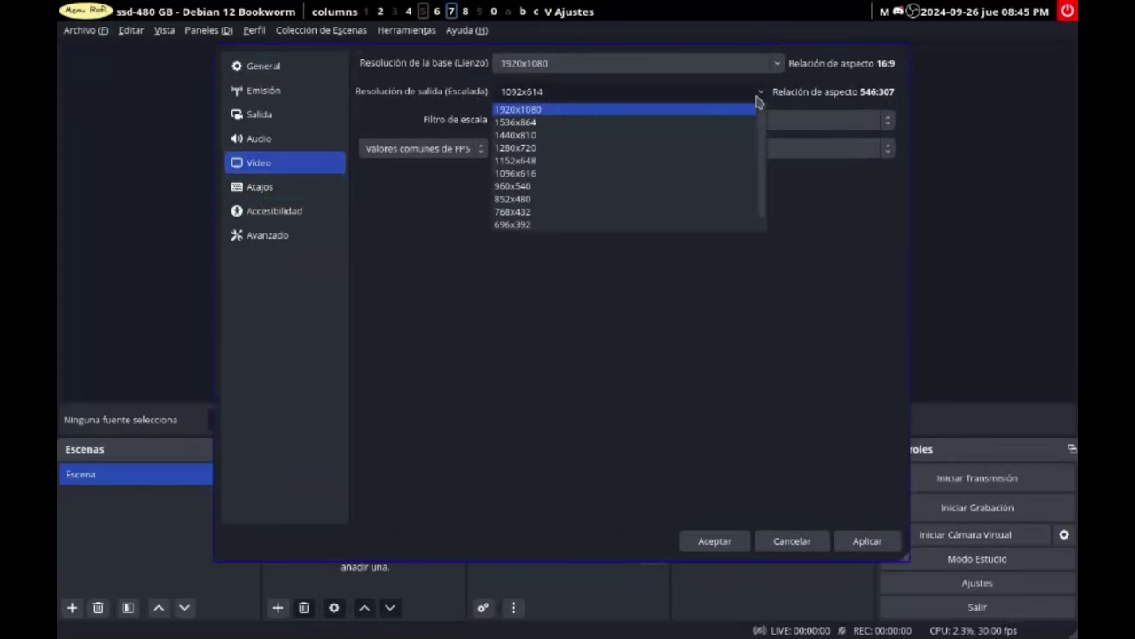
left_click(694, 110)
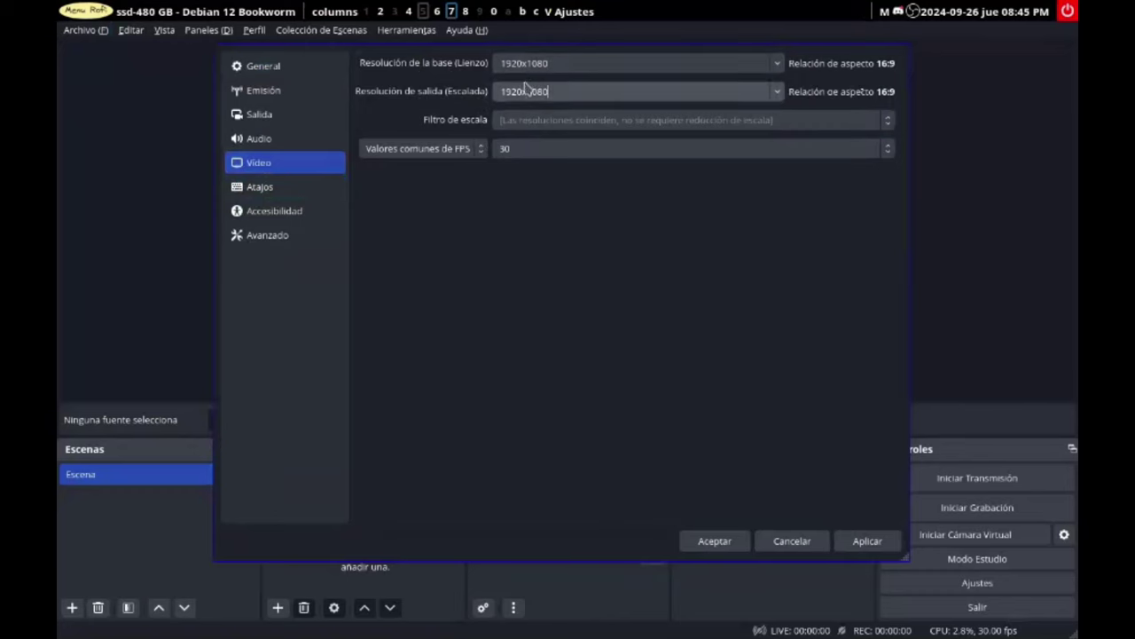
left_click(864, 541)
left_click(697, 542)
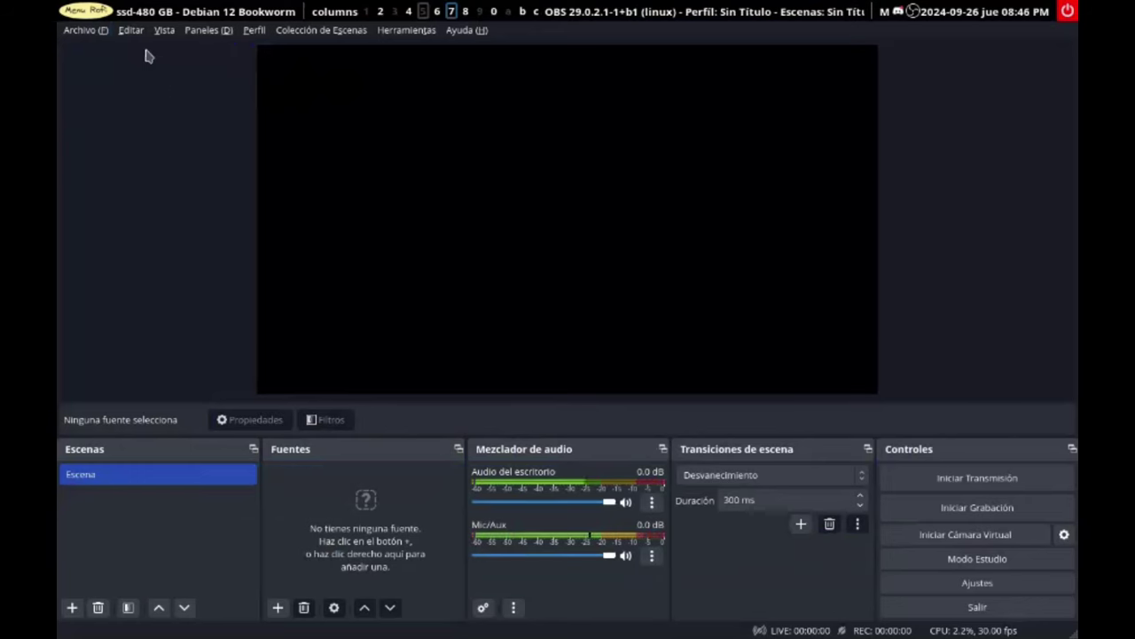
Step: Reopen the video settings and move the settings window clear of the preview canvas
left_click(100, 32)
left_click(85, 99)
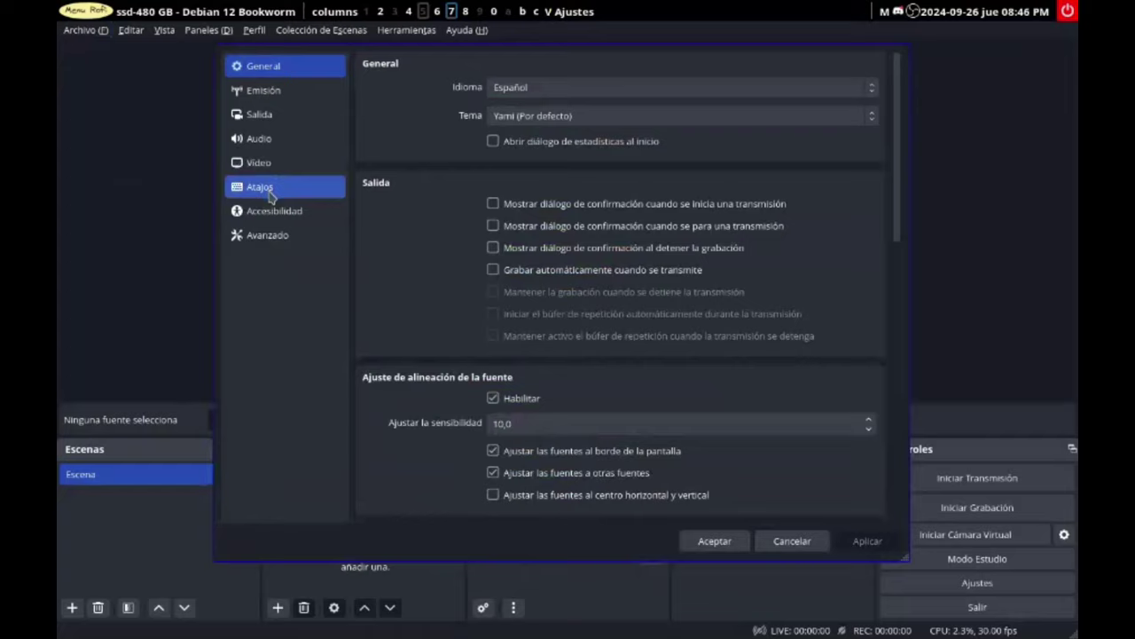
left_click(266, 166)
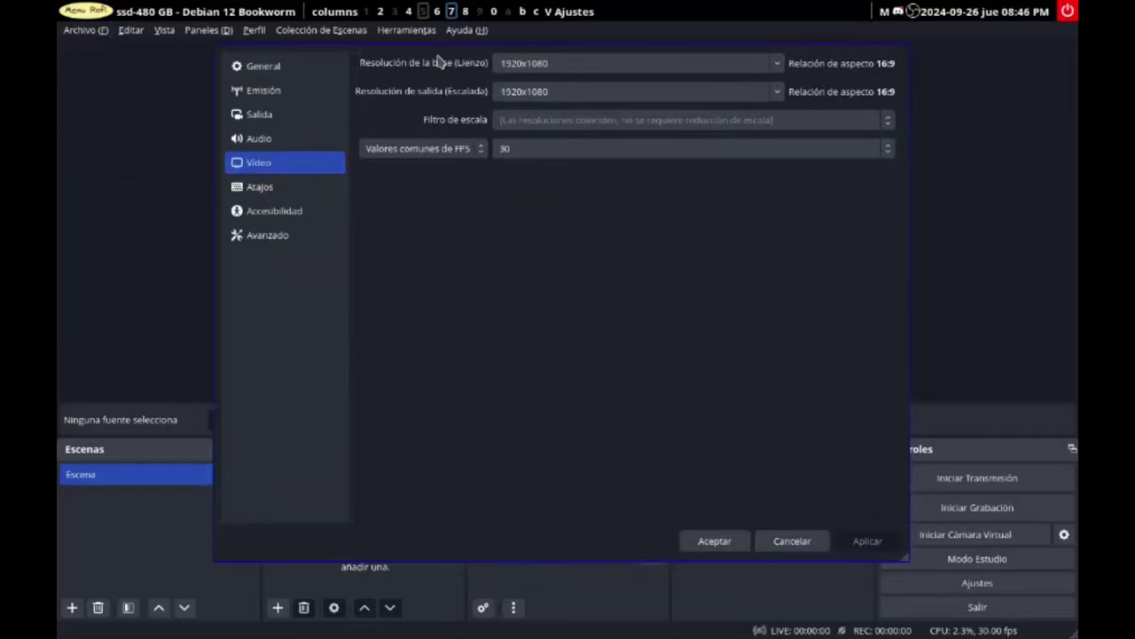
left_click_drag(439, 62, 638, 431)
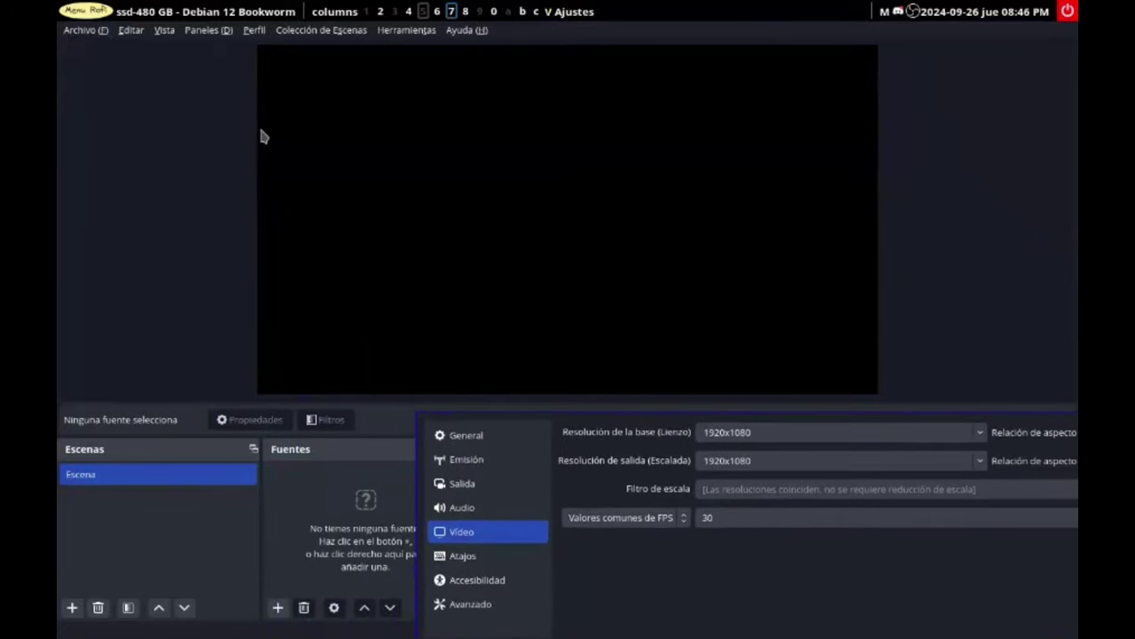
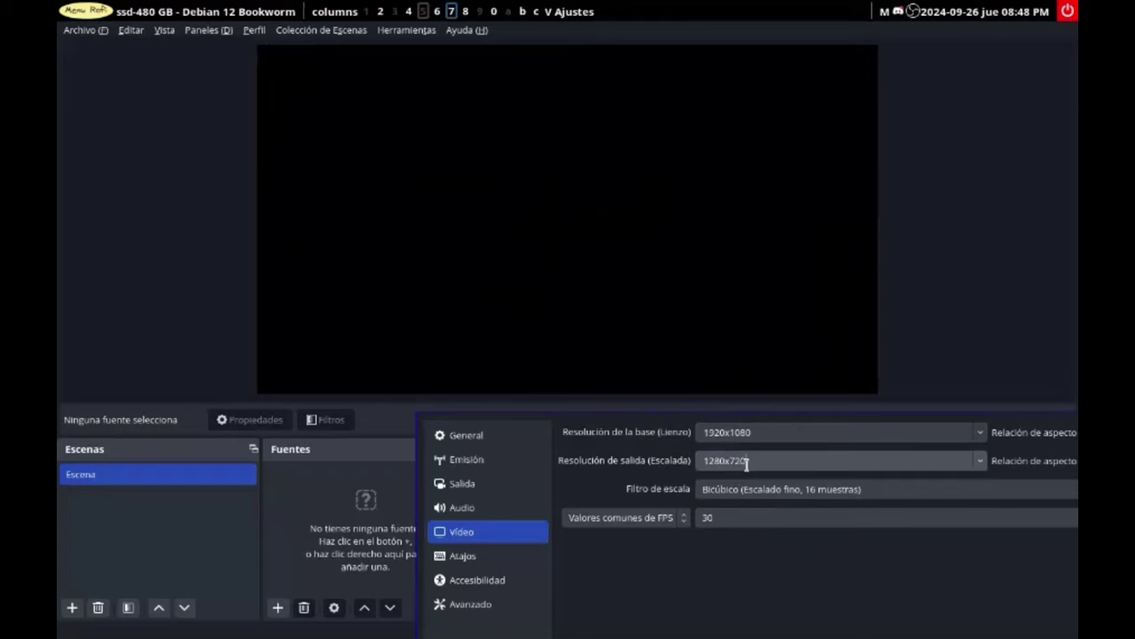
Step: Set the output (scaled) resolution to 1920x1080, move the settings window back into full view, and apply the change
left_click(981, 461)
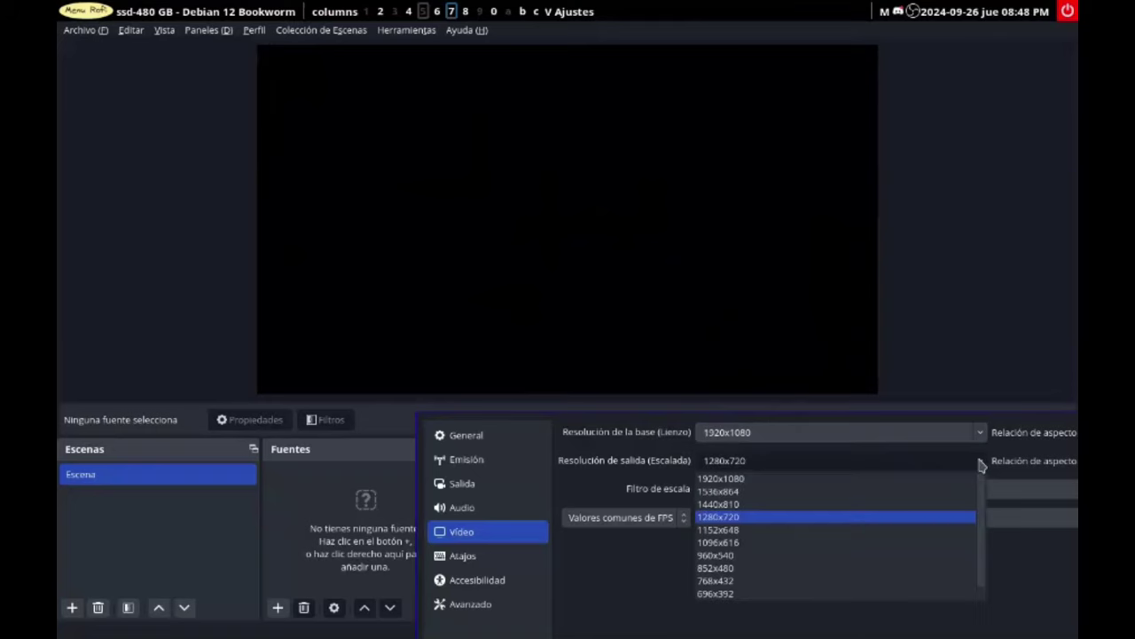
left_click(811, 483)
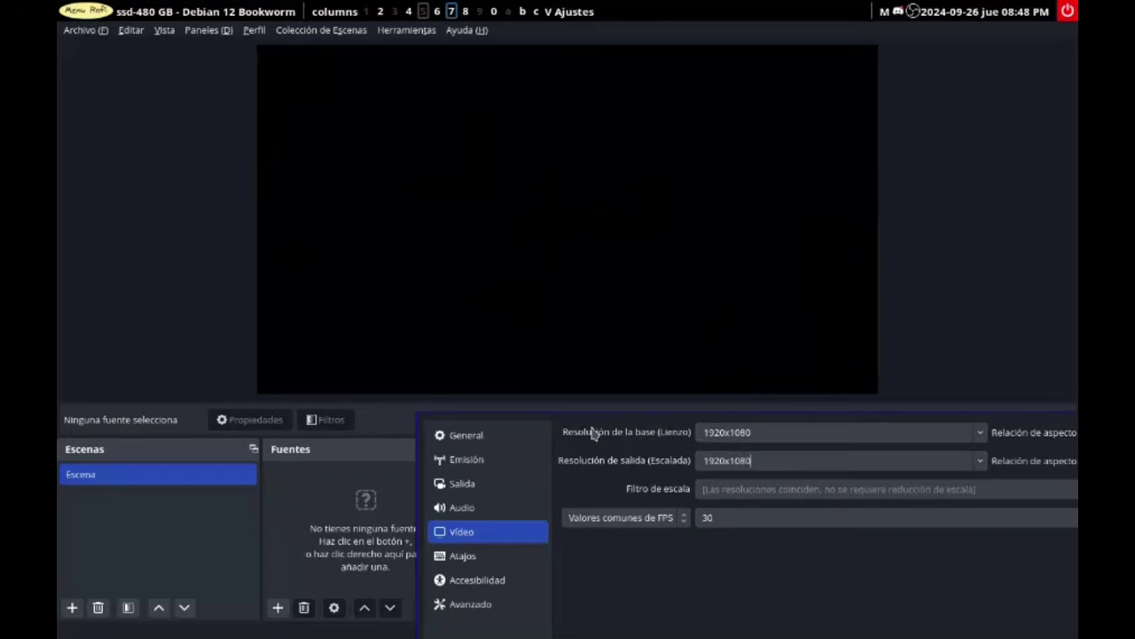
left_click_drag(562, 431, 314, 110)
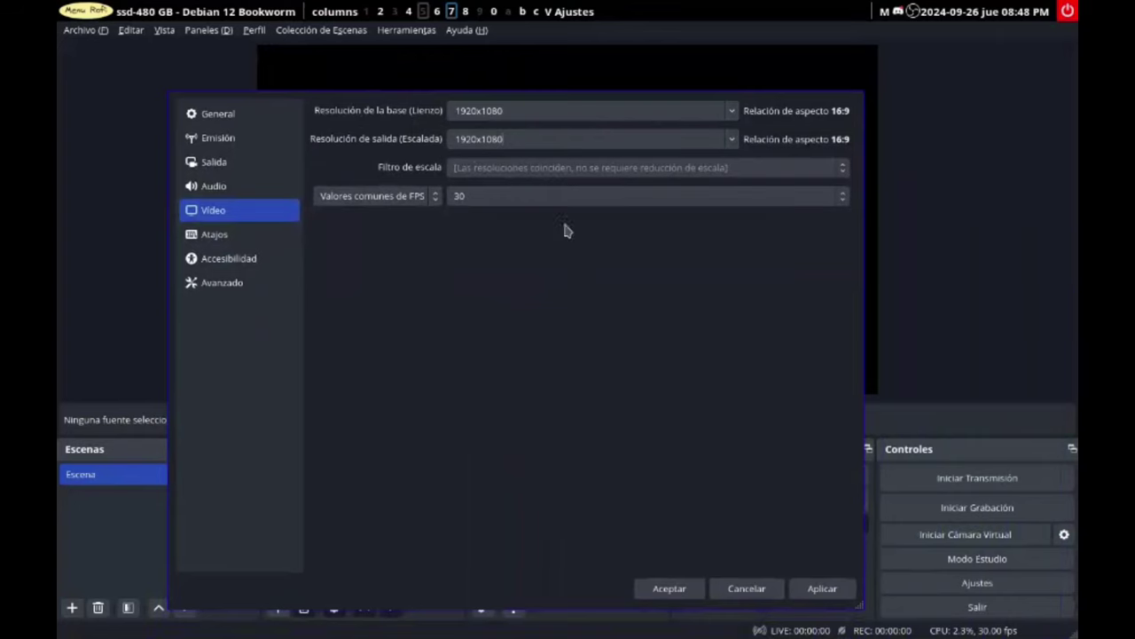
left_click(799, 588)
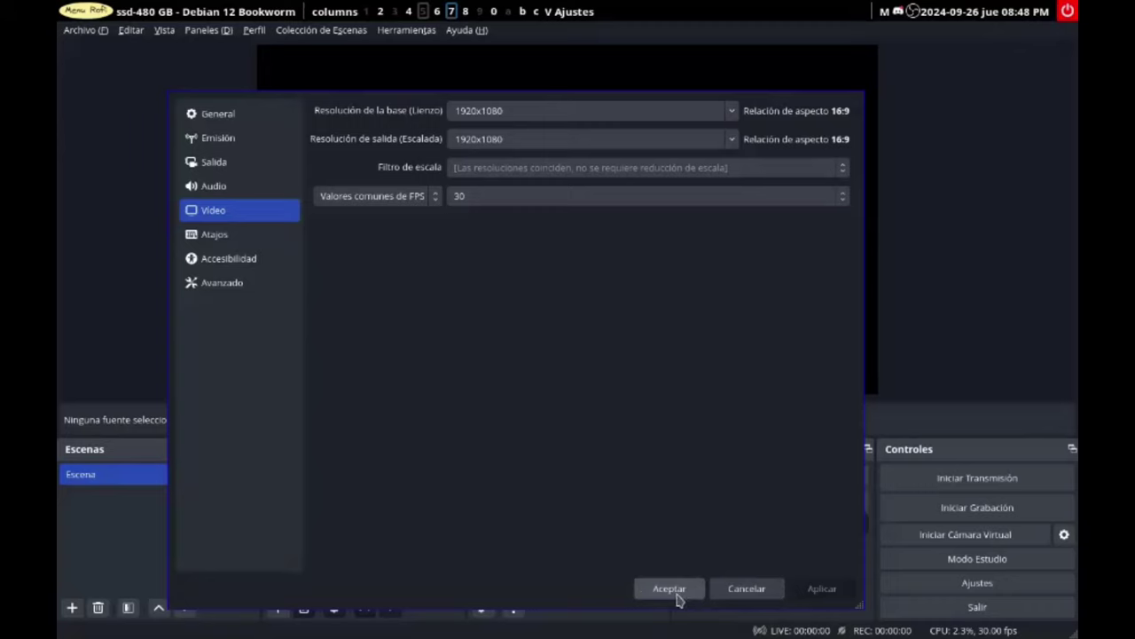
Step: Accept the video settings and add a screen capture (XSHM) source named pantalla-interna that captures Screen LVDS-1
left_click(679, 596)
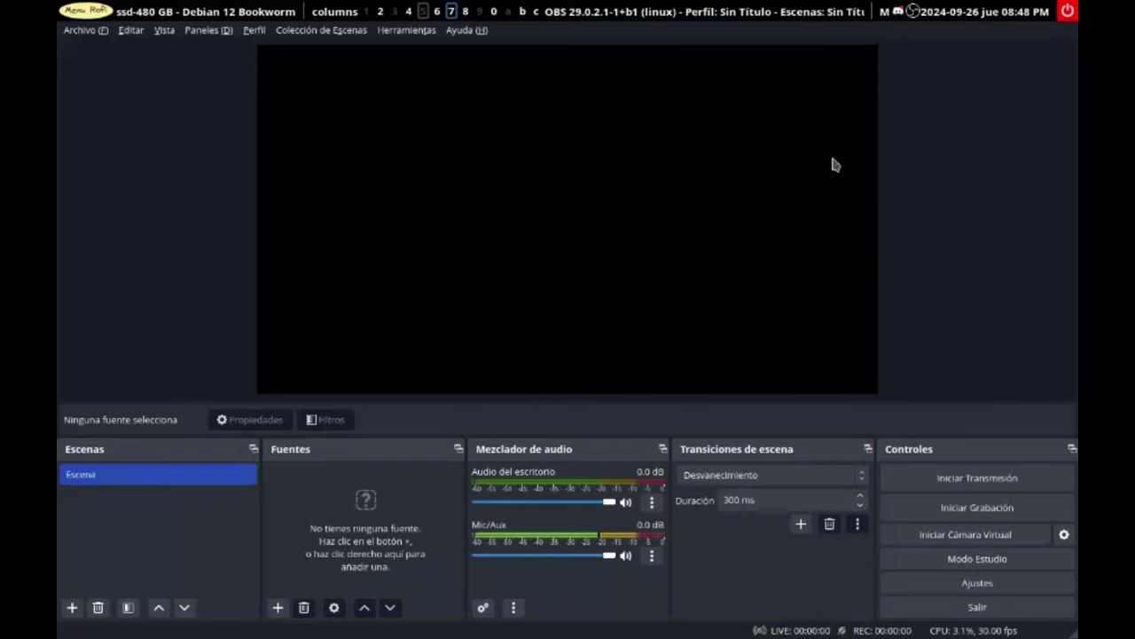
left_click(279, 609)
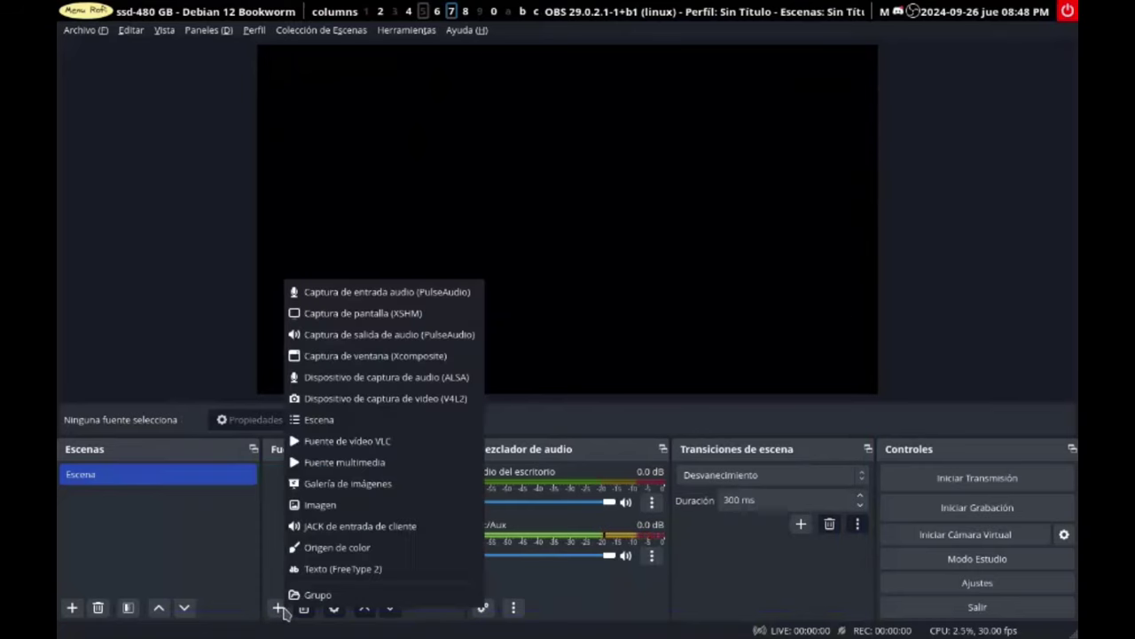
left_click(414, 313)
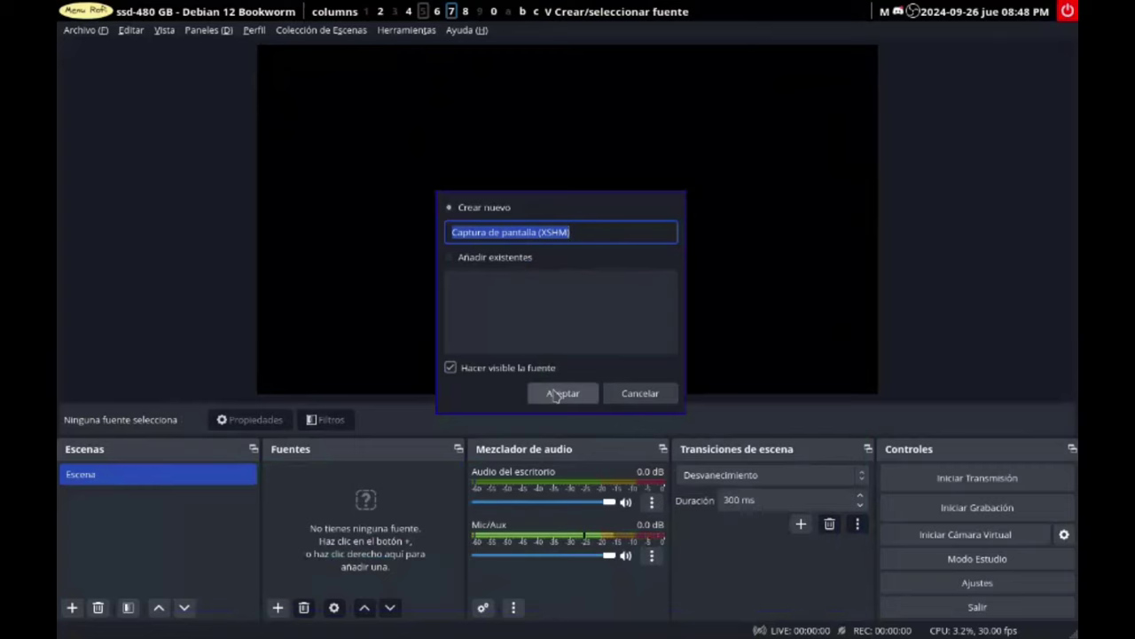
left_click_drag(603, 232, 451, 222)
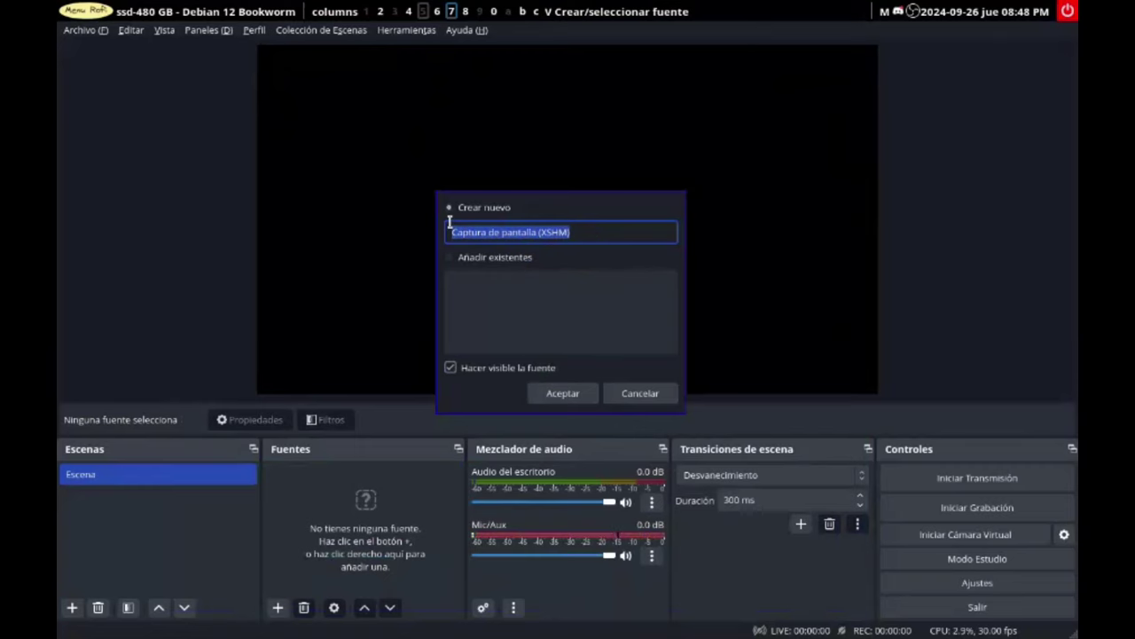
type("panta")
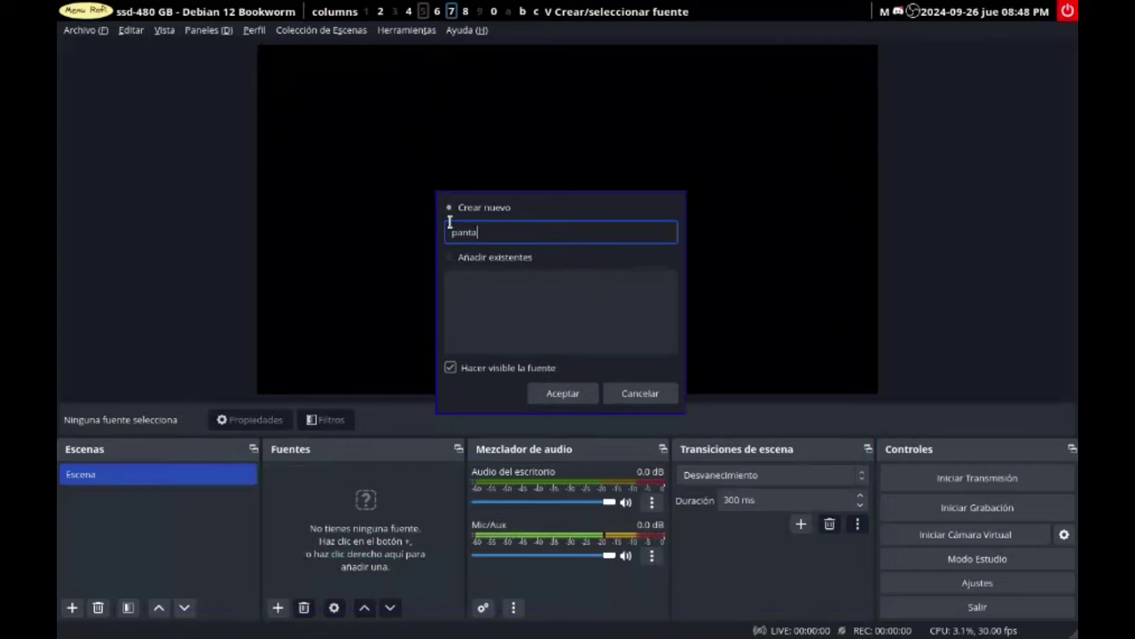
type("lla-interna")
left_click(541, 393)
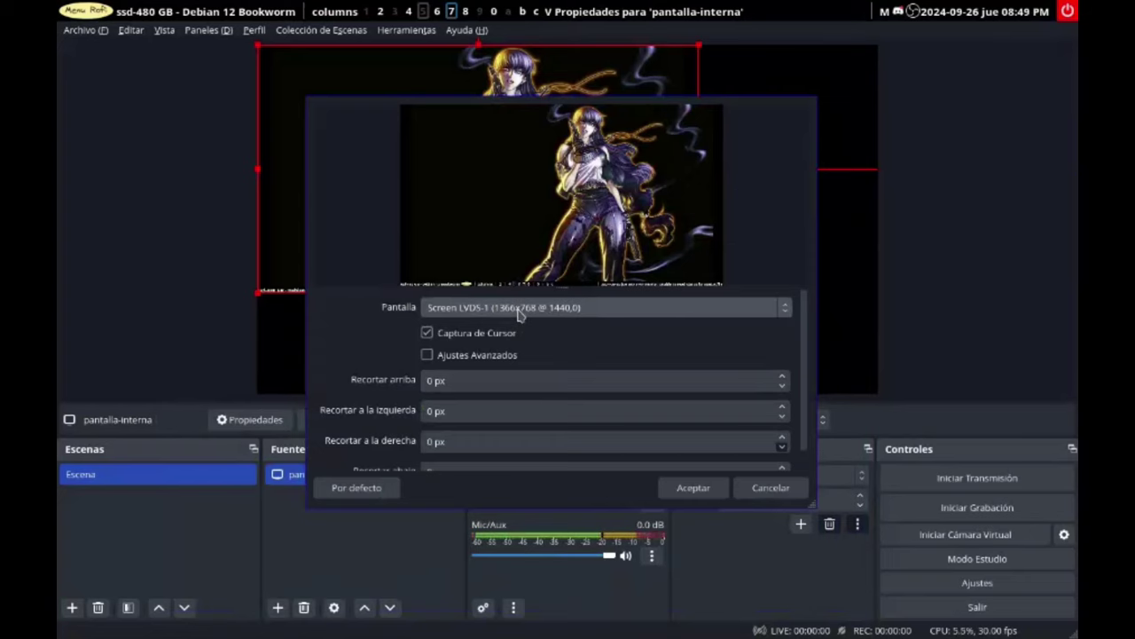
left_click(688, 490)
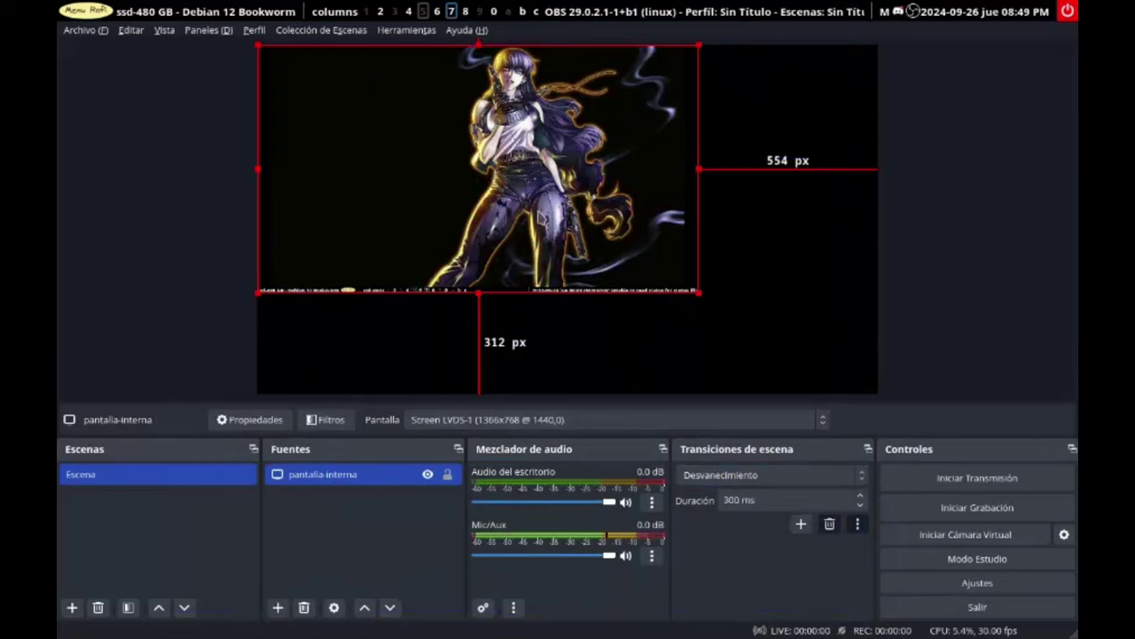
Step: Enlarge the screen capture to fill the canvas, then shrink it to leave about 357 px beside it and 200 px below
left_click_drag(698, 290, 854, 388)
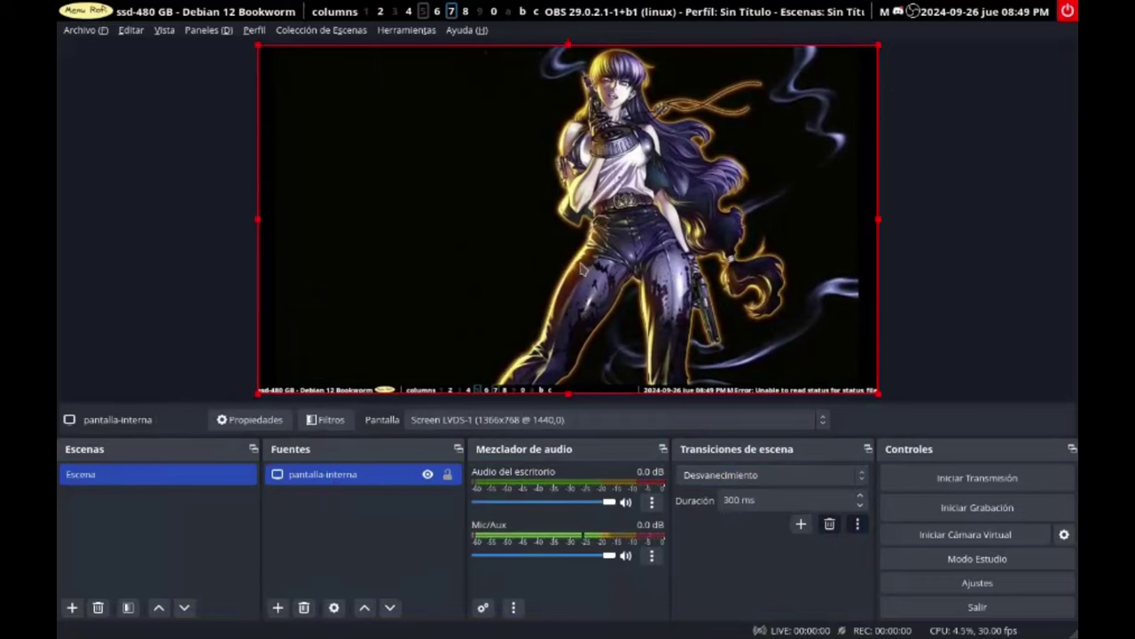
left_click_drag(875, 391, 762, 287)
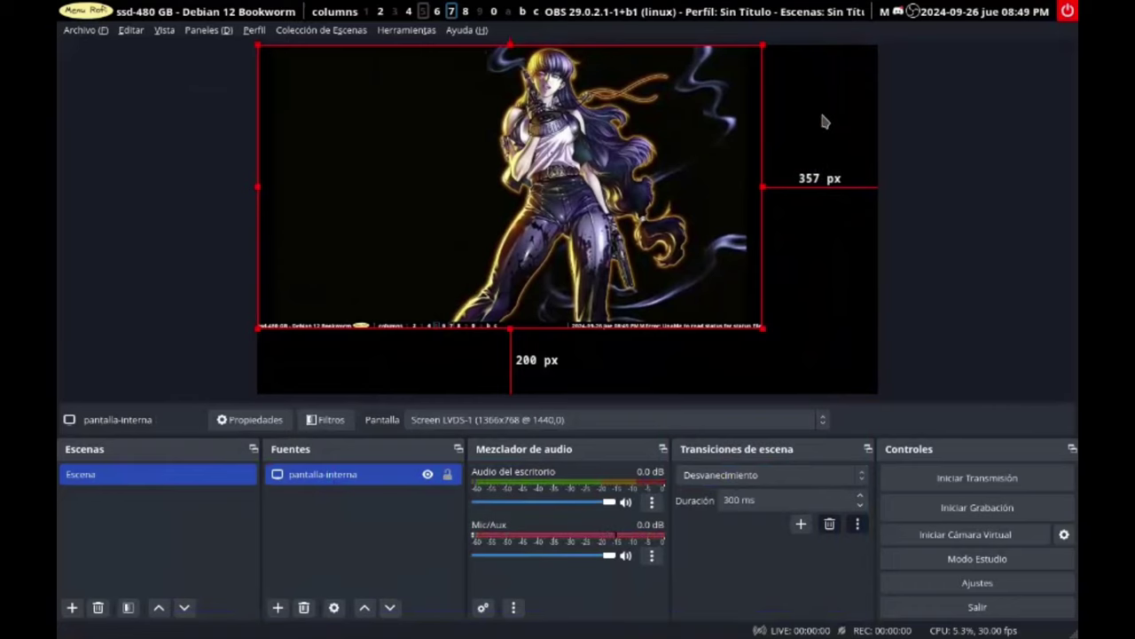
left_click(831, 242)
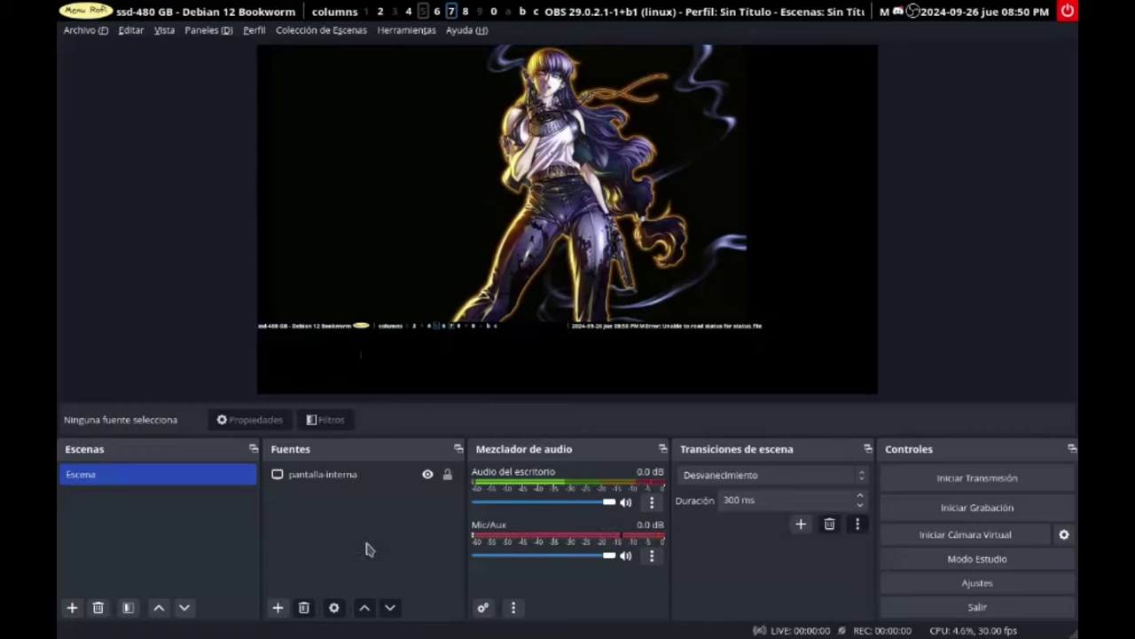
Step: Add a video capture device (V4L2) source named webcam, using the USB 2.0 Camera
left_click(276, 607)
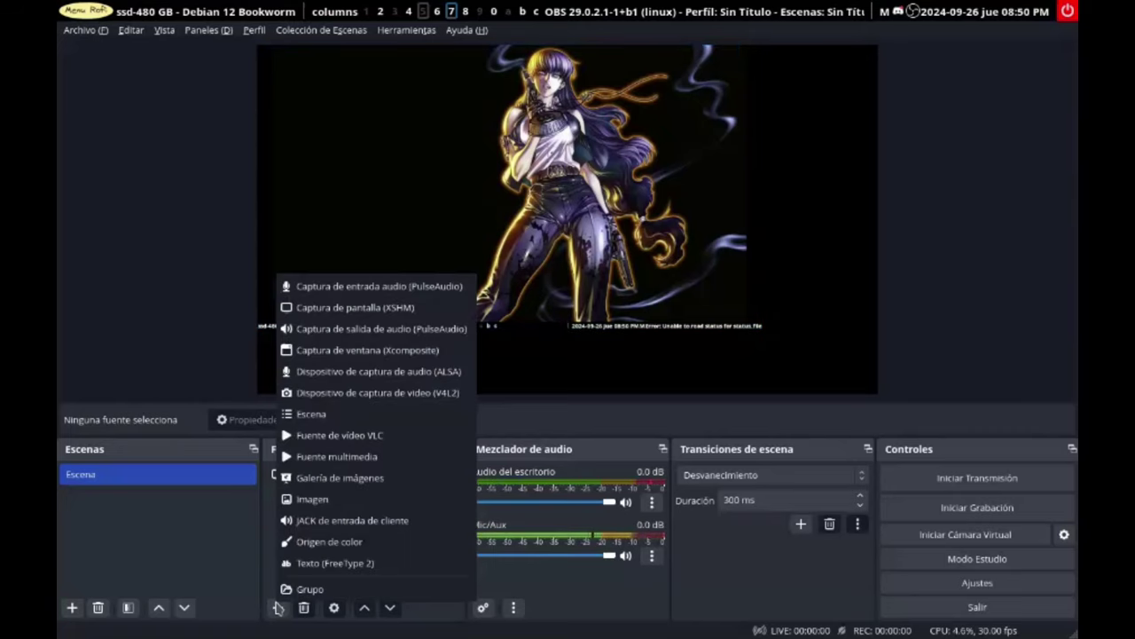
left_click(310, 393)
left_click(619, 232)
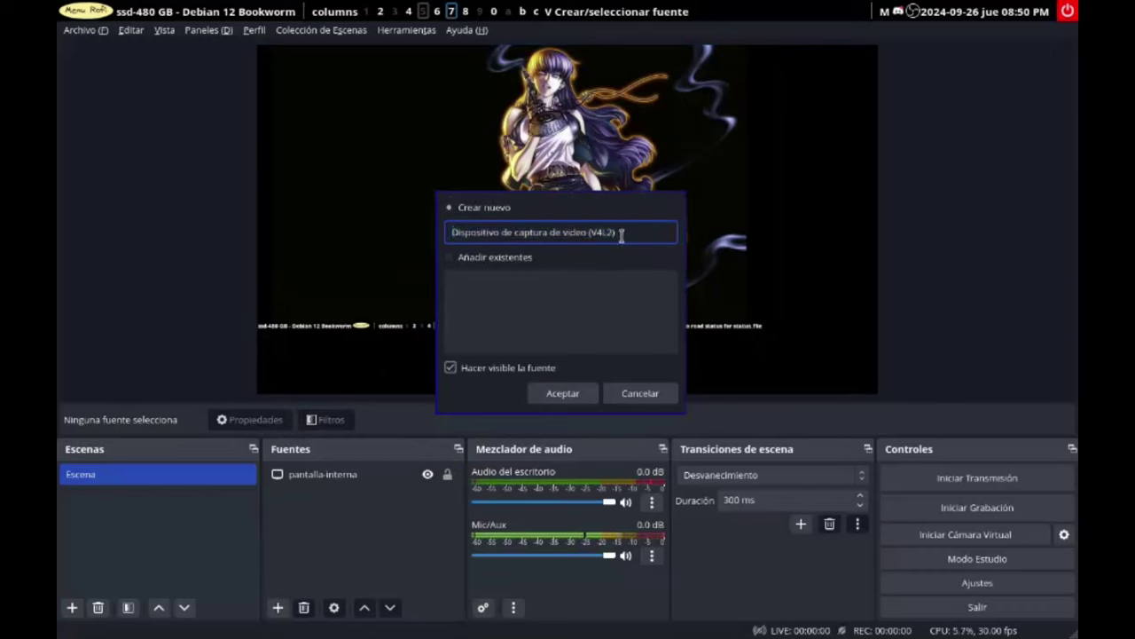
key("ctrl+a")
type("we")
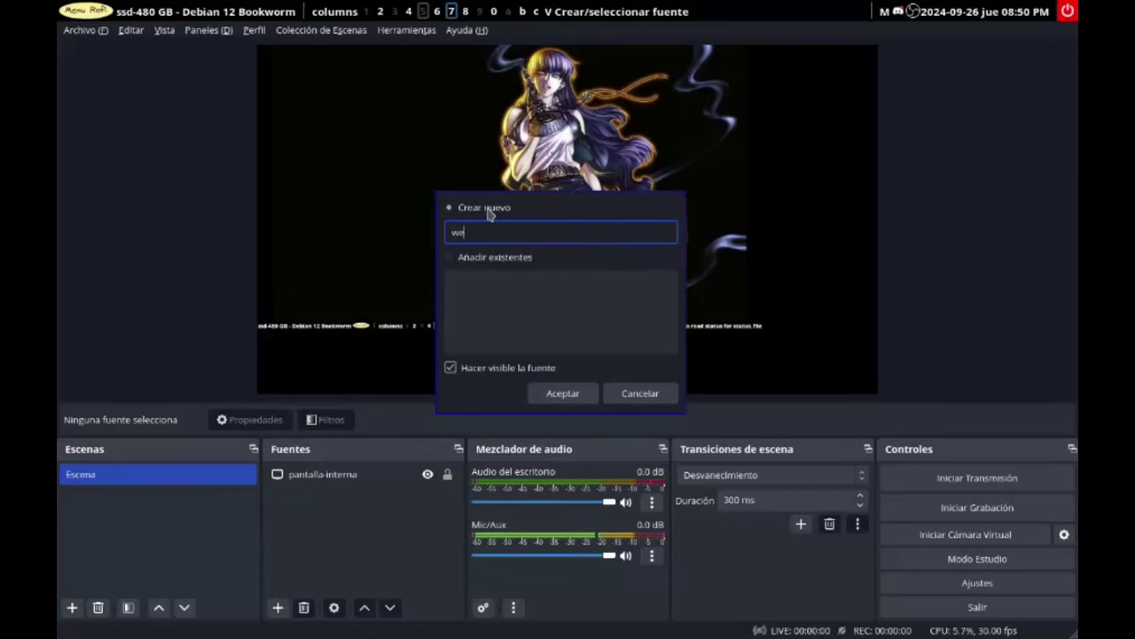
type("bcam")
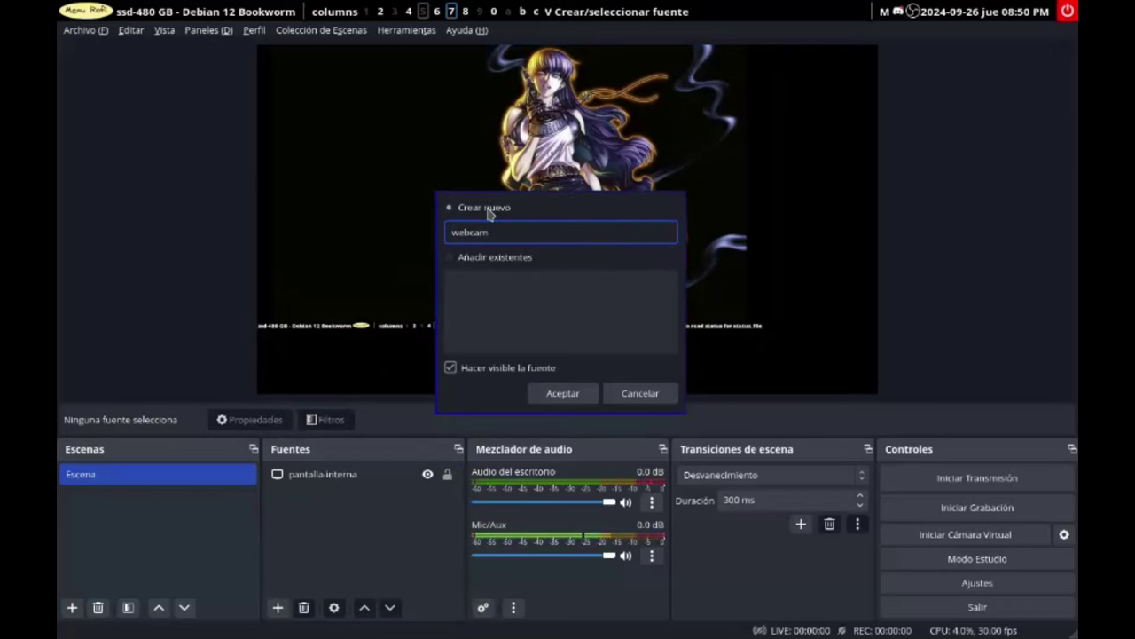
left_click(555, 393)
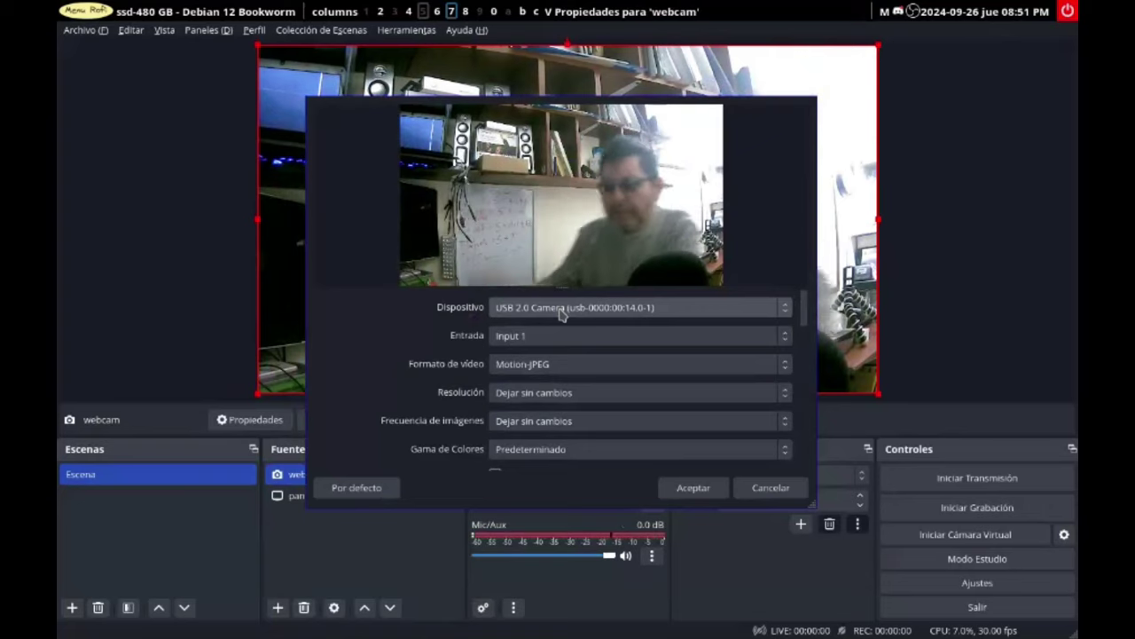
left_click(693, 487)
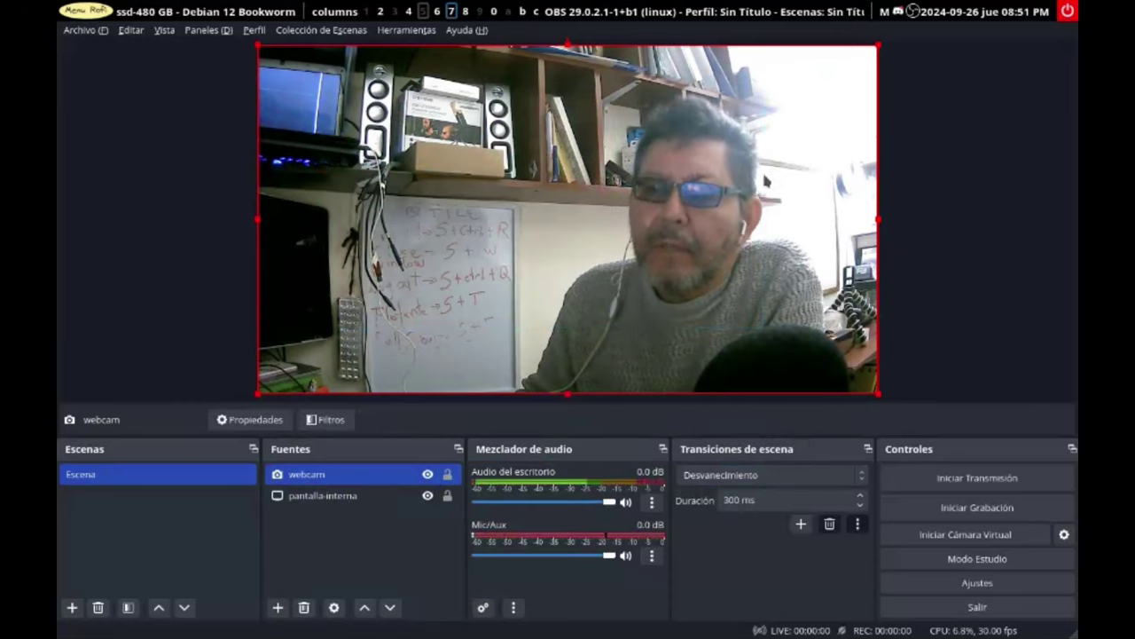
Step: Set the webcam source's resolution to 1280x720 in its properties and accept the change
left_click(391, 492, "ctrl")
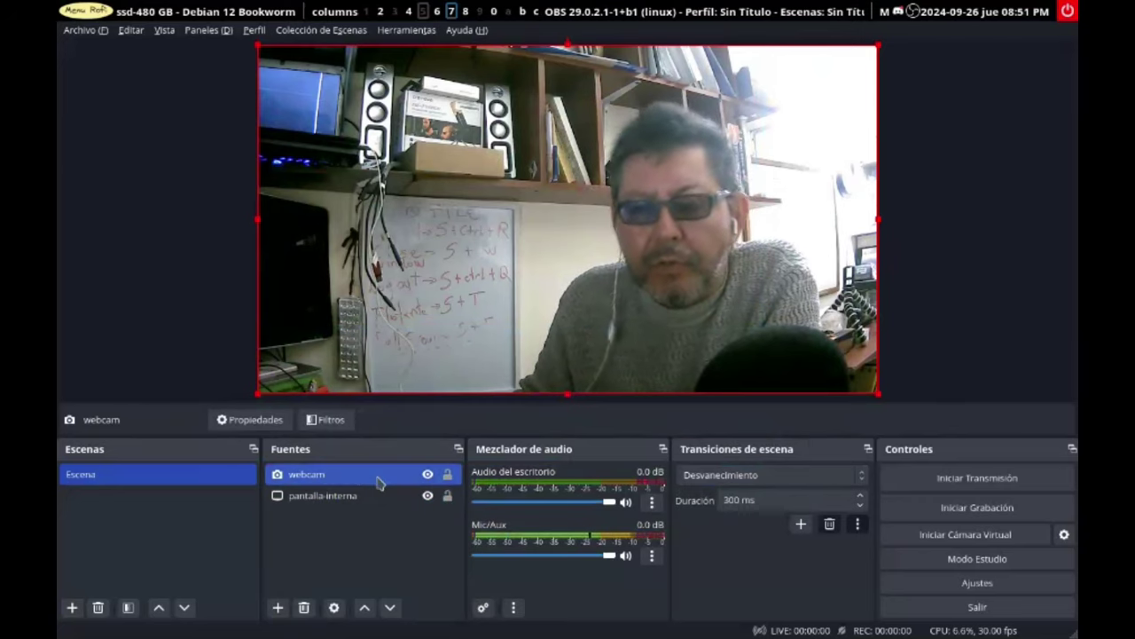
left_click(326, 496, "ctrl")
left_click(324, 479)
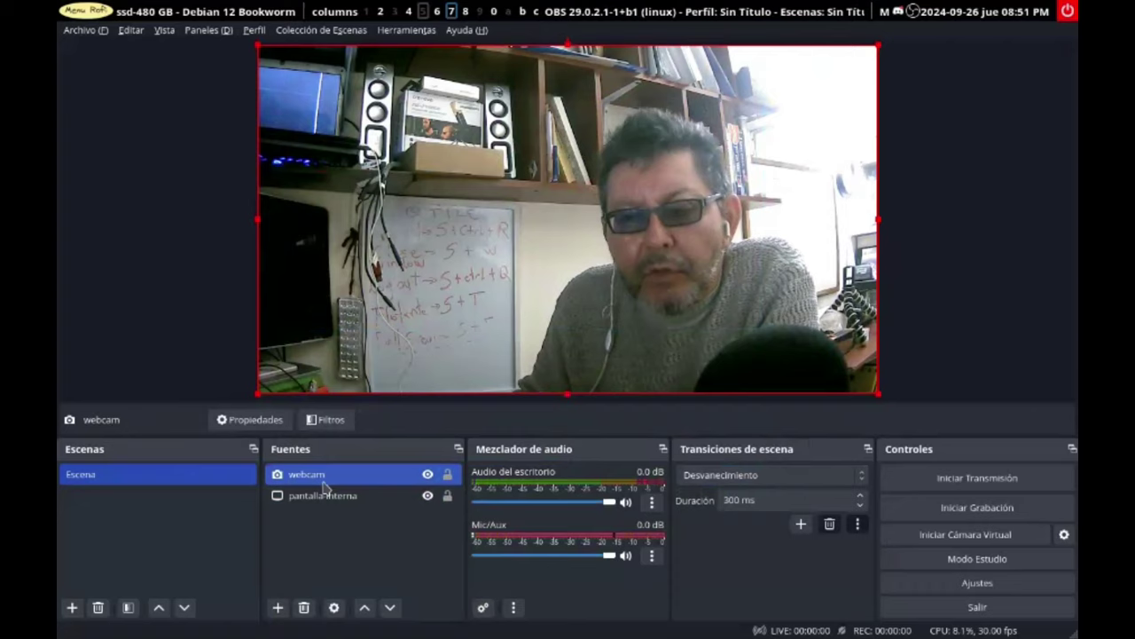
left_click(333, 607)
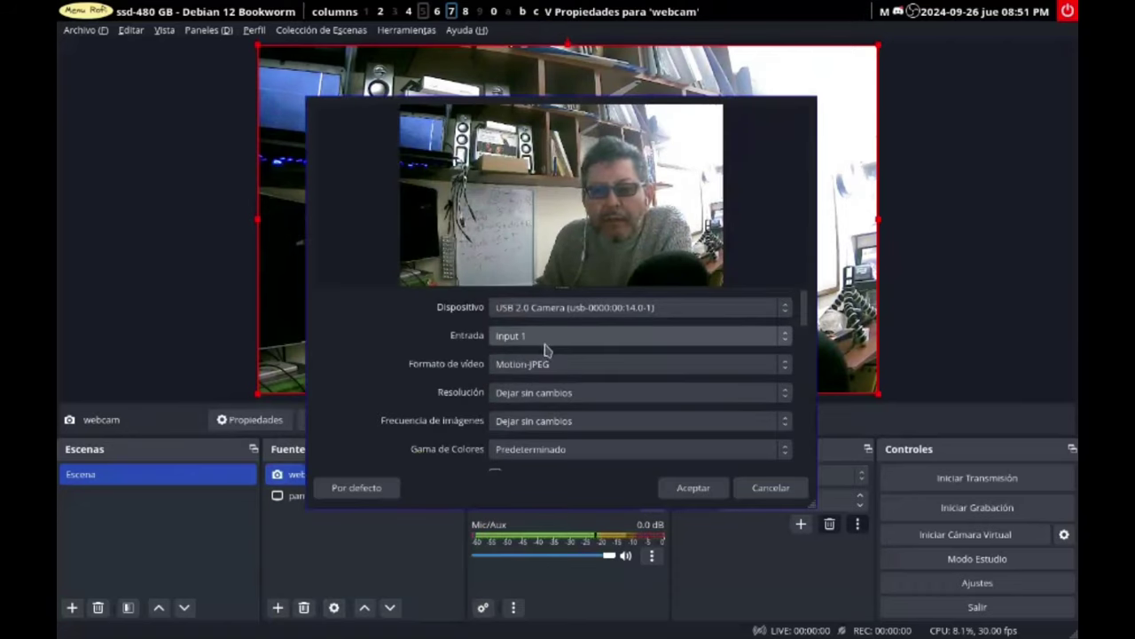
left_click(545, 395)
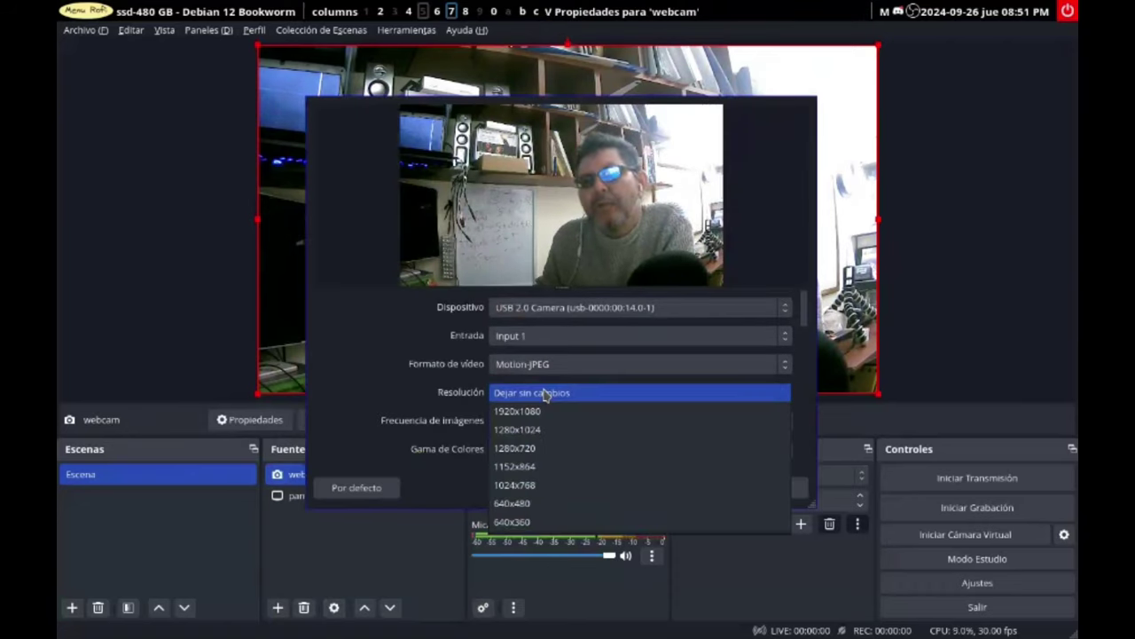
left_click(556, 450)
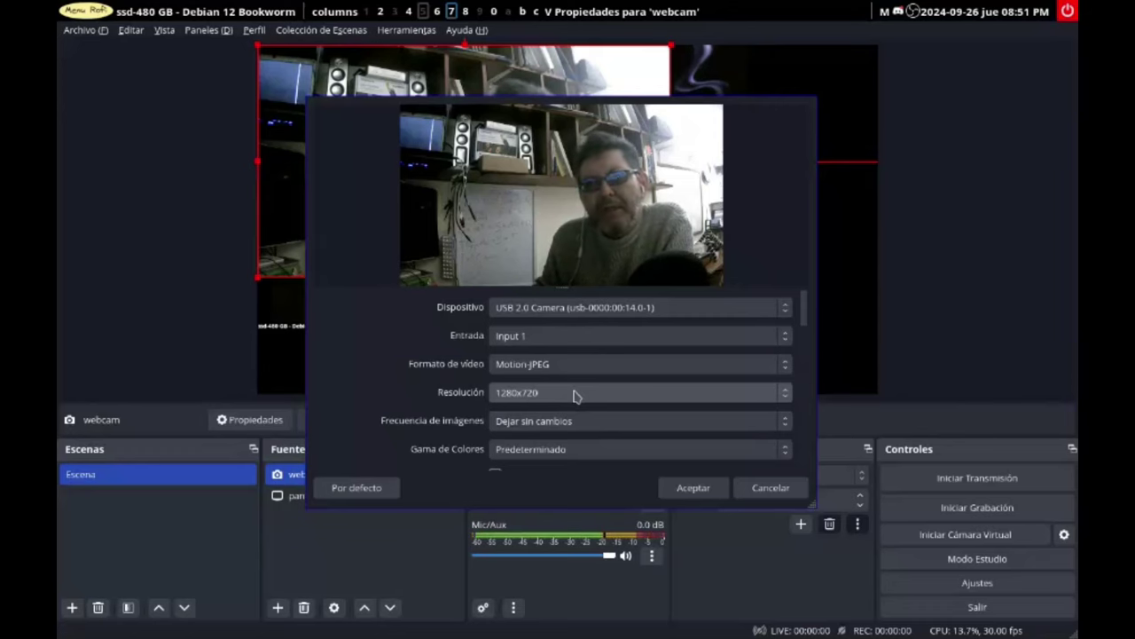
left_click(573, 394)
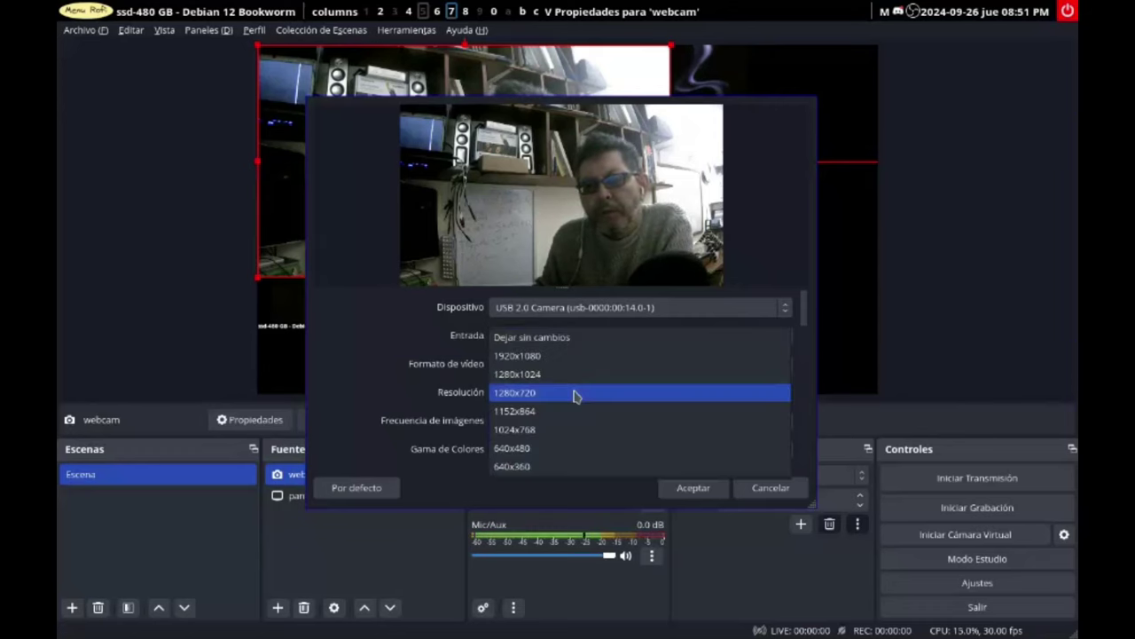
left_click(573, 394)
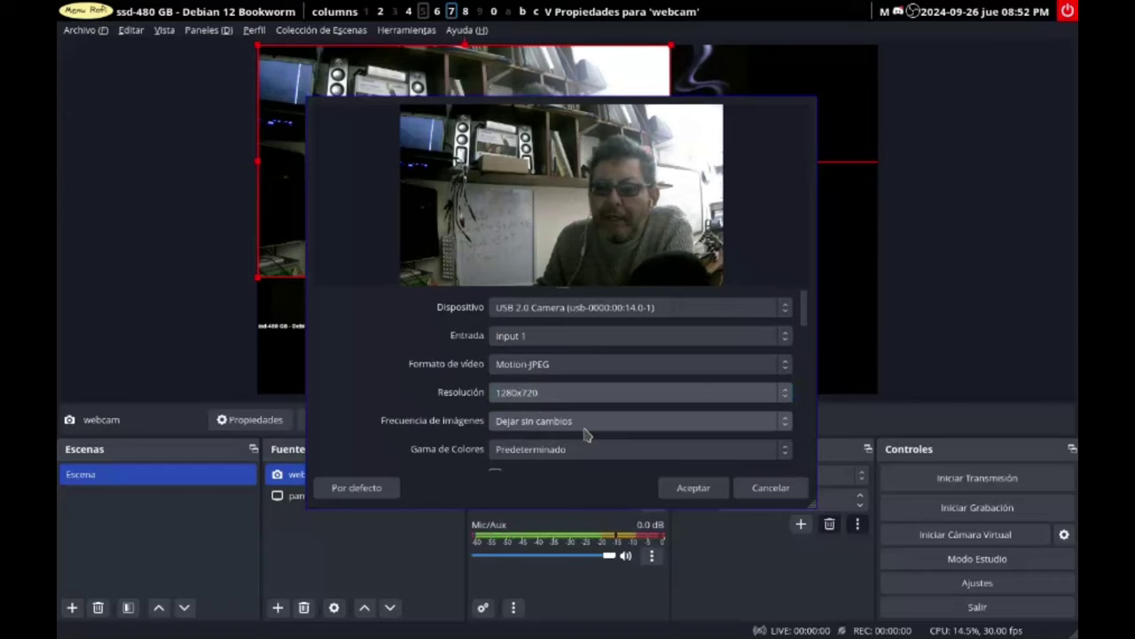
left_click(693, 490)
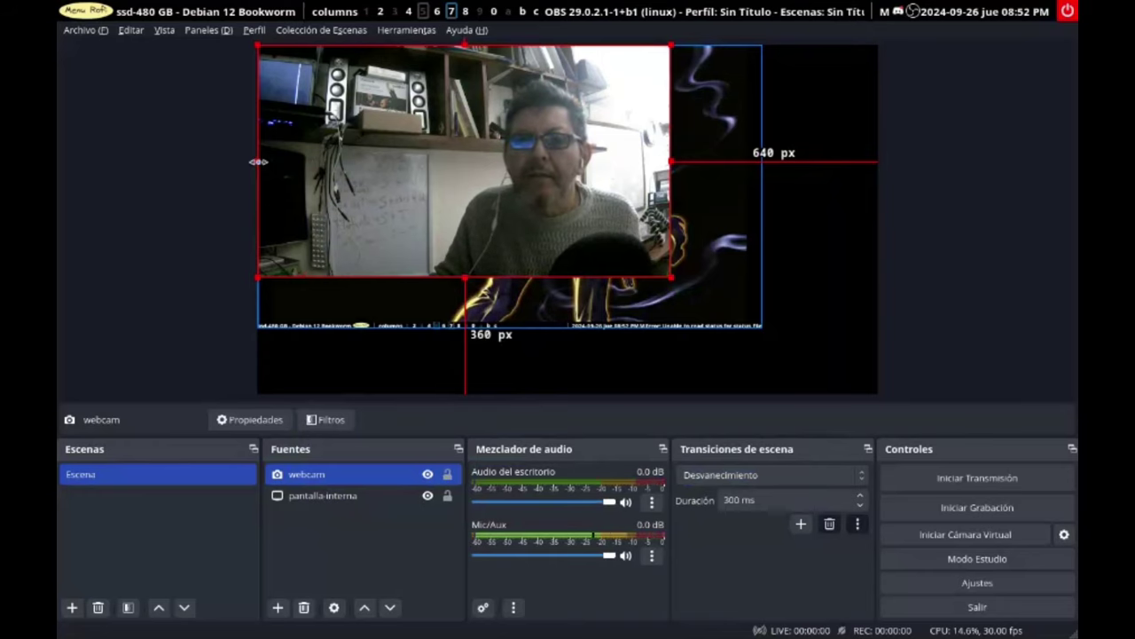
Step: Crop the webcam image to about 551 px from the canvas's left edge, 64 px from the top and 686 px from the right
left_click_drag(258, 162, 417, 182)
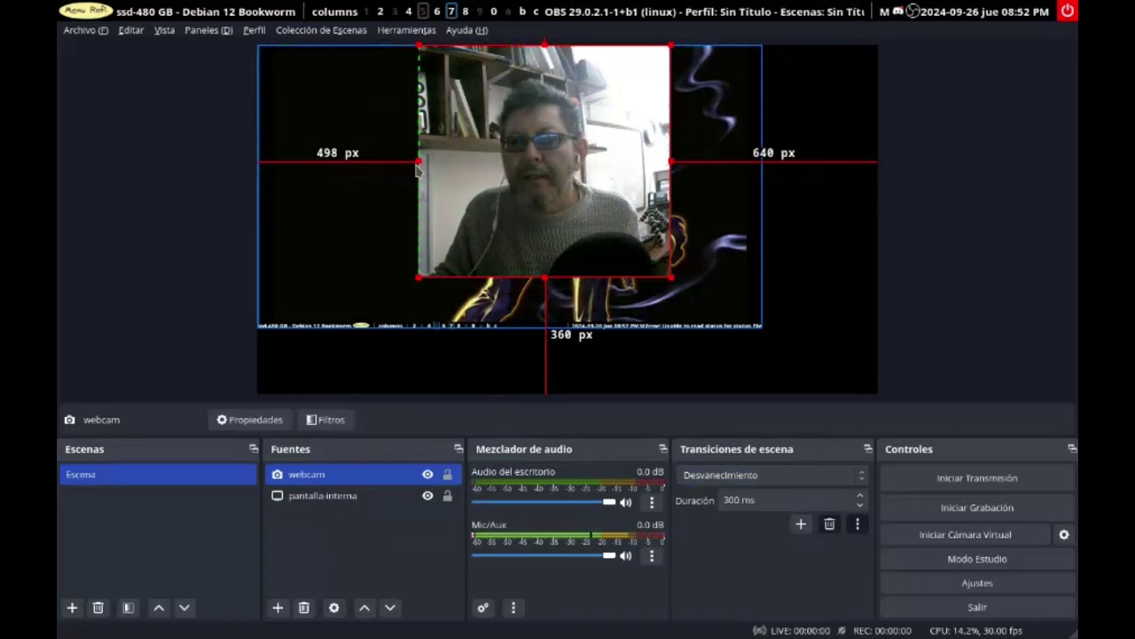
left_click_drag(418, 161, 435, 161)
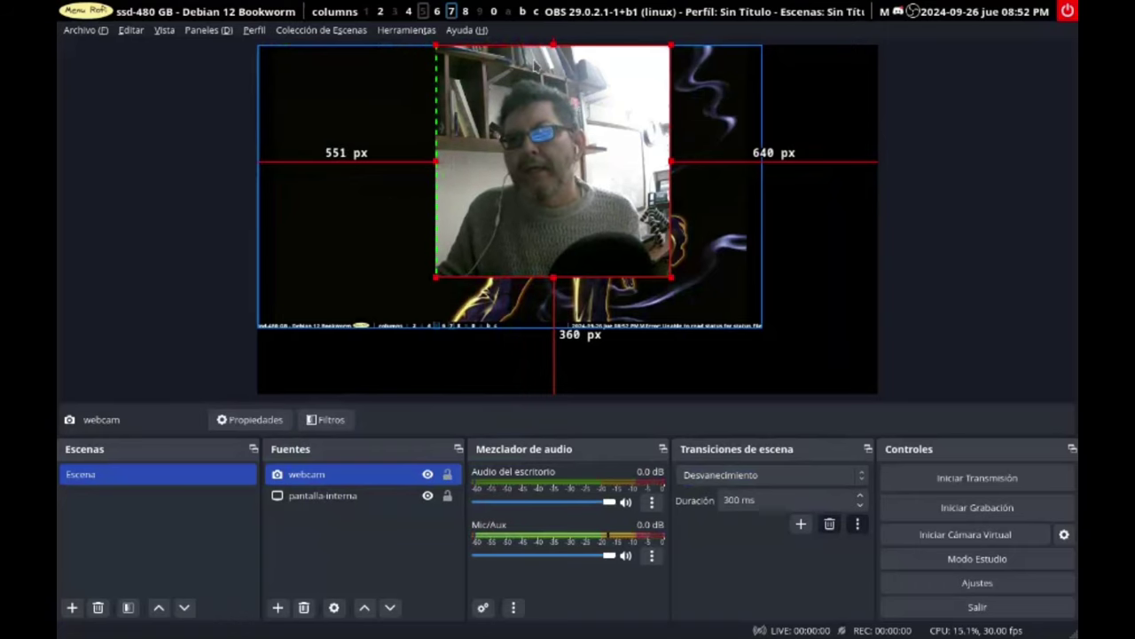
left_click_drag(552, 50, 551, 70)
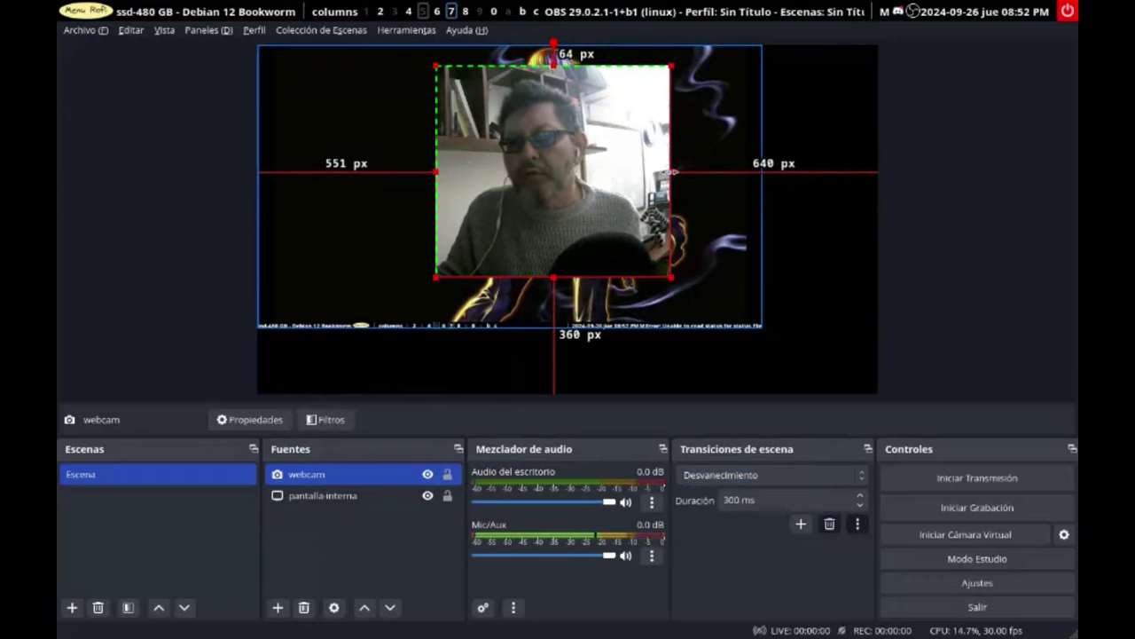
left_click_drag(676, 172, 656, 172)
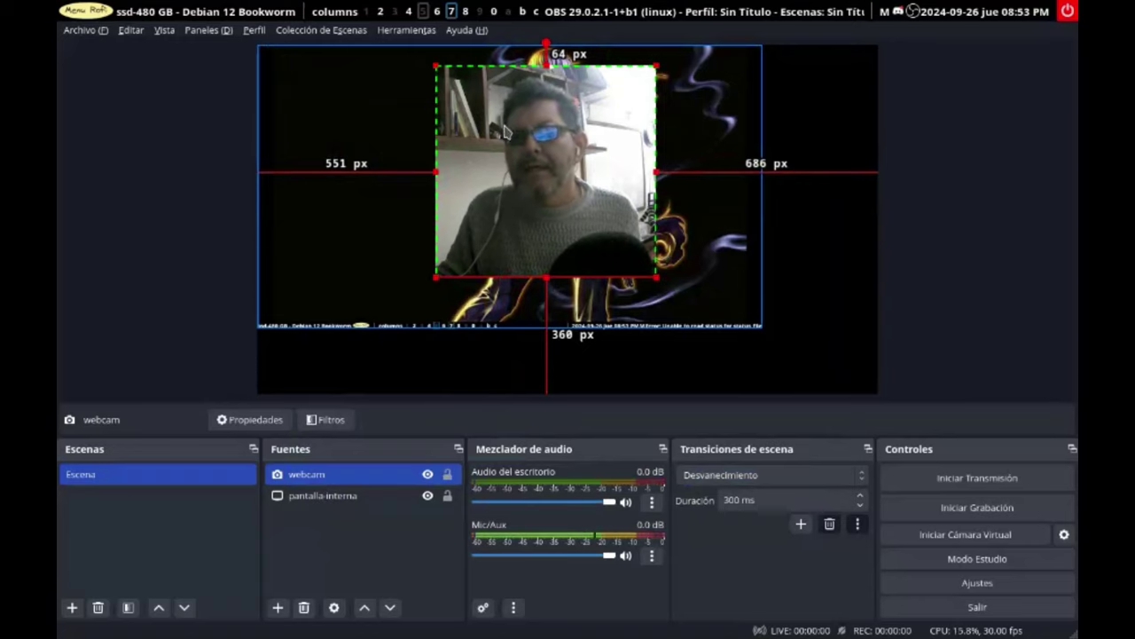
Step: Scale down the cropped webcam and place it against the canvas's right edge, about 291 px from the top
left_click_drag(432, 64, 484, 127)
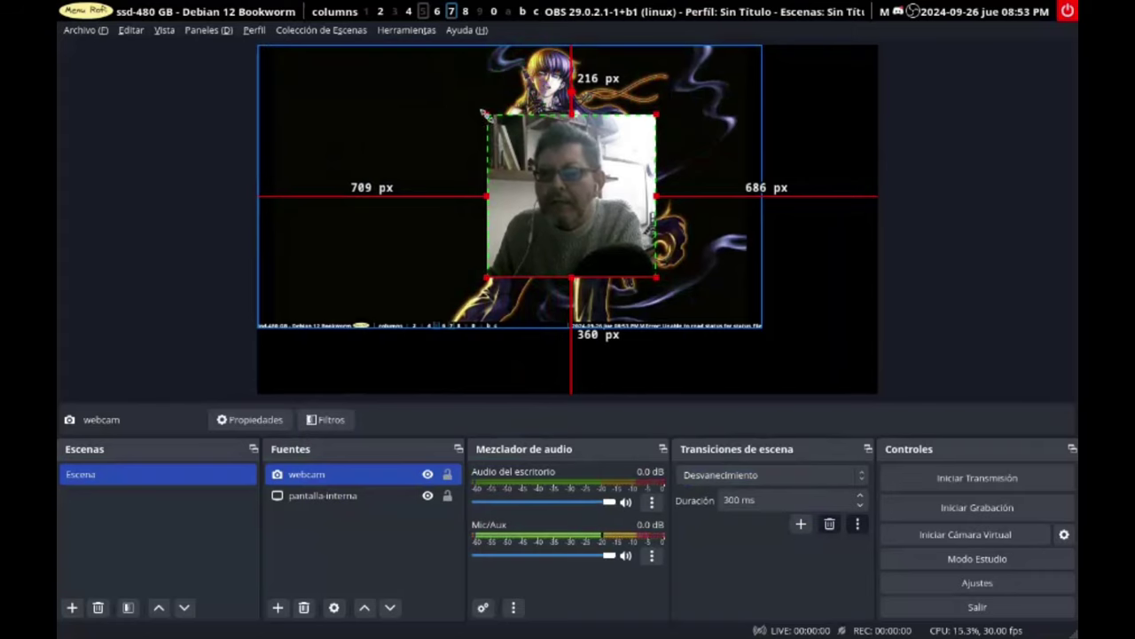
left_click_drag(485, 112, 496, 149)
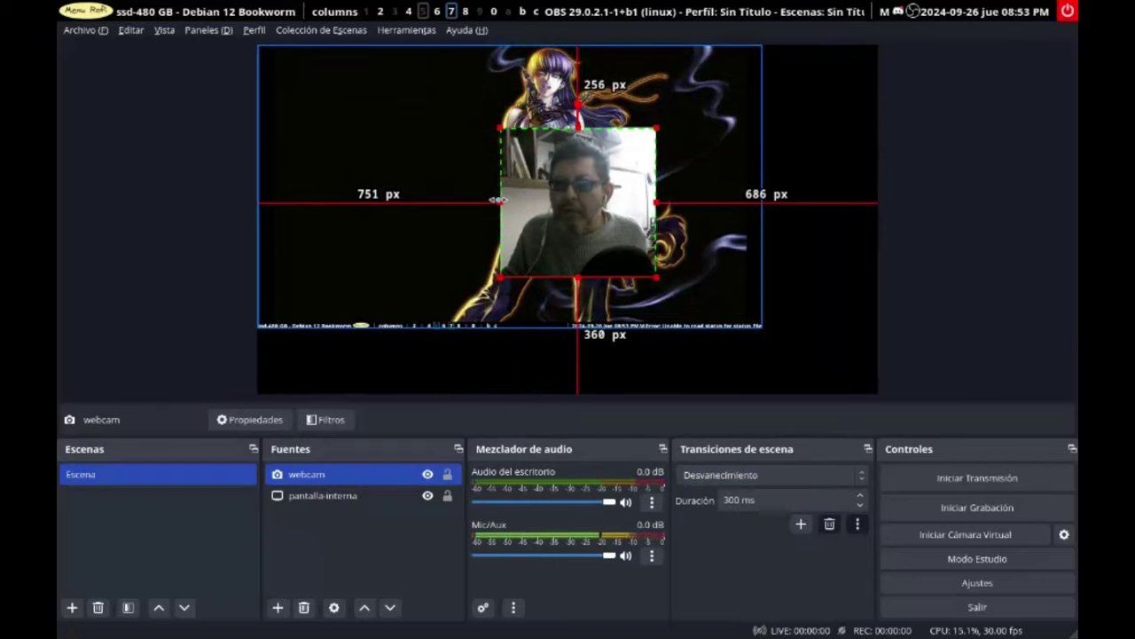
left_click_drag(497, 200, 774, 215)
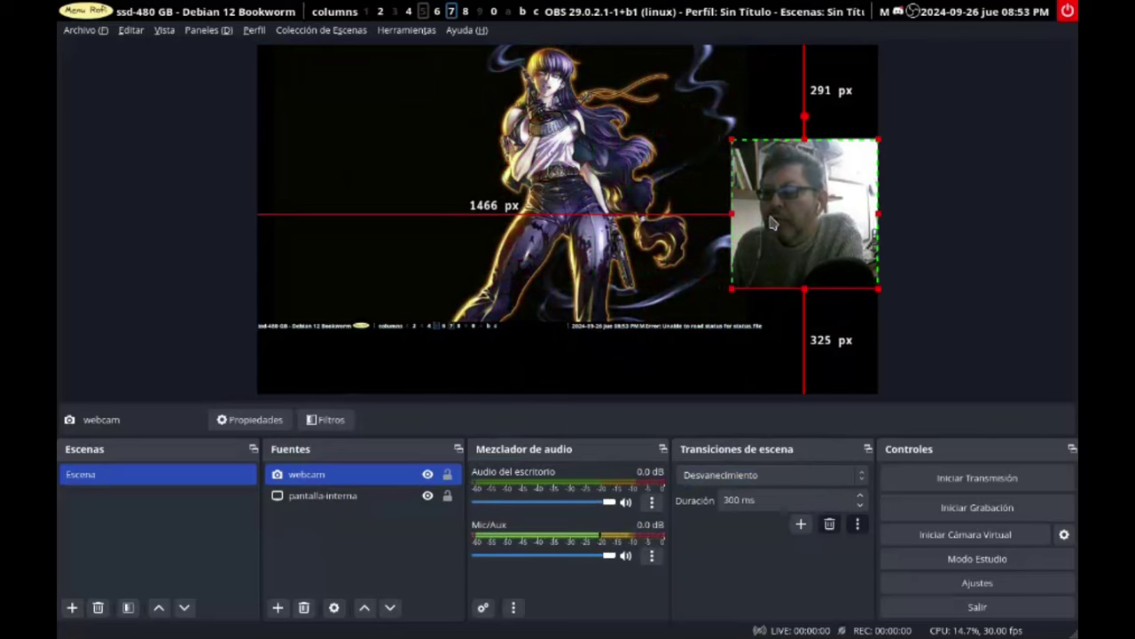
Step: Place the screen capture 71 px below the canvas top, shrunk to leave 408 px beside it, and lower the webcam to 381 px from the top
left_click(655, 276)
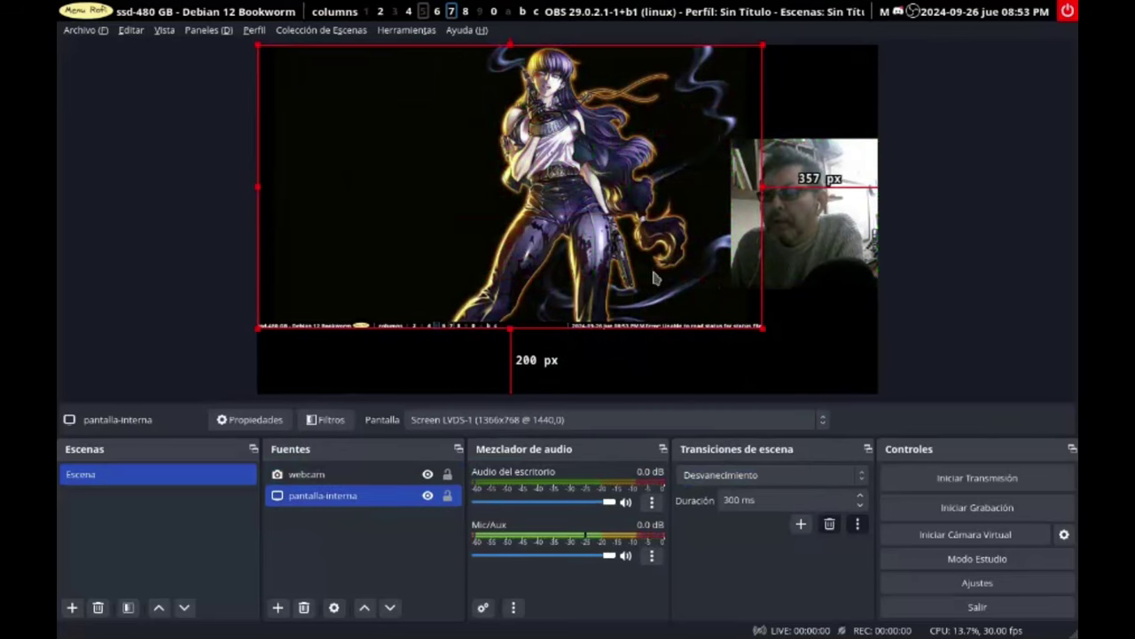
left_click_drag(624, 286, 621, 309)
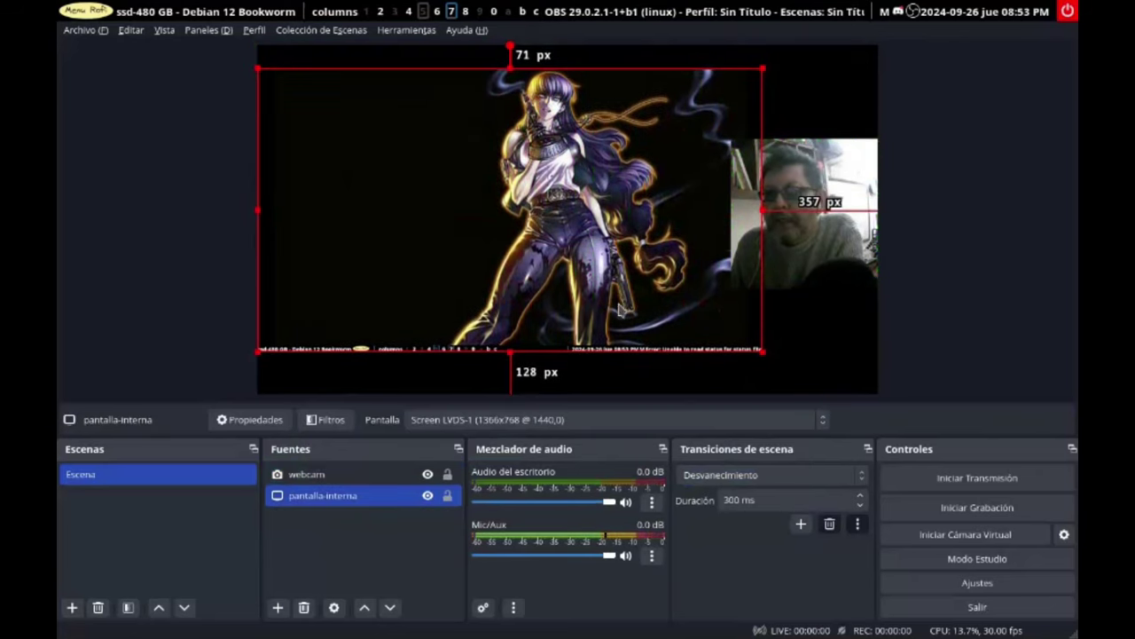
left_click_drag(760, 347, 745, 338)
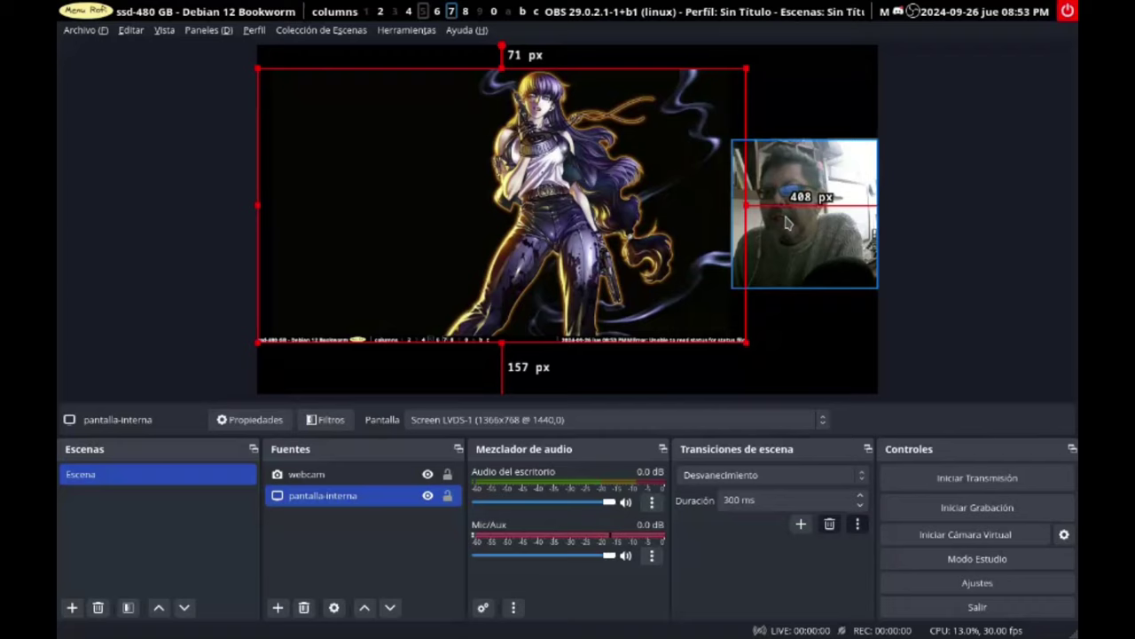
left_click_drag(790, 196, 789, 226)
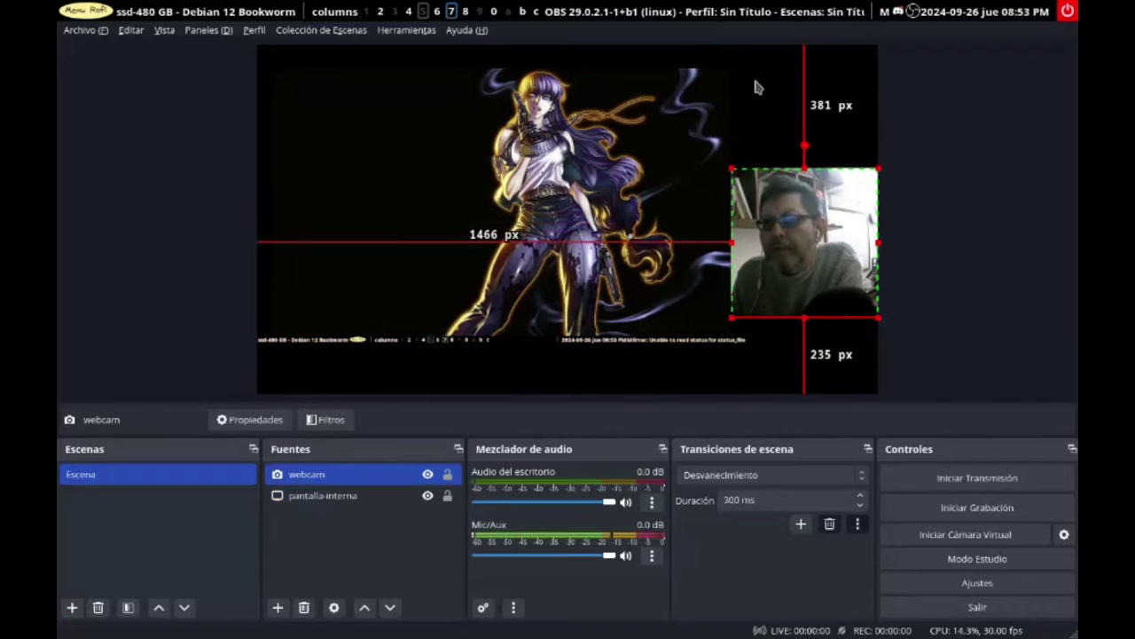
Step: Add a new FreeType 2 text source named "titulo" to the scene
left_click(364, 541)
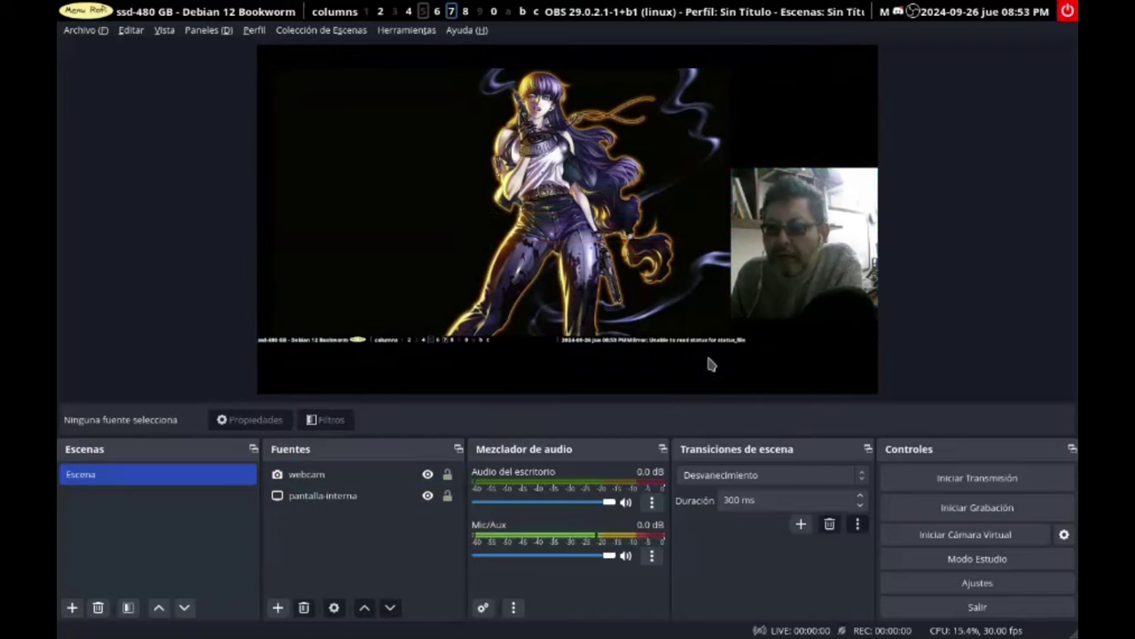
left_click(277, 606)
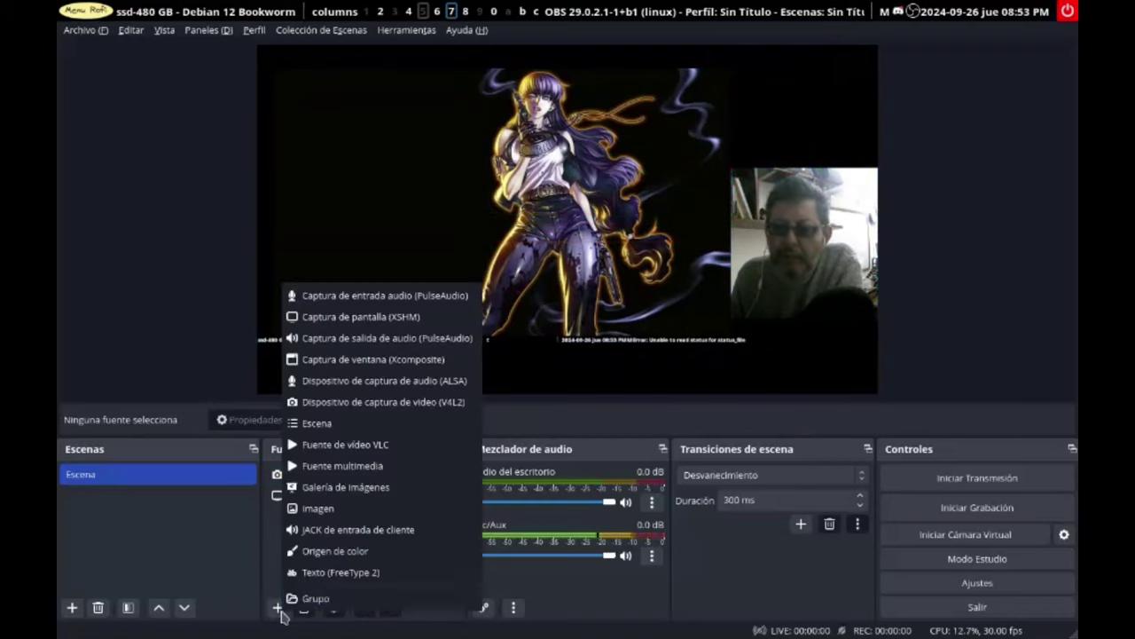
left_click(354, 572)
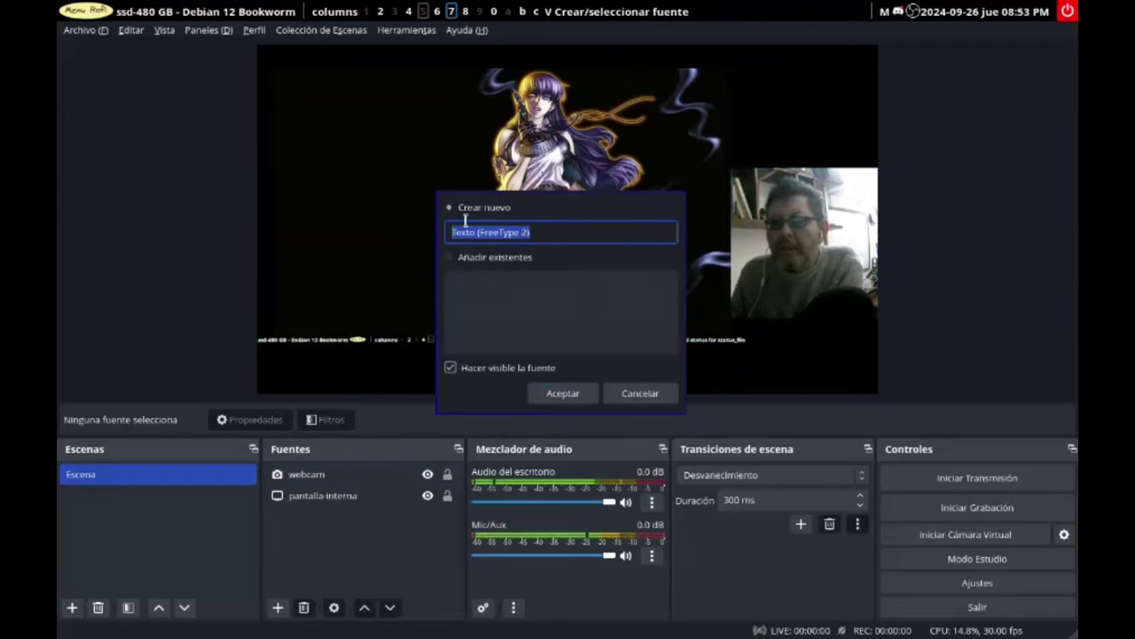
type("ti")
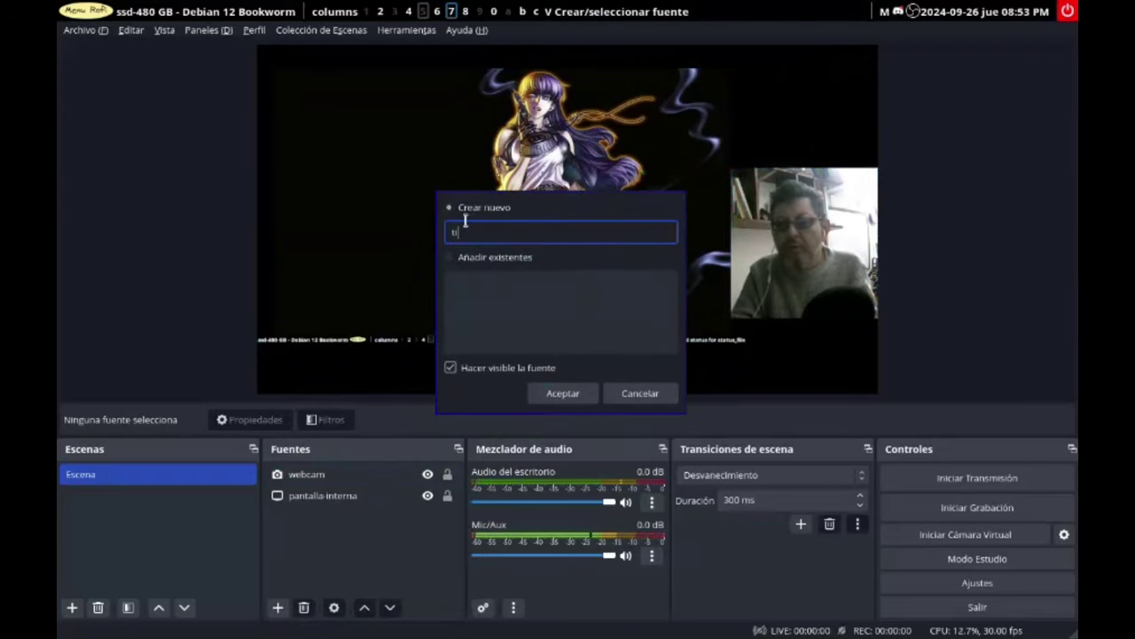
type("tulo")
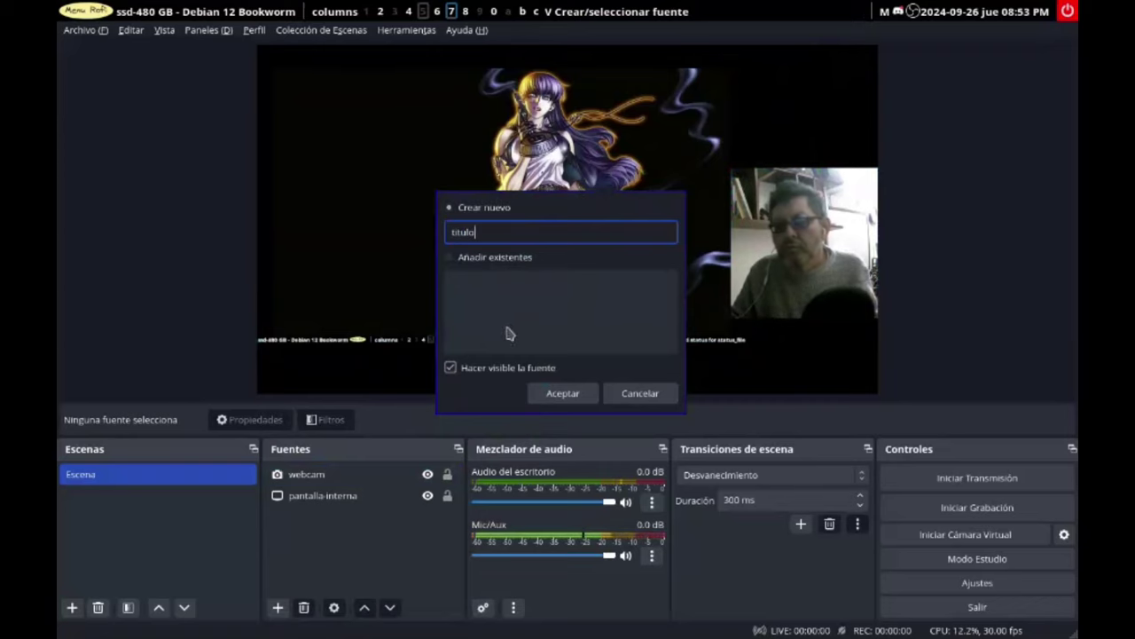
left_click(550, 398)
Step: Enter "obs studio desde cero" as the text of the titulo source
left_click(544, 348)
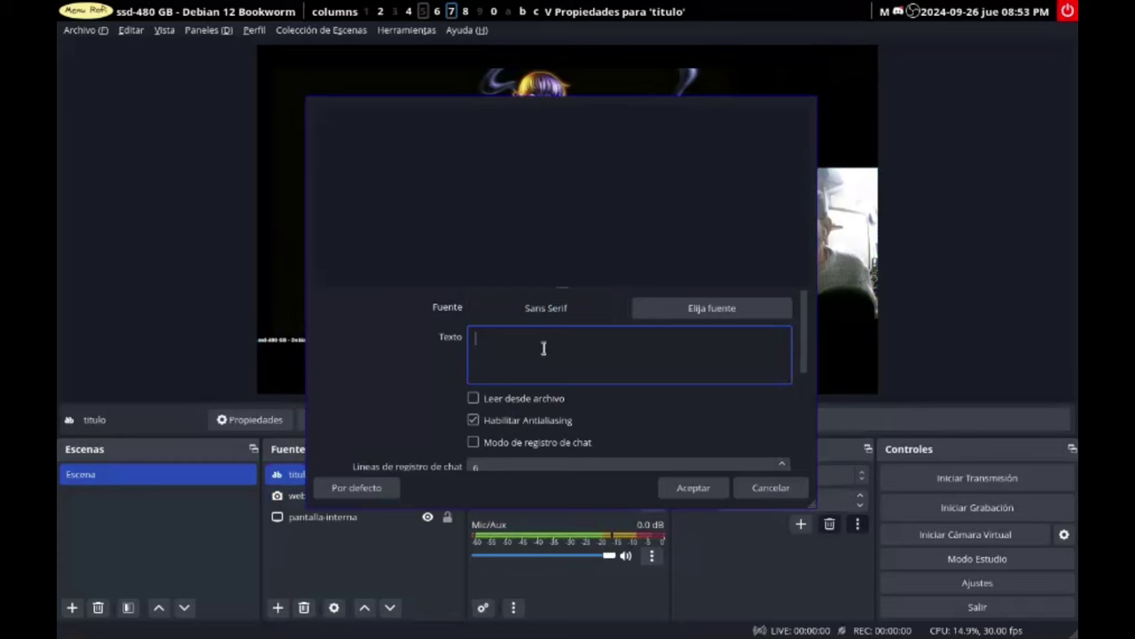
type("obs studio")
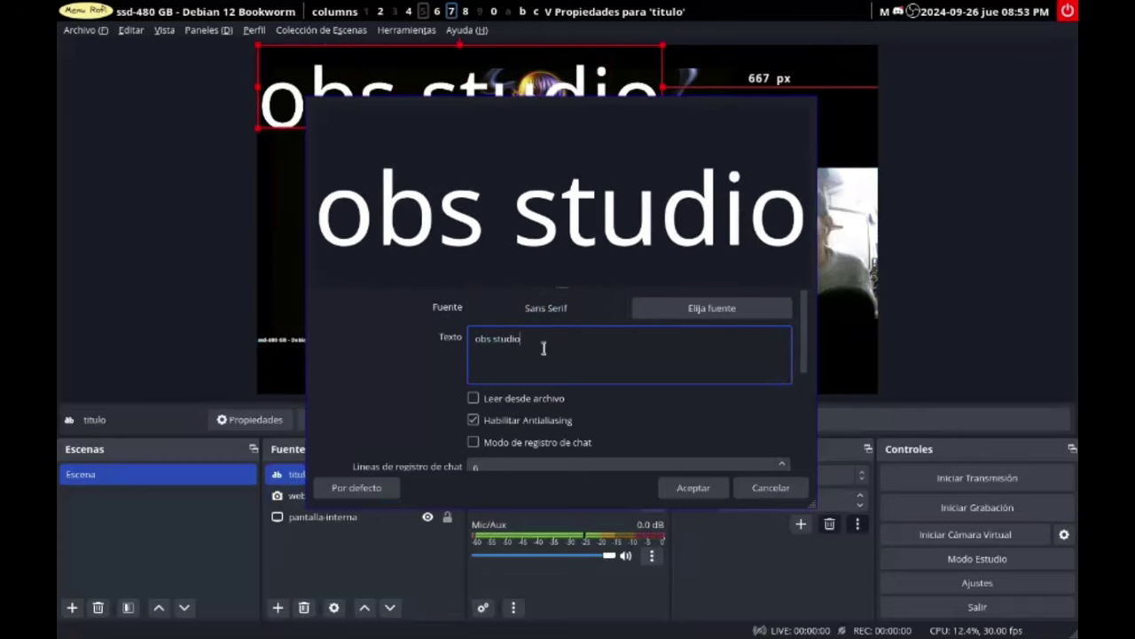
type(" desde cero")
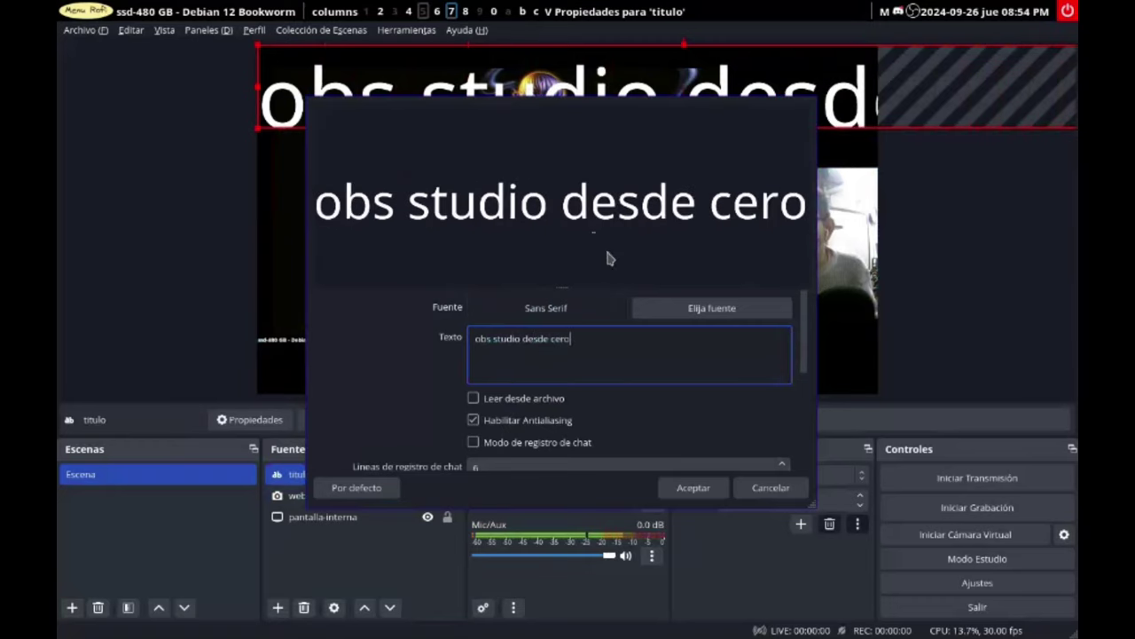
Step: Set the title text's Color 1 to orange #ffaa00 with an alpha channel of 155 and accept the properties
scroll(809, 436, "down", 5)
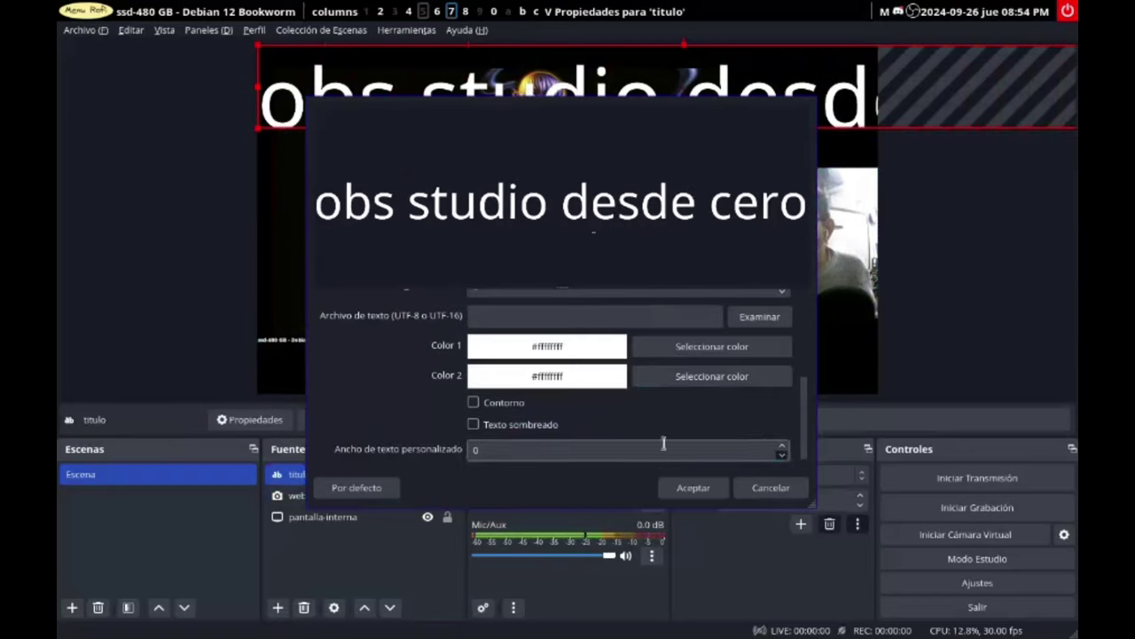
left_click(670, 354)
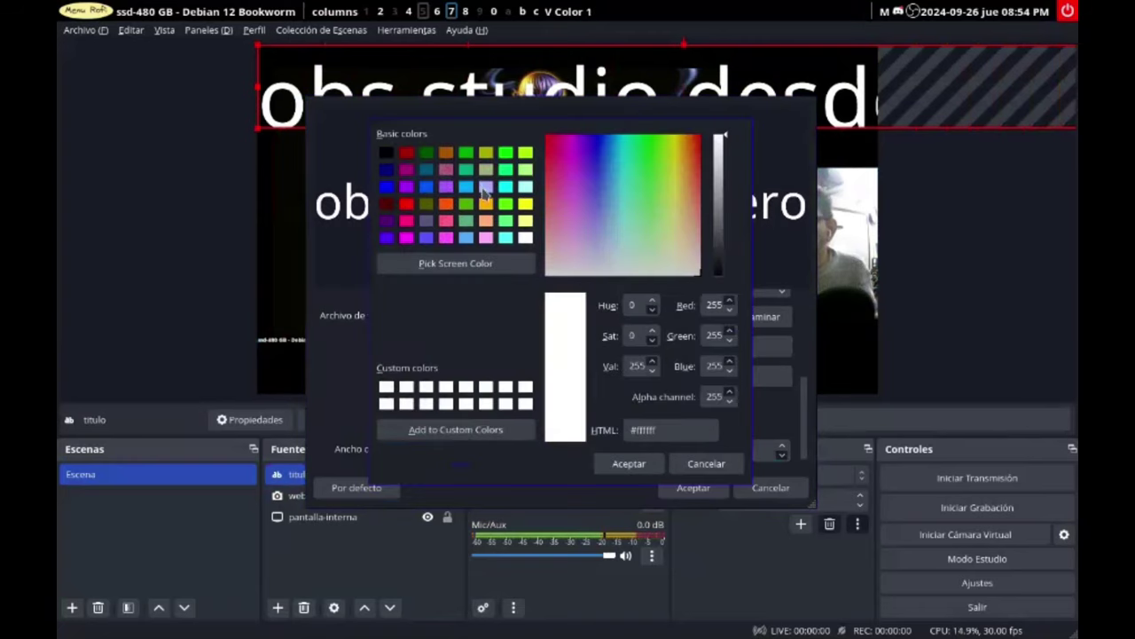
left_click(483, 204)
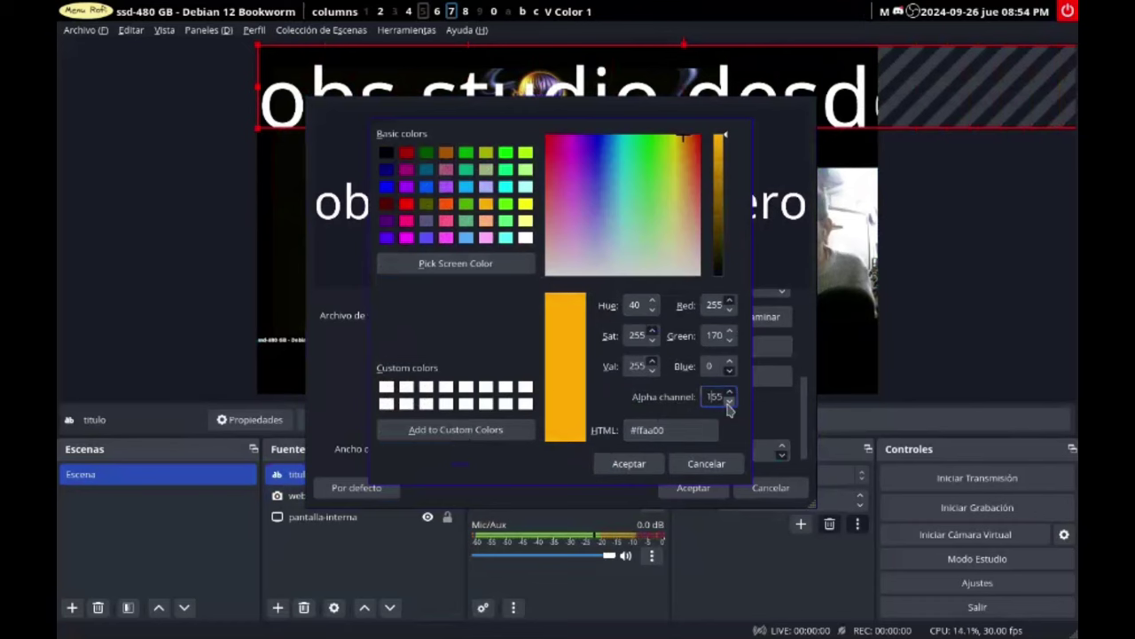
left_click(640, 467)
left_click(691, 487)
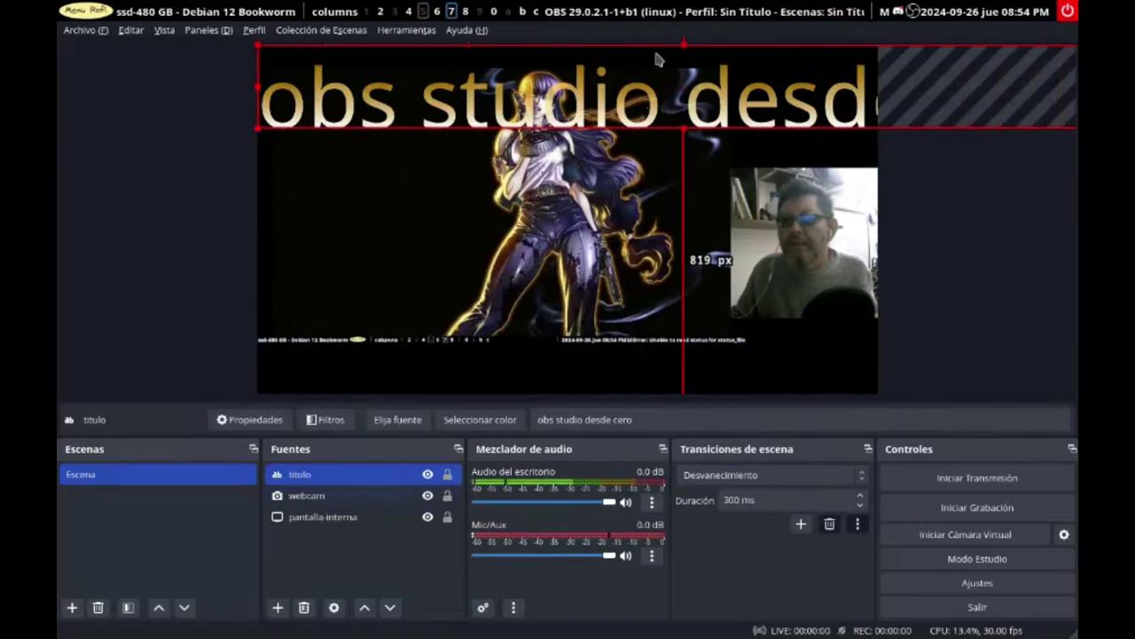
Step: Fit the title text to the screen, then shrink its box from above so it starts about 931 px below the canvas top
right_click(562, 99)
mouse_move(592, 382)
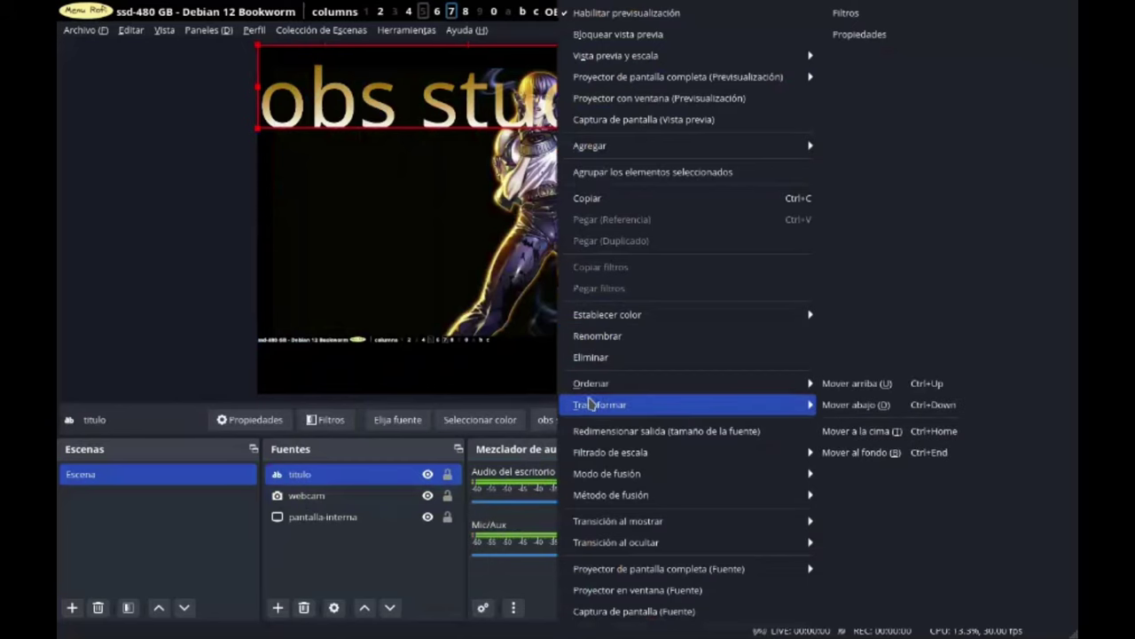
mouse_move(592, 407)
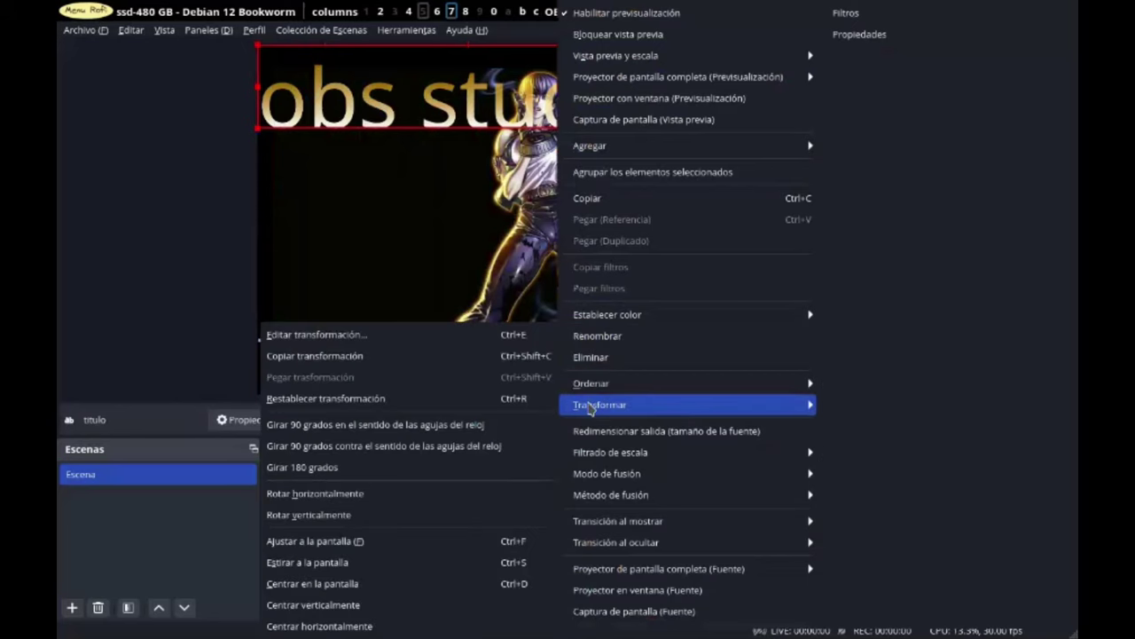
left_click(413, 541)
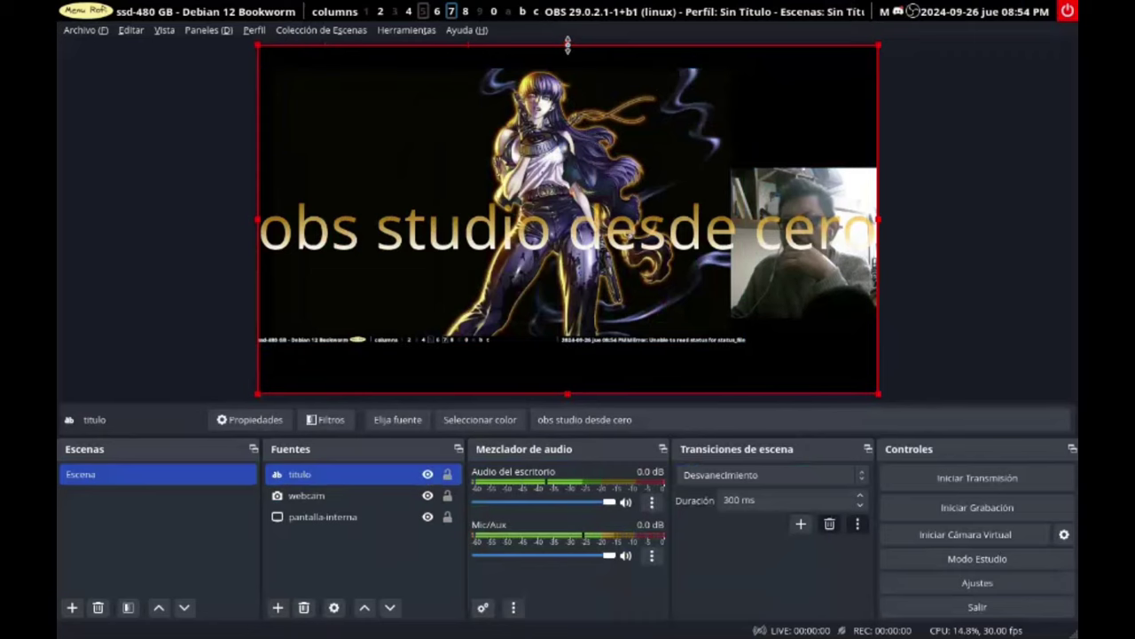
left_click_drag(567, 45, 564, 347)
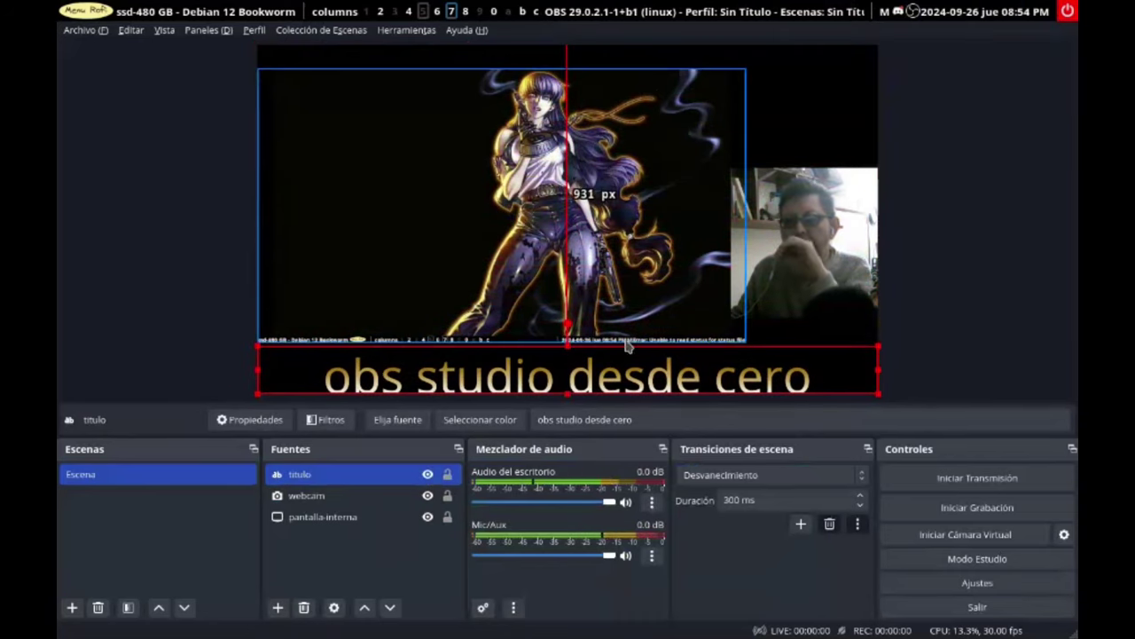
left_click(967, 328)
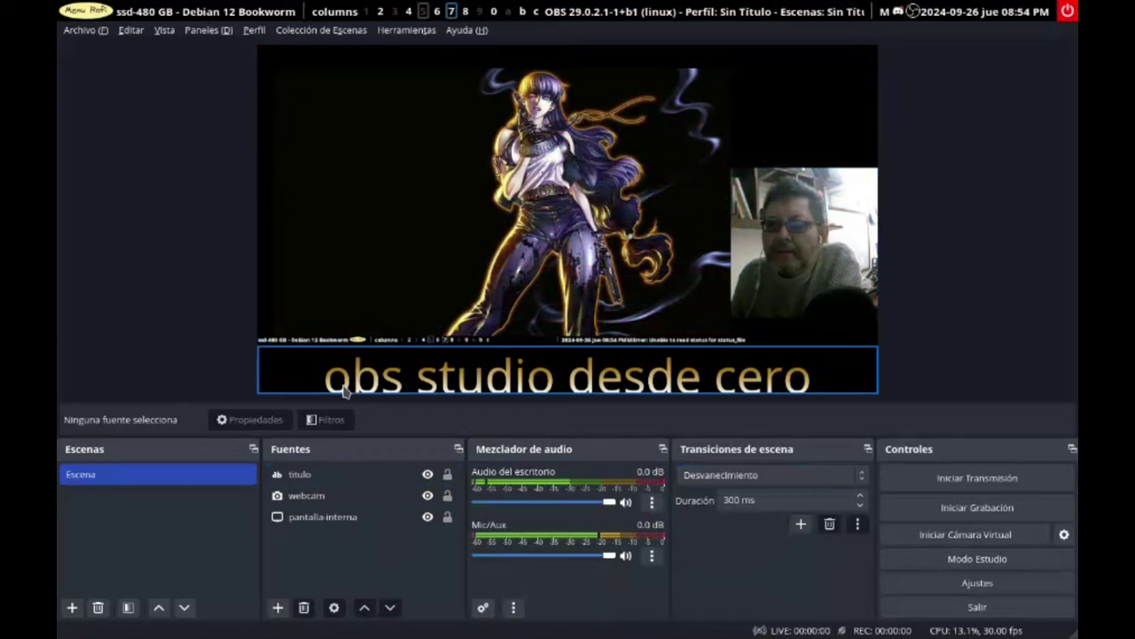
Step: Examine which canvas element belongs to the webcam and which to the pantalla-interna source by selecting them in turn
left_click(302, 497)
left_click(354, 558)
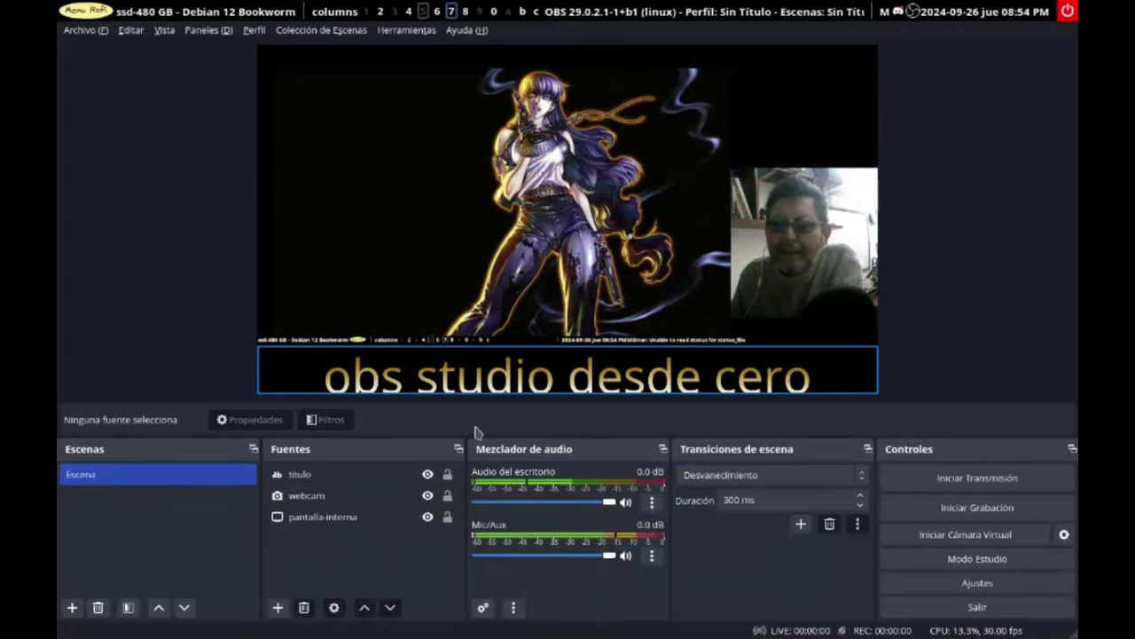
left_click(330, 515)
left_click(361, 557)
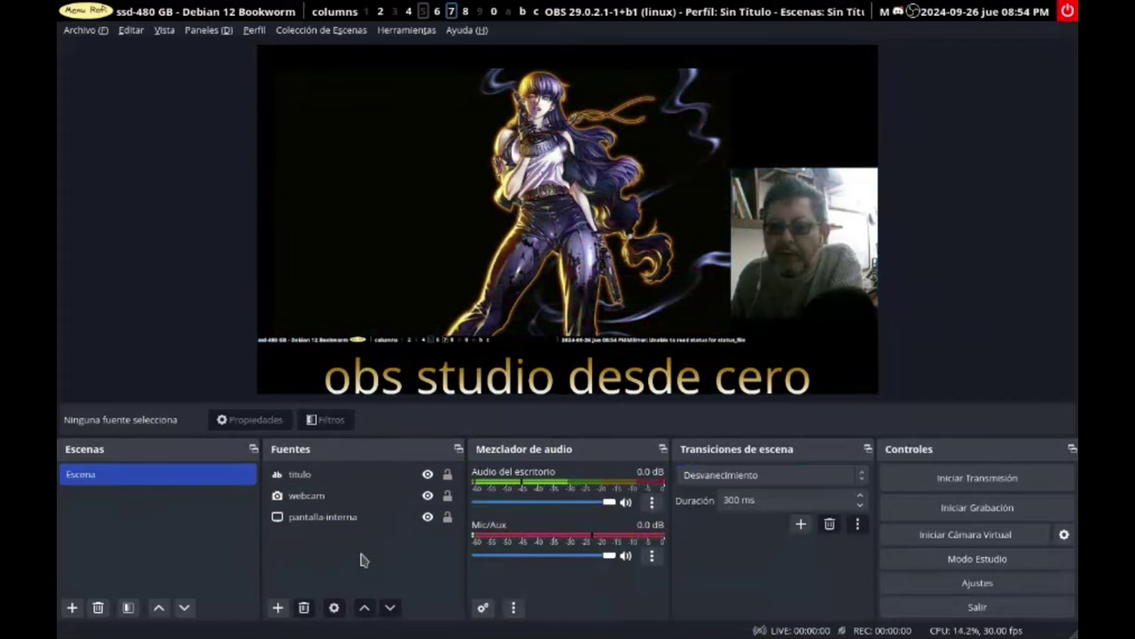
left_click(448, 387)
left_click(535, 269)
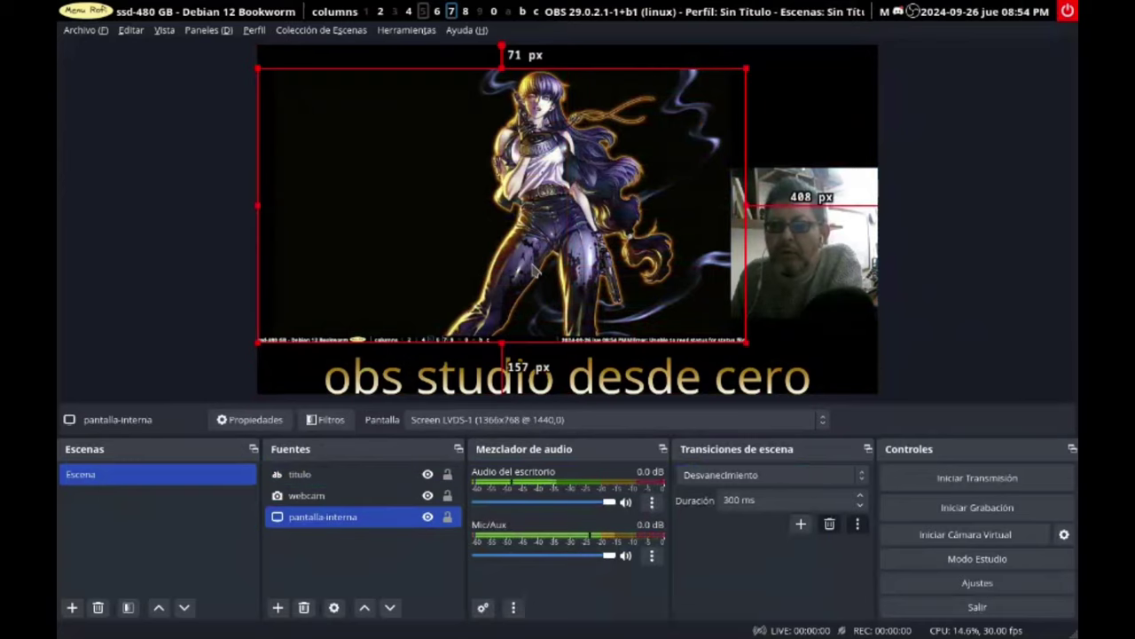
left_click(803, 247)
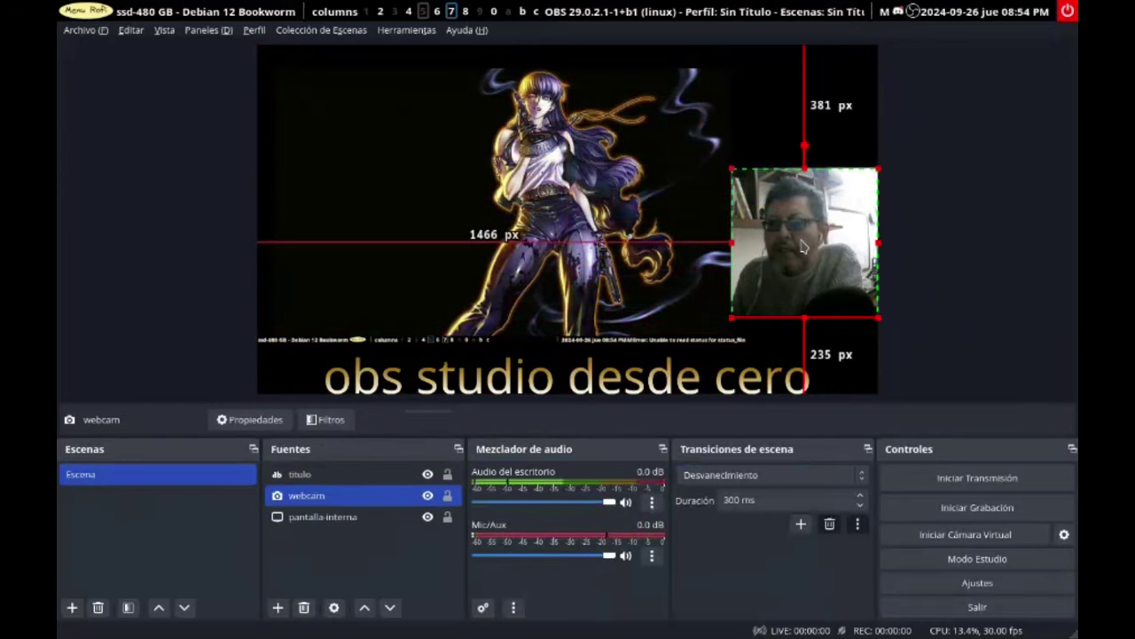
Step: Add a new image source named "logo" to the scene
left_click(354, 579)
left_click(278, 607)
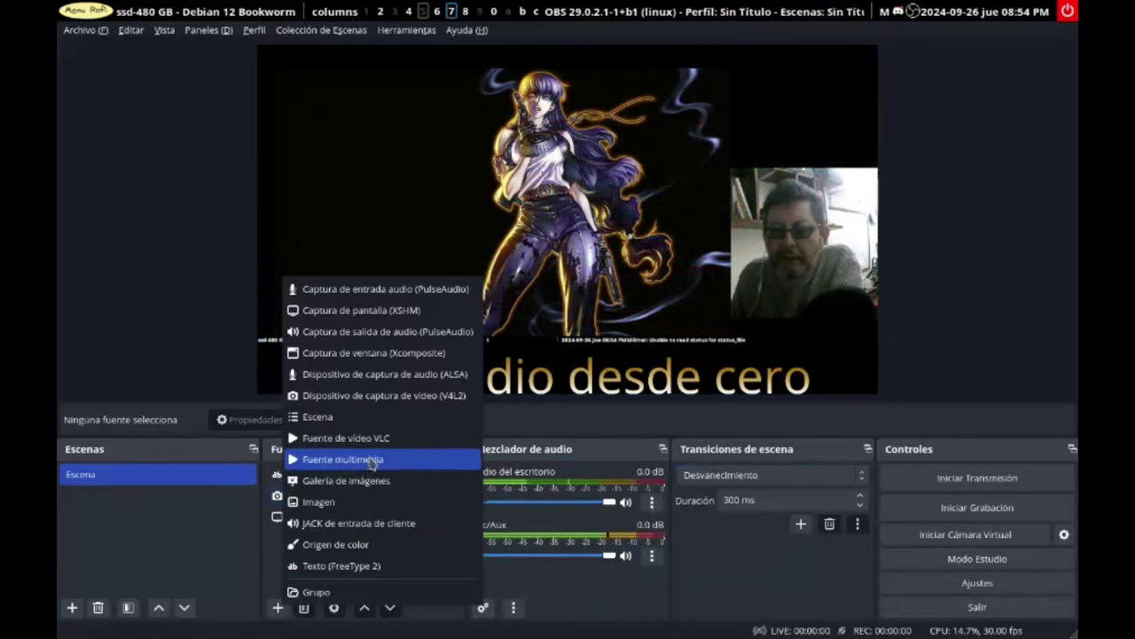
left_click(328, 502)
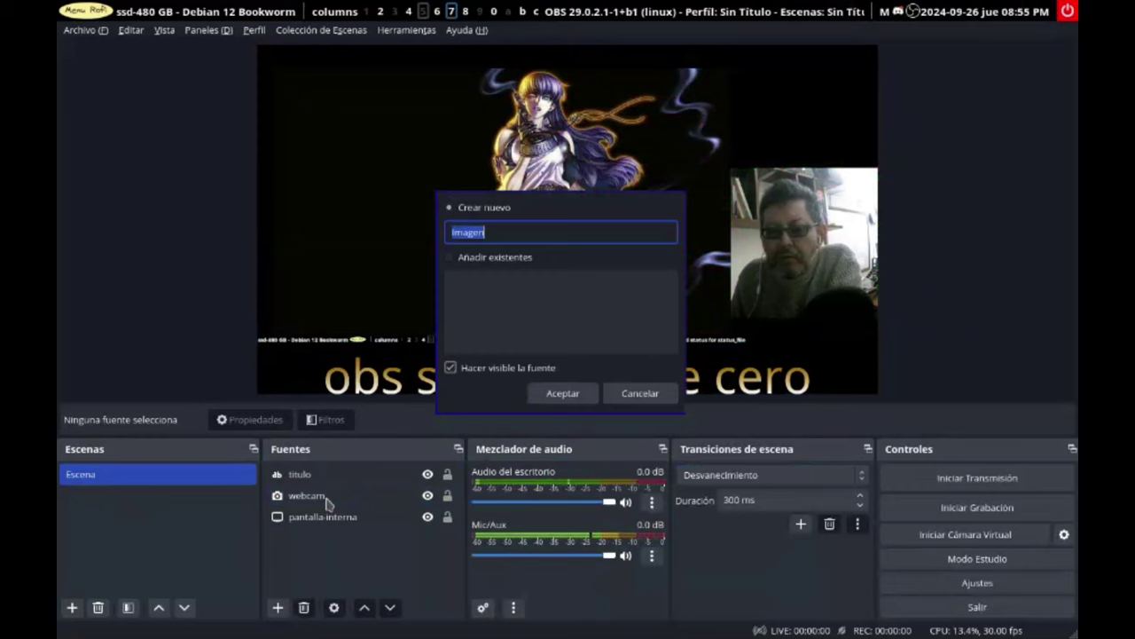
left_click(550, 230)
left_click_drag(550, 231, 413, 215)
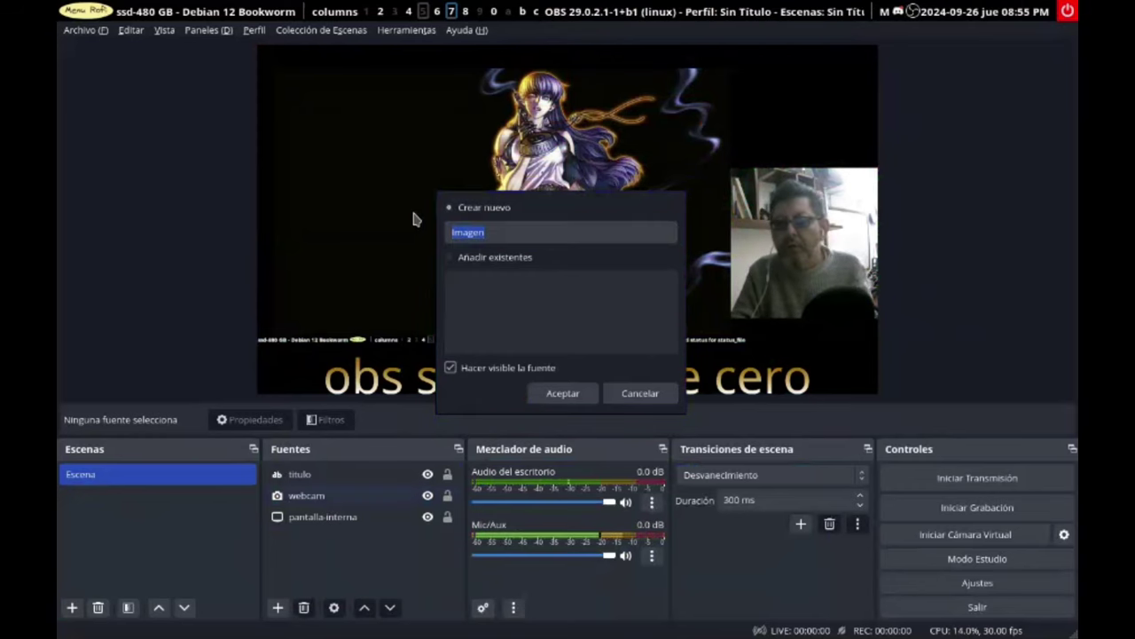
type("logo")
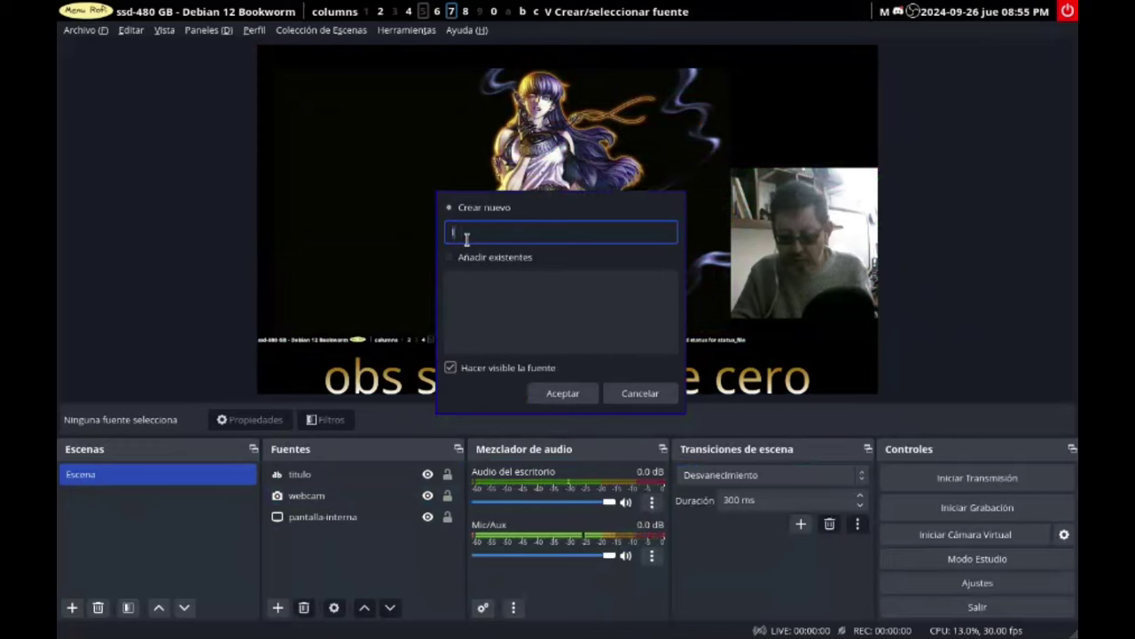
left_click(562, 393)
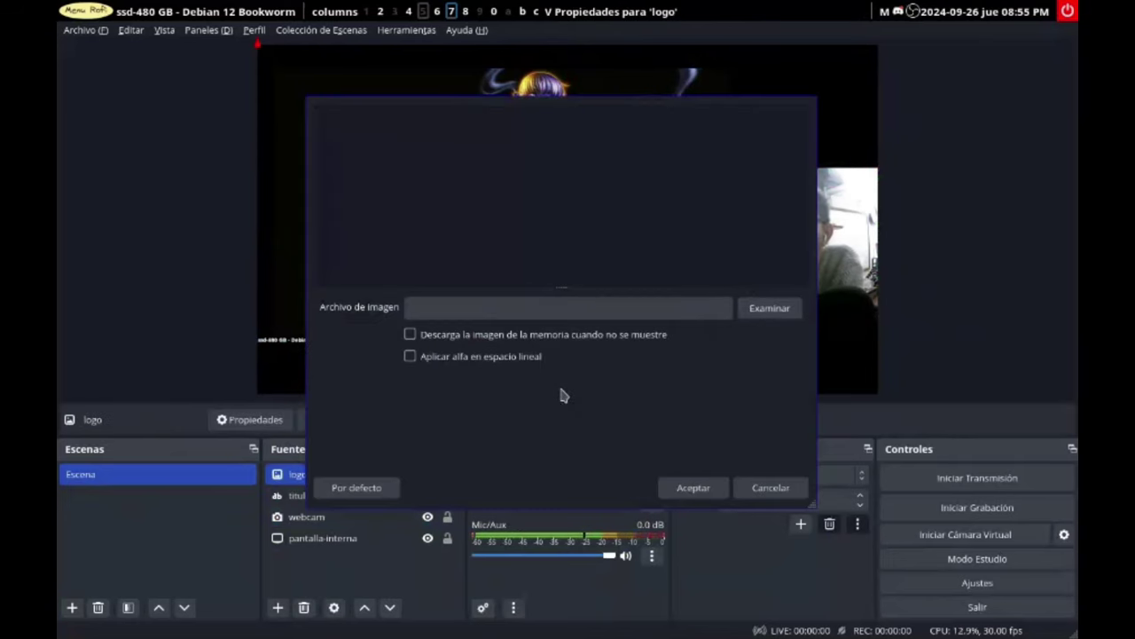
Step: Load logo-1200x1200-circulo-fondo-blanco.png from nfs-server-sony/00-logos as the logo source's image file and accept the properties
left_click(781, 313)
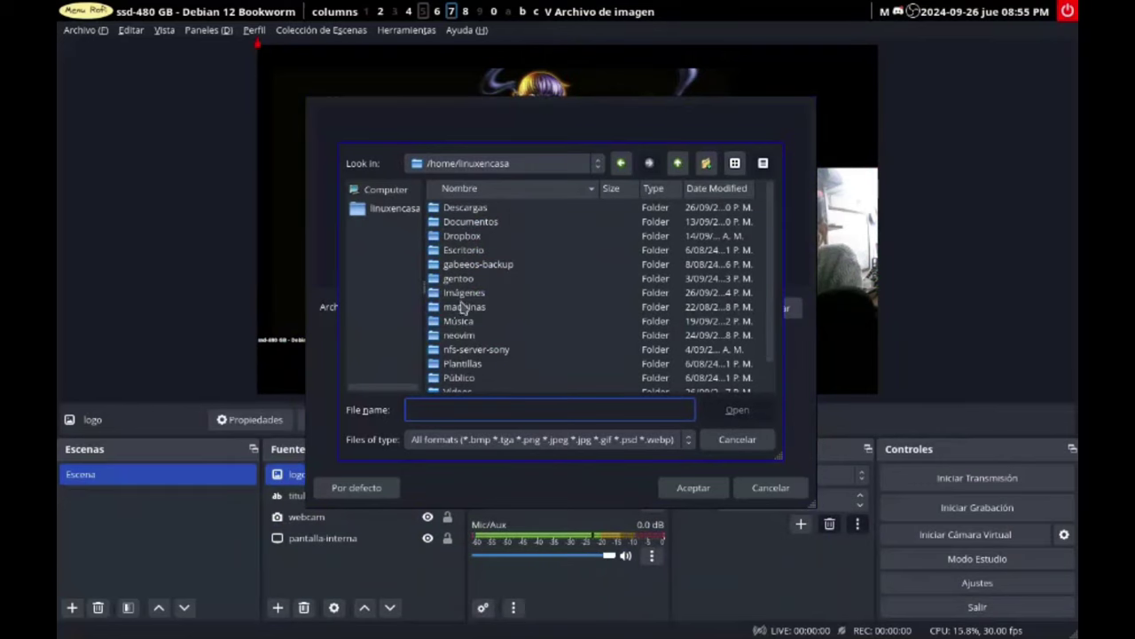
double_click(470, 351)
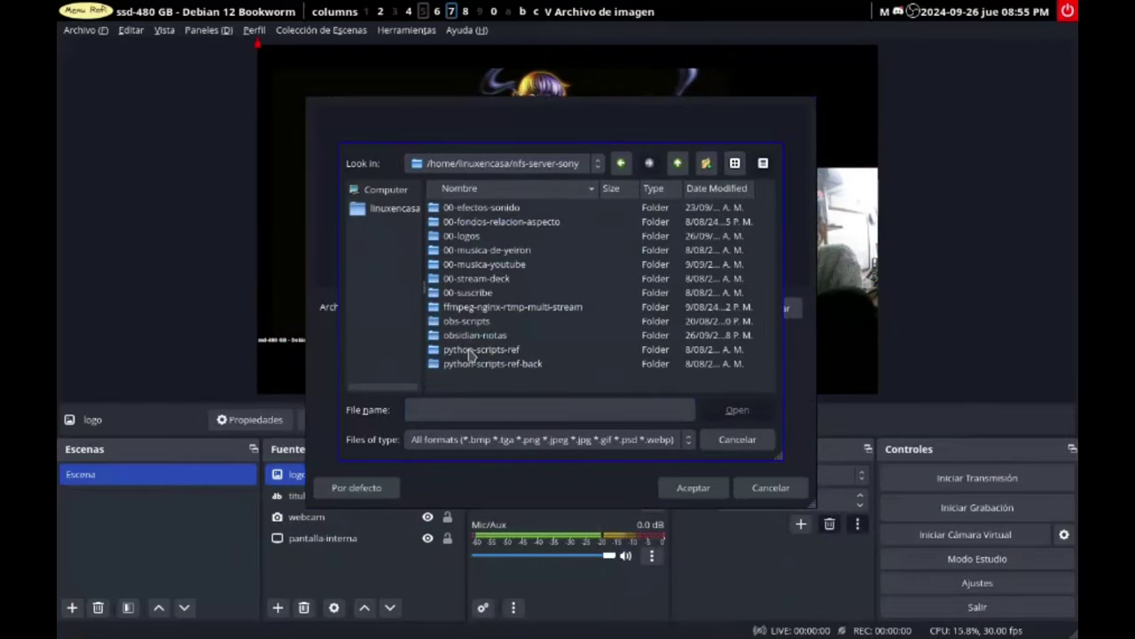
double_click(470, 236)
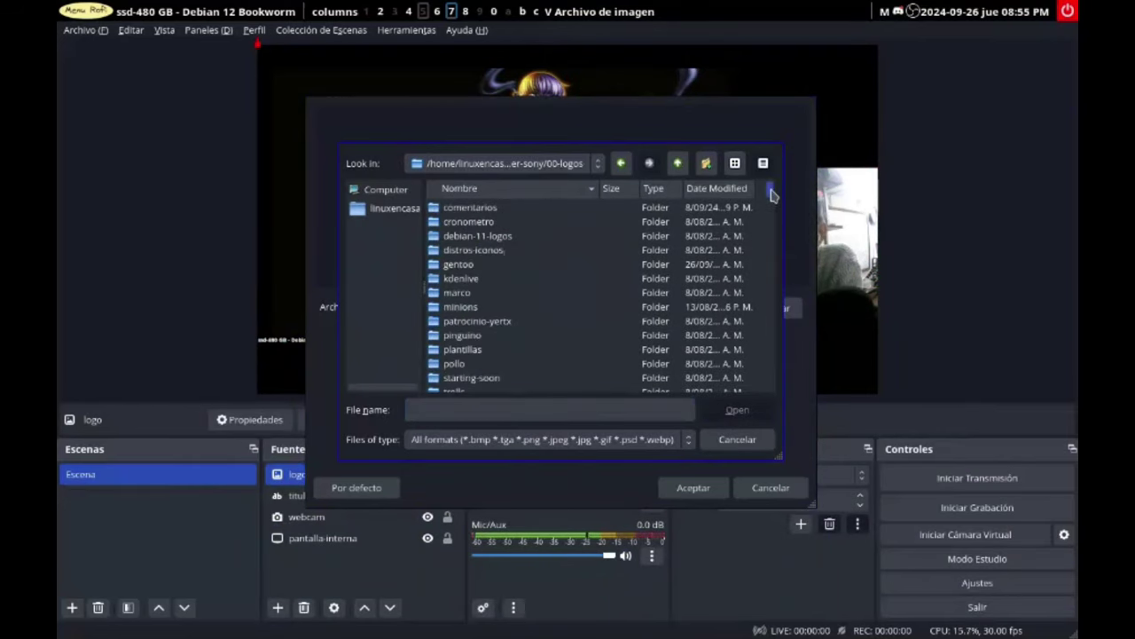
left_click_drag(772, 195, 781, 291)
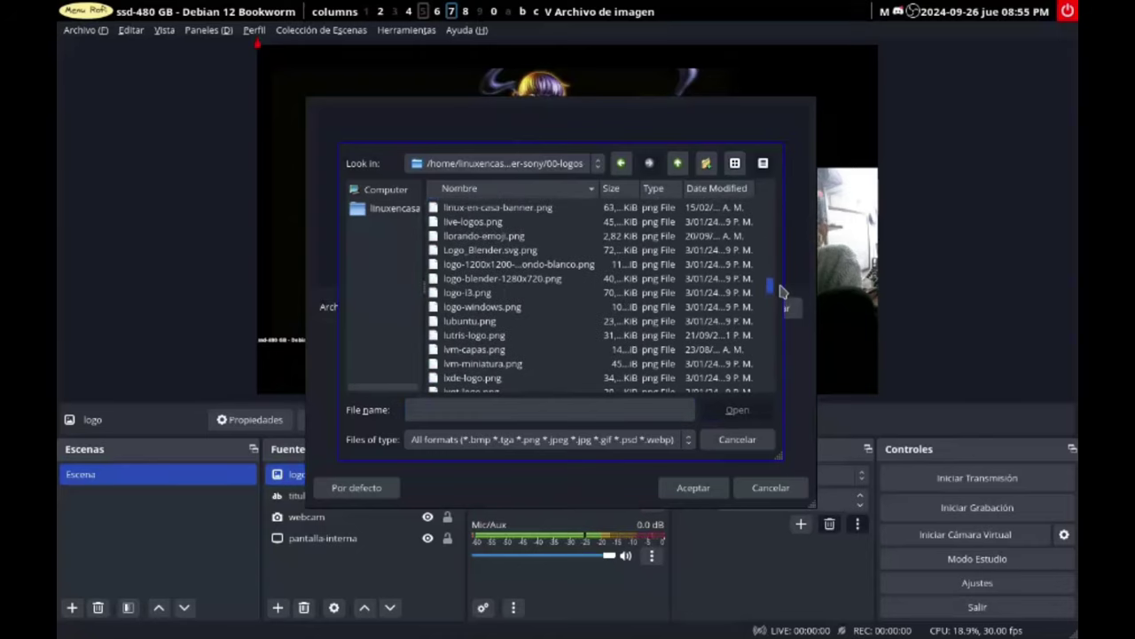
left_click(531, 266)
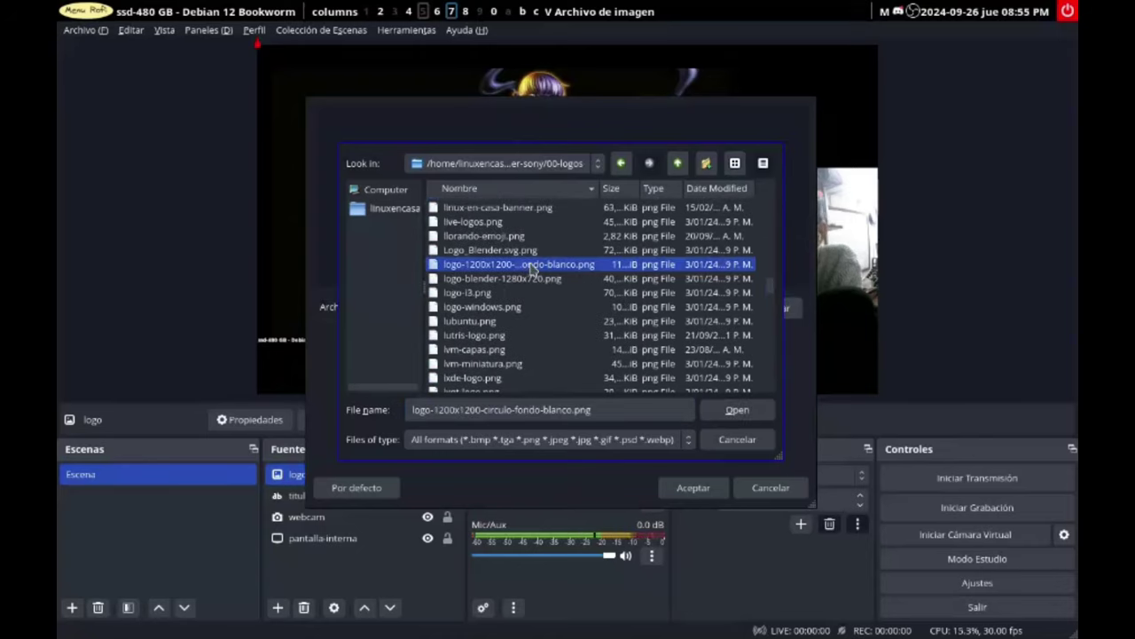
left_click(737, 410)
left_click(712, 488)
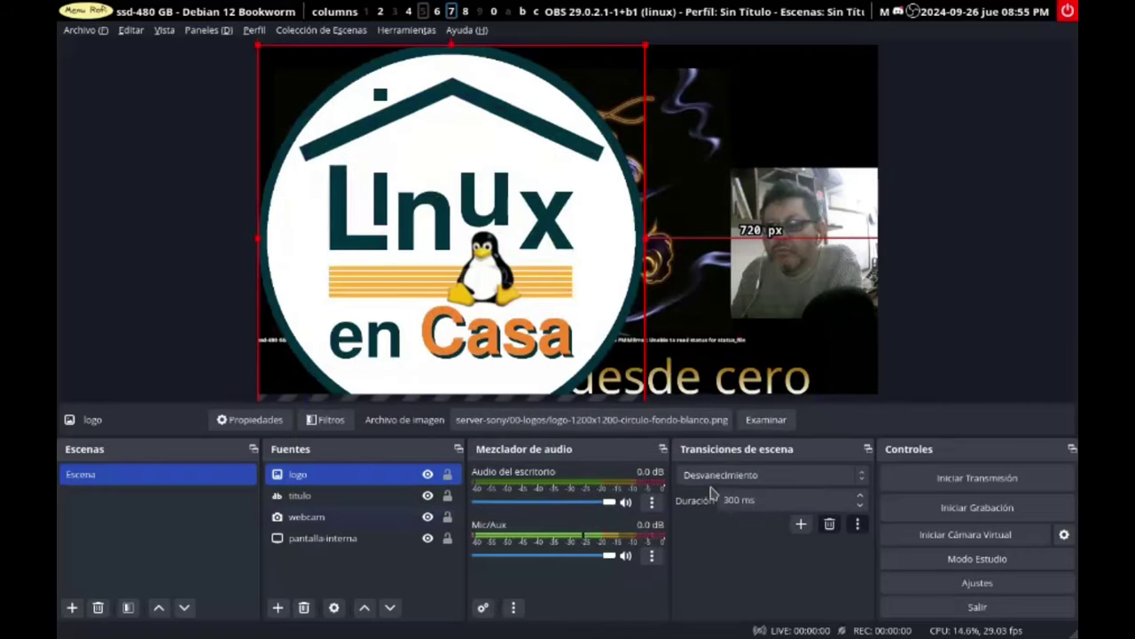
Step: Scale down the logo and place it above the webcam, about 44 px from the canvas top and 99 px from its right edge
left_click_drag(646, 55, 330, 339)
left_click_drag(306, 381, 806, 112)
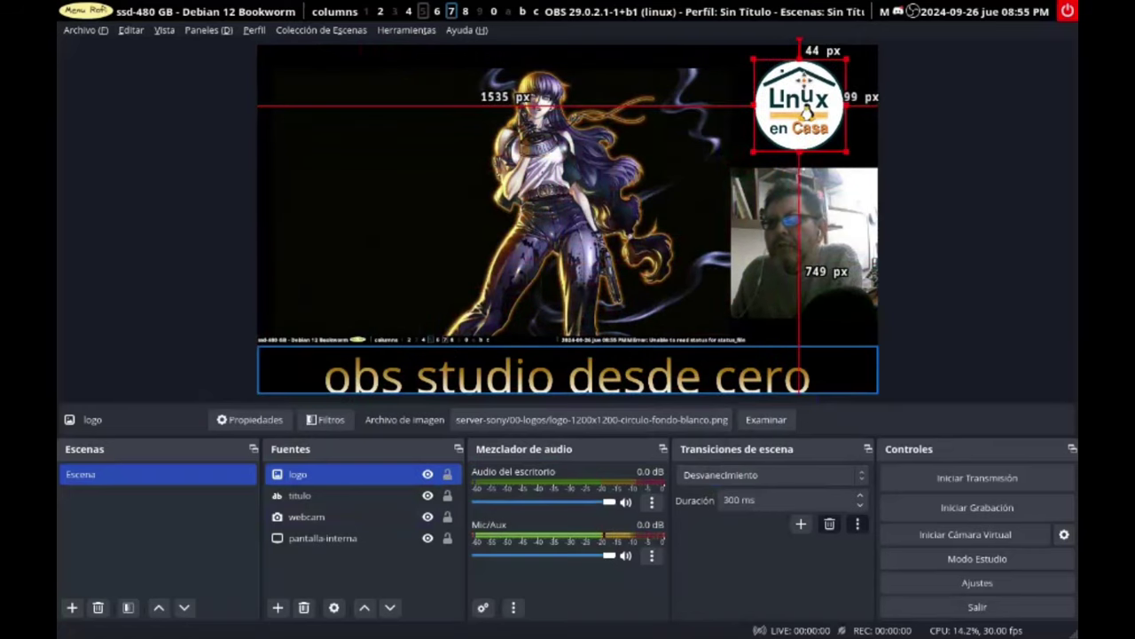
left_click(975, 174)
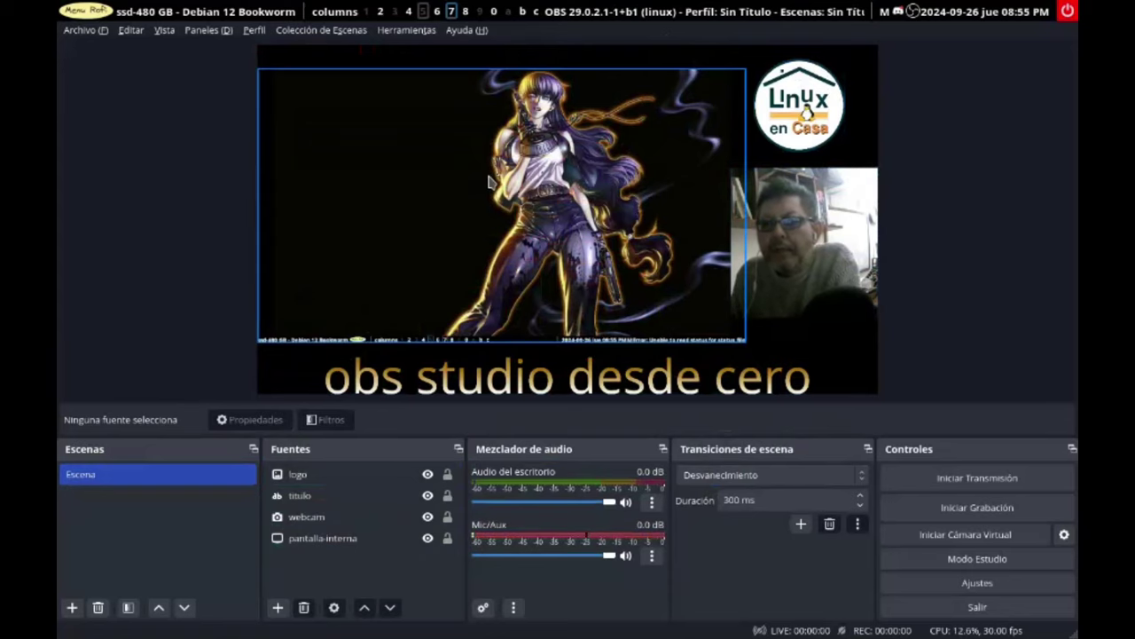
Step: Nudge the pantalla-interna screen capture down 10 px so it sits 81 px below the canvas top
left_click(685, 181)
key("Down")
key("Down")
key("Down")
key("Down")
key("Down")
key("Down")
key("Down")
key("Down")
key("Down")
key("Down")
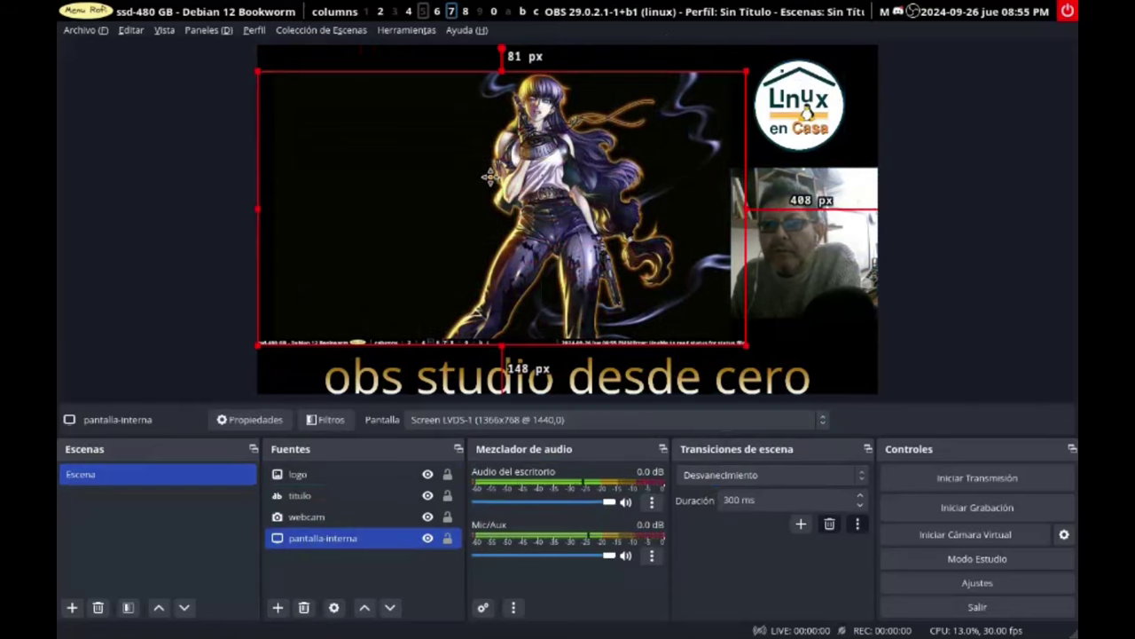
Step: Nudge the pantalla-interna screen capture right until it sits 22 px from the canvas's left edge
key("Right")
key("Right")
key("Right")
key("Right")
key("Right")
key("Right")
key("Right")
key("Right")
key("Right")
key("Right")
key("Right")
key("Right")
key("Right")
key("Right")
key("Right")
key("Right")
key("Right")
key("Right")
key("Right")
key("Right")
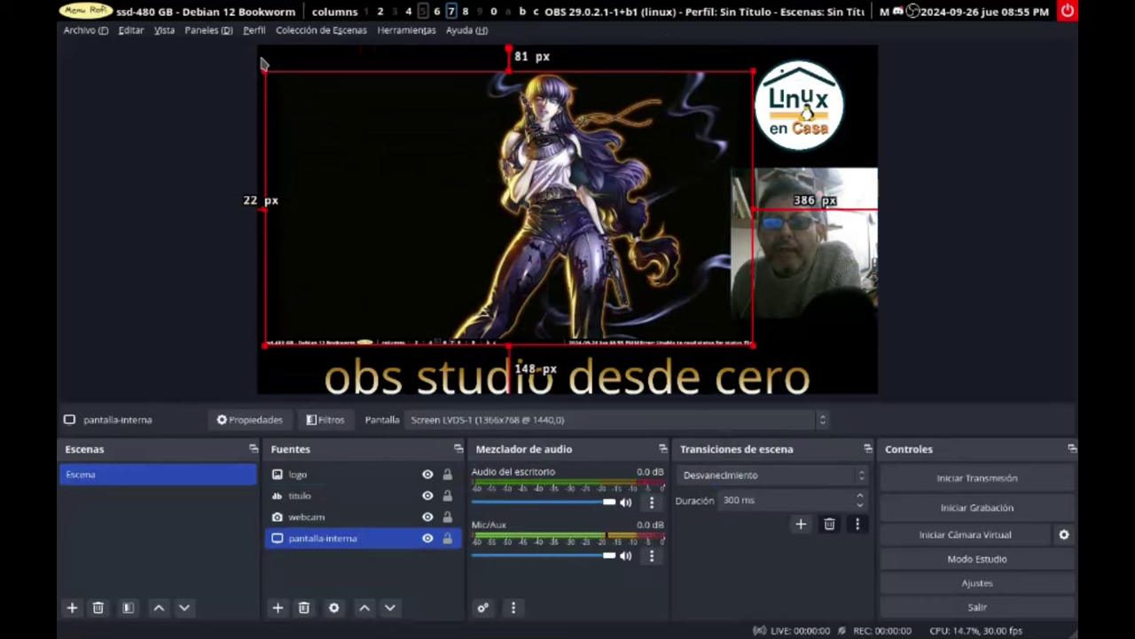
left_click(285, 516, "ctrl")
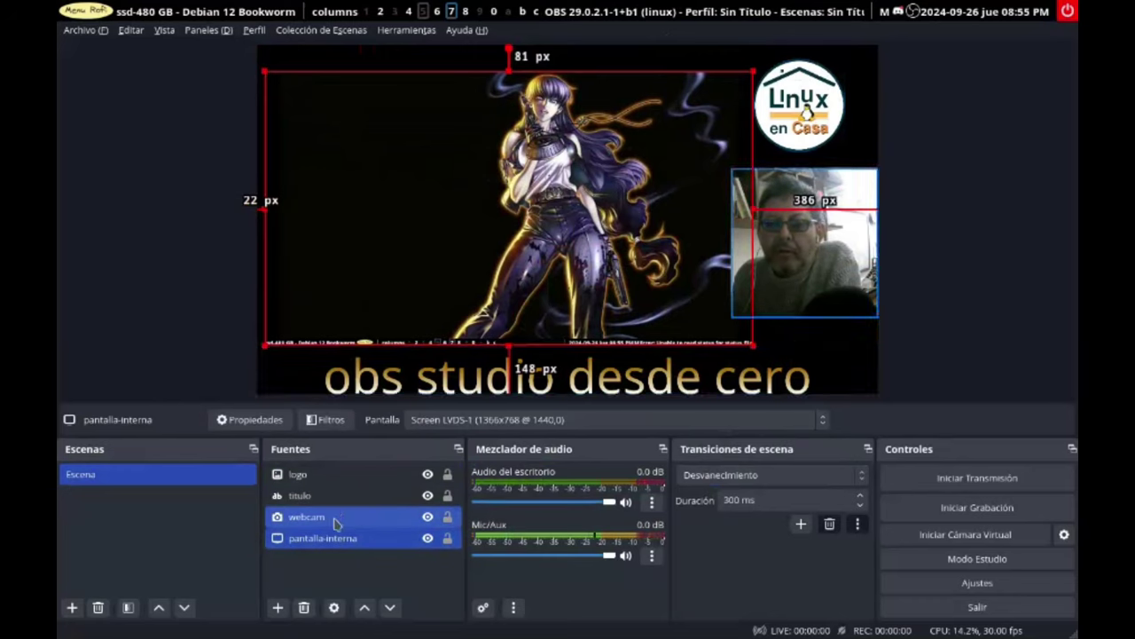
left_click(330, 534)
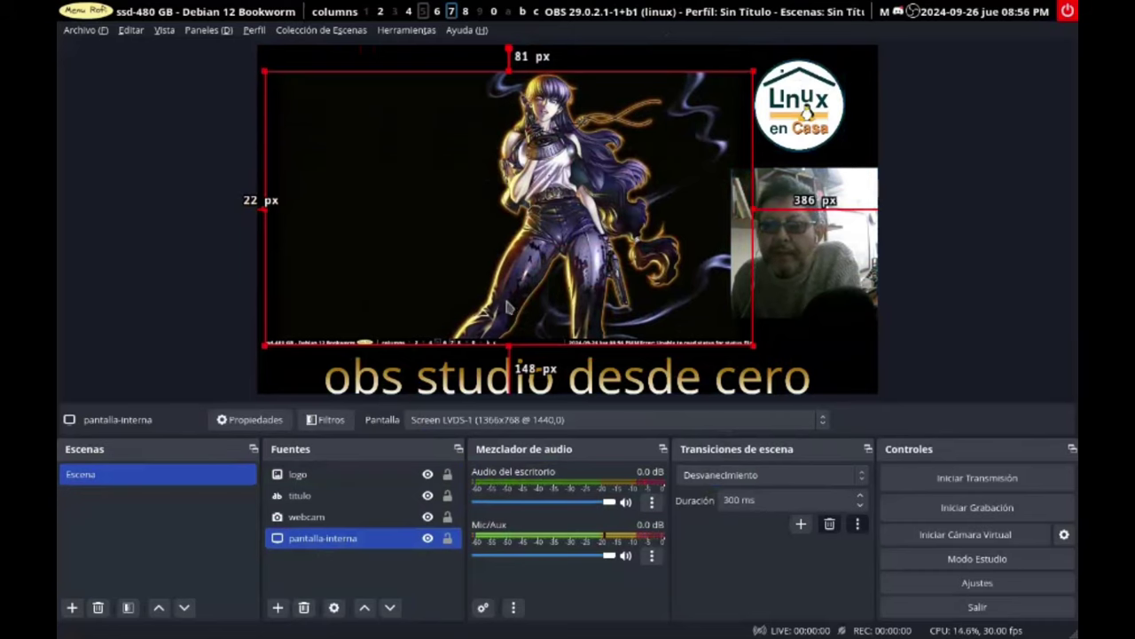
Step: Add a new image source named "fondo-amarillo" to the scene
left_click(277, 608)
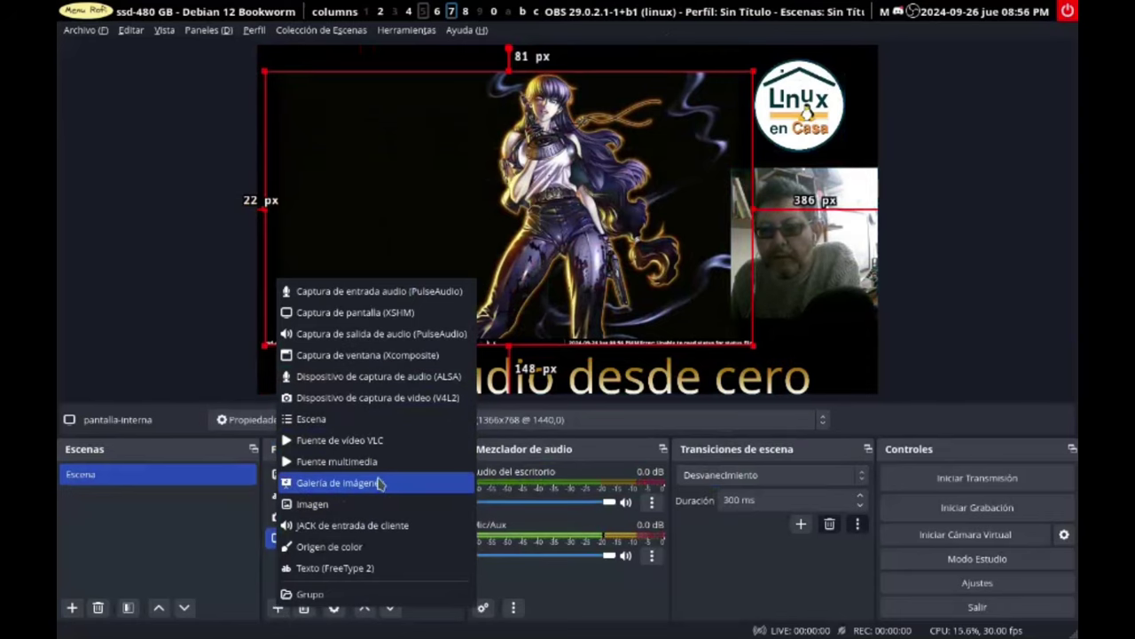
left_click(377, 506)
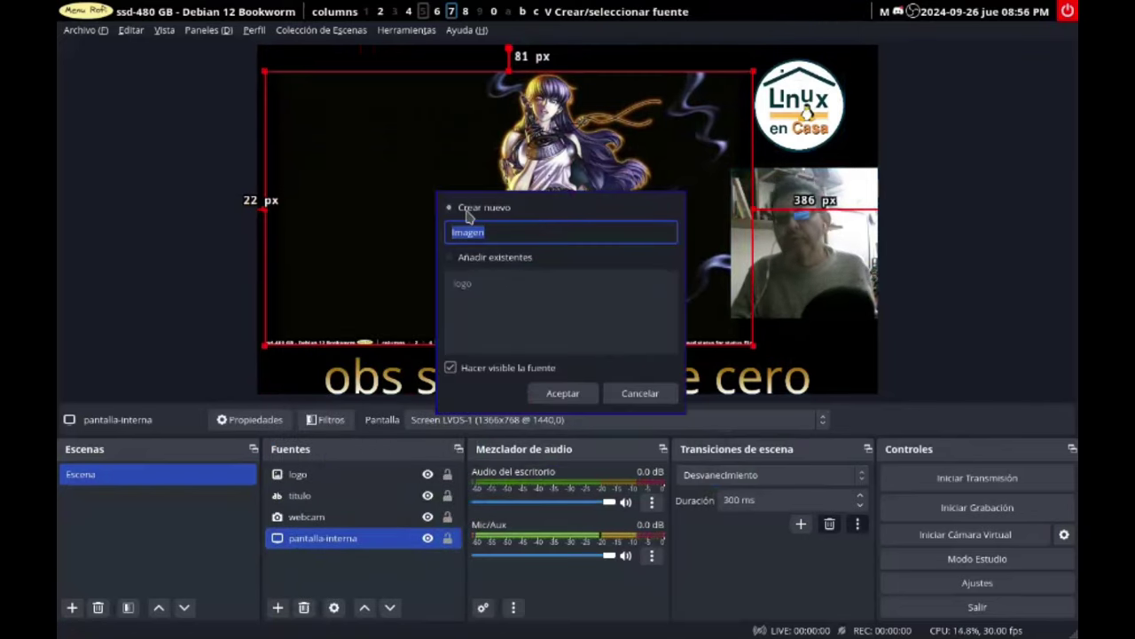
type("fondo")
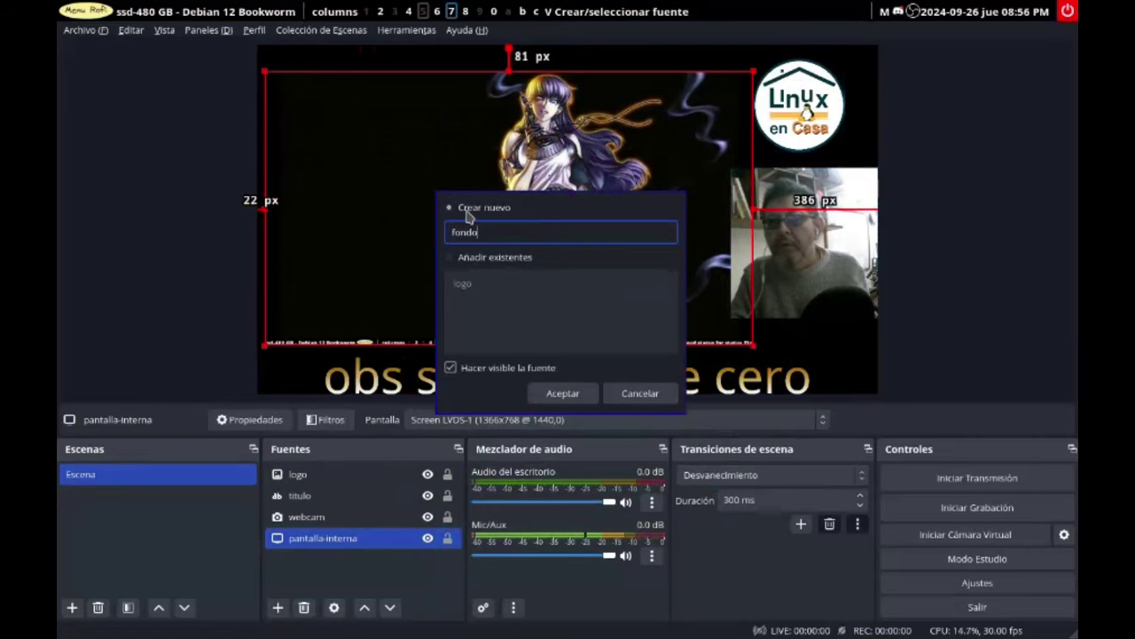
type("-amar")
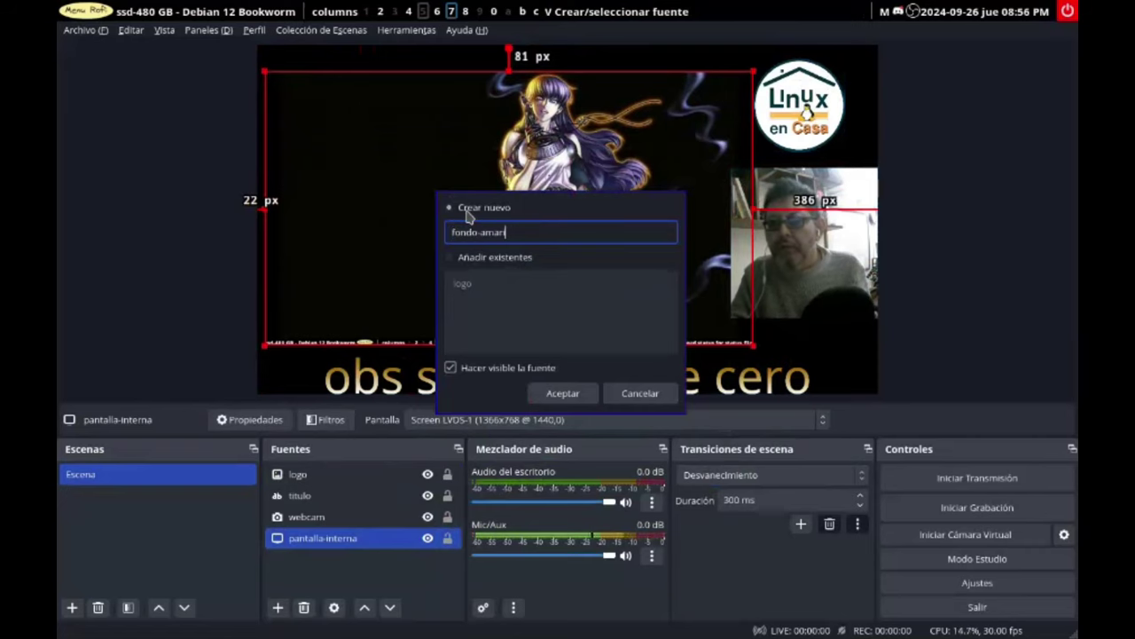
type("illo")
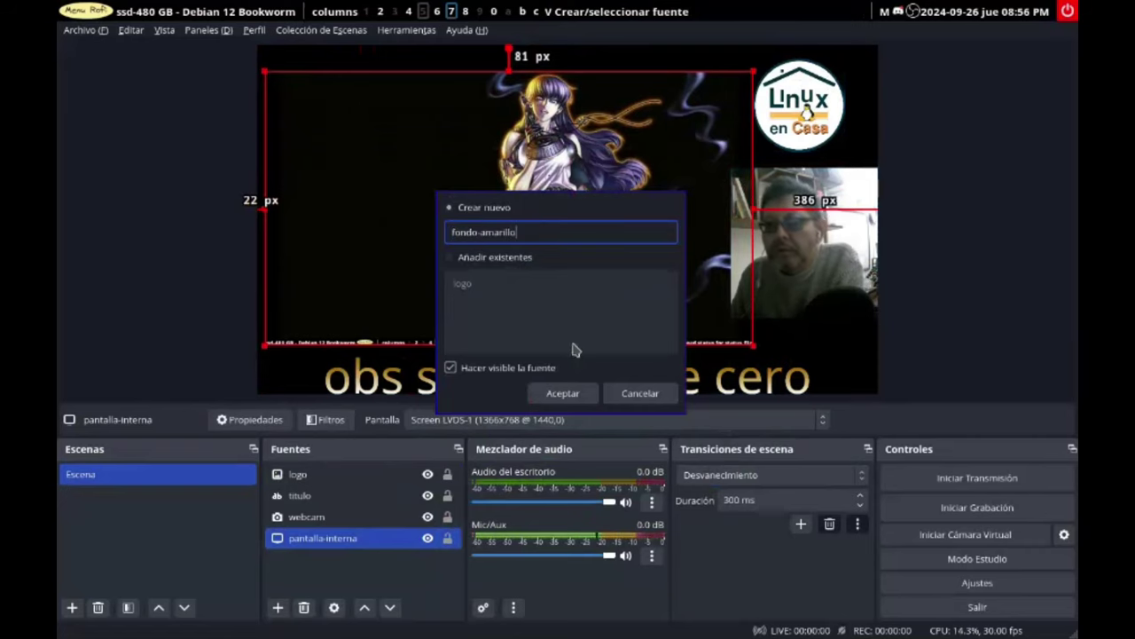
left_click(562, 396)
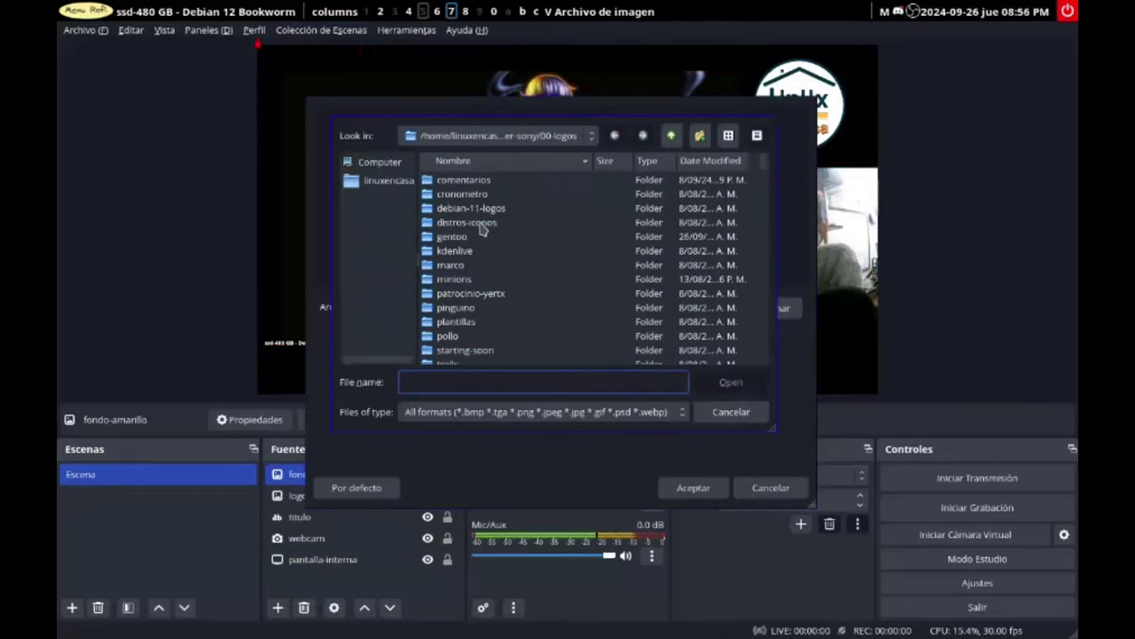
Step: Load fondo-naranja-1080.png from 00-logos/plantillas as the fondo-amarillo source's image file and accept the properties
double_click(471, 323)
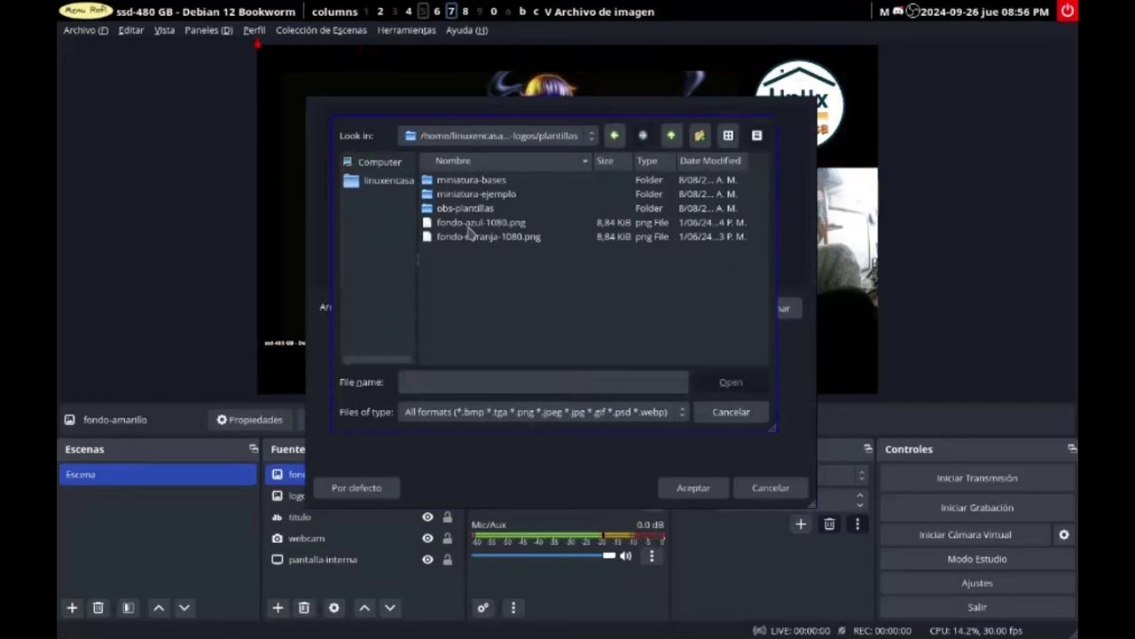
left_click(458, 237)
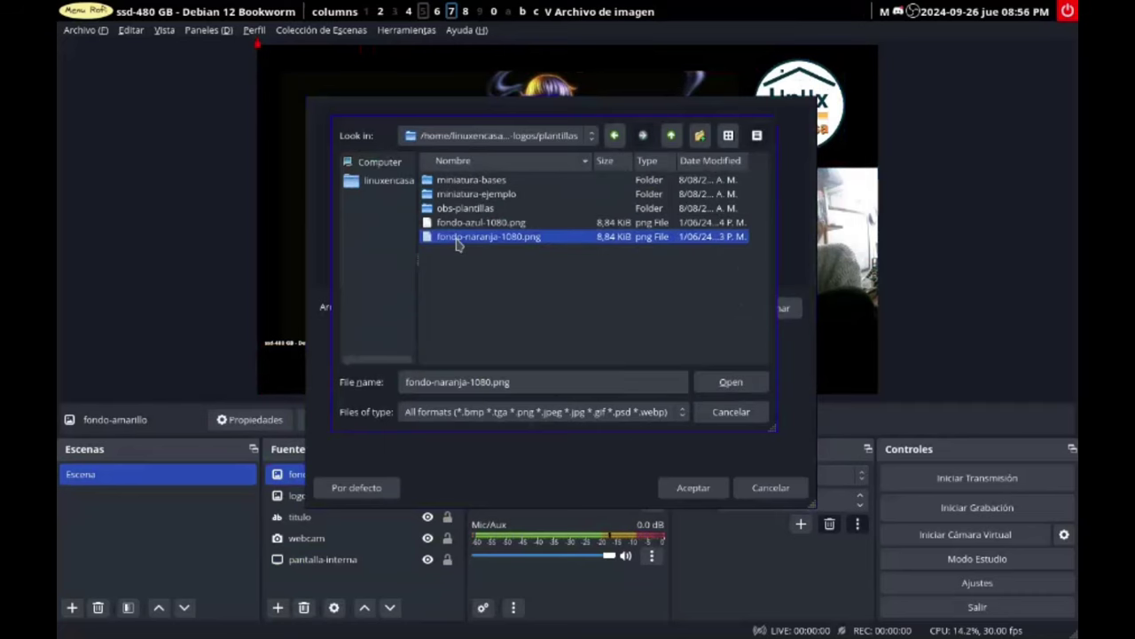
left_click(731, 383)
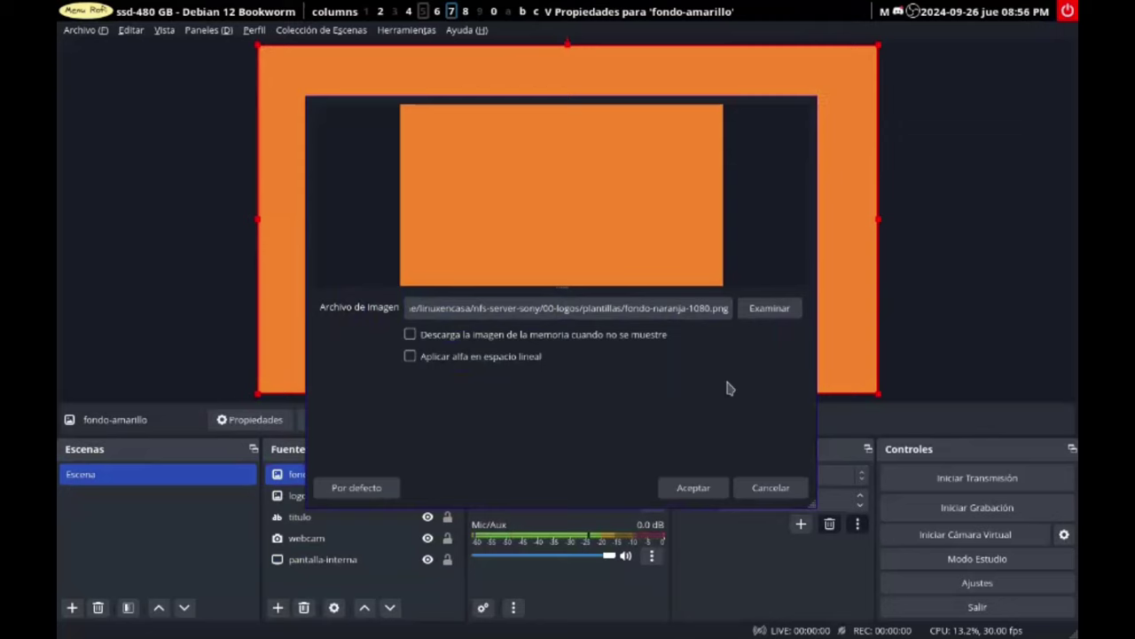
left_click(693, 488)
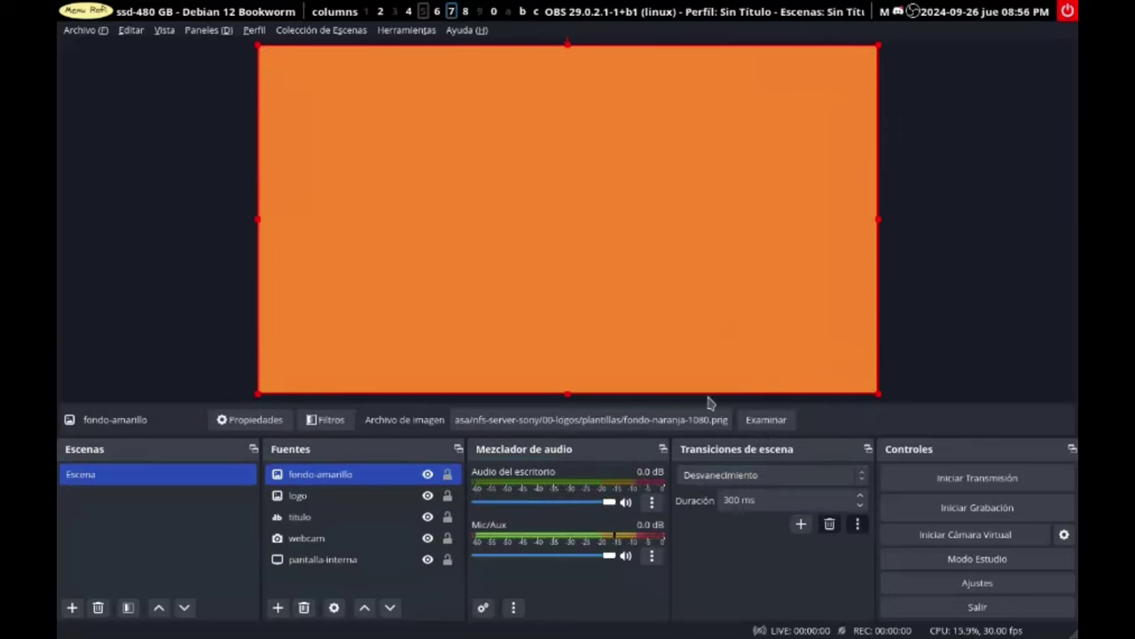
Step: Move the fondo-amarillo source below all other sources in the stacking order
left_click(390, 608)
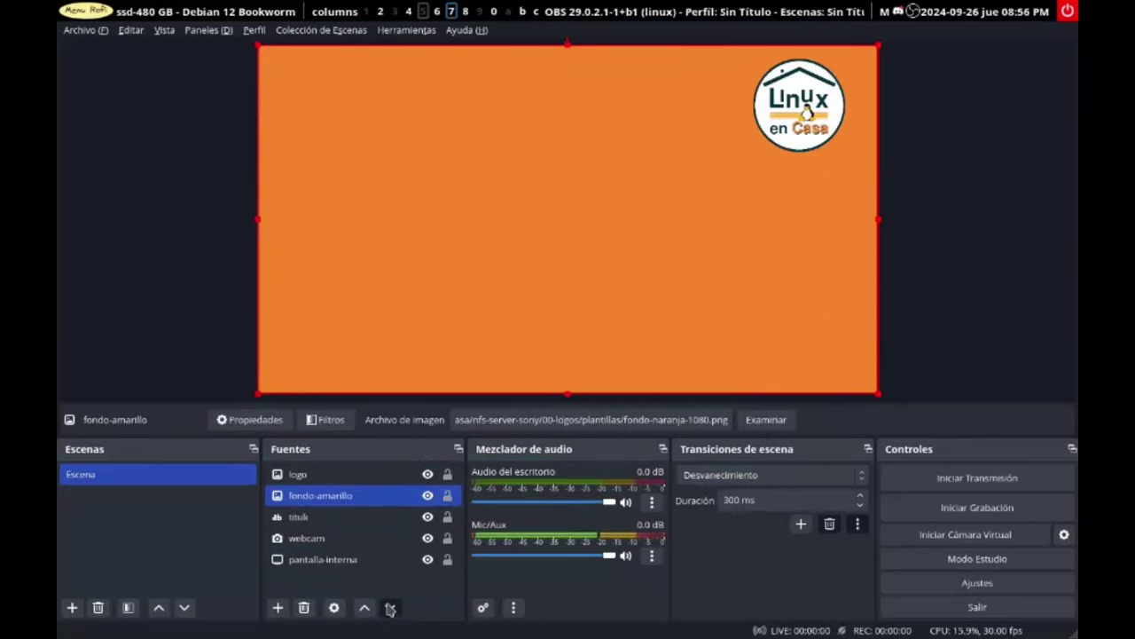
left_click(389, 608)
left_click(389, 608)
left_click(389, 607)
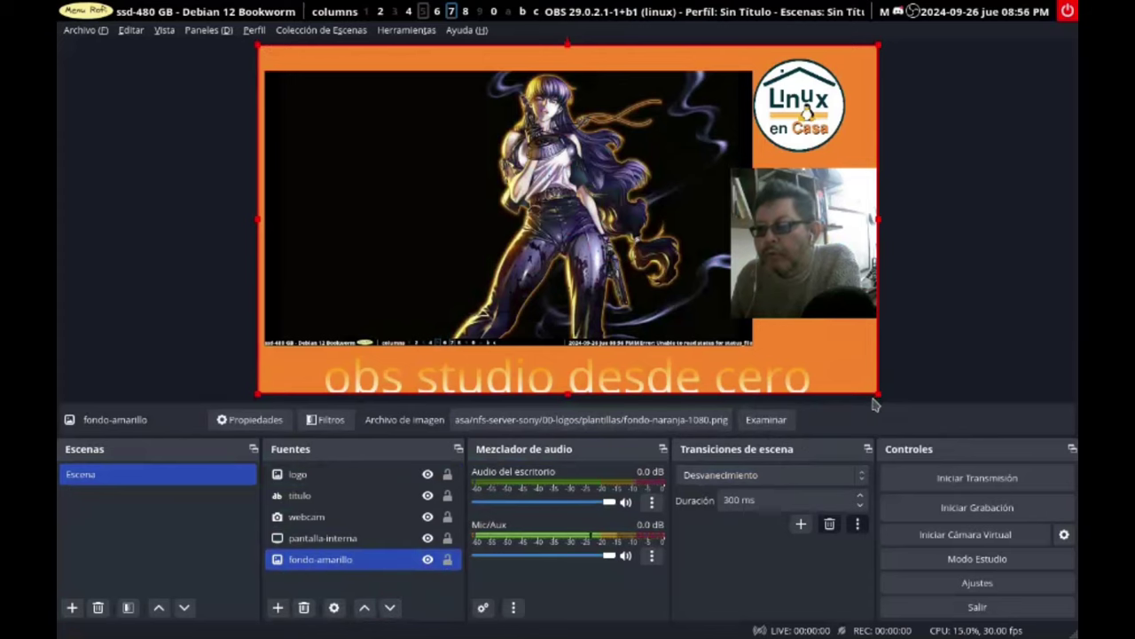
Step: Scale and position fondo-amarillo as a border around the screen capture, about 68 px from the canvas top, 134 px from its bottom and 373 px from its right edge
left_click_drag(877, 393, 777, 337)
left_click_drag(770, 296, 719, 285)
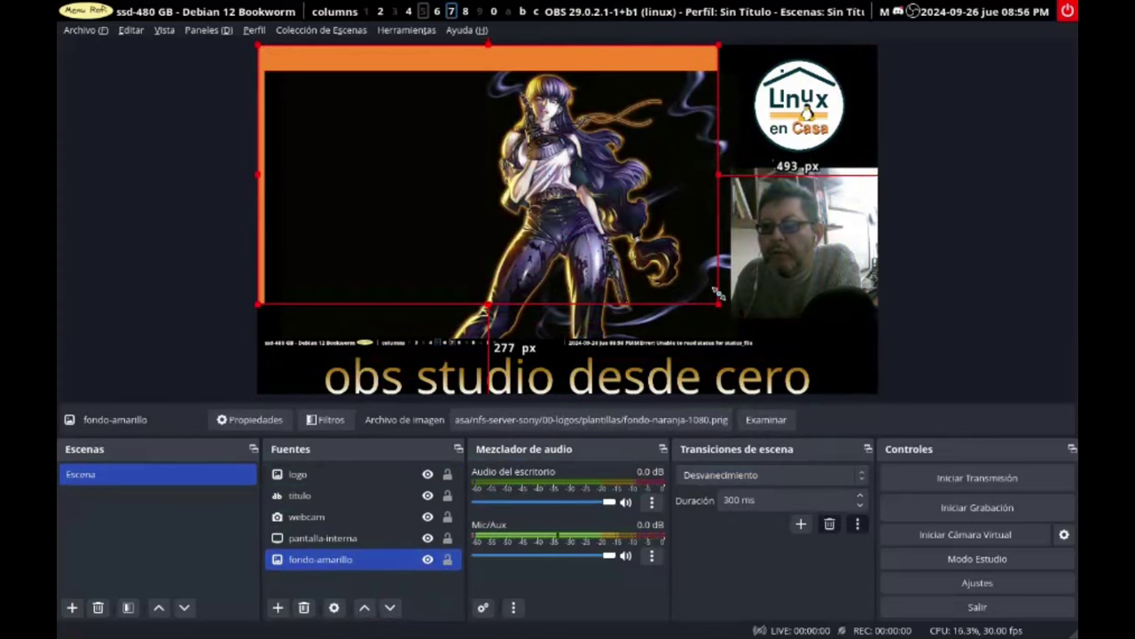
left_click_drag(464, 58, 469, 80)
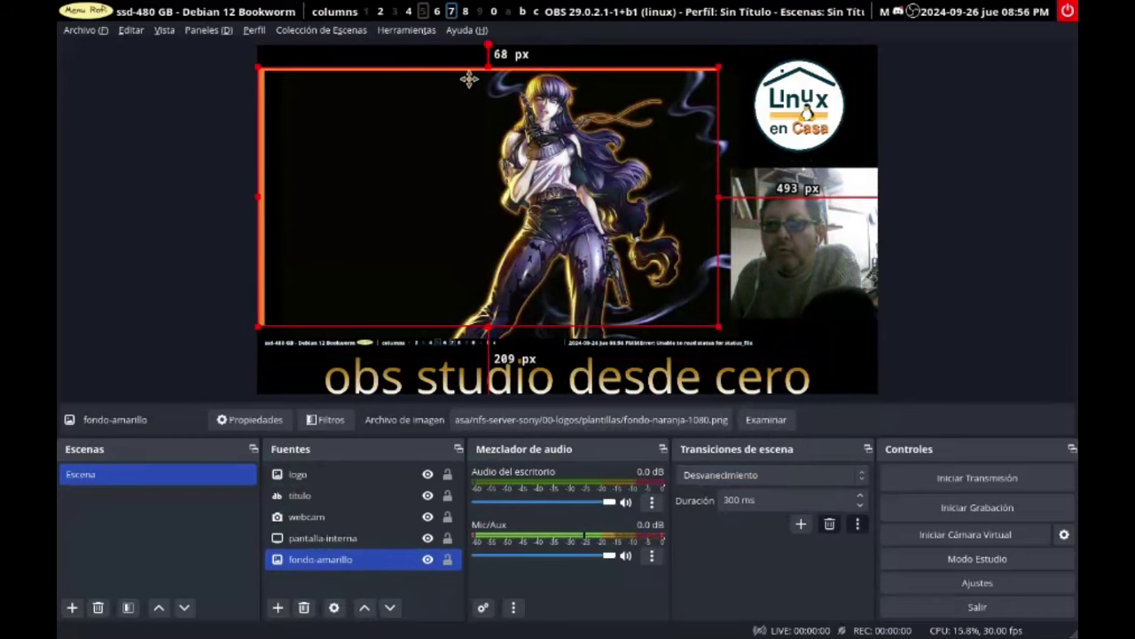
left_click_drag(719, 326, 754, 351)
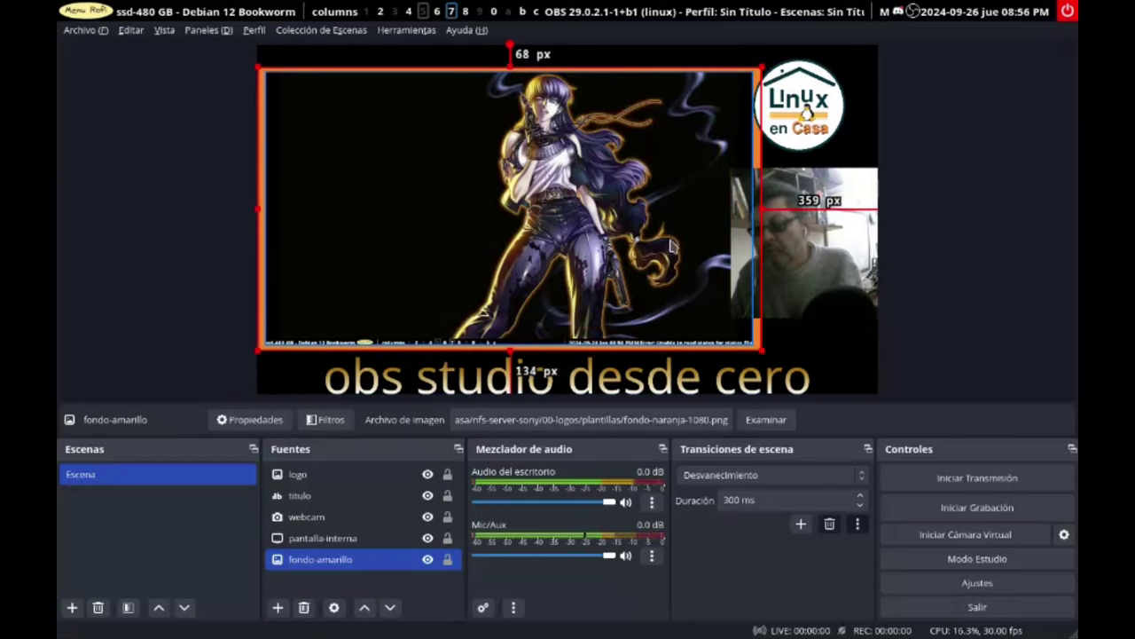
left_click(940, 255)
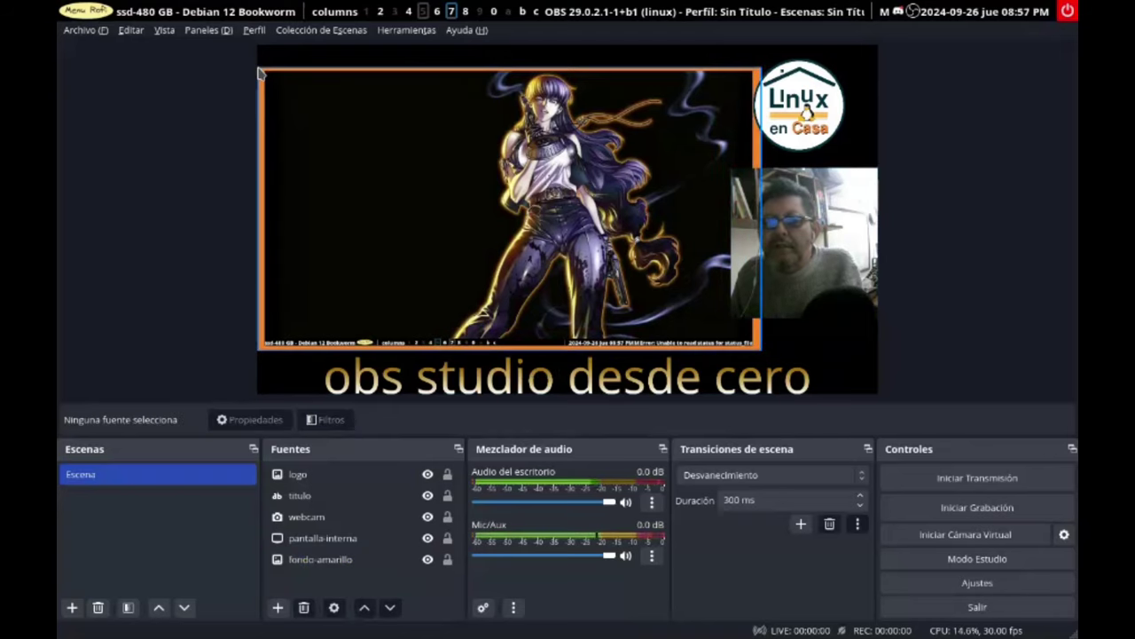
left_click_drag(259, 74, 256, 65)
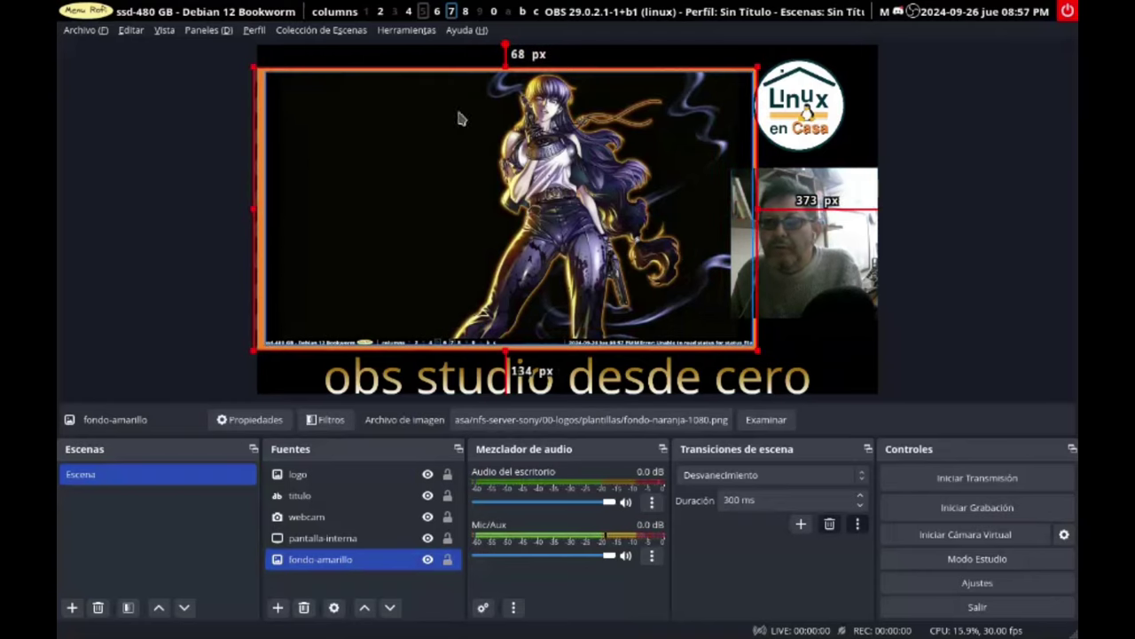
left_click(753, 195)
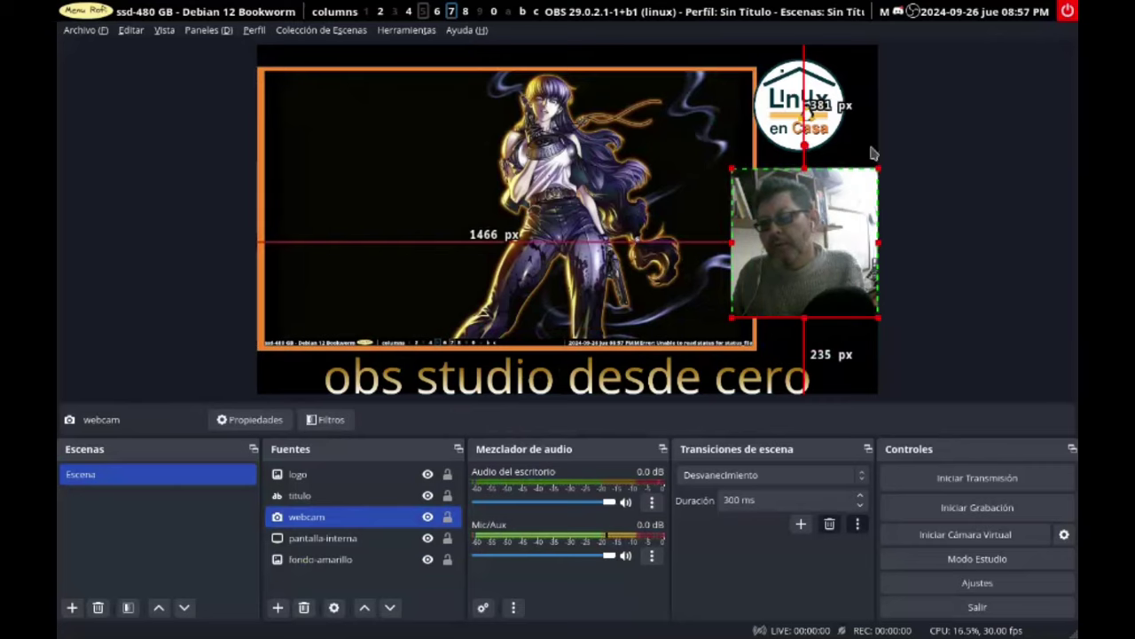
left_click(901, 246)
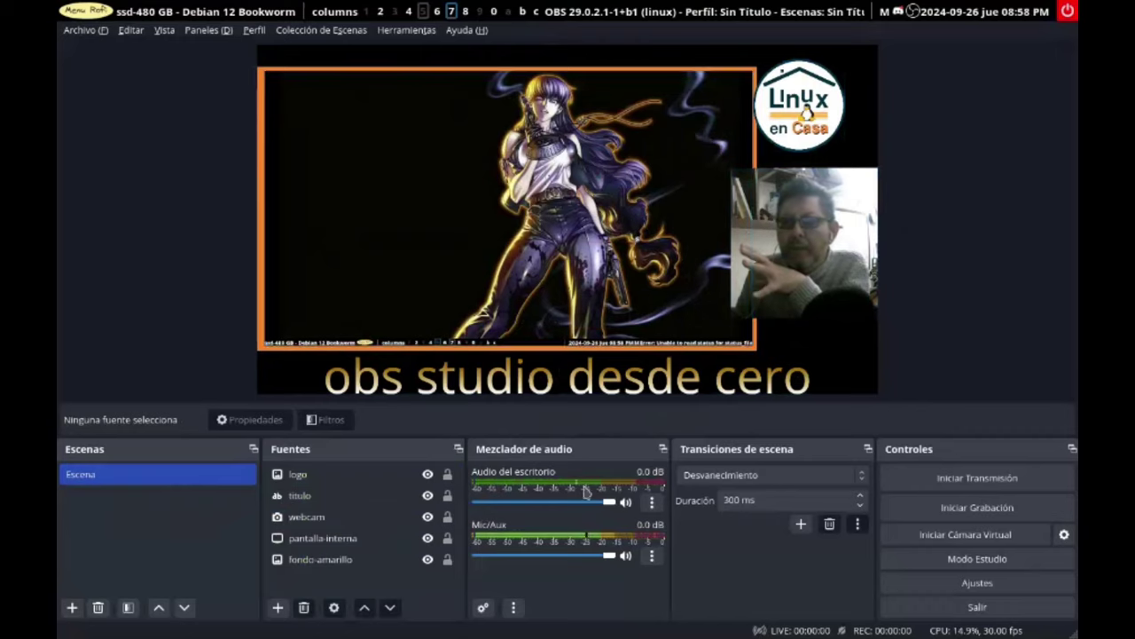
left_click(297, 500)
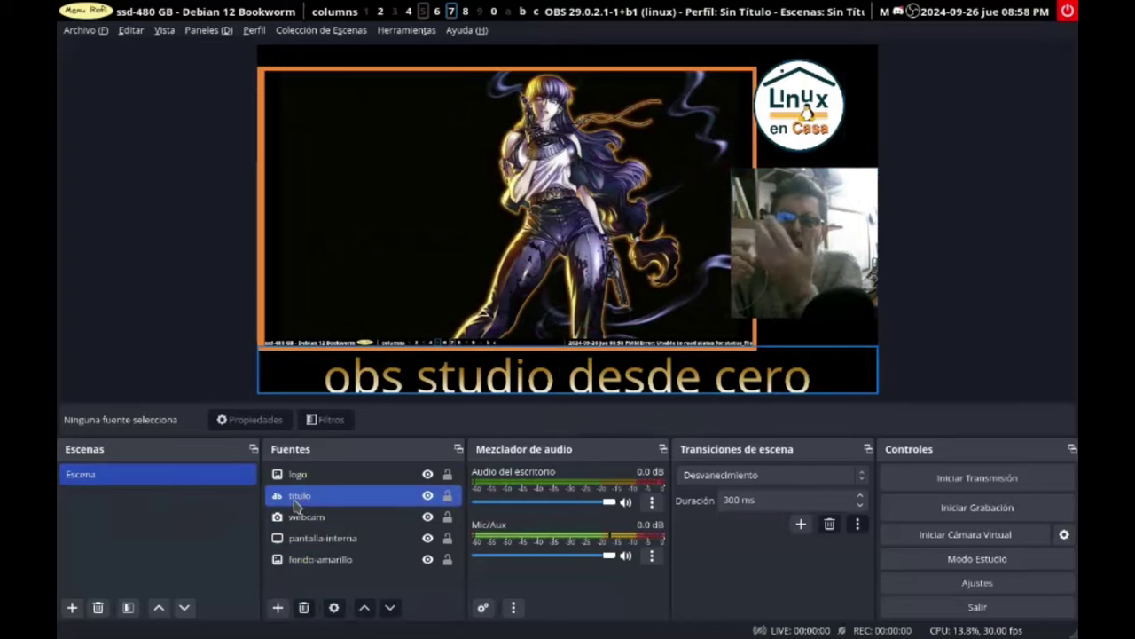
left_click(295, 504, "ctrl")
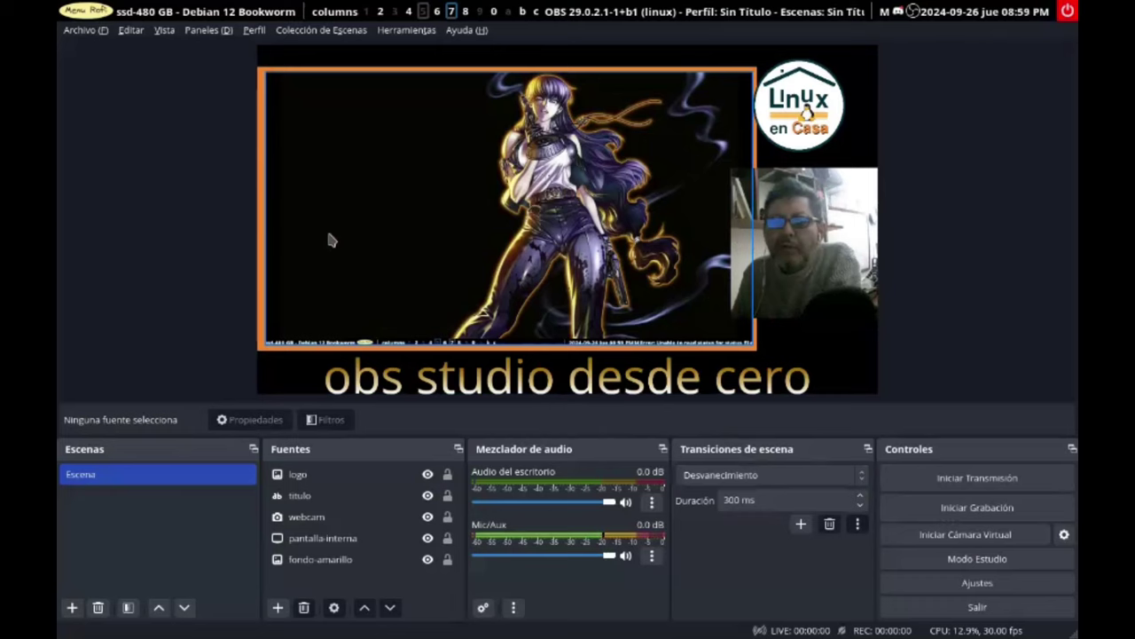
Step: Review the video, output and audio settings, and close the settings without changing anything
left_click(88, 33)
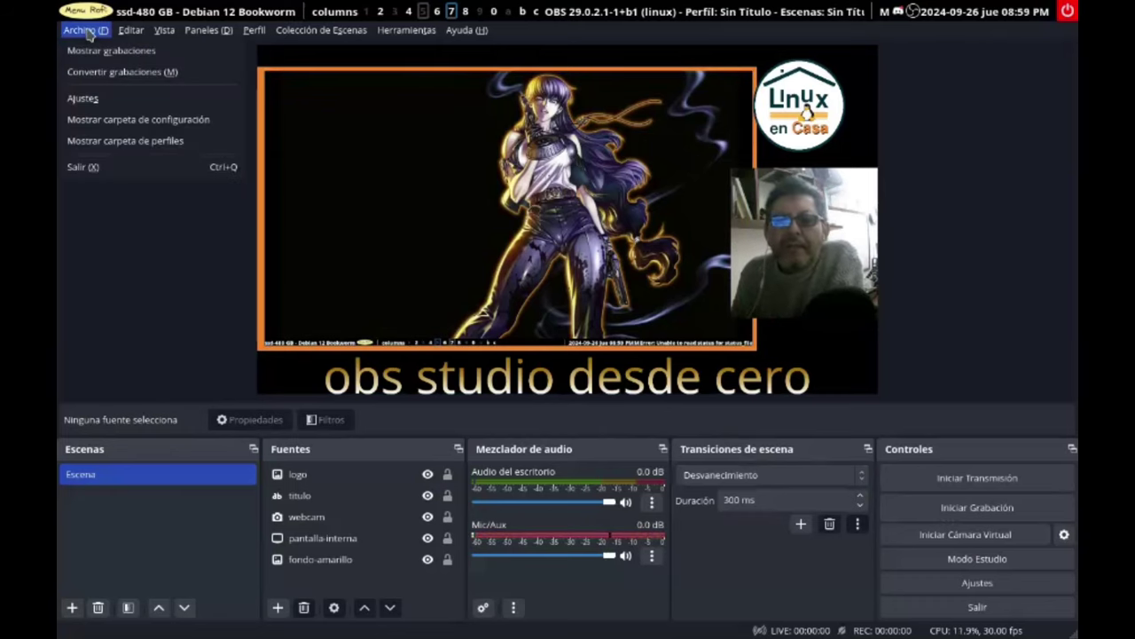
left_click(90, 94)
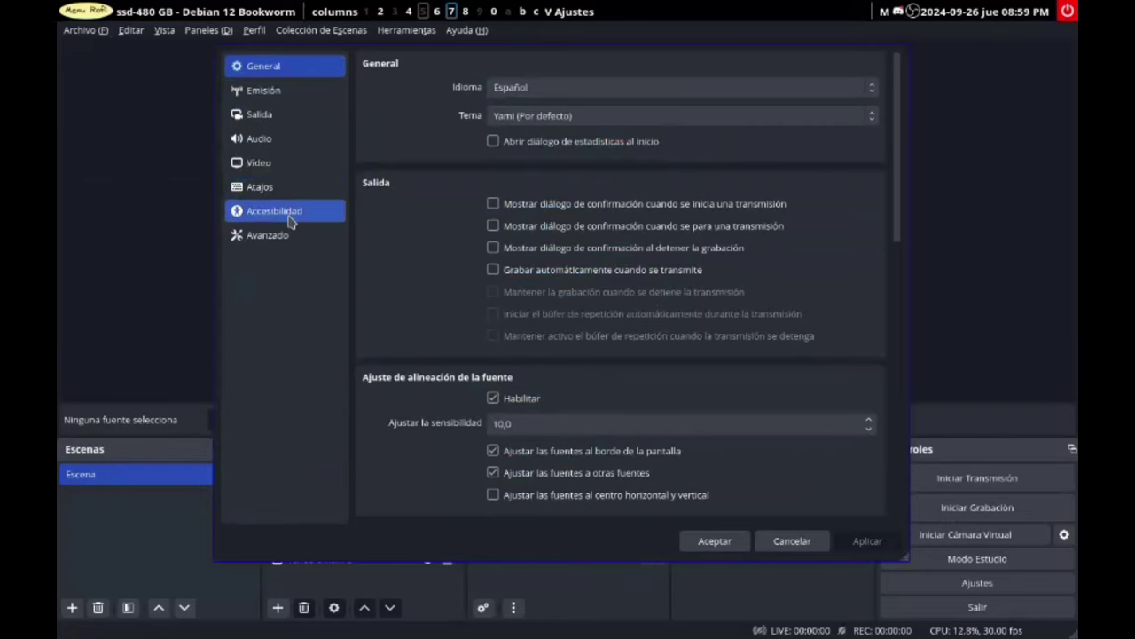
left_click(296, 165)
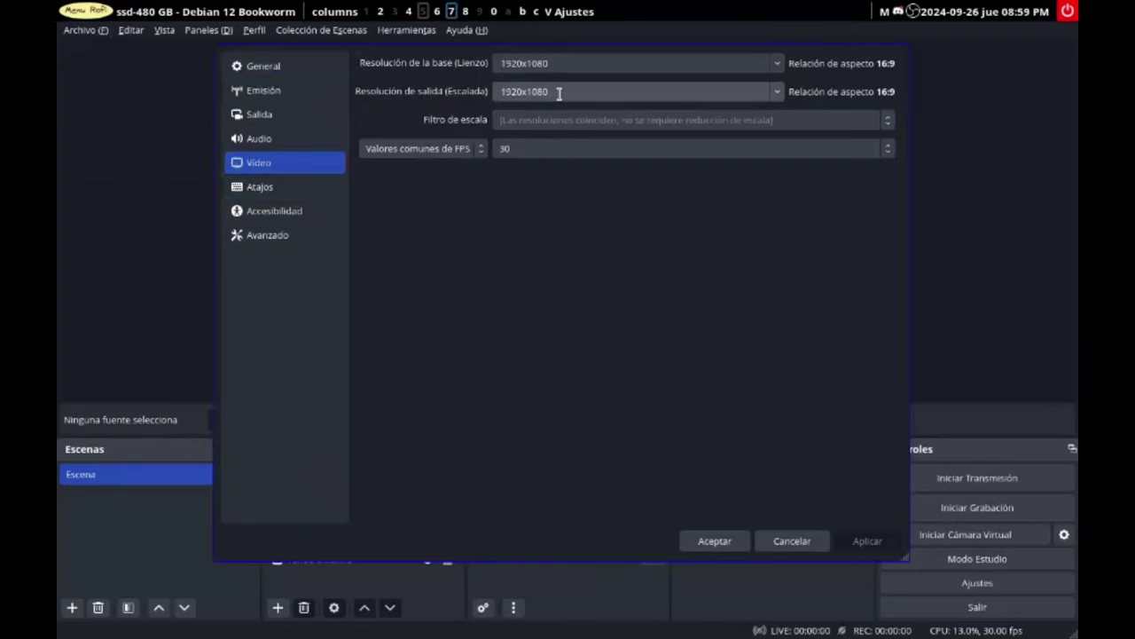
left_click(261, 118)
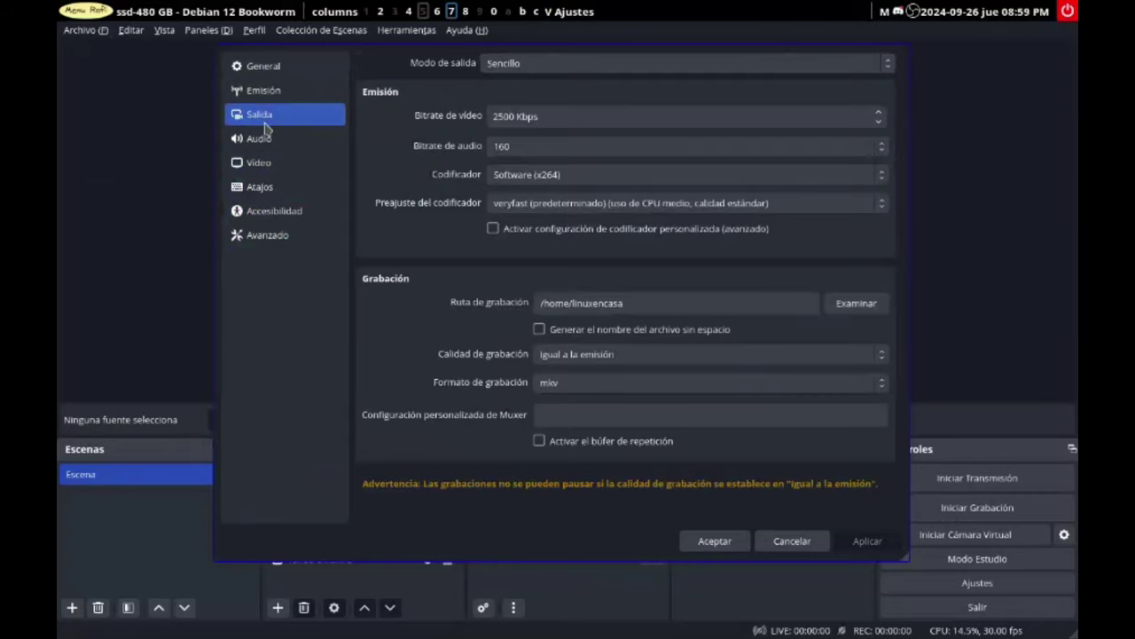
left_click(259, 138)
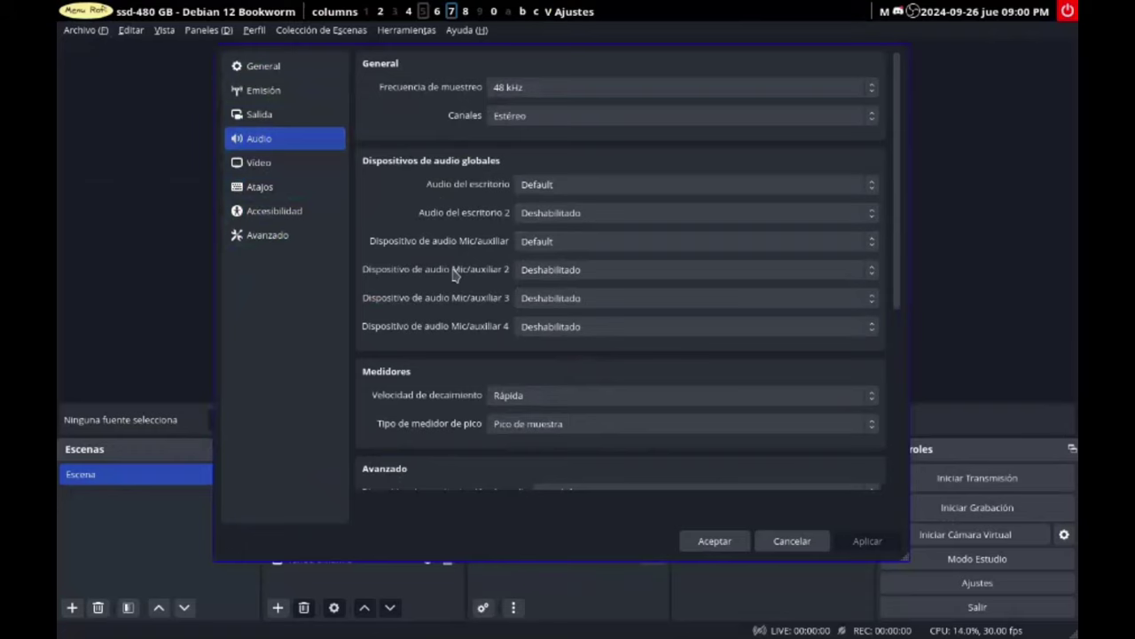
left_click(288, 122)
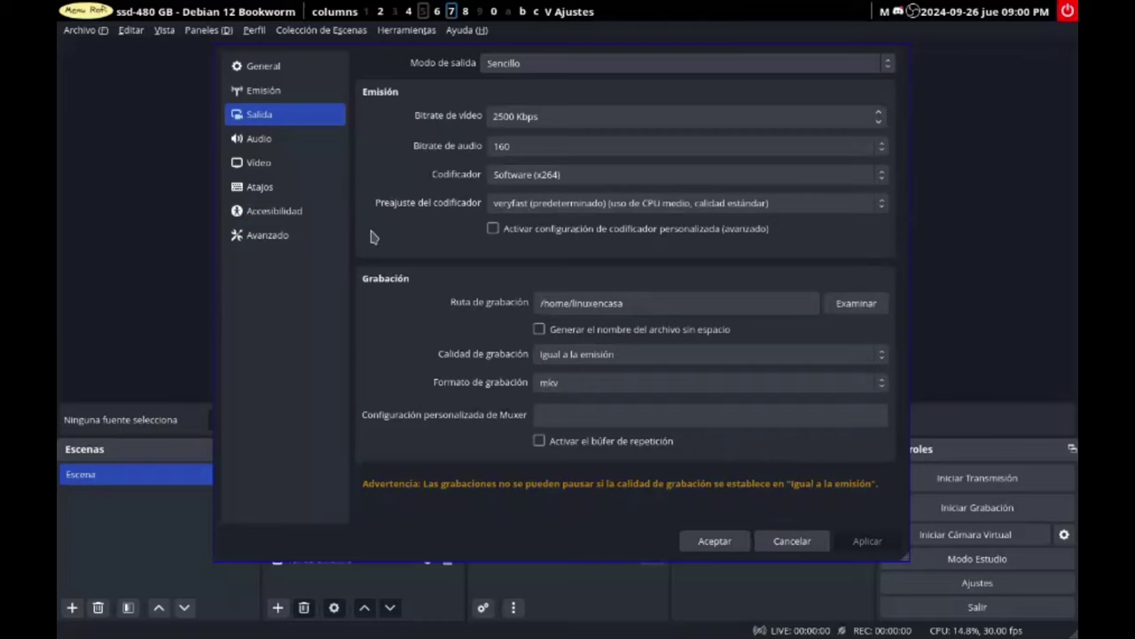
left_click(792, 541)
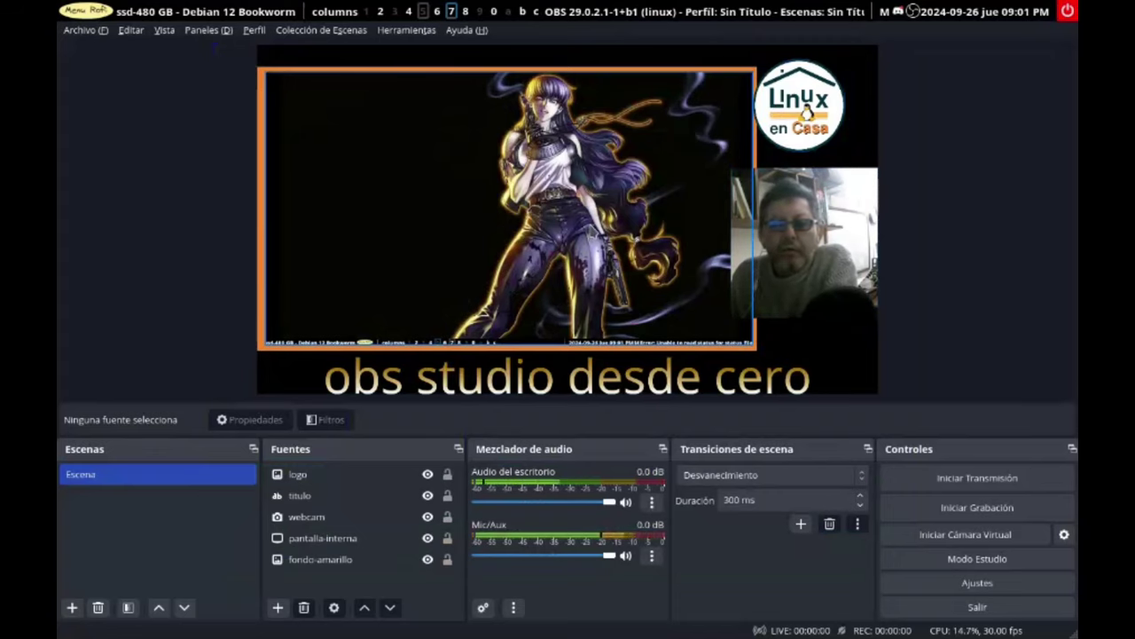
Step: Review the output settings and the list of common frame rates in the video settings
left_click(79, 30)
key("Escape")
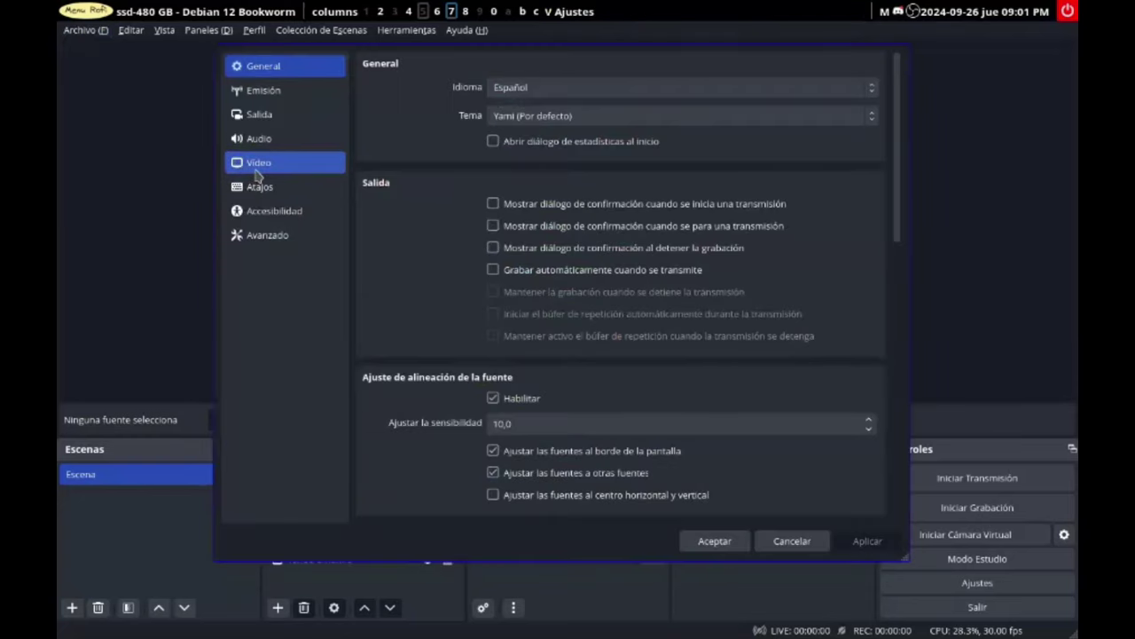
left_click(260, 115)
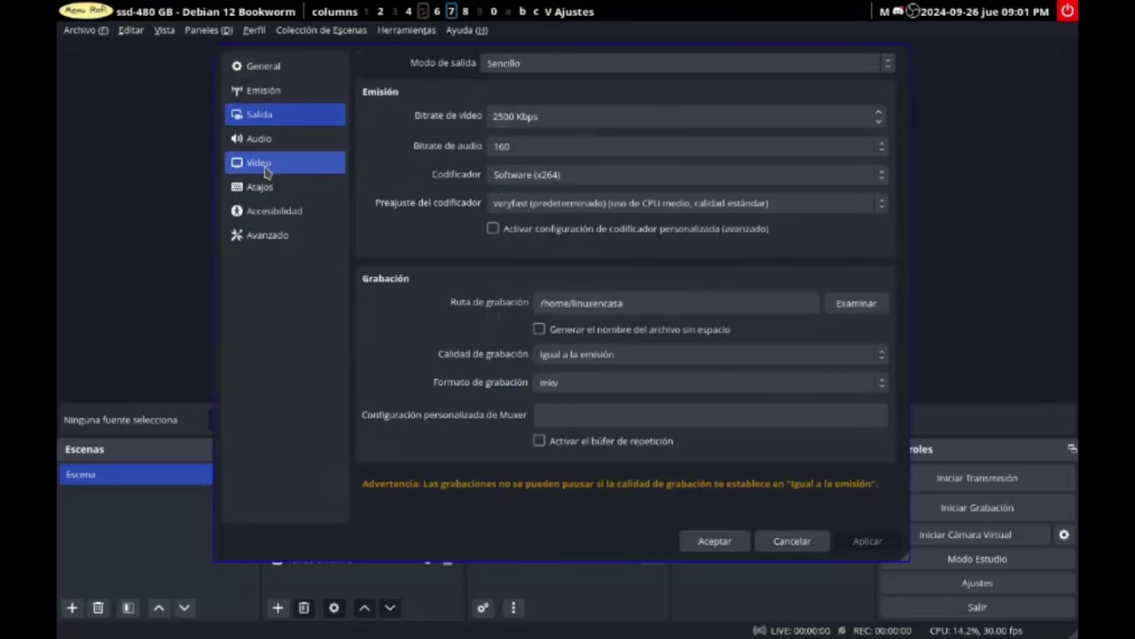
left_click(261, 165)
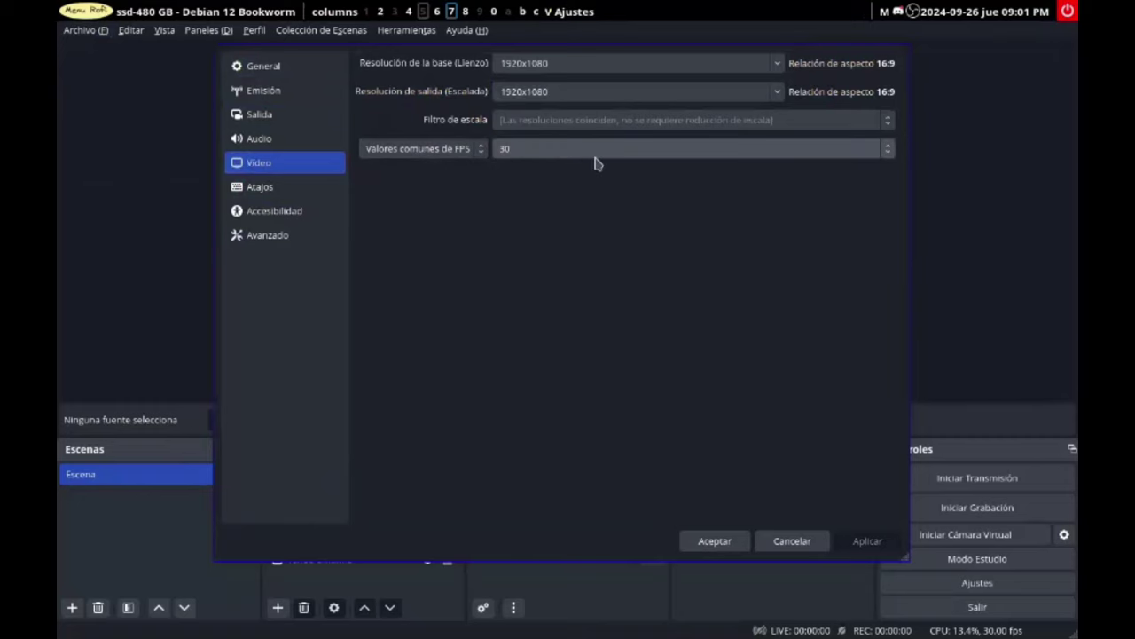
left_click(549, 160)
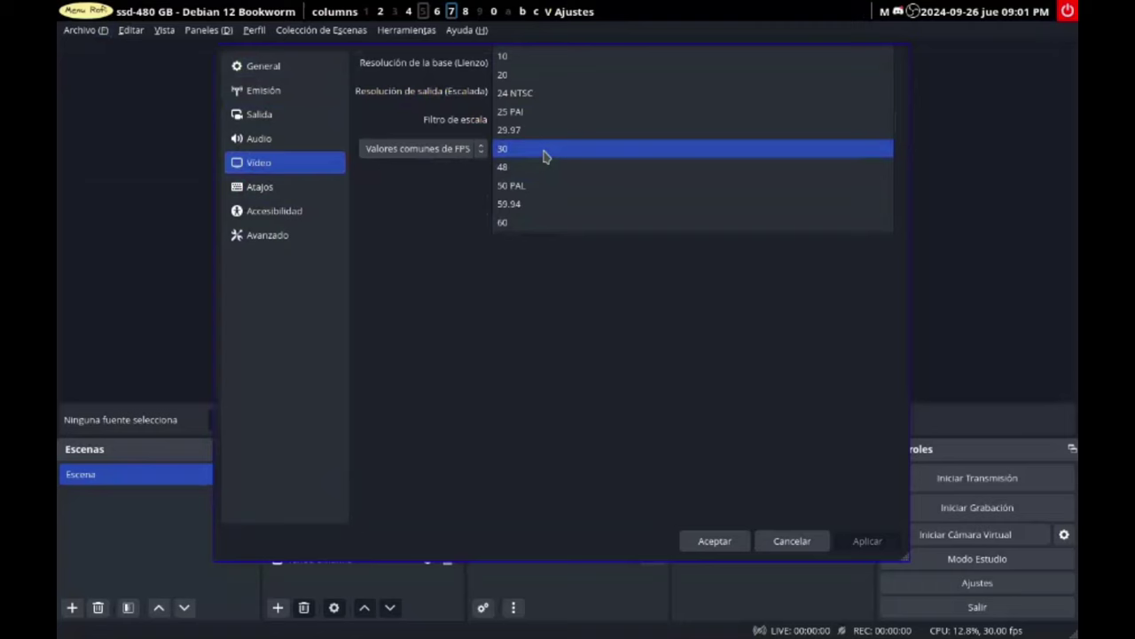
left_click(544, 152)
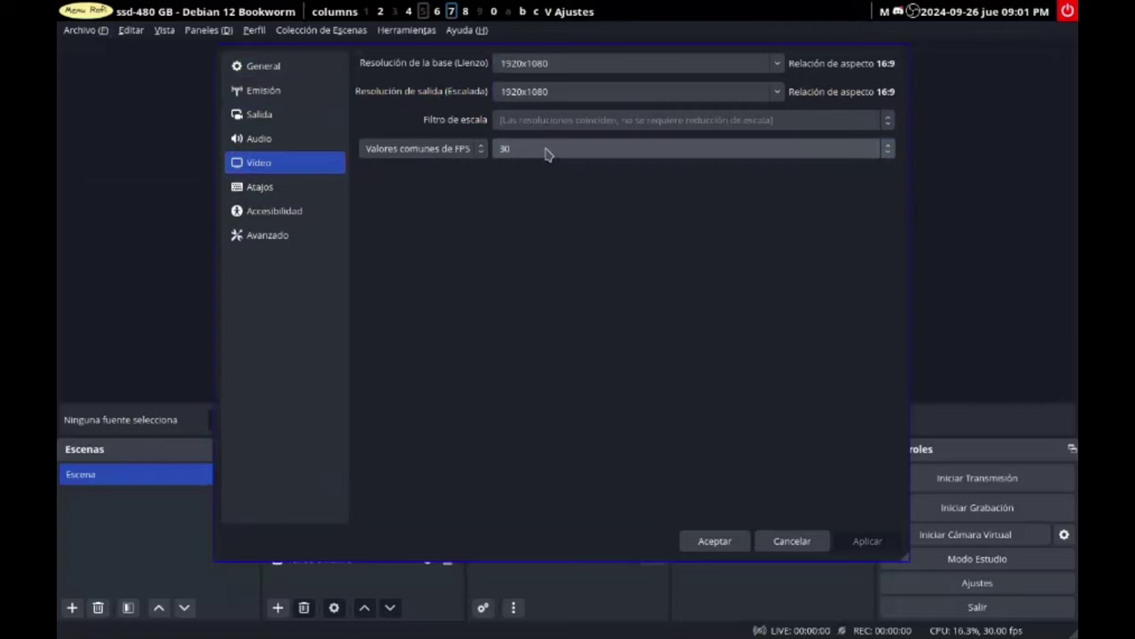
Step: Try a common frame rate of 10 FPS, and return it to 30
left_click(546, 153)
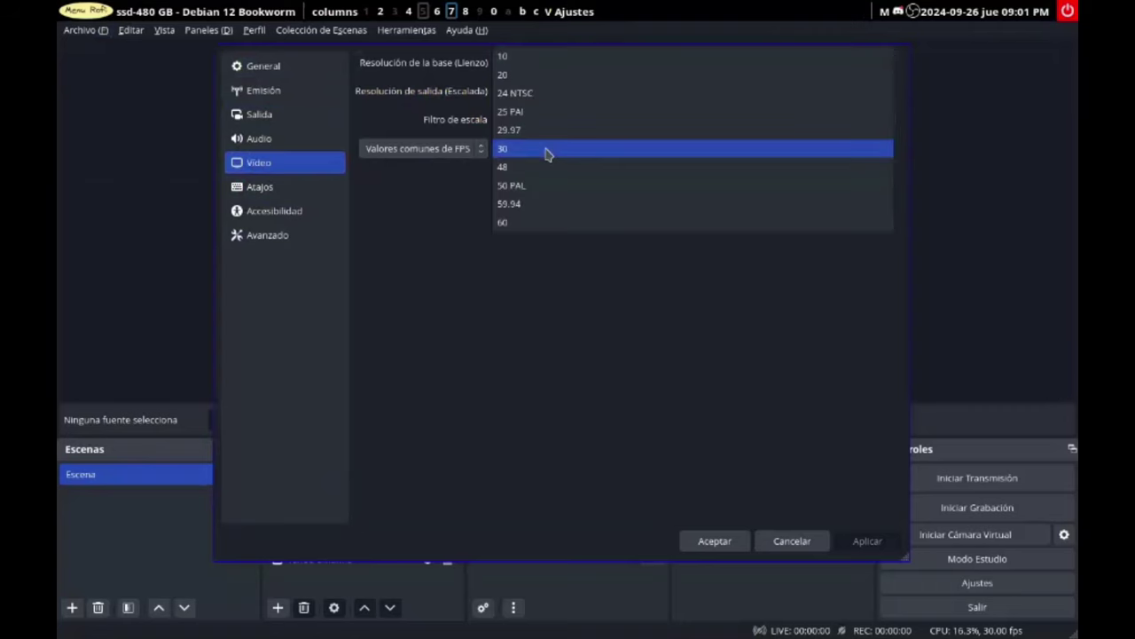
left_click(549, 63)
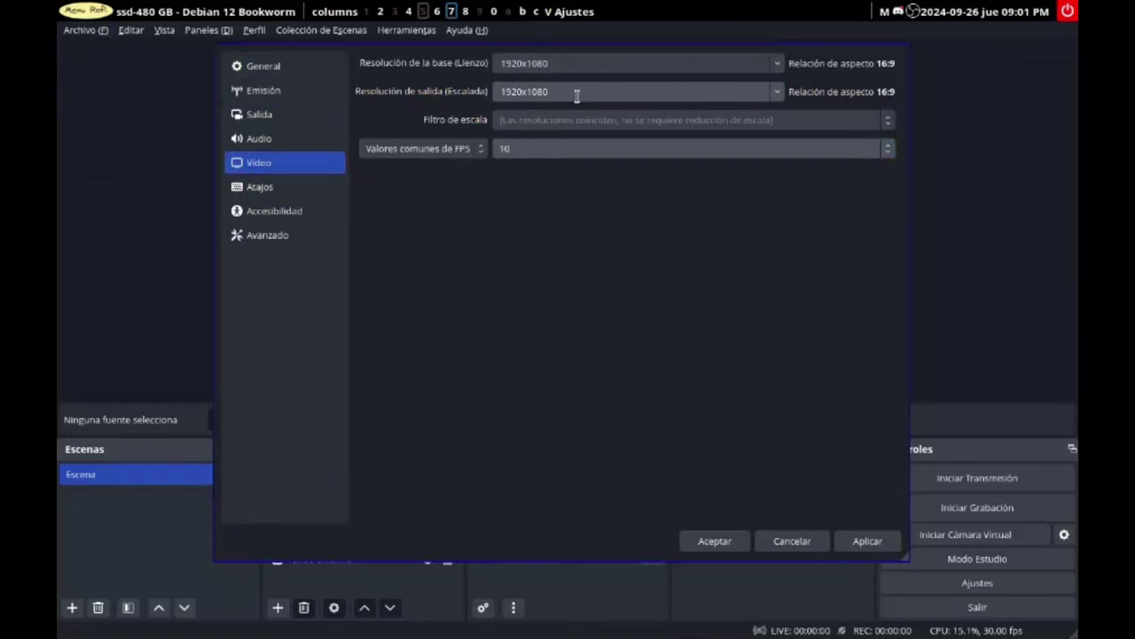
left_click(612, 158)
left_click(590, 247)
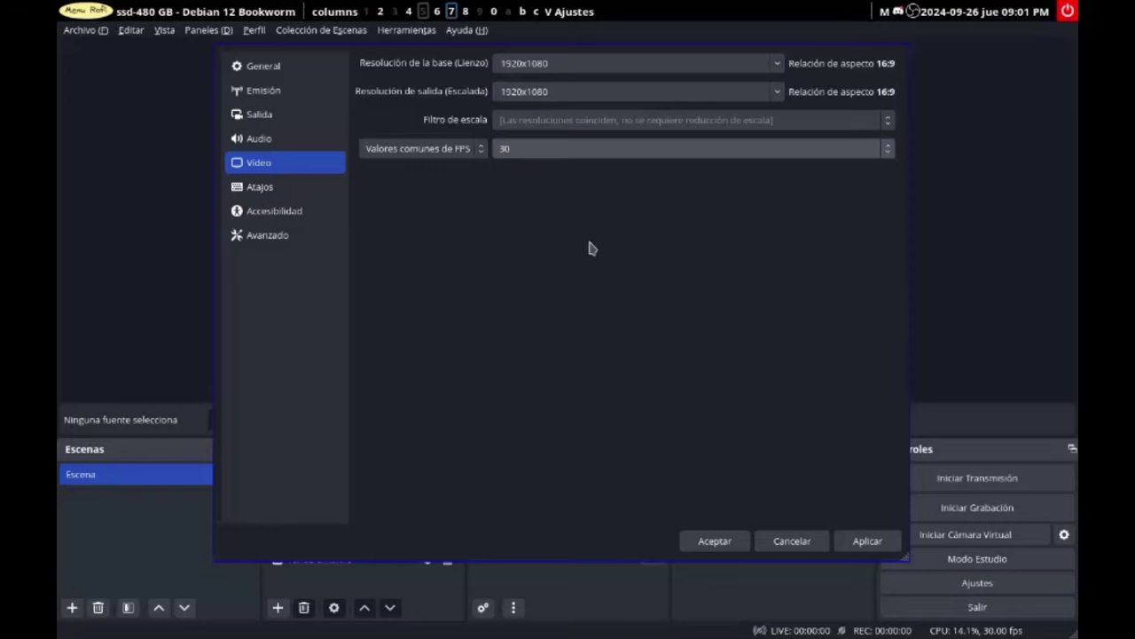
Step: Set the scaled output resolution to 1280x720 and the common frame rate to 10 FPS
left_click(778, 96)
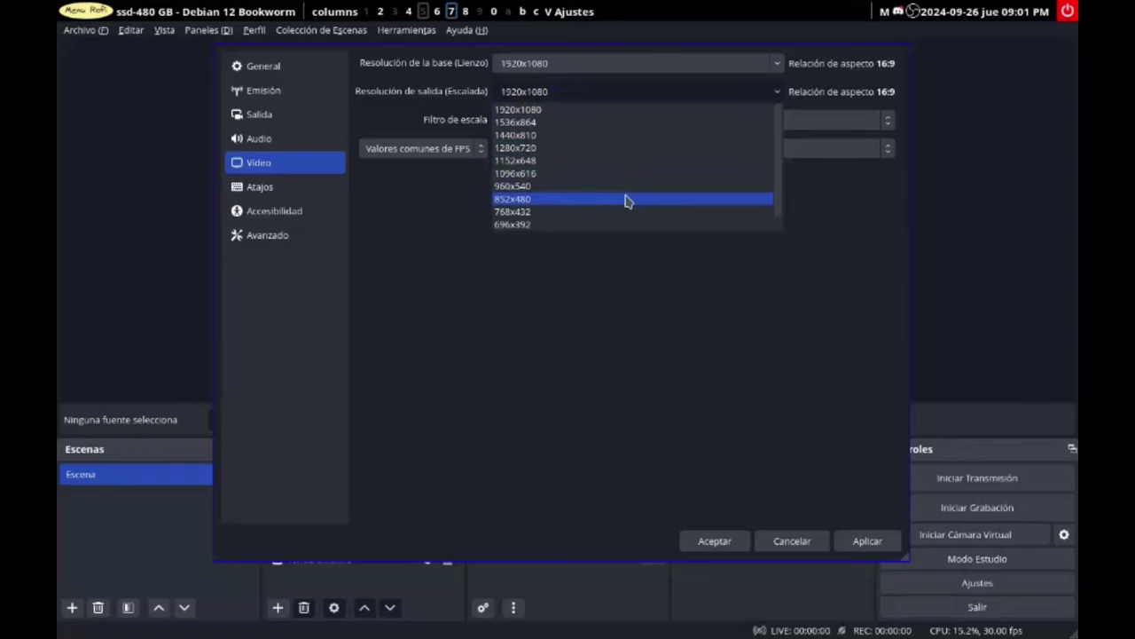
left_click(624, 150)
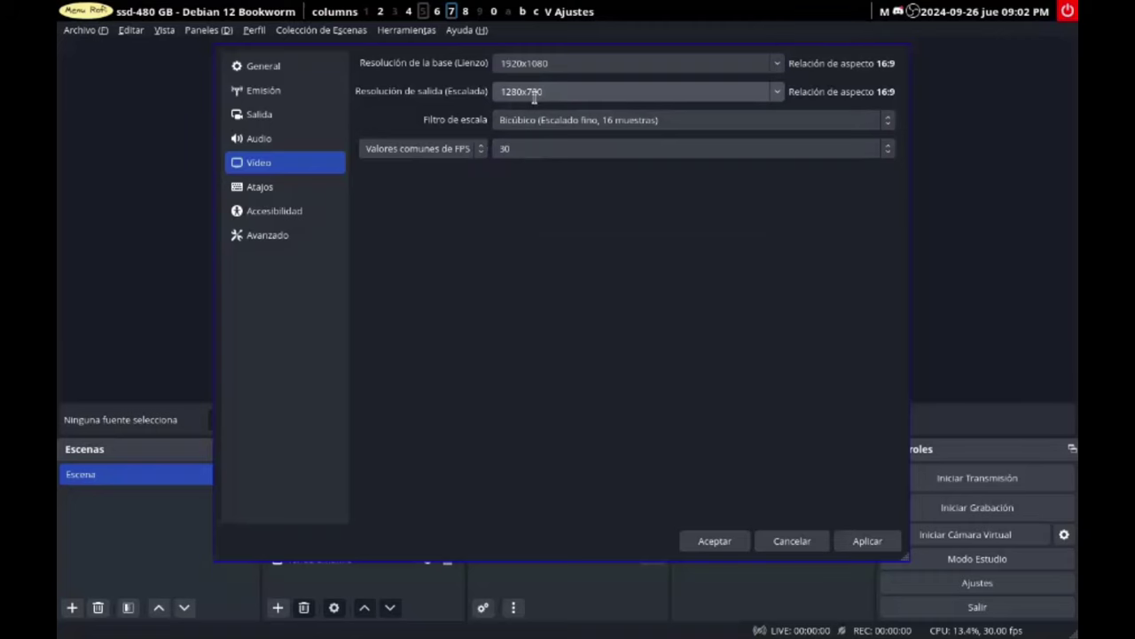
left_click(507, 148)
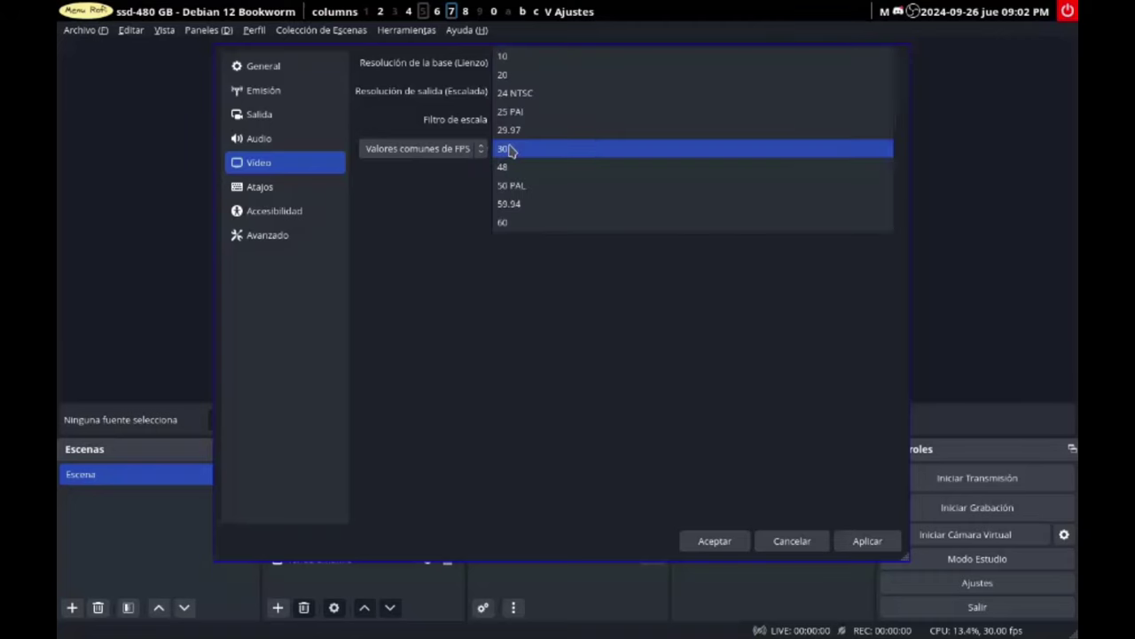
left_click(527, 56)
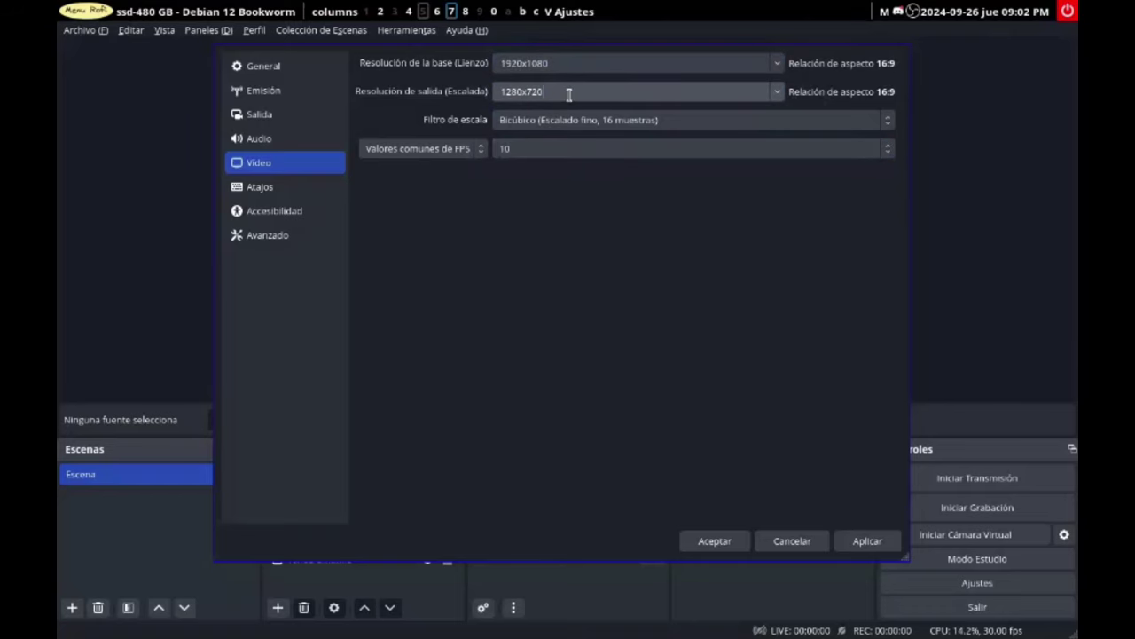
Step: Set the scaled output resolution back to 1920x1080 and check the available common frame rates
left_click(778, 92)
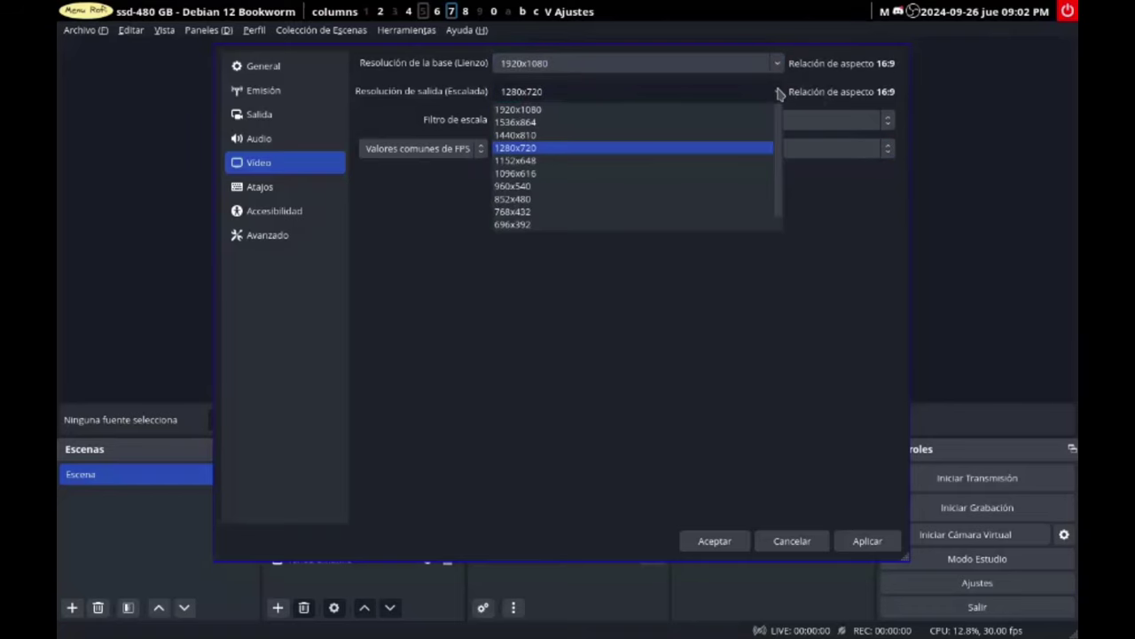
left_click(609, 111)
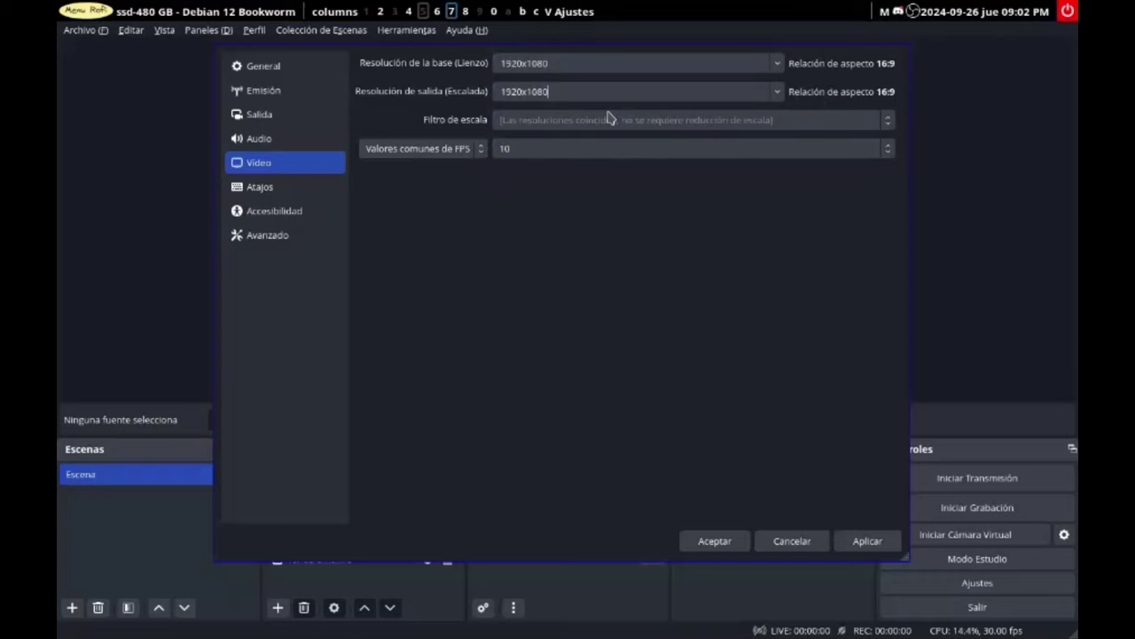
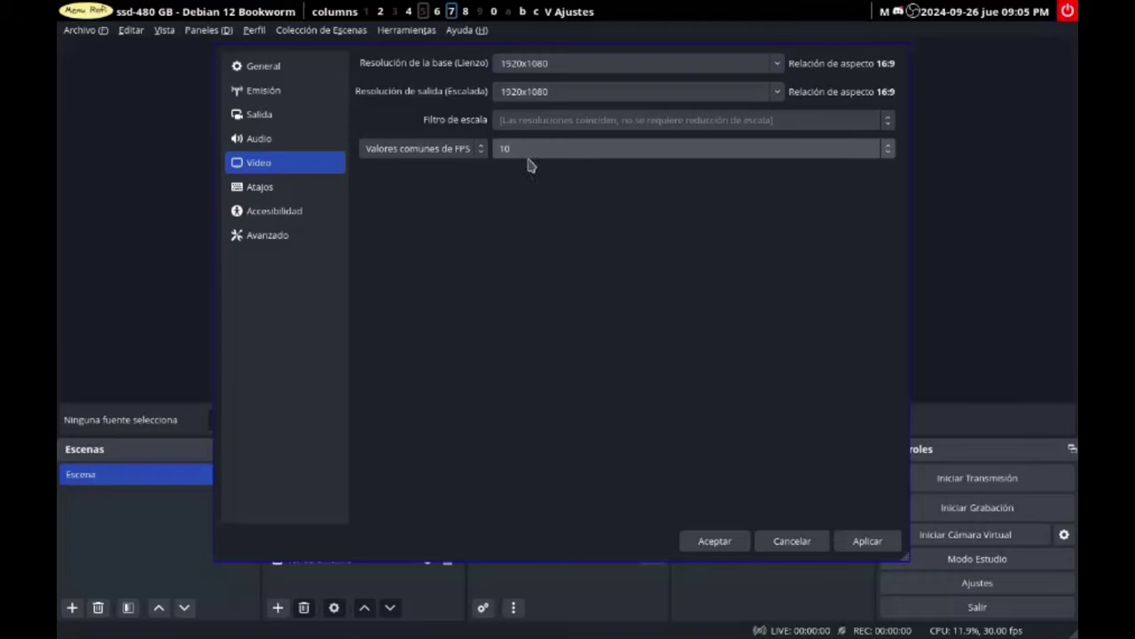
left_click(535, 152)
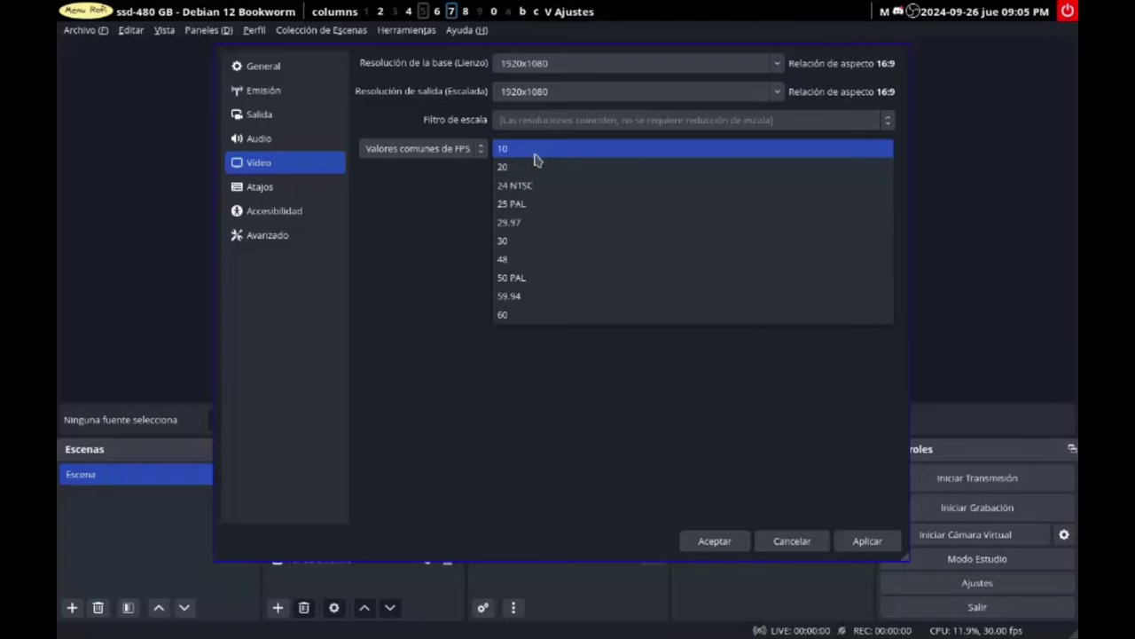
left_click(432, 230)
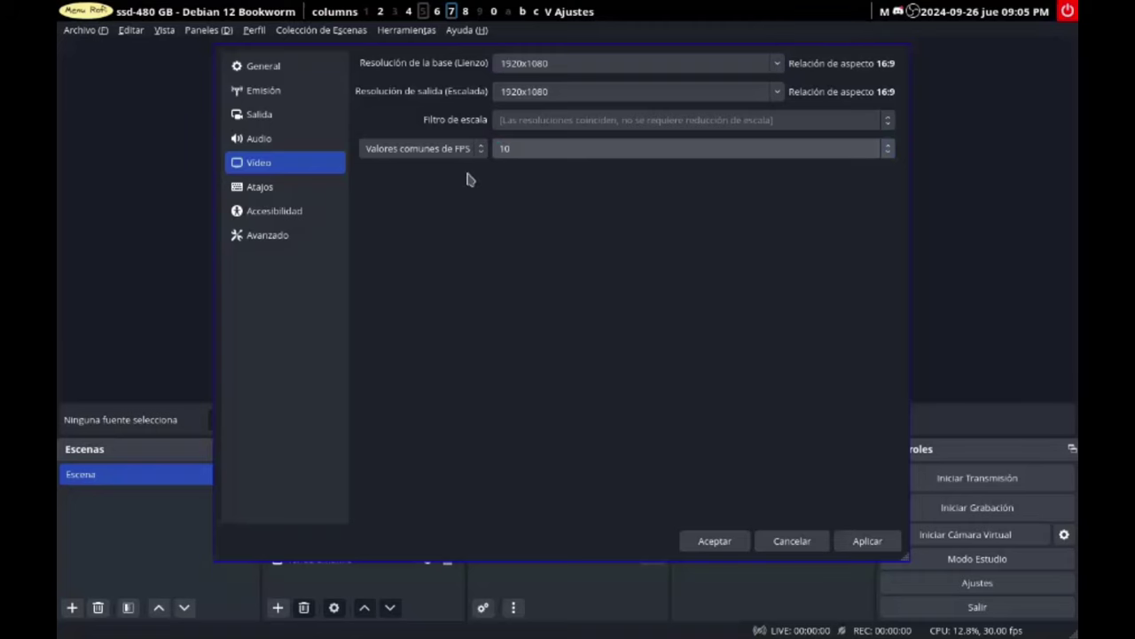
Step: Try a fractional frame rate with a denominator of 6, and switch back to common FPS values
left_click(477, 154)
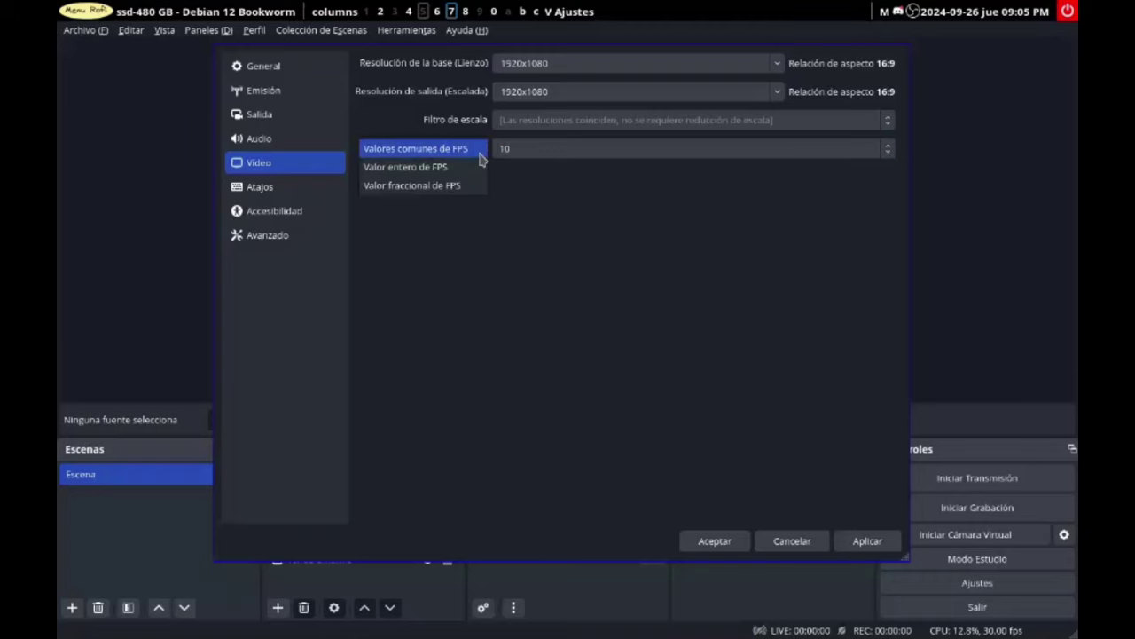
left_click(440, 185)
double_click(578, 182)
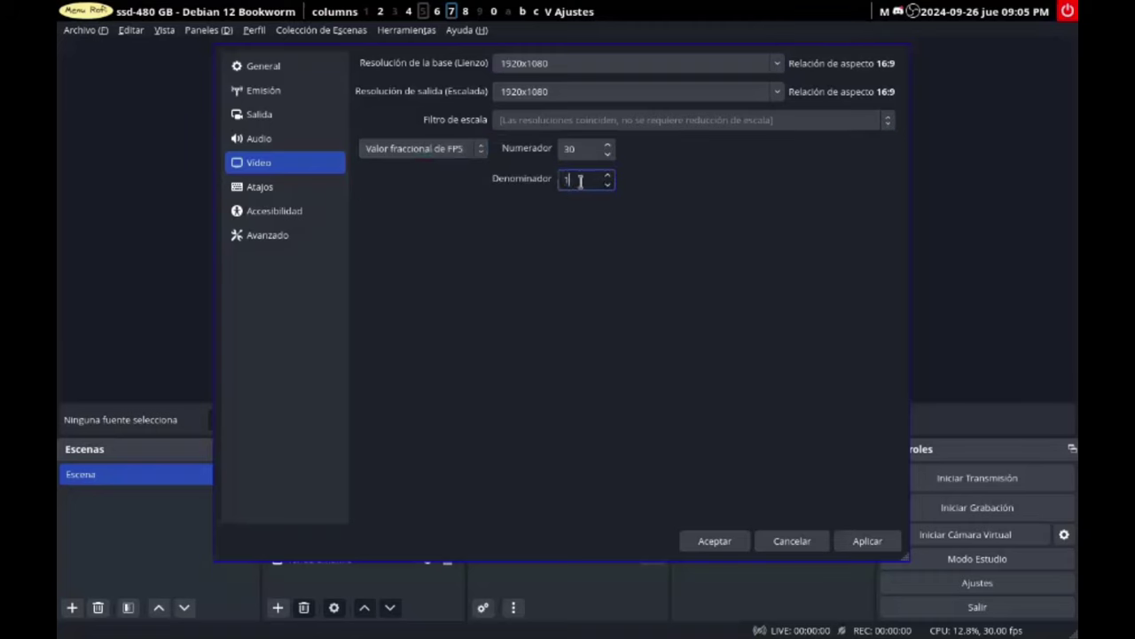
type("6")
left_click(454, 152)
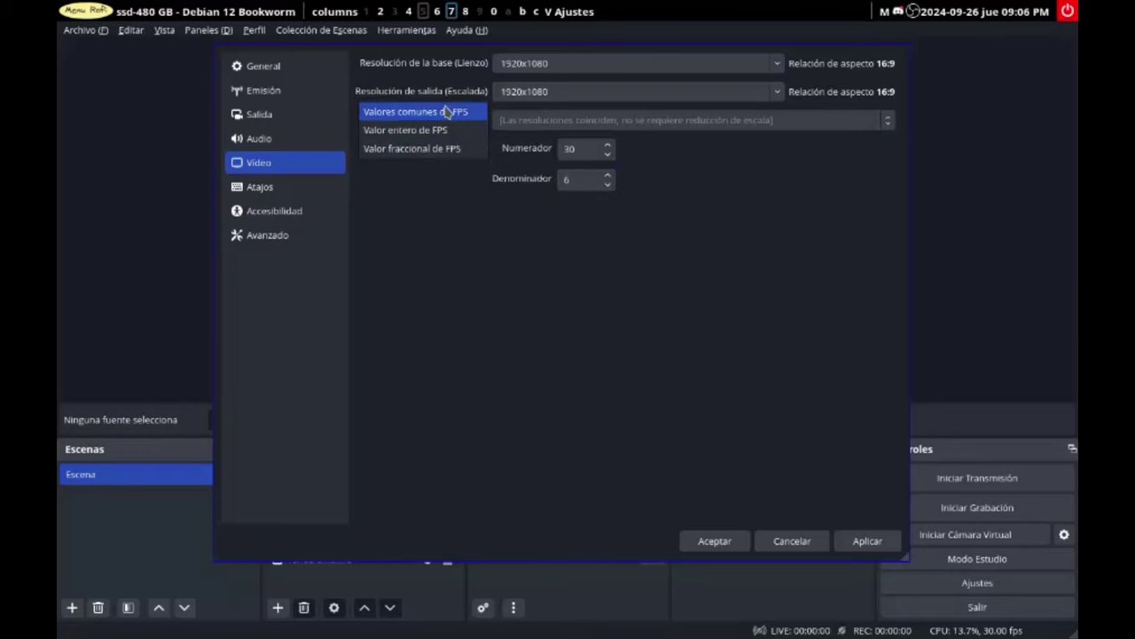
left_click(447, 111)
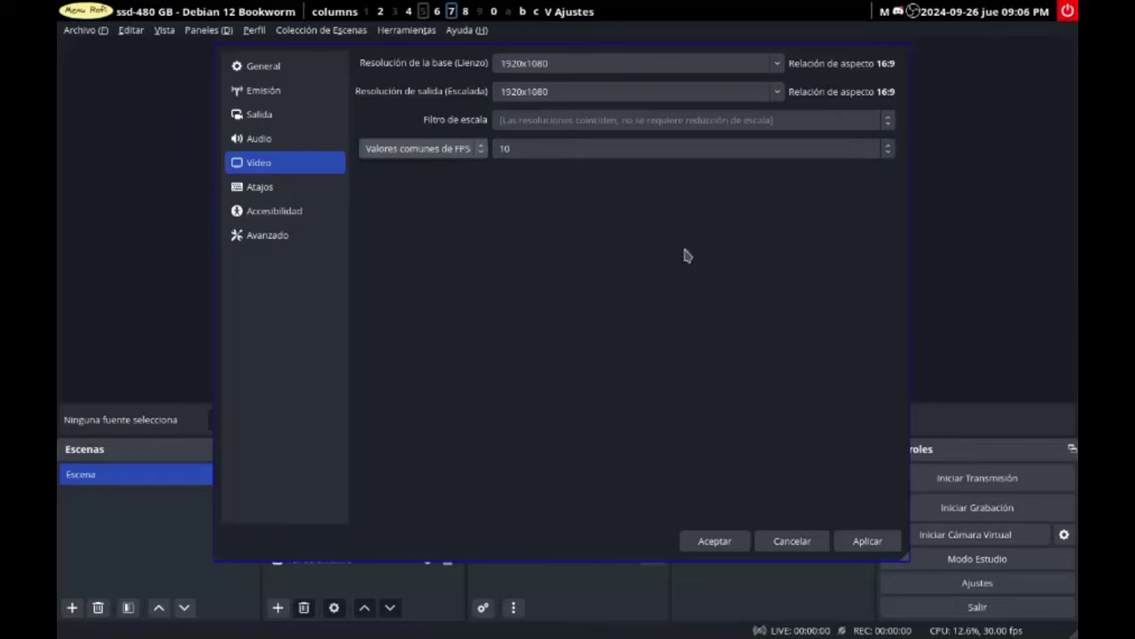
Step: Apply the changed video settings and close the settings dialog
left_click(865, 543)
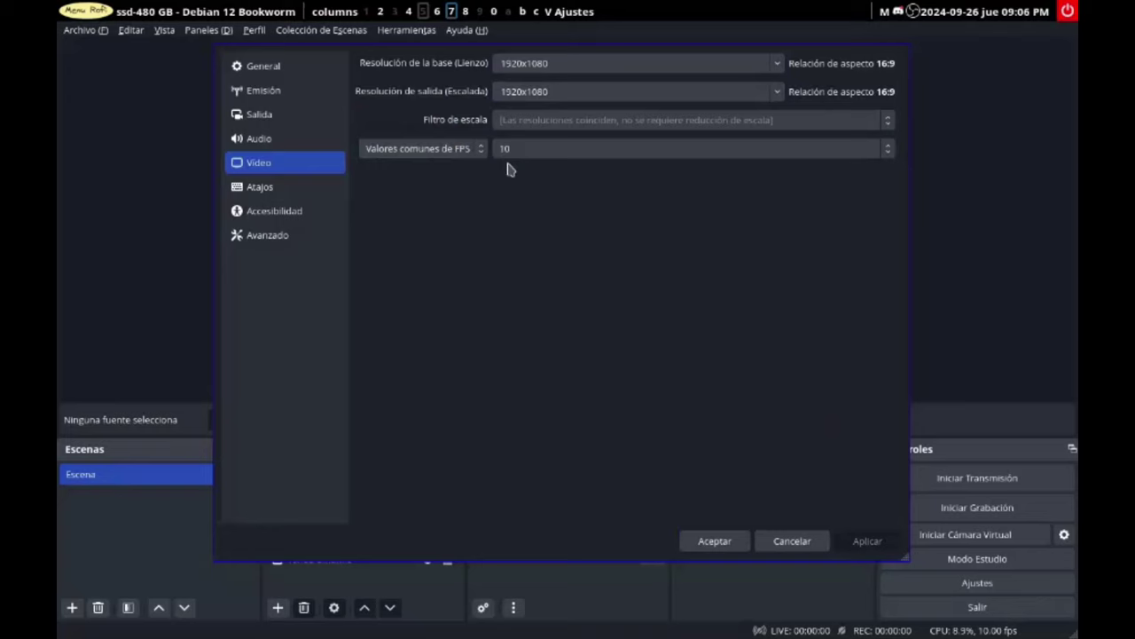
left_click(715, 542)
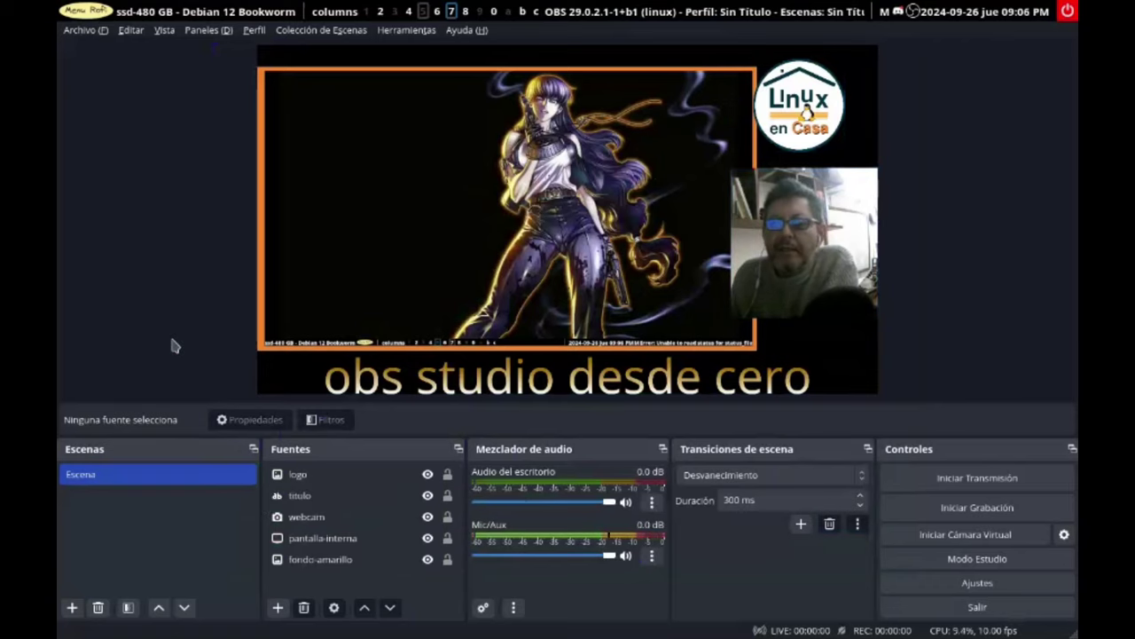
Step: Set the webcam source's frame rate to 10.00 and accept its properties
left_click(317, 517)
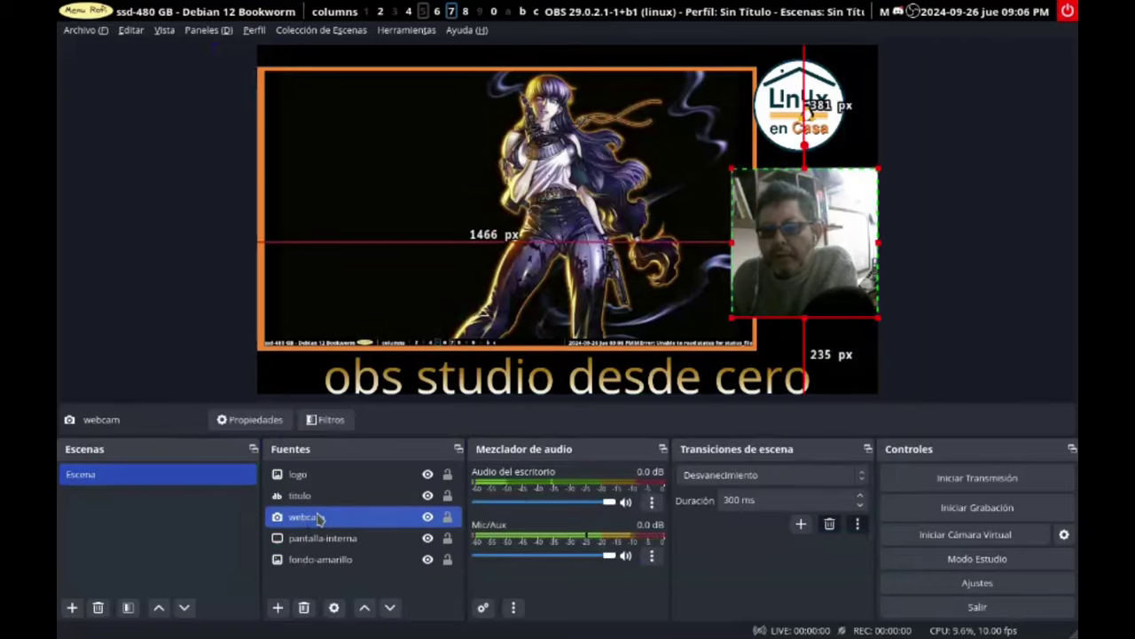
left_click(334, 609)
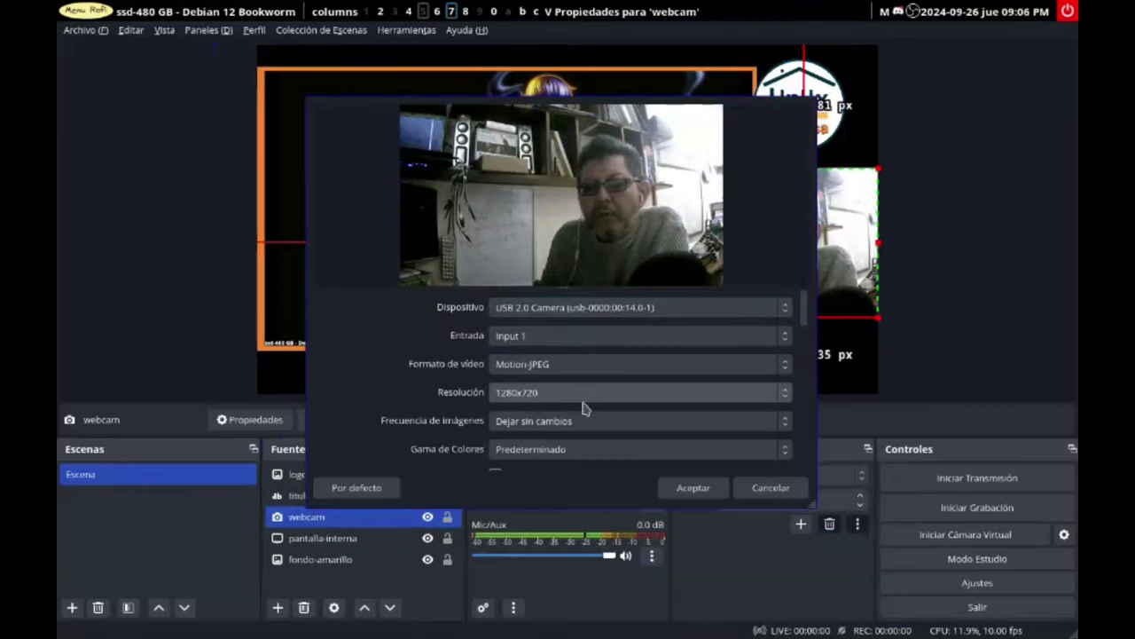
left_click(575, 426)
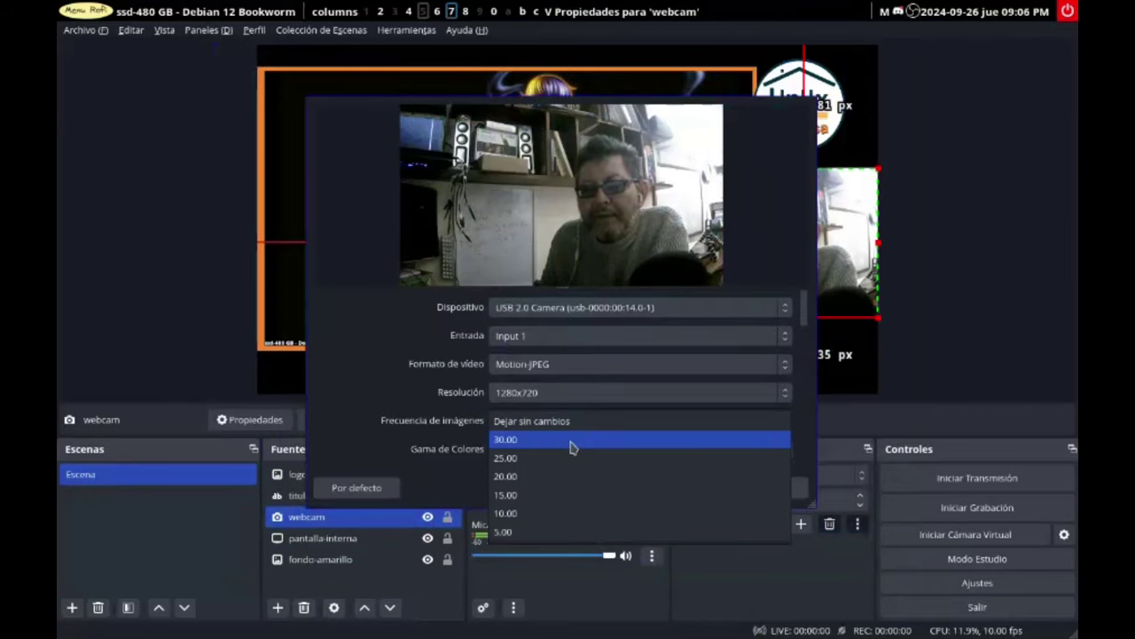
left_click(561, 514)
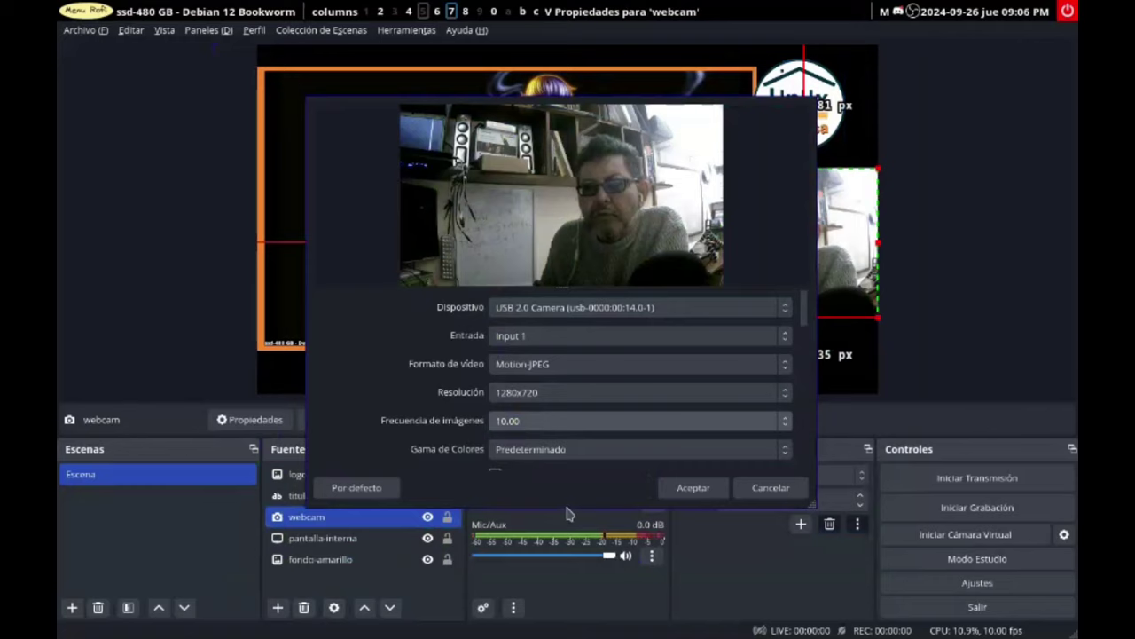
left_click(703, 494)
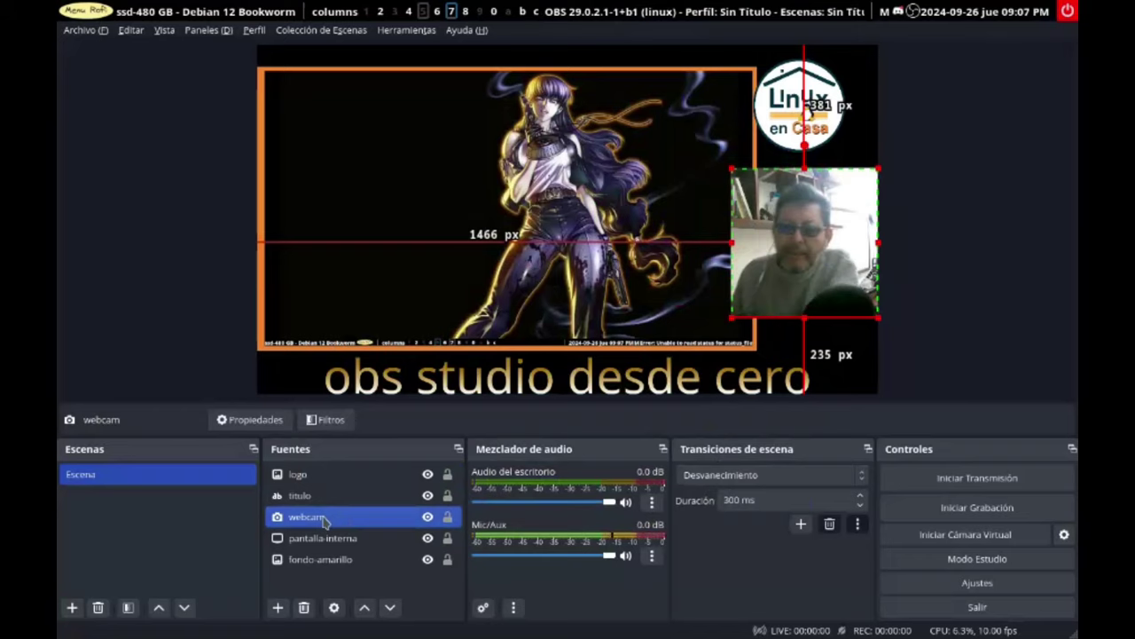
Step: Set the webcam source's resolution to 1920x1080 and its frame rate to Dejar sin cambios, and accept the properties
left_click(335, 608)
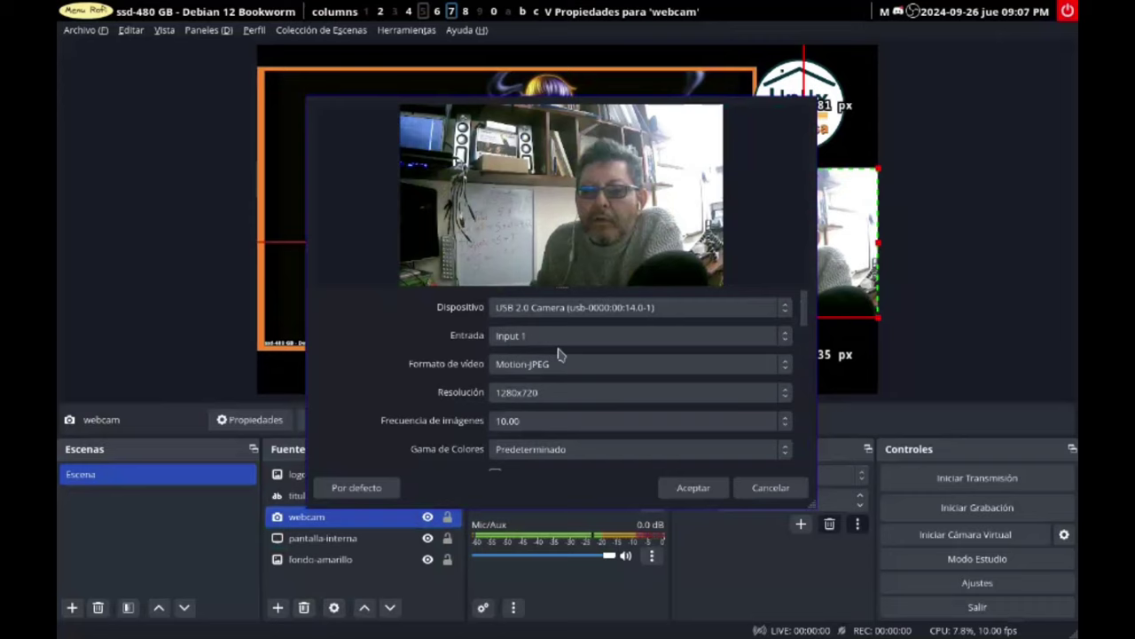
left_click(558, 392)
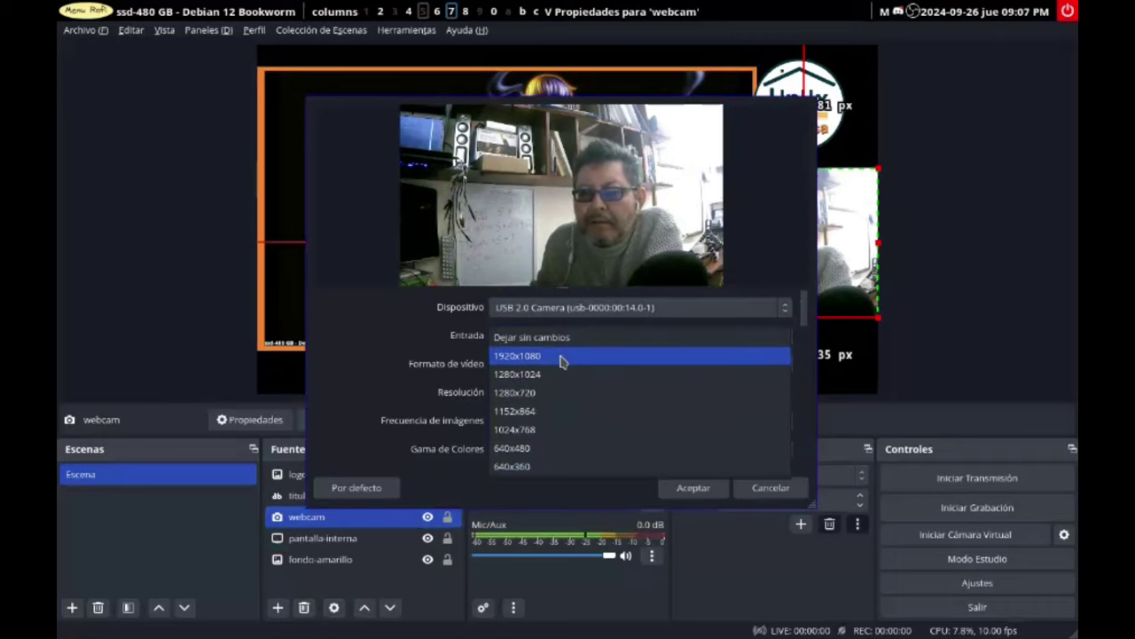
left_click(563, 356)
left_click(552, 423)
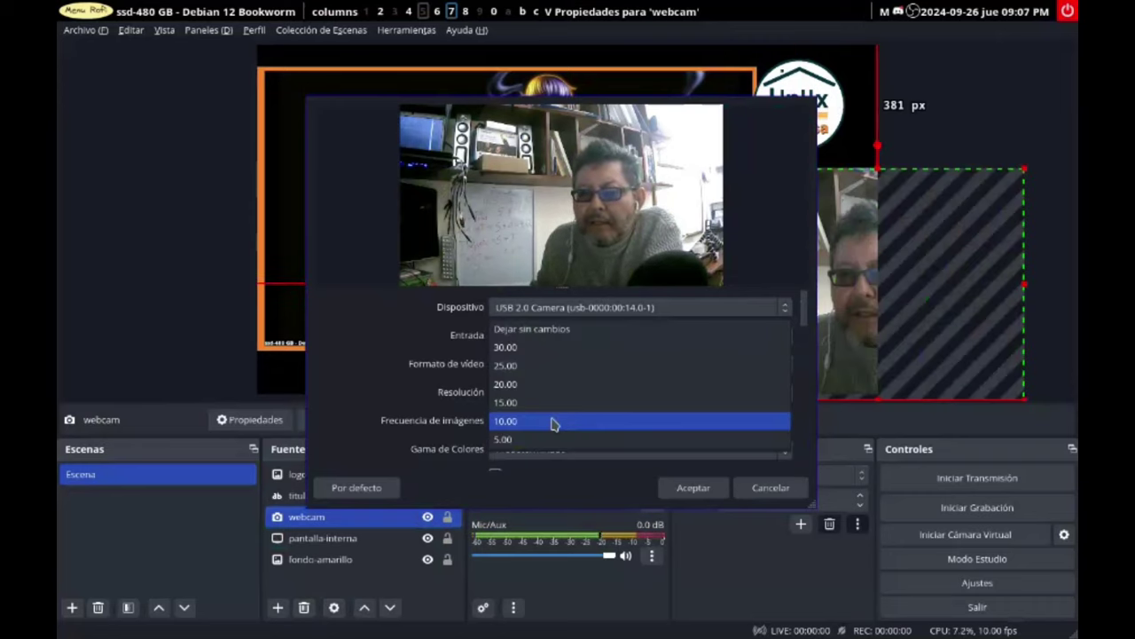
left_click(564, 337)
left_click(693, 487)
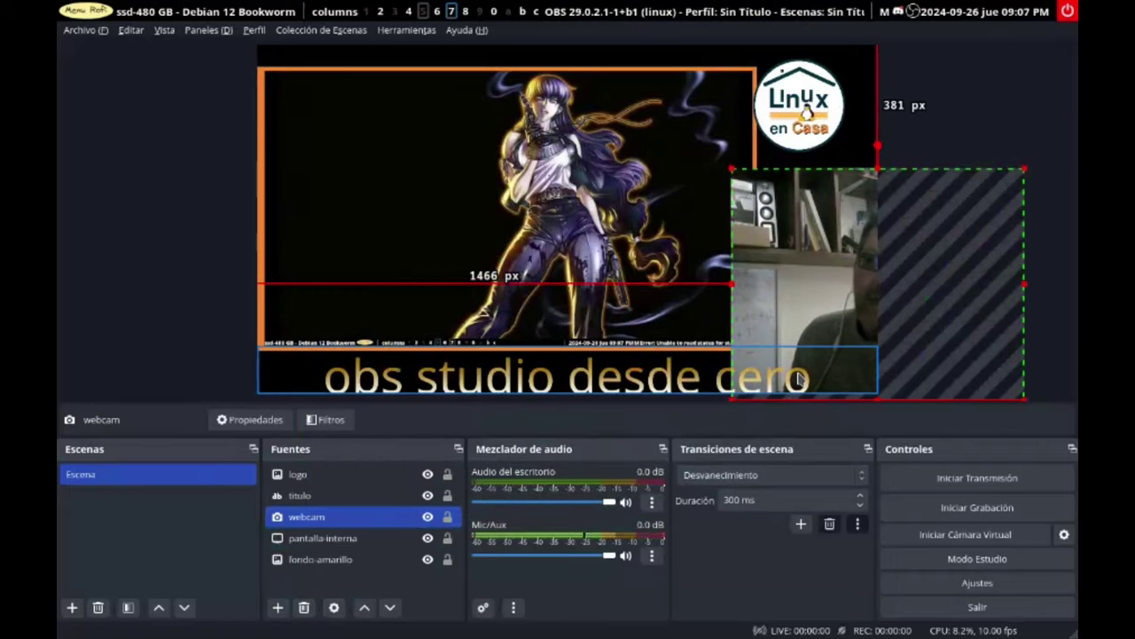
Step: Move the webcam source fully onto the canvas, about 247 px from its top edge and 83 px from its right edge
left_click_drag(803, 370, 628, 329)
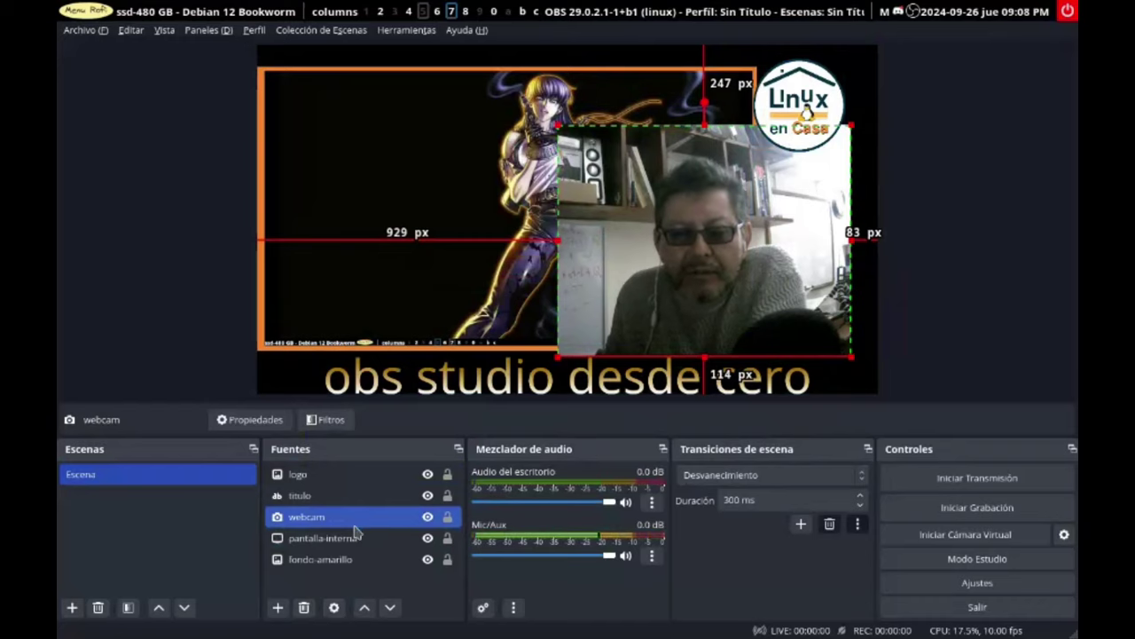
Step: Set the webcam source to 1280x720 at 10.00 frames per second, accept, and move it to the canvas's right edge below the logo
left_click(334, 608)
left_click(531, 390)
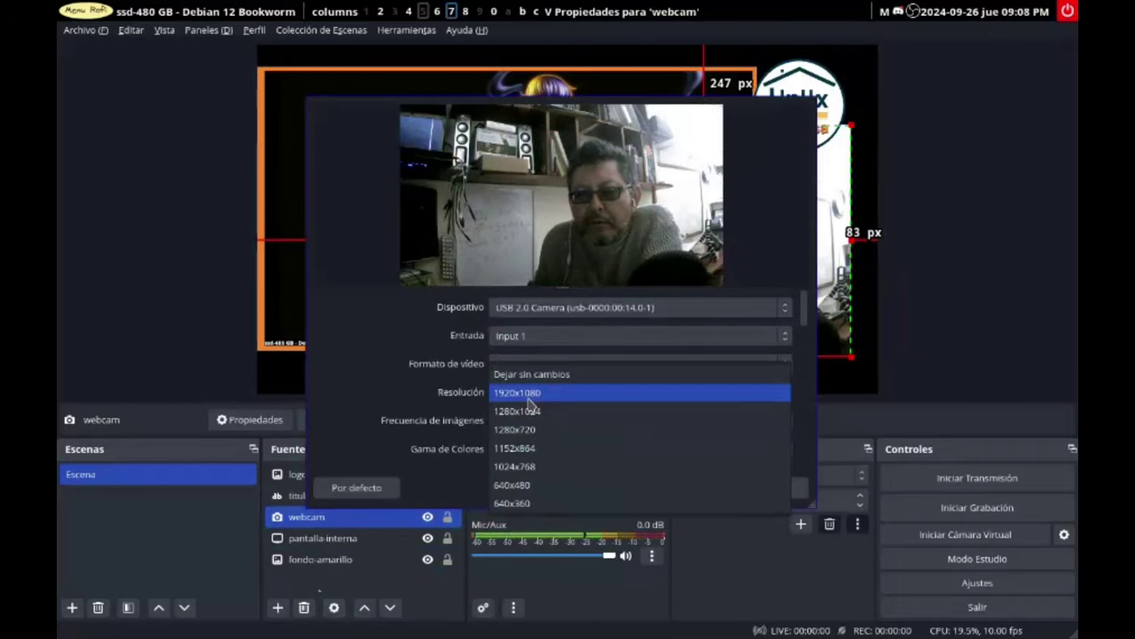
left_click(536, 431)
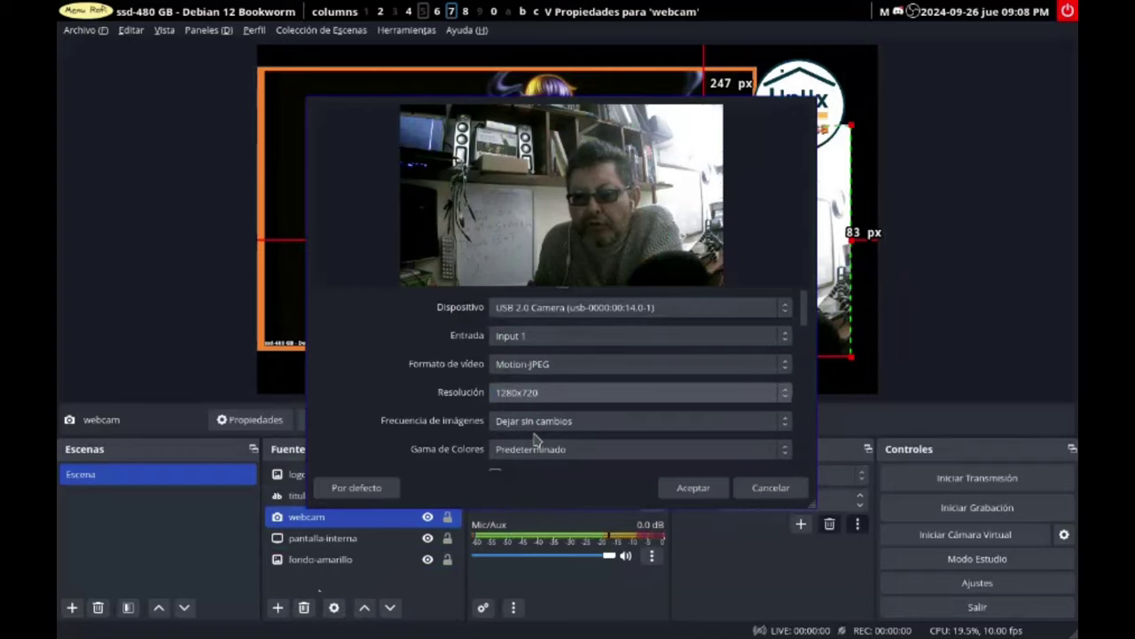
left_click(554, 420)
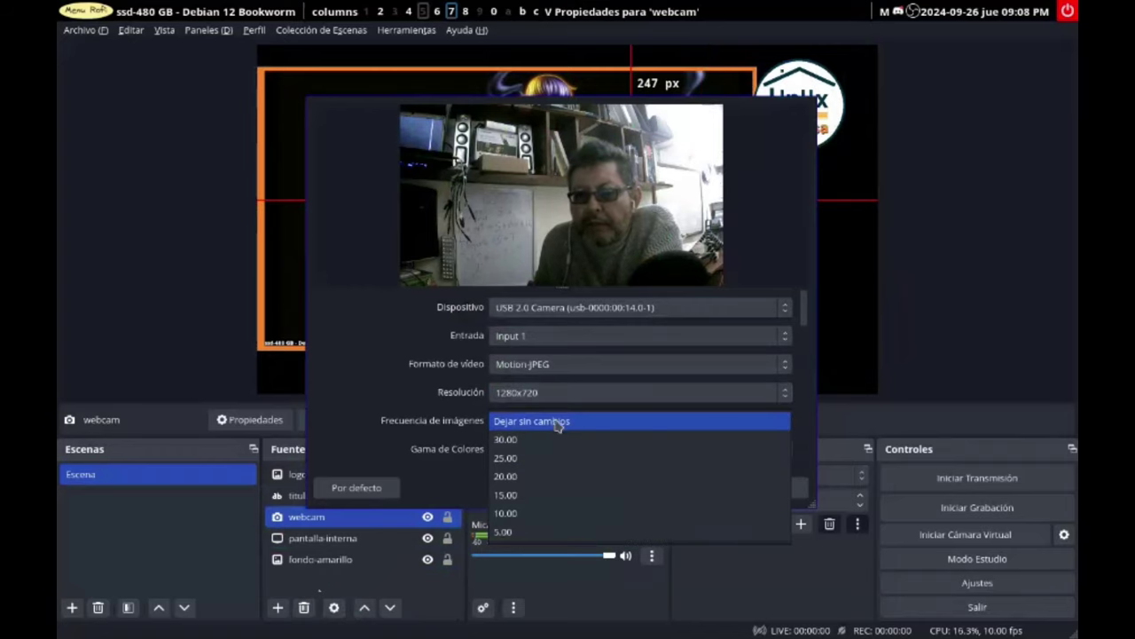
left_click(528, 513)
left_click(689, 490)
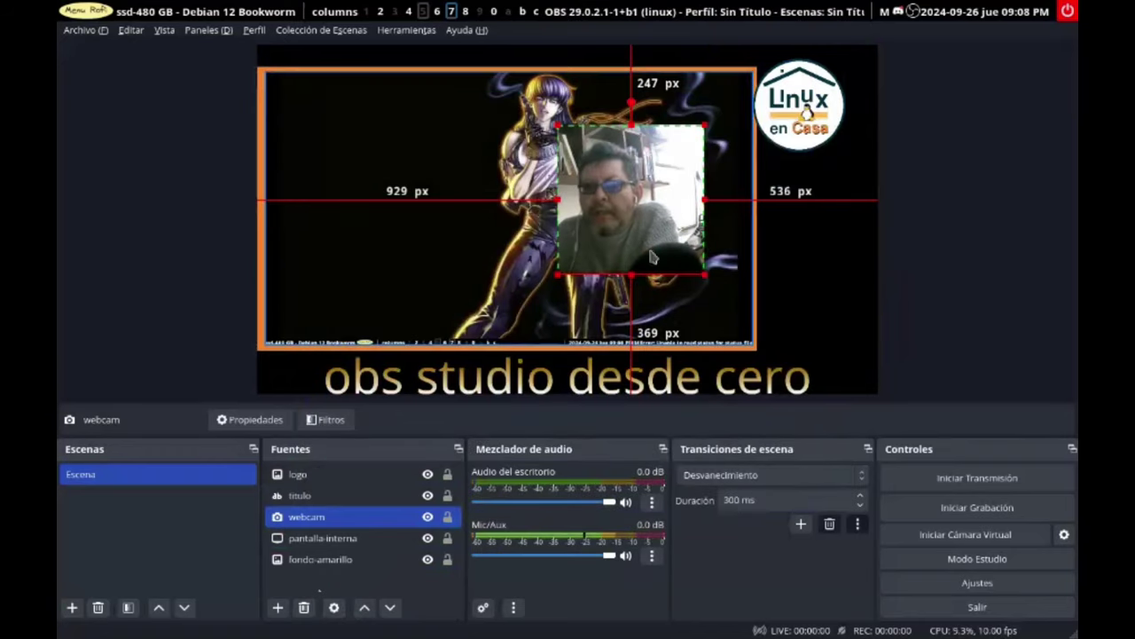
left_click_drag(641, 216, 820, 257)
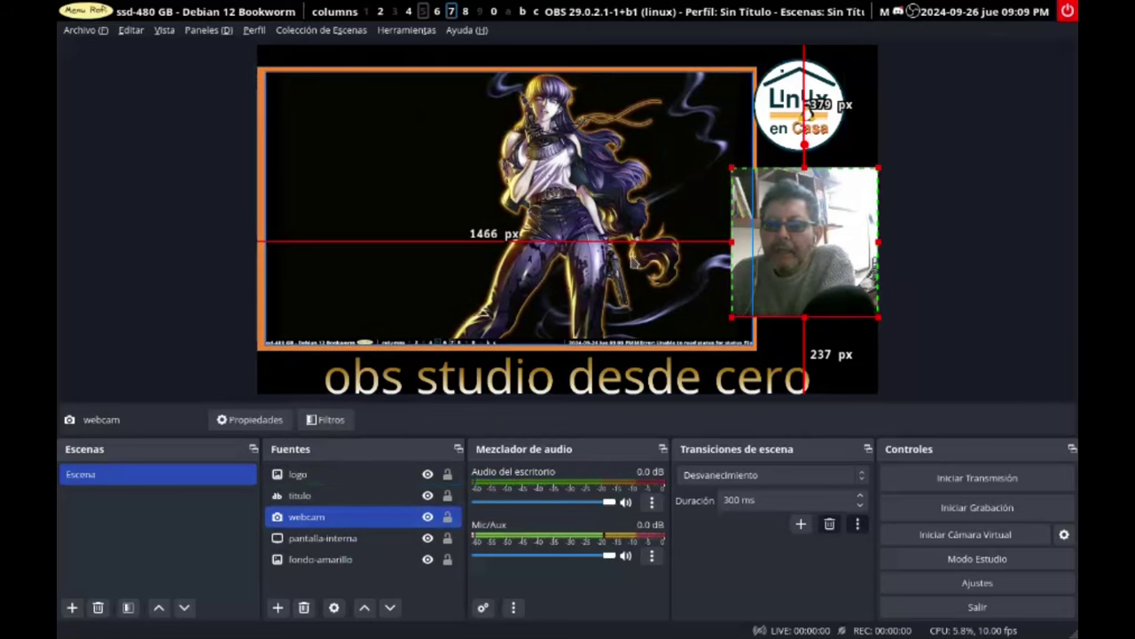
Step: Add a new V4L2 video capture device source named web-2
left_click(278, 608)
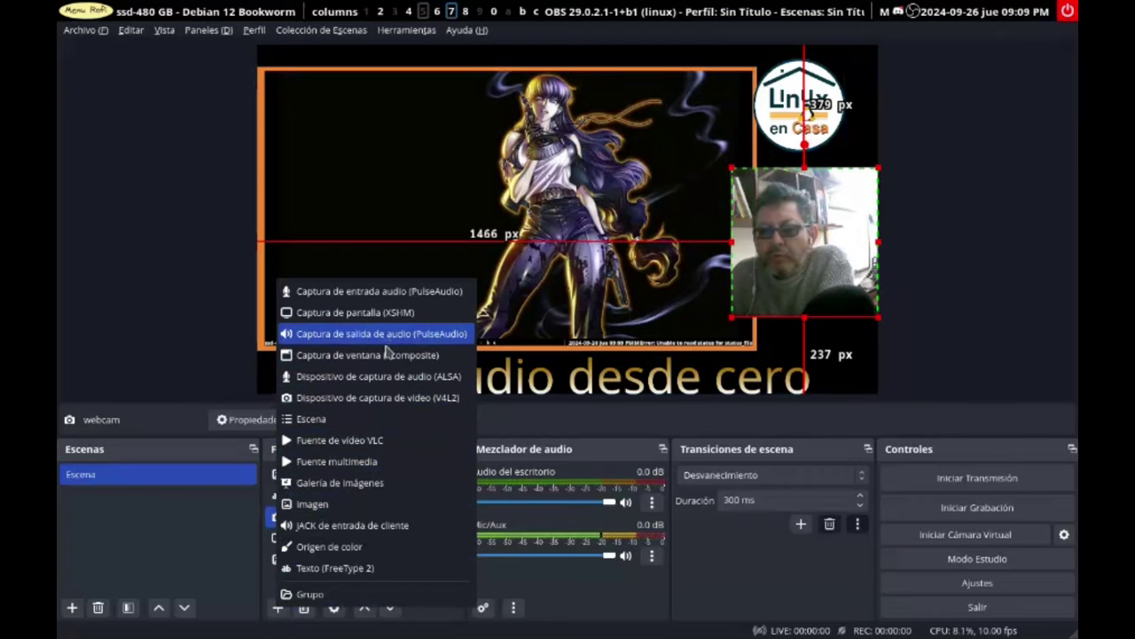
left_click(378, 399)
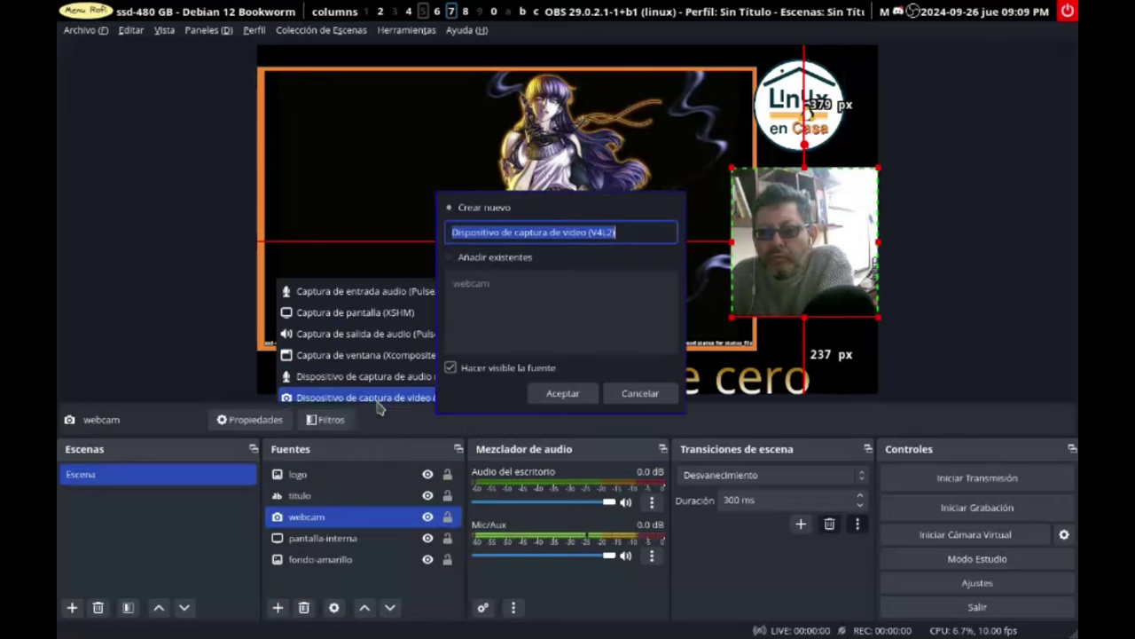
left_click(631, 231)
left_click_drag(631, 231, 439, 232)
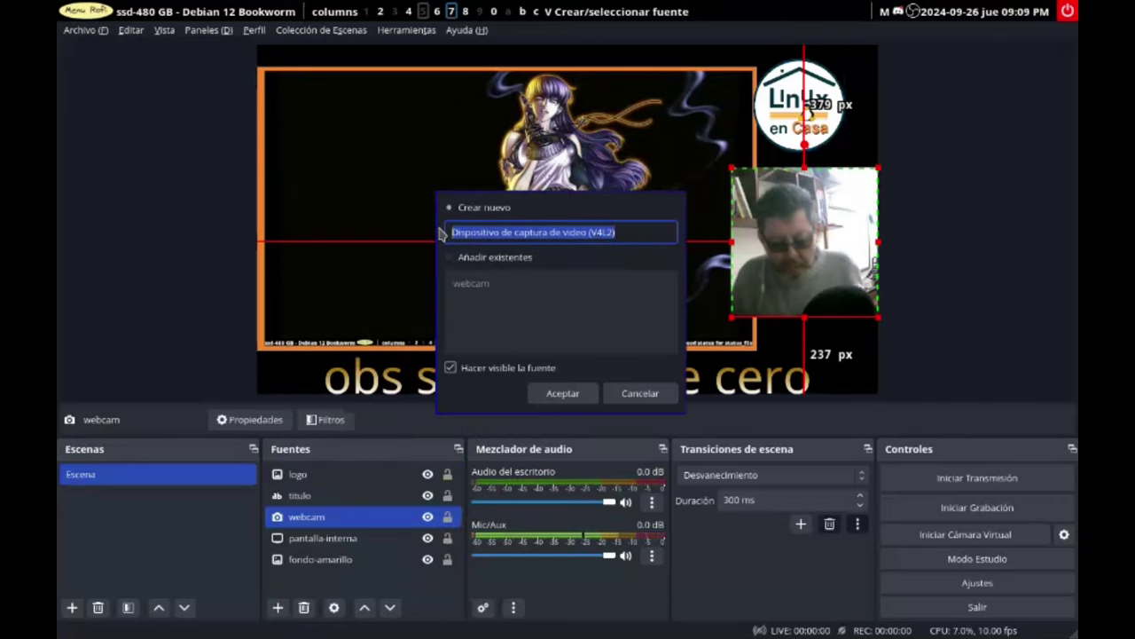
type("web-2")
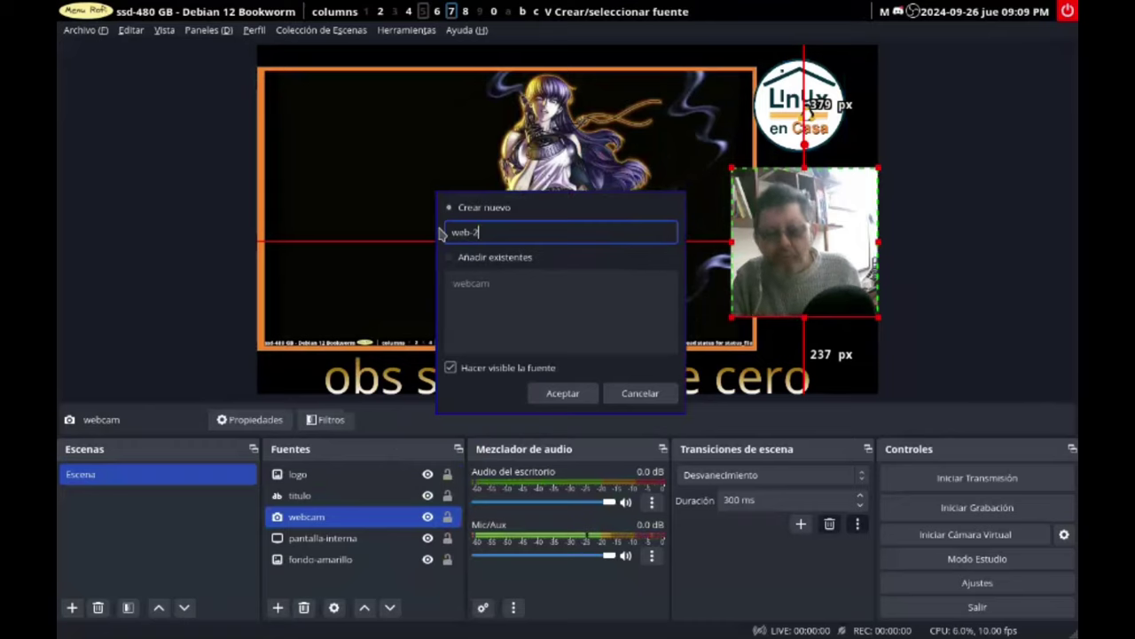
key("Return")
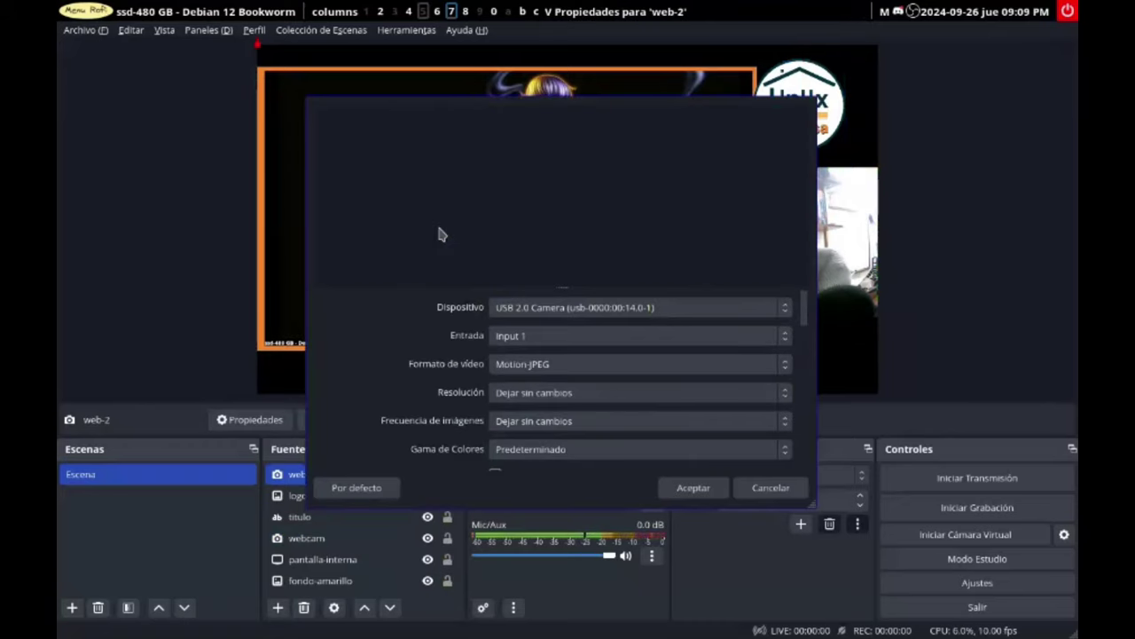
Step: Assign the device USB2.0 Camera: USB2.0 Camera to web-2, accept, and move it about 581 px from the canvas's left edge and 60 px from its top
left_click(580, 312)
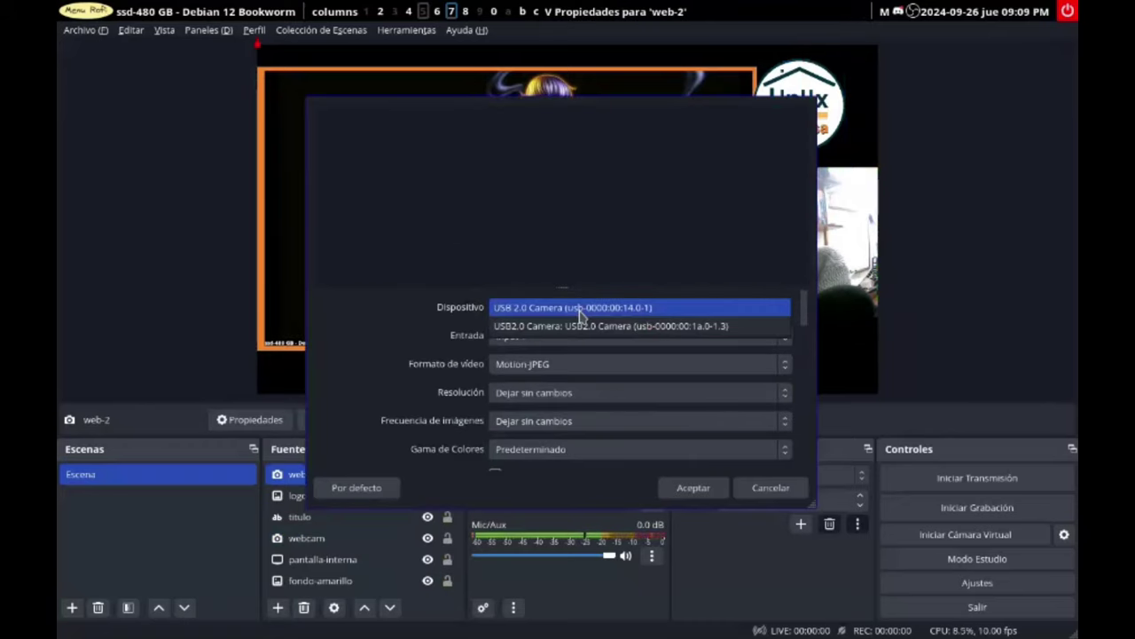
left_click(580, 310)
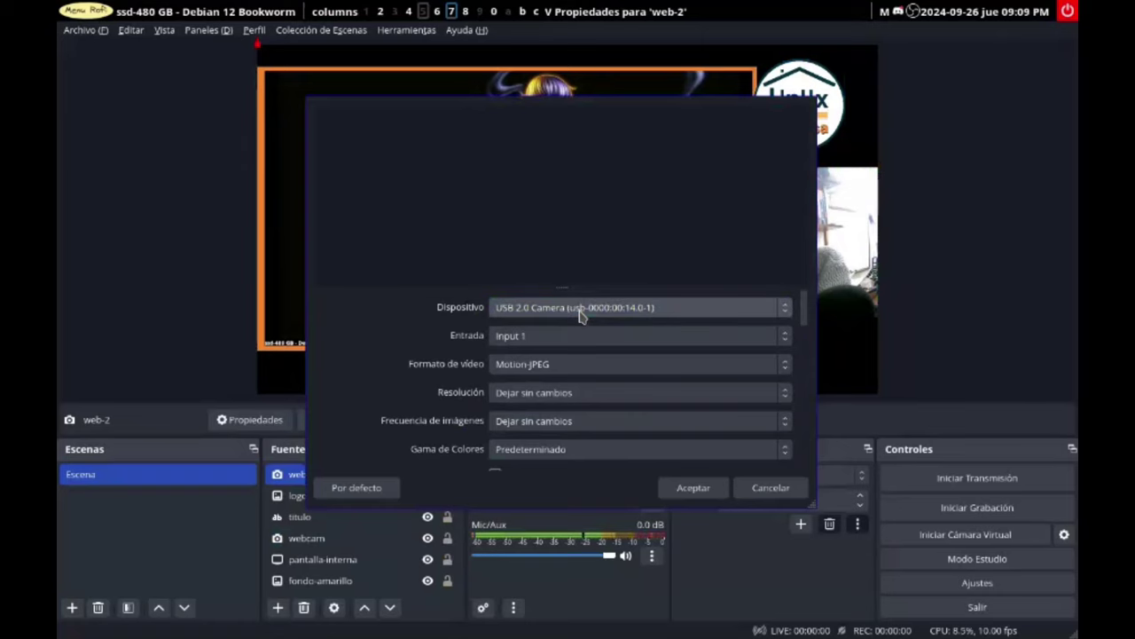
left_click(581, 313)
left_click(581, 334)
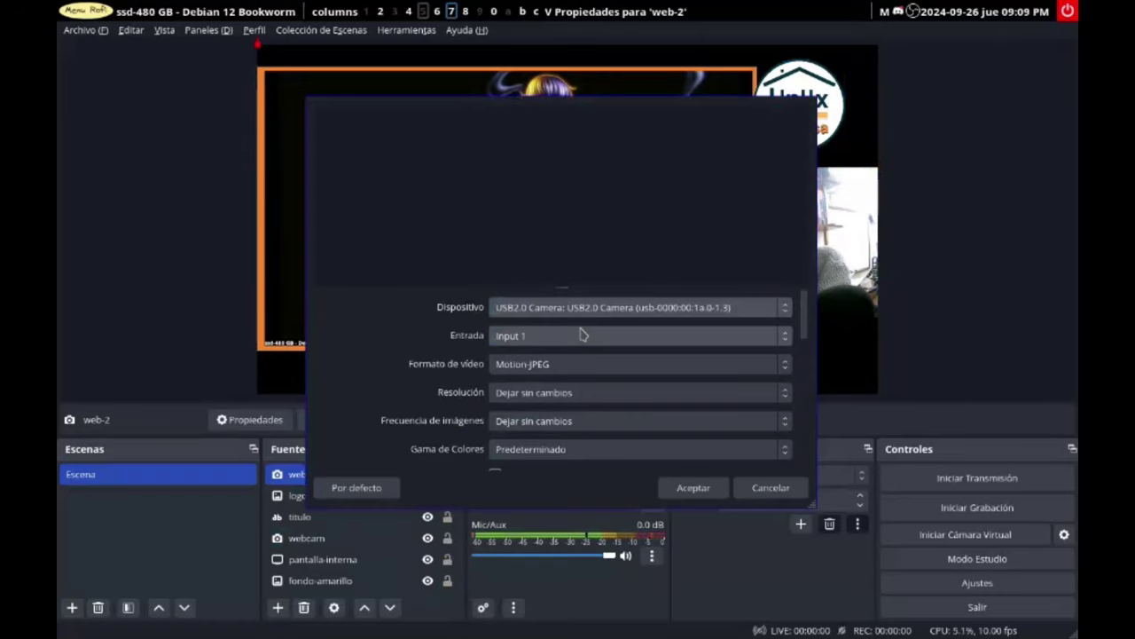
left_click(692, 488)
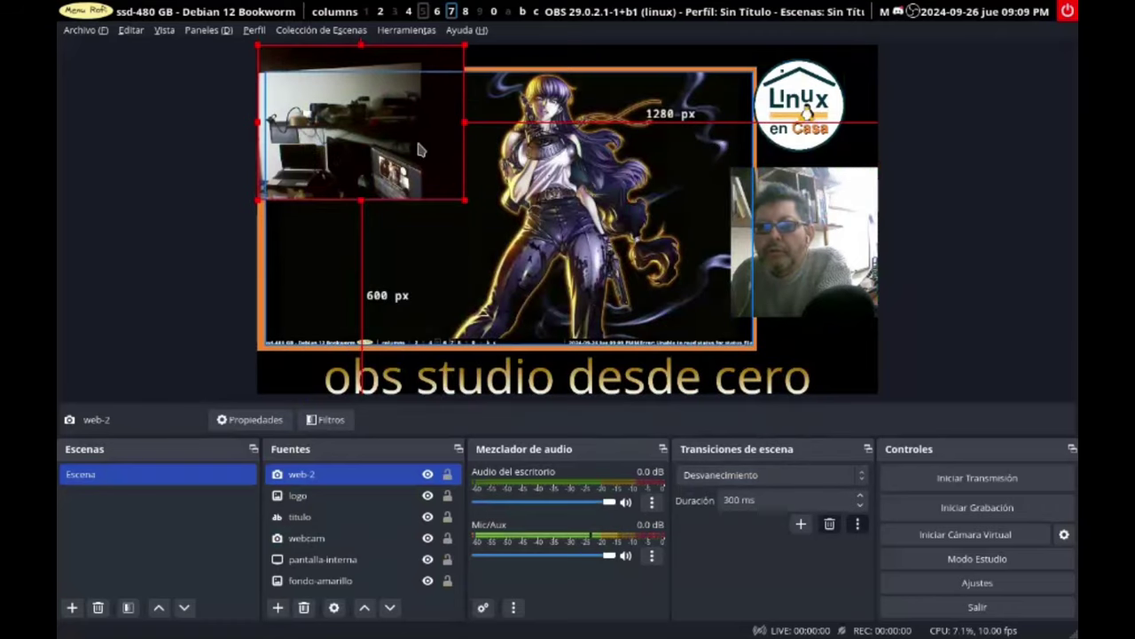
left_click_drag(420, 150, 548, 198)
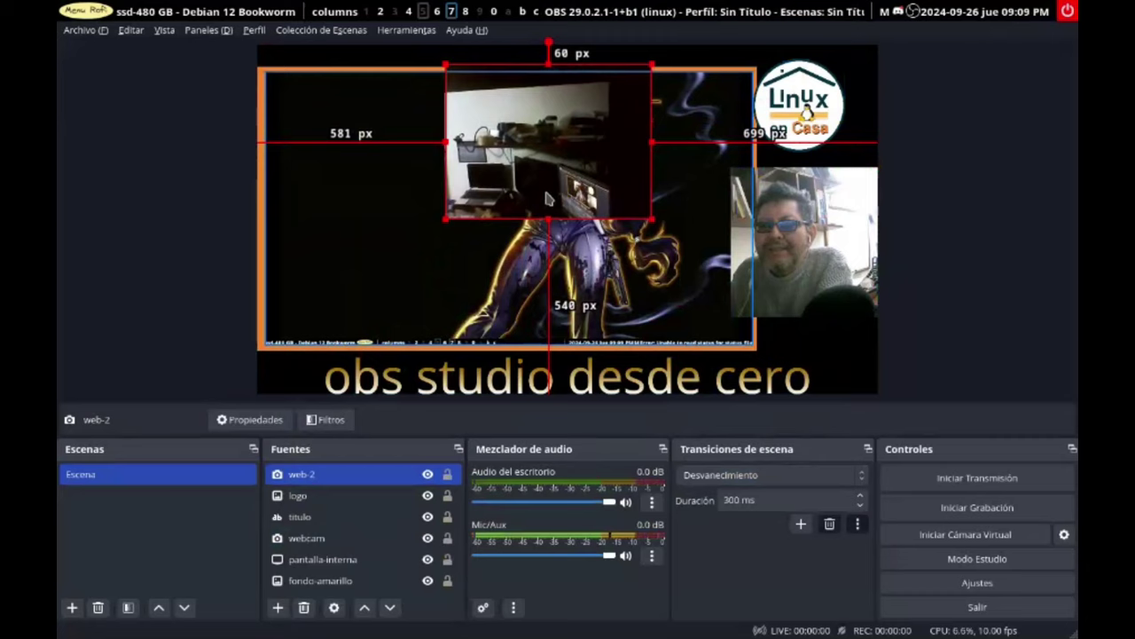
Step: Set web-2 to 640x480 at 10.00 frames per second, accept, and move it about 344 px from the canvas's left edge and 128 px from its top
left_click(333, 609)
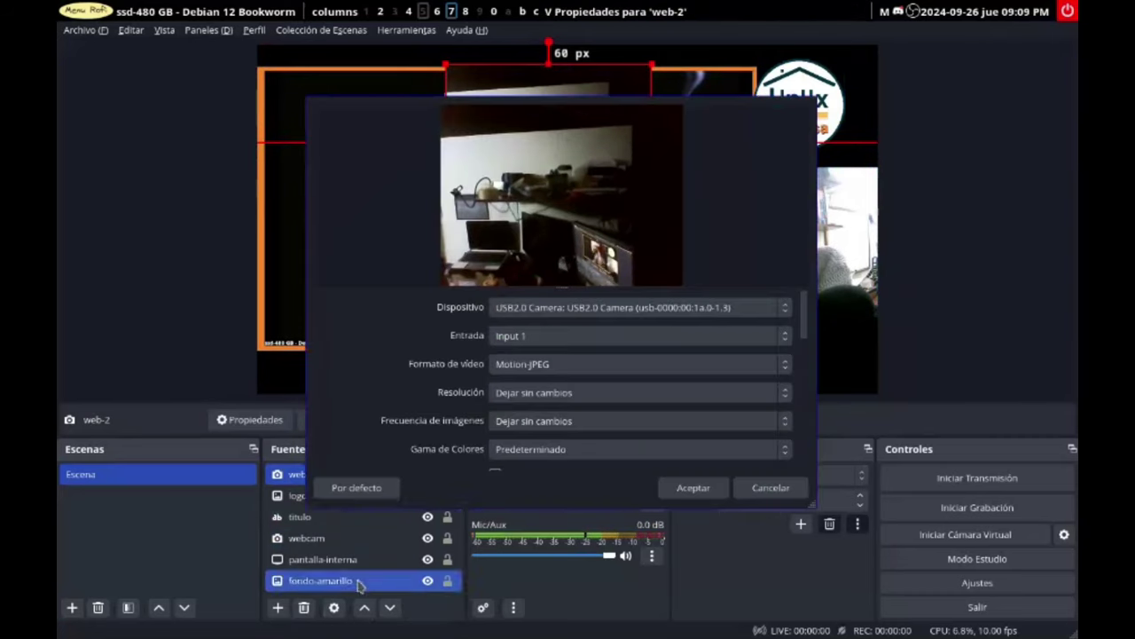
left_click(544, 395)
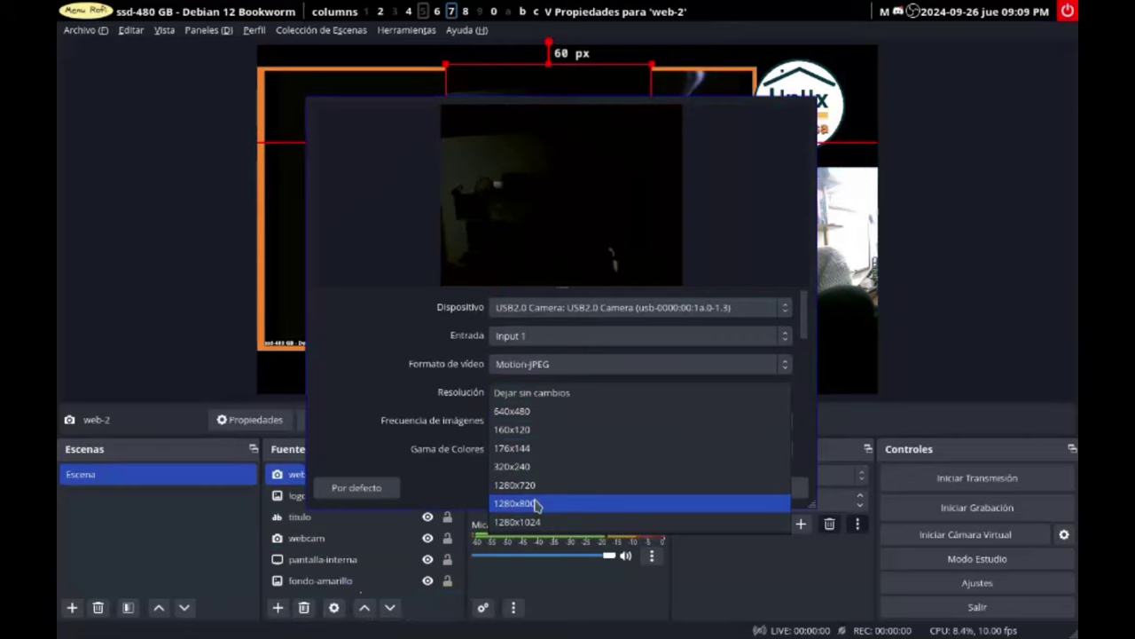
left_click(568, 414)
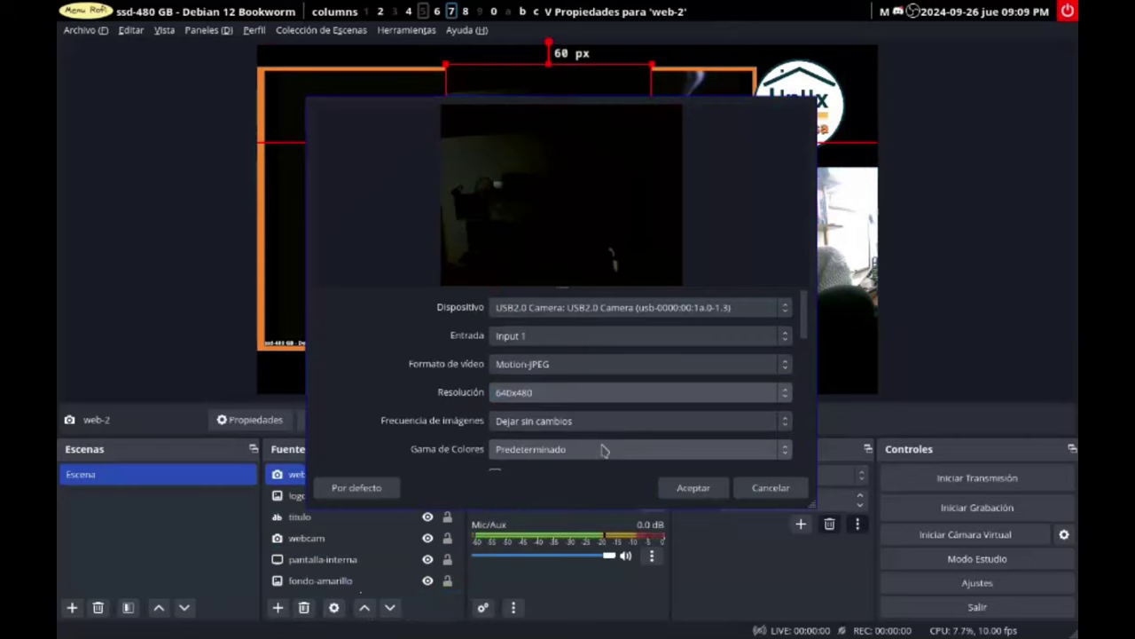
left_click(585, 422)
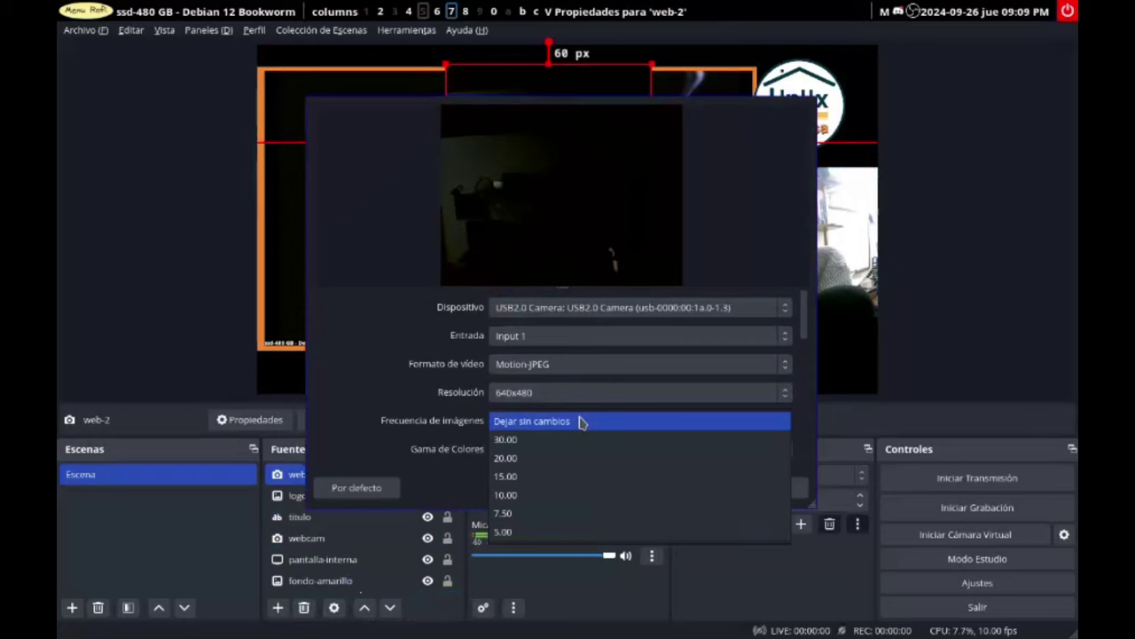
left_click(558, 502)
left_click(690, 489)
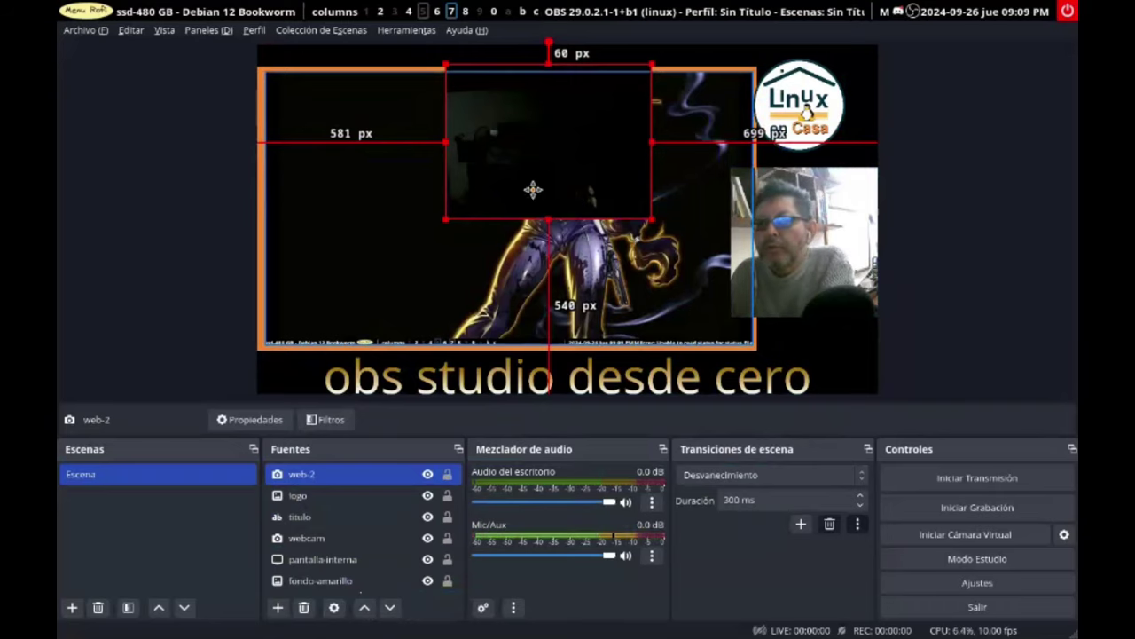
left_click_drag(533, 187, 467, 203)
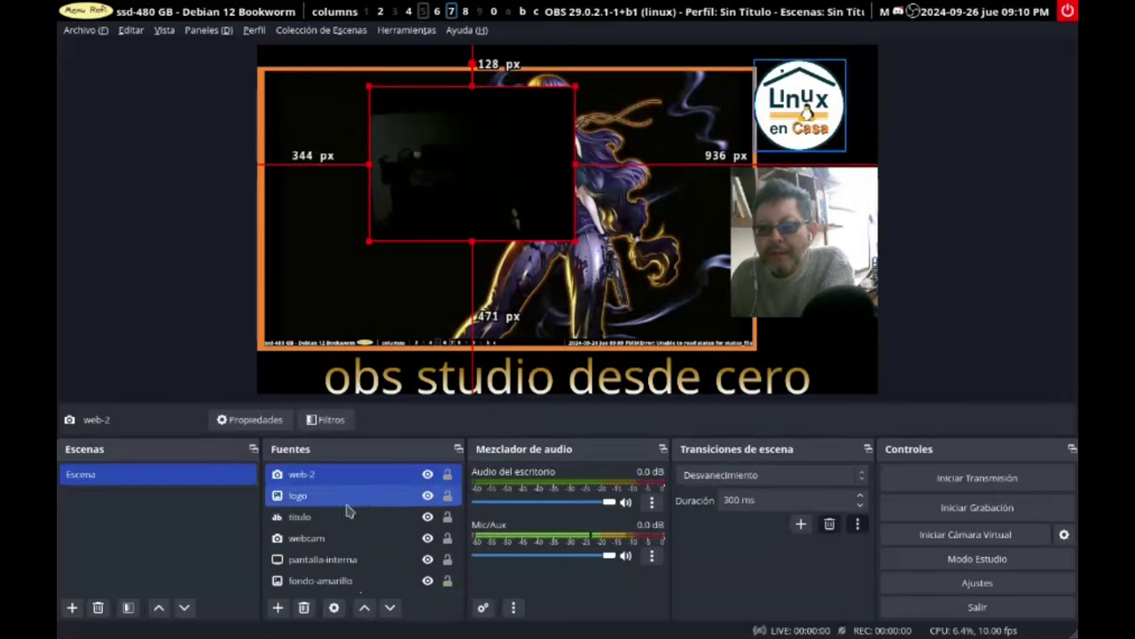
left_click(306, 582, "ctrl")
left_click(297, 586, "ctrl")
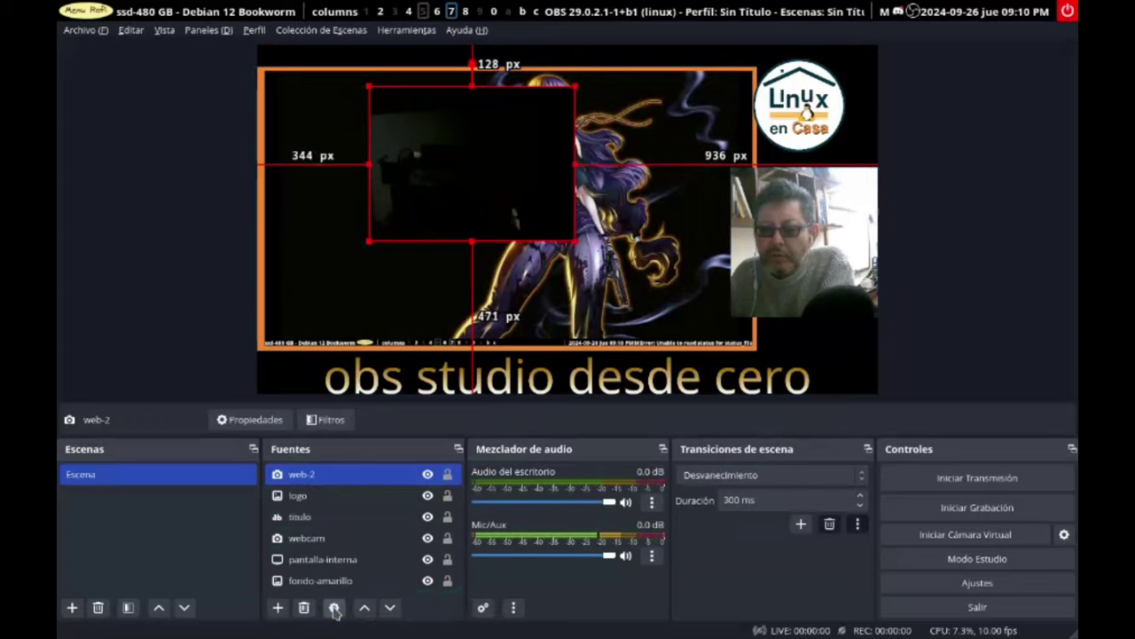
Step: Set the web-2 source's resolution to 1280x720 and accept its properties
left_click(333, 608)
left_click(561, 396)
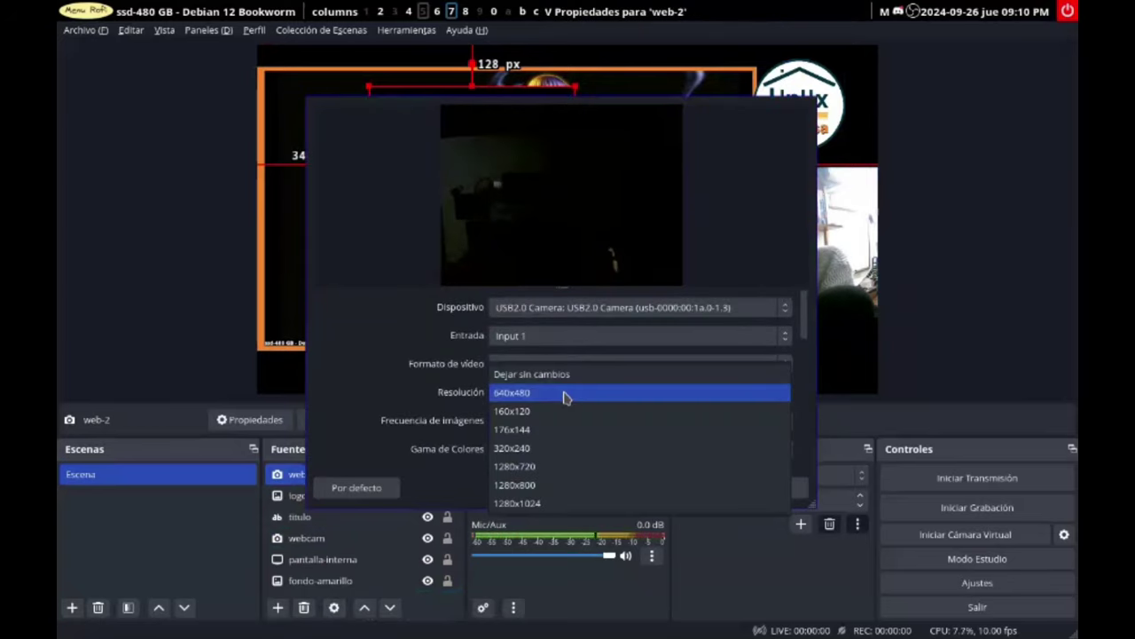
left_click(585, 466)
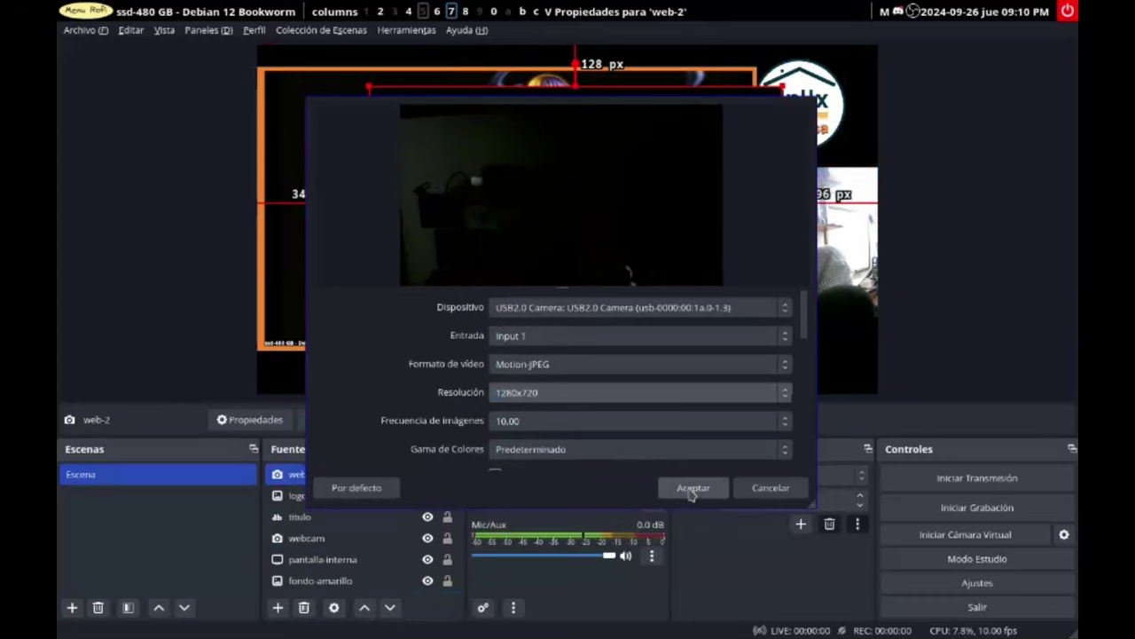
left_click(691, 489)
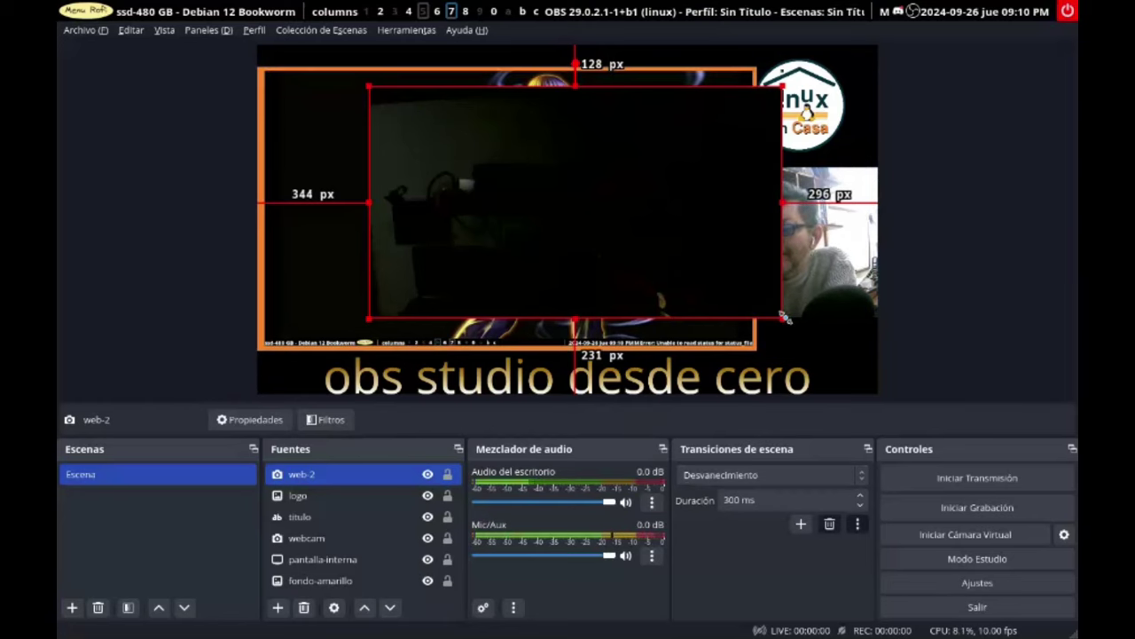
Step: Shrink the web-2 source to about half its size and move it to the canvas's left edge, about 88 px from the top
left_click_drag(785, 318, 559, 195)
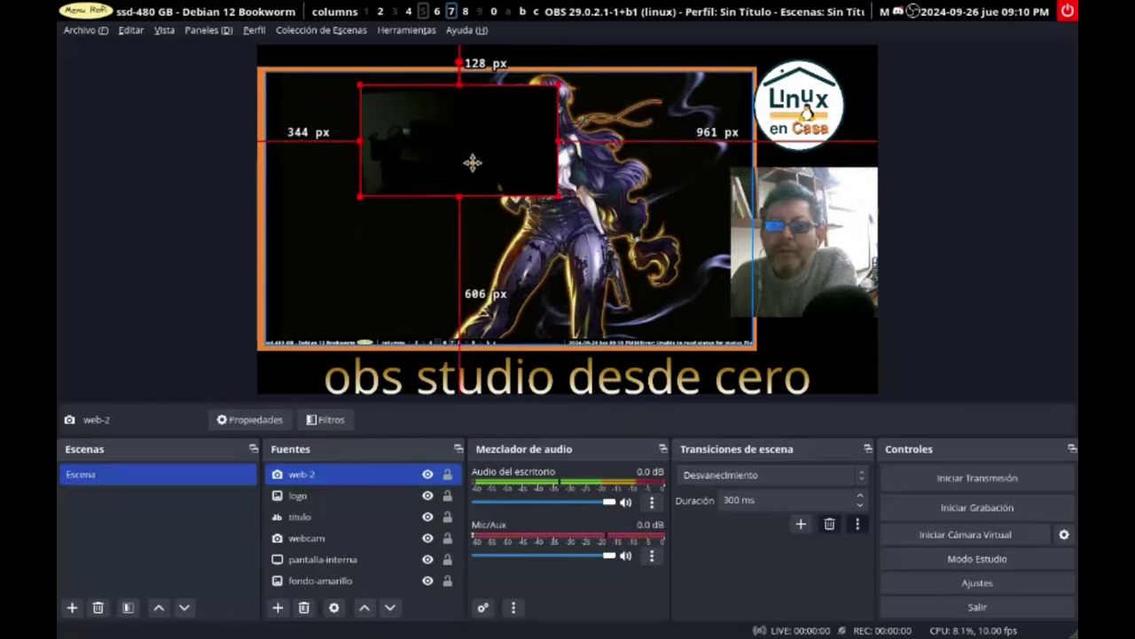
left_click_drag(472, 162, 398, 158)
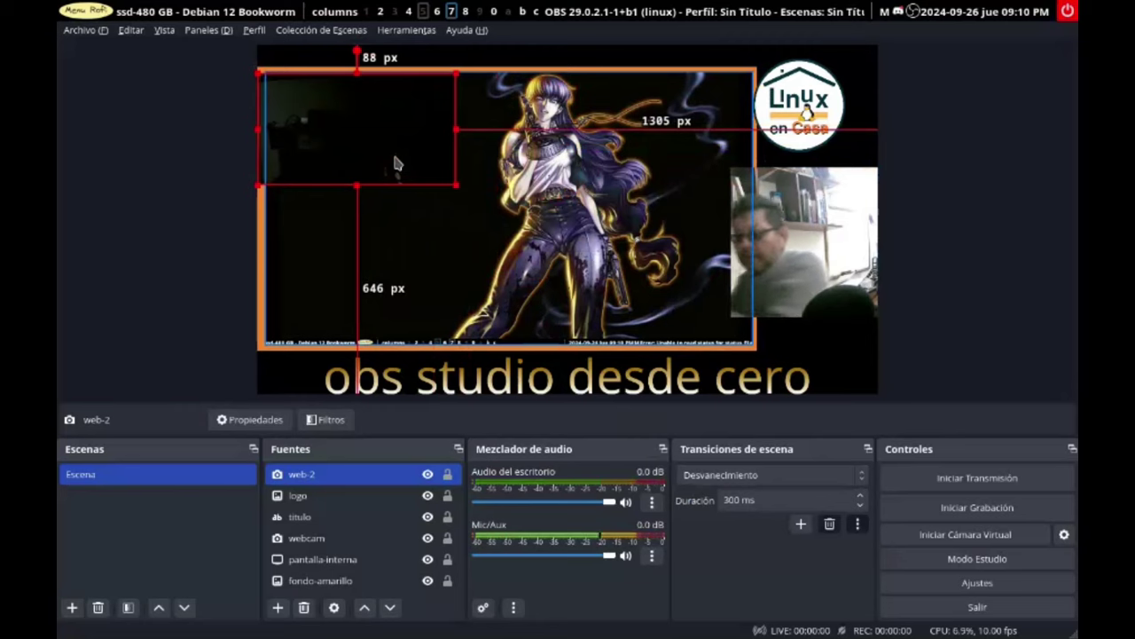
Step: Add a new V4L2 video capture device source named hdmi
left_click(277, 609)
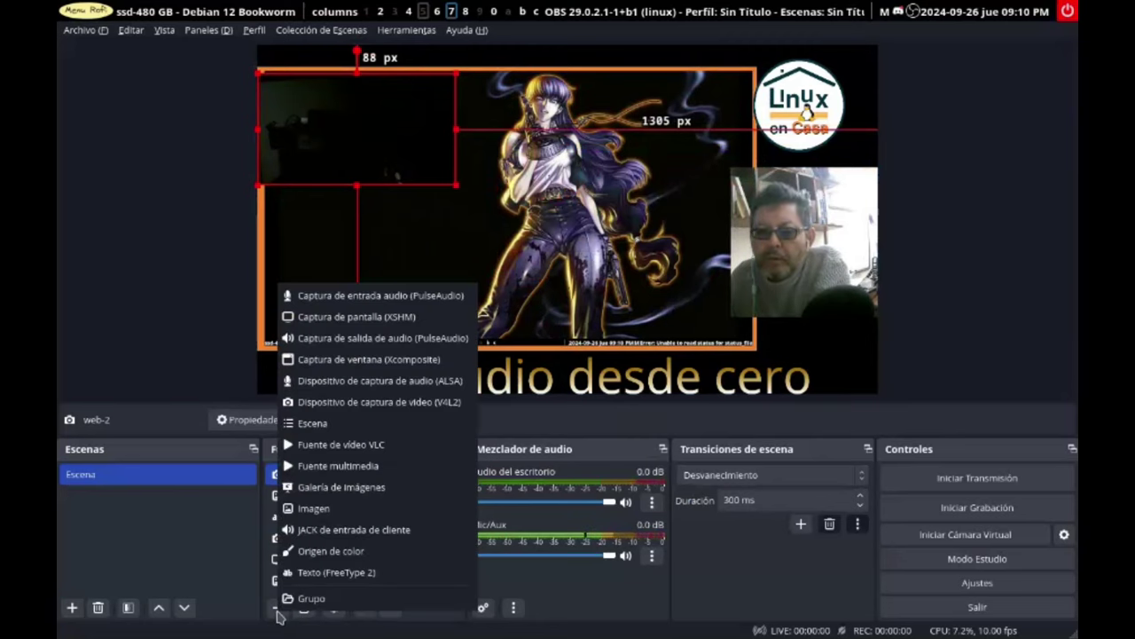
left_click(350, 406)
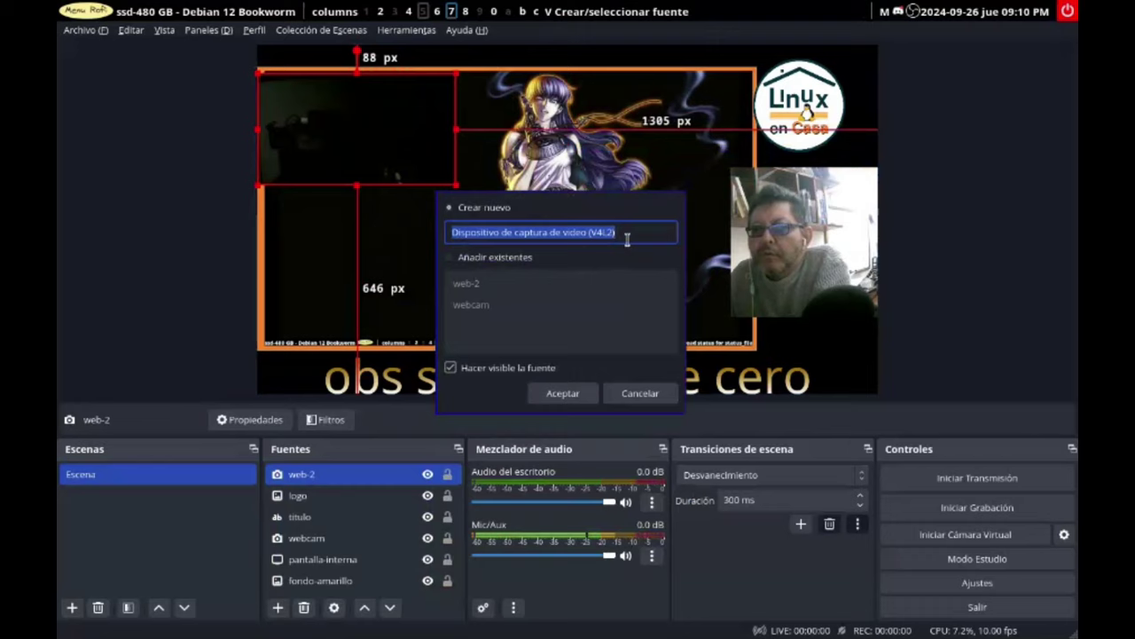
type("h")
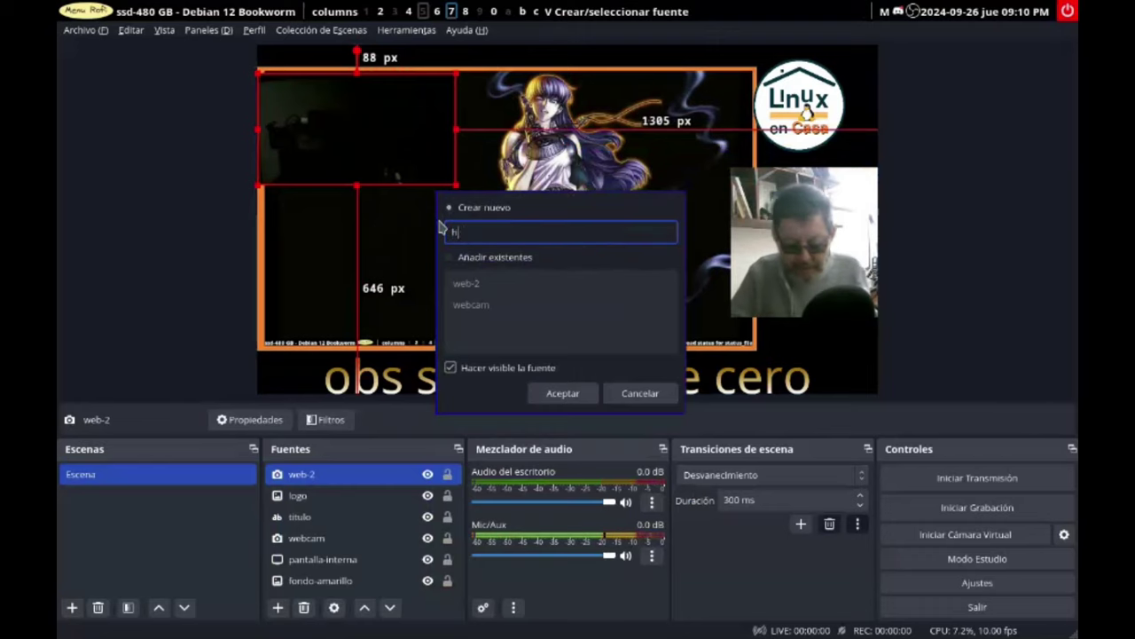
type("dmi")
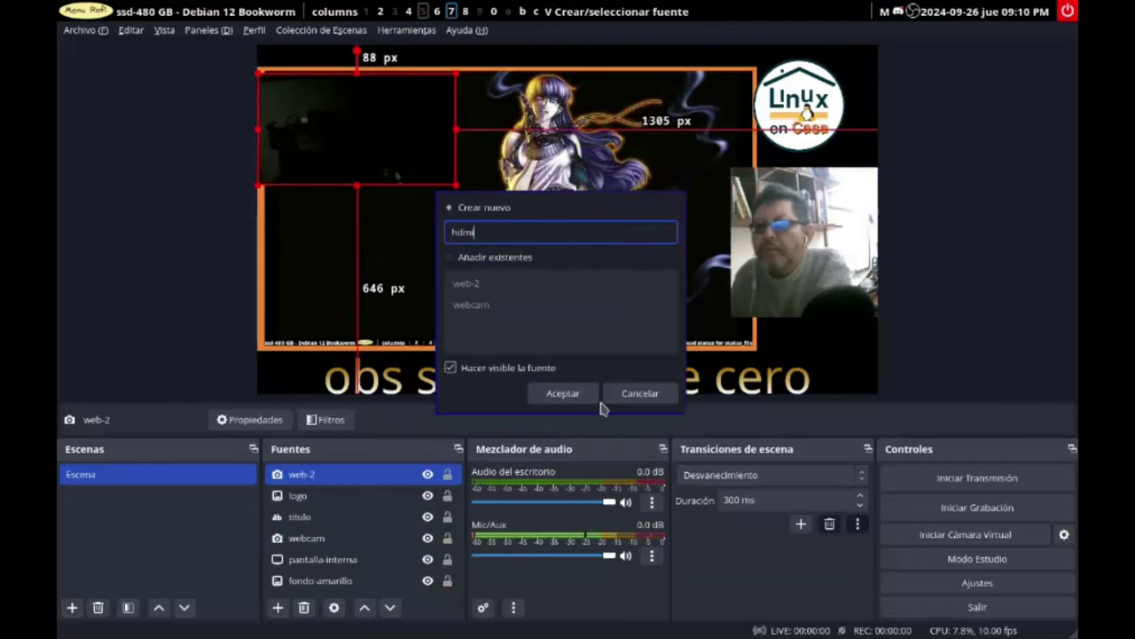
left_click(574, 393)
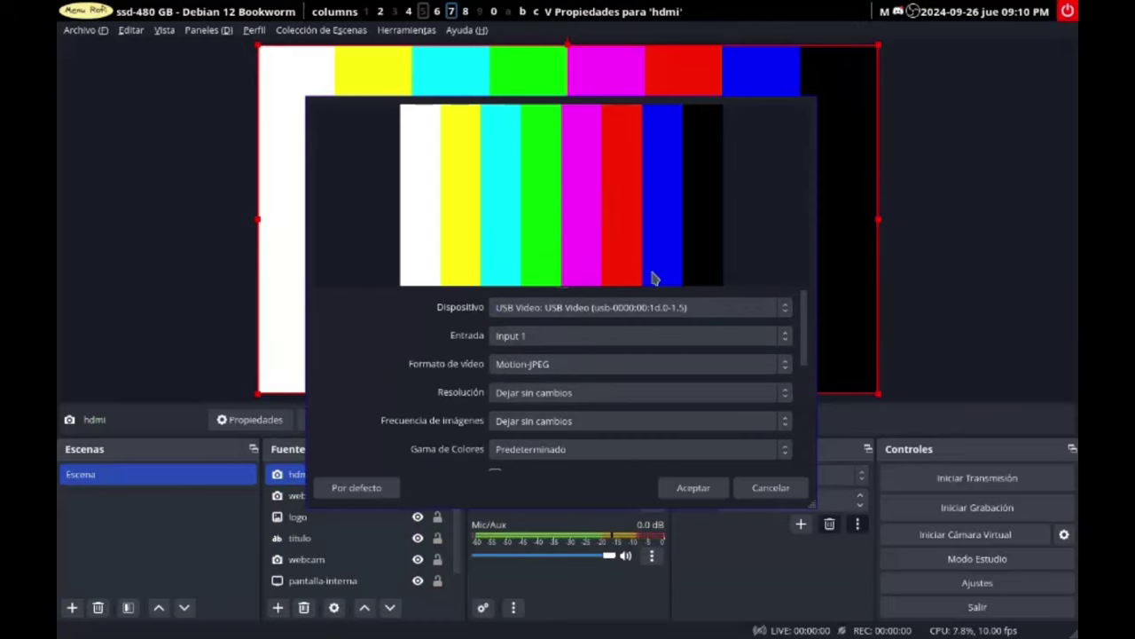
Step: Set the hdmi source's resolution to 1360x768 and its frame rate to 10.00, and accept its properties
left_click(552, 395)
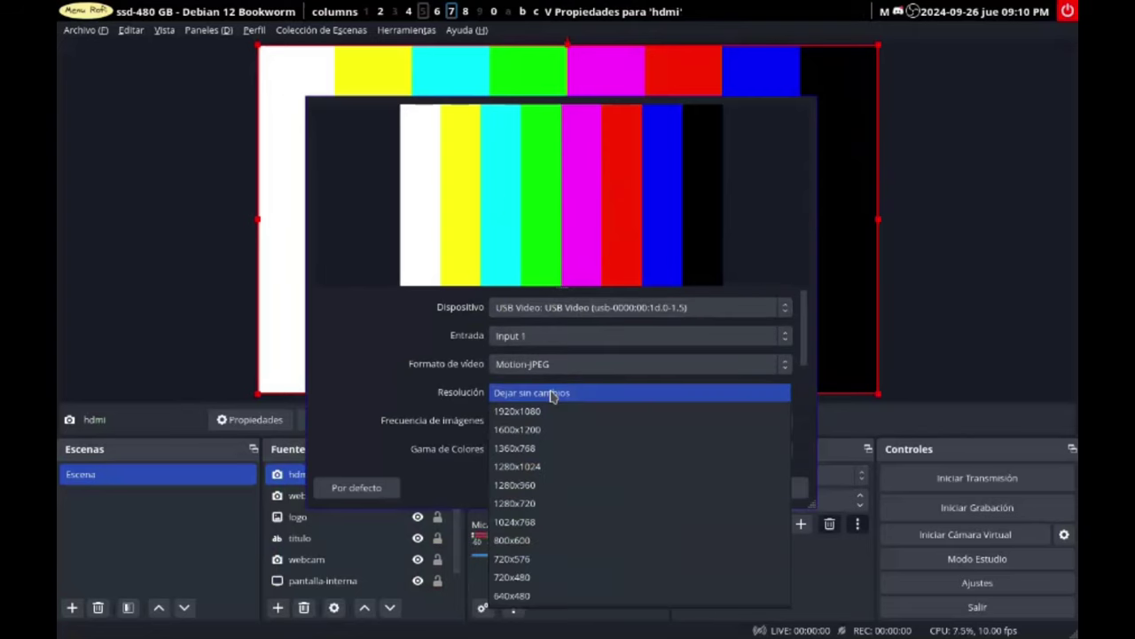
left_click(544, 450)
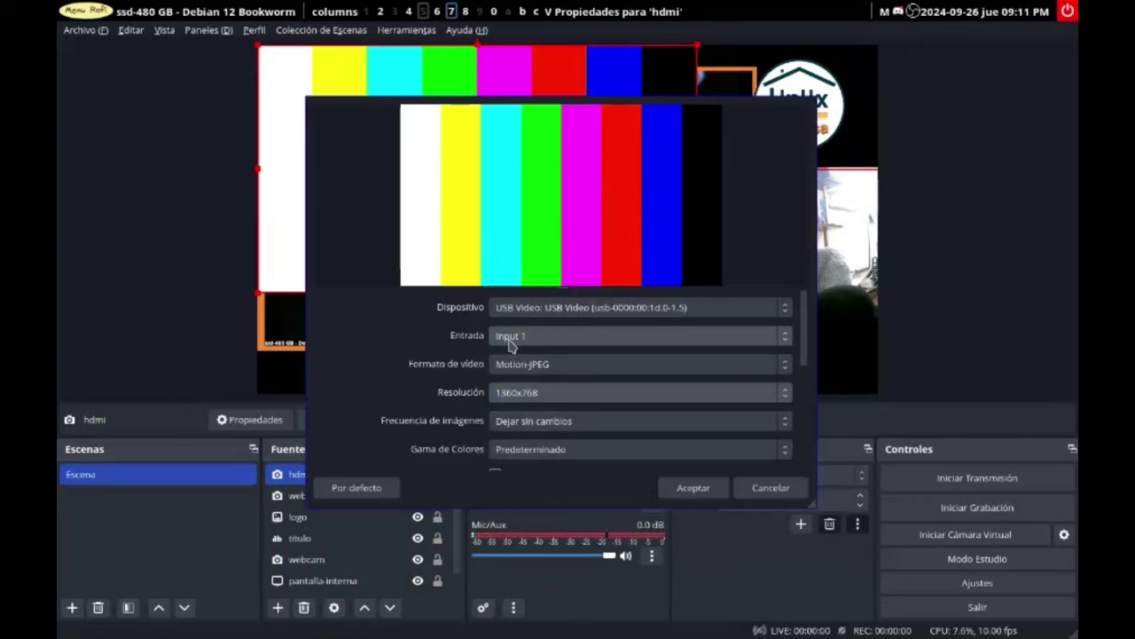
left_click(529, 423)
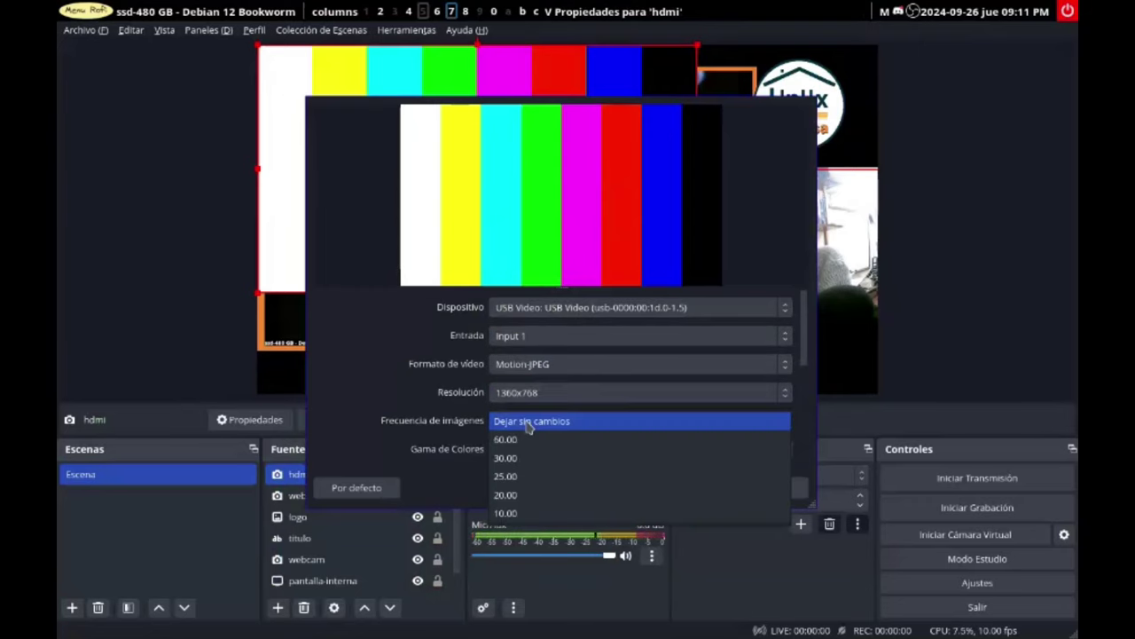
left_click(528, 512)
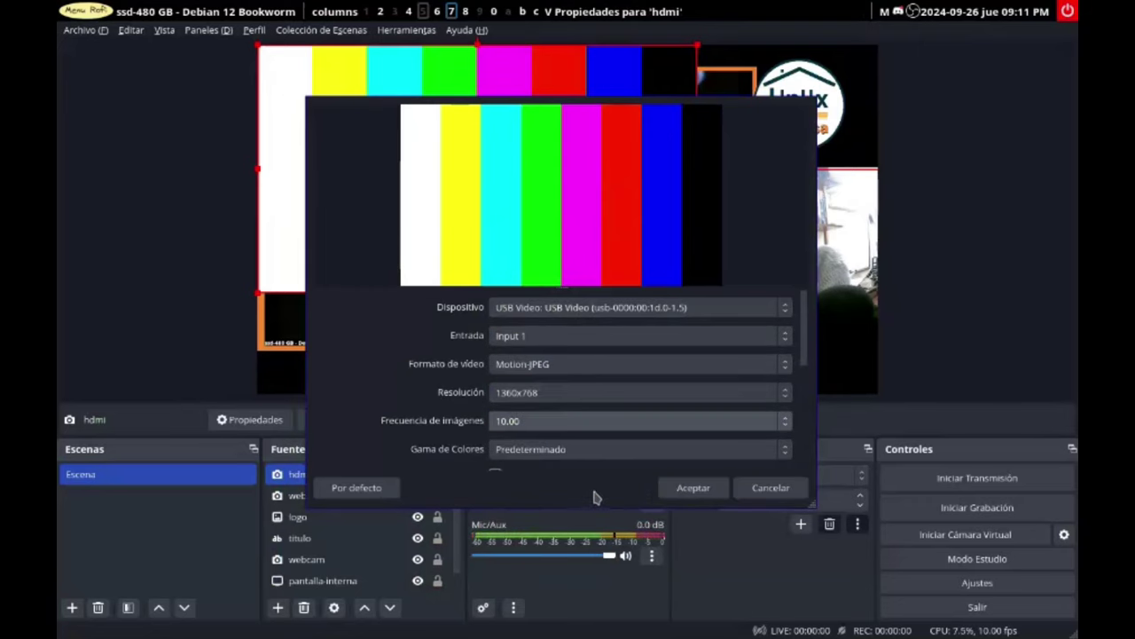
left_click(690, 490)
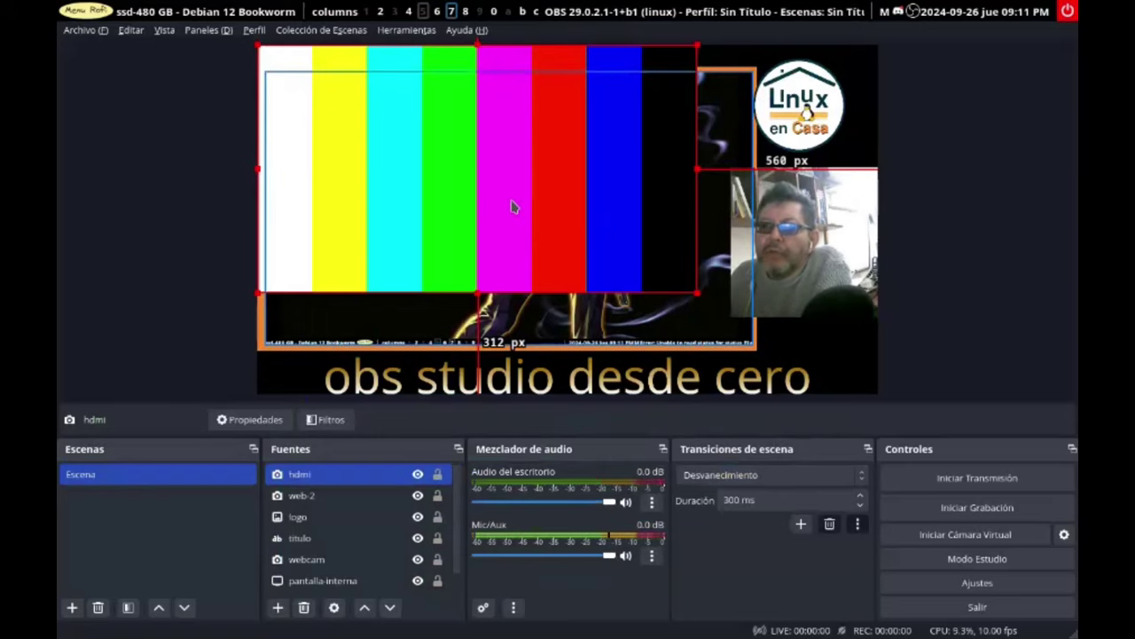
Step: Lower the hdmi source on the canvas, and shrink pantalla-interna to about half its width, moving it to the right of web-2
mouse_move(512, 206)
left_mouse_down()
mouse_move(532, 241)
mouse_move(533, 320)
left_mouse_up()
left_click(444, 144)
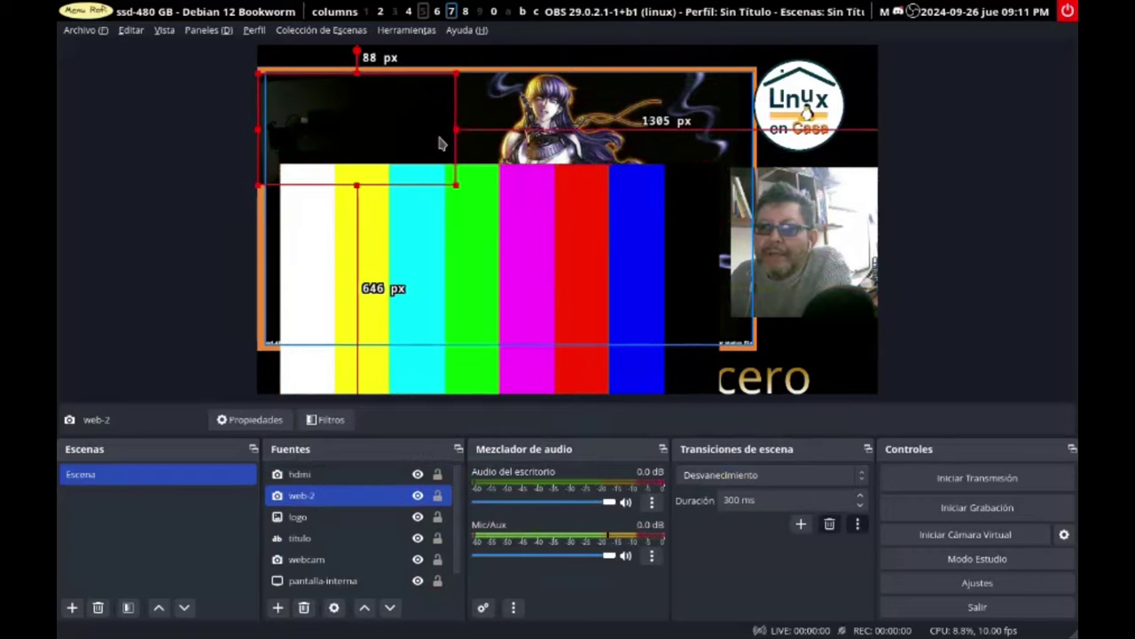
left_click(747, 342)
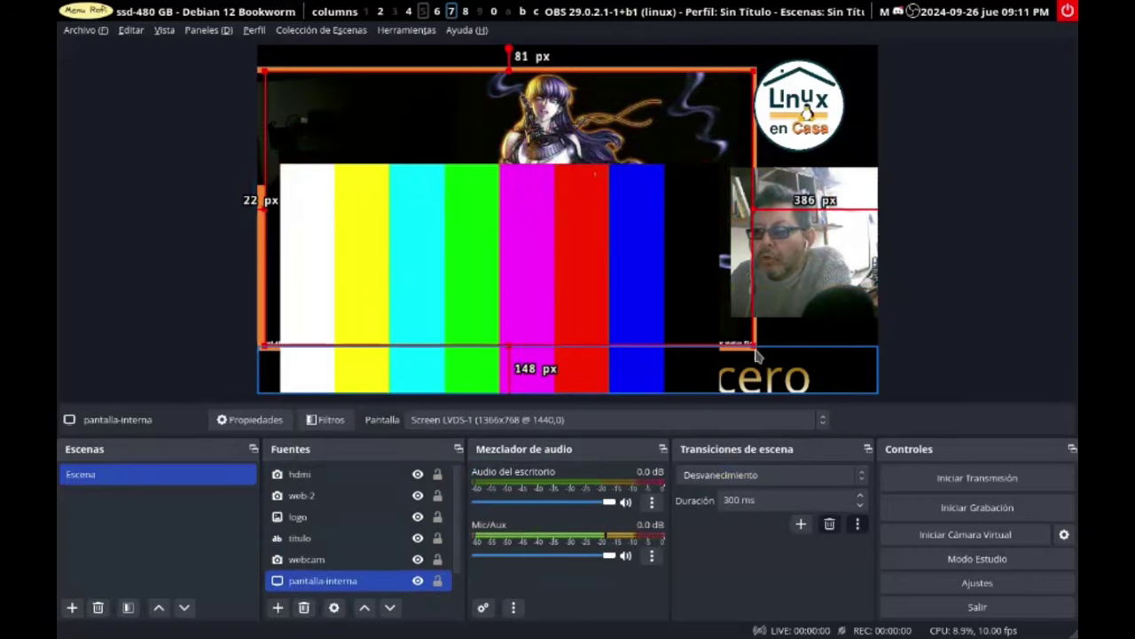
left_click_drag(747, 342, 533, 198)
left_click_drag(499, 137, 713, 137)
Step: Shrink the hdmi source slightly and move it about 38 px from the canvas's left edge and 311 px from its top
left_click(563, 299)
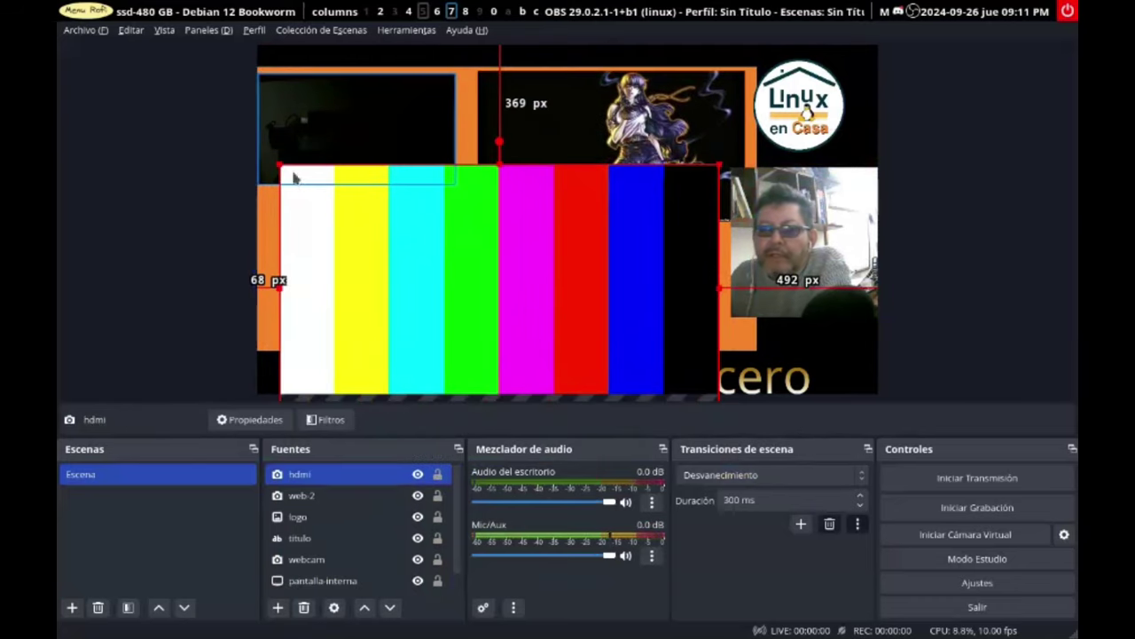
left_click_drag(276, 163, 339, 195)
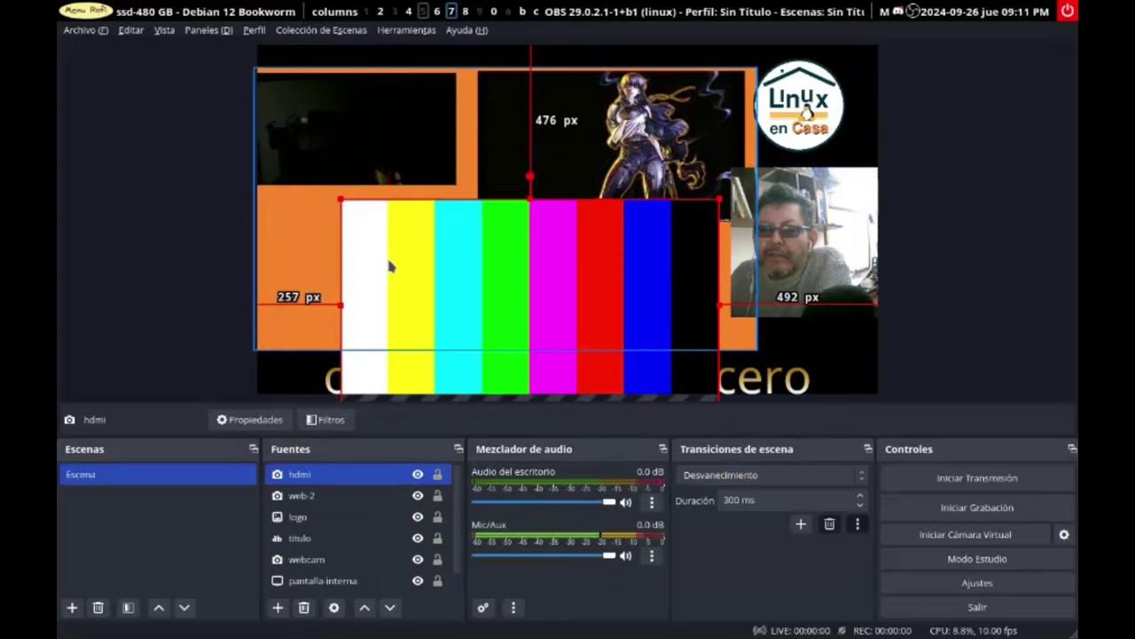
left_click_drag(386, 255, 295, 219)
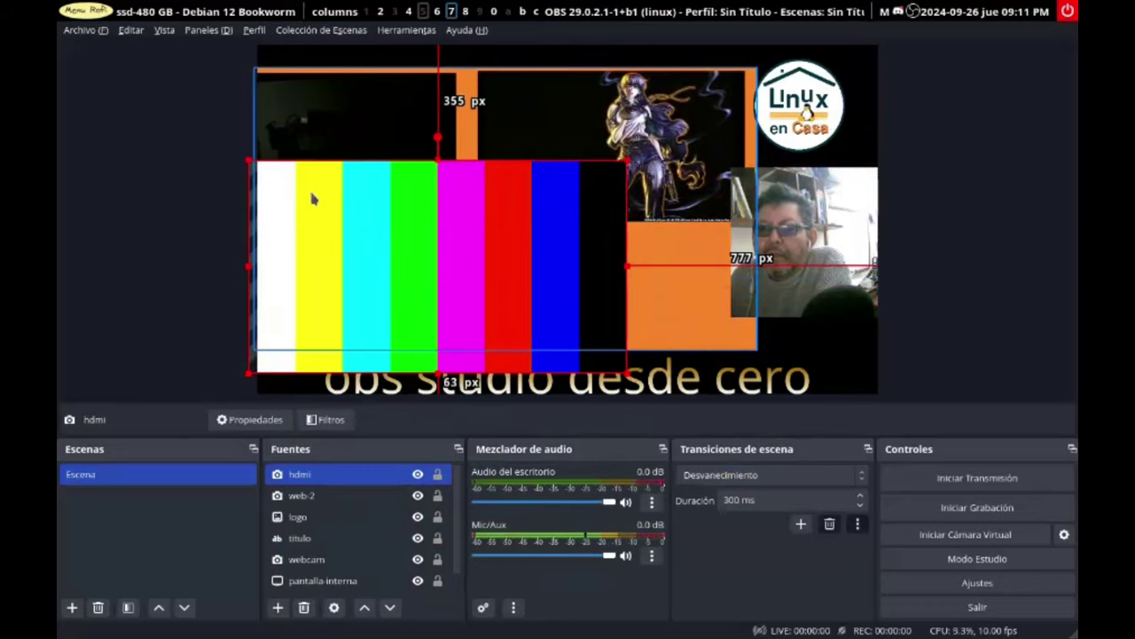
left_click(318, 120)
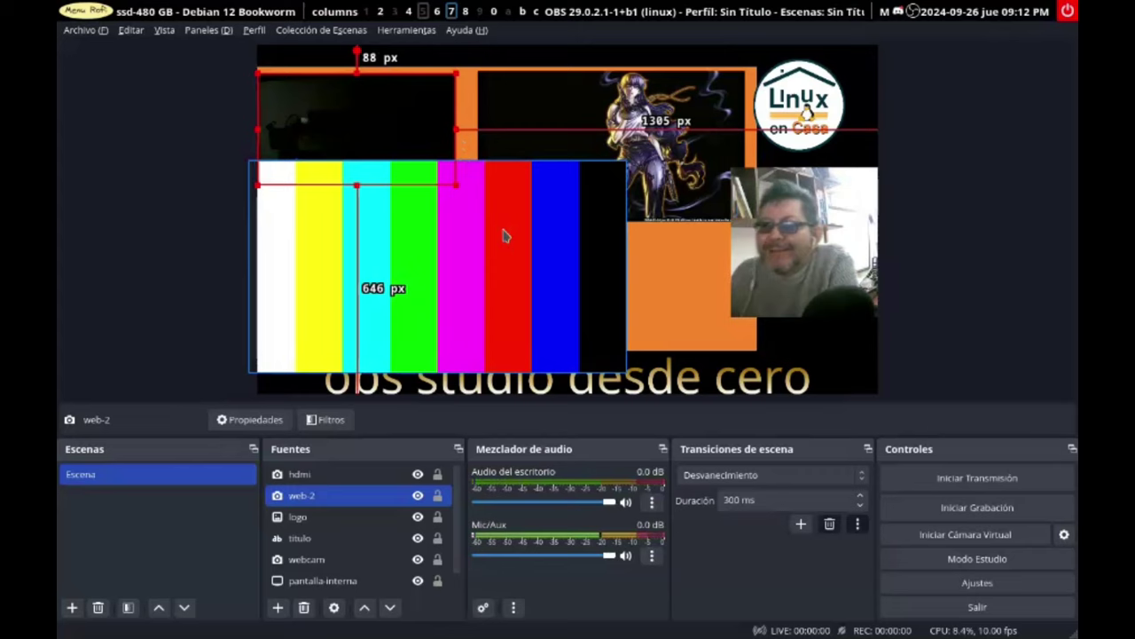
left_click_drag(520, 250, 539, 227)
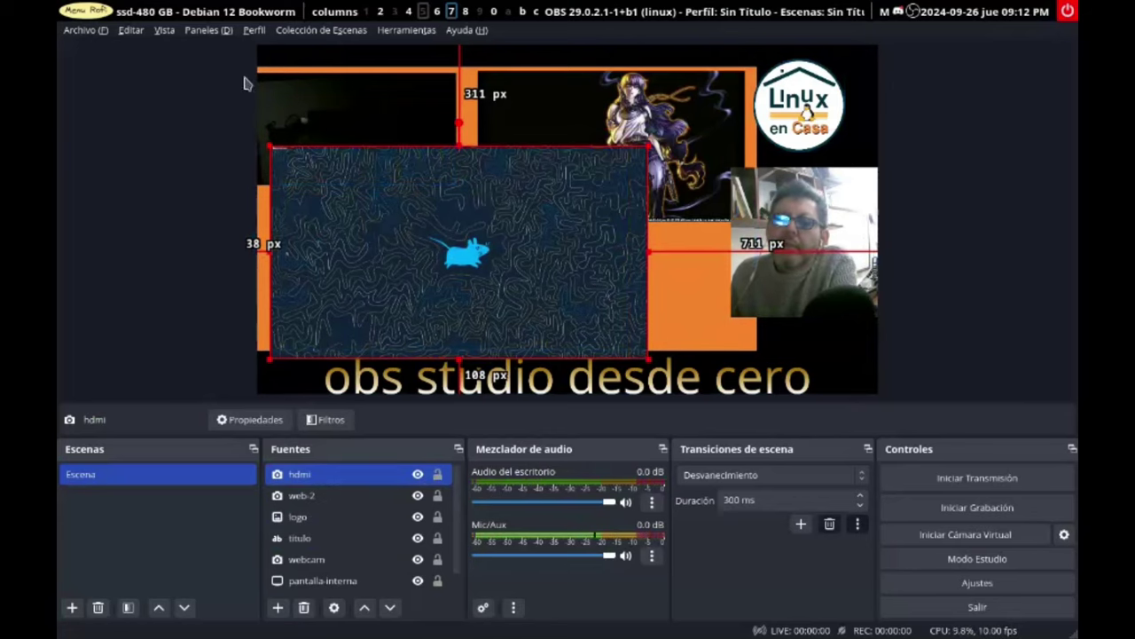
Step: Check the canvas and output resolutions and the common FPS value in the video settings
left_click(88, 32)
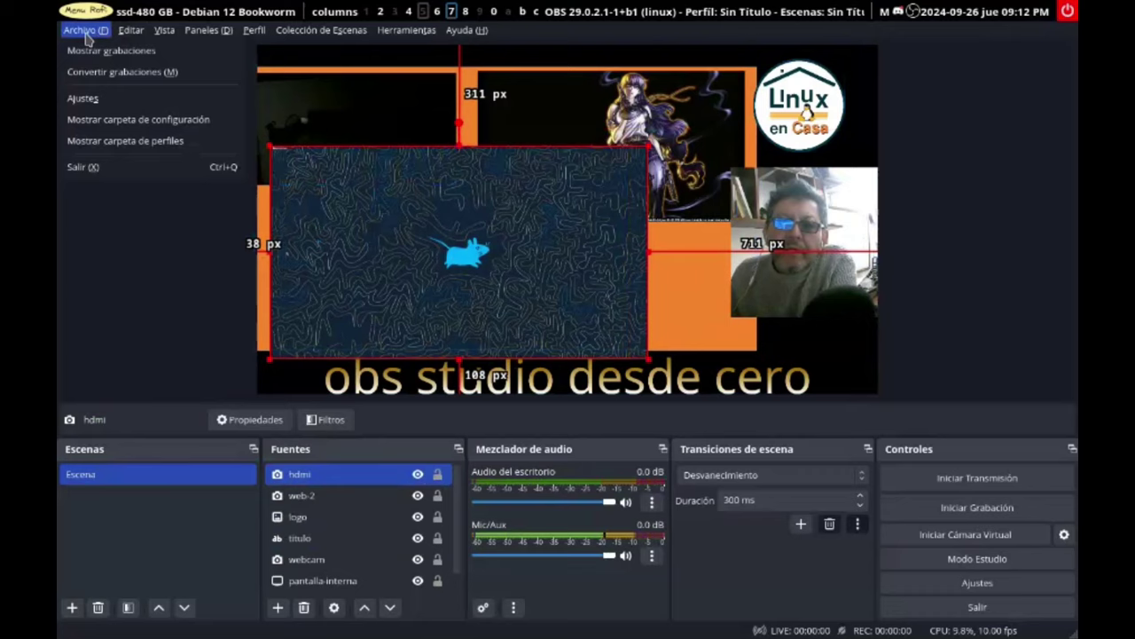
left_click(98, 104)
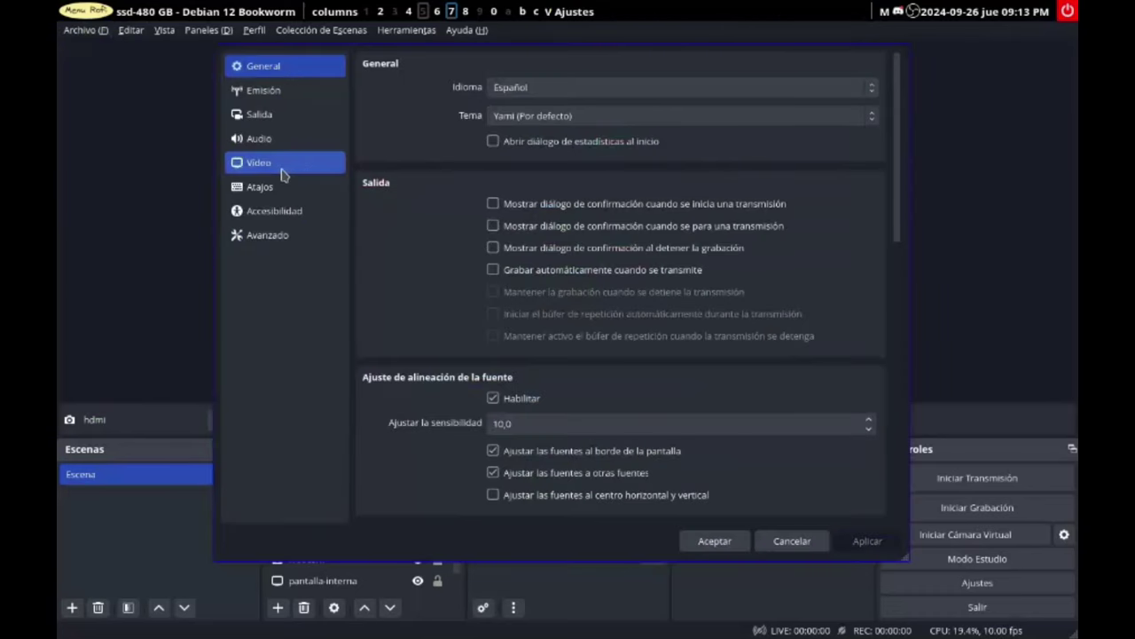
left_click(281, 170)
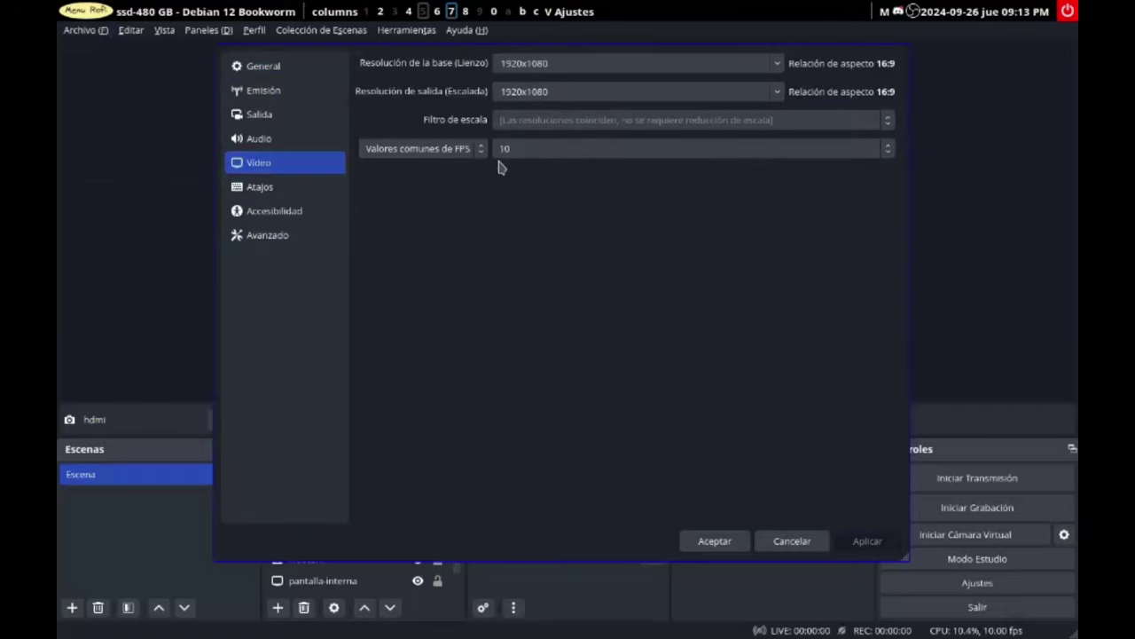
left_click(786, 542)
Step: Shrink the hdmi source further and place it at the canvas's left edge, about 367 px from the top
left_click(770, 230)
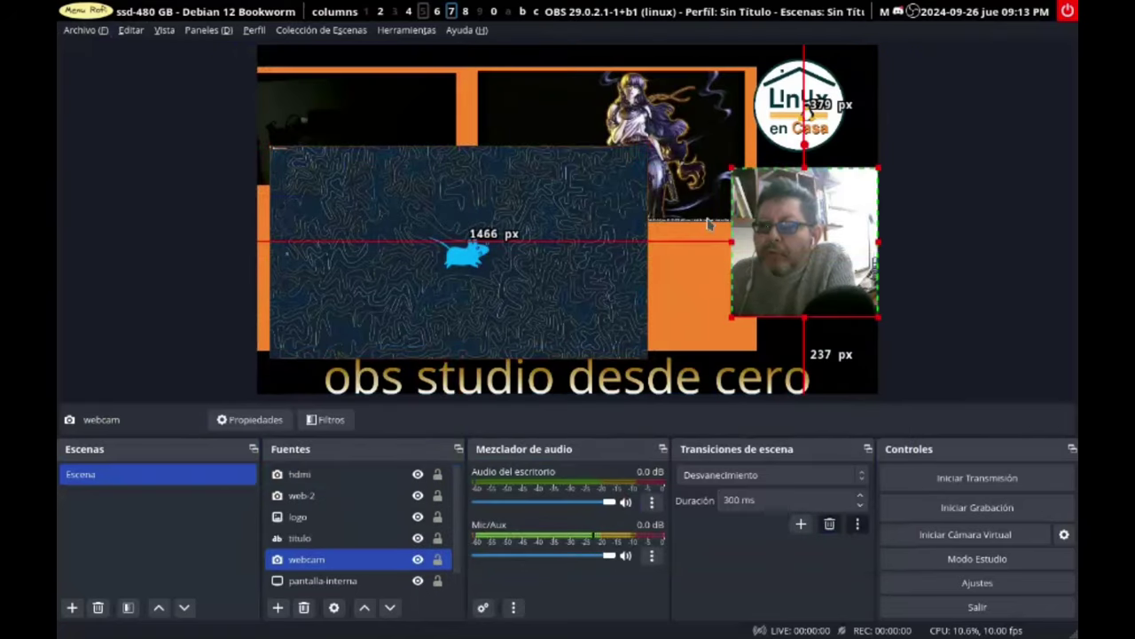
left_click(363, 215)
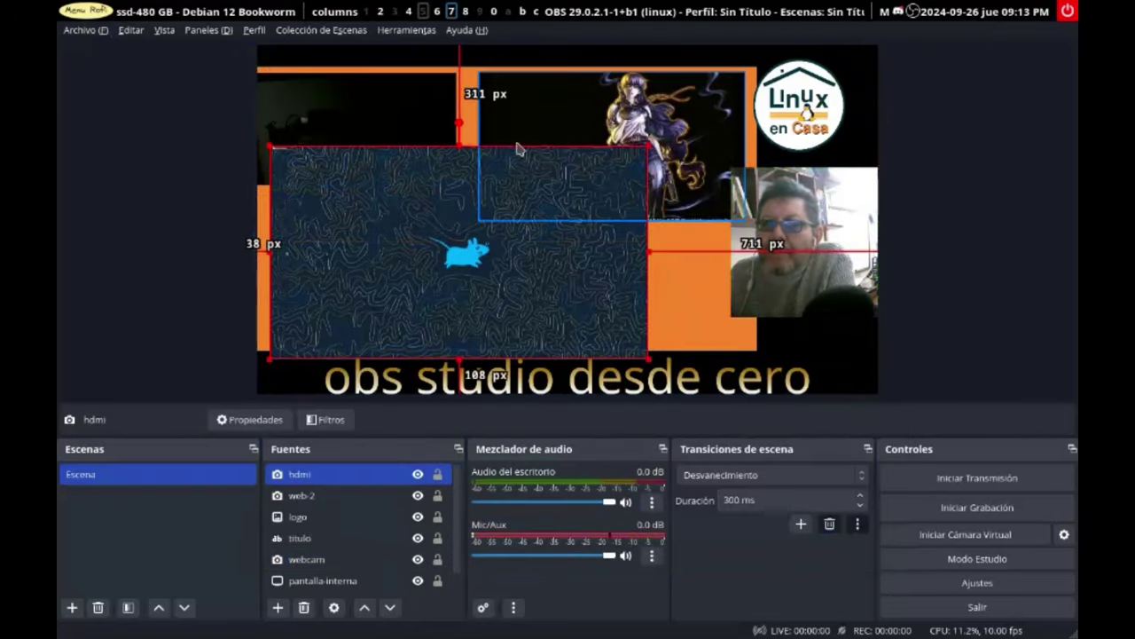
left_click_drag(433, 229, 419, 215)
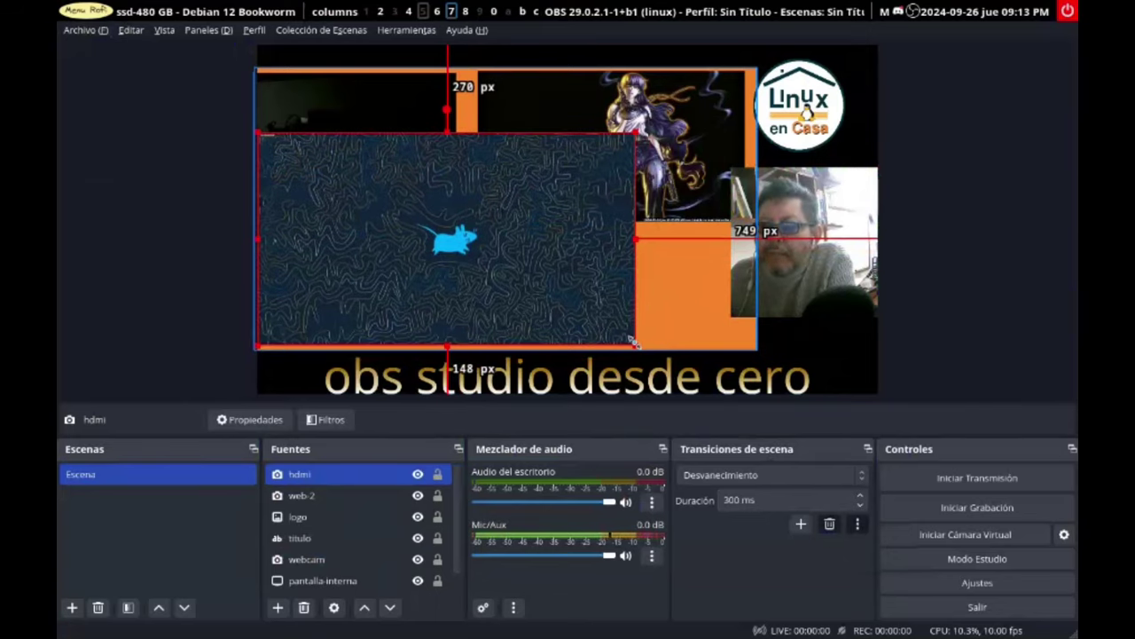
left_click_drag(633, 341, 548, 262)
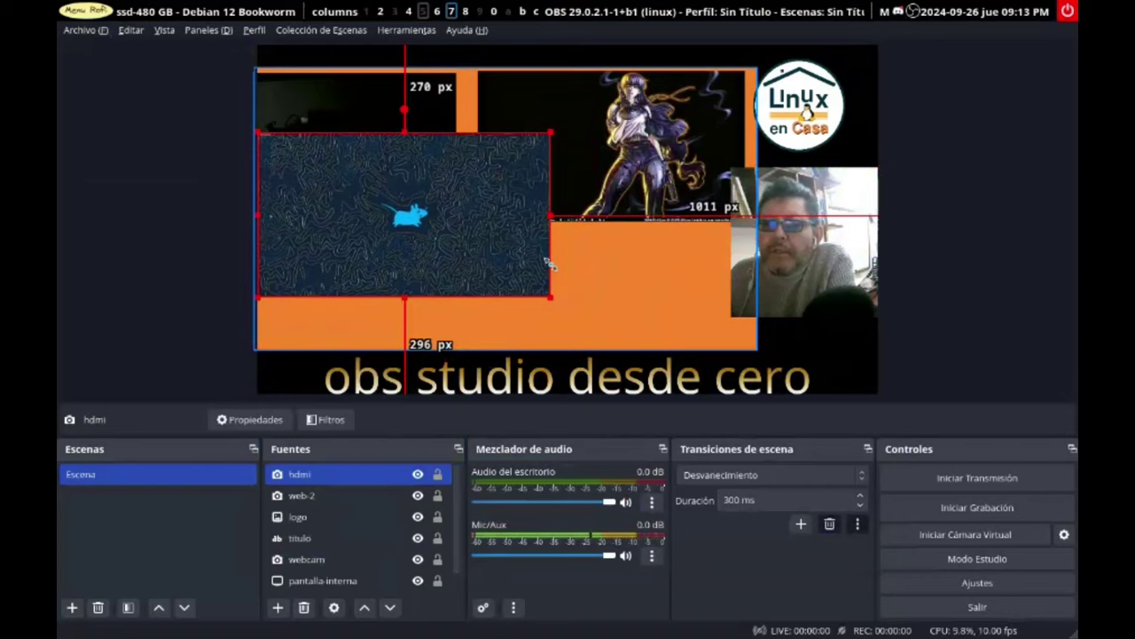
left_click_drag(431, 218, 413, 249)
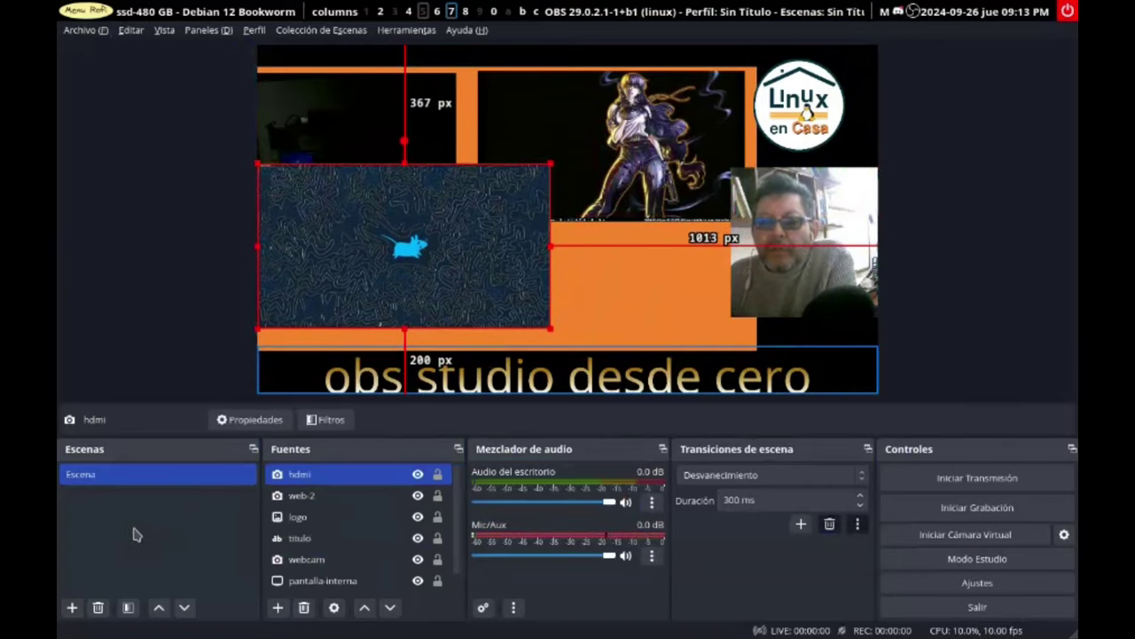
Step: Move pantalla-interna about 637 px from the canvas's left edge and 94 px from its top, and hide the web-2 source
left_click(591, 155)
left_click_drag(520, 145, 581, 150)
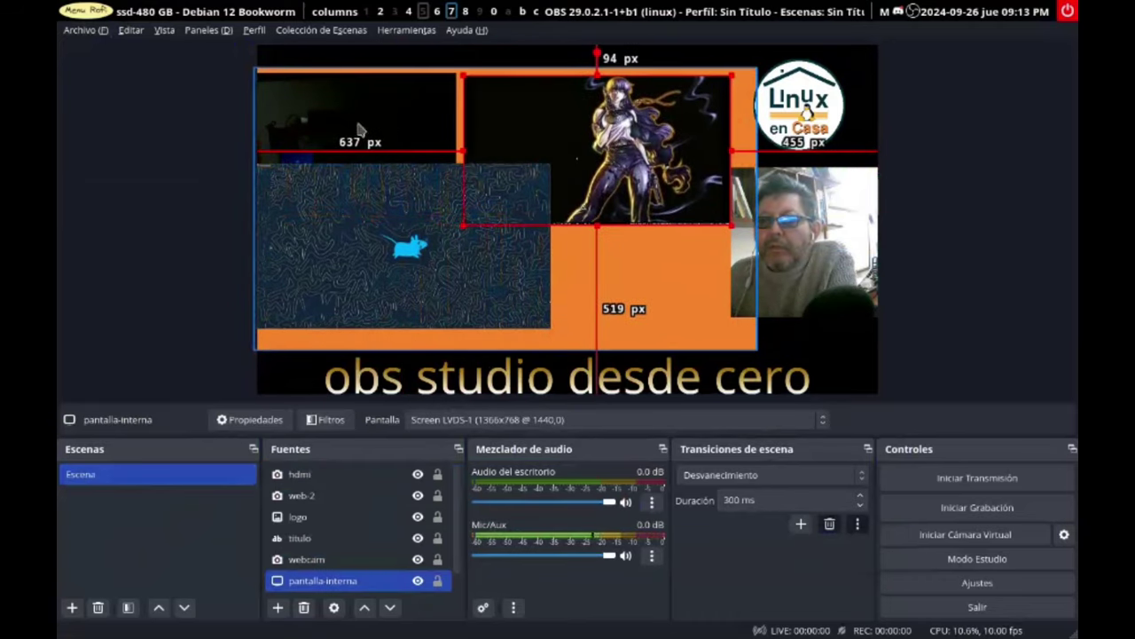
left_click_drag(337, 129, 343, 127)
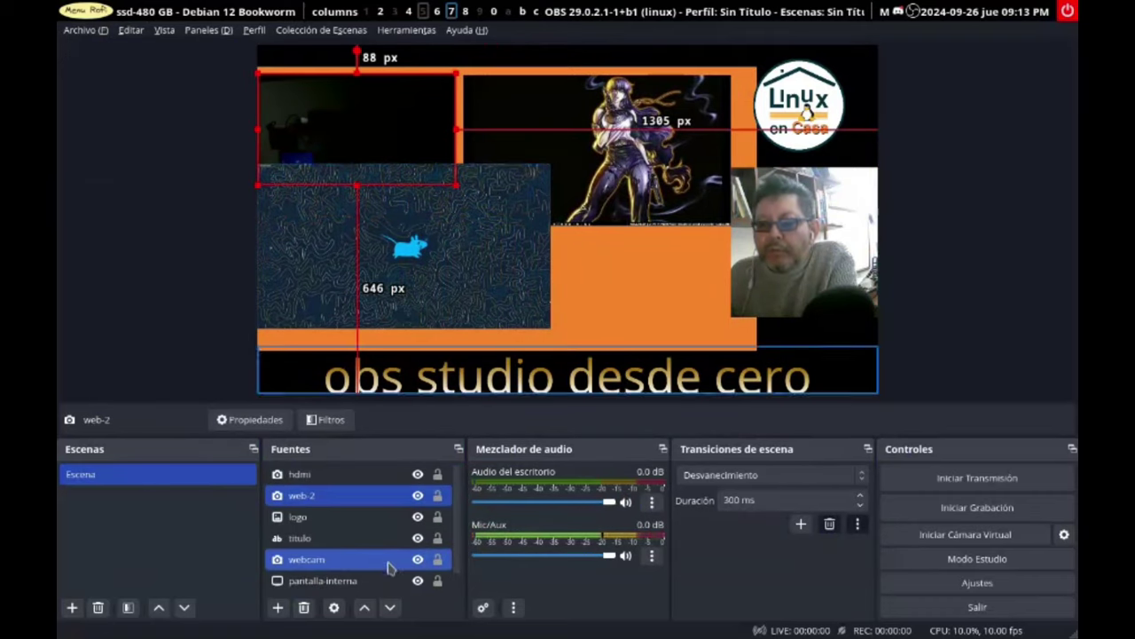
left_click(418, 495)
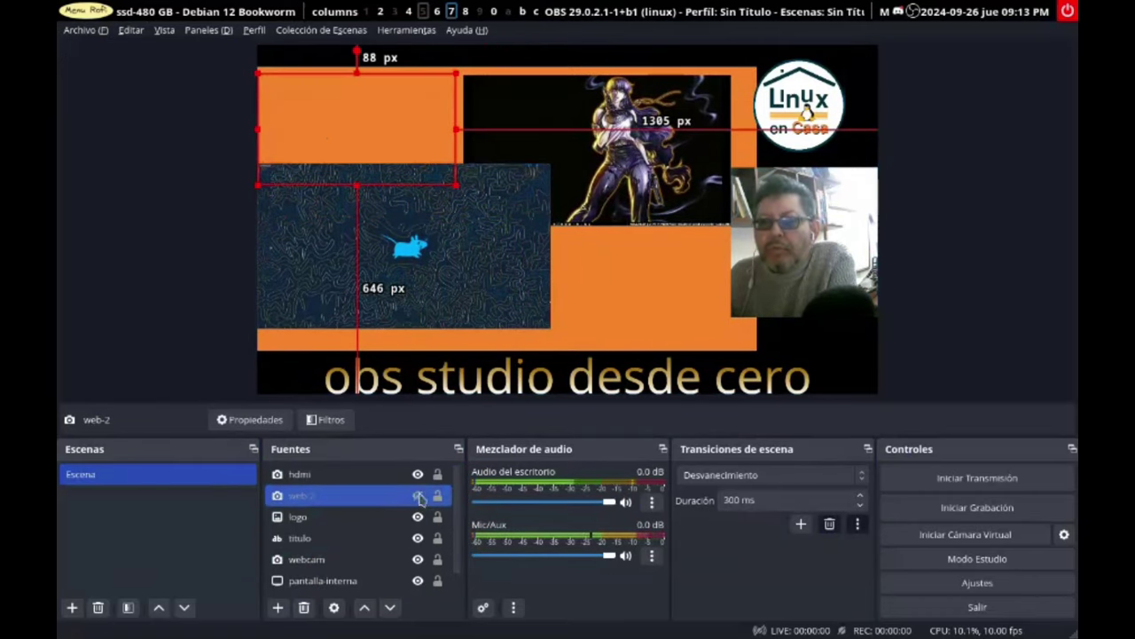
Step: Move pantalla-interna about 42 px from the canvas's left edge and 88 px from its top, and enlarge it to nearly fill the orange border
left_click_drag(532, 142, 326, 142)
left_click_drag(422, 142, 434, 149)
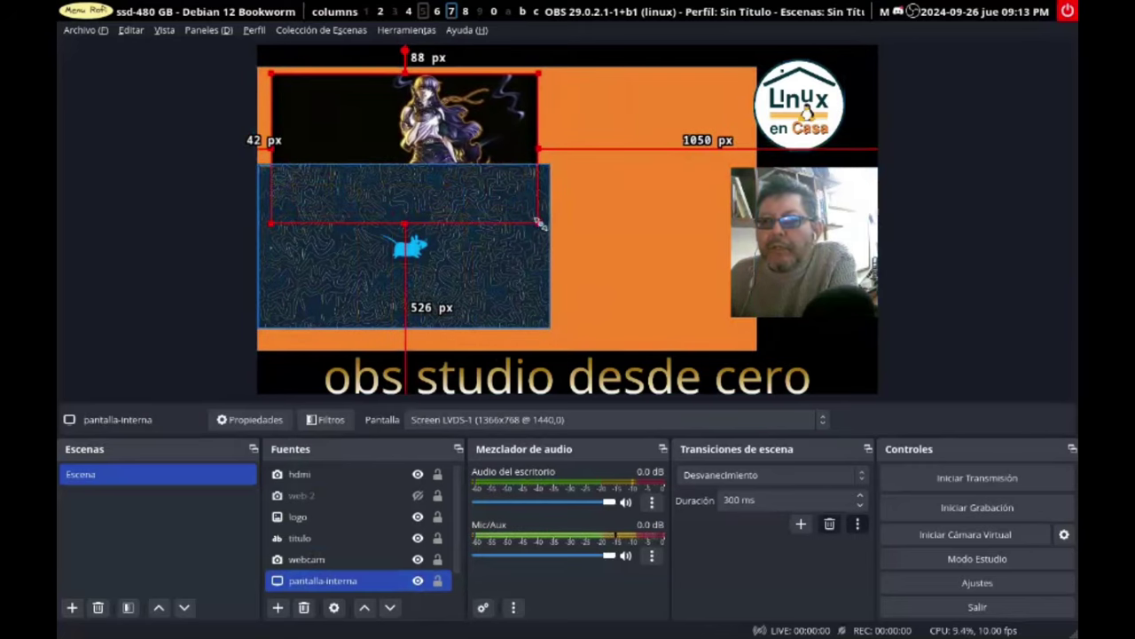
left_click_drag(538, 222, 628, 334)
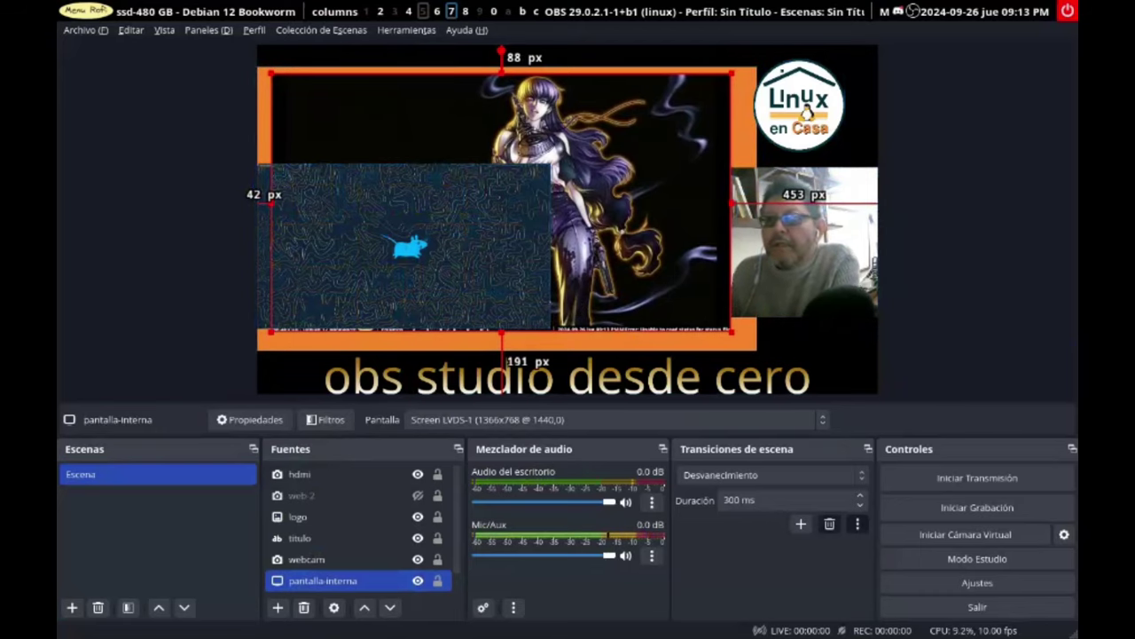
Step: Switch to workspace 5 on the captured internal screen and run neofetch in its terminal
key("super+5")
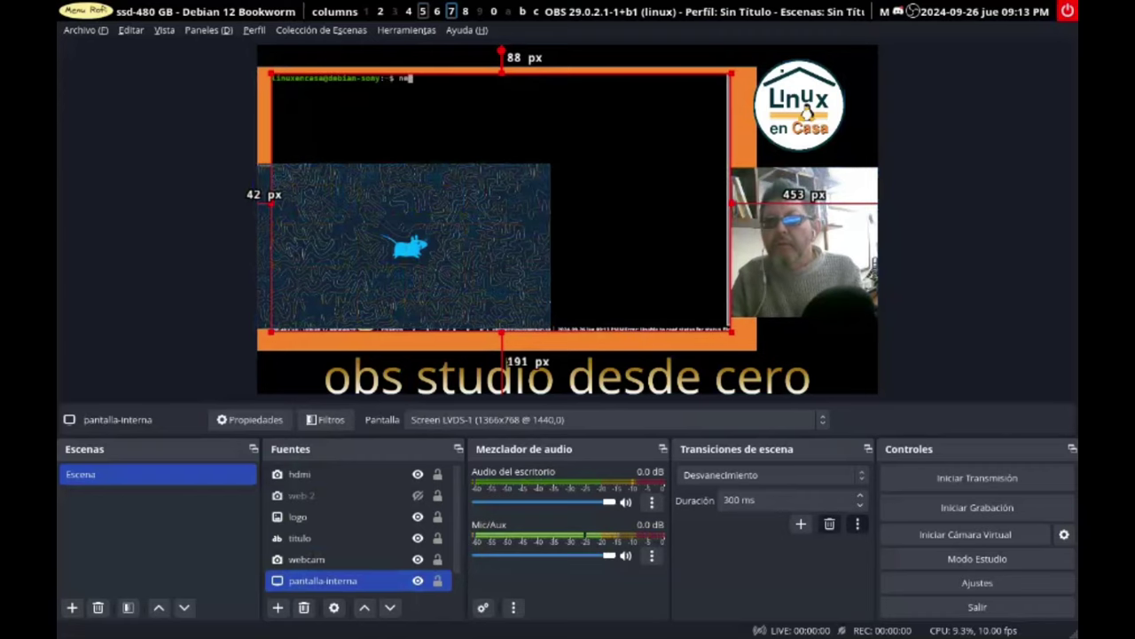
type("neofetch")
key("Return")
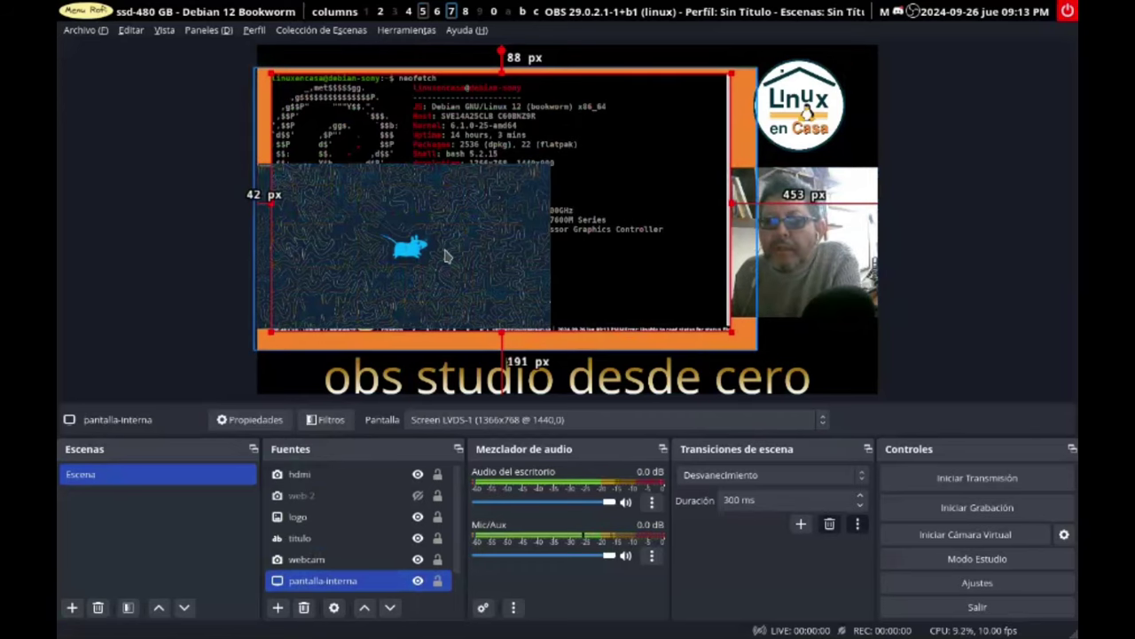
Step: Nudge the orange border slightly up and to the left, and hide the hdmi source
left_click(446, 257)
mouse_move(447, 257)
left_mouse_down()
mouse_move(533, 236)
mouse_move(435, 249)
left_mouse_up()
left_click(431, 266)
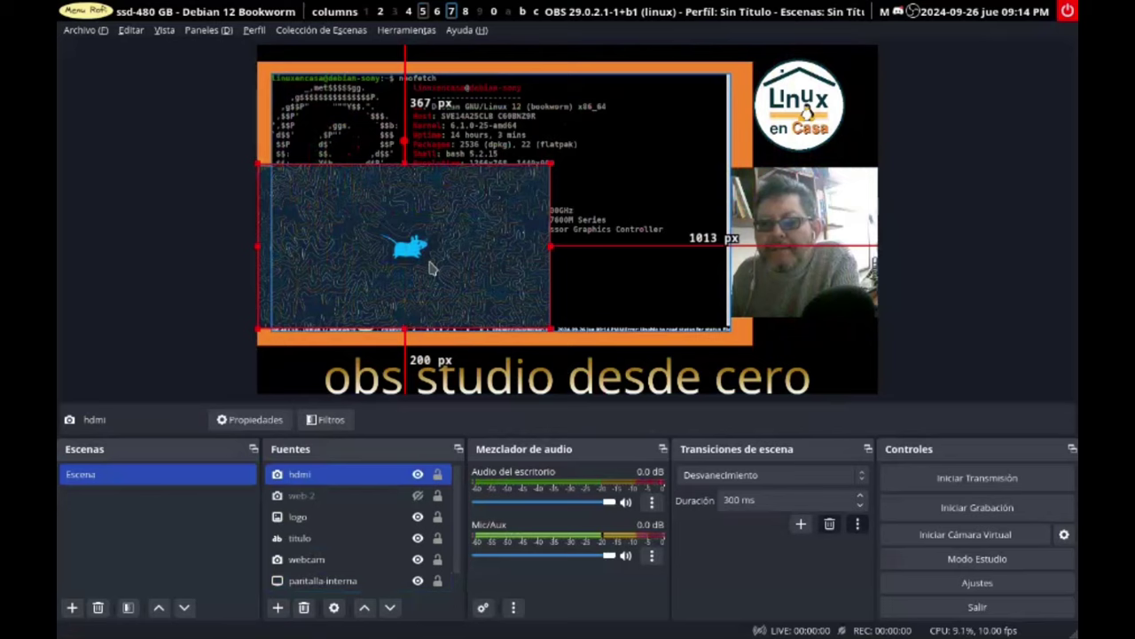
left_click(429, 271)
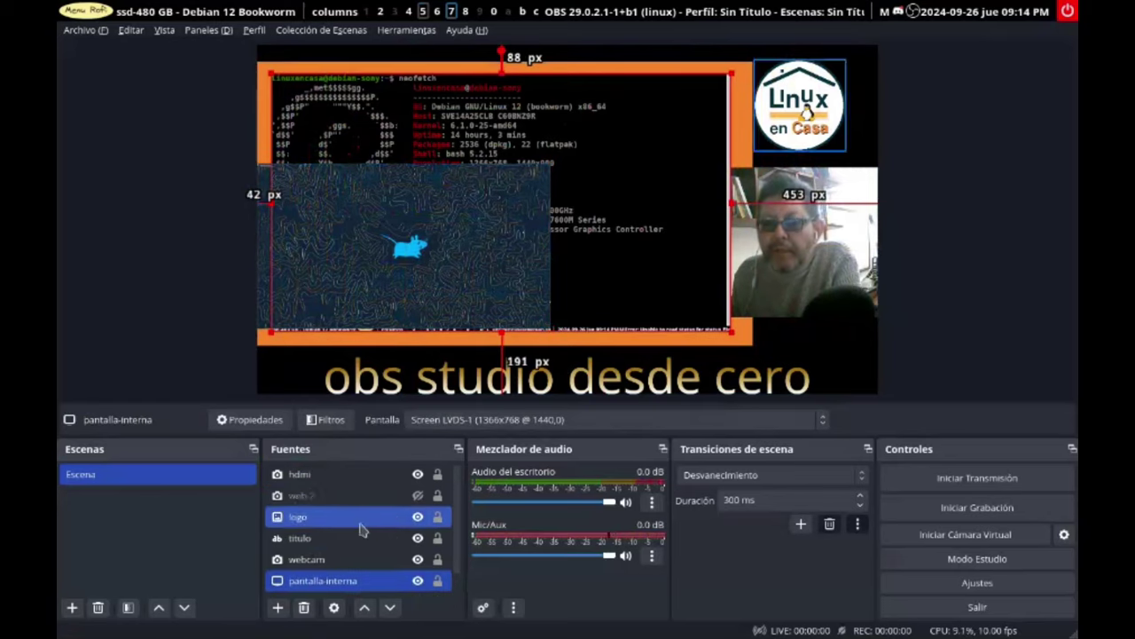
left_click(432, 284)
left_click(435, 284)
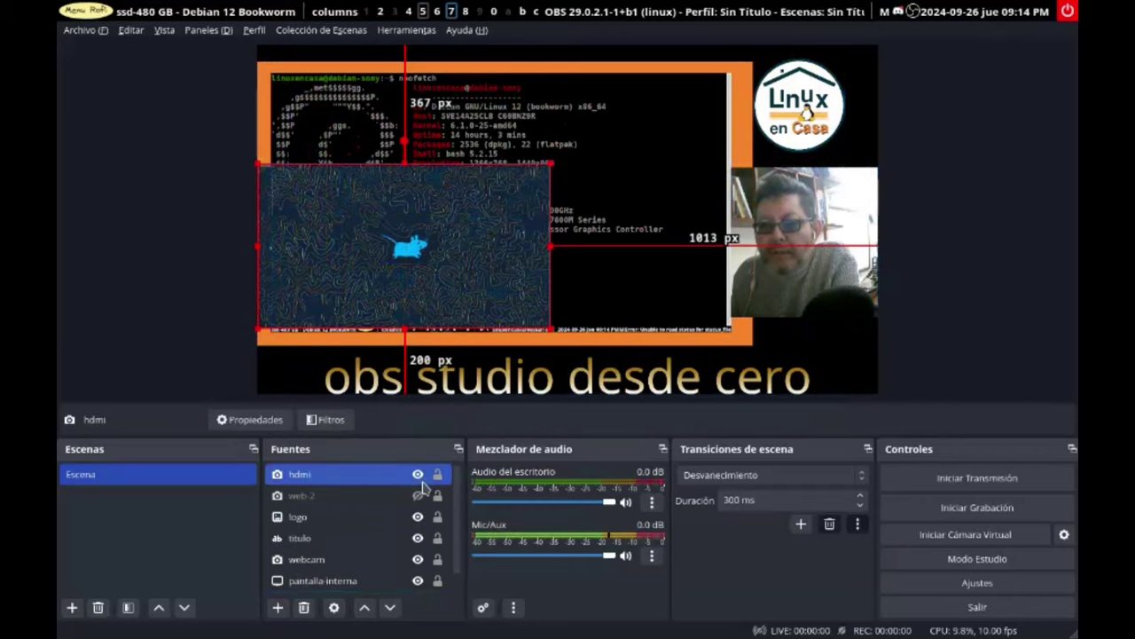
left_click(417, 475)
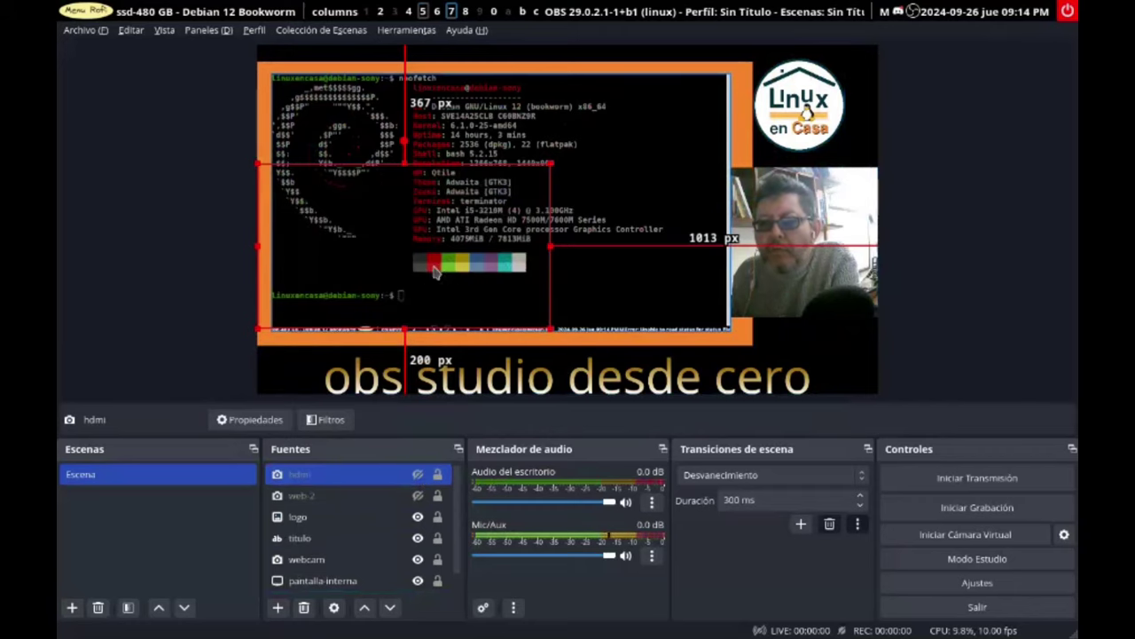
Step: Add a new scene named gentoo
left_click(72, 610)
left_click_drag(476, 291, 373, 292)
type("h")
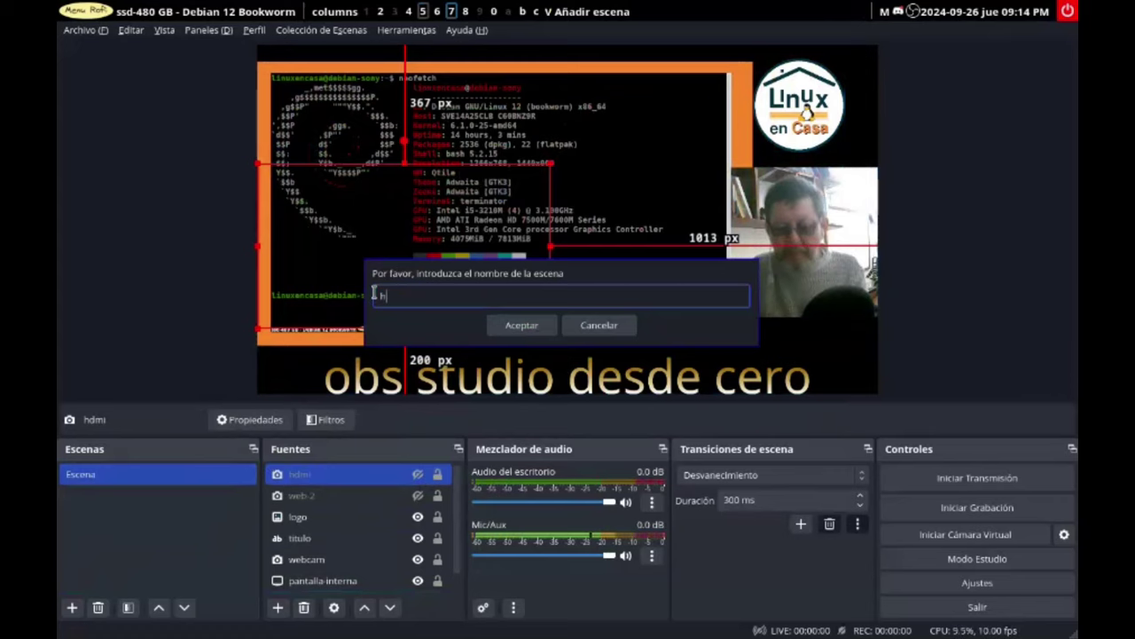
type("d")
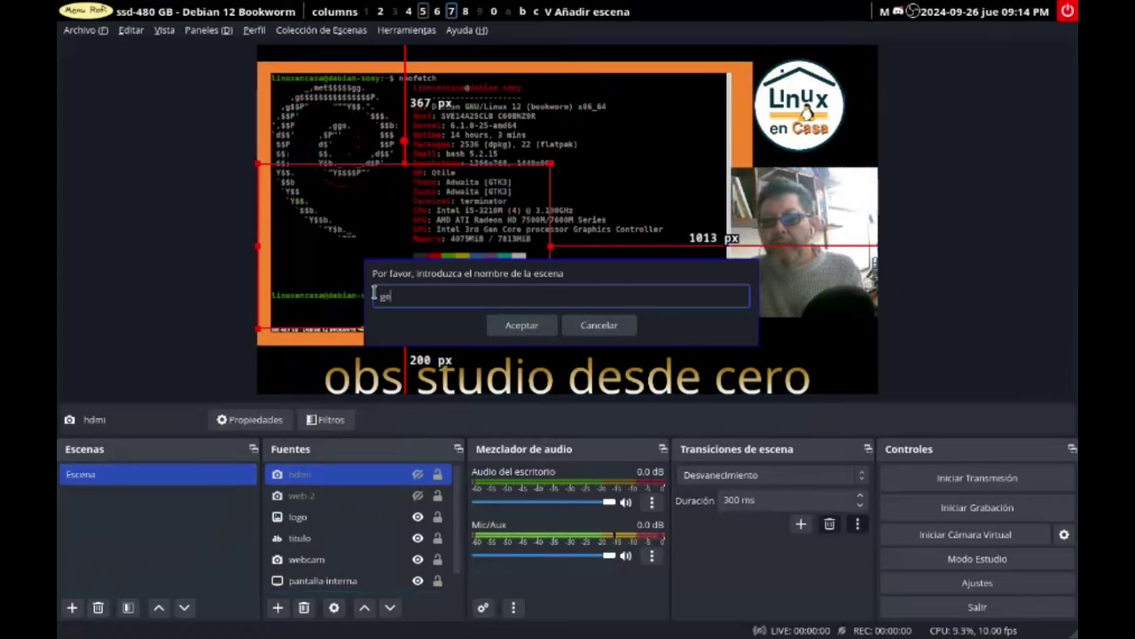
type("ntoo")
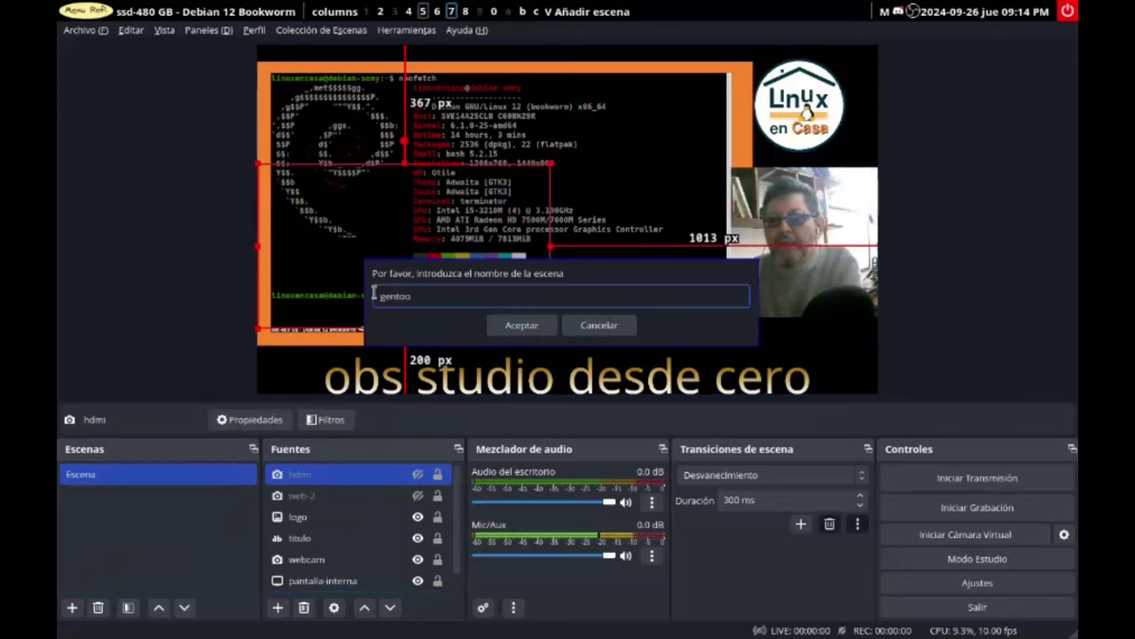
left_click(520, 325)
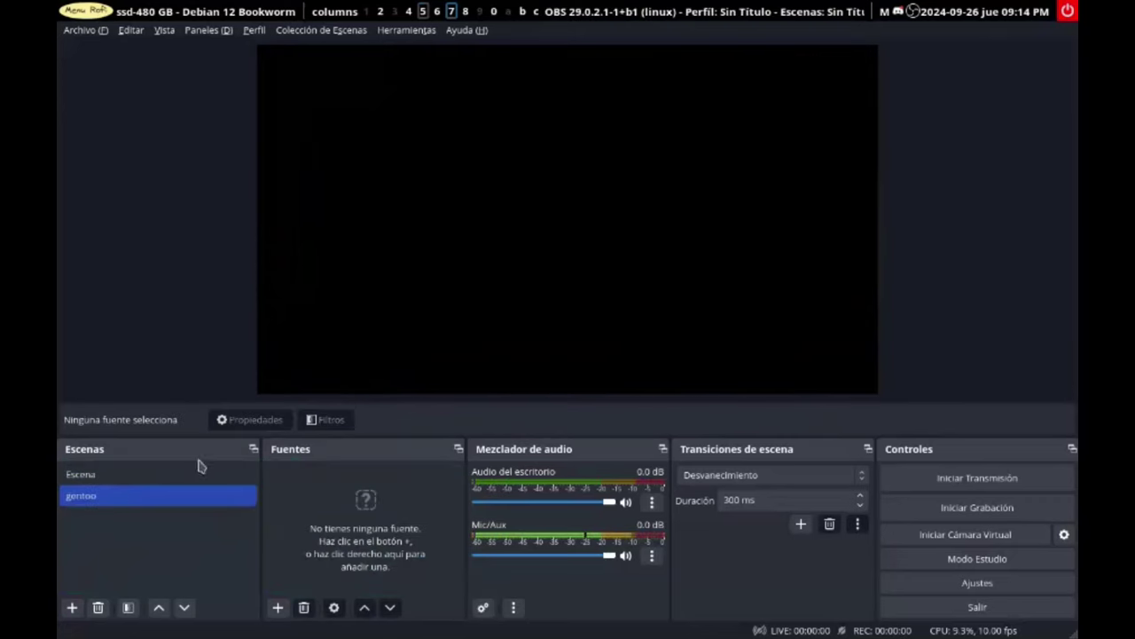
Step: Add the existing hdmi capture source to the gentoo scene, enlarged and placed about 22 px from the canvas's left edge and 70 px from its top
left_click(277, 608)
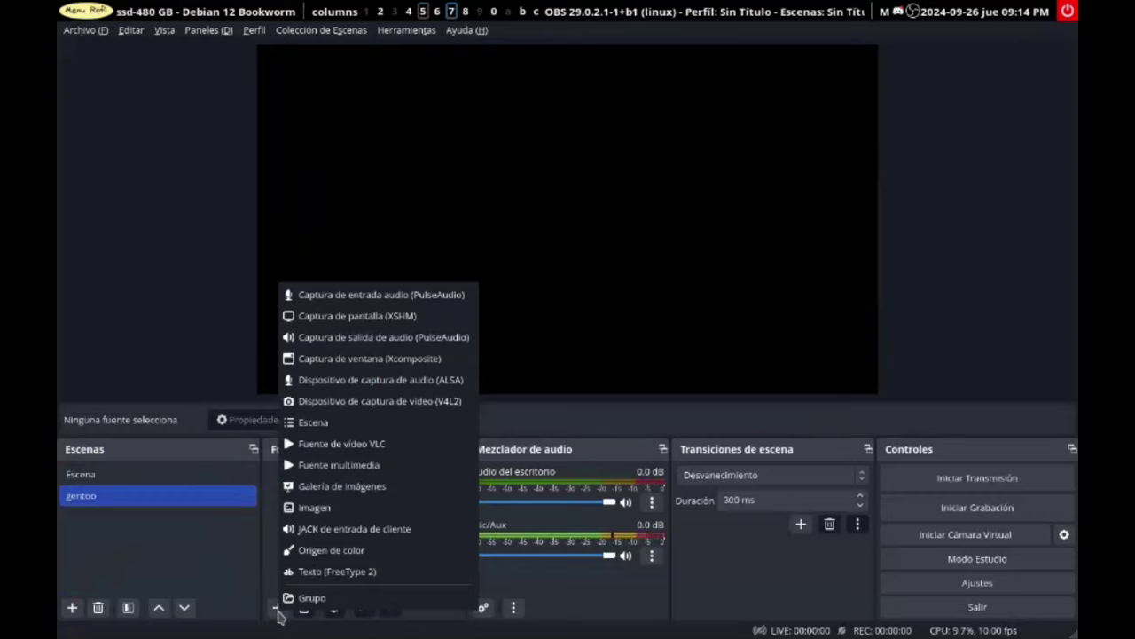
left_click(374, 404)
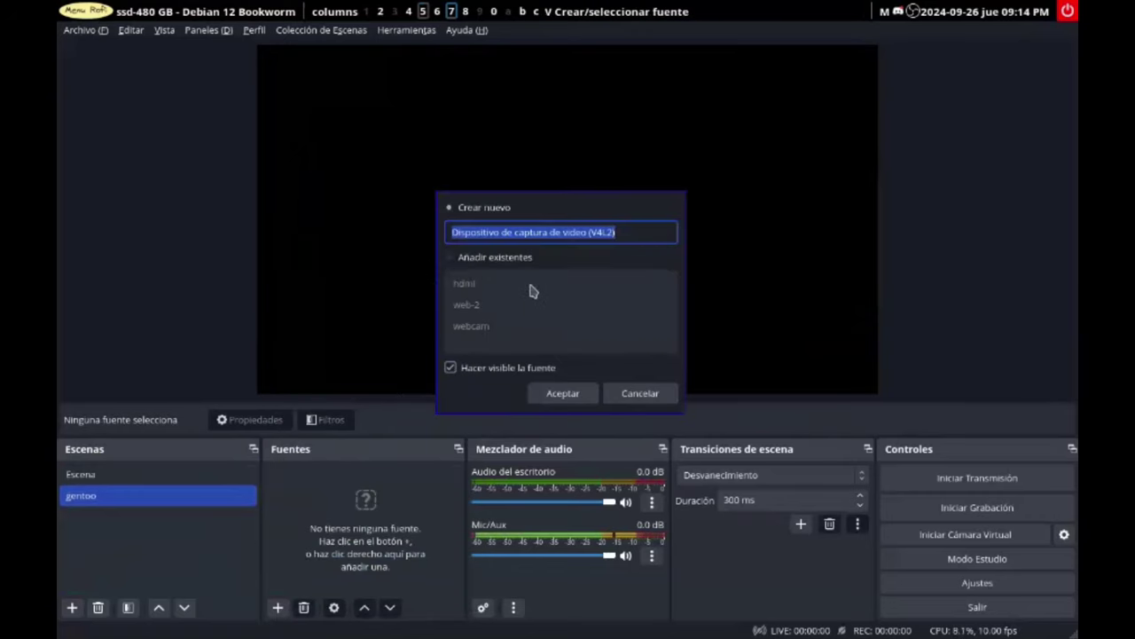
left_click(476, 257)
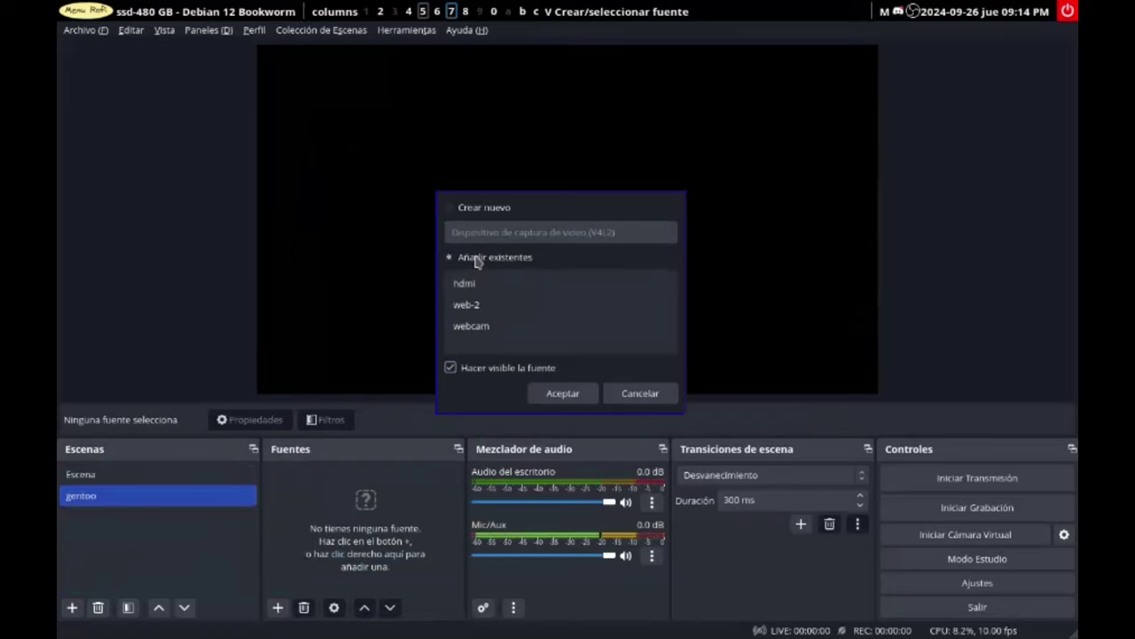
left_click(468, 283)
left_click(560, 393)
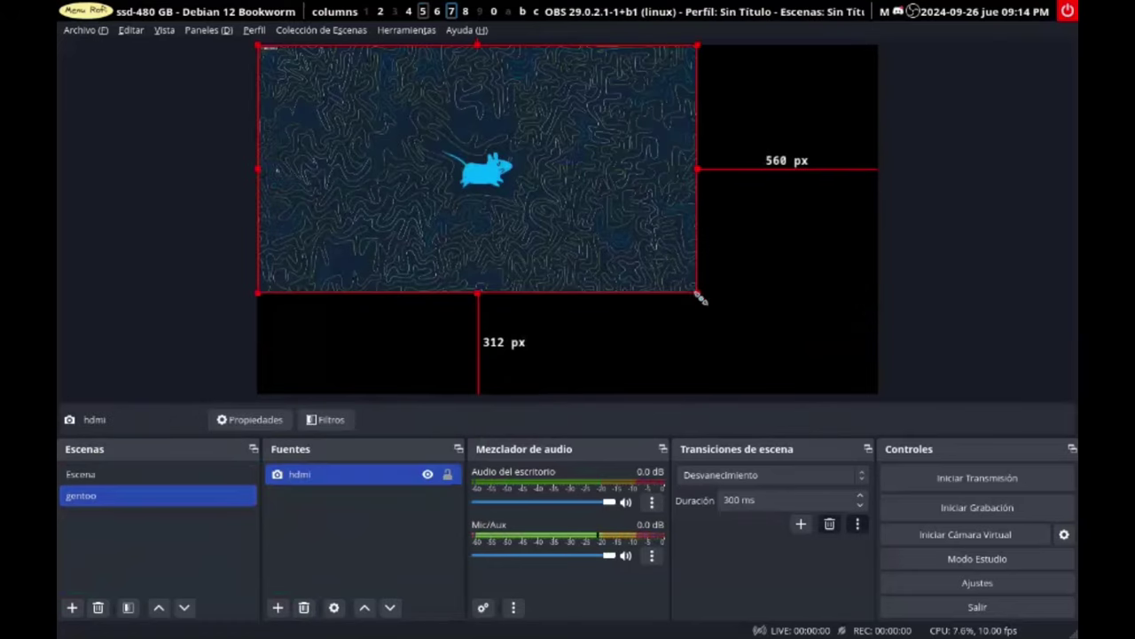
left_click_drag(699, 298, 739, 331)
left_click_drag(547, 256, 546, 269)
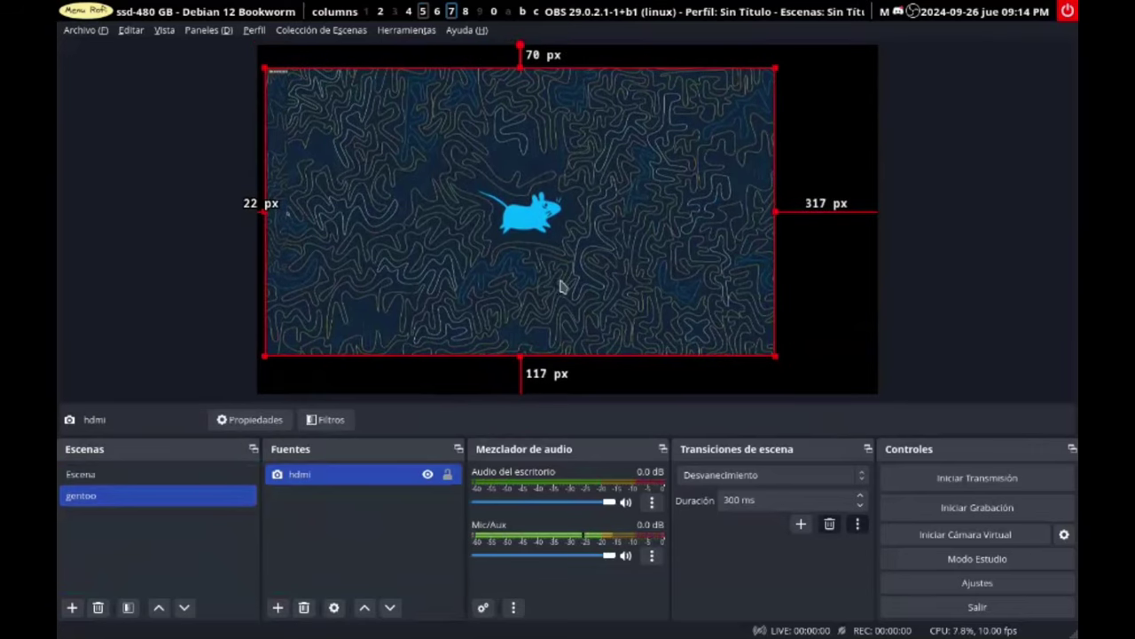
Step: Copy the webcam source from Escena and paste it as a reference into the gentoo scene
left_click(100, 477)
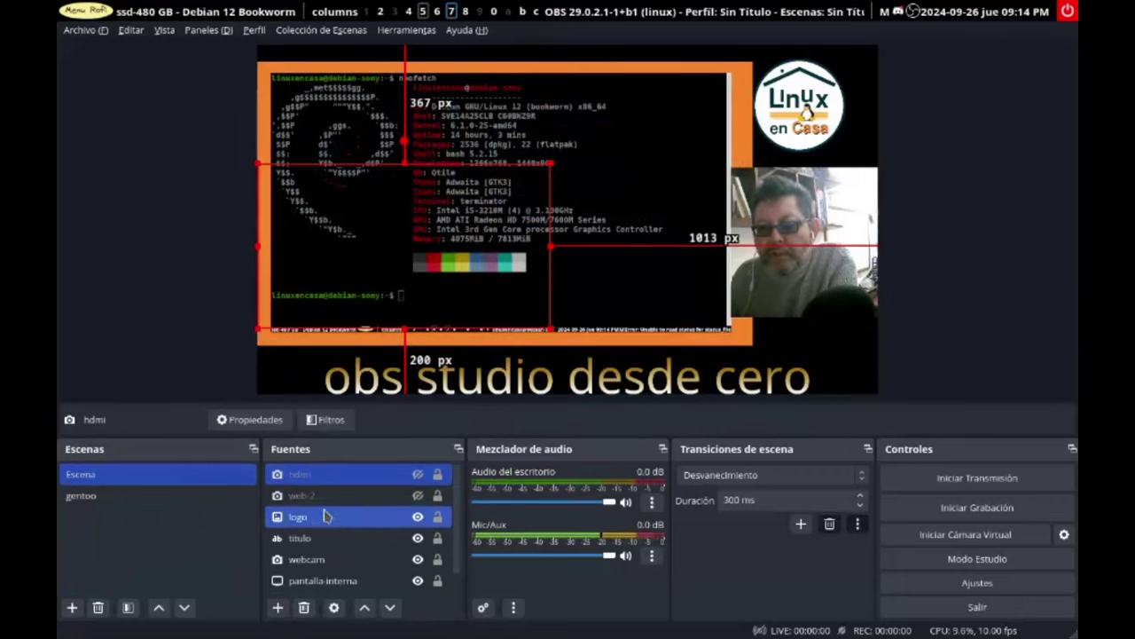
left_click(328, 568)
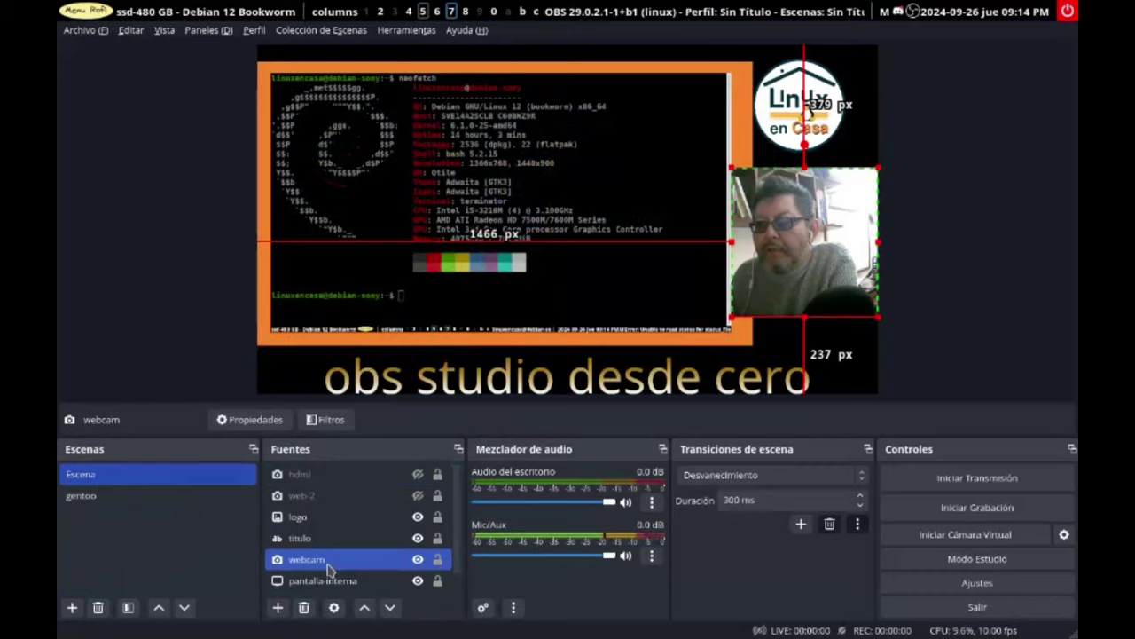
right_click(329, 567)
key("Escape")
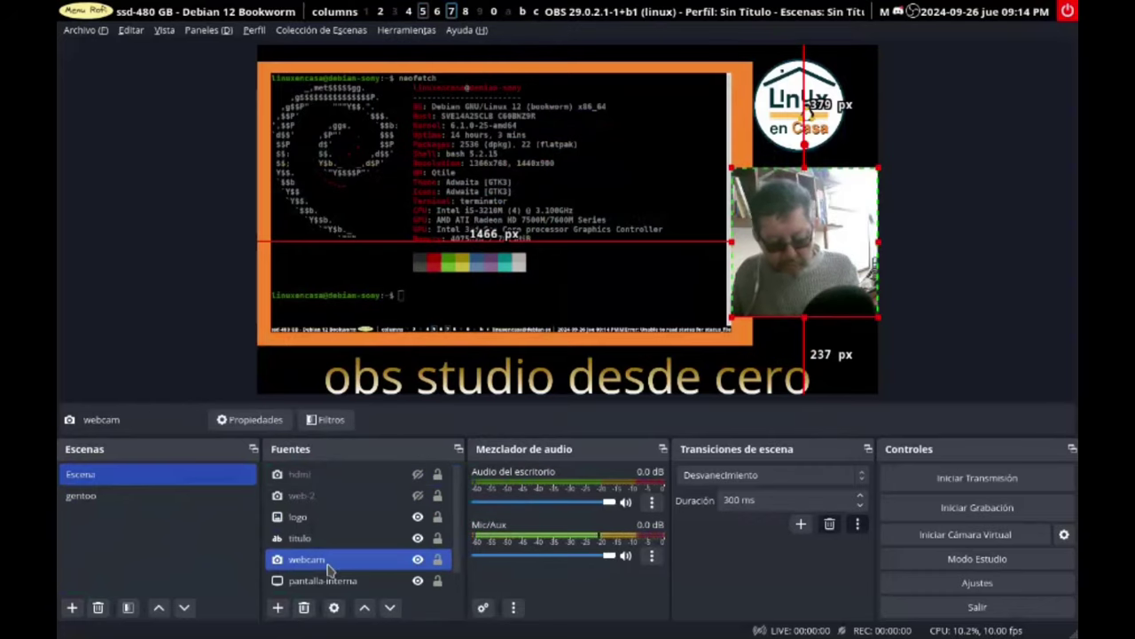
left_click(121, 495)
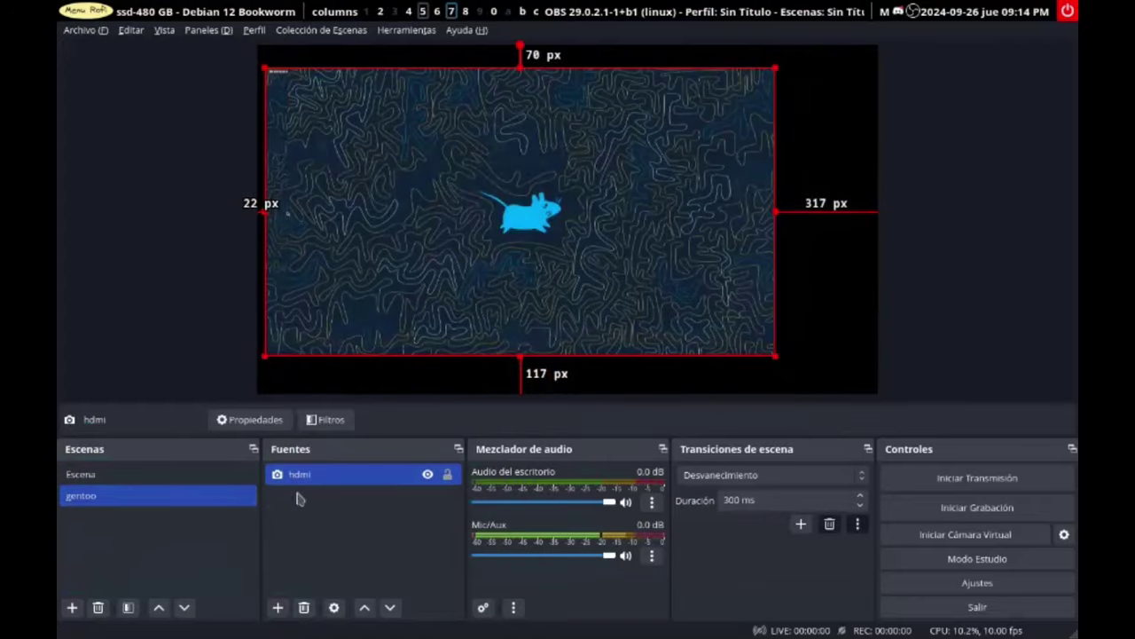
right_click(325, 553)
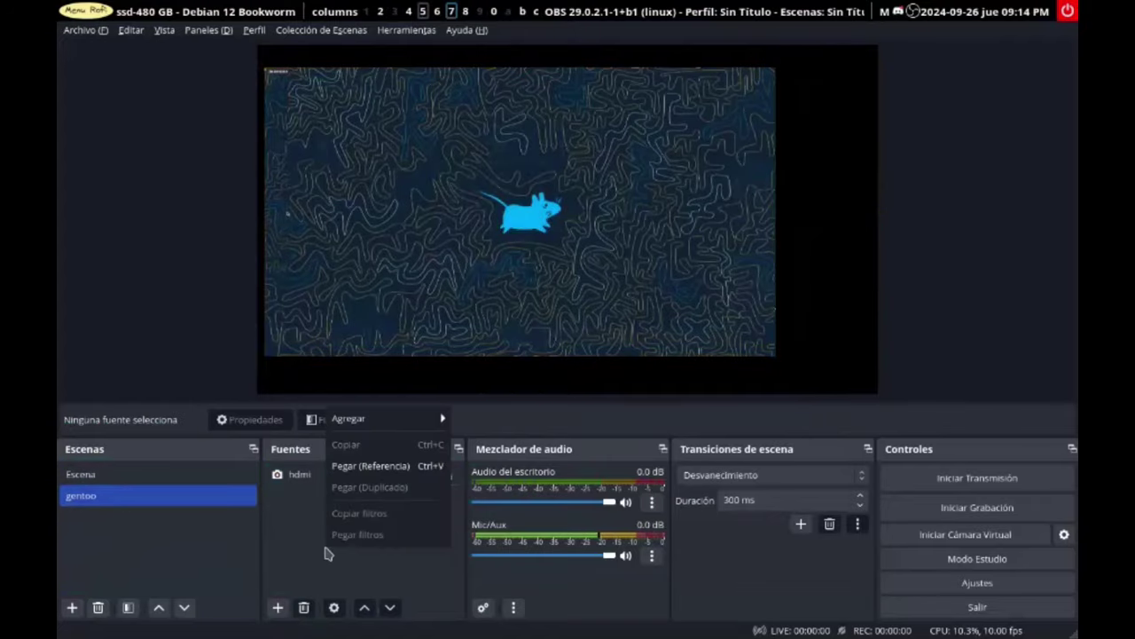
left_click(373, 466)
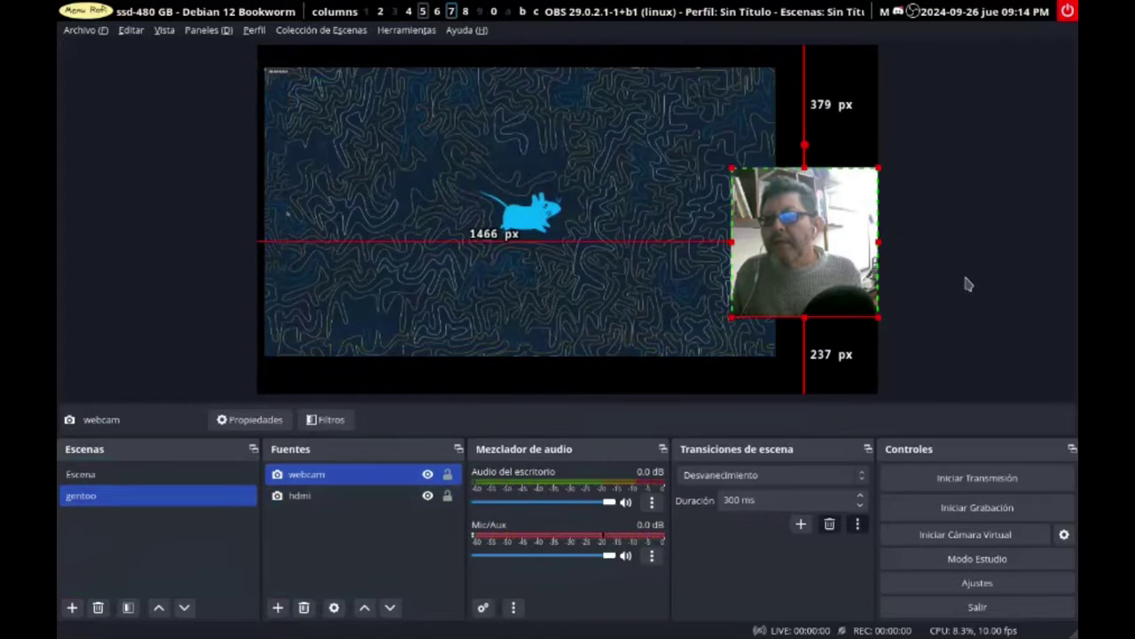
left_click(922, 289)
left_click(520, 185)
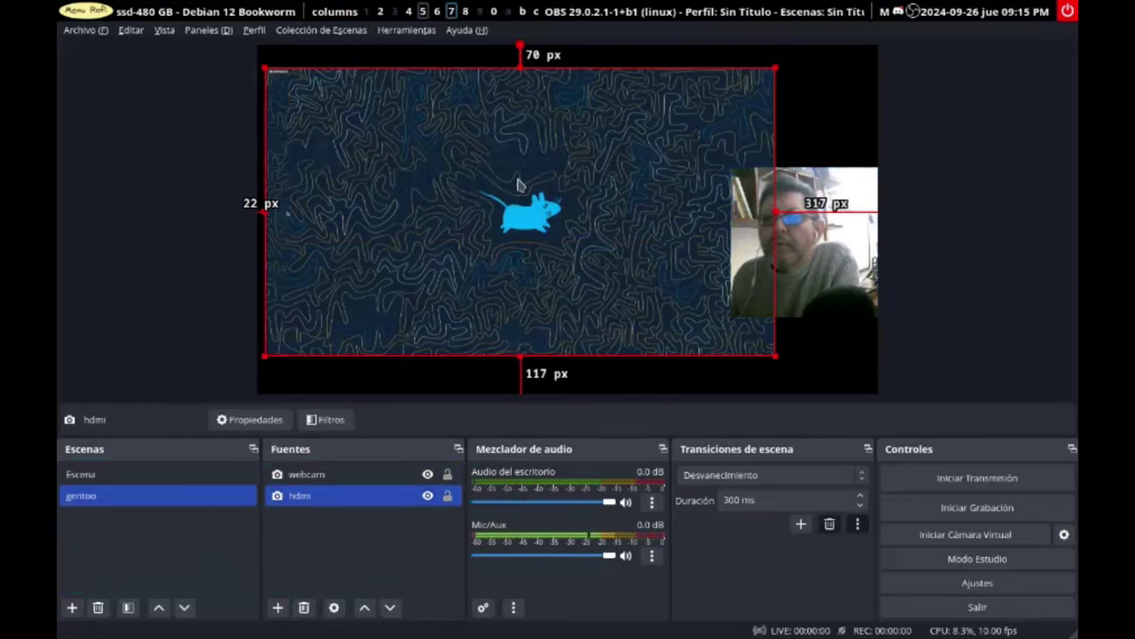
left_click(131, 246)
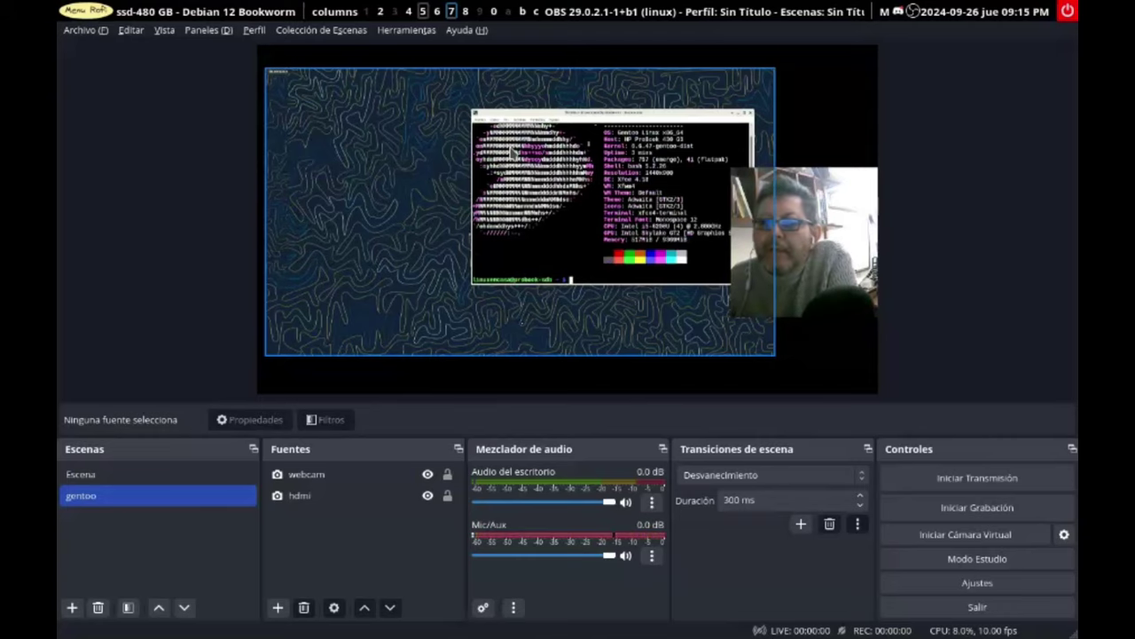
Step: Switch to the Escena scene and return to gentoo to compare the two layouts
left_click(112, 476)
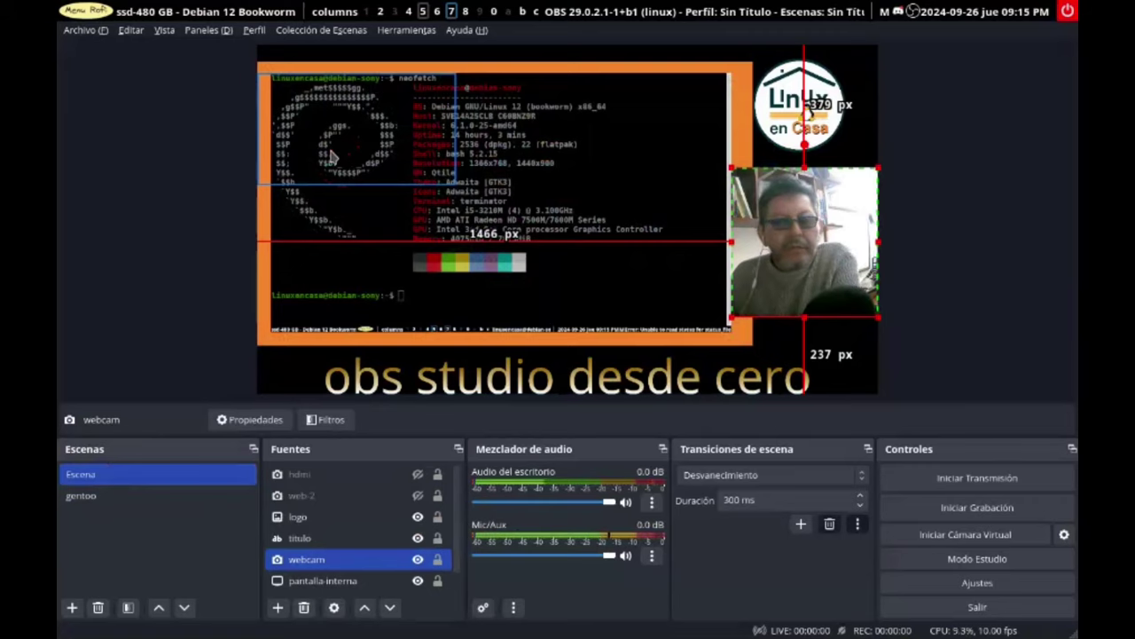
left_click(126, 499)
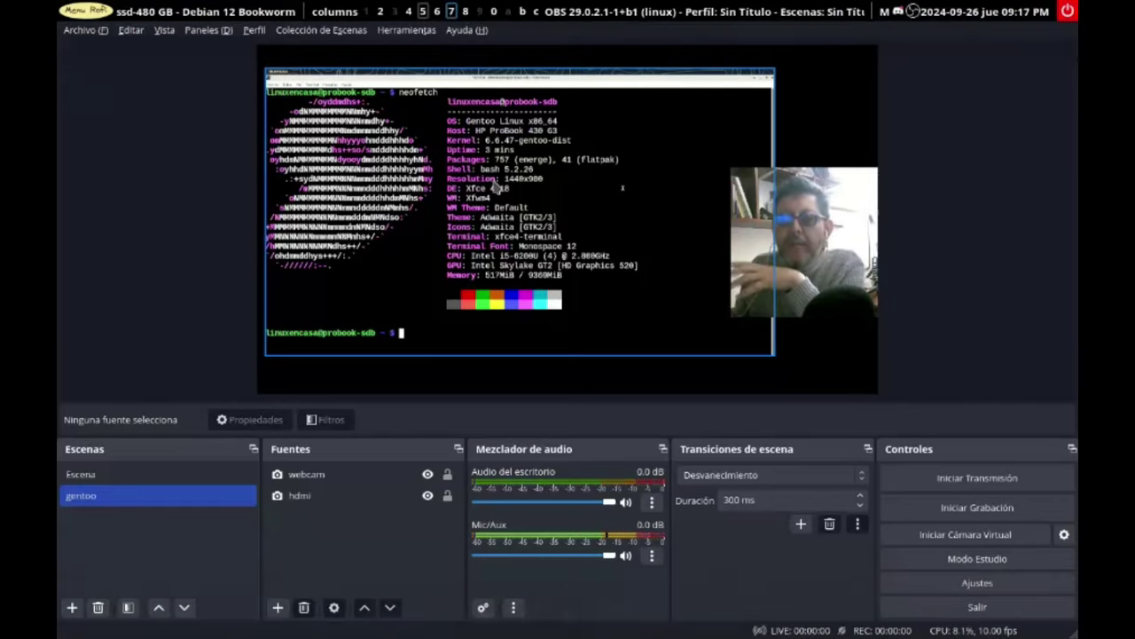
left_click(153, 486)
left_click(153, 495)
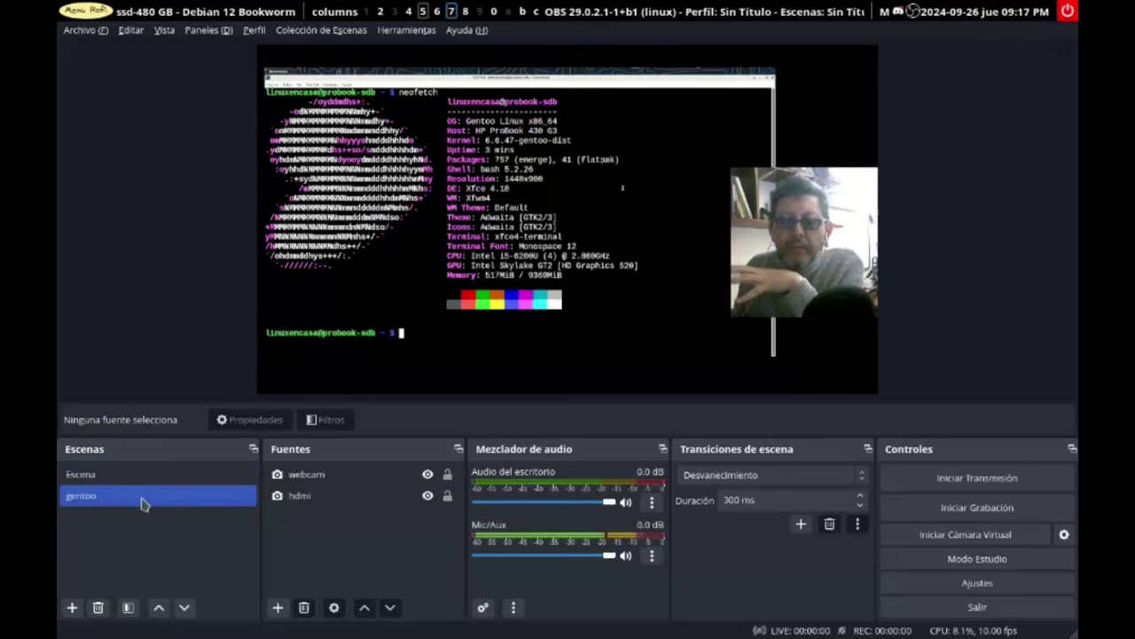
Step: Open the program's settings dialog
left_click(77, 32)
left_click(89, 100)
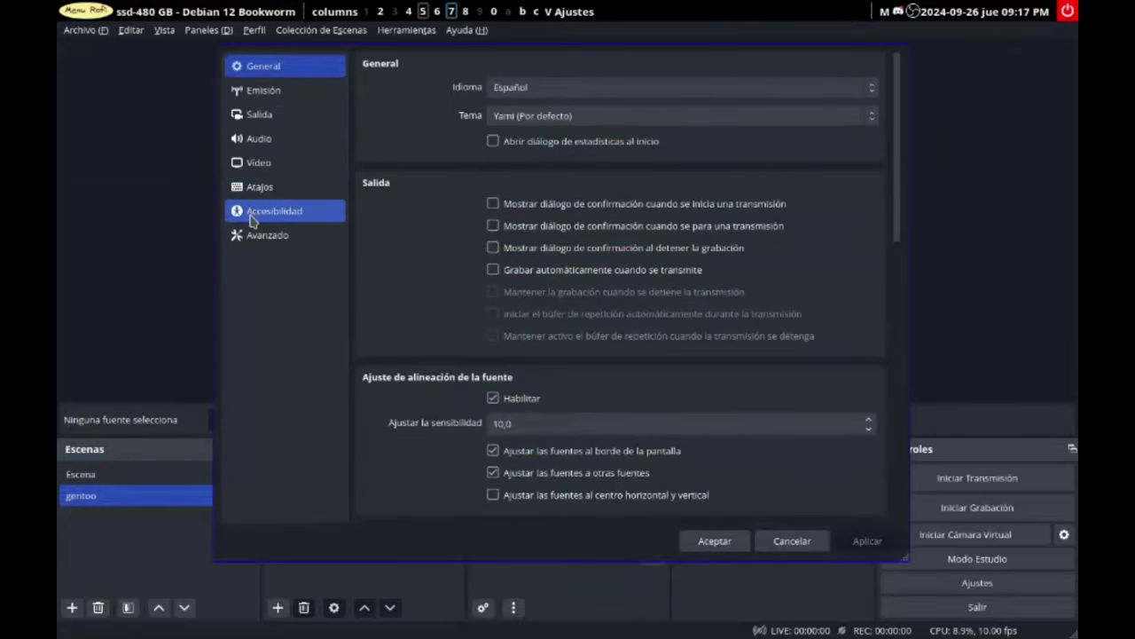
Step: Assign Super + 1 on the numeric keypad as the hotkey for switching to the scene Escena
left_click(257, 187)
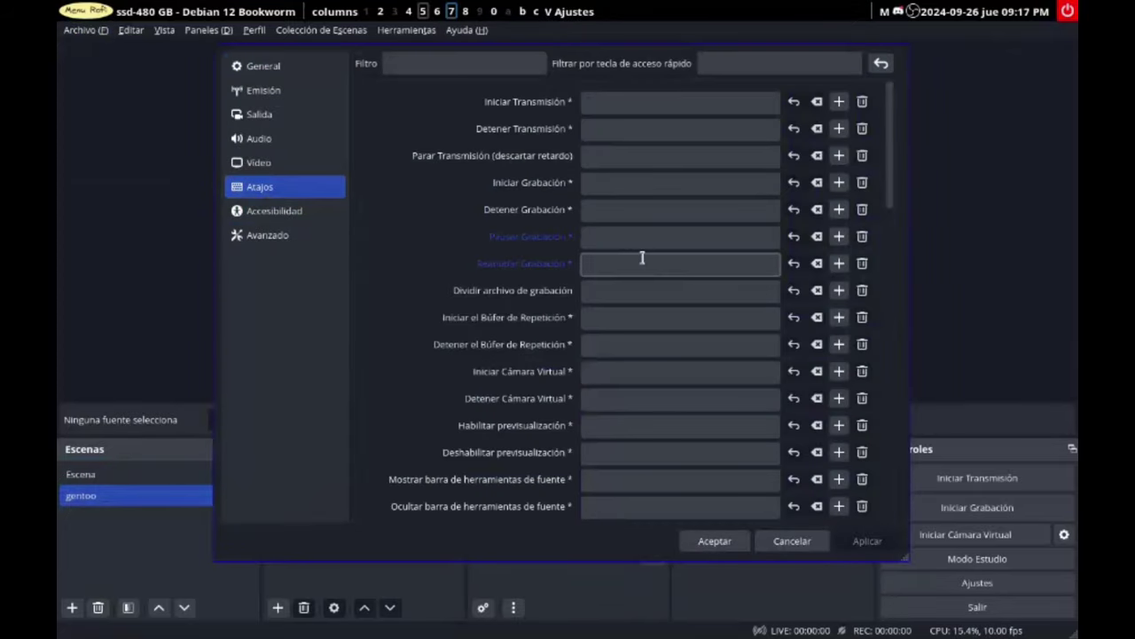
scroll(641, 257, "down", 2)
scroll(641, 256, "down", 3)
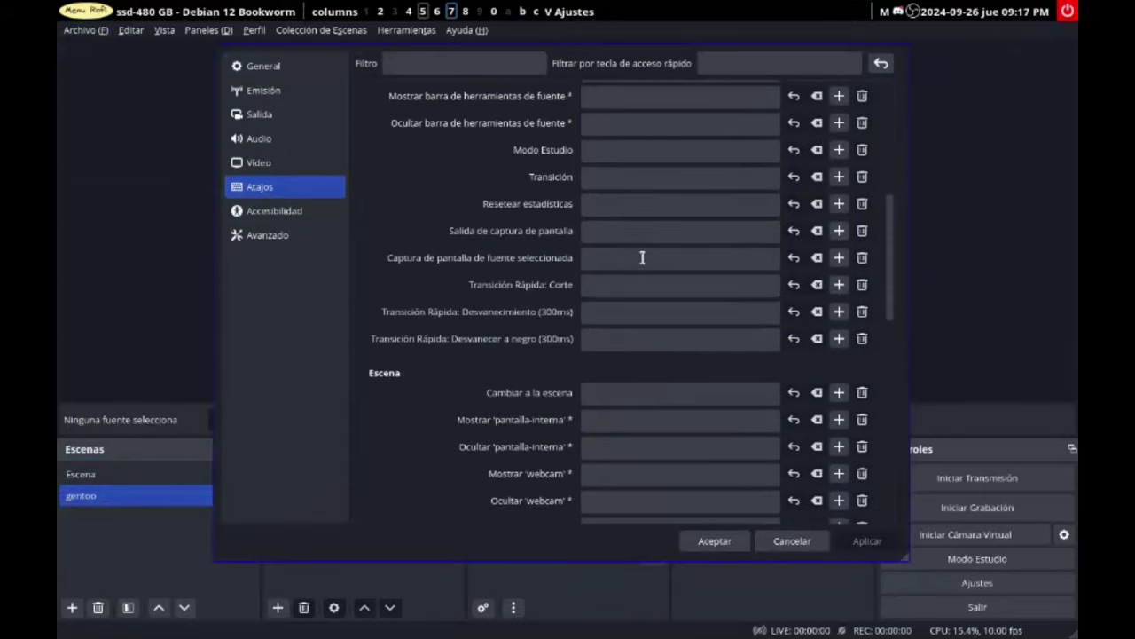
left_click(674, 396)
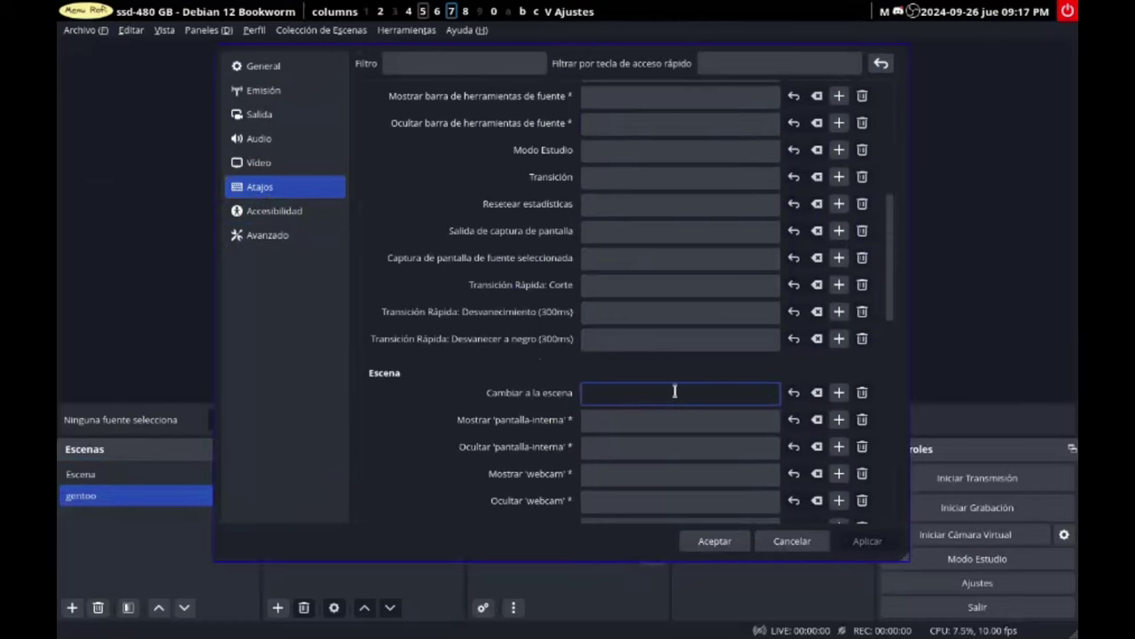
key("super+KP_1")
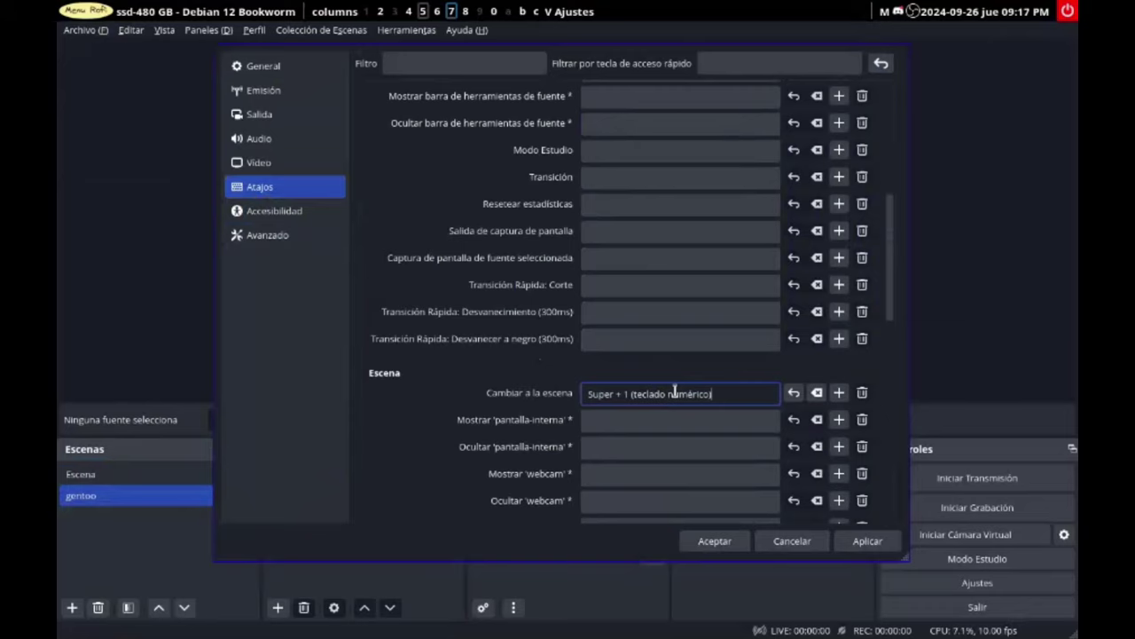
Step: Assign Super + 2 on the numeric keypad as the hotkey for switching to the gentoo scene, and save the settings
scroll(674, 392, "down", 3)
scroll(674, 391, "down", 2)
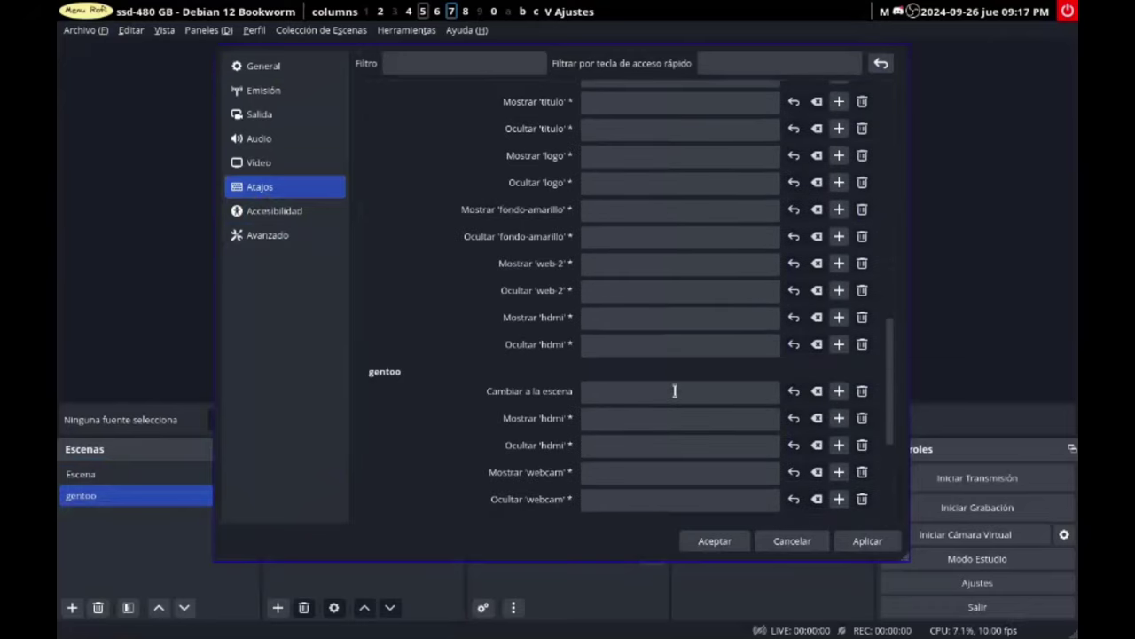
left_click(674, 391)
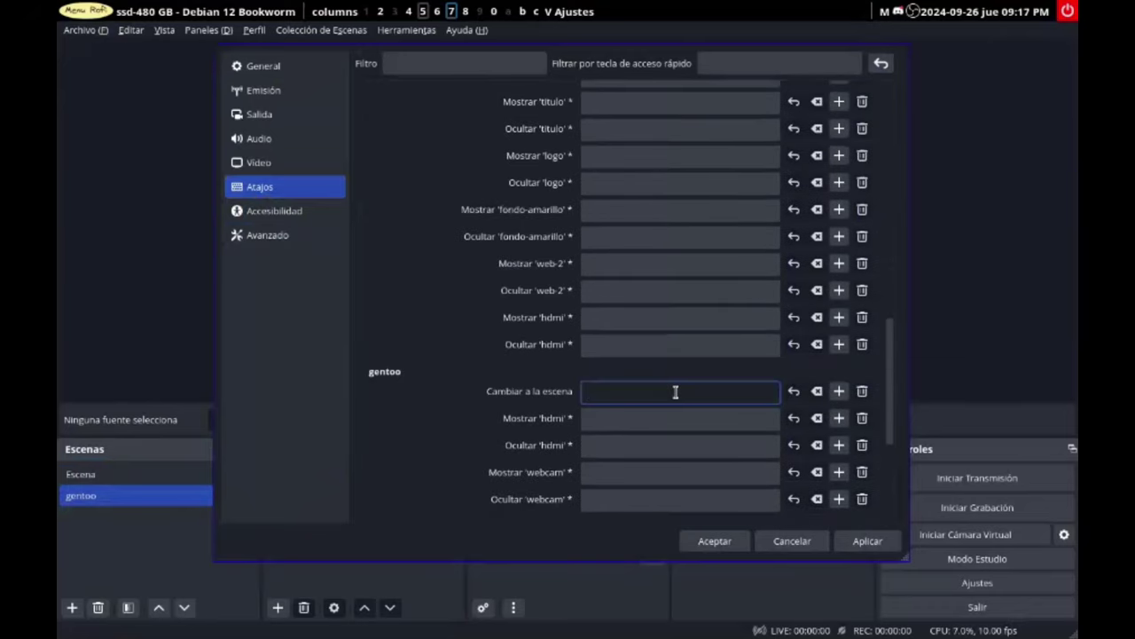
key("super+KP_2")
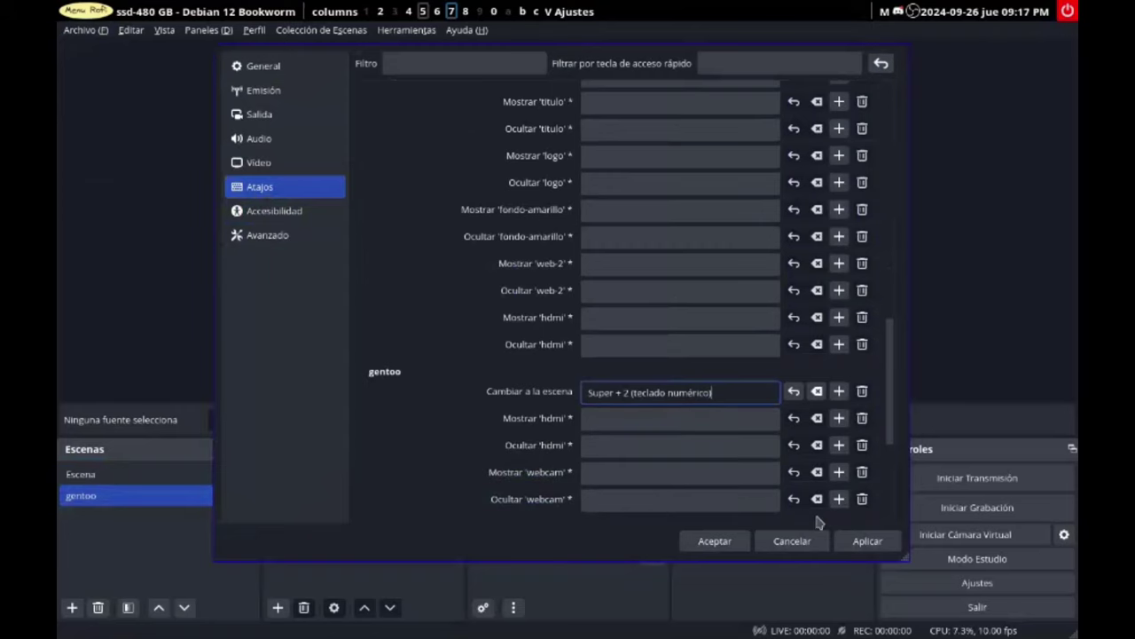
left_click(847, 542)
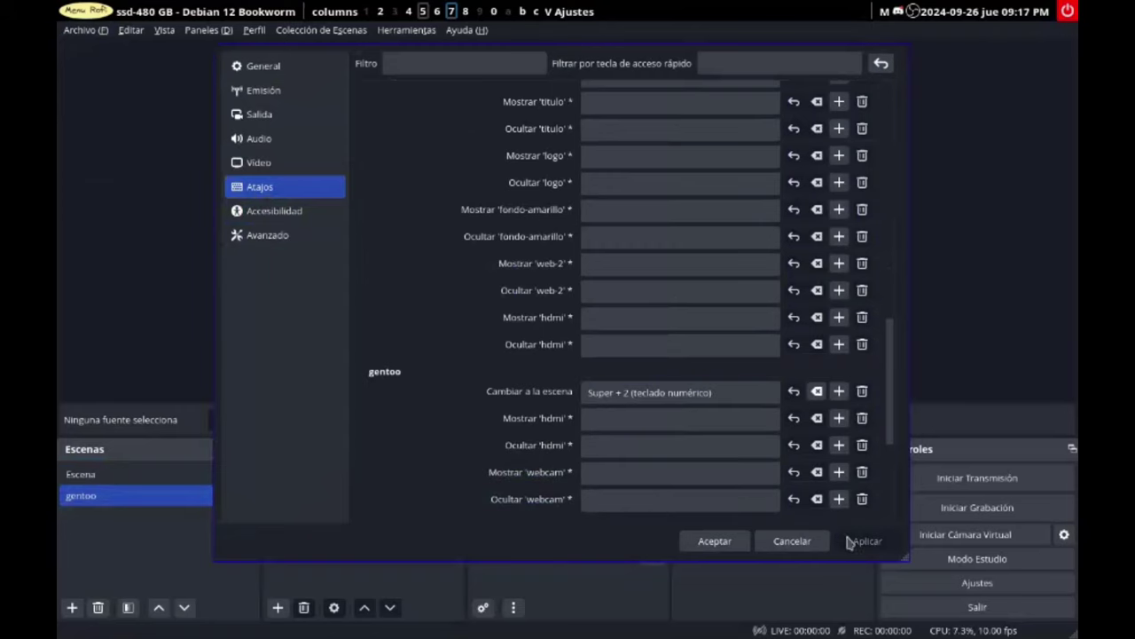
left_click(702, 538)
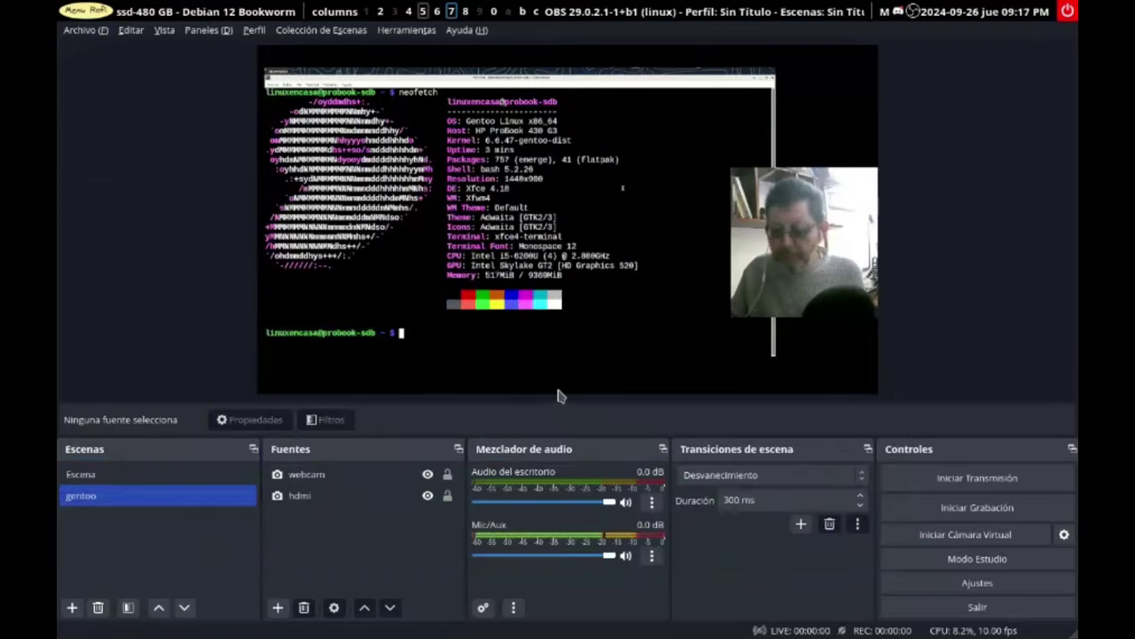
Step: Test the new scene hotkeys by switching back and forth between Escena and gentoo, finishing on gentoo
key("super+KP_1")
key("super+KP_2")
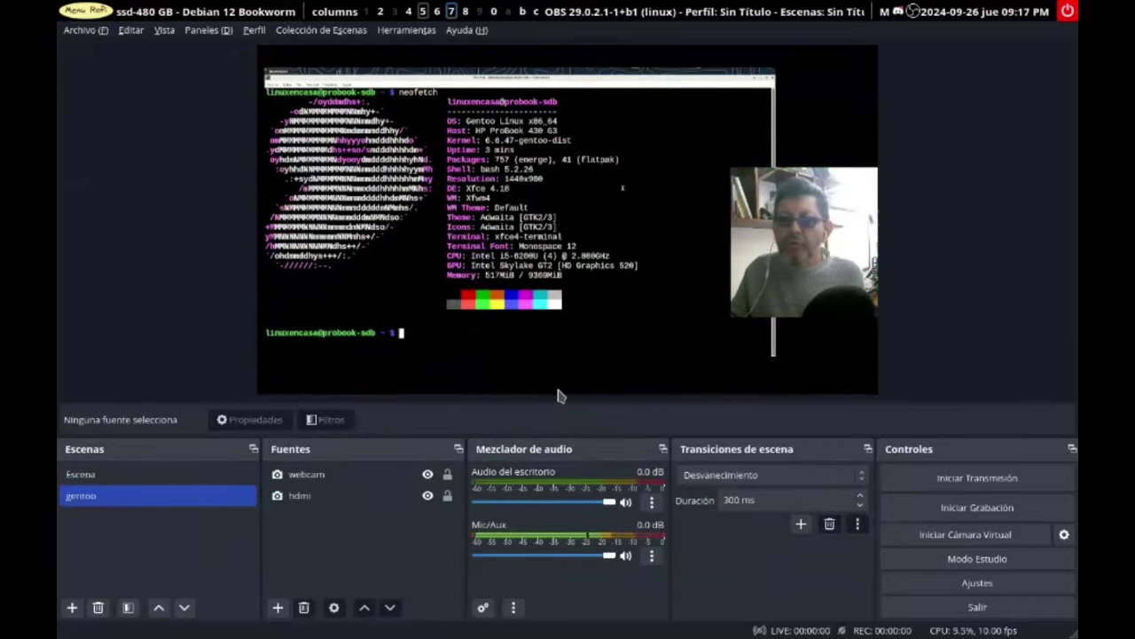
key("super+KP_1")
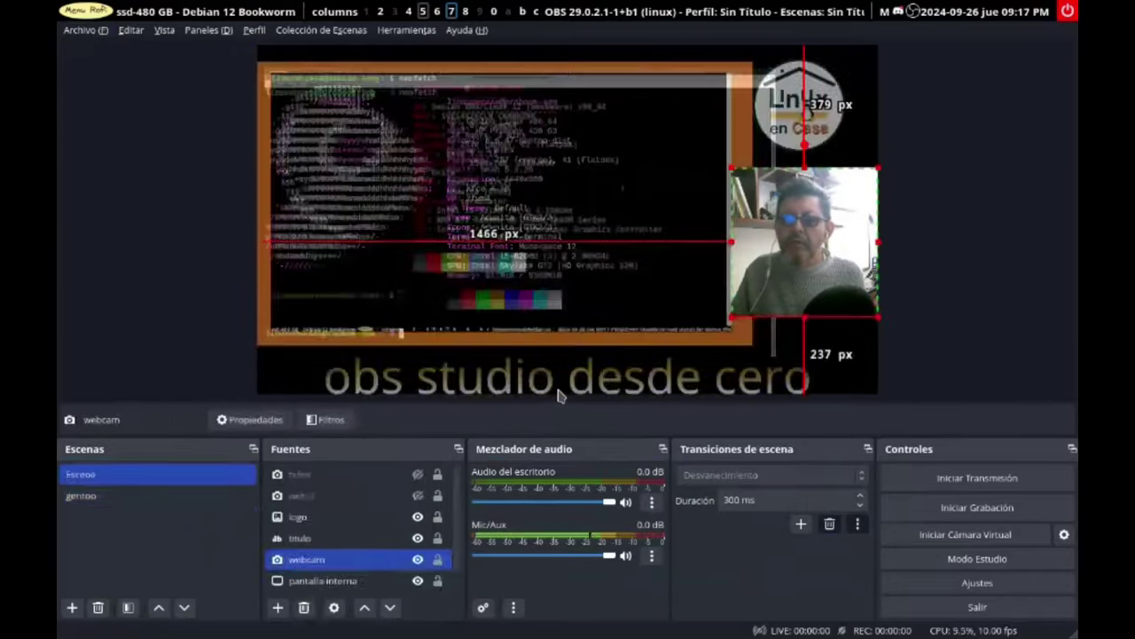
key("super+KP_2")
key("super+KP_1")
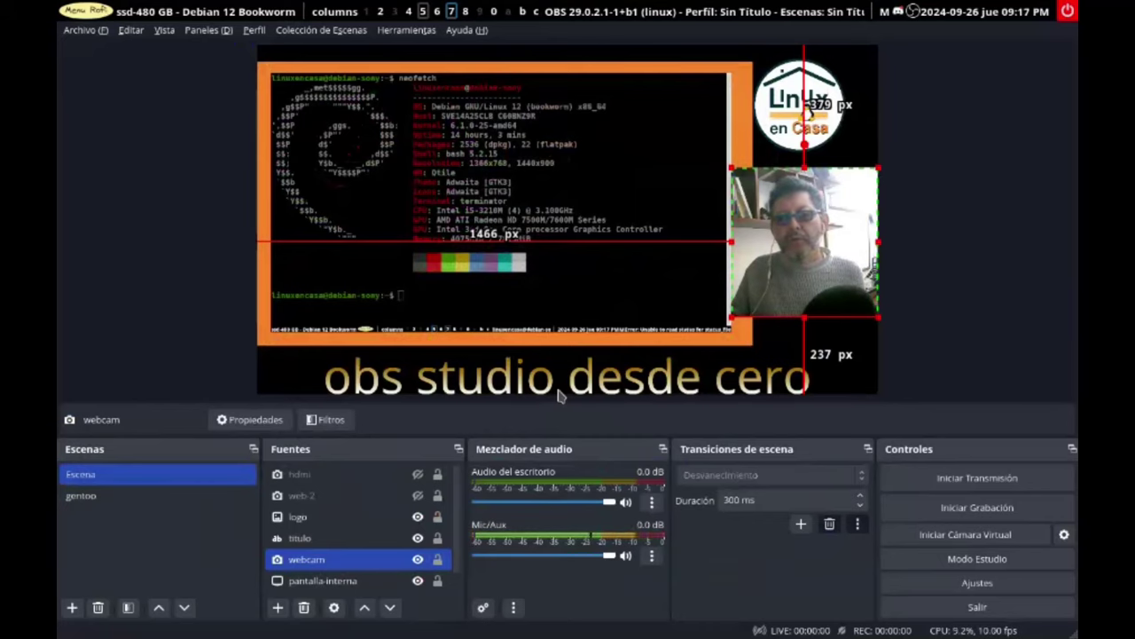
key("super+KP_2")
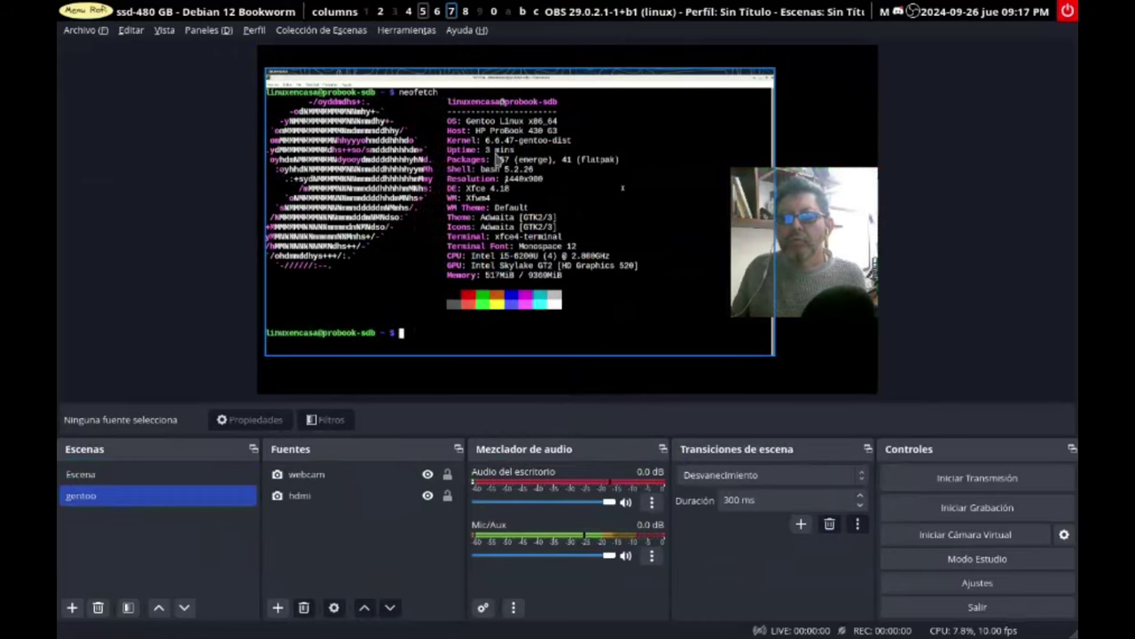
Step: Look through desktop workspaces 3 to 6 and return to OBS Studio on workspace 7
left_click(394, 12)
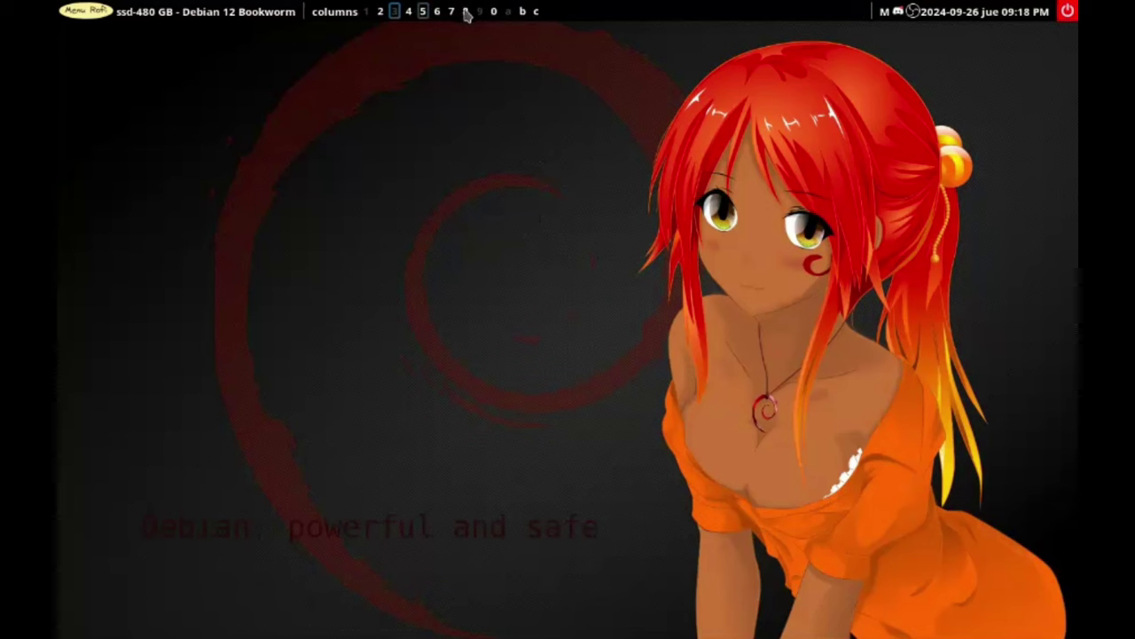
left_click(408, 12)
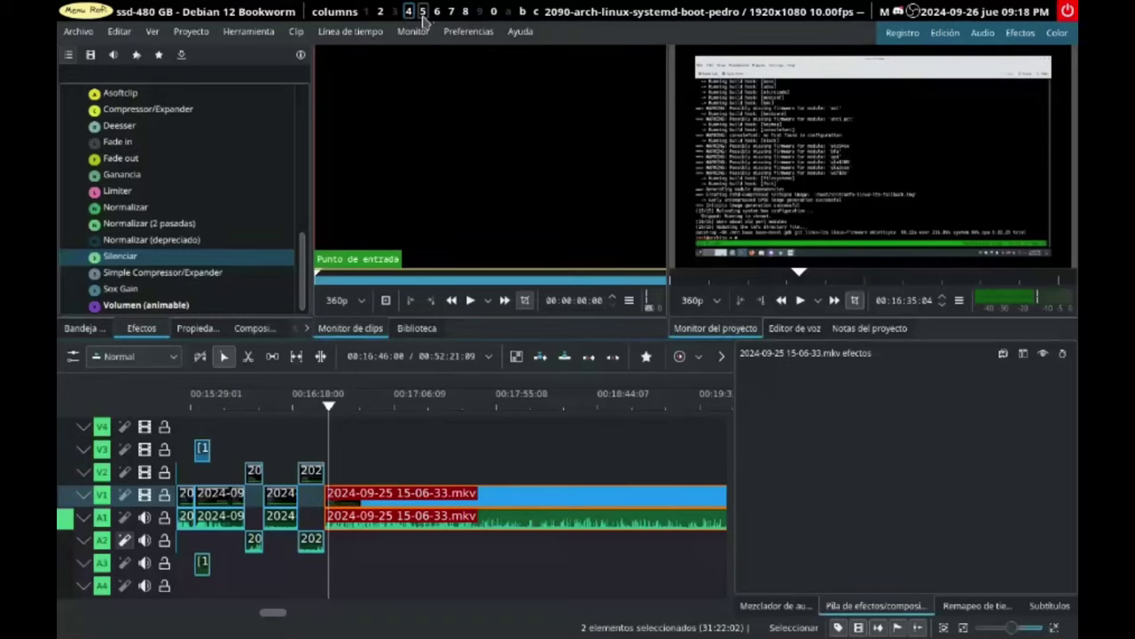
left_click(424, 13)
left_click(437, 12)
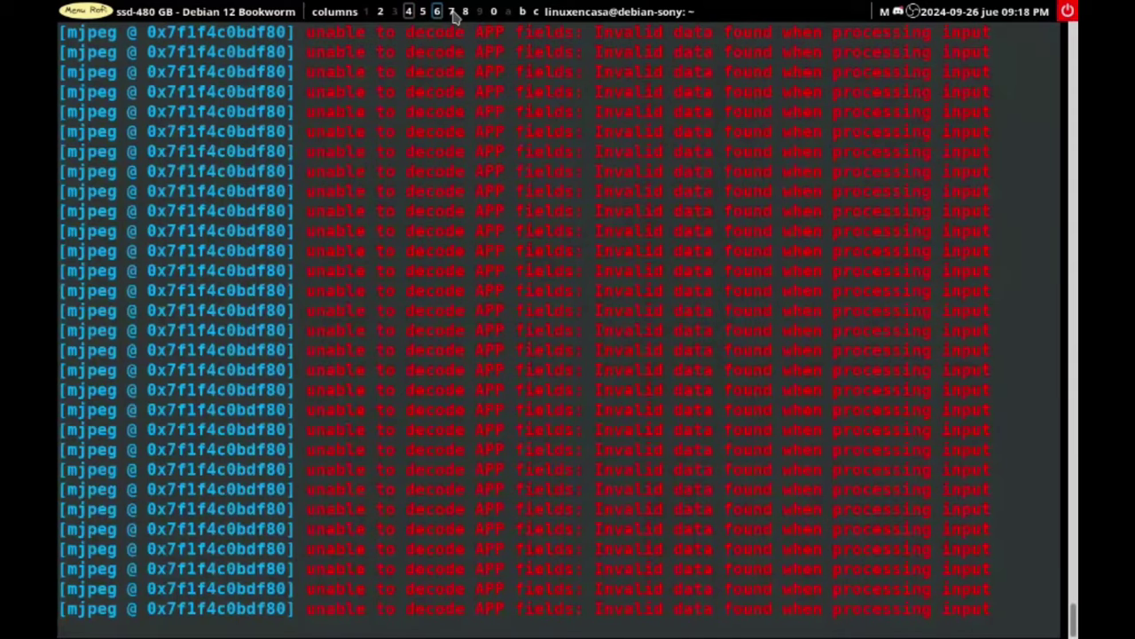
left_click(451, 12)
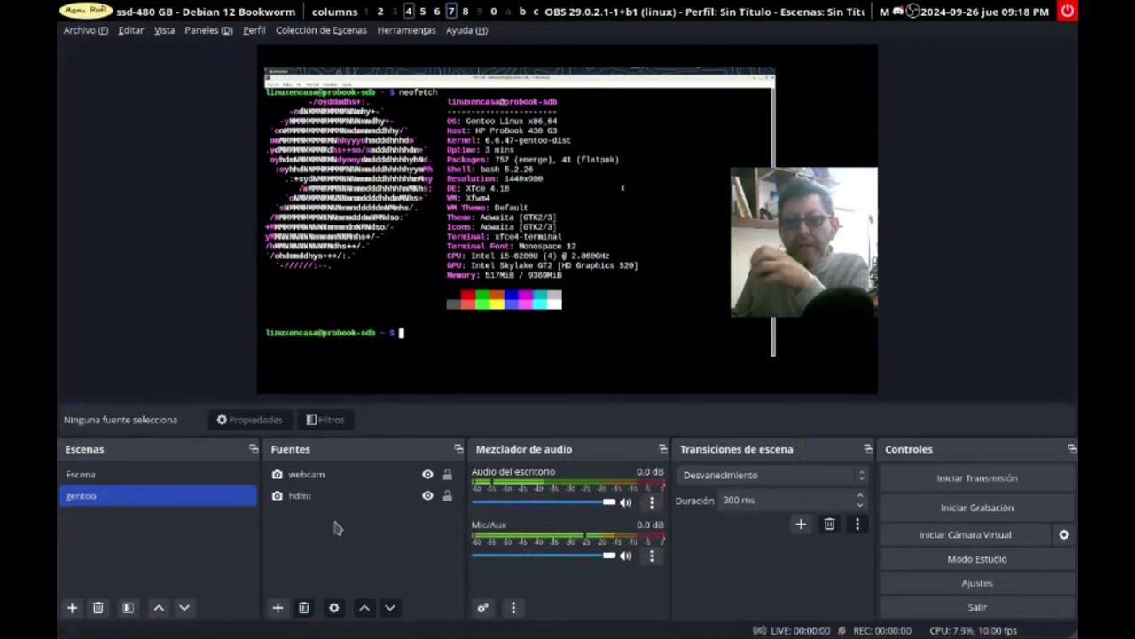
left_click(335, 479)
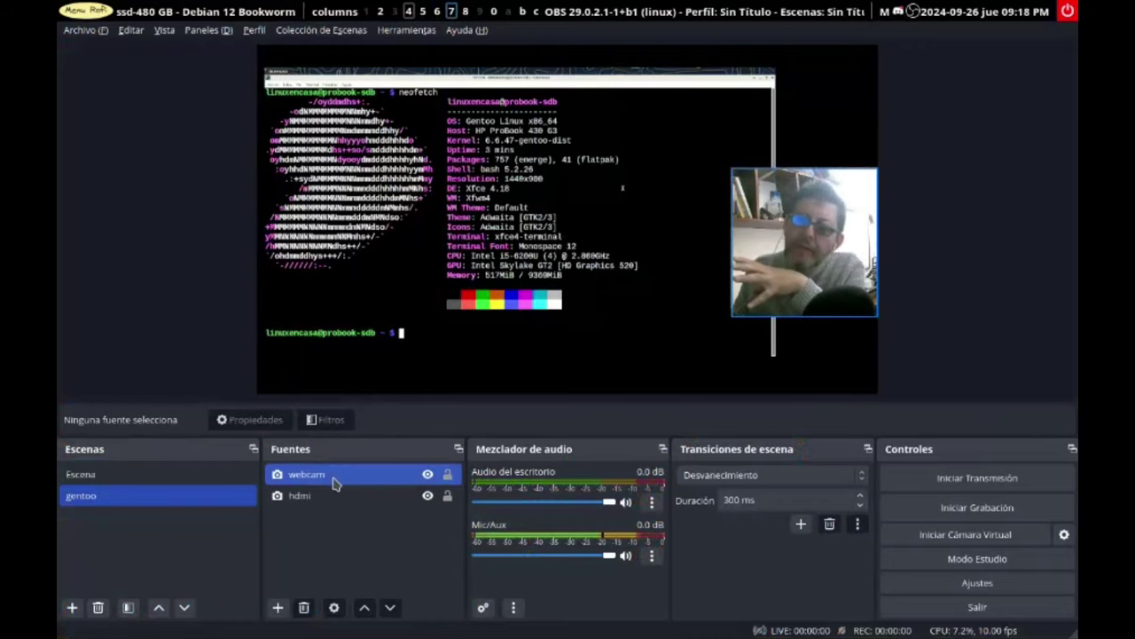
left_click(306, 495)
left_click(319, 532)
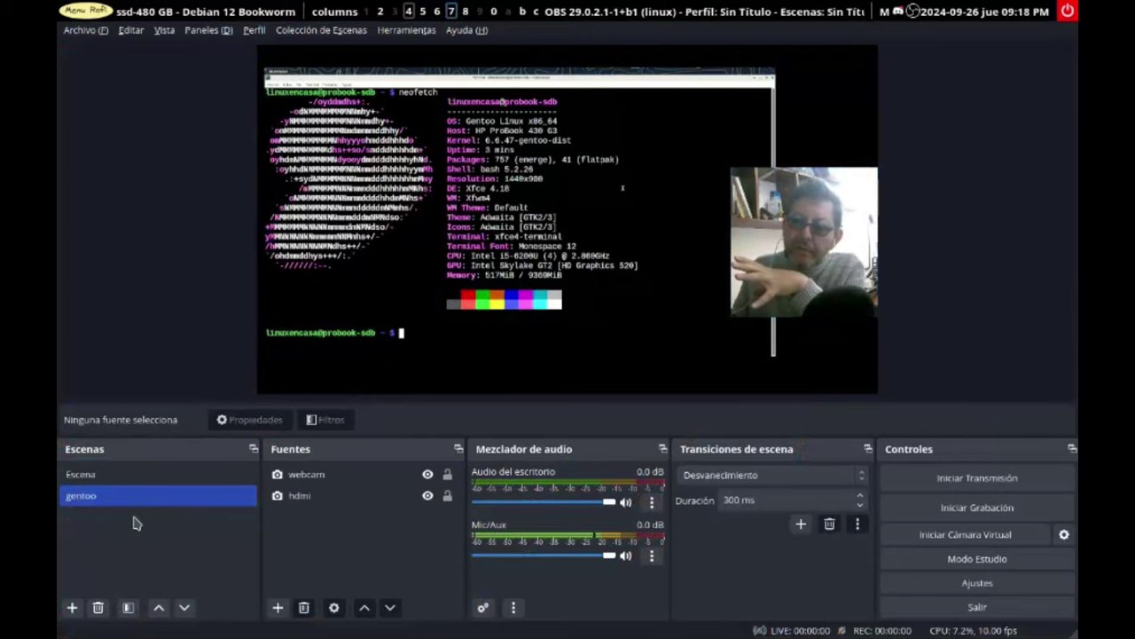
left_click(301, 497)
left_click(314, 475)
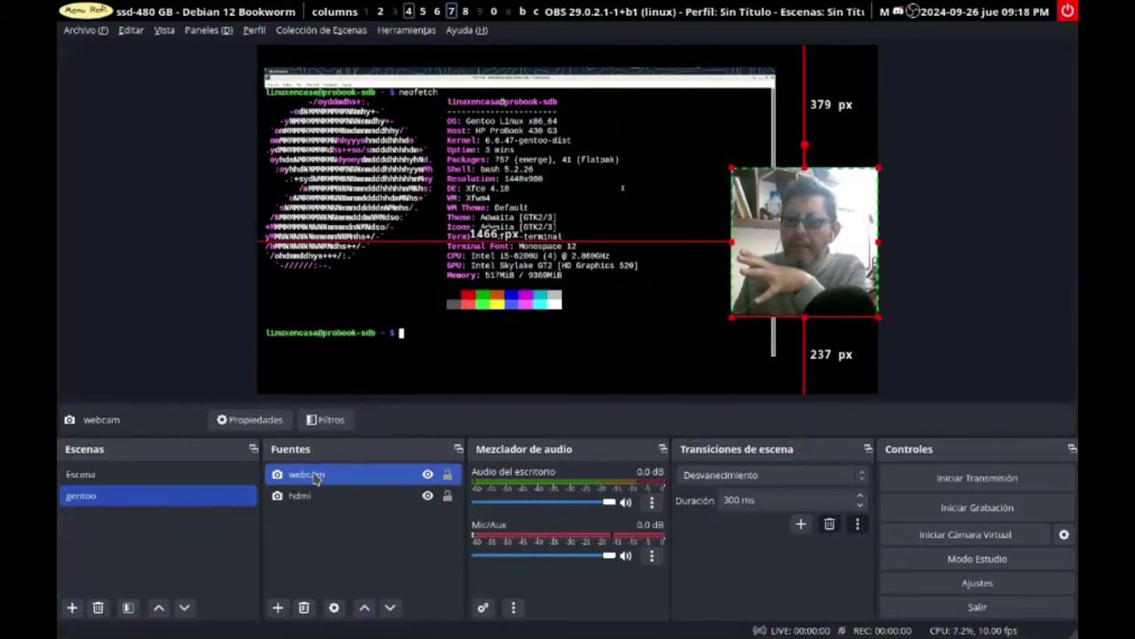
Step: Switch to the scene Escena and duplicate it under the name "Escena 2 - sin camara"
left_click(133, 479)
left_click(390, 560)
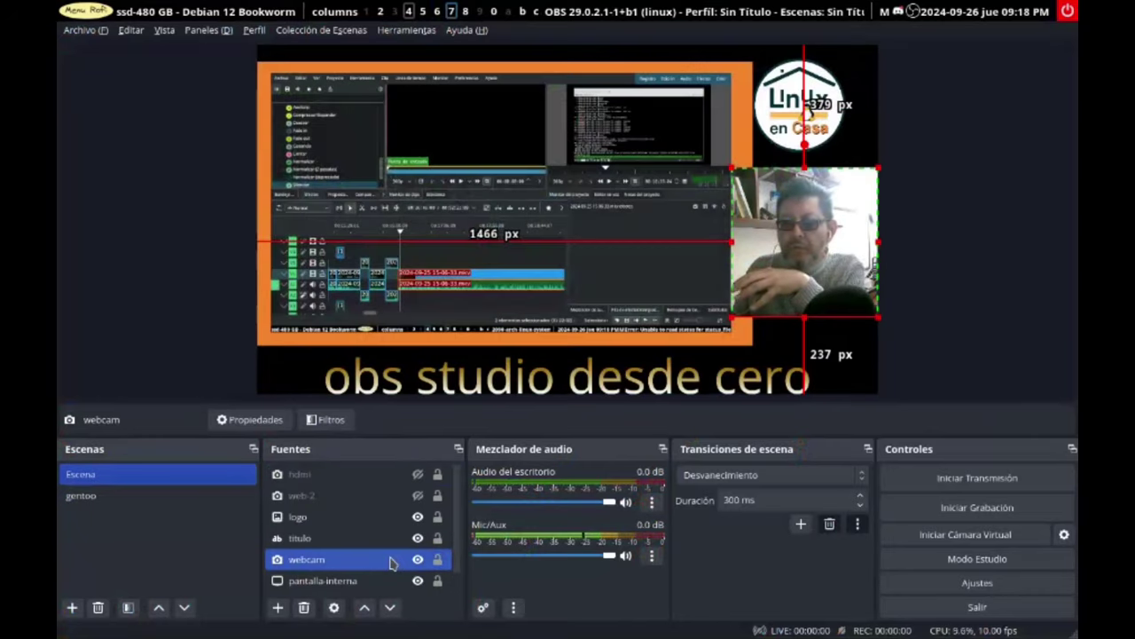
right_click(139, 483)
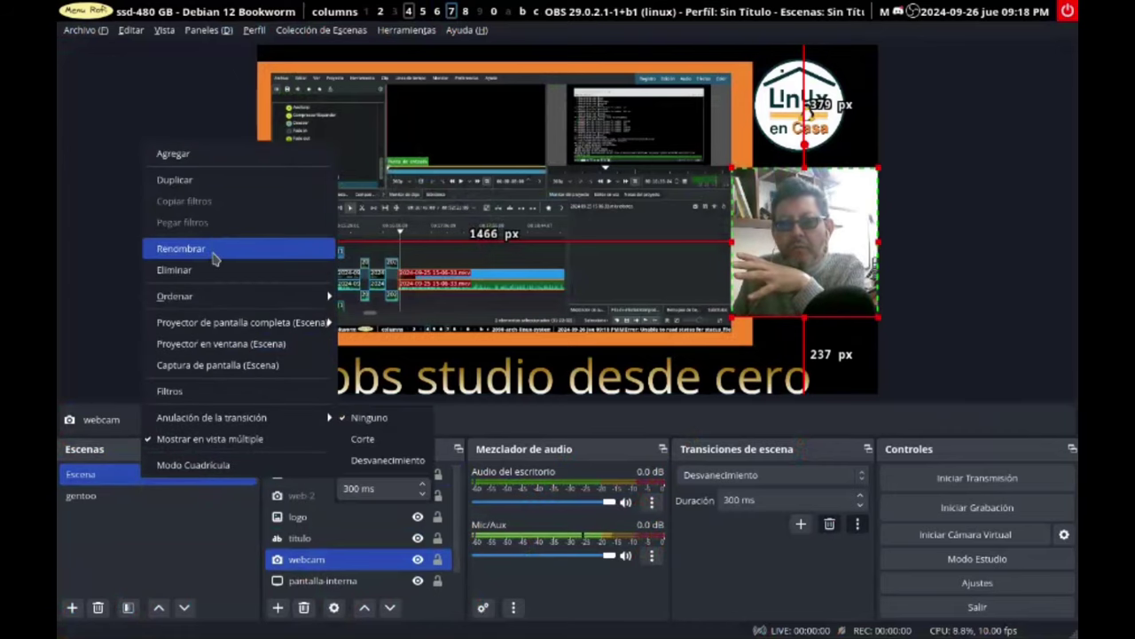
left_click(219, 189)
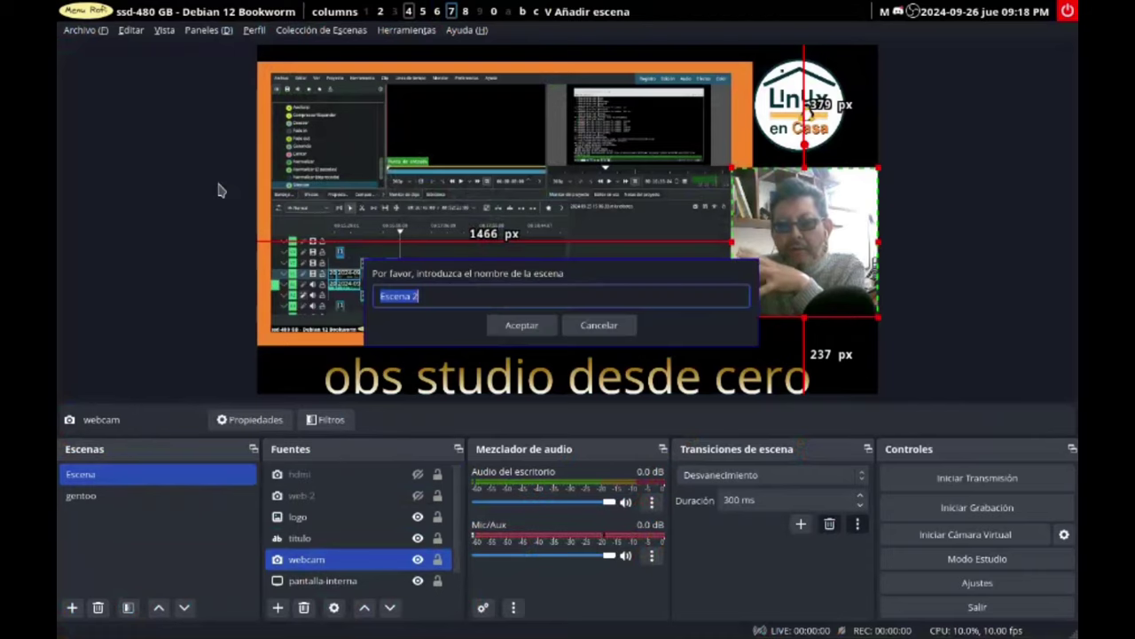
left_click(507, 302)
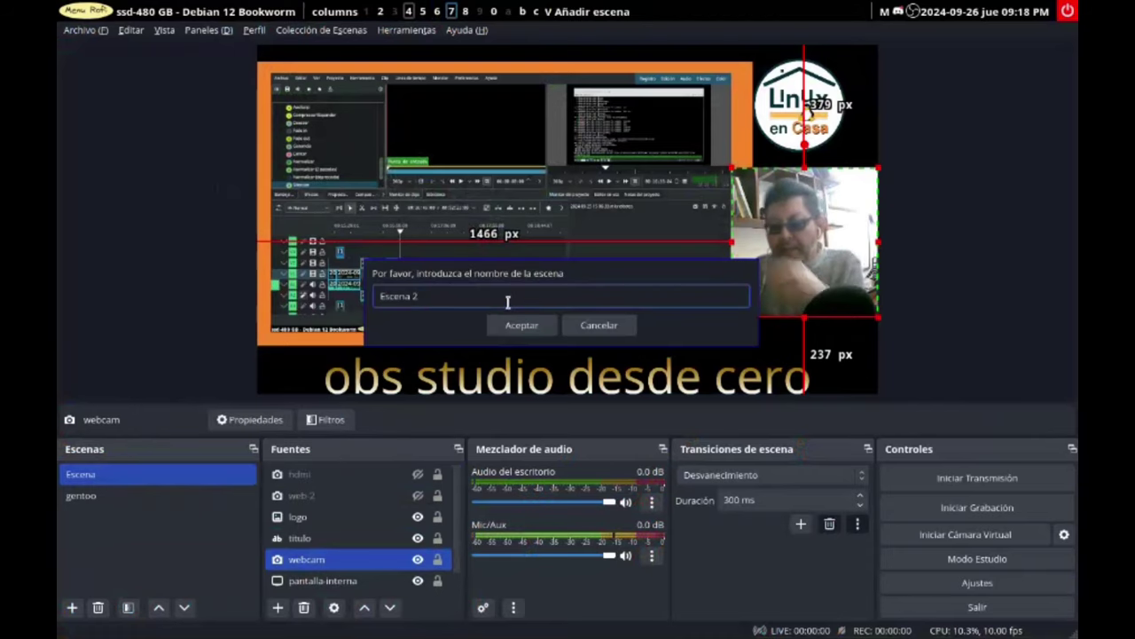
type("- sin ")
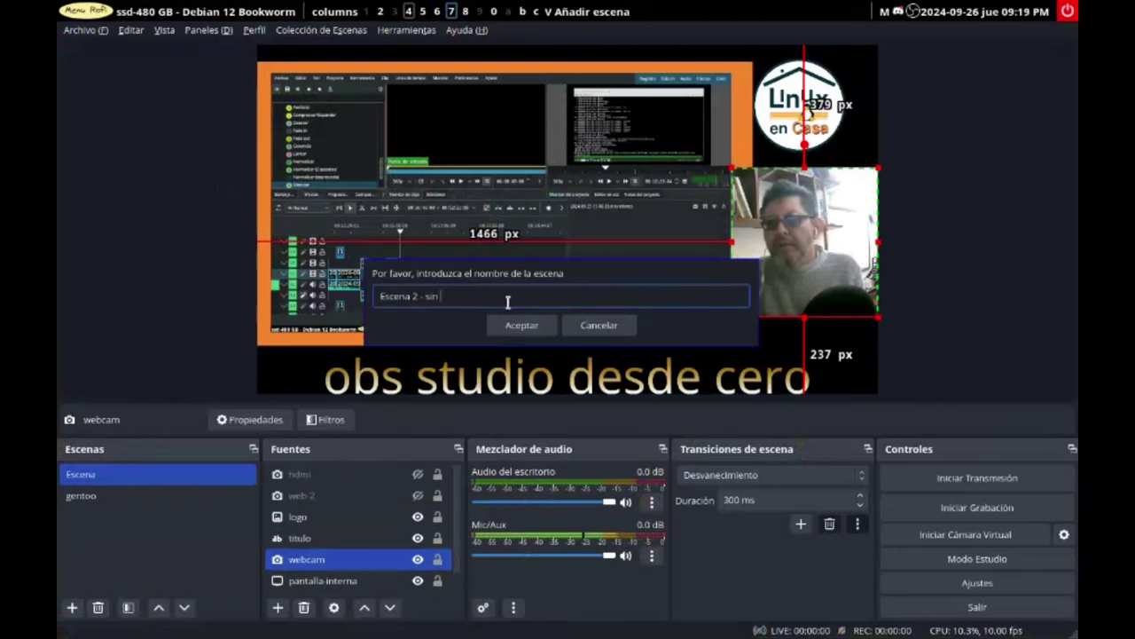
type("camara")
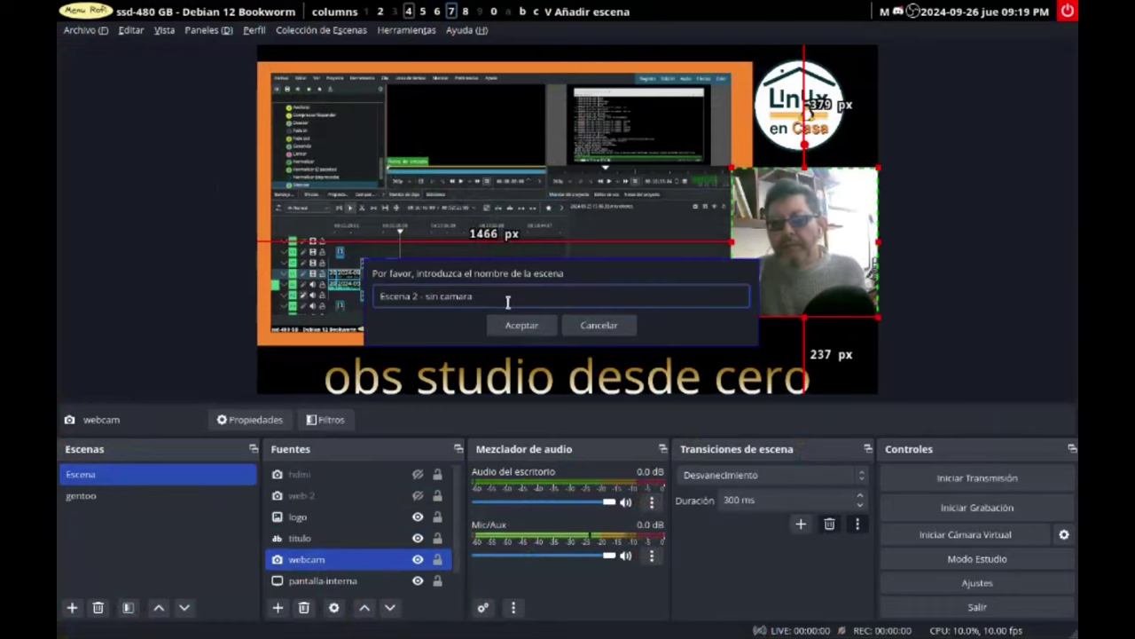
left_click(533, 327)
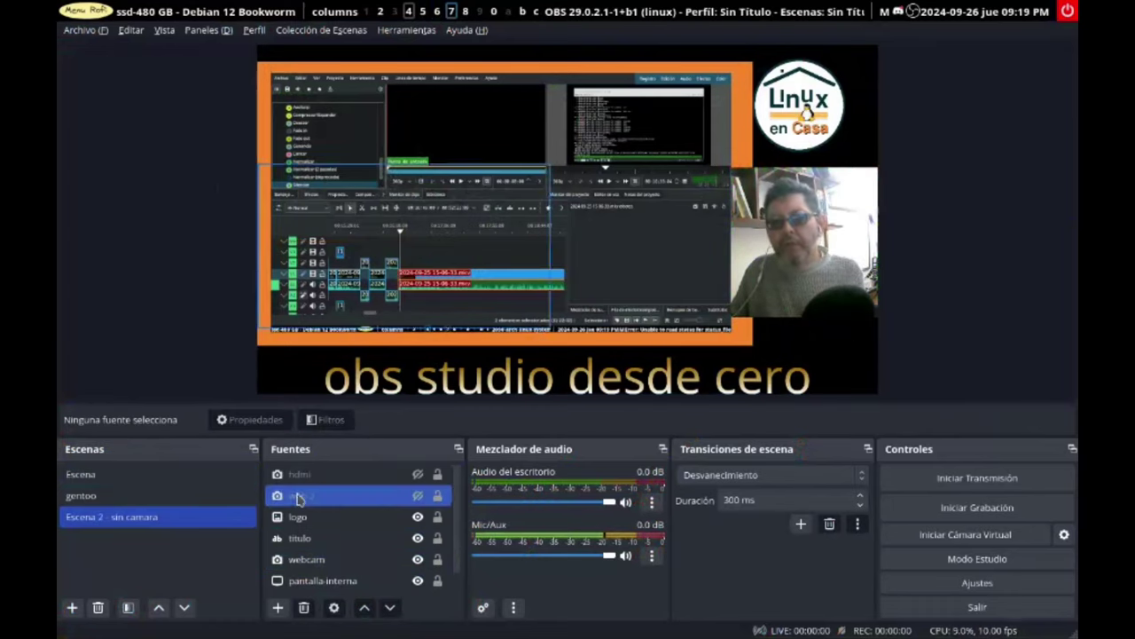
Step: Hide the webcam source in the duplicated scene "Escena 2 - sin camara"
left_click(355, 535)
left_click(373, 557)
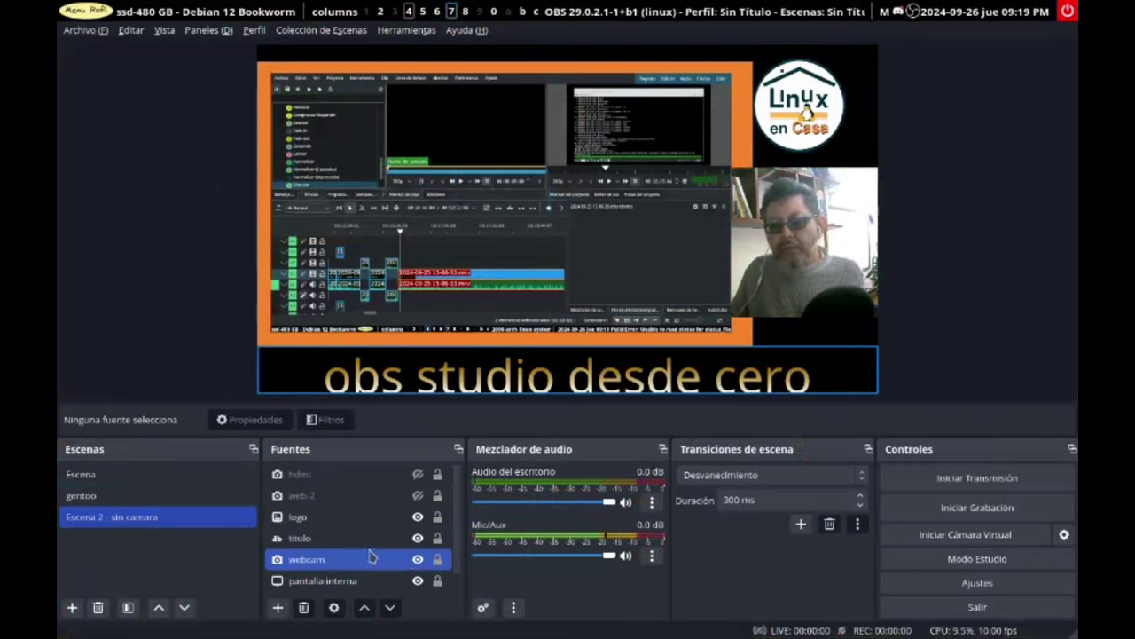
left_click(418, 559)
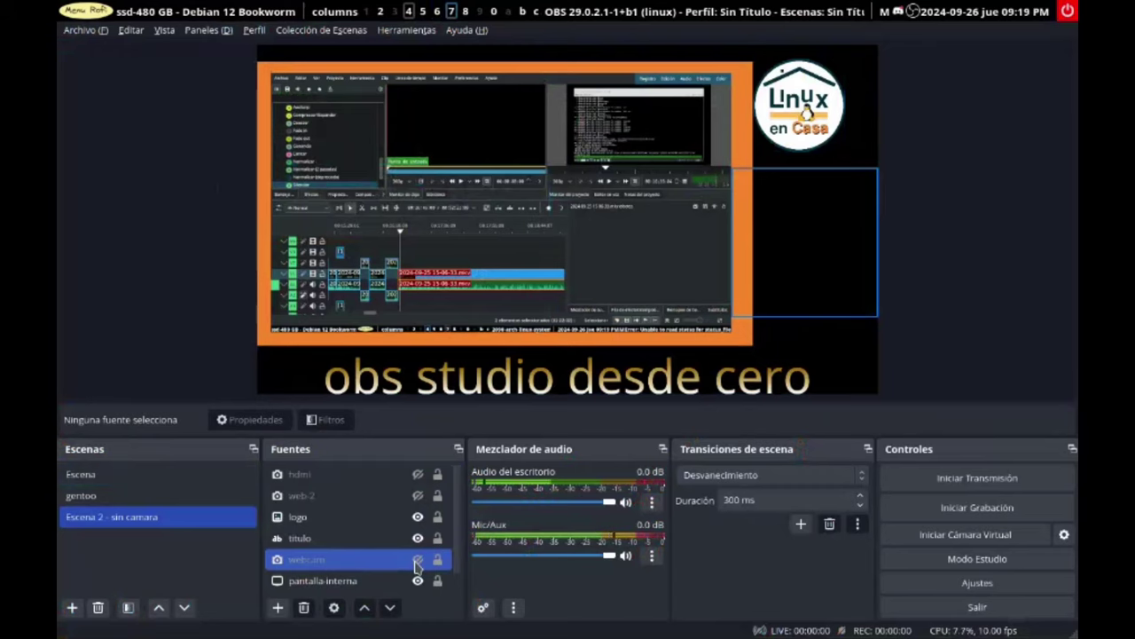
Step: Compare the scenes with and without camera by alternating between Escena and "Escena 2 - sin camara", finishing on the latter
left_click(142, 521)
left_click(119, 478)
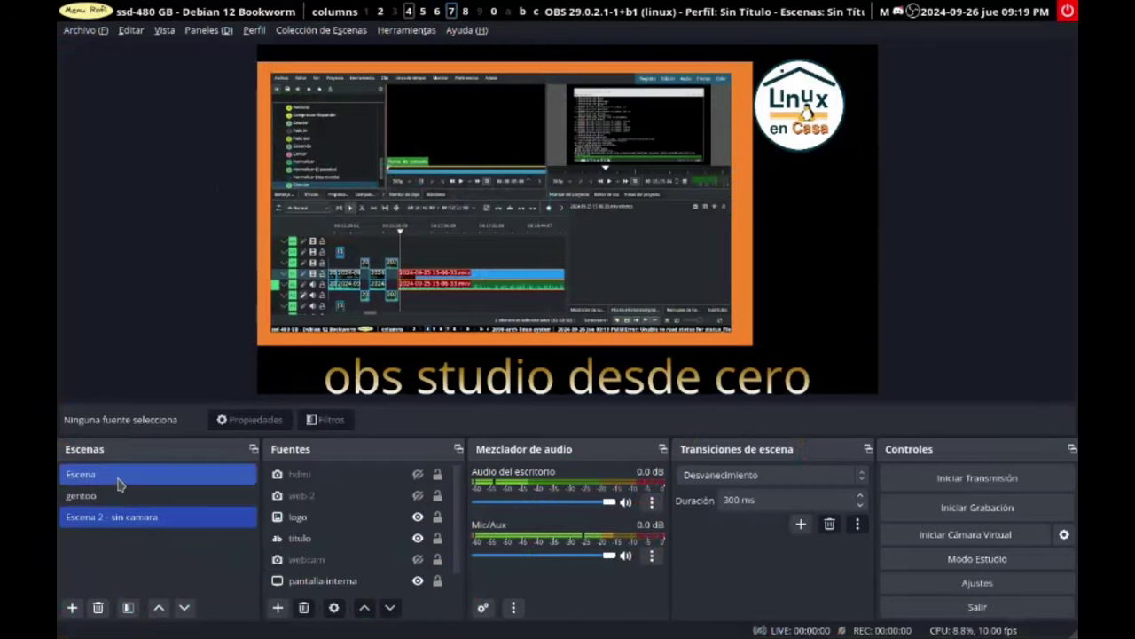
left_click(114, 516)
left_click(110, 477)
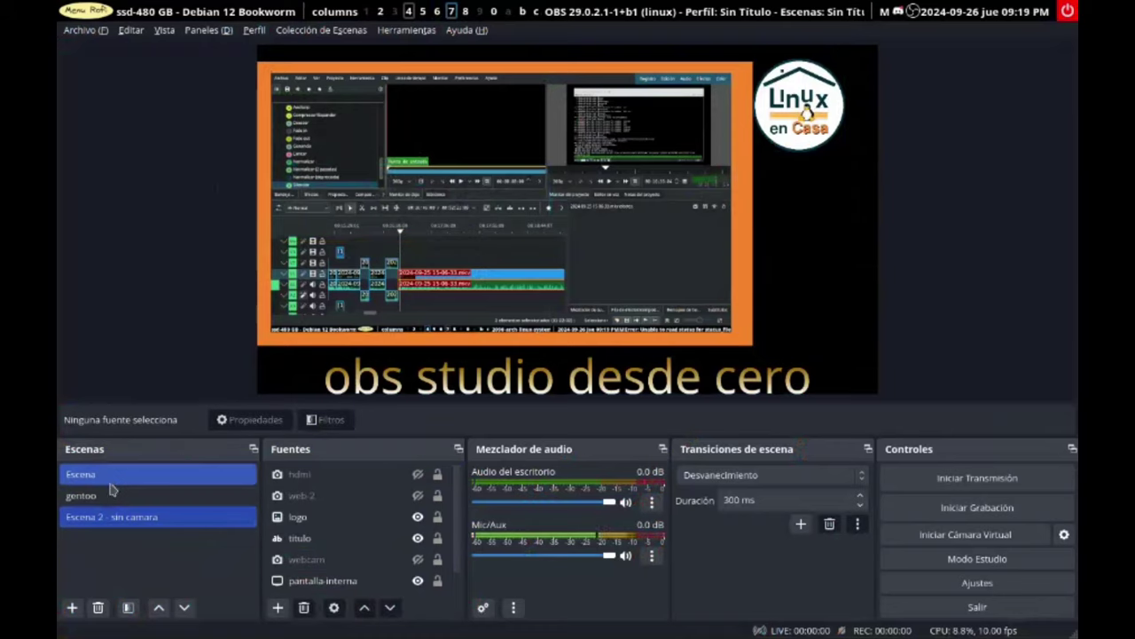
left_click(109, 525)
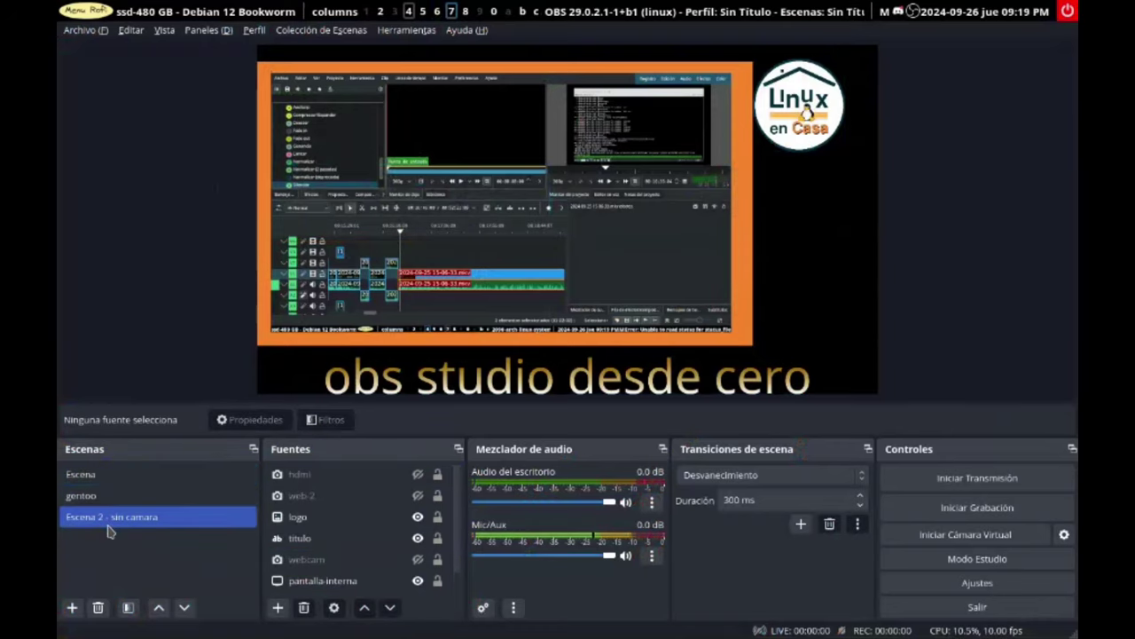
left_click(110, 475)
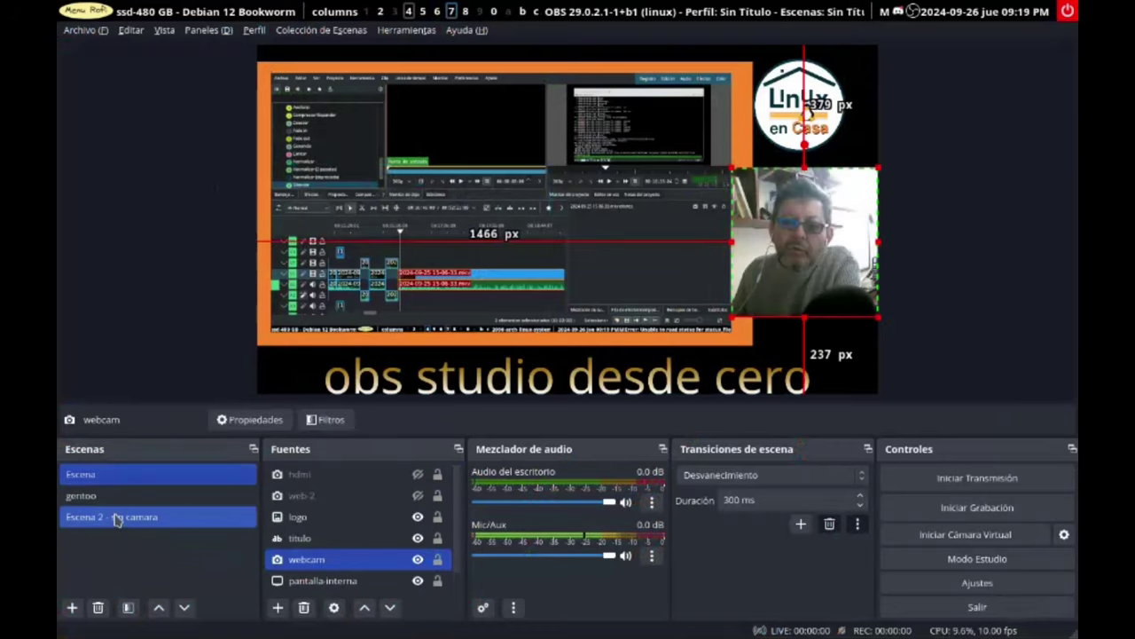
left_click(115, 518)
left_click(123, 476)
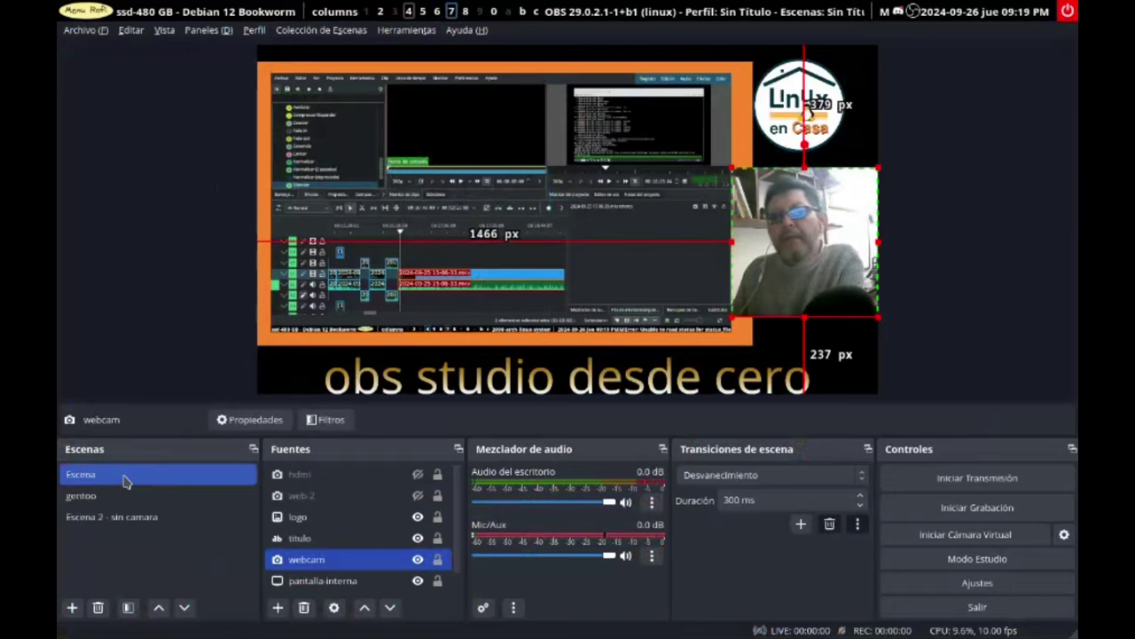
left_click(129, 517)
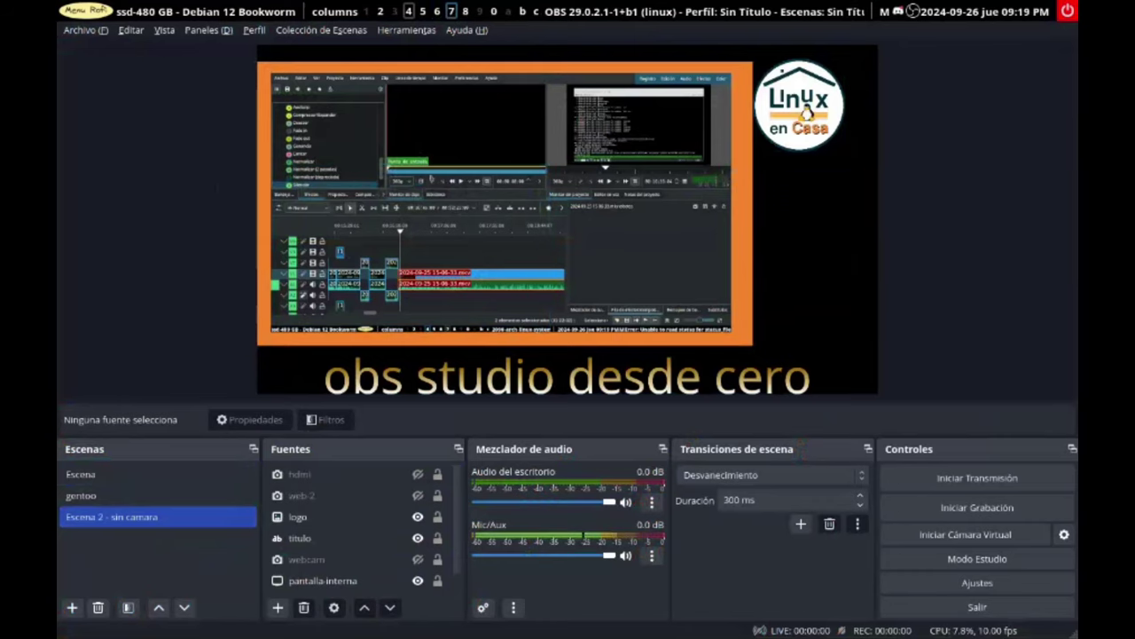
Step: Add a new media source named "suscribete" to the scene Escena
left_click(149, 476)
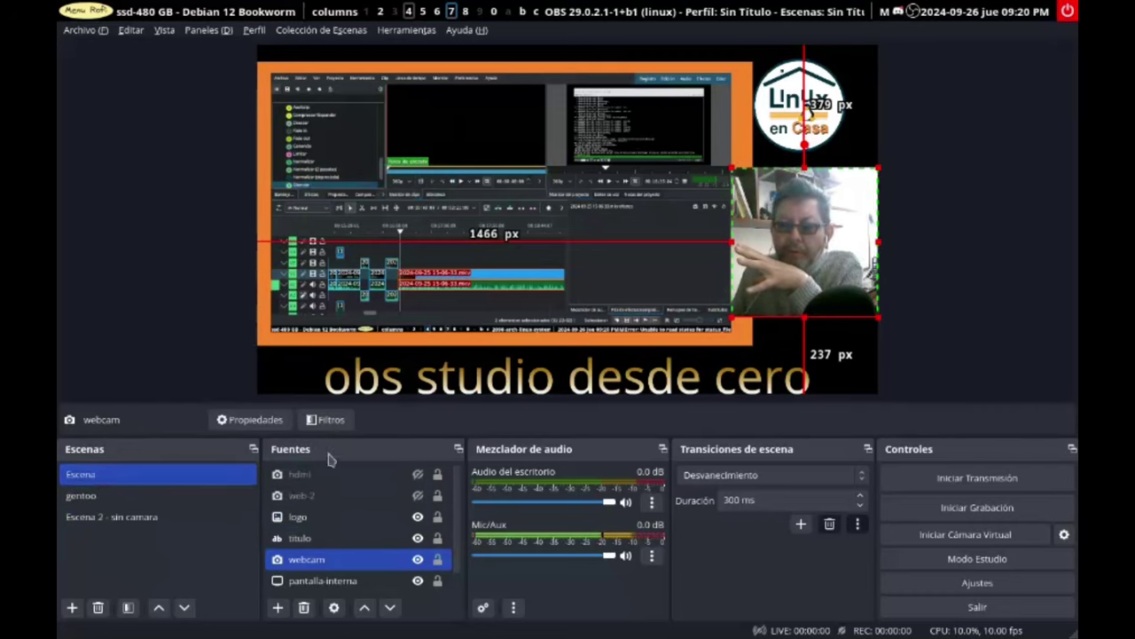
left_click(277, 608)
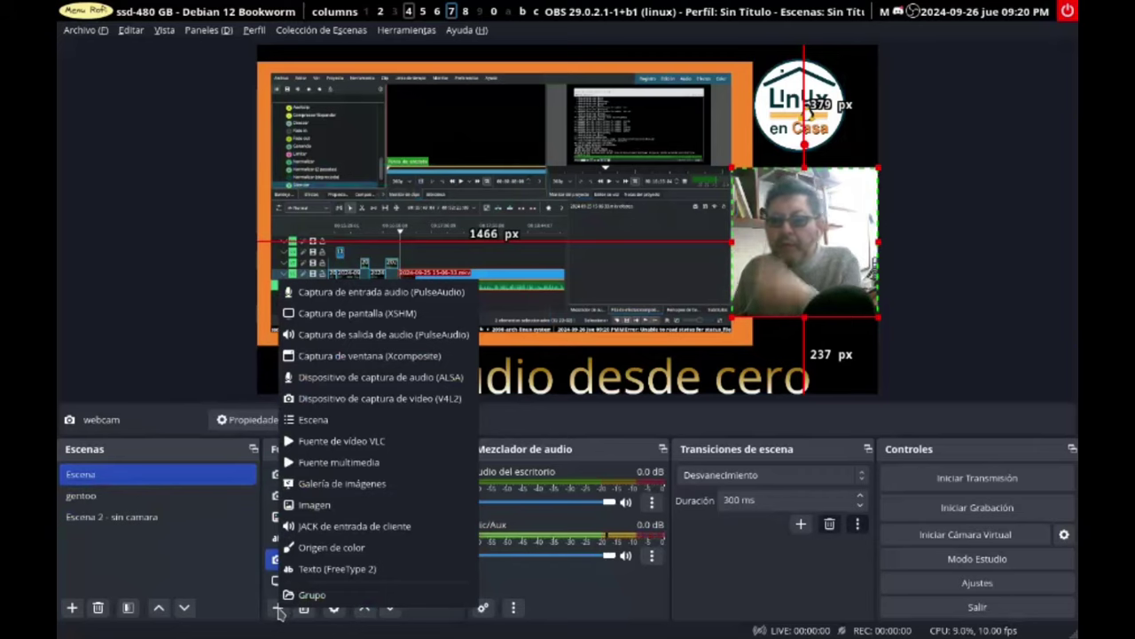
left_click(341, 468)
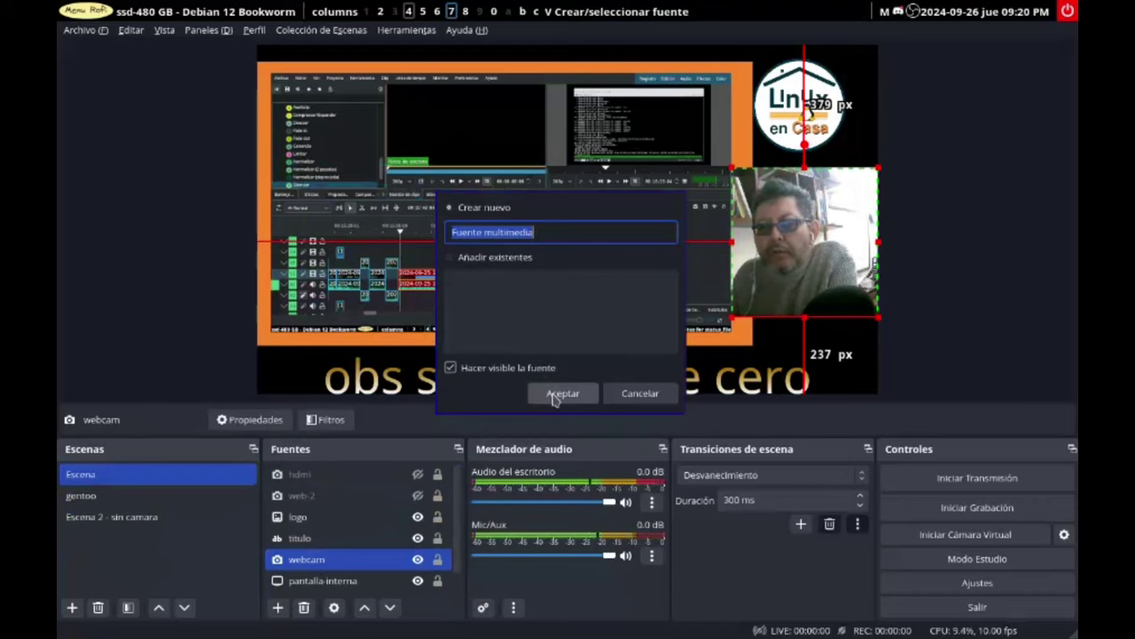
left_click_drag(573, 231, 435, 238)
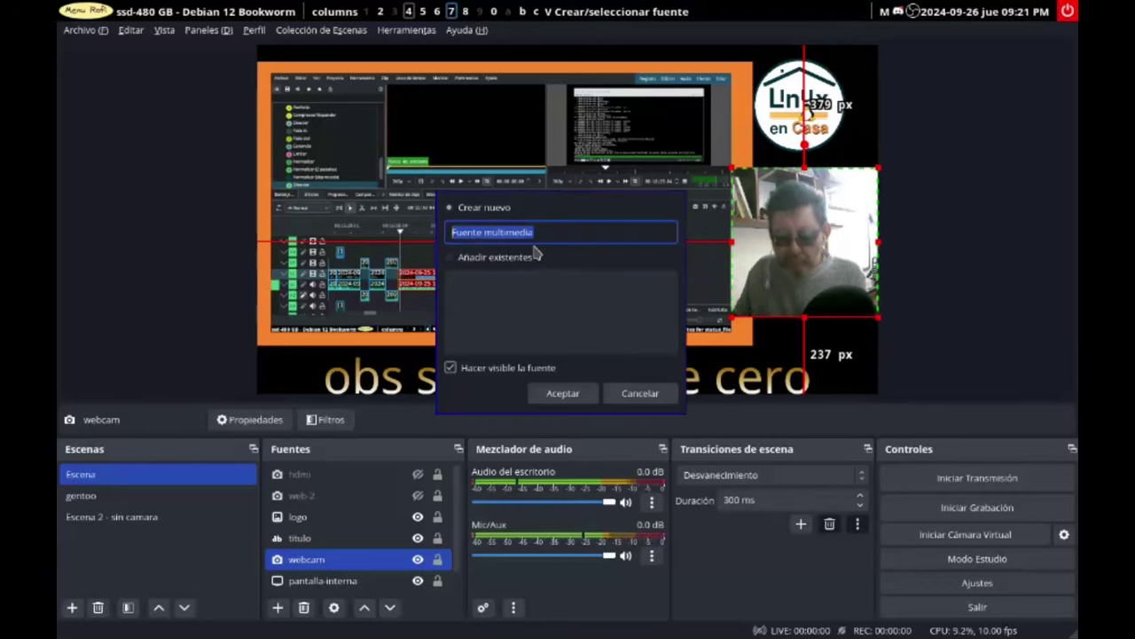
type("suscri")
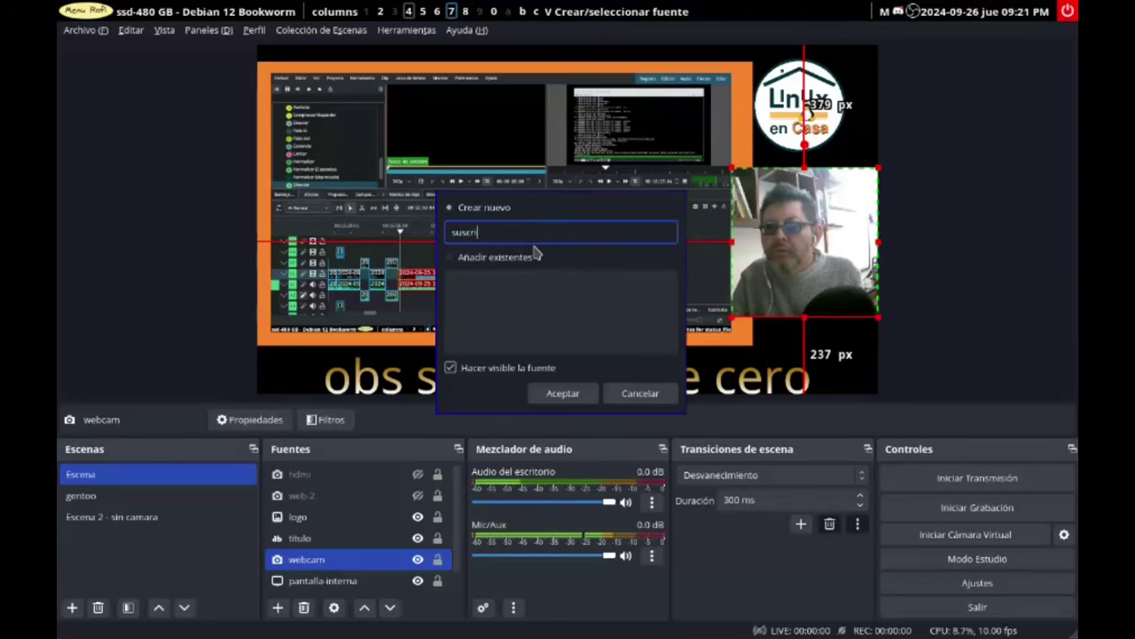
type("bete")
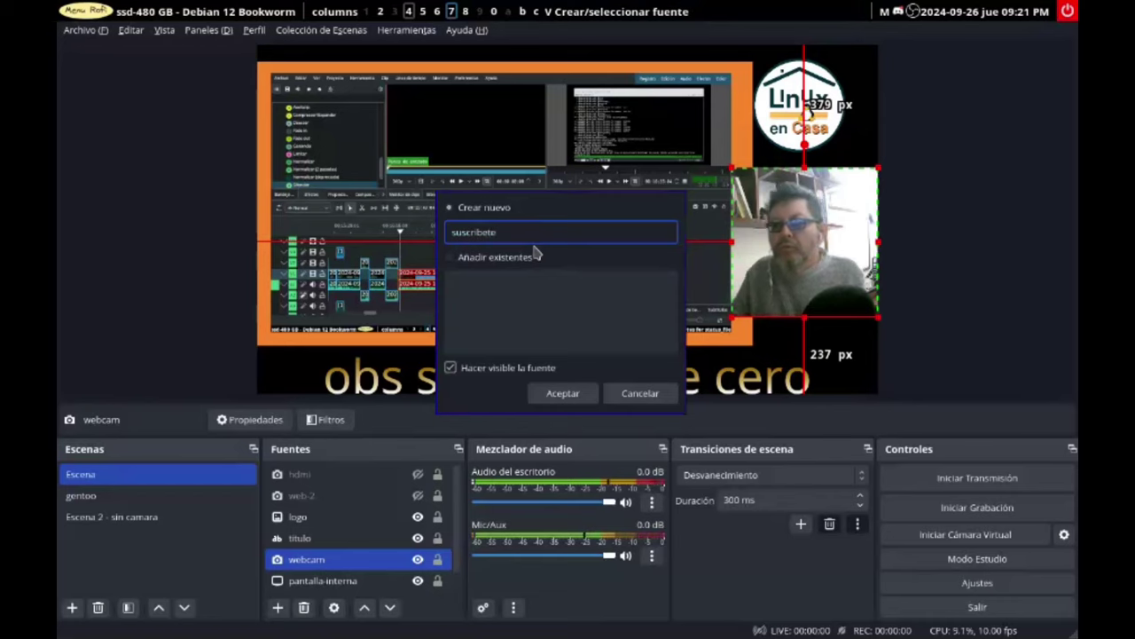
left_click(563, 393)
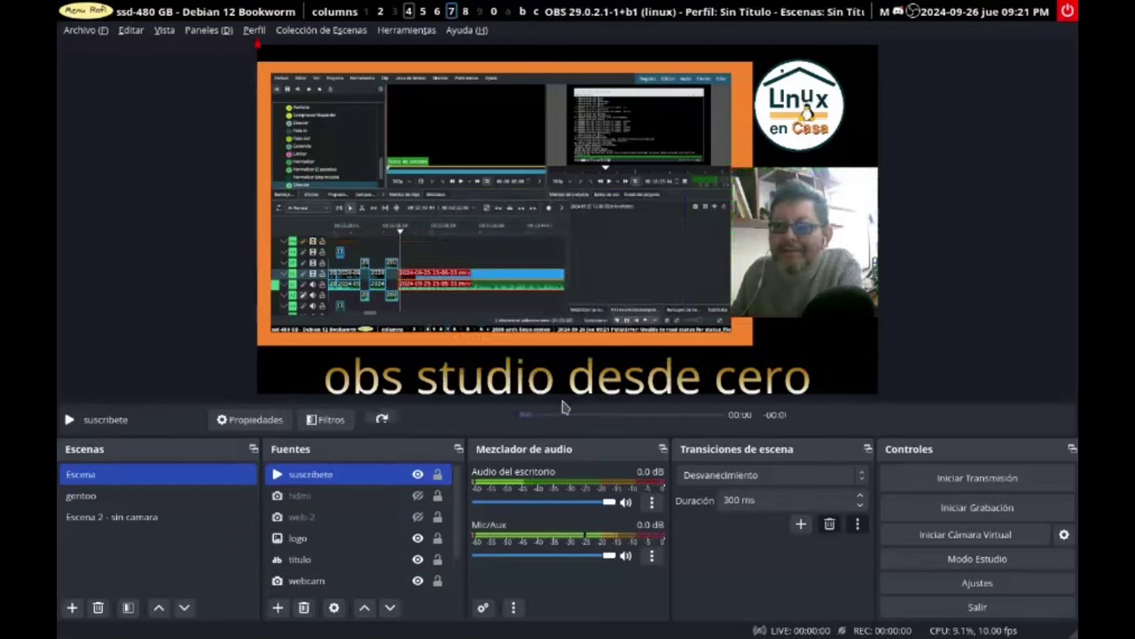
Step: Browse for the media source's local file in the 00-suscribe folder inside nfs-server-sony in the home directory
left_click(774, 335)
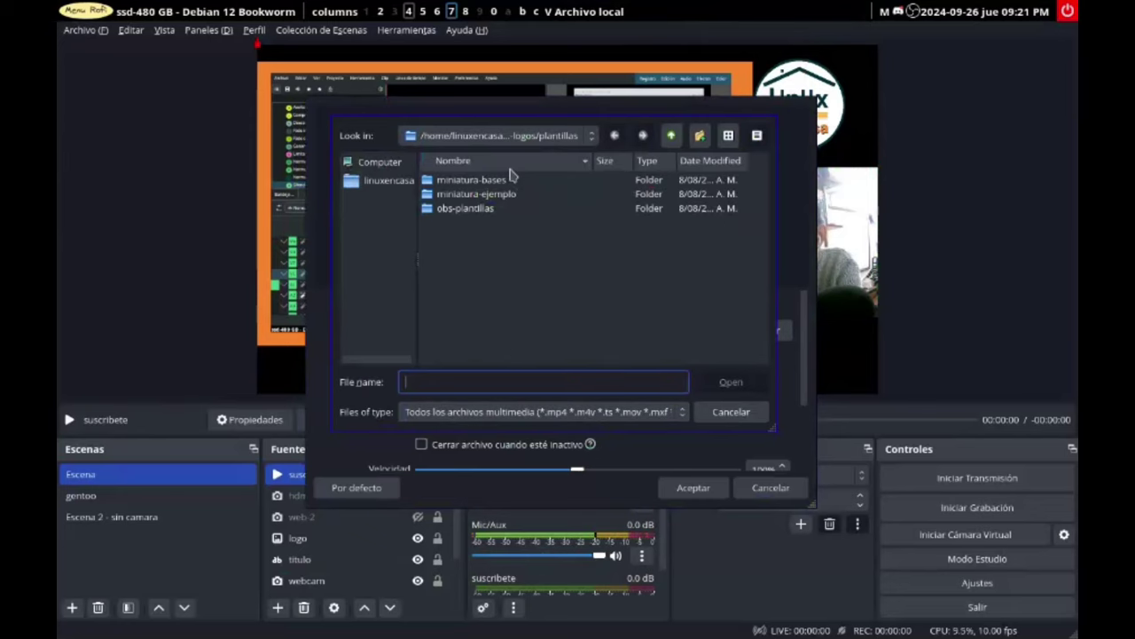
left_click(379, 184)
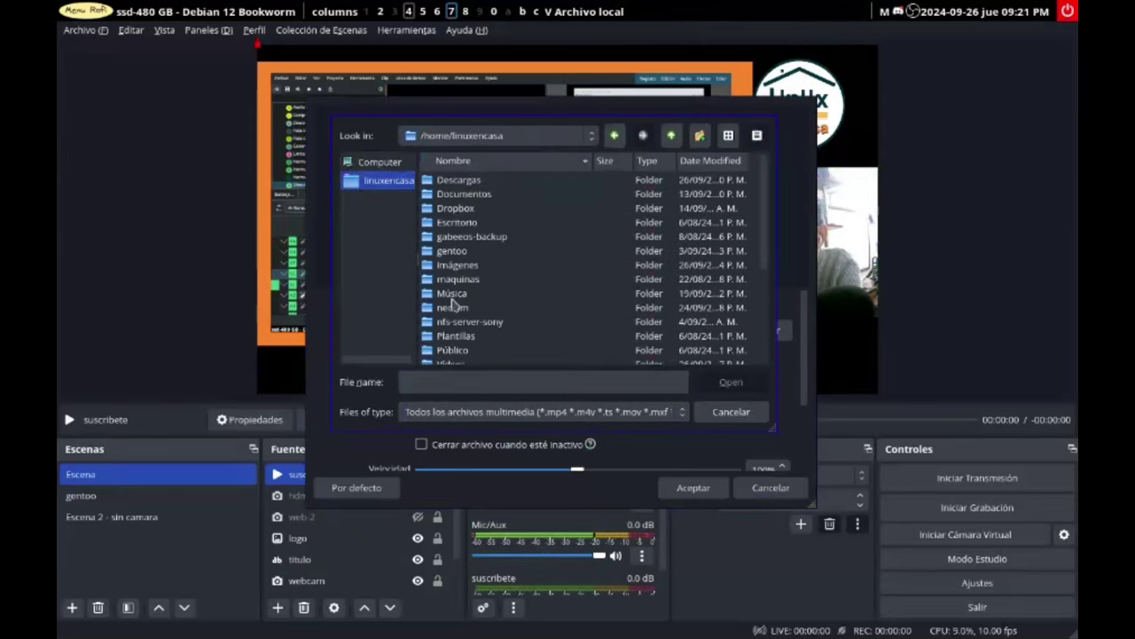
double_click(453, 325)
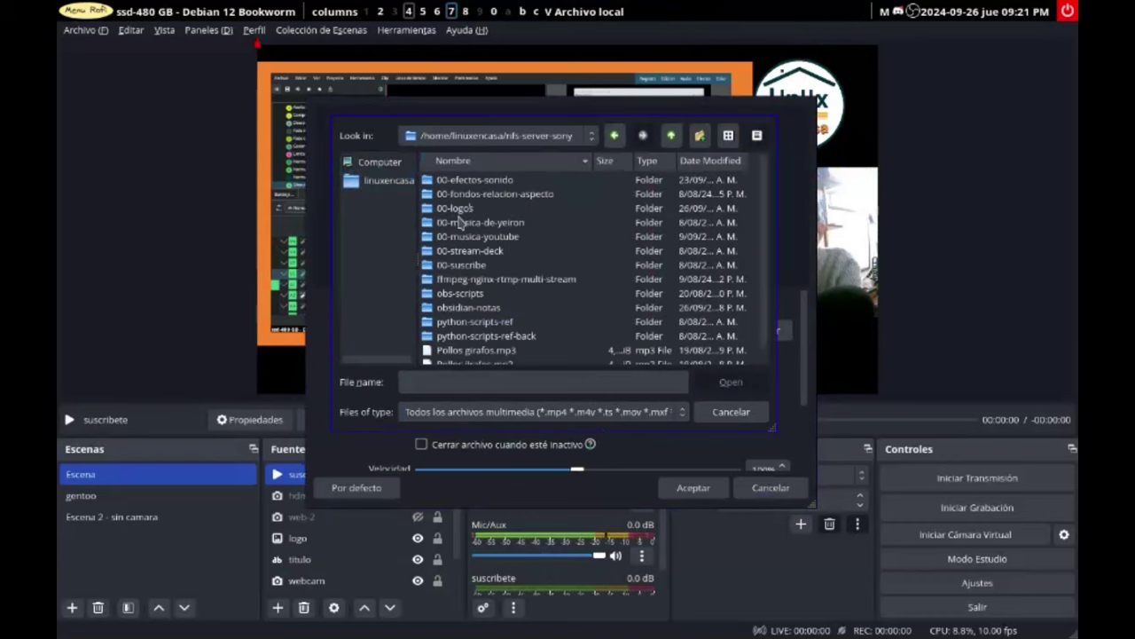
left_click(461, 264)
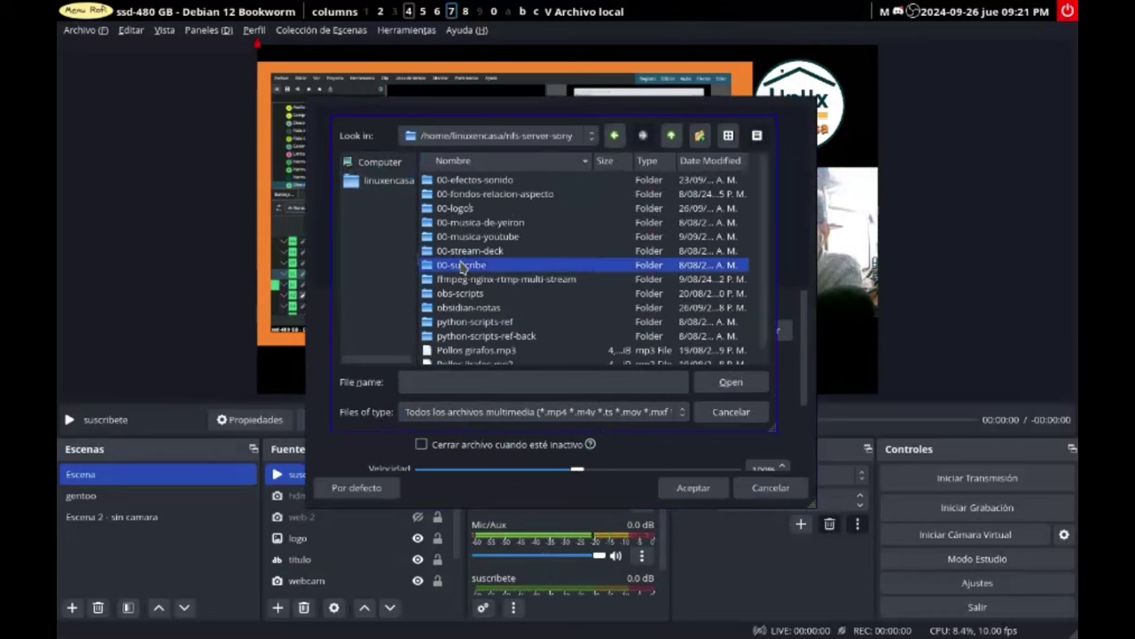
double_click(461, 264)
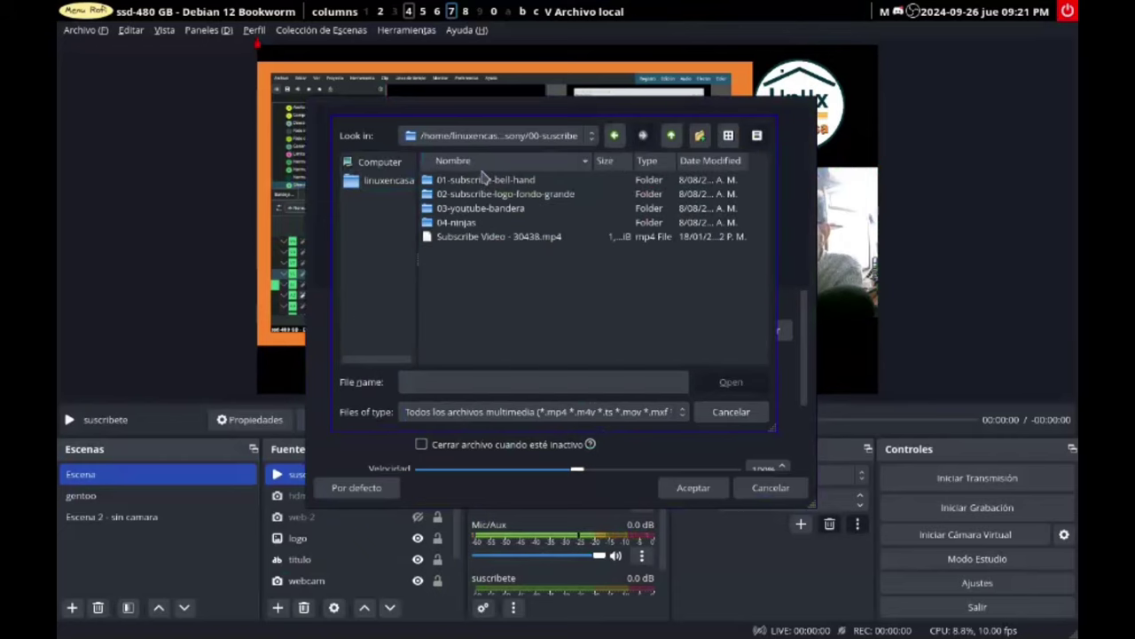
left_click(458, 235)
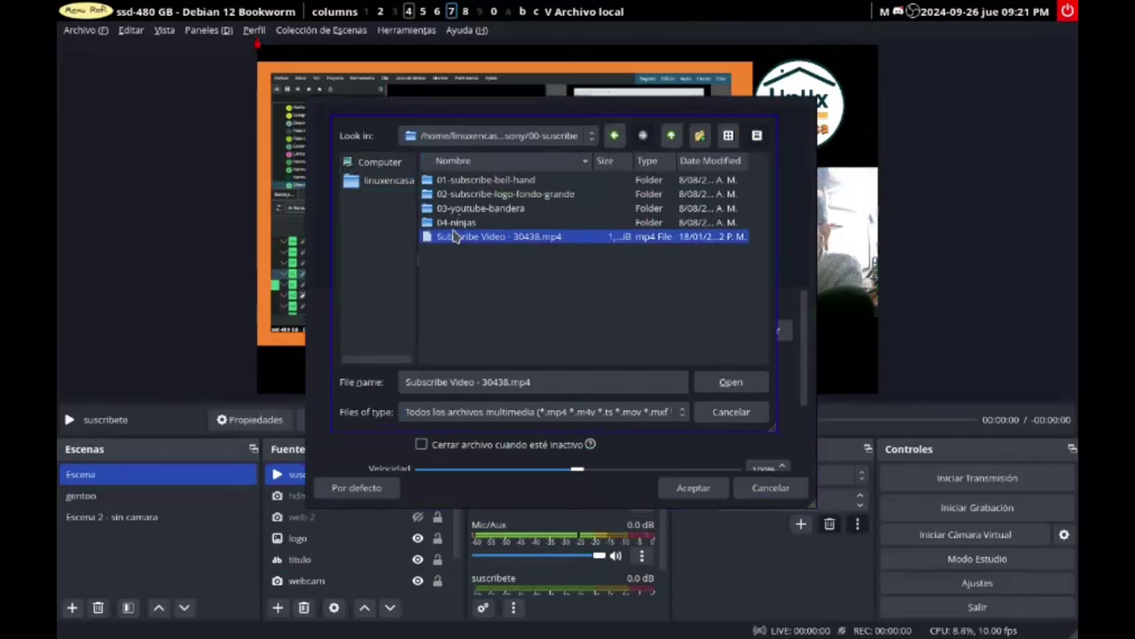
double_click(454, 222)
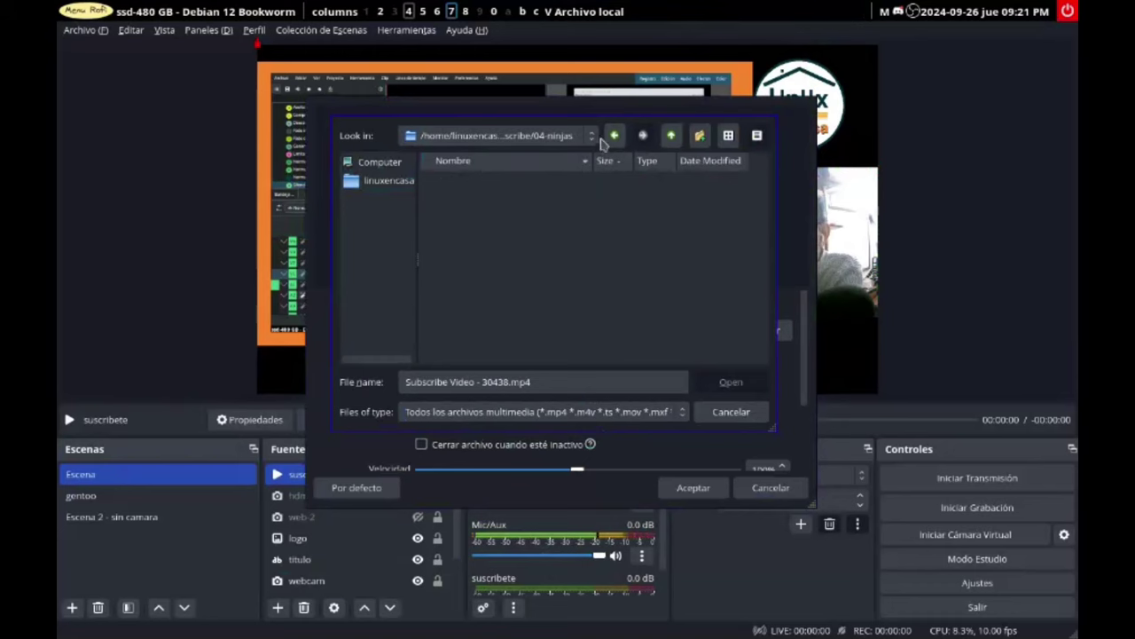
left_click(672, 138)
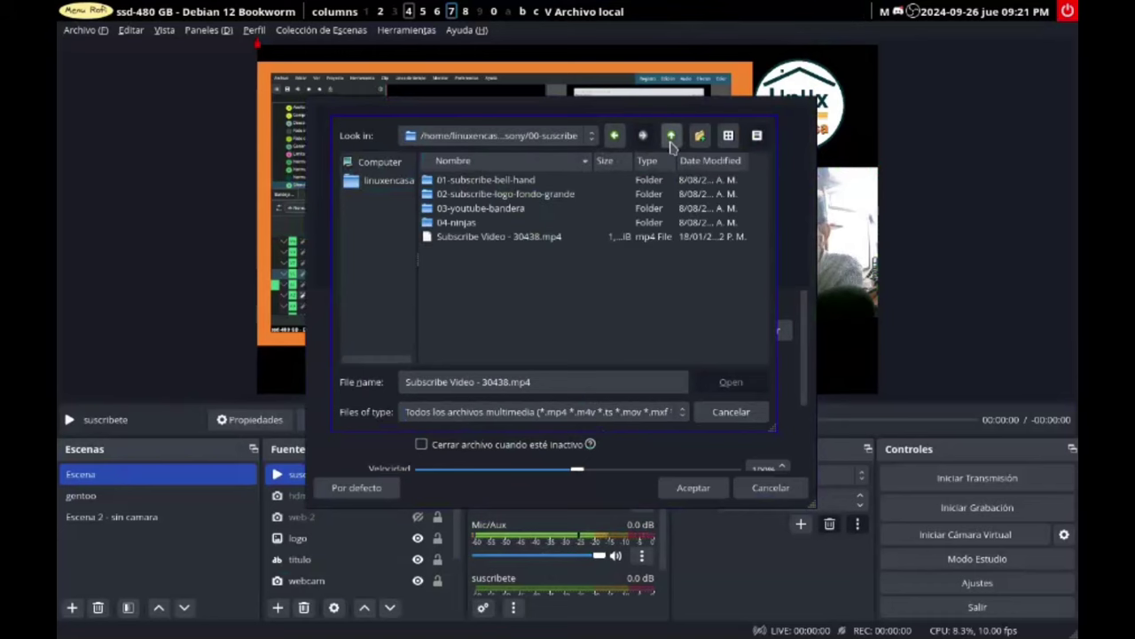
Step: Load "02 subscribe version lec fondo verde.mp4" from the 02-subscribe-logo-fondo-grande folder as the source's local file and accept the properties
left_click(460, 210)
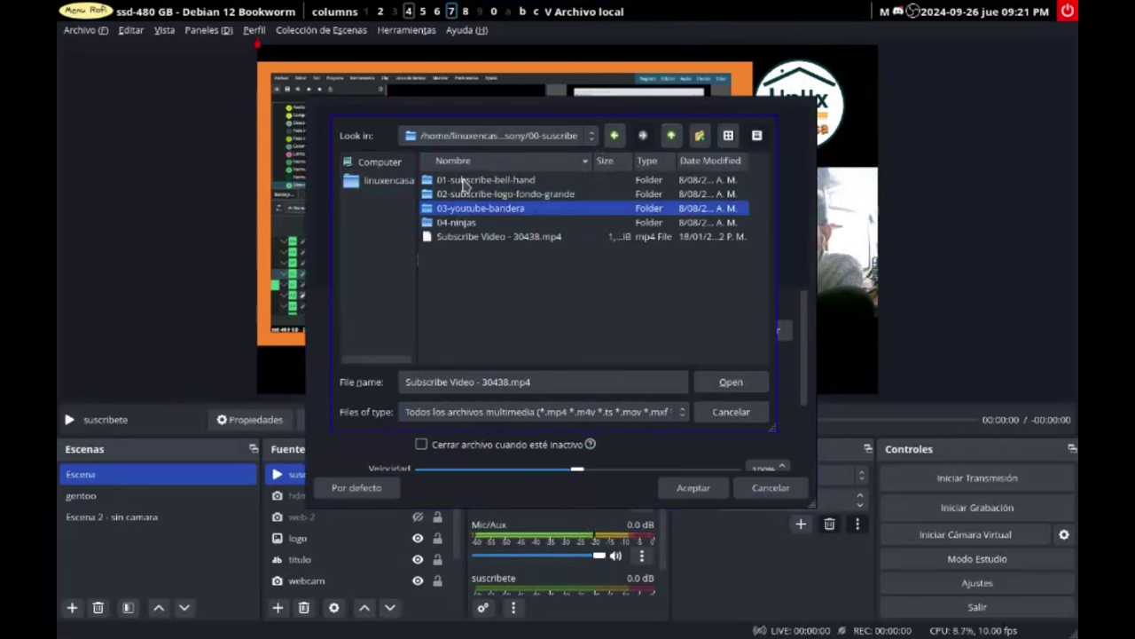
double_click(463, 195)
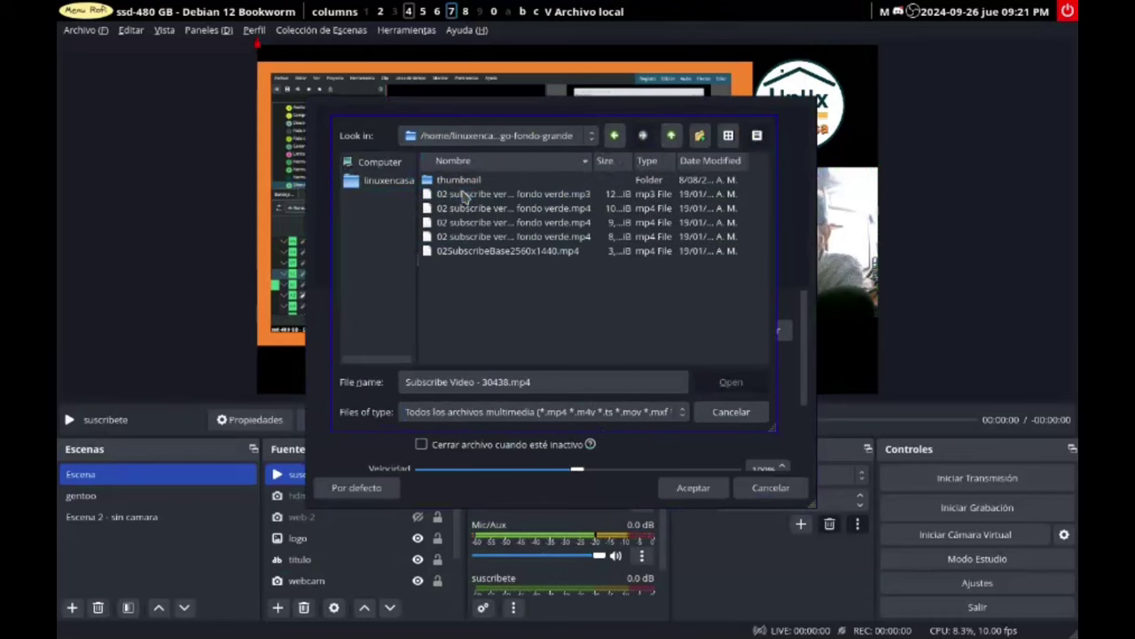
left_click(453, 237)
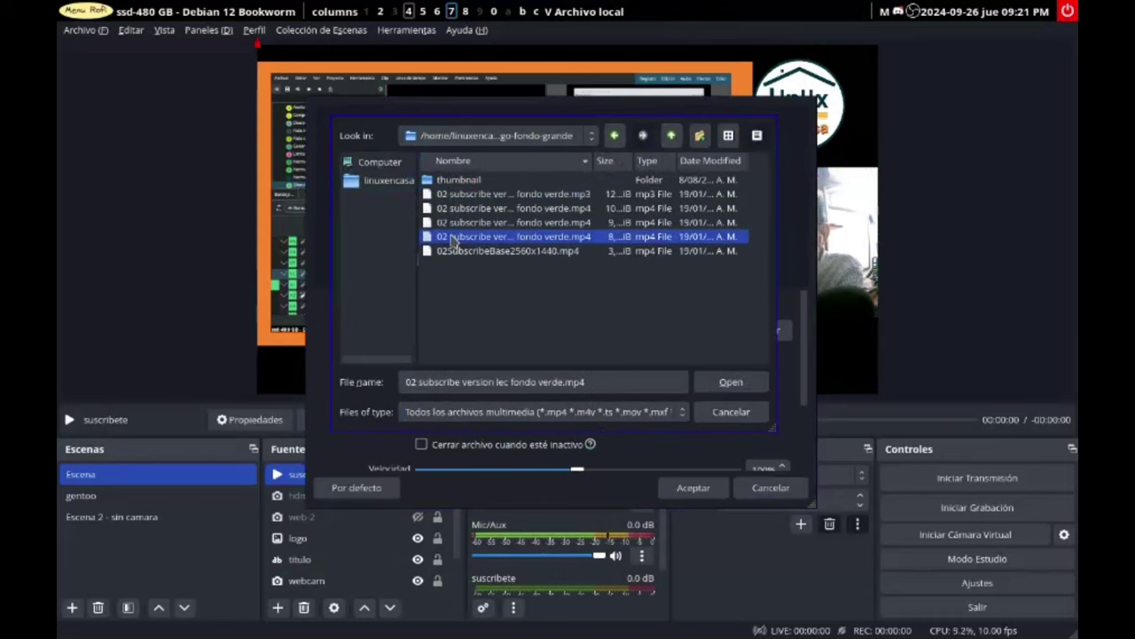
left_click(729, 384)
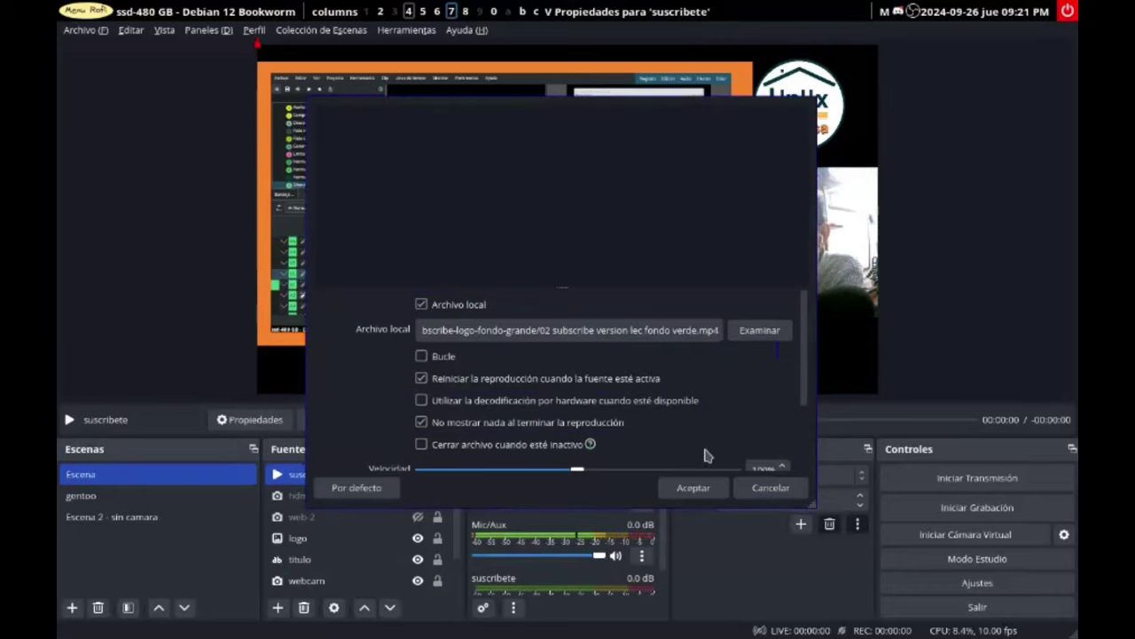
left_click(690, 487)
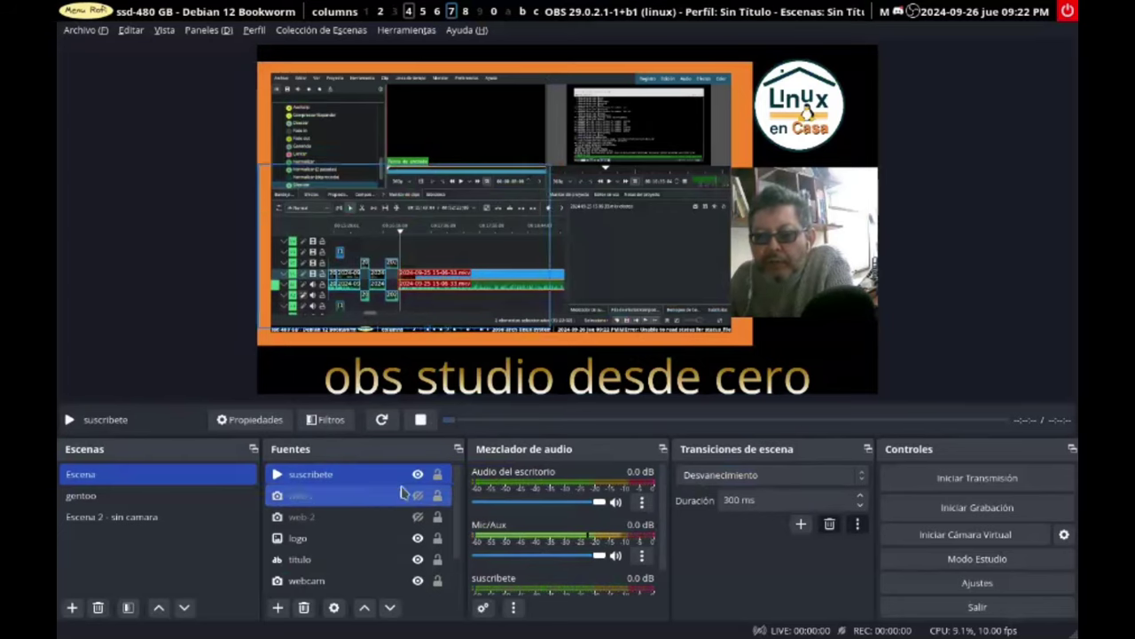
Step: Enable loop playback (Bucle) for the suscribete media source
left_click(328, 516, "ctrl")
left_click(328, 516, "ctrl")
left_click(335, 610)
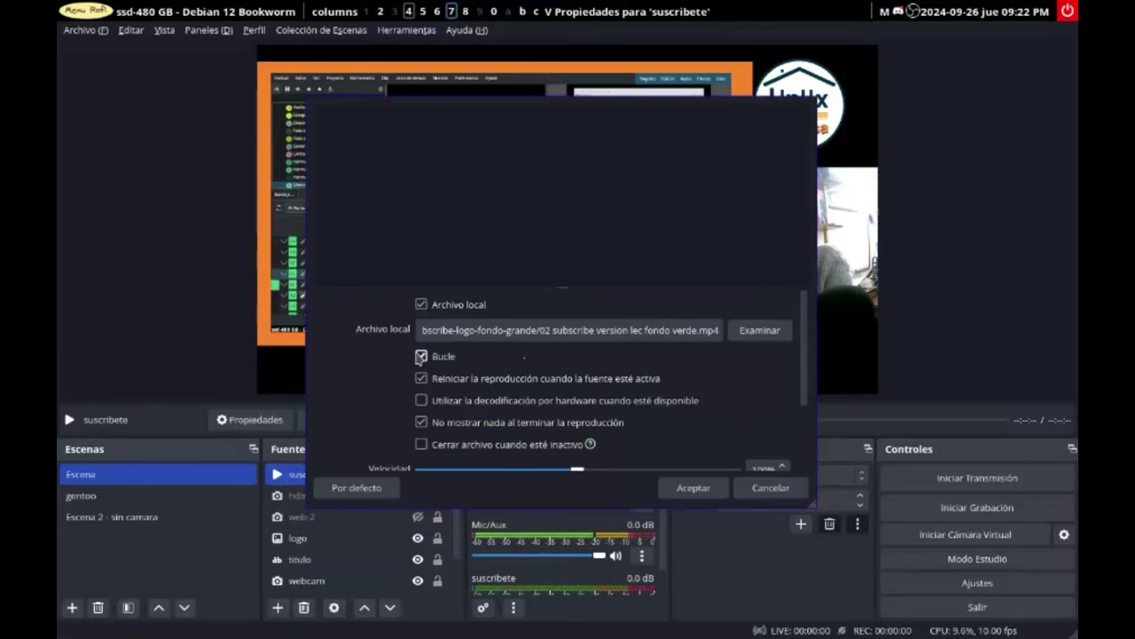
left_click(705, 488)
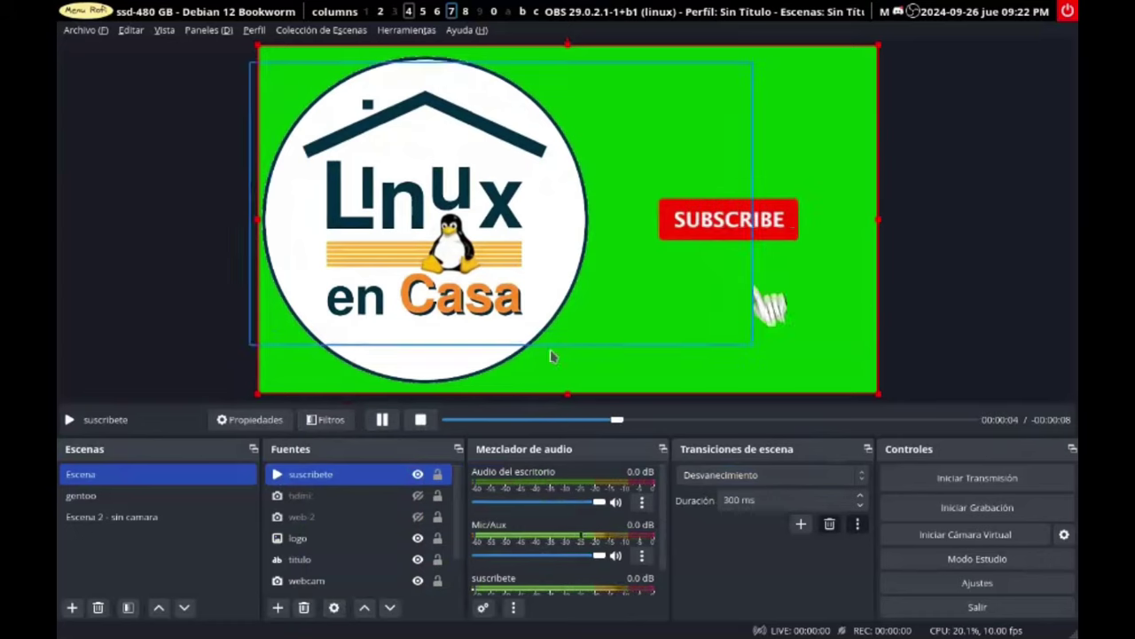
Step: Enable "Aplicar alfa en espacio lineal" in the properties of the suscribete source
left_click(335, 608)
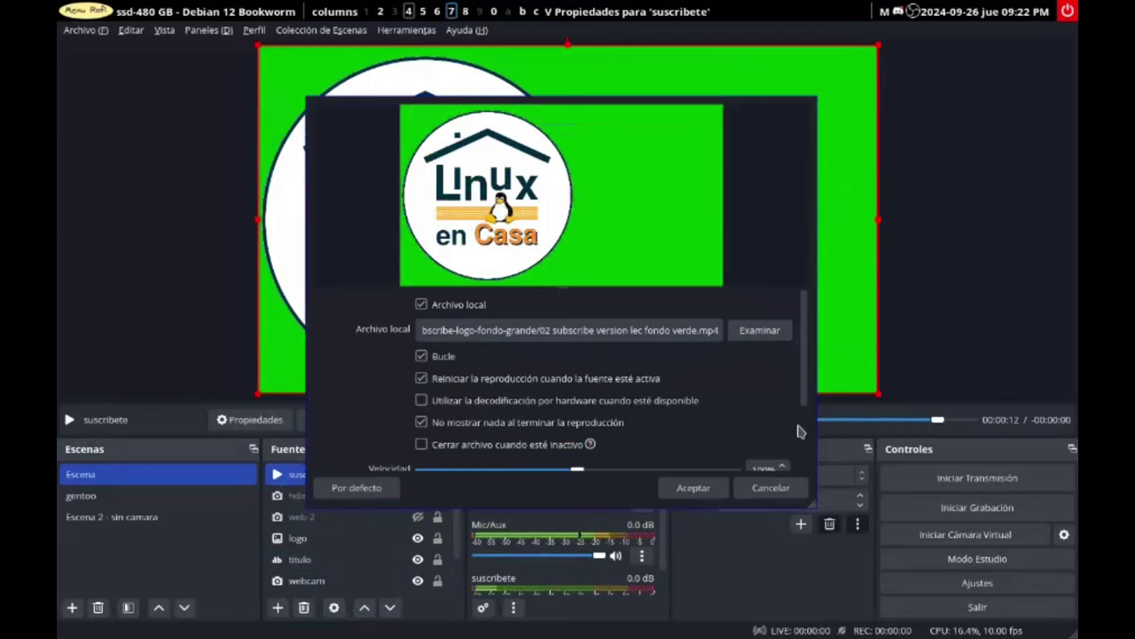
scroll(805, 441, "down", 3)
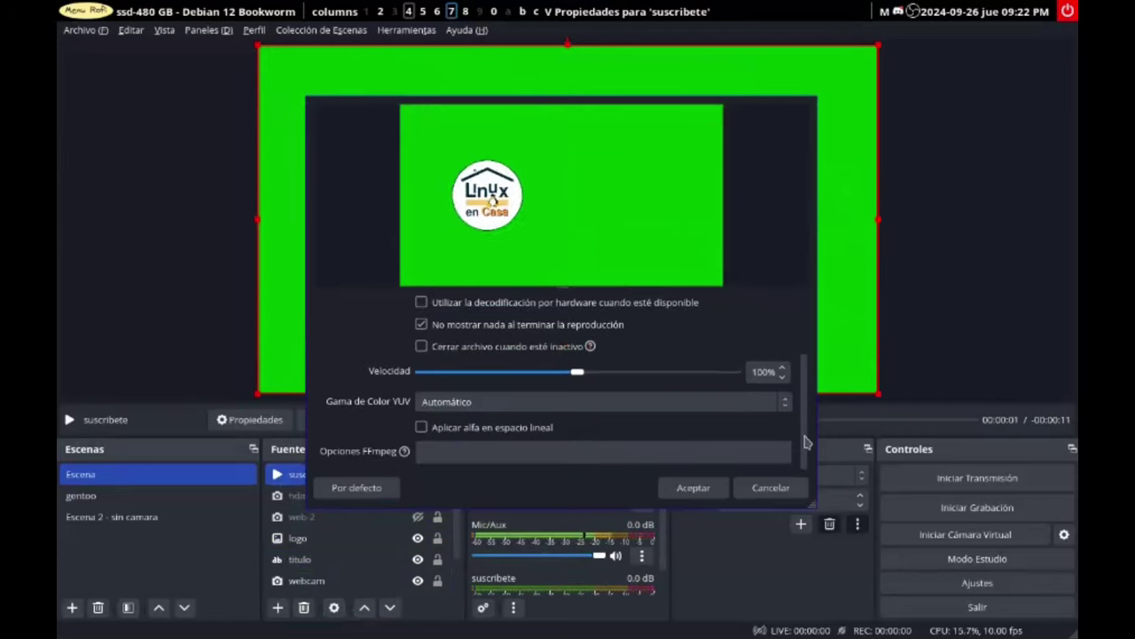
left_click(422, 427)
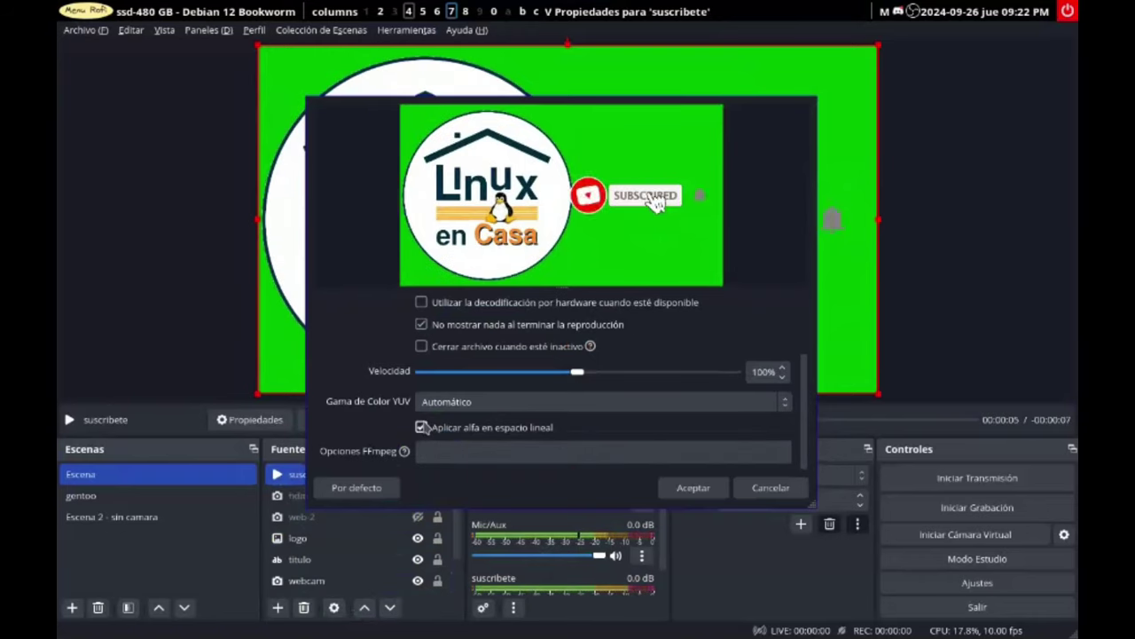
left_click(694, 489)
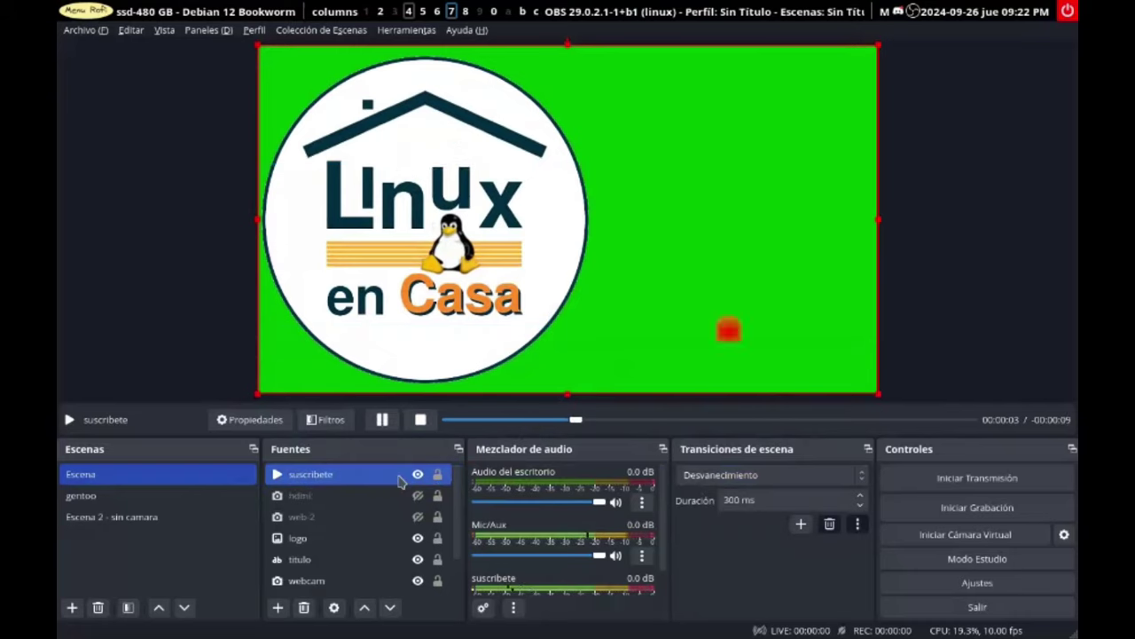
left_click(335, 609)
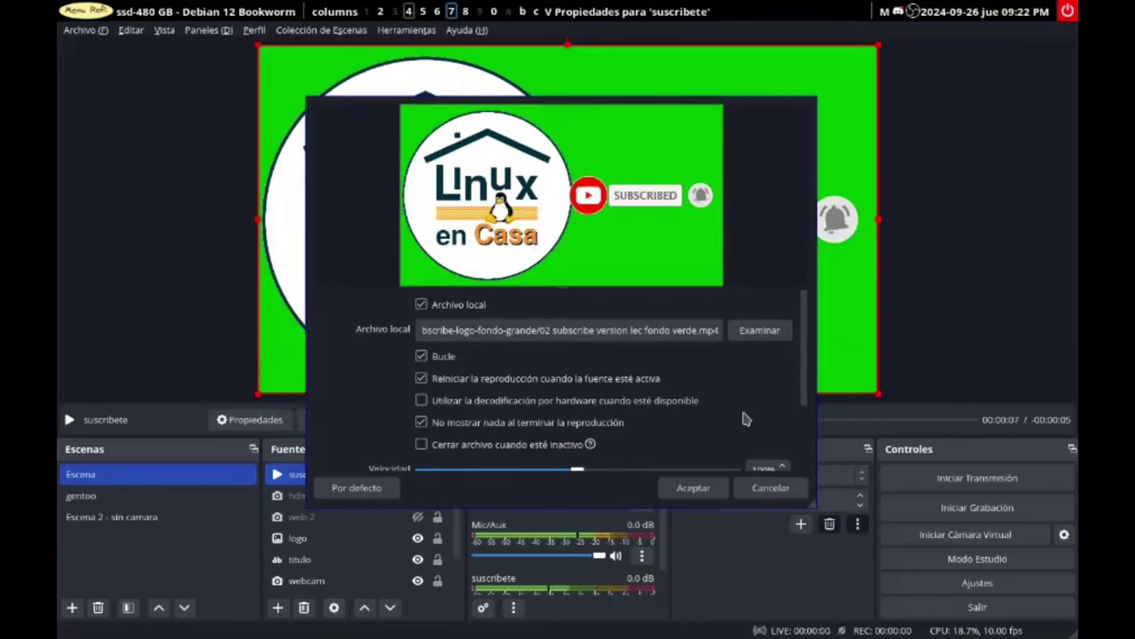
scroll(805, 441, "down", 3)
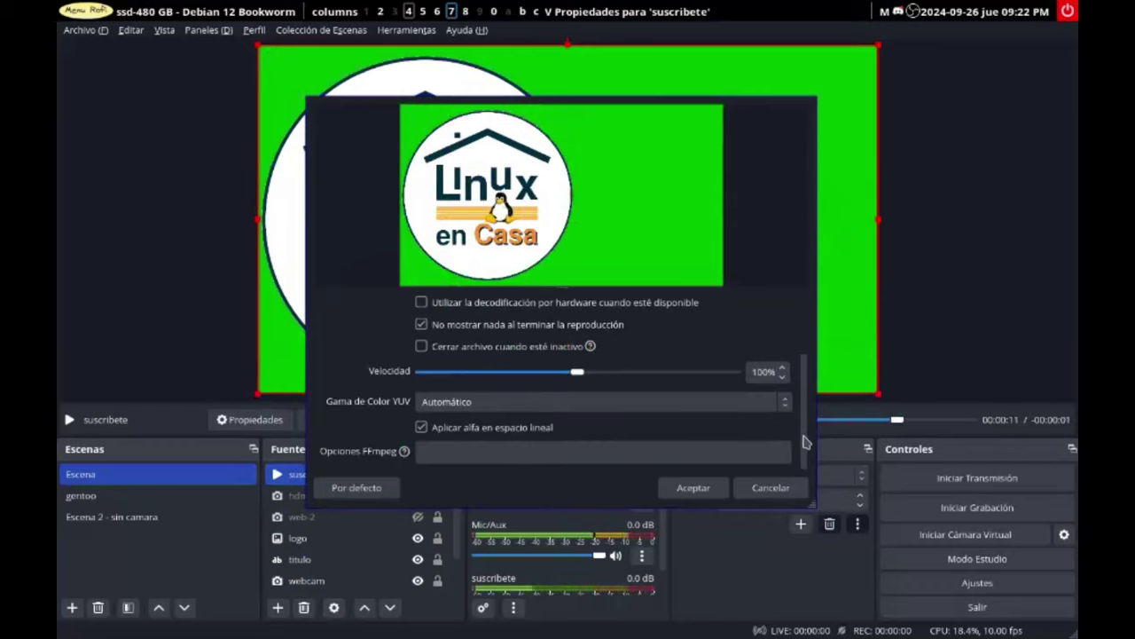
left_click(482, 455)
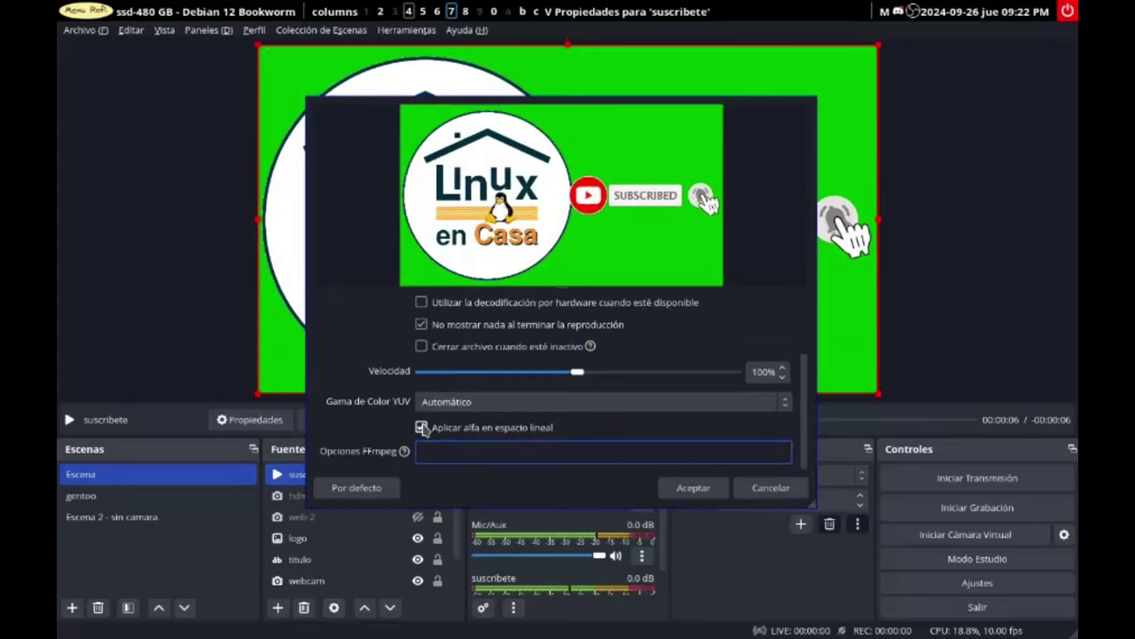
left_click(422, 428)
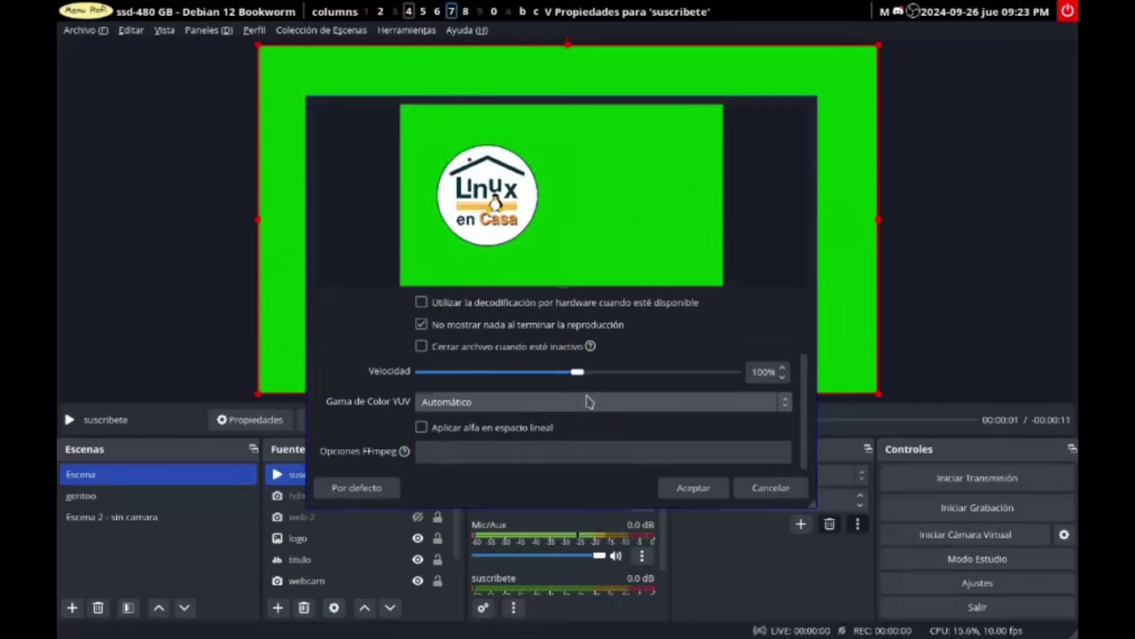
left_click(545, 403)
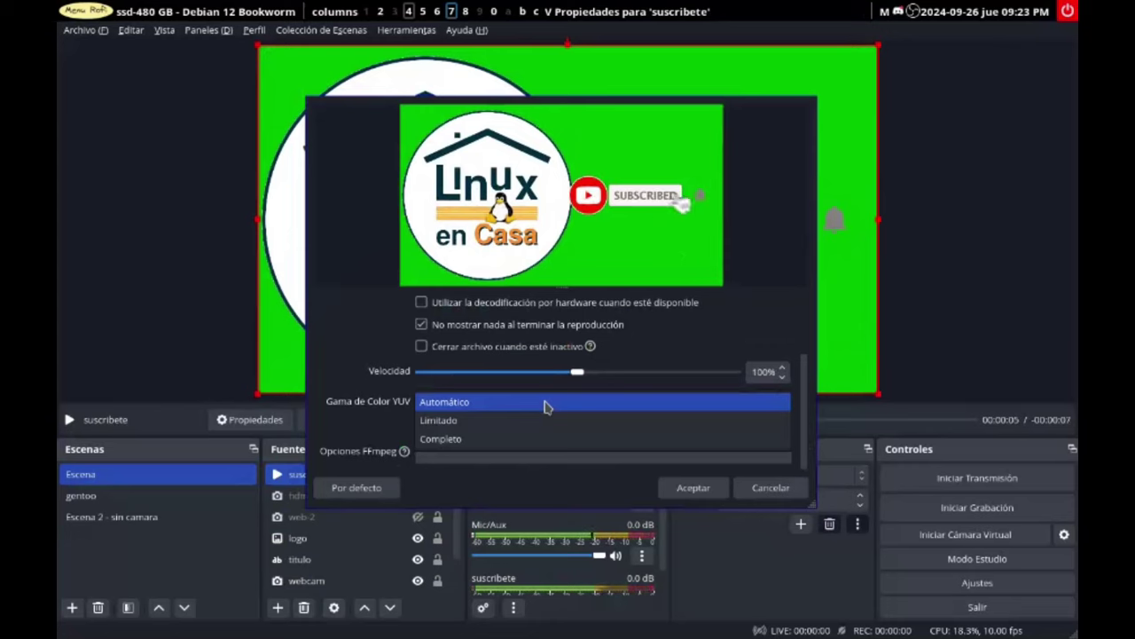
left_click(545, 404)
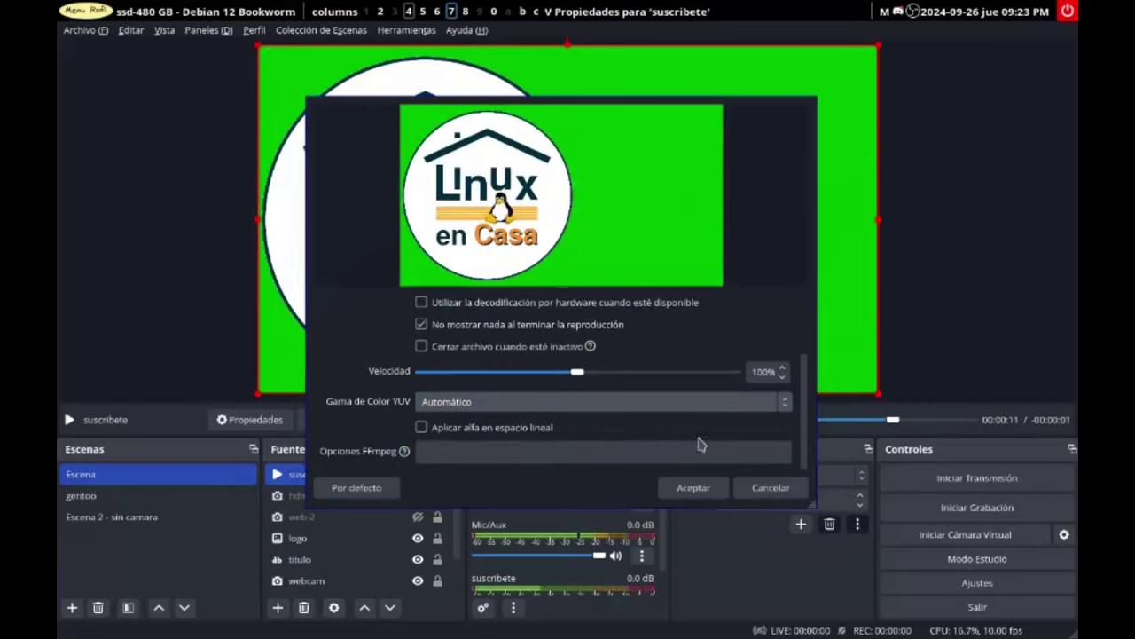
left_click(769, 488)
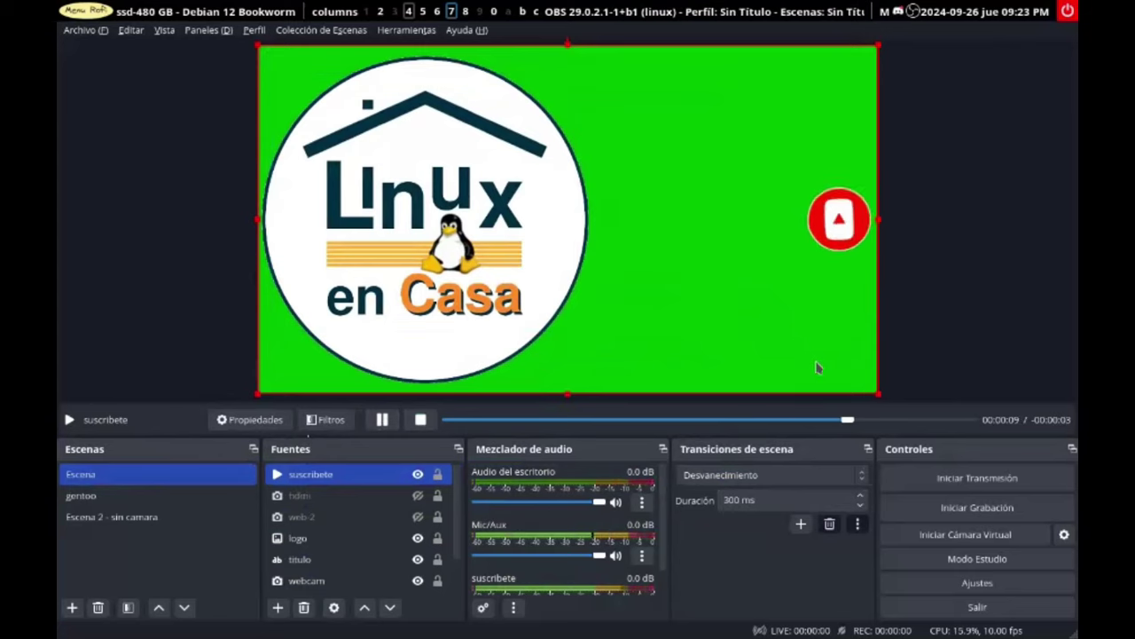
Step: Shrink the suscribete video and move it over the screen capture, about 415 px from the canvas's left edge and 283 px from its top
left_click_drag(876, 396, 436, 172)
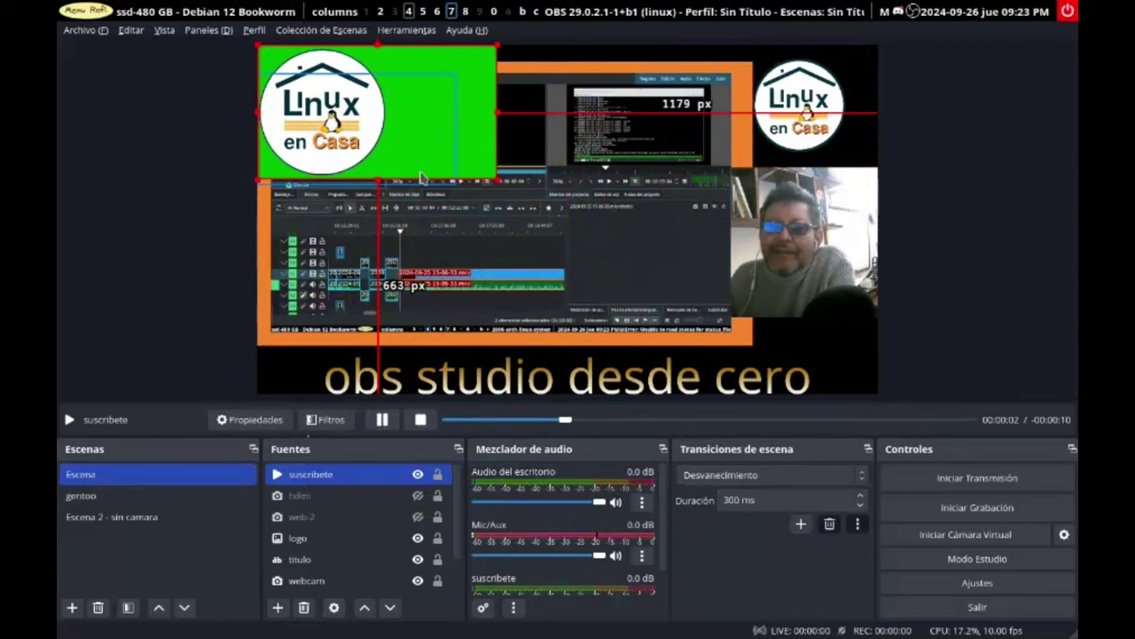
left_click_drag(434, 61, 556, 170)
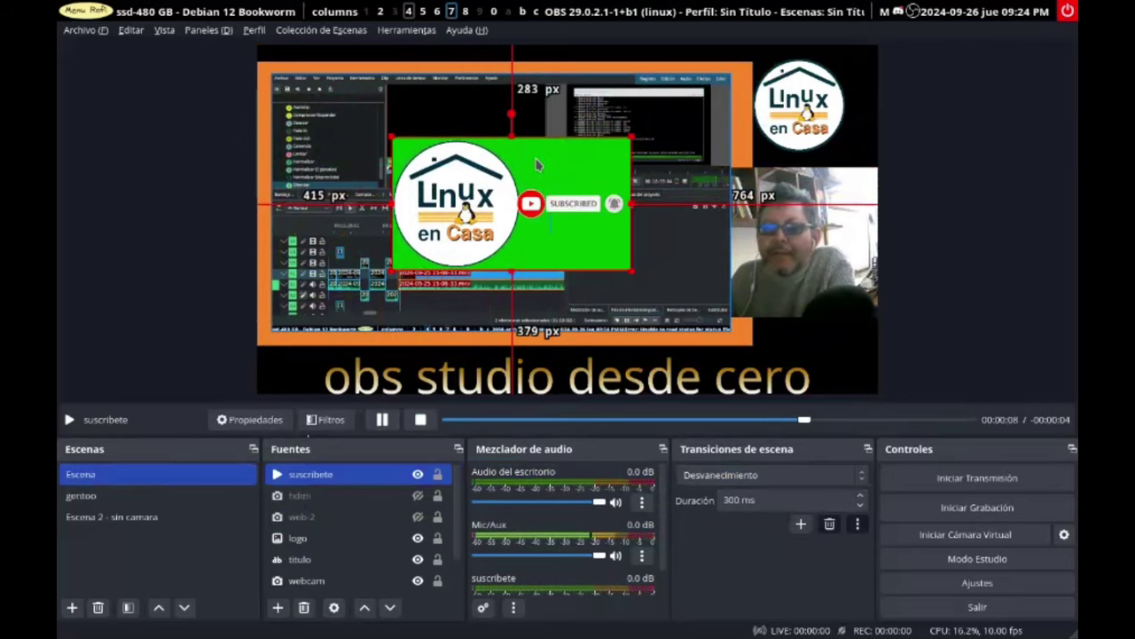
left_click(208, 30)
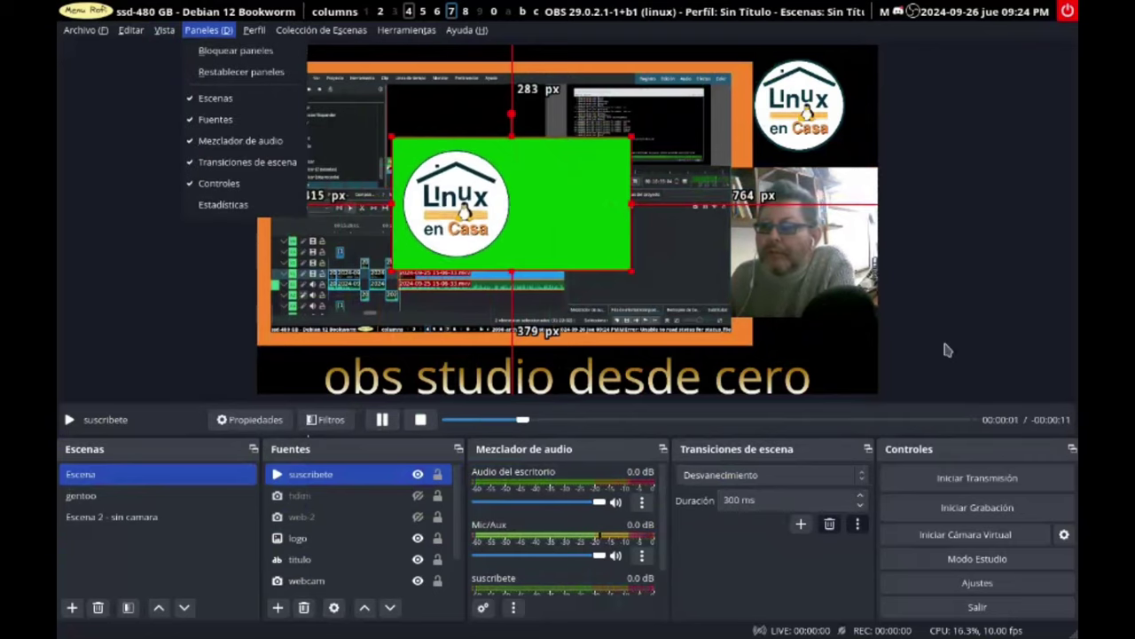
left_click(530, 228)
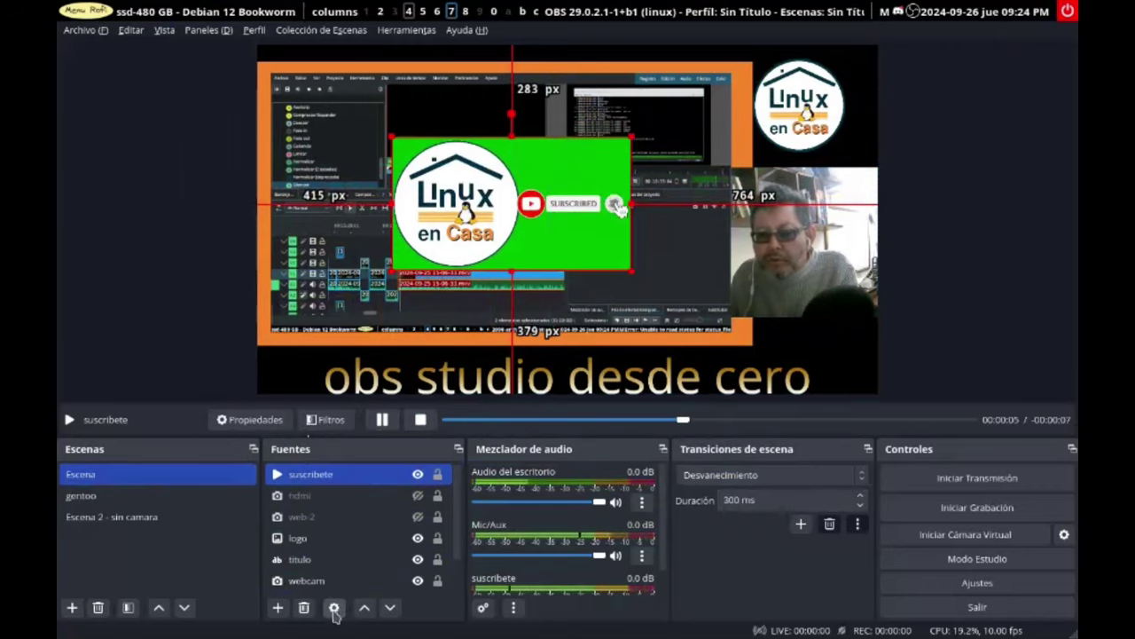
left_click(304, 609)
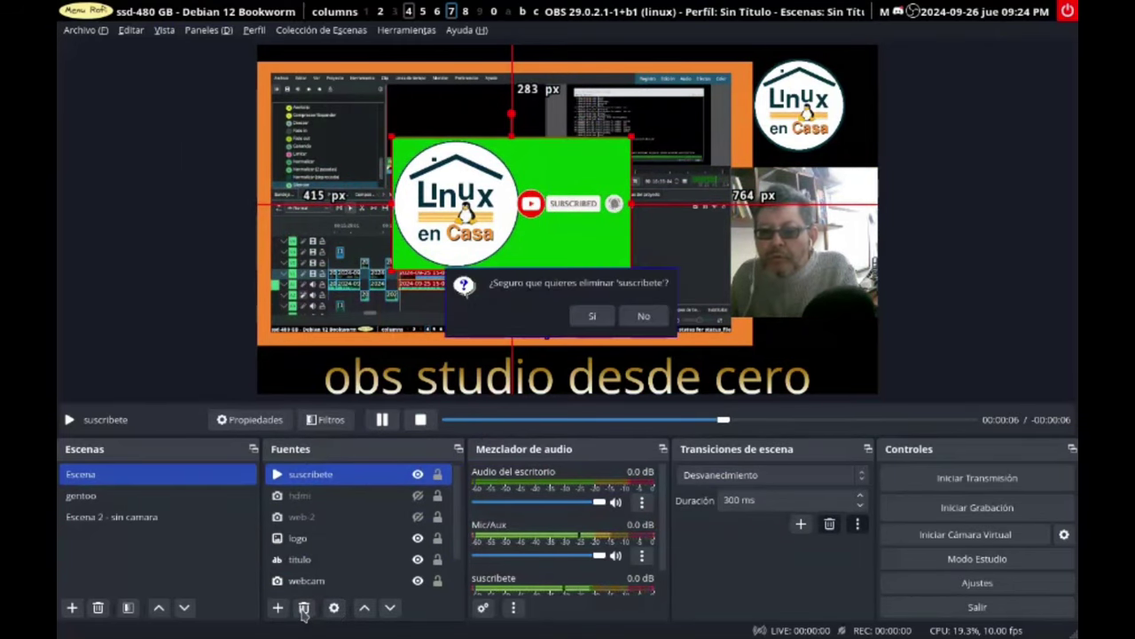
left_click(592, 316)
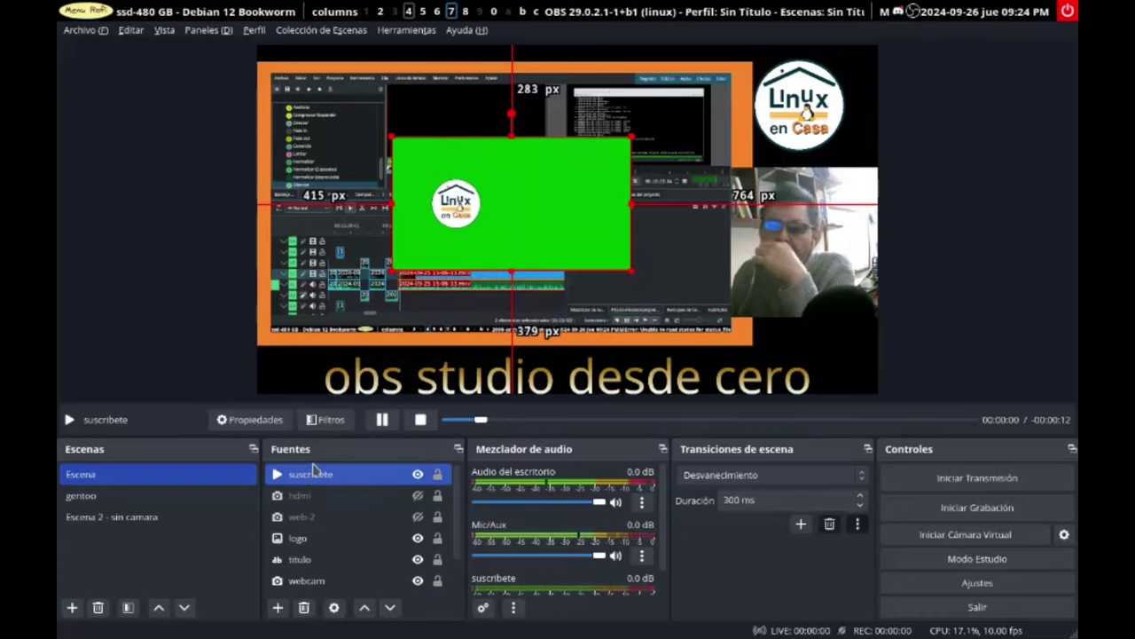
left_click(333, 607)
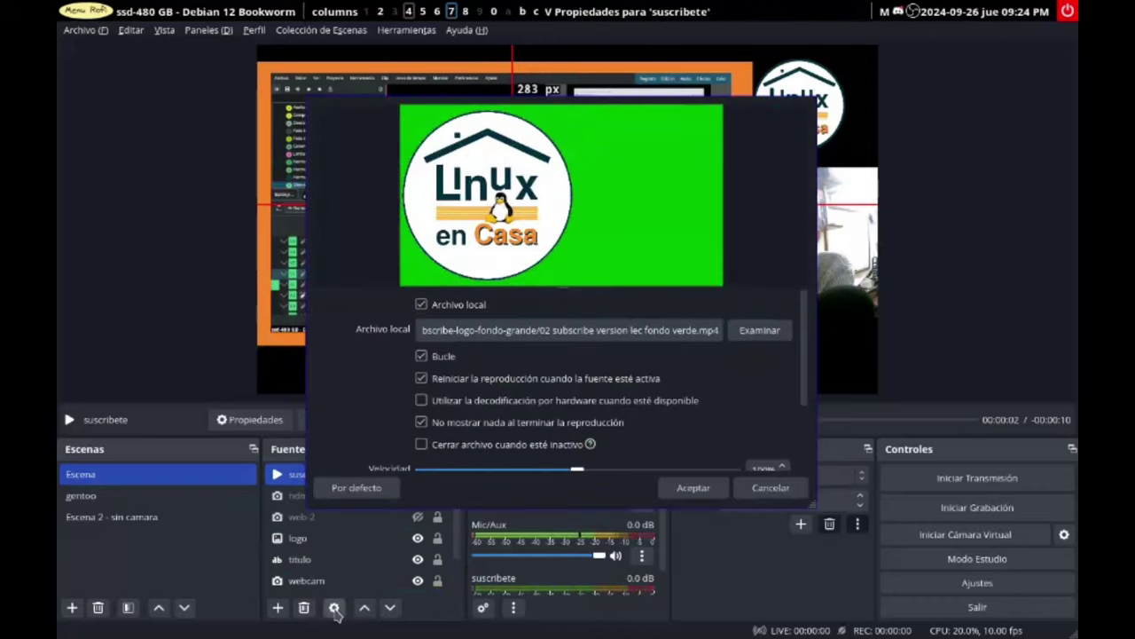
left_click(772, 489)
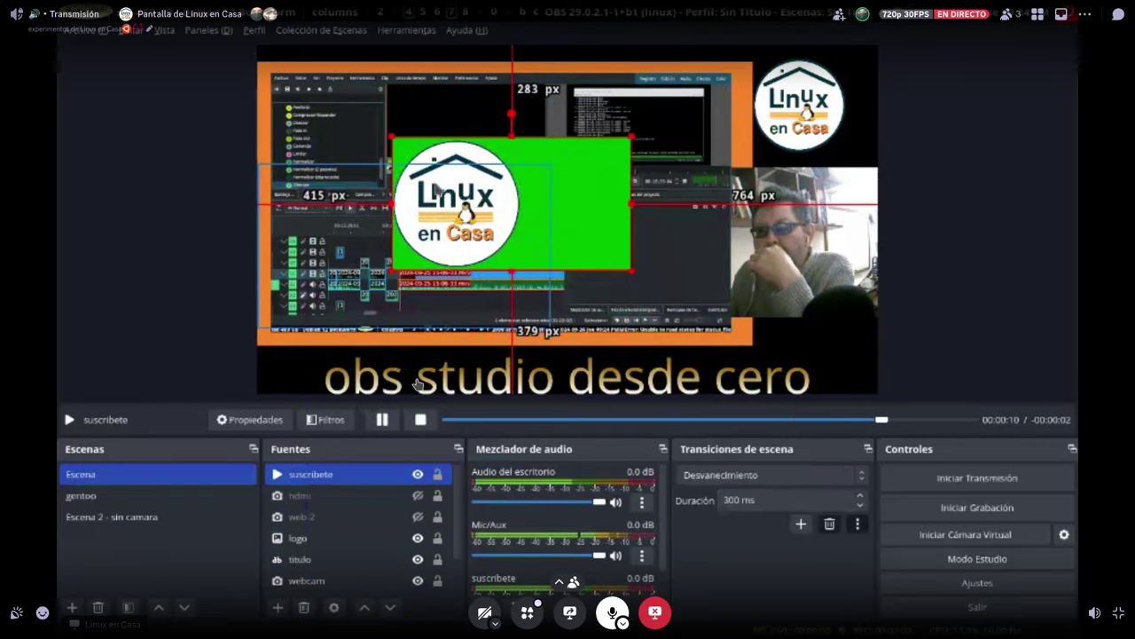
right_click(545, 180)
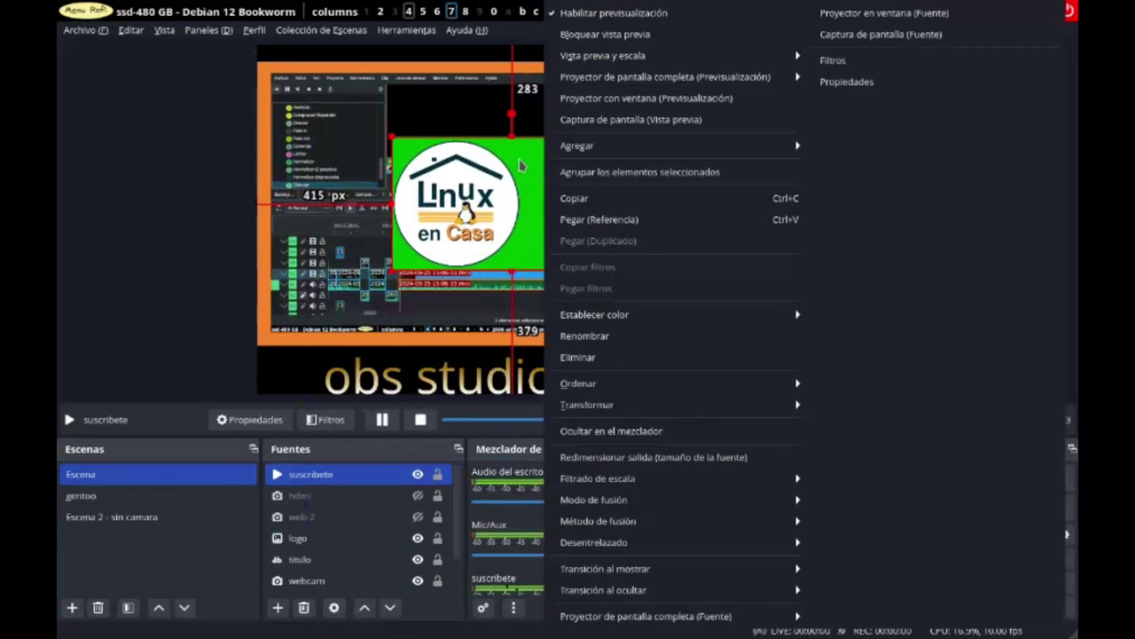
left_click(529, 177)
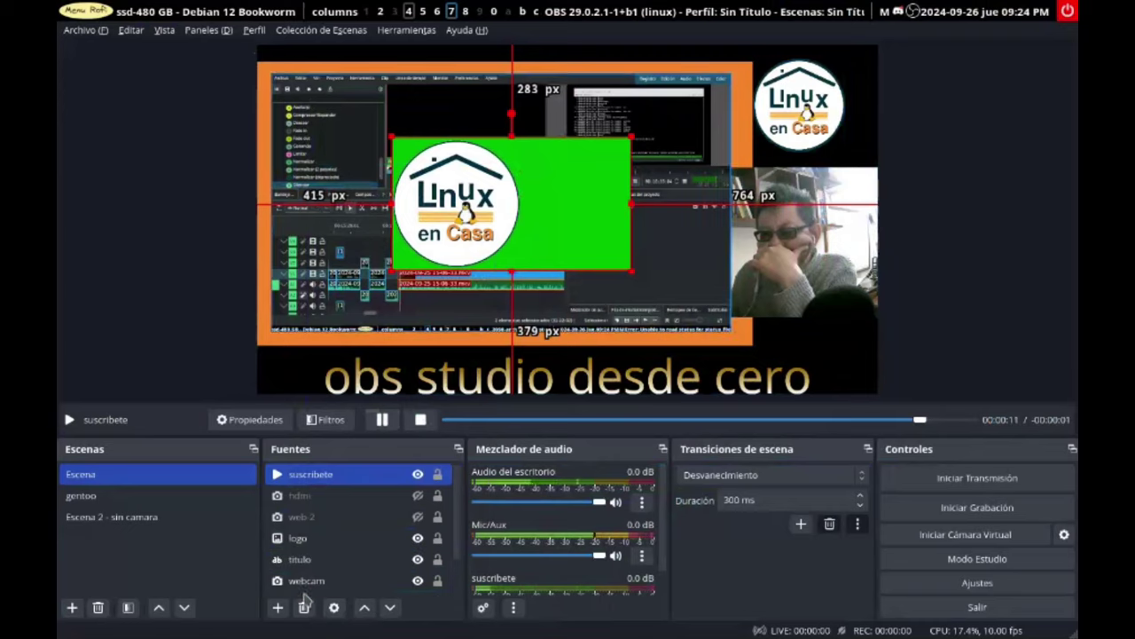
Step: Add a "Filtro de color" effect filter named "verde" to the suscribete source and close its filters
right_click(332, 479)
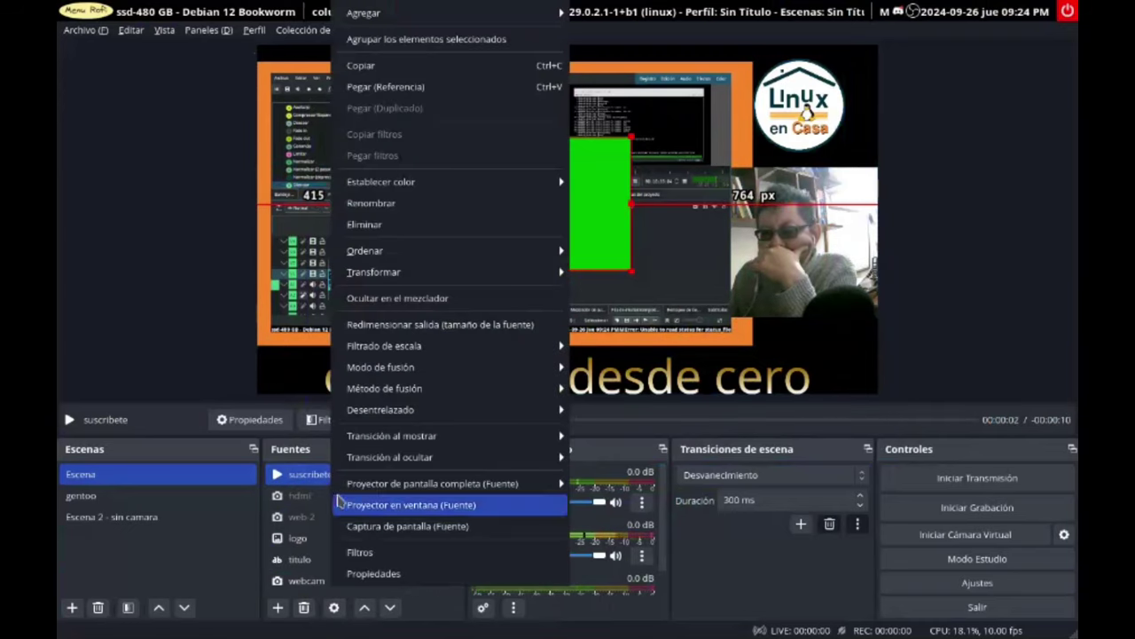
left_click(363, 552)
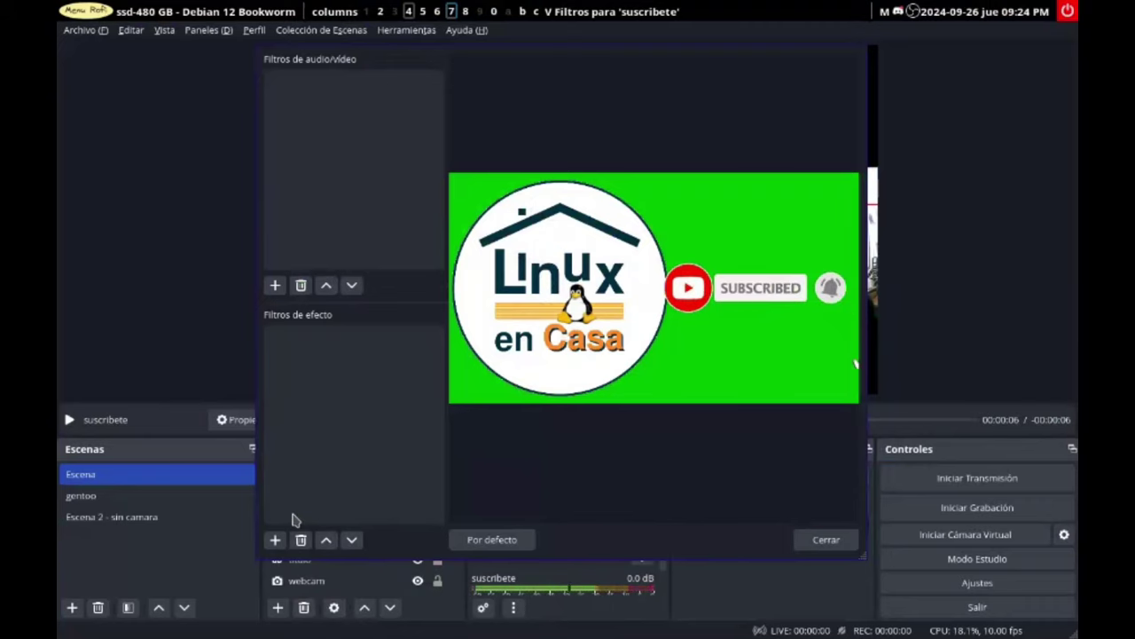
left_click(276, 285)
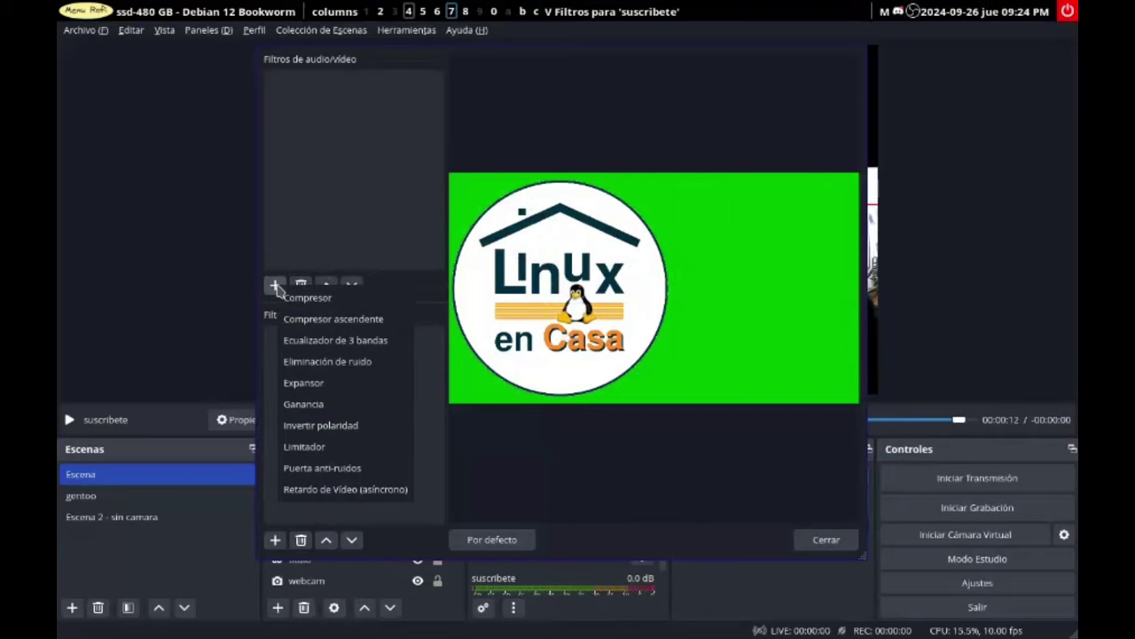
left_click(434, 388)
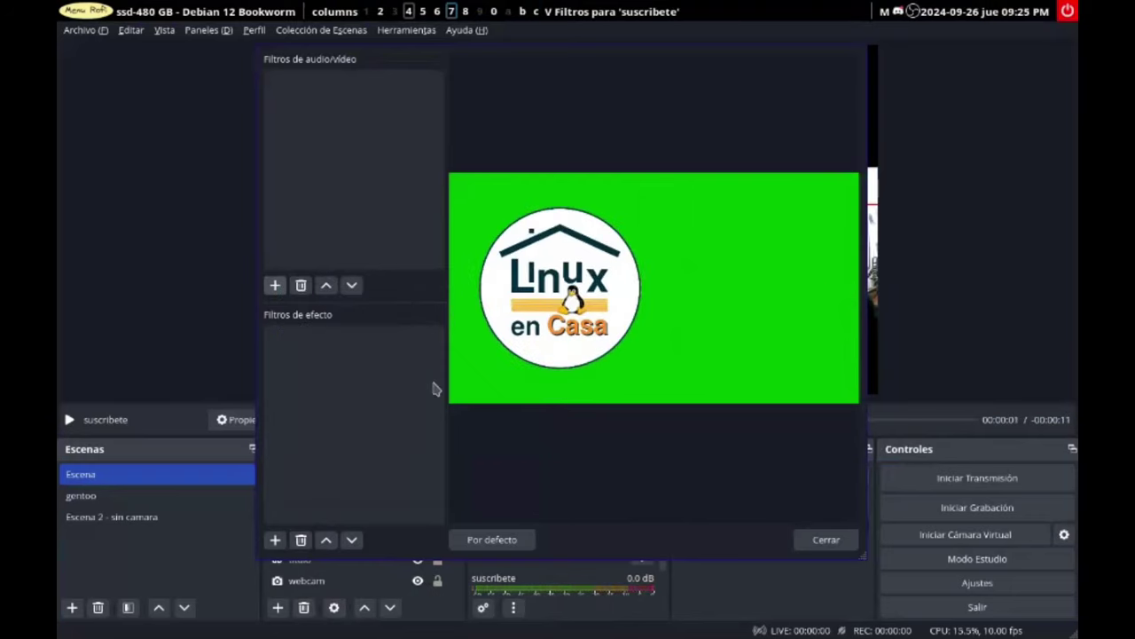
left_click(275, 541)
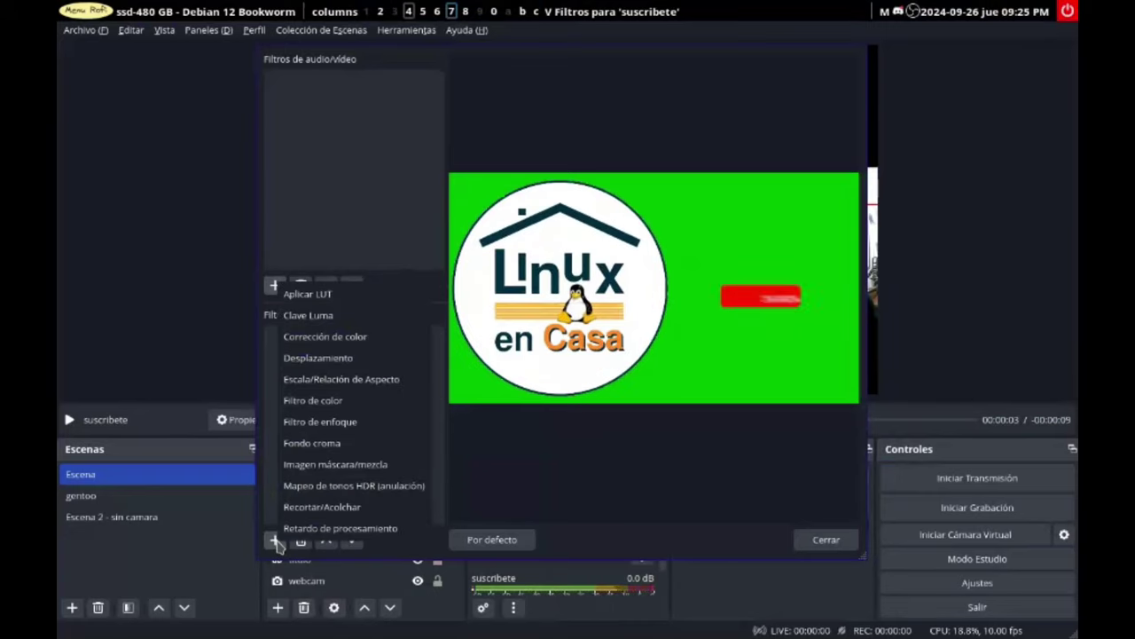
left_click(311, 403)
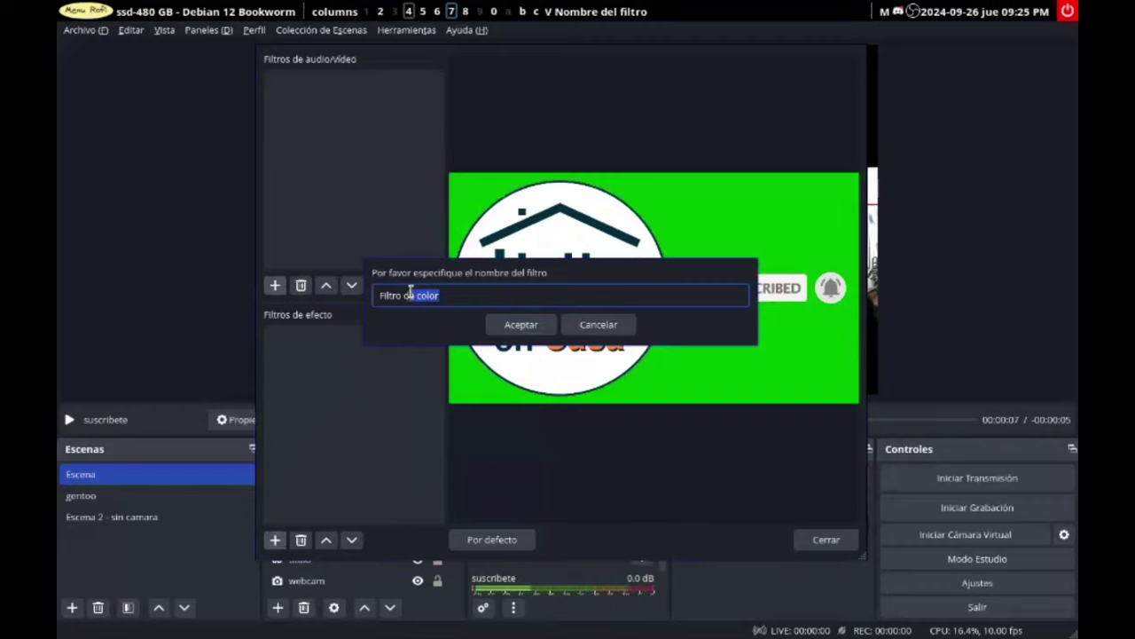
type("Verde")
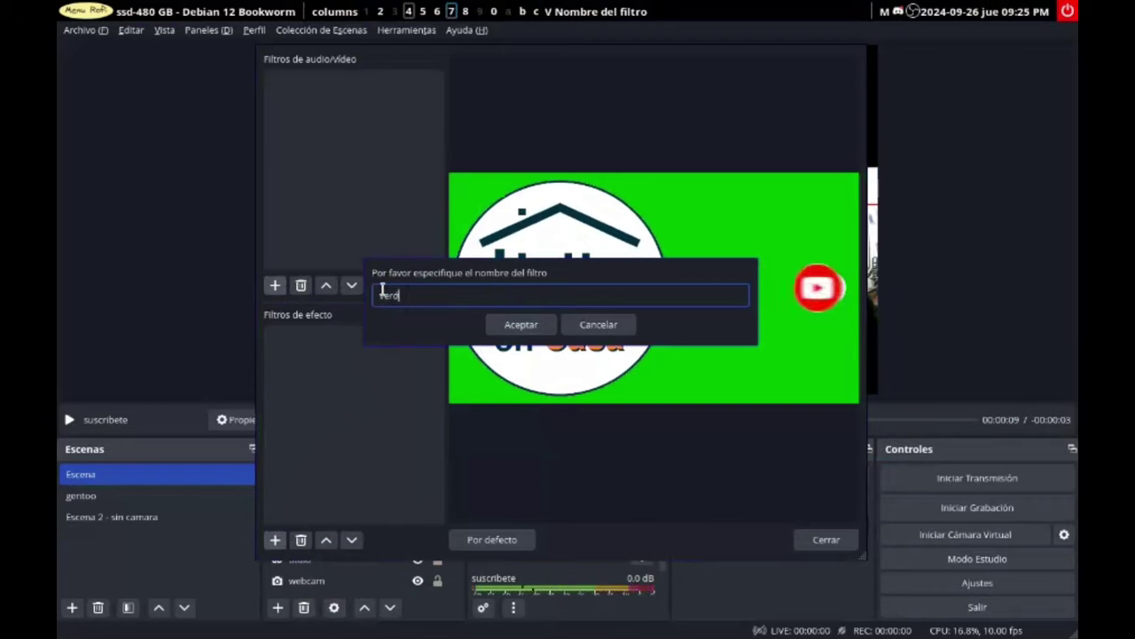
left_click(546, 325)
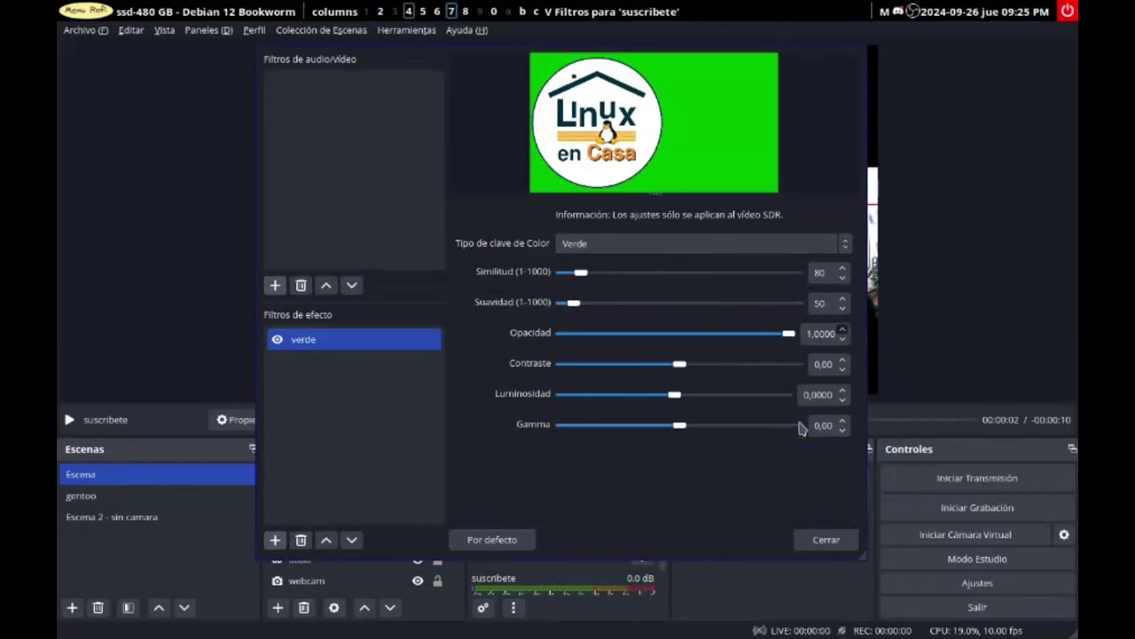
left_click(811, 534)
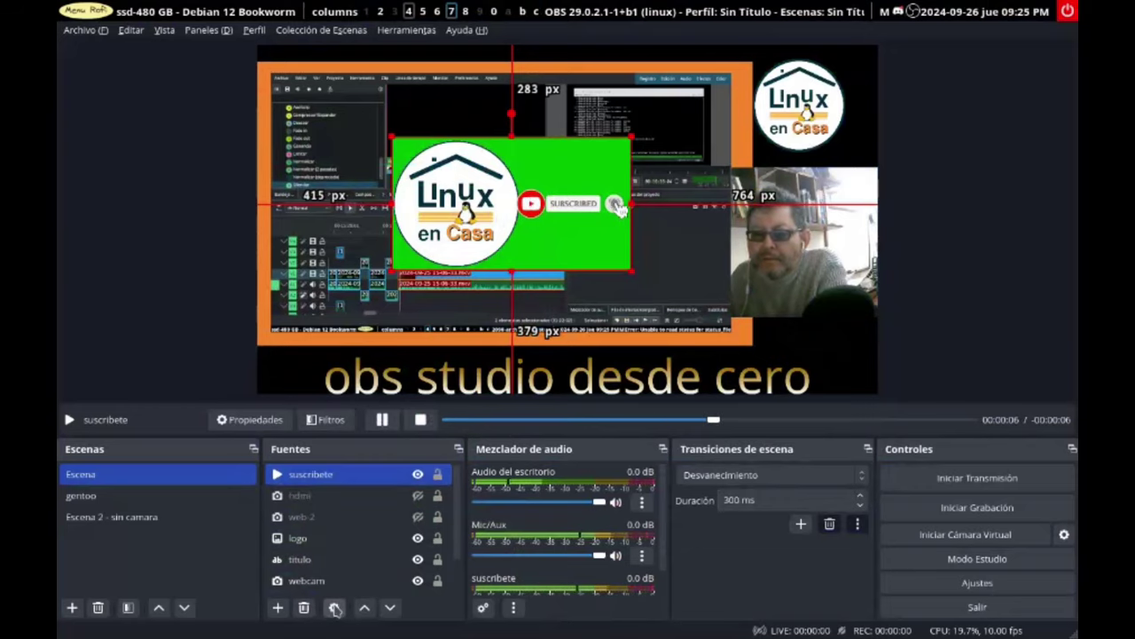
Step: Reopen the filters of the suscribete source and set the verde filter's color key type to Color Personalizado
right_click(370, 476)
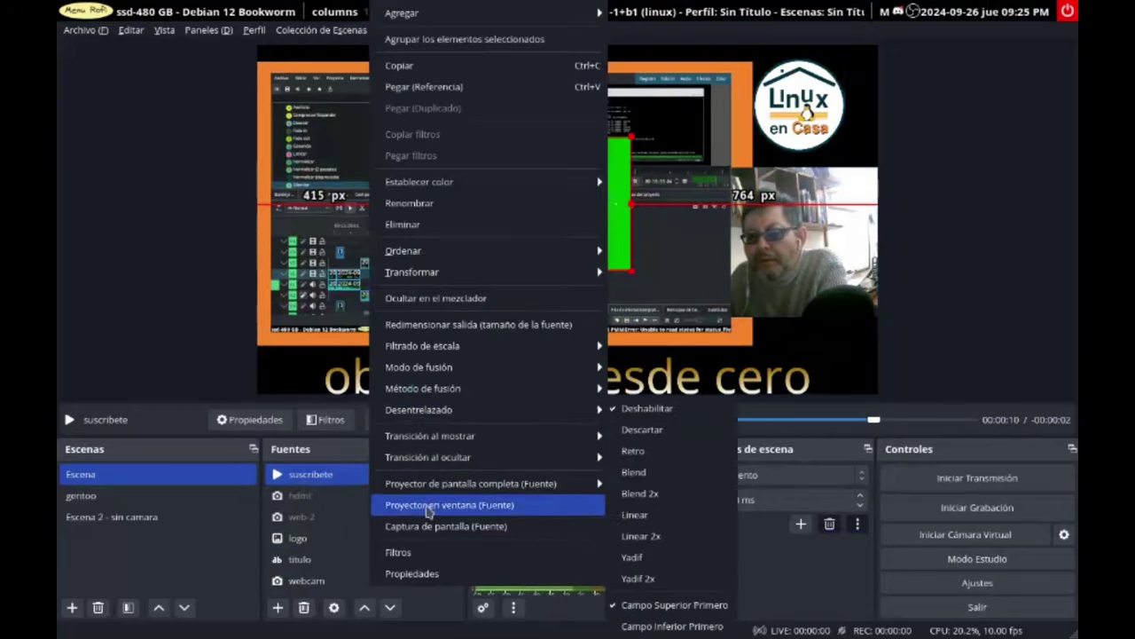
left_click(426, 551)
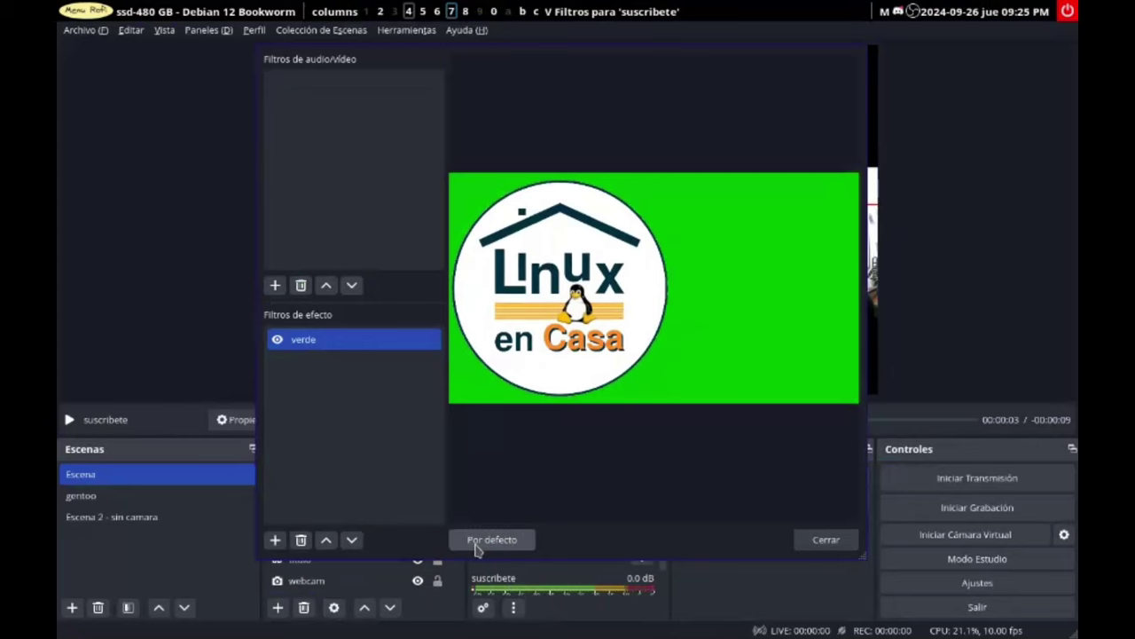
left_click(306, 343)
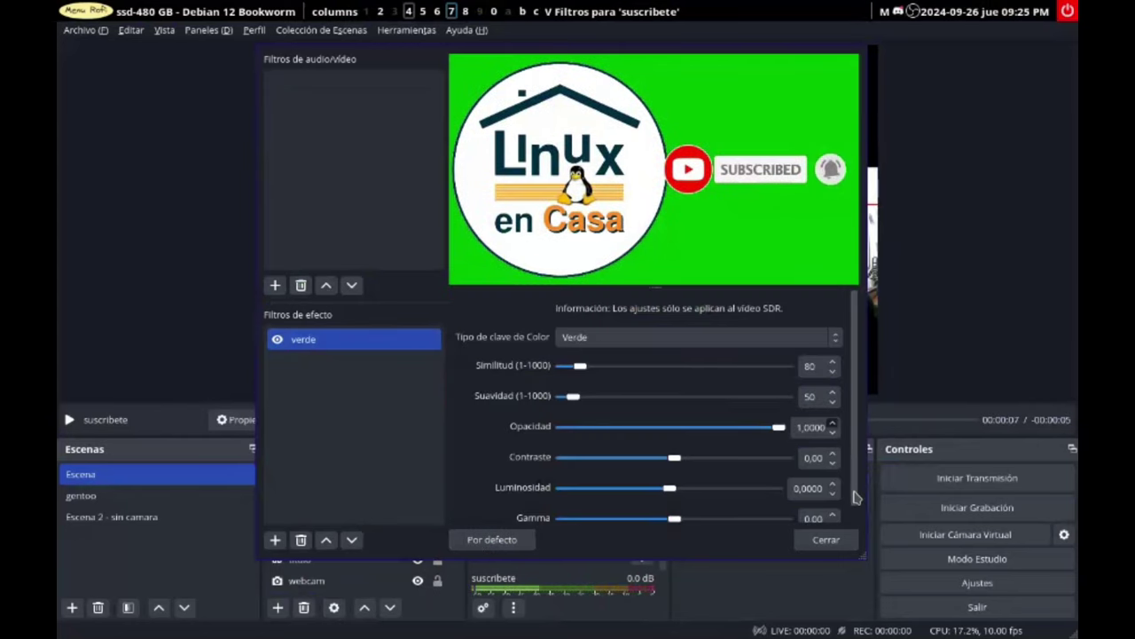
left_click_drag(855, 521, 860, 537)
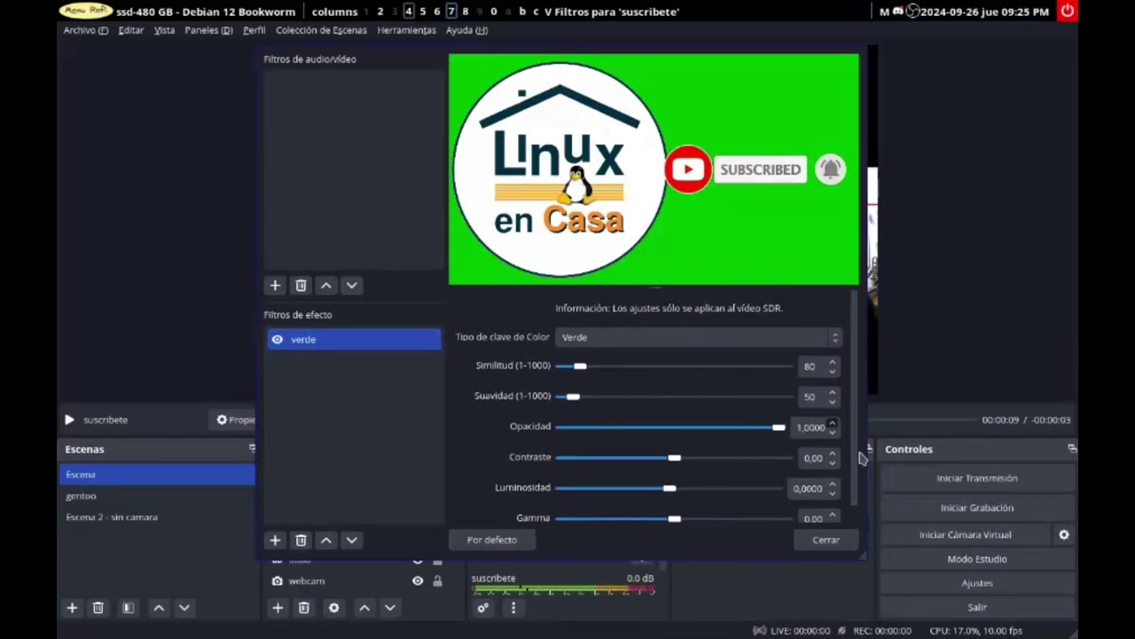
scroll(717, 351, "up", 1)
left_click(713, 342)
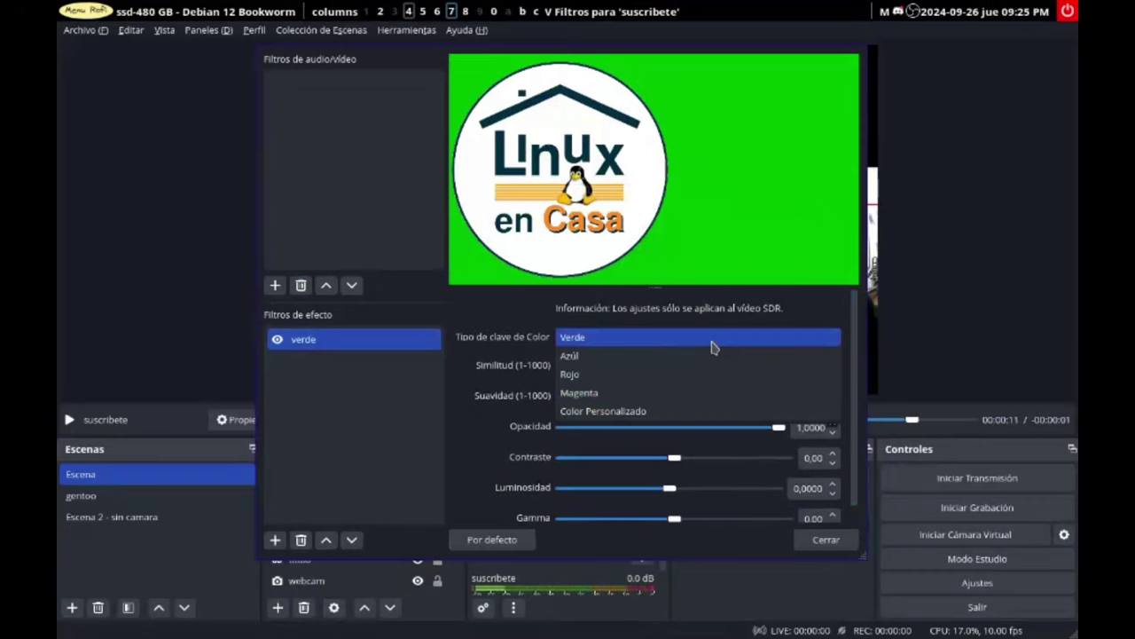
left_click(626, 410)
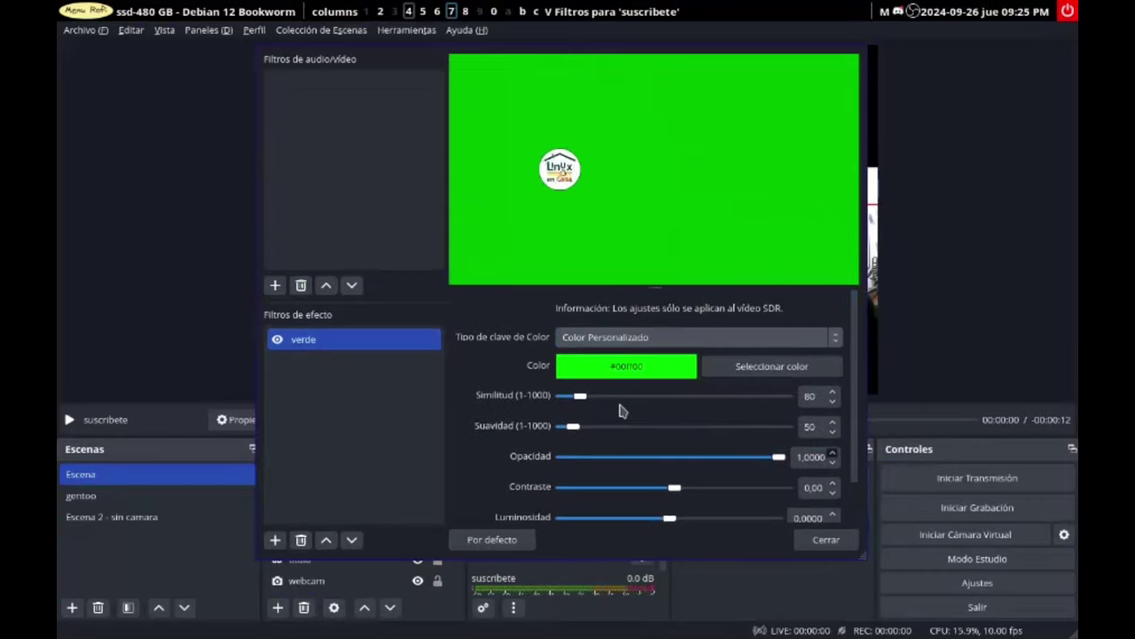
Step: Sample the video's green background (#00ba00) from the screen as the verde filter's key color and close the filters
left_click(743, 371)
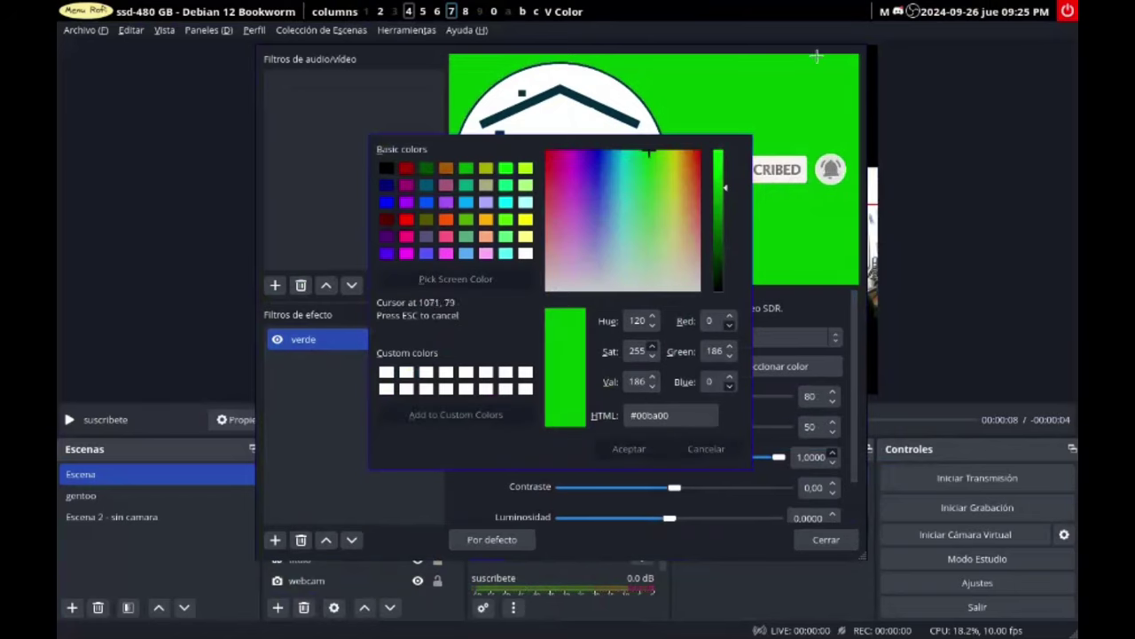
left_click(778, 102)
left_click(627, 449)
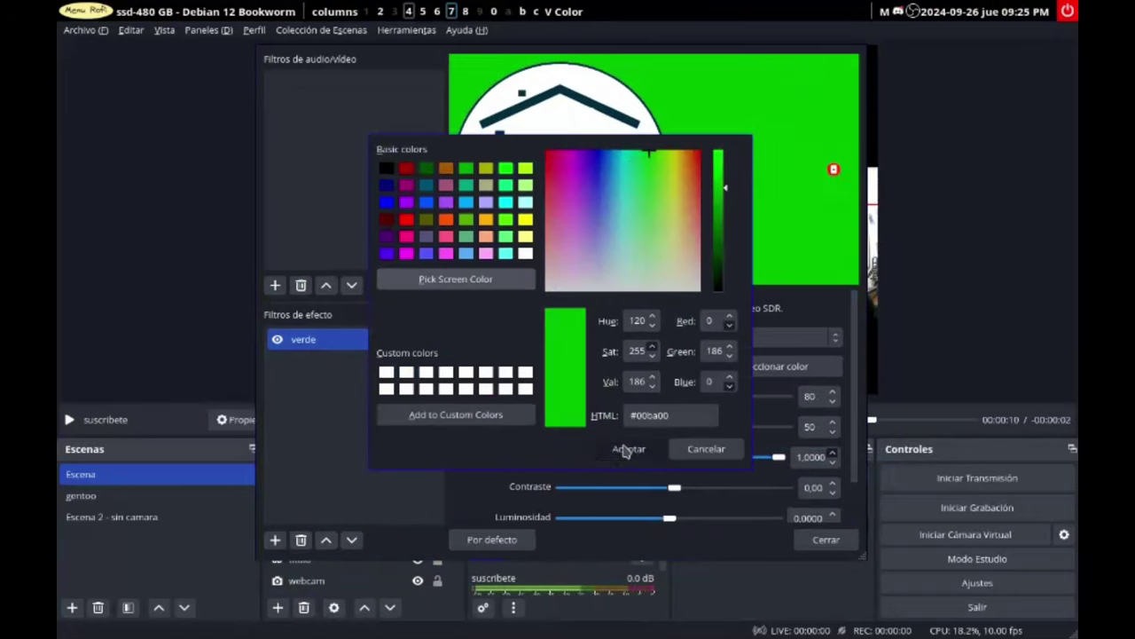
left_click(824, 543)
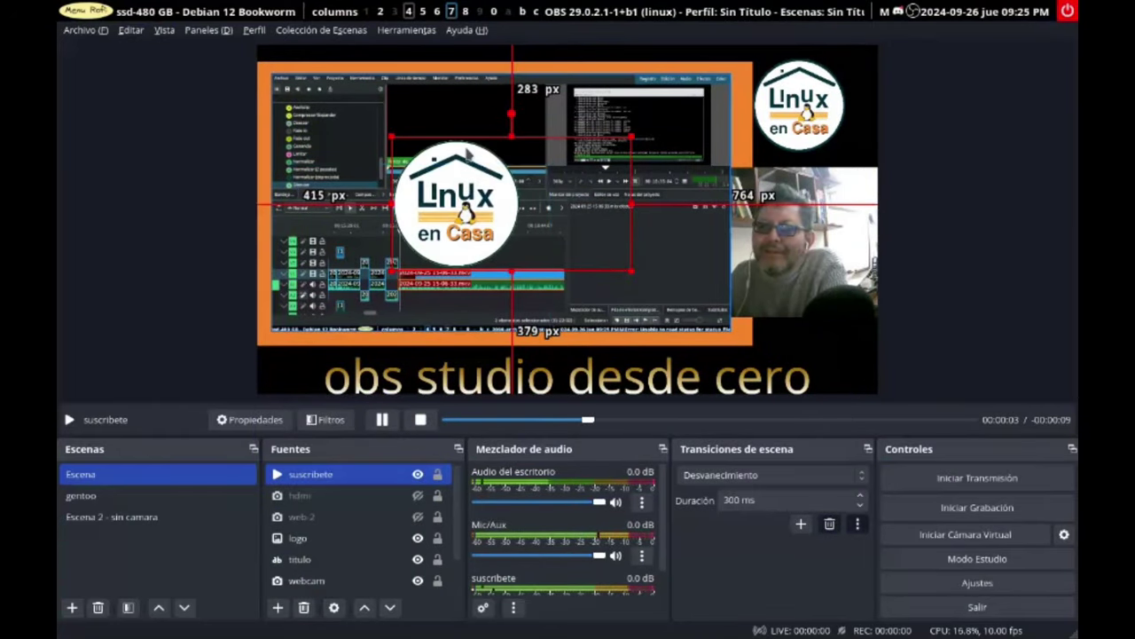
Step: Move the suscribete overlay to the canvas's left edge, about 57 px from its top, and enlarge it to about 87 px from the right edge
left_click_drag(568, 202, 471, 161)
left_click_drag(362, 95, 333, 71)
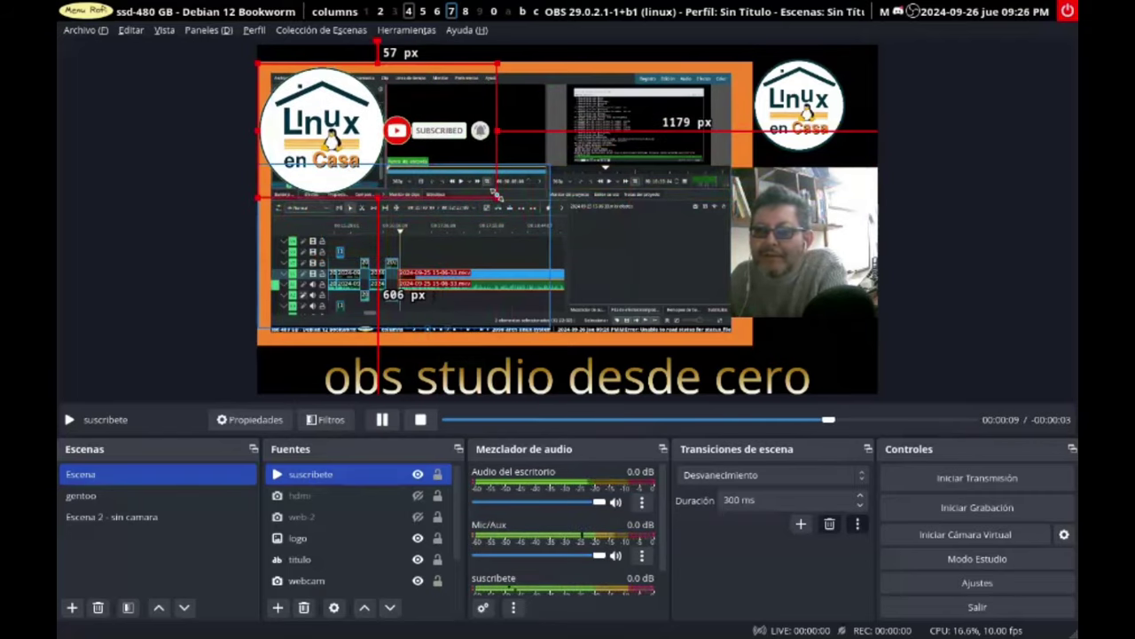
left_click_drag(494, 197, 852, 396)
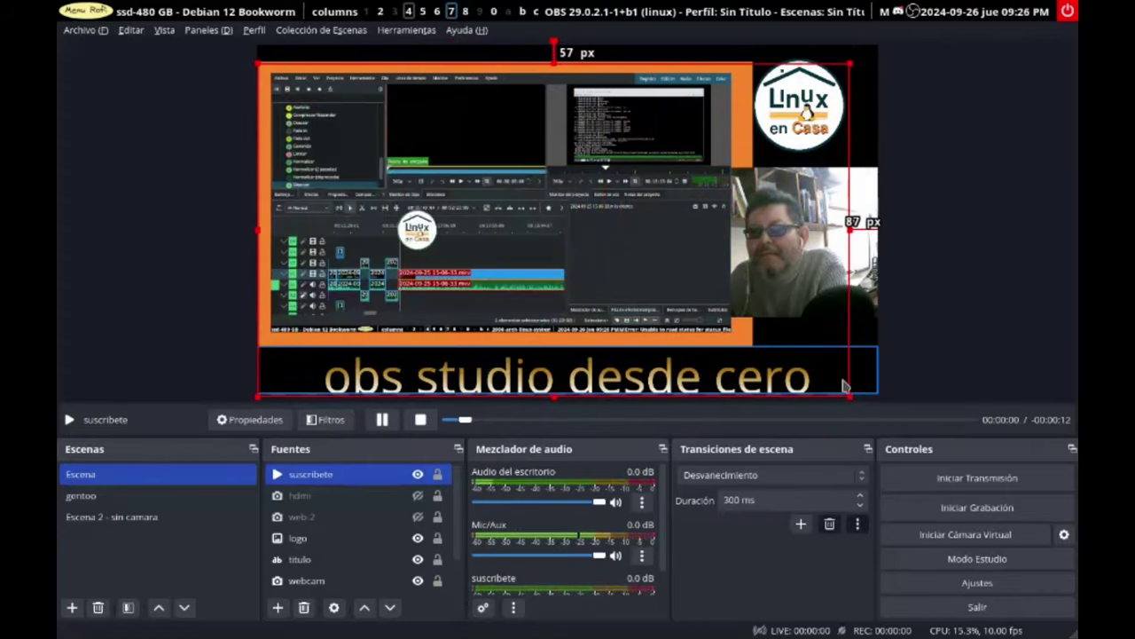
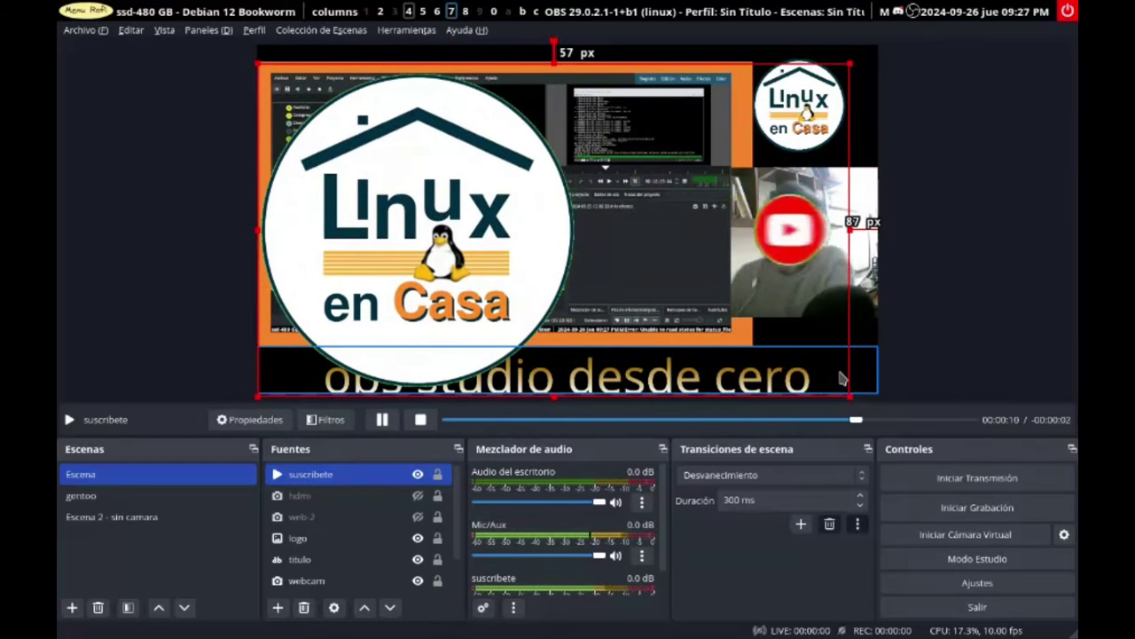
Step: Hide the suscribete source in the main scene
left_click(417, 475)
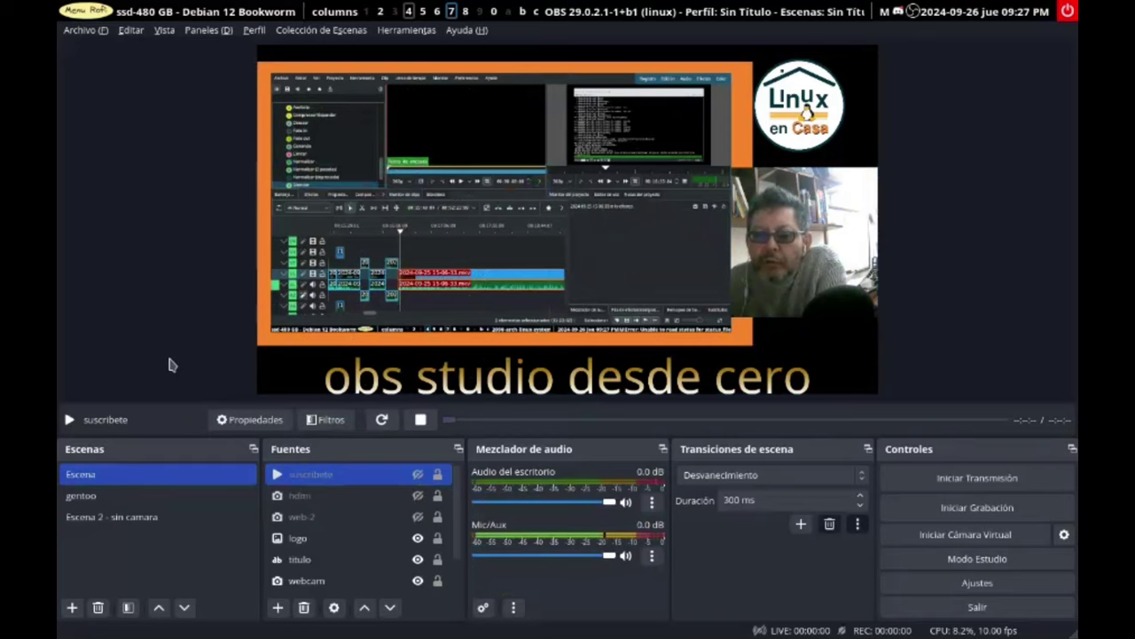
Step: Test the scene hotkeys by switching repeatedly between the gentoo scene and Escena, finishing on Escena
left_click(595, 234)
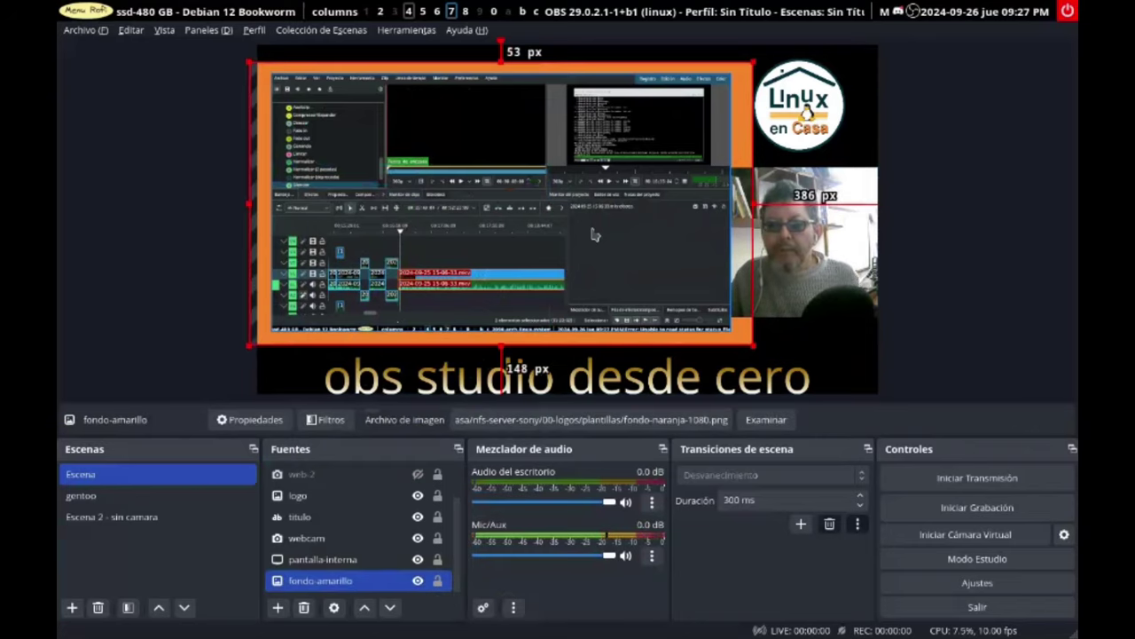
key("2")
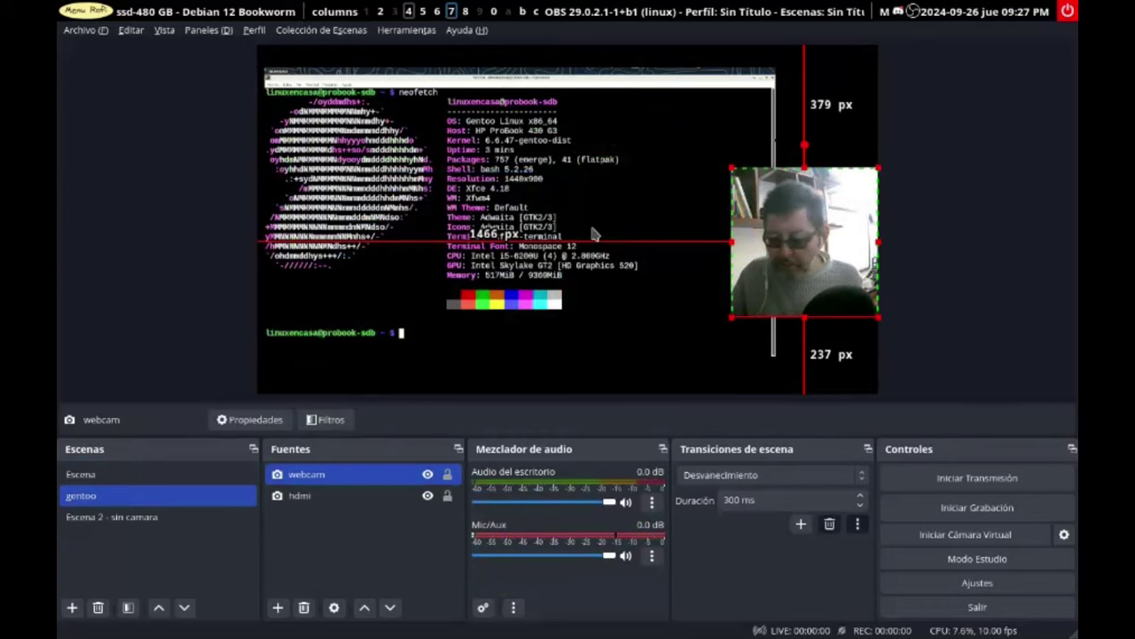
key("1")
key("2")
key("1")
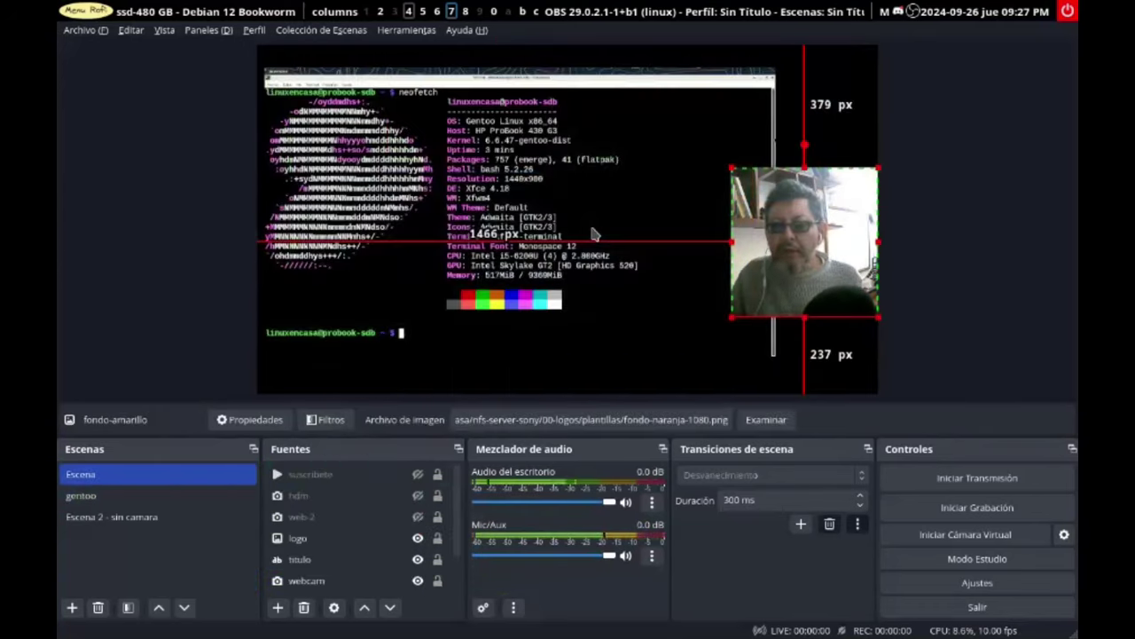
key("2")
key("1")
key("2")
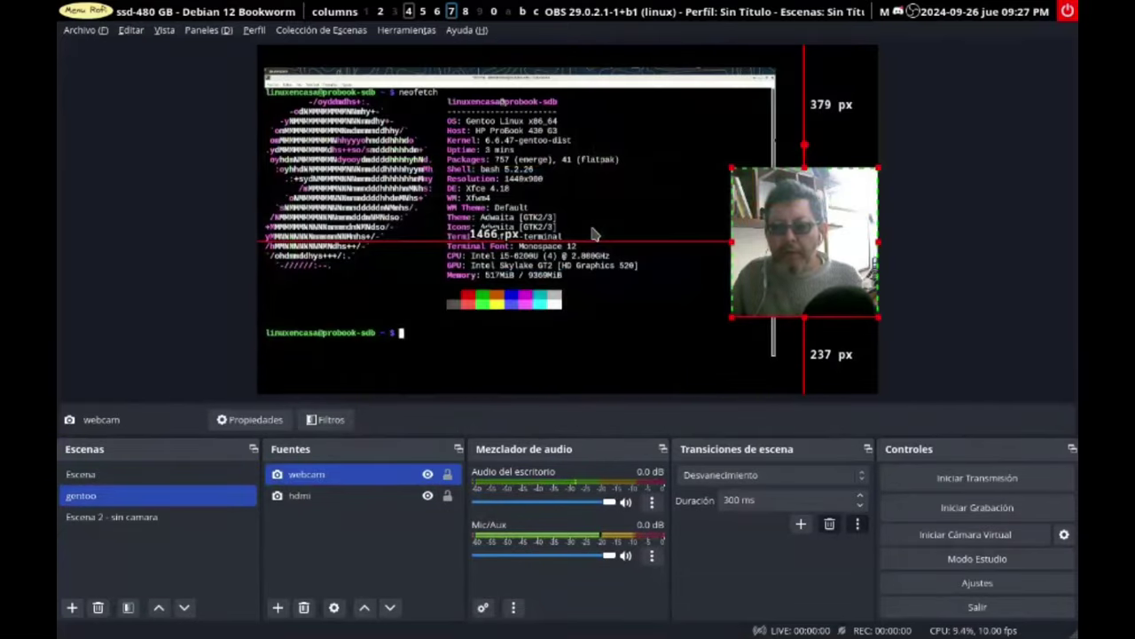
key("1")
key("2")
key("1")
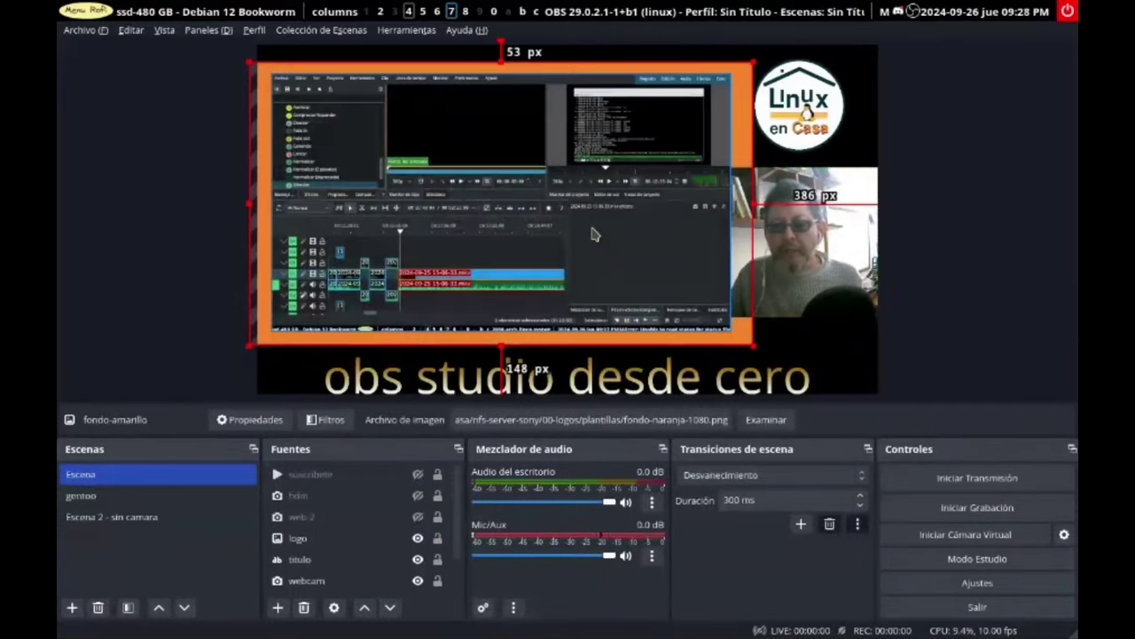
Step: Test the scene hotkeys again by switching repeatedly between Escena and the gentoo scene, finishing on gentoo
key("2")
key("1")
key("2")
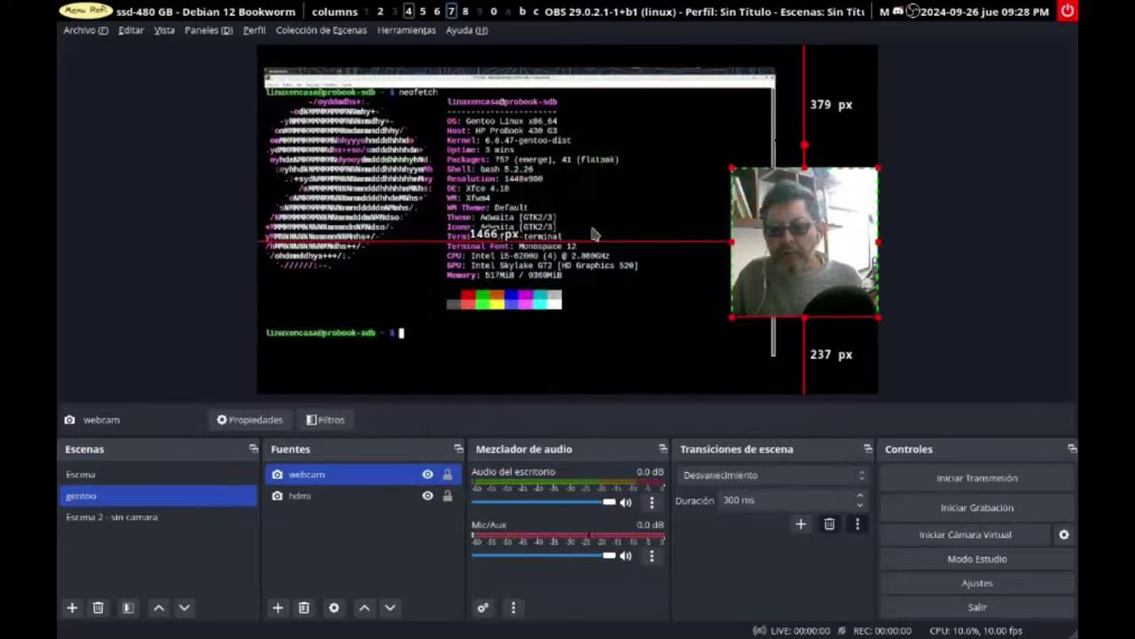
key("1")
key("2")
key("1")
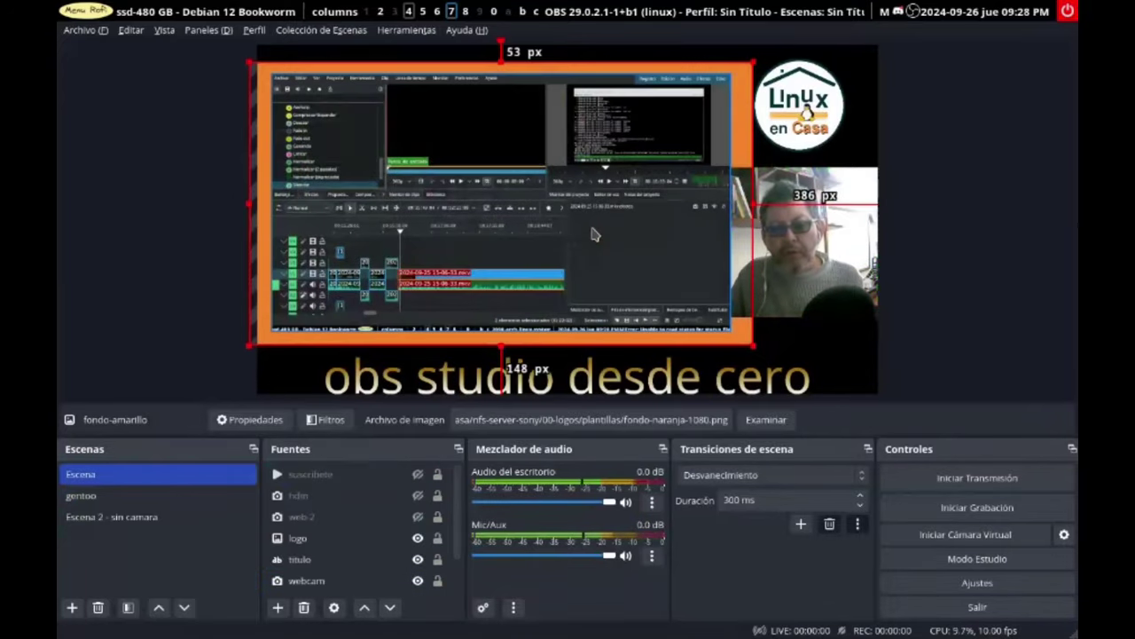
key("2")
key("1")
key("2")
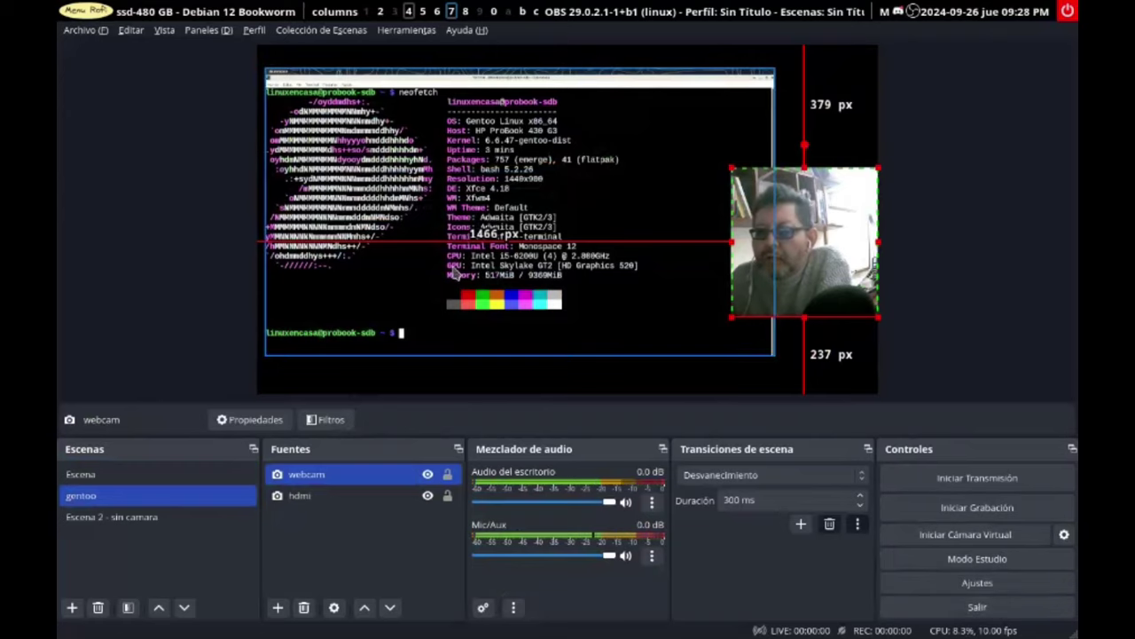
Step: Exit OBS 29.0.2 and start the other installed OBS Studio from the application launcher
left_click(918, 612)
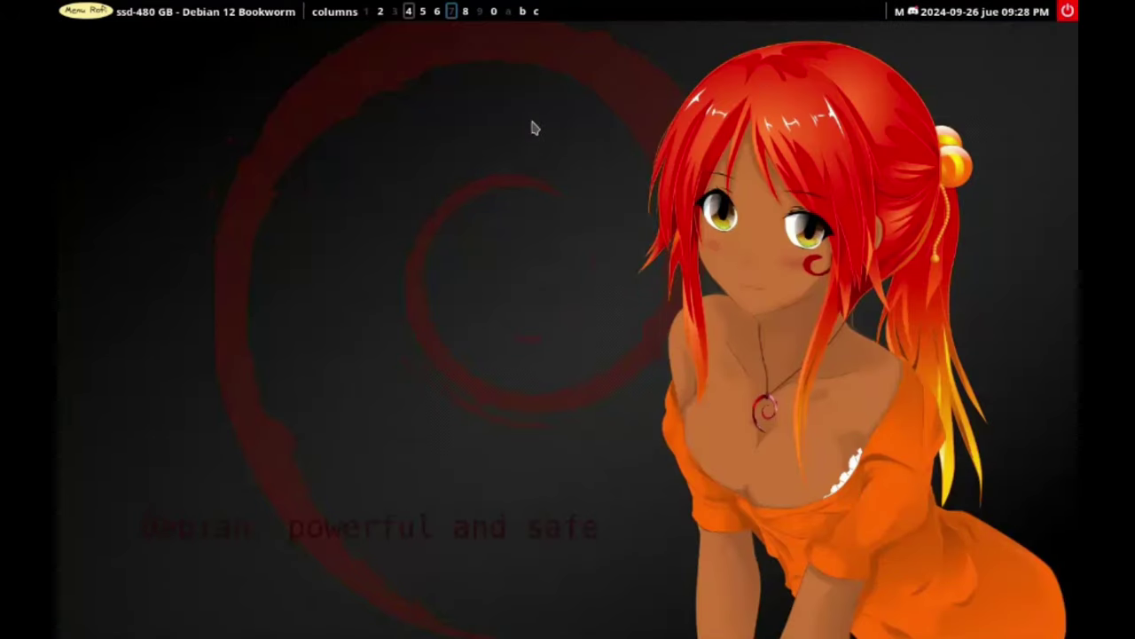
key("super+d")
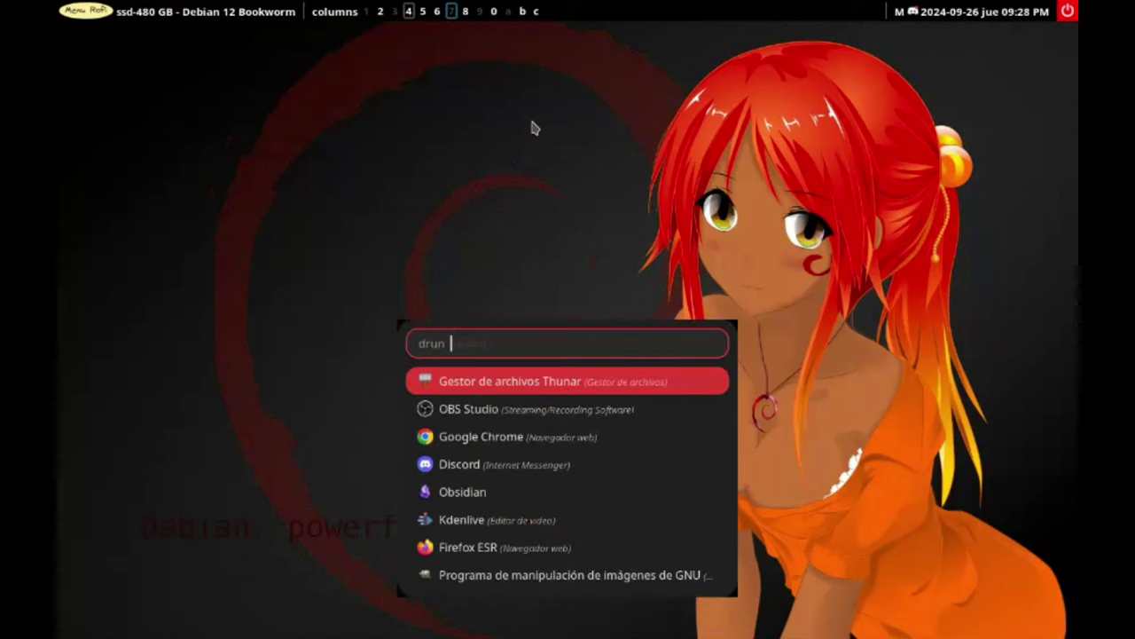
key("Down")
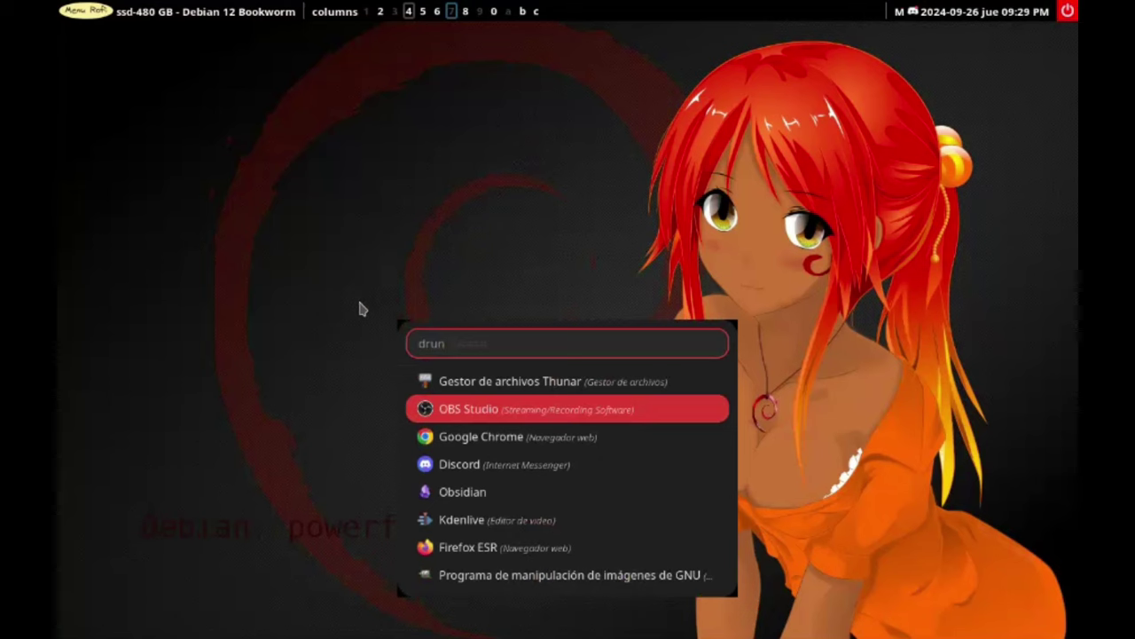
double_click(461, 421)
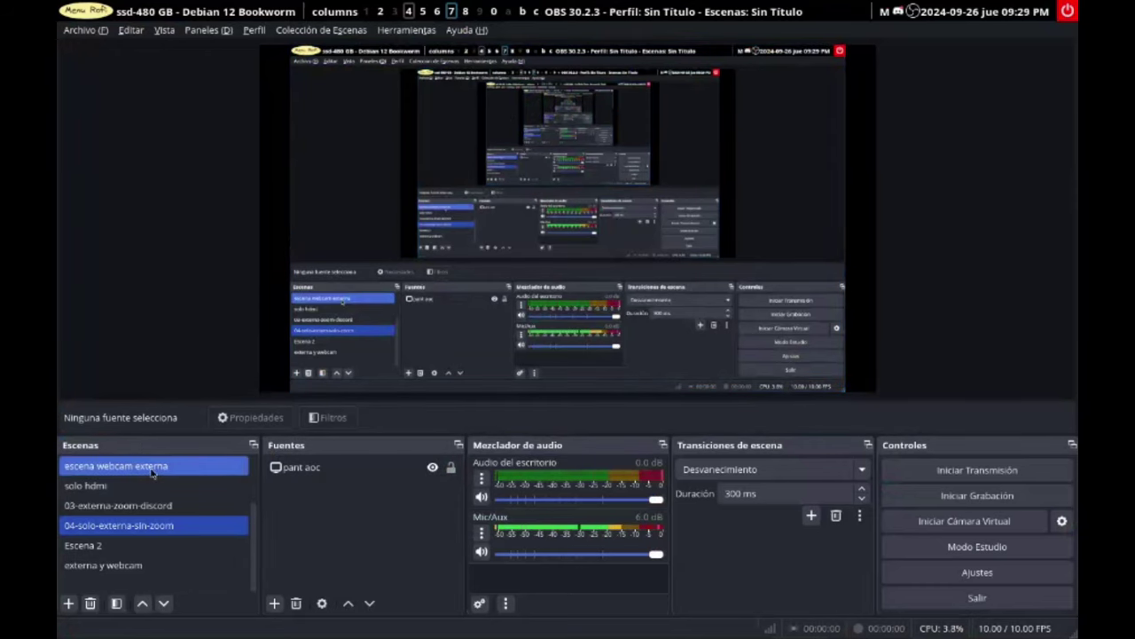
Step: Show the 01-externa and 02-hdmi-usb scenes, and identify the external and internal webcam sources on the 02-hdmi-usb canvas
scroll(213, 472, "up", 1)
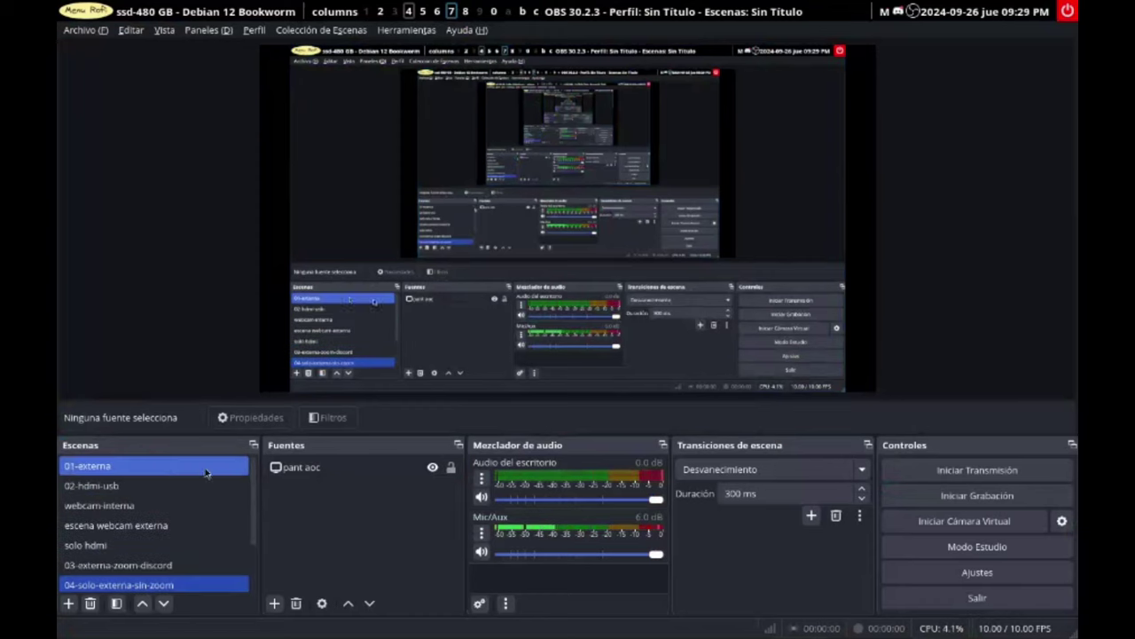
left_click(163, 467)
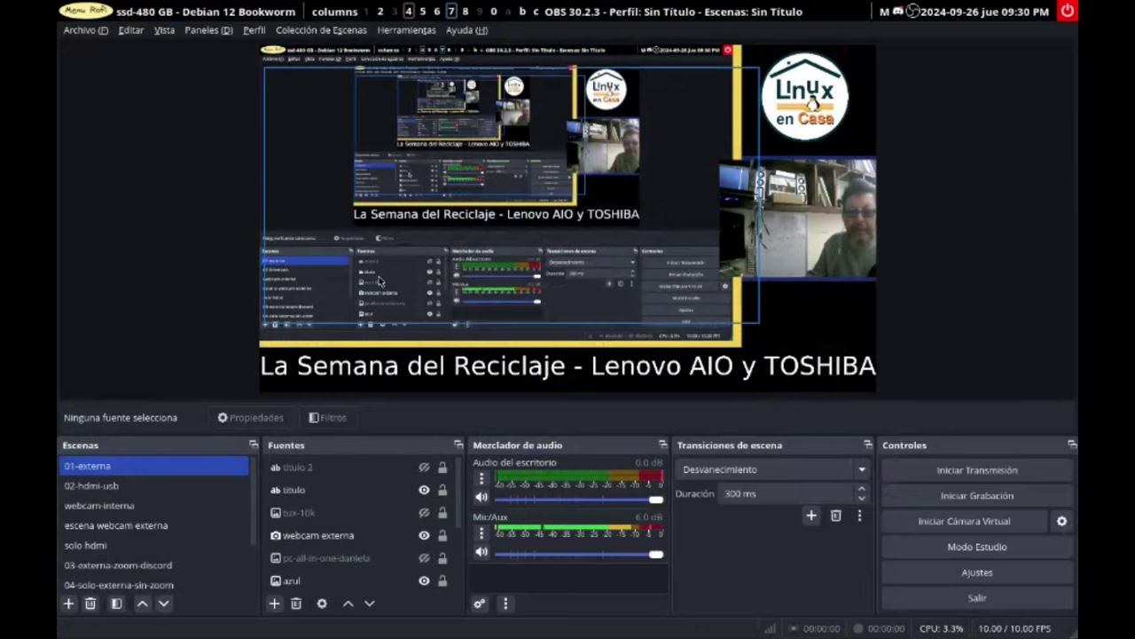
left_click(91, 486)
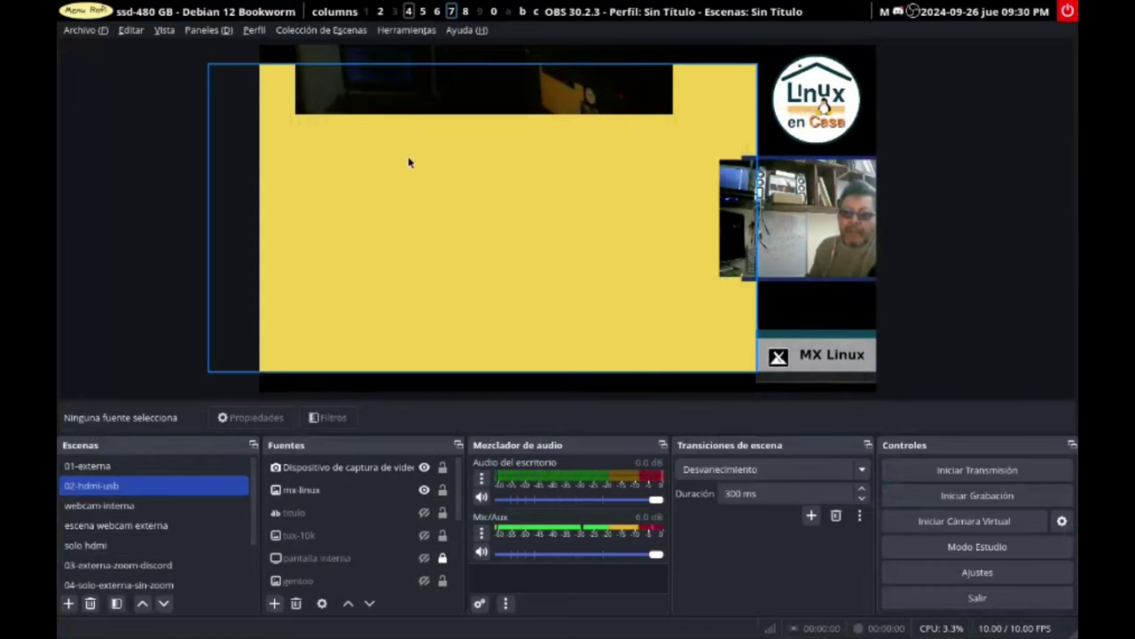
left_click(794, 232)
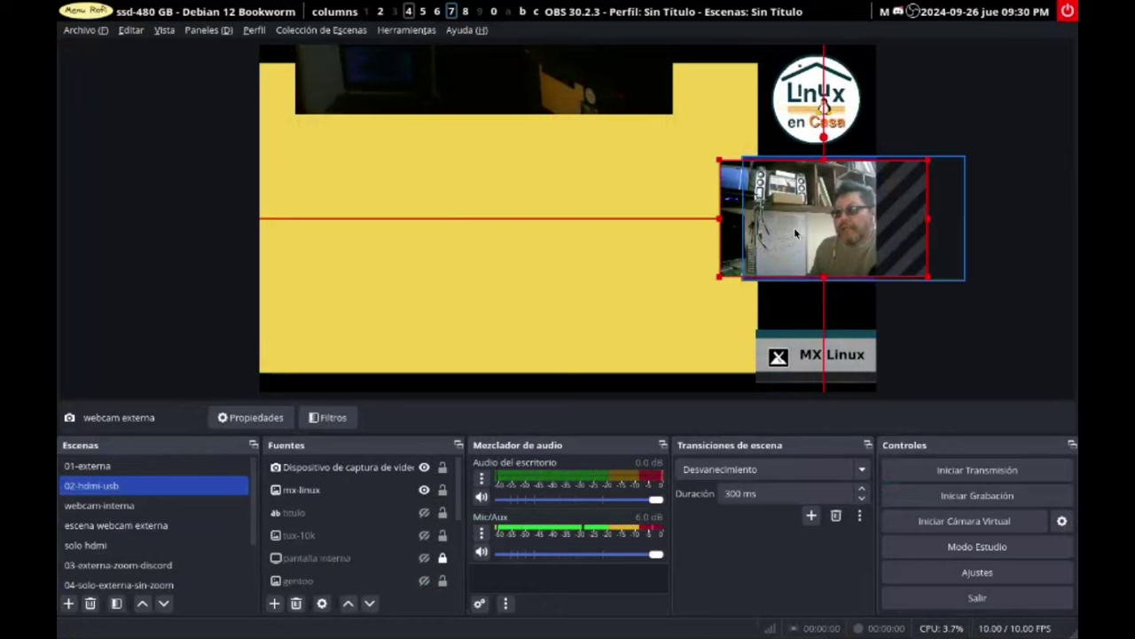
left_click(530, 101)
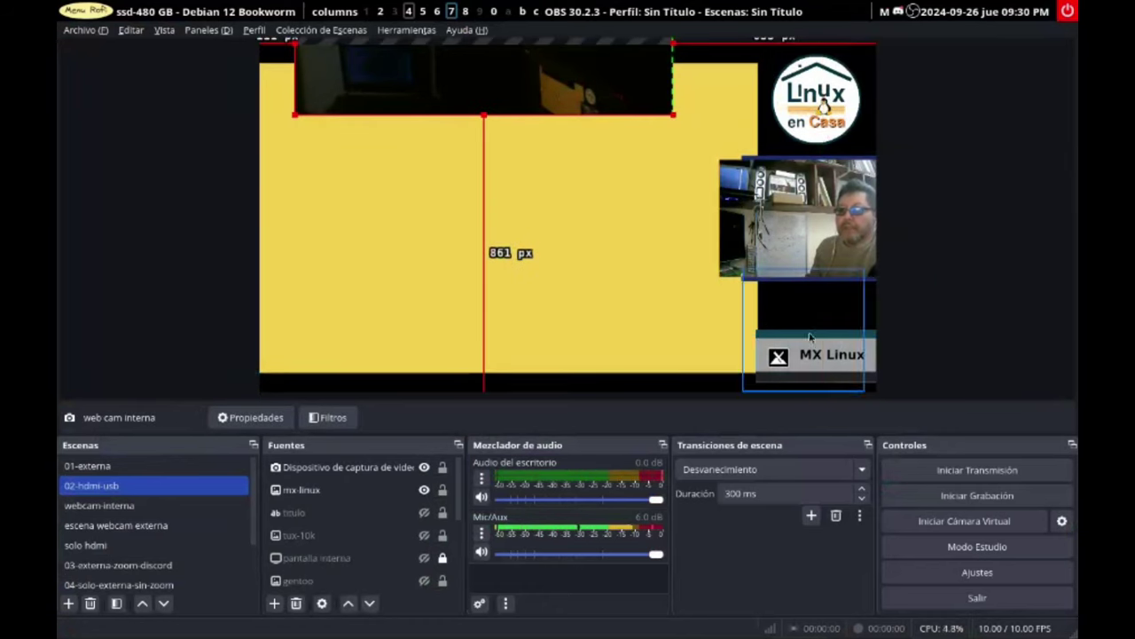
Step: View the webcam-interna, escena webcam externa and solo hdmi scenes in turn, and return to 01-externa
left_click(133, 506)
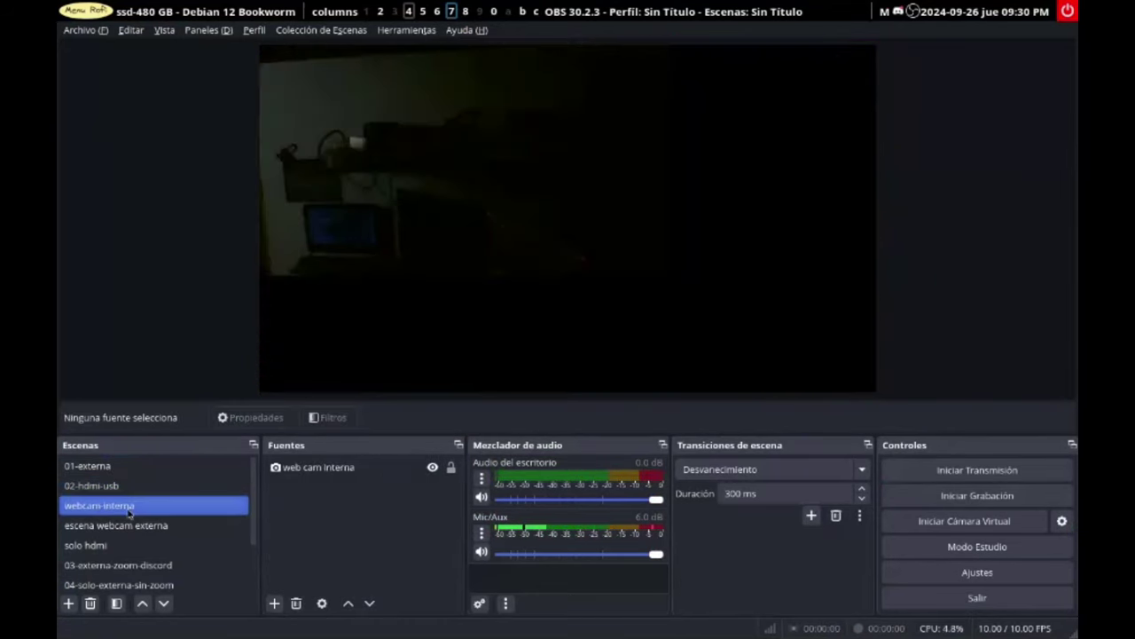
left_click(123, 527)
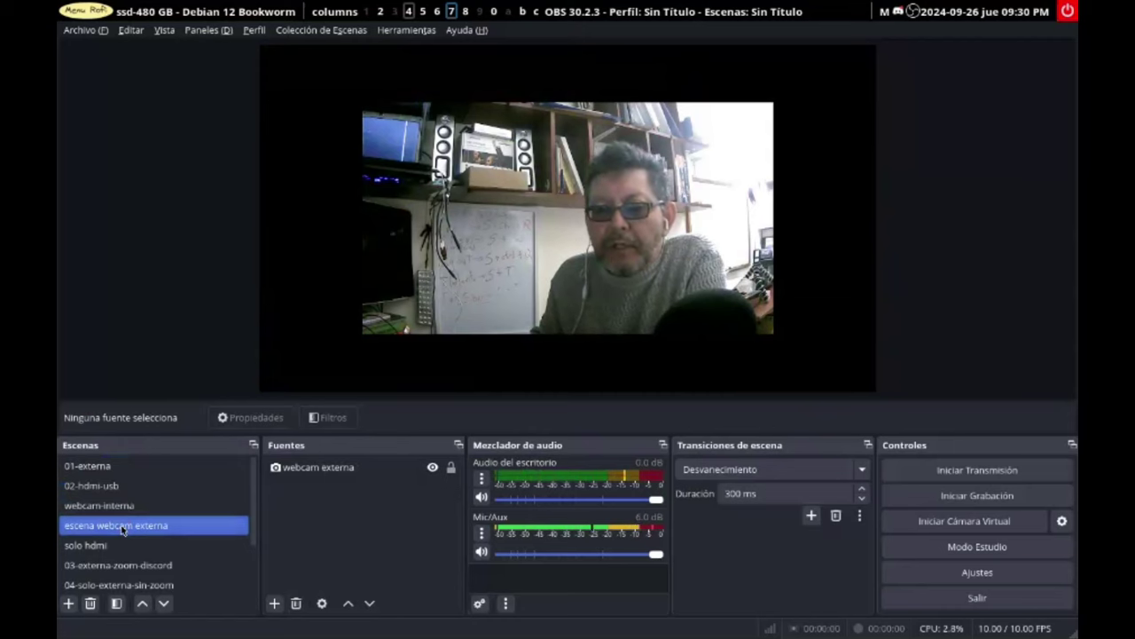
left_click(100, 545)
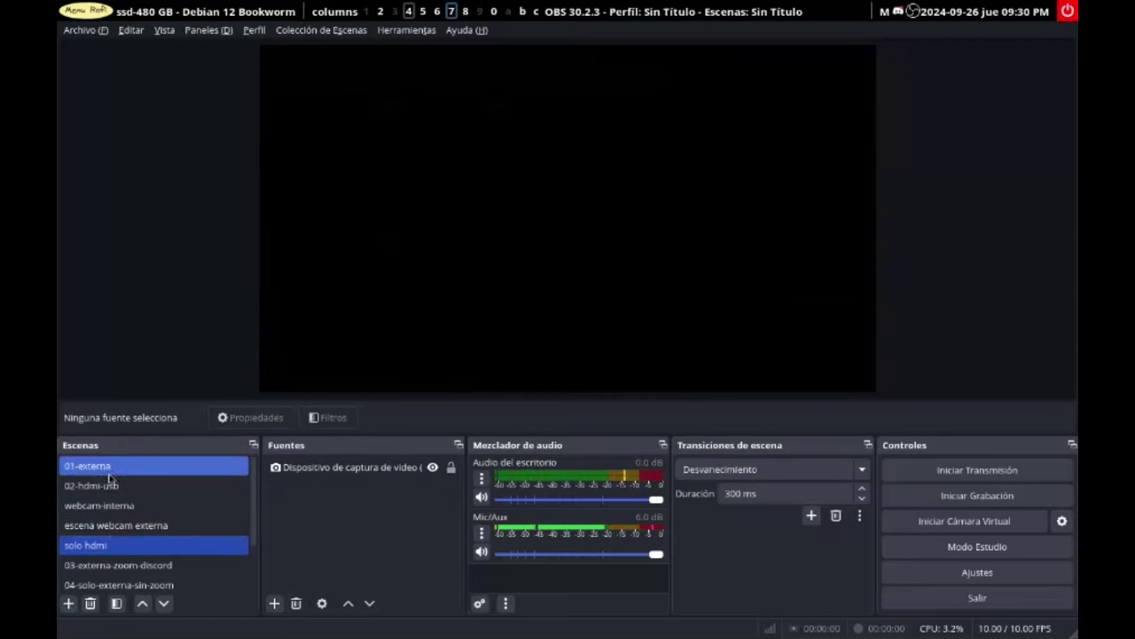
left_click(113, 470)
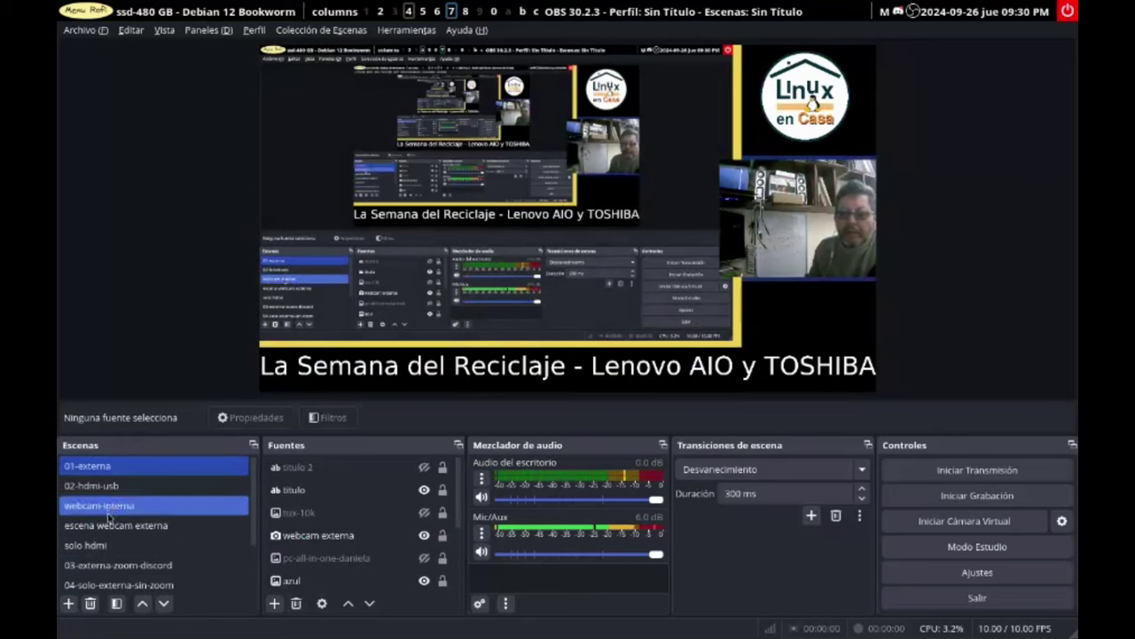
Step: View the remaining scenes from 03-externa-zoom-discord through externa y webcam, and examine the screen capture in the last one
left_click(93, 561)
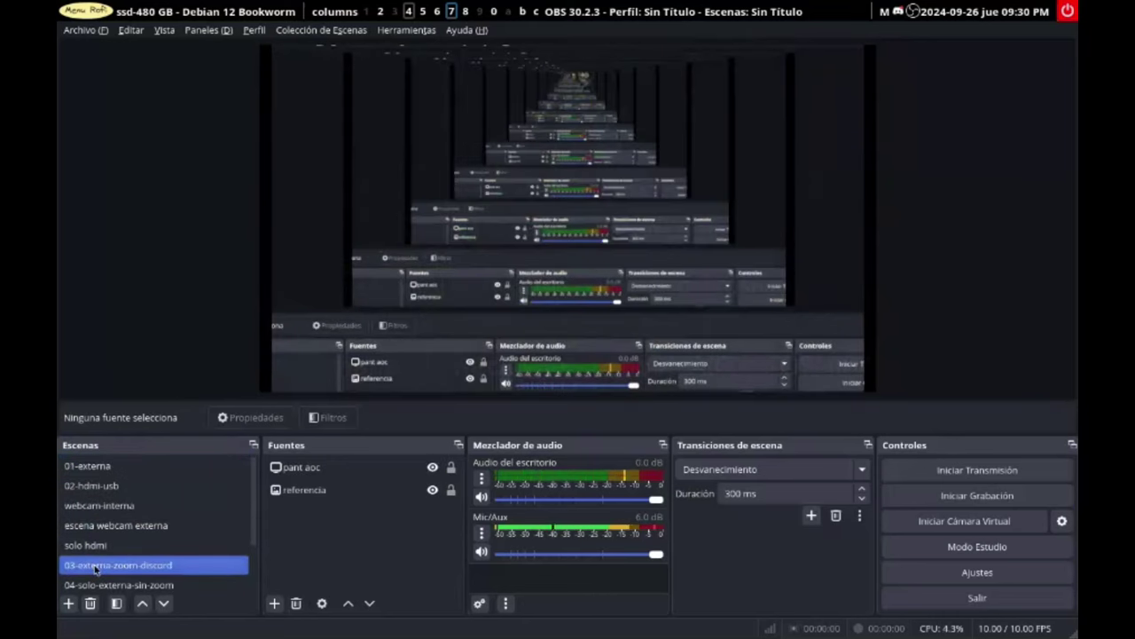
left_click(96, 578)
scroll(133, 533, "down", 1)
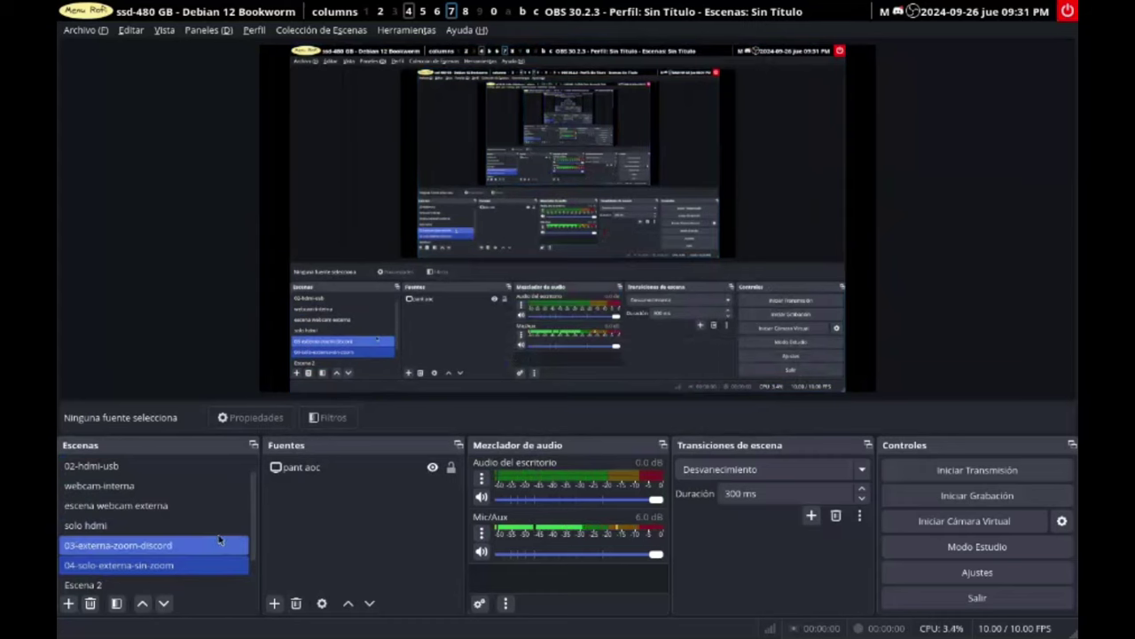
scroll(248, 559, "down", 1)
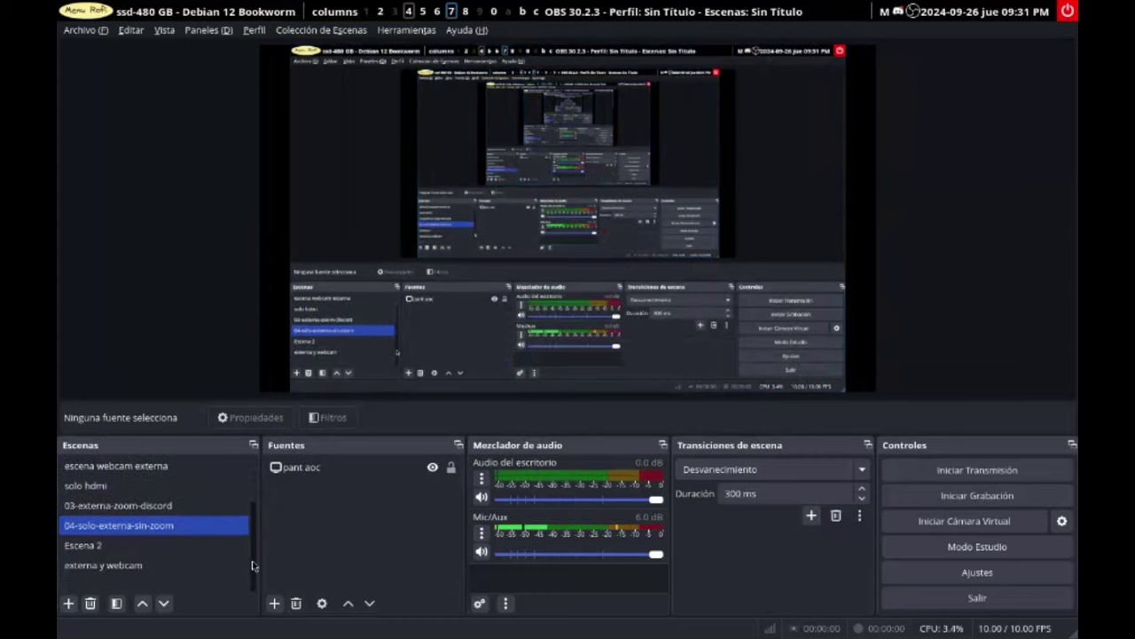
left_click(116, 544)
left_click(120, 565)
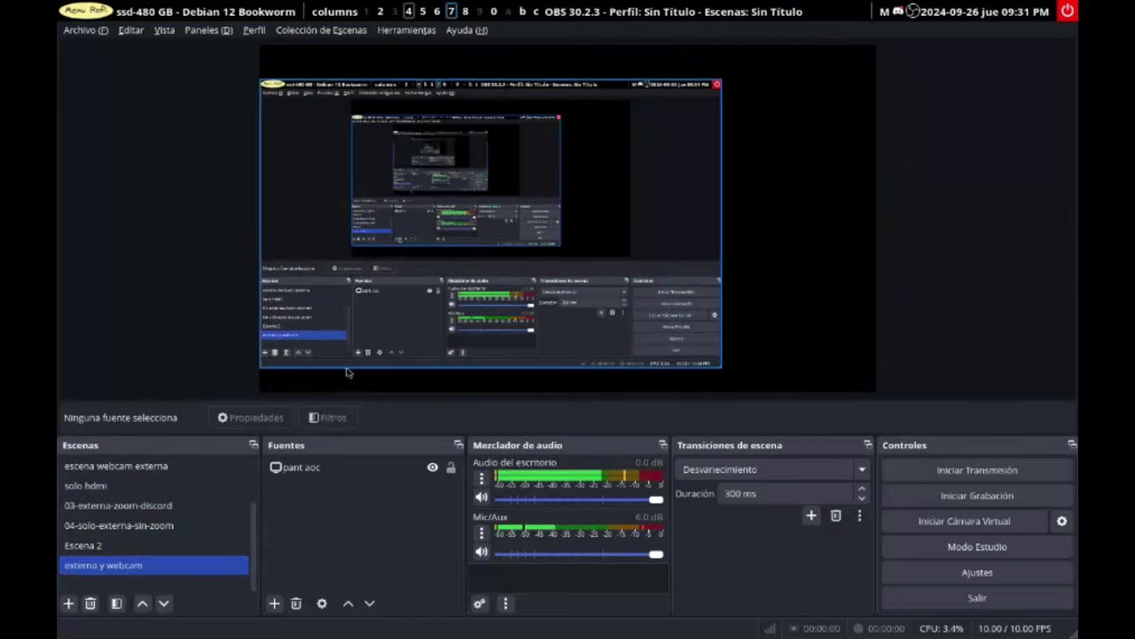
scroll(255, 523, "up", 3)
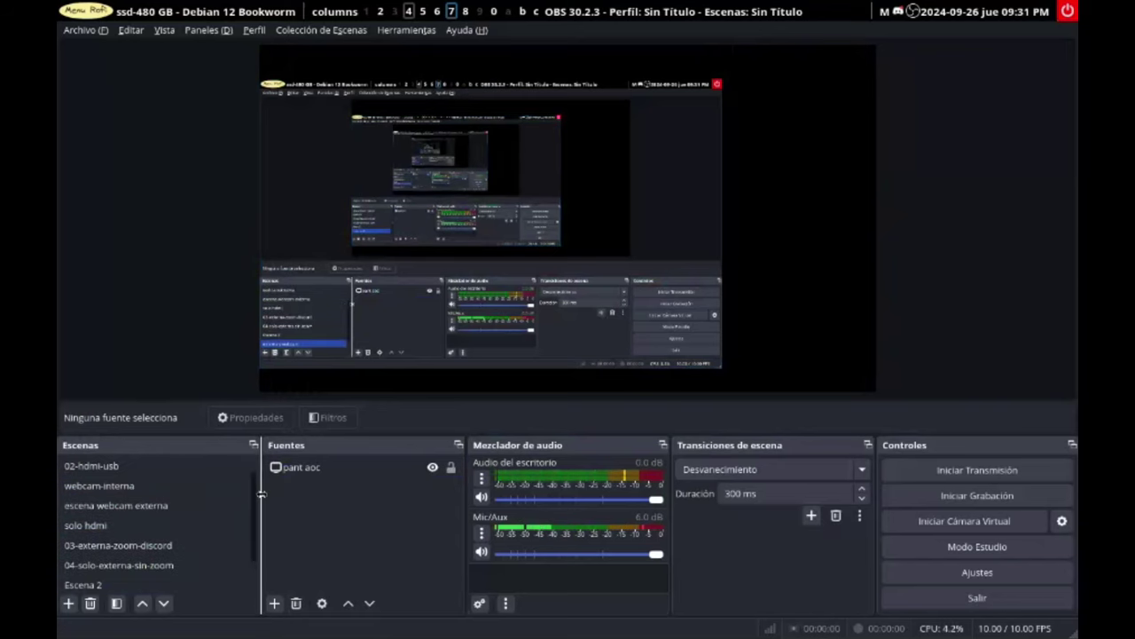
left_click(298, 466)
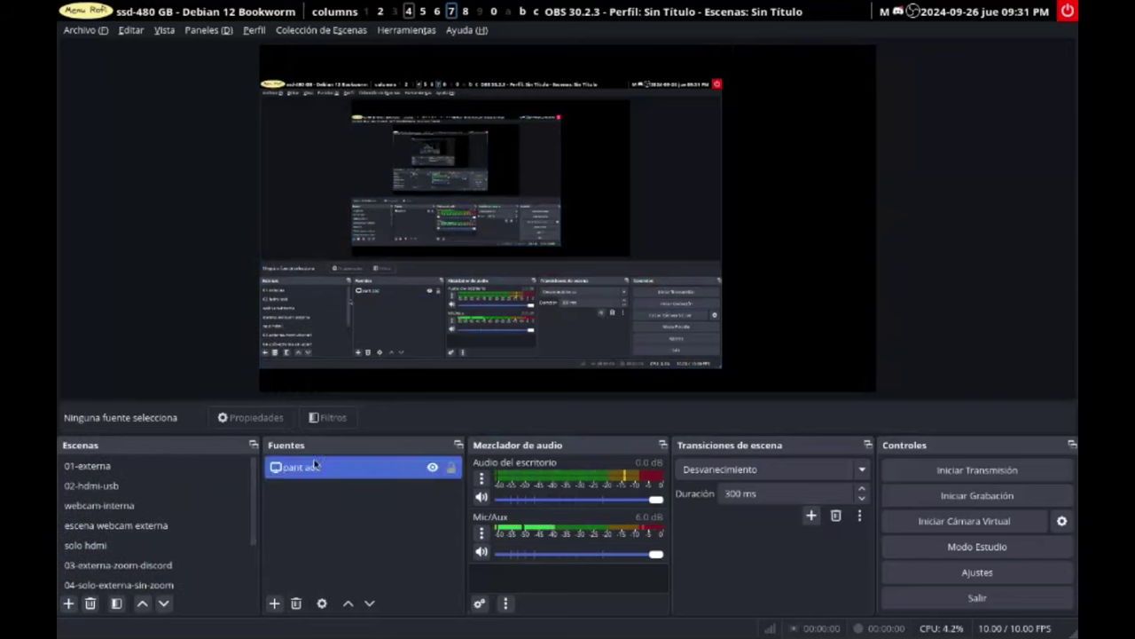
left_click(480, 351)
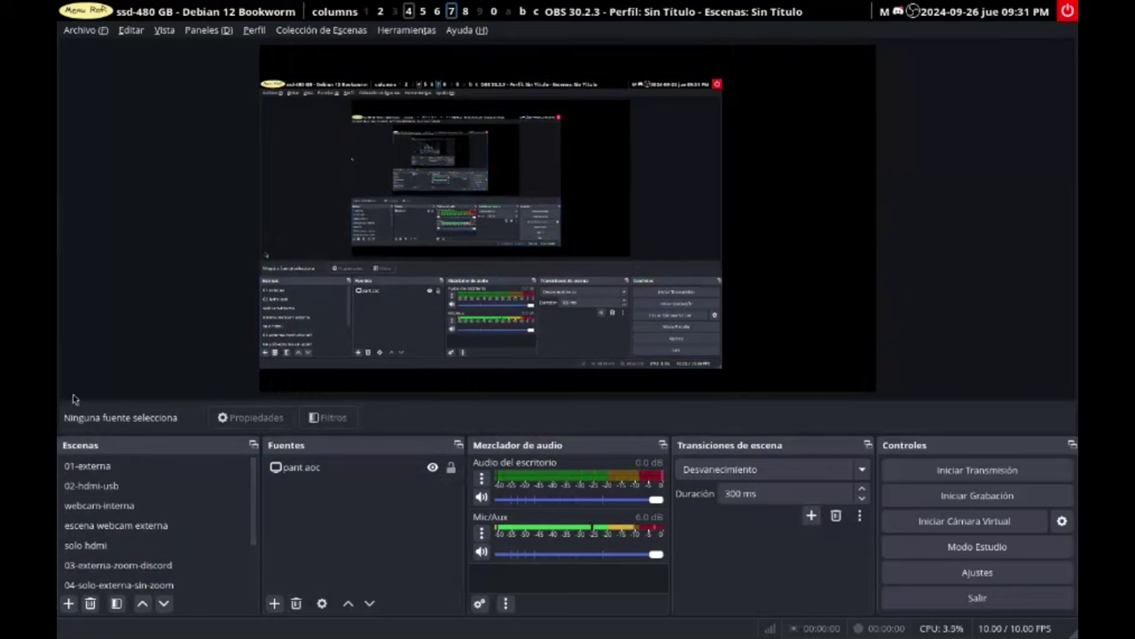
Step: Switch back and forth between the 01-externa and 02-hdmi-usb scenes to view the transition, finishing on 01-externa
left_click(124, 466)
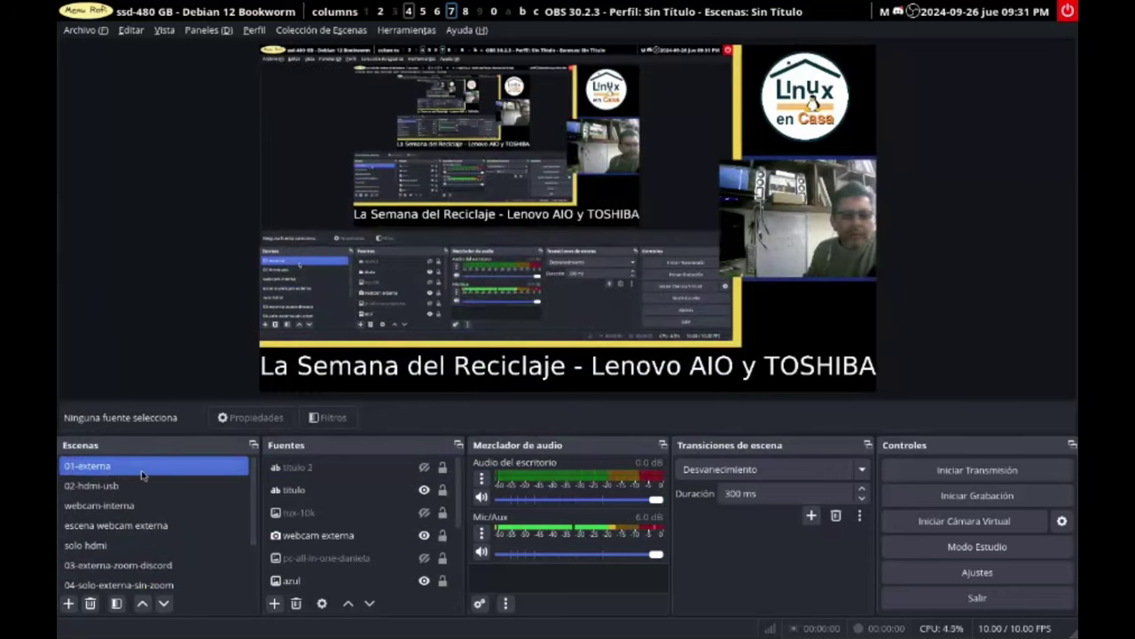
left_click(130, 484)
left_click(136, 473)
left_click(132, 484)
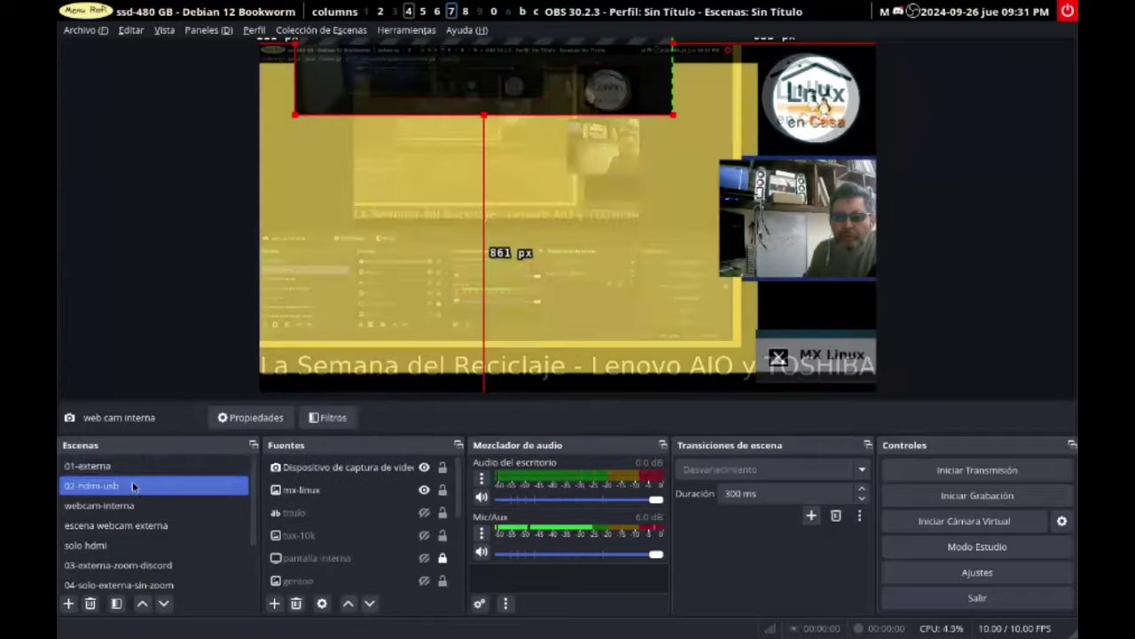
left_click(132, 467)
left_click(132, 465)
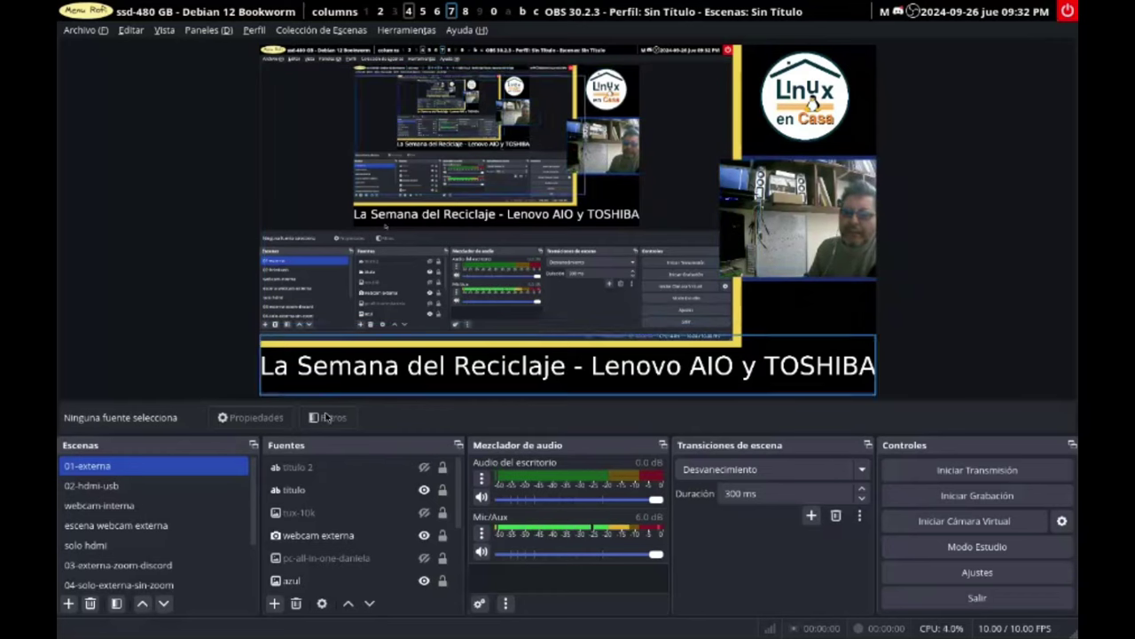
left_click(345, 539)
left_click(345, 539, "ctrl")
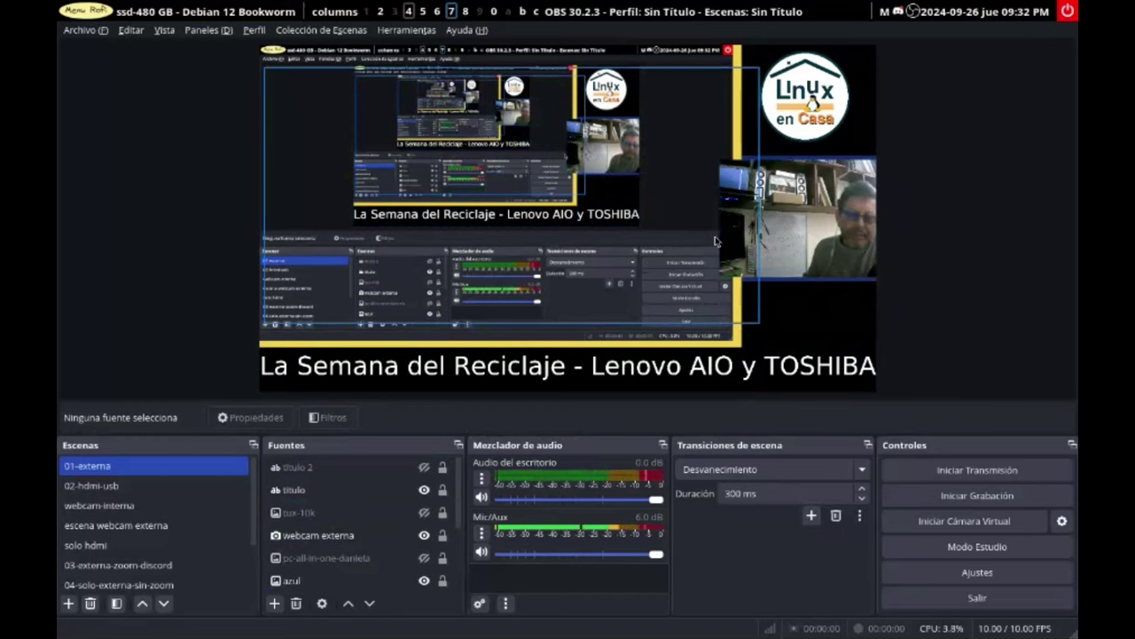
left_click(431, 511)
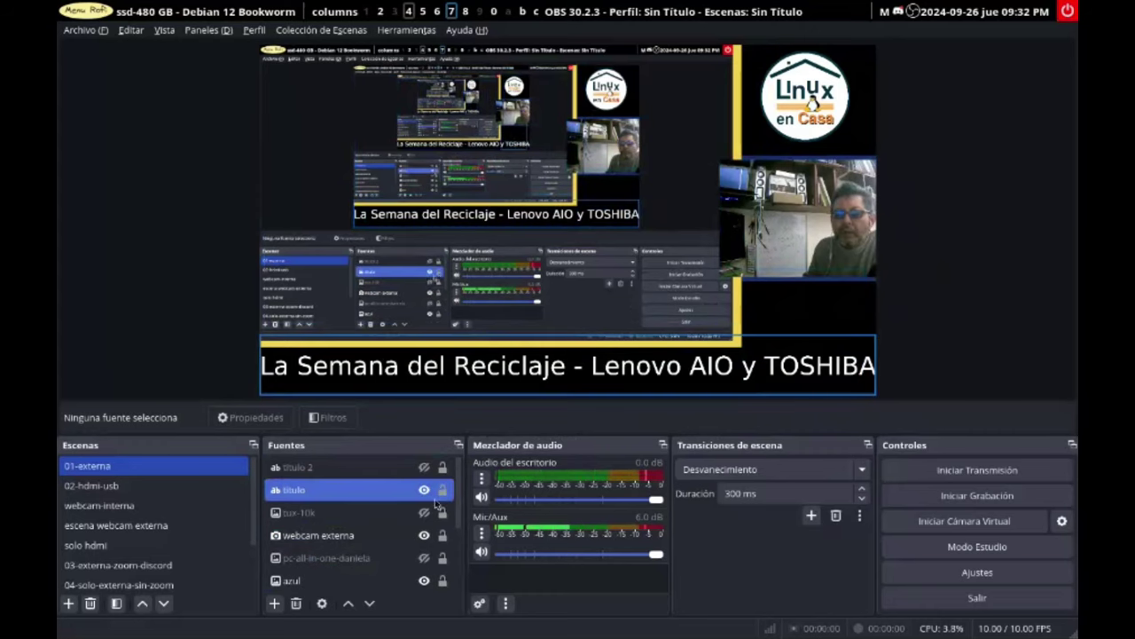
left_click(329, 468)
left_click(329, 468, "ctrl")
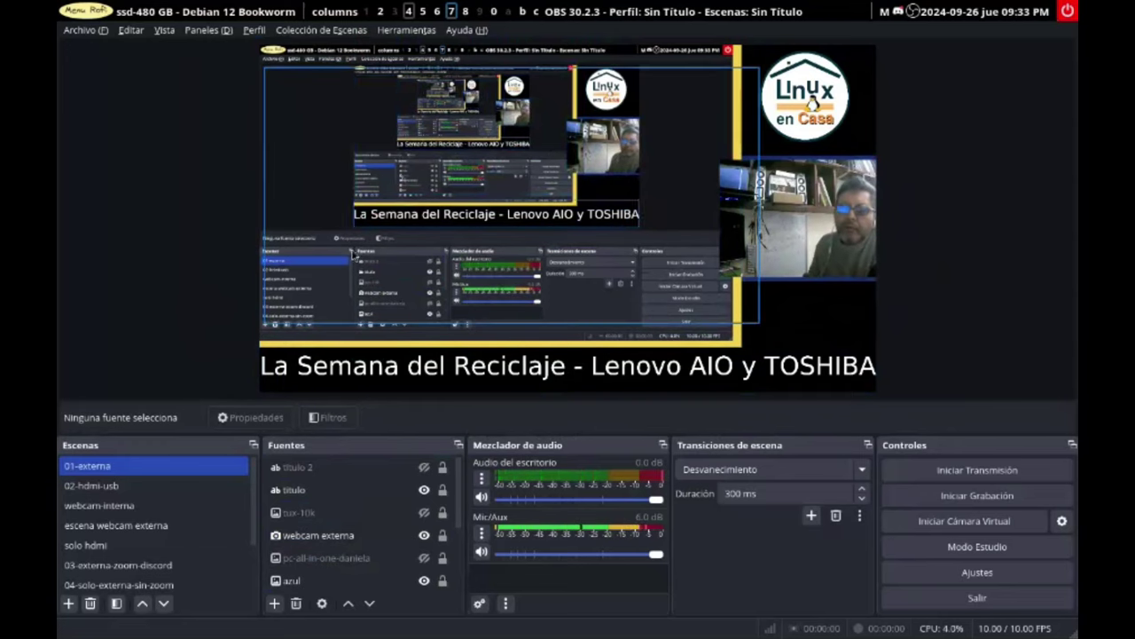
Step: Open the OBS settings and view the streaming settings (Emisión) followed by the output settings (Salida)
left_click(80, 33)
key("Escape")
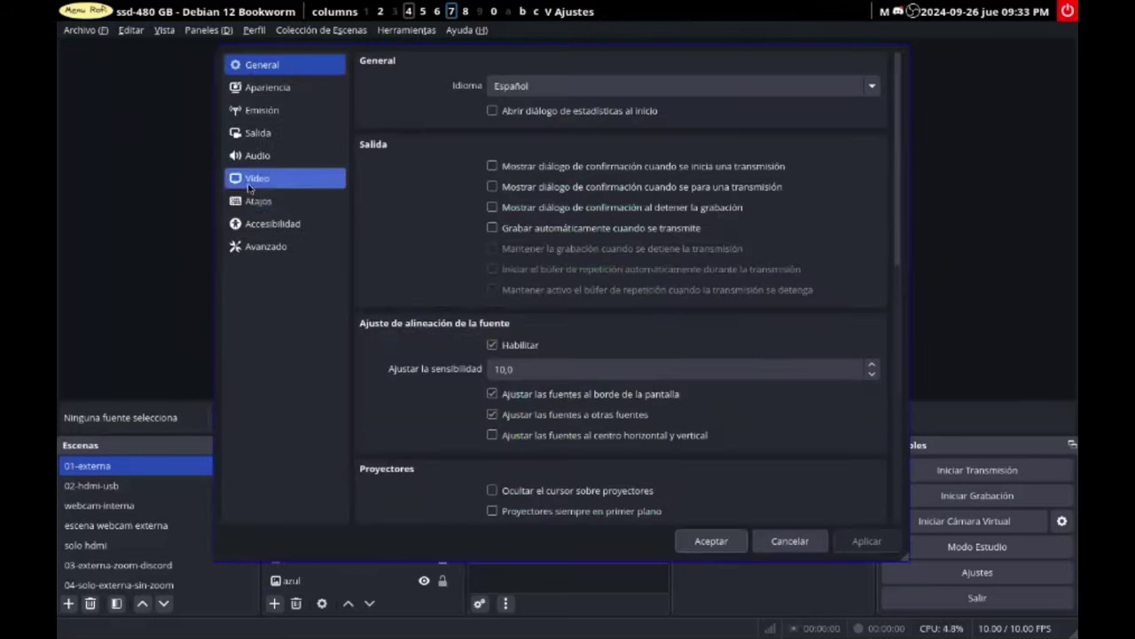
left_click(274, 113)
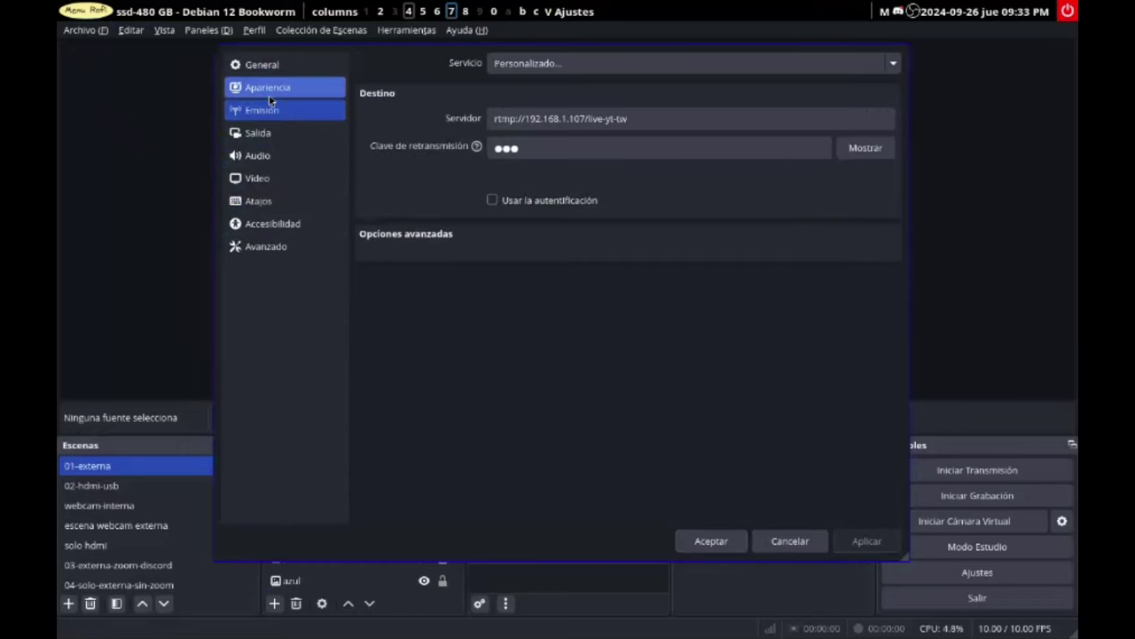
left_click(258, 133)
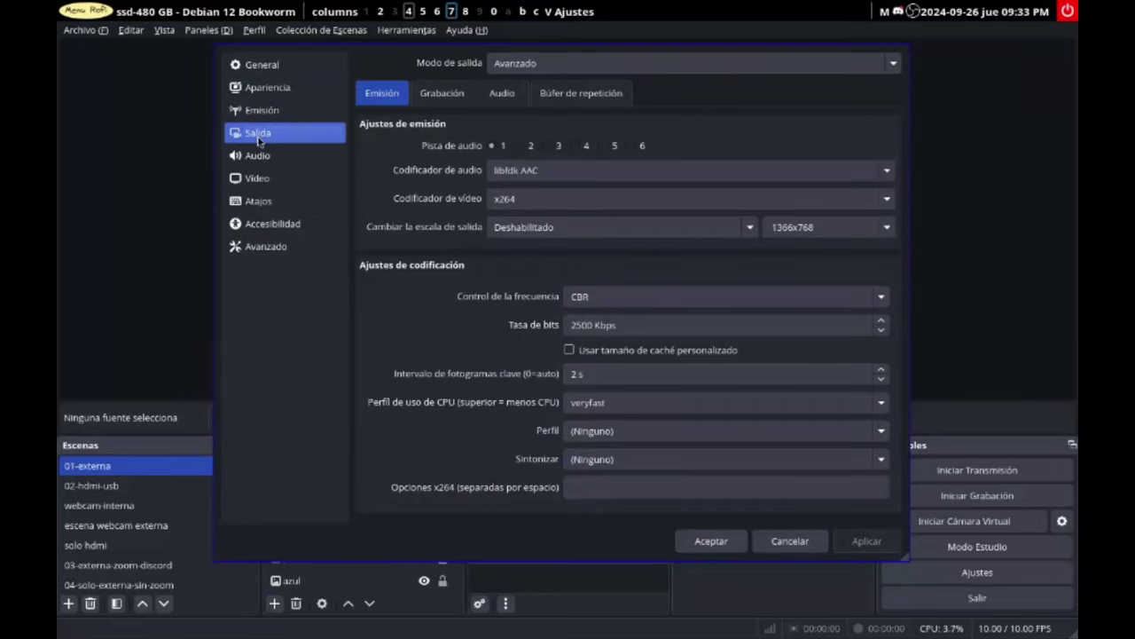
Step: Return to the streaming settings, briefly reveal and hide the stream key, and select the whole server address
left_click(261, 112)
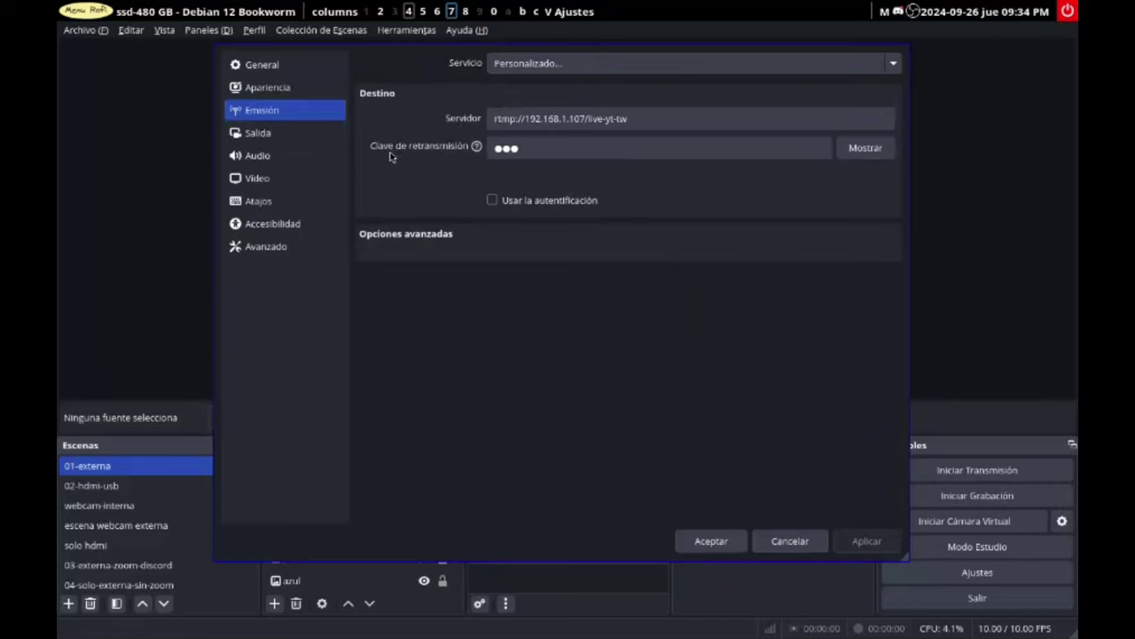
left_click(871, 153)
left_click(871, 153)
left_click(649, 120)
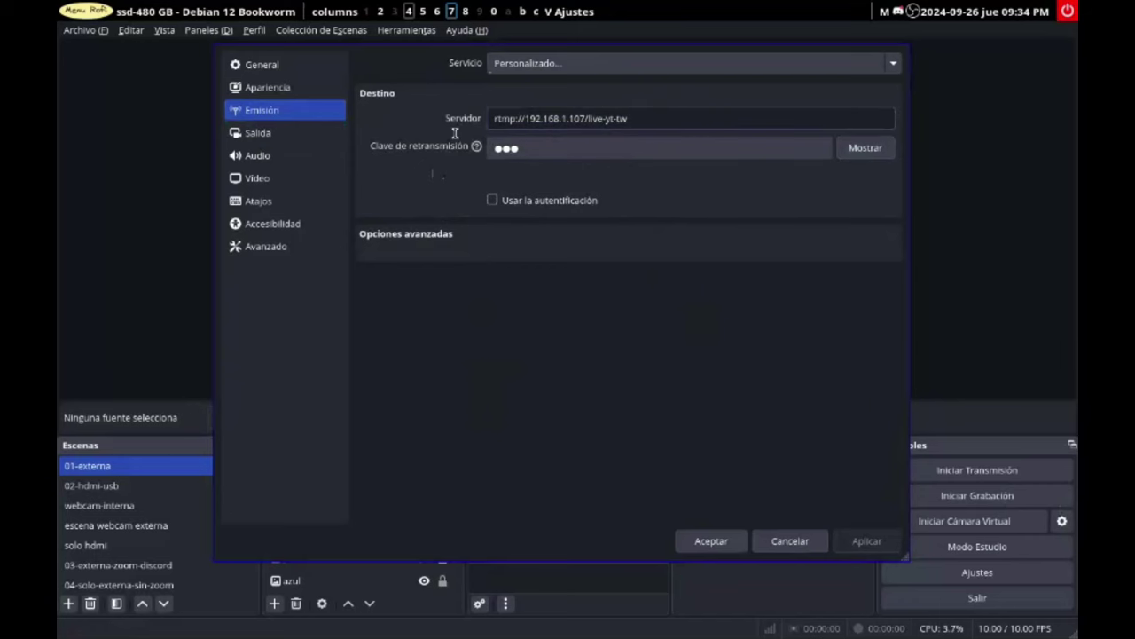
key("ctrl+a")
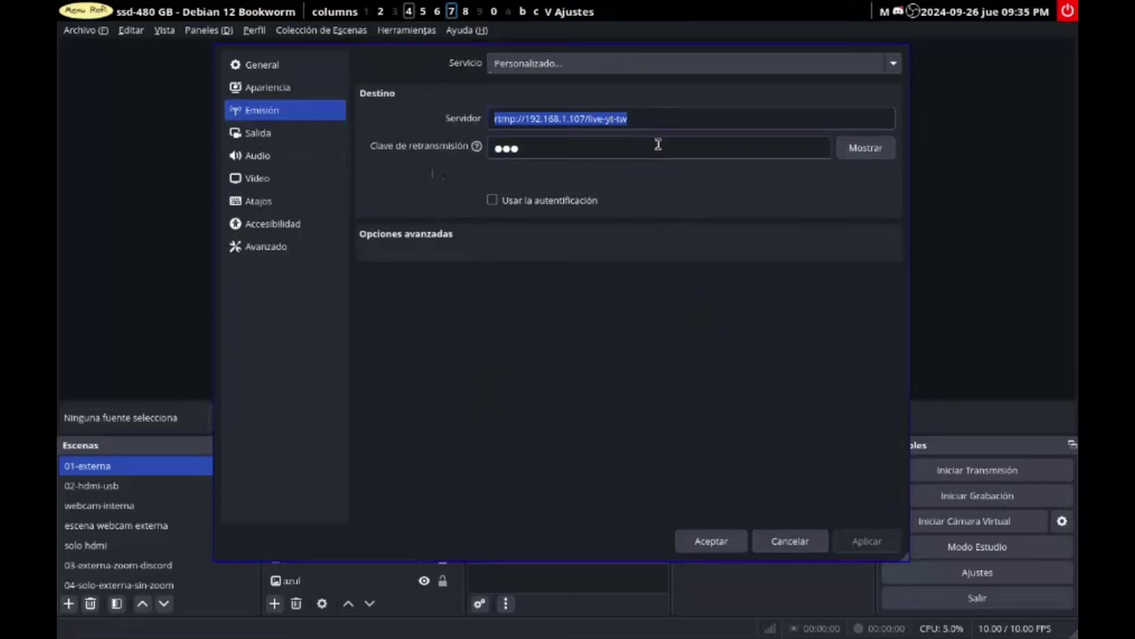
Step: Reveal and hide the stream key, view the output settings (Salida), and close the settings without saving
left_click(864, 150)
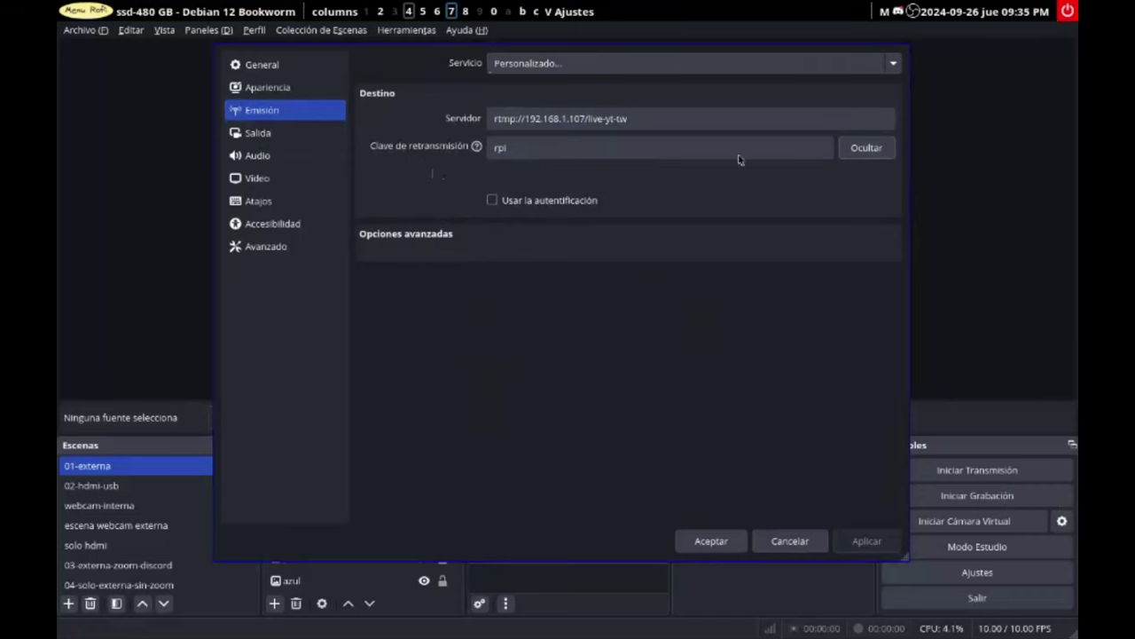
left_click(864, 149)
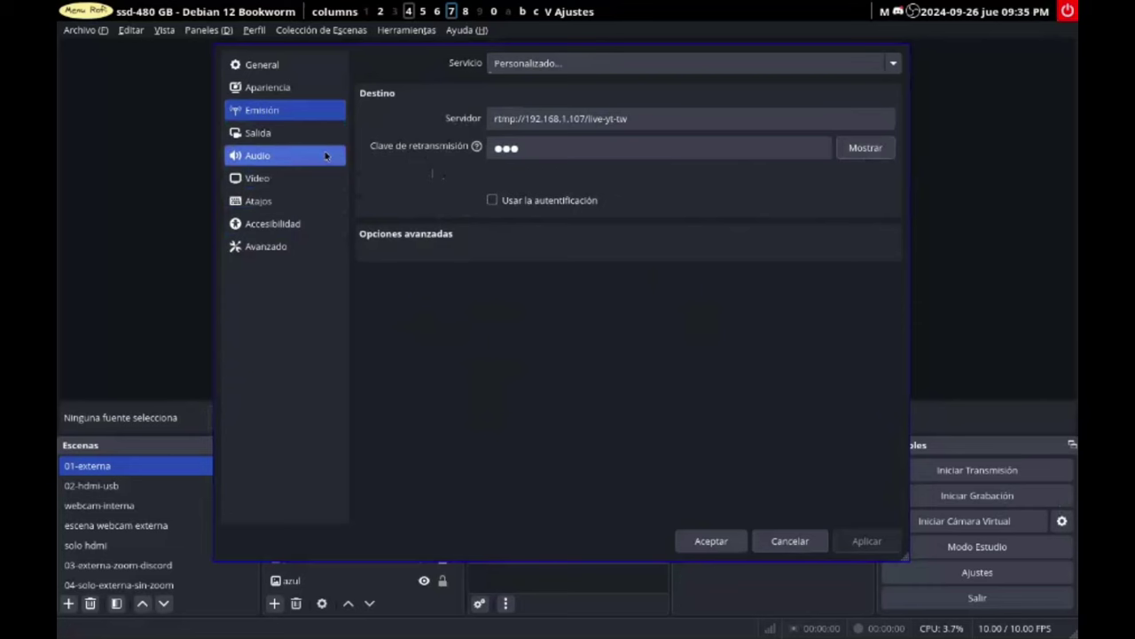
left_click(271, 135)
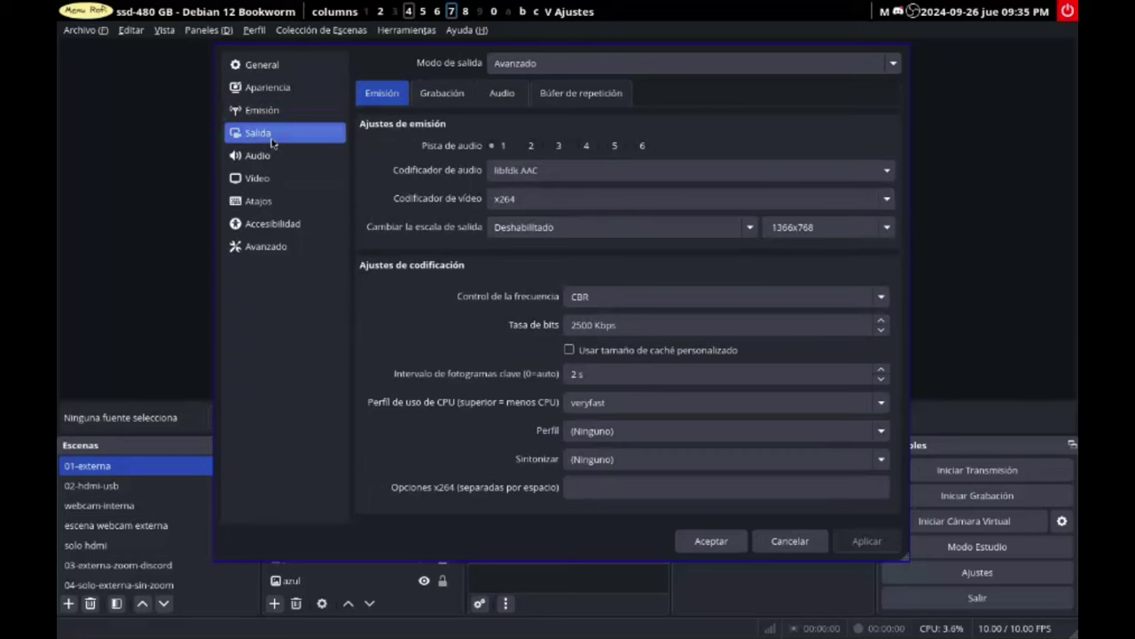
left_click(787, 543)
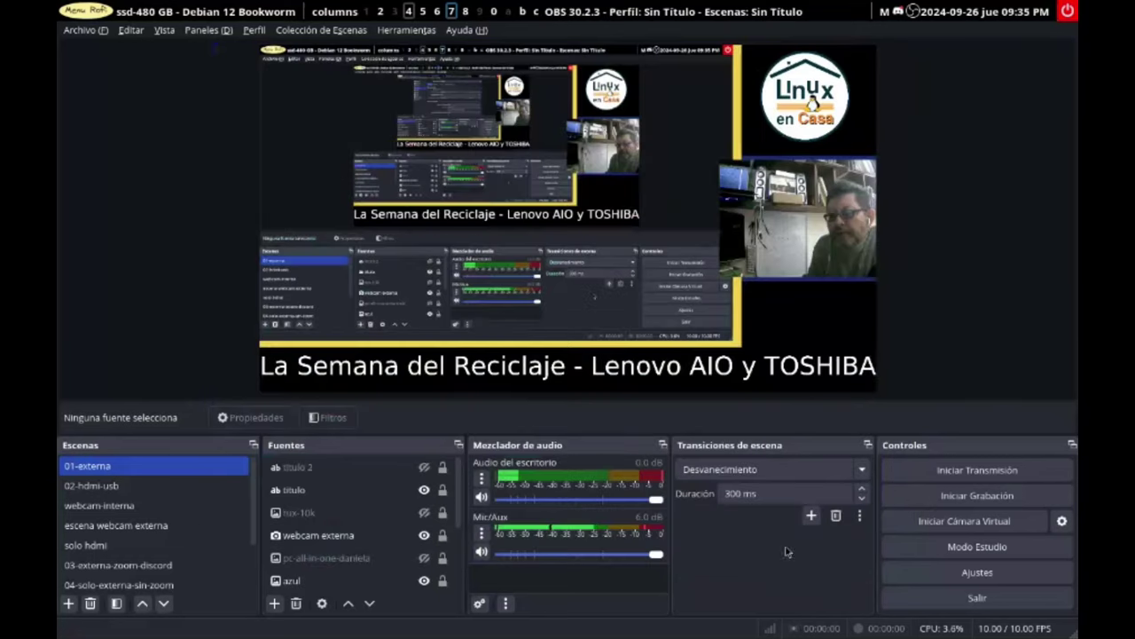
Step: Quit the running OBS, switch to workspace 2, and close the Thunar file manager window there
left_click(978, 597)
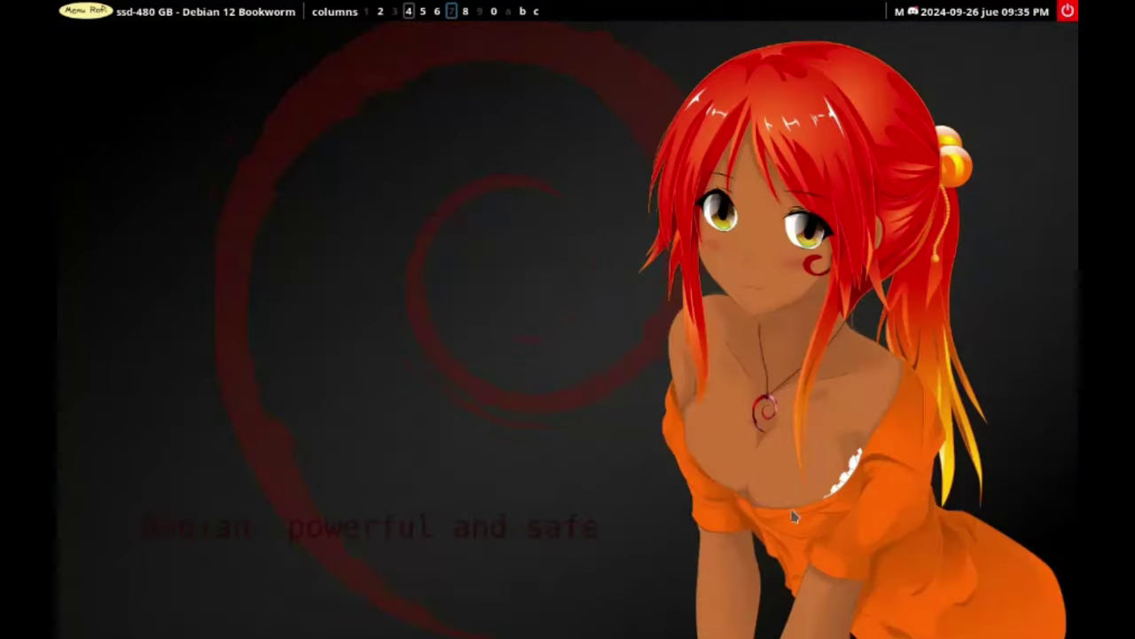
left_click(380, 13)
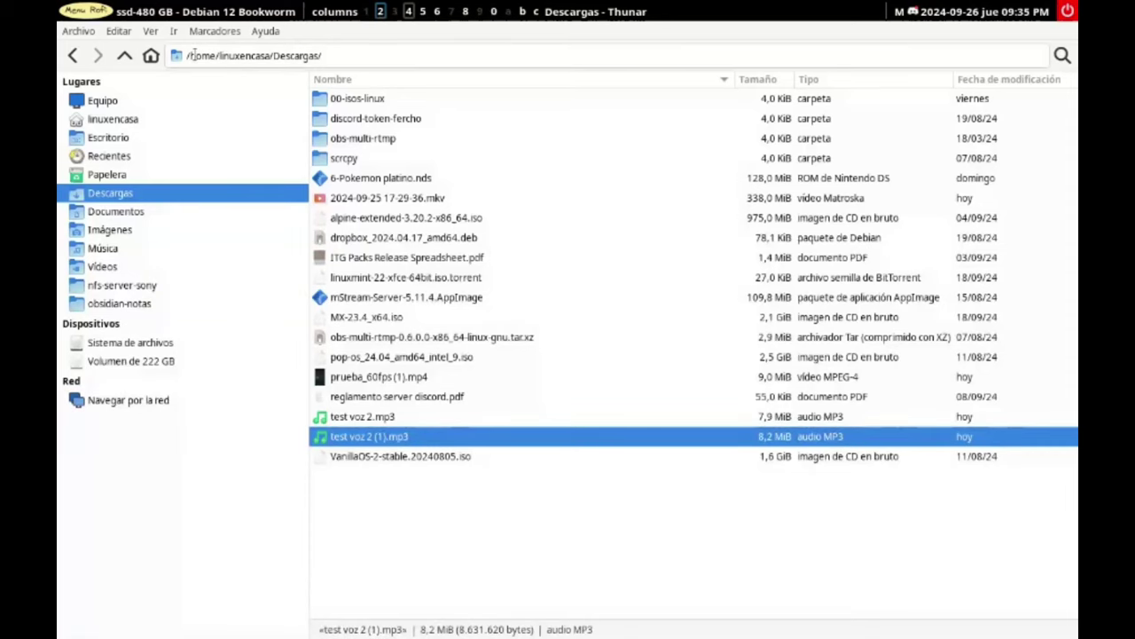
left_click(78, 31)
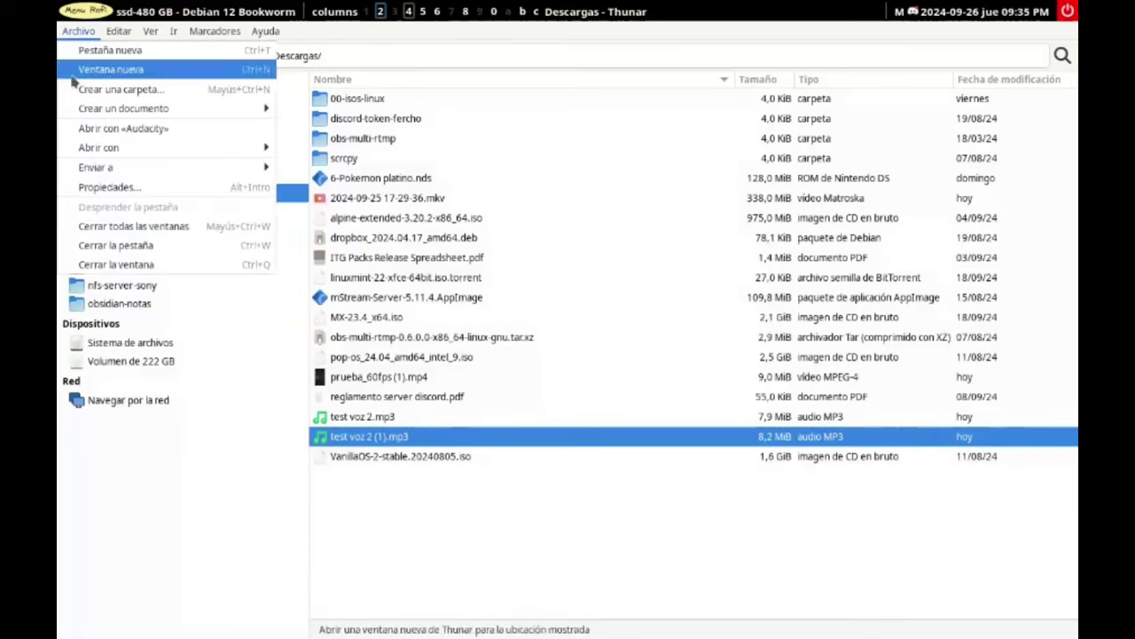
left_click(116, 264)
Step: Quit the video editor on workspace 4 and end the terminal session on workspace 5 with exit
left_click(410, 13)
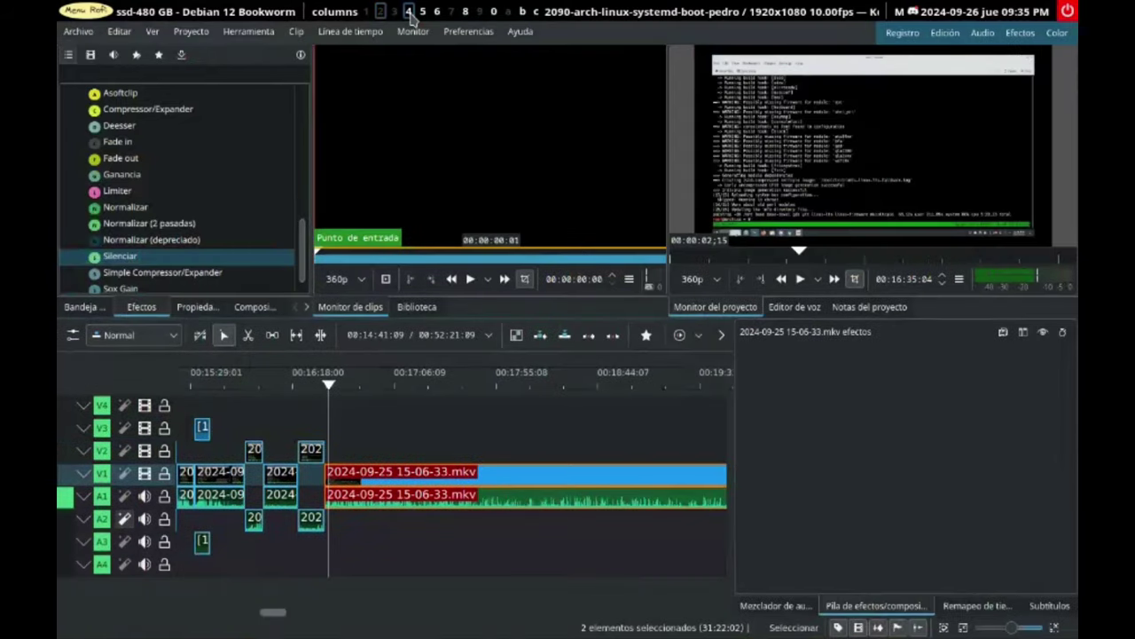
left_click(78, 31)
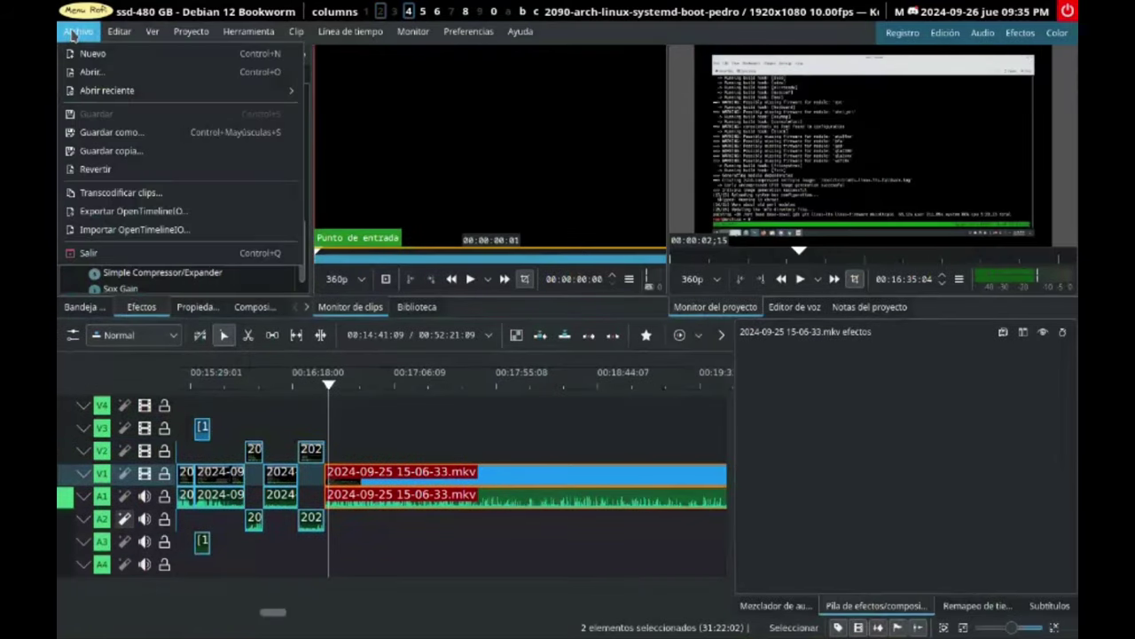
left_click(142, 257)
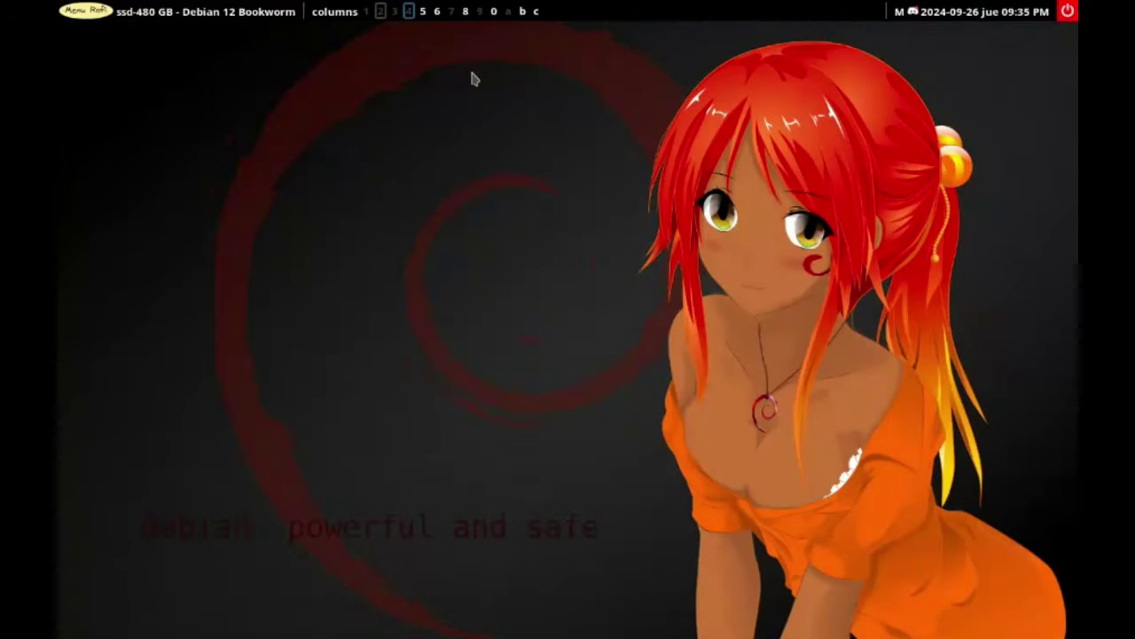
left_click(422, 12)
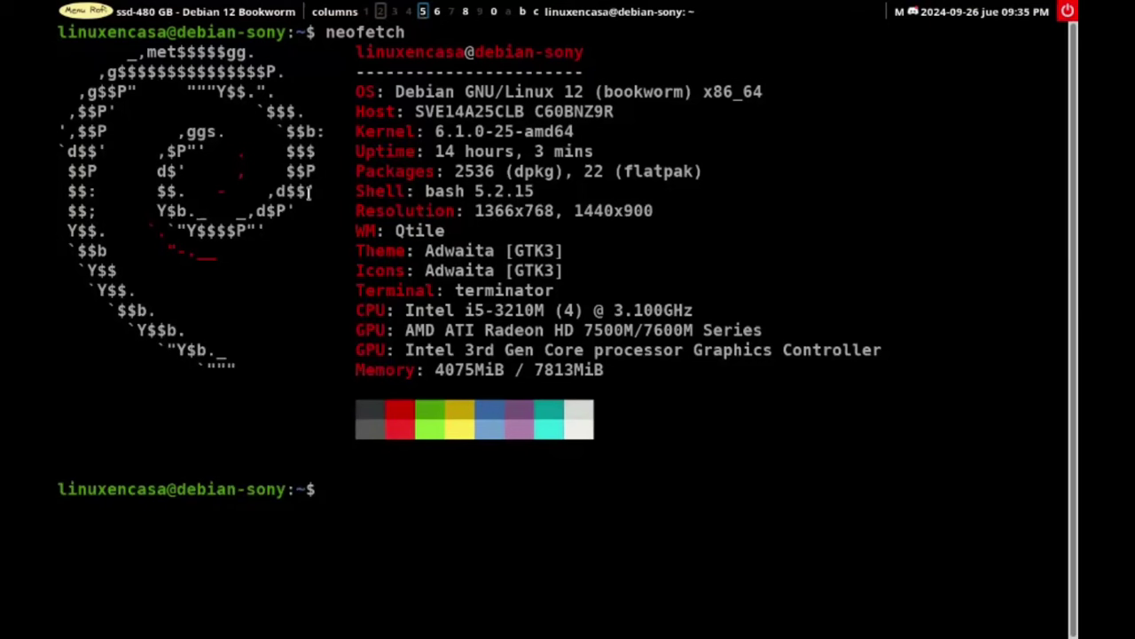
type("exit")
key("Return")
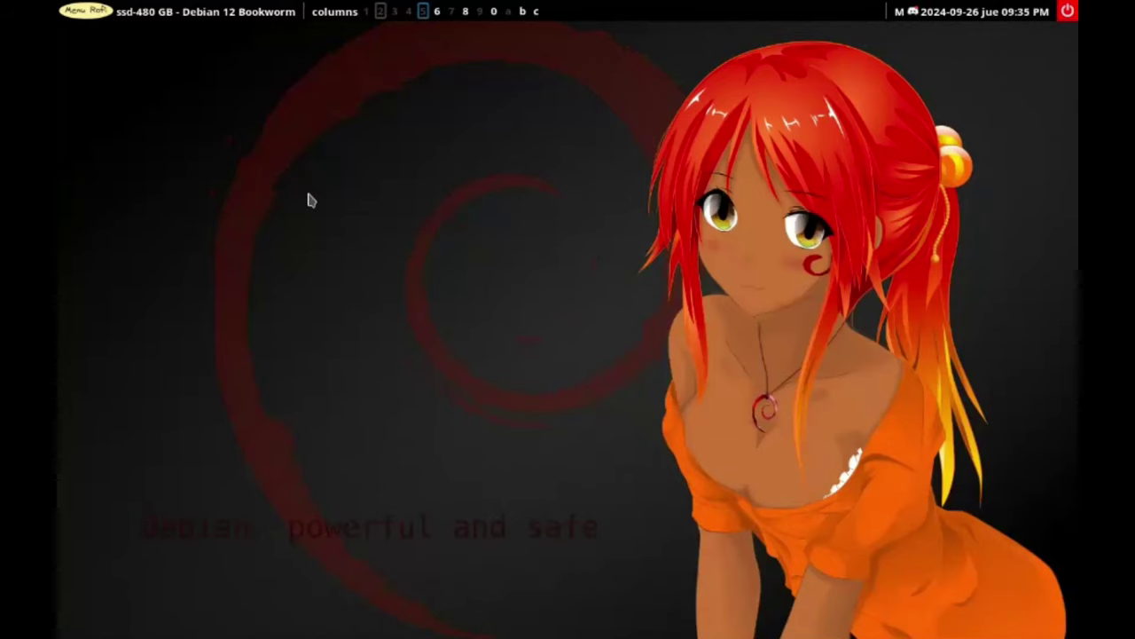
Step: Launch OBS from the terminal on workspace 6 with the command obs
left_click(436, 11)
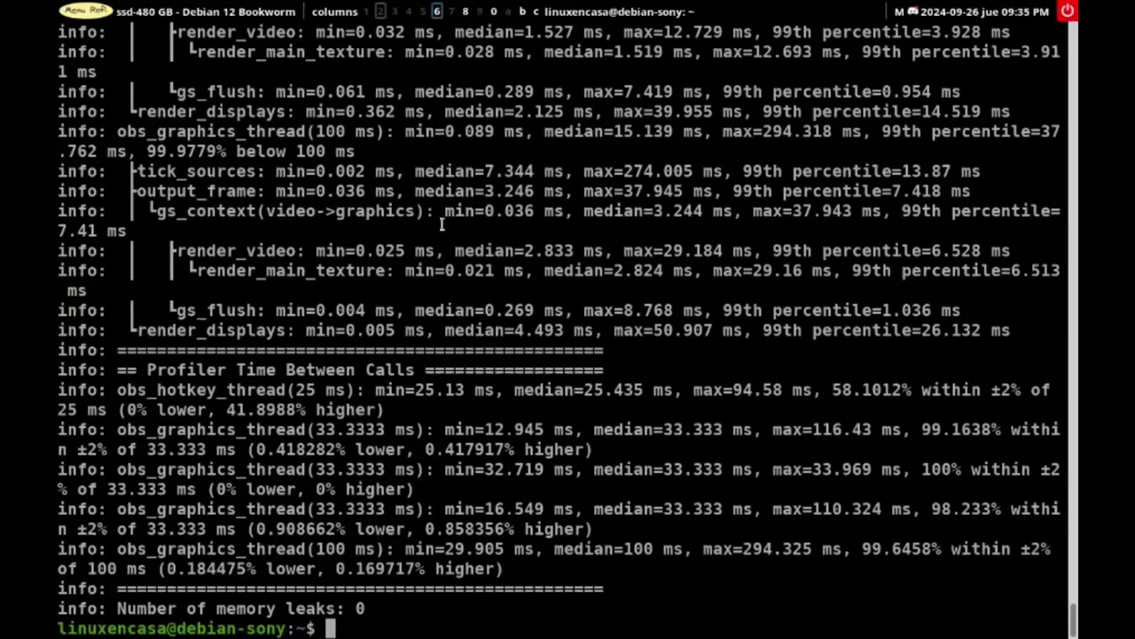
type("obs")
key("Return")
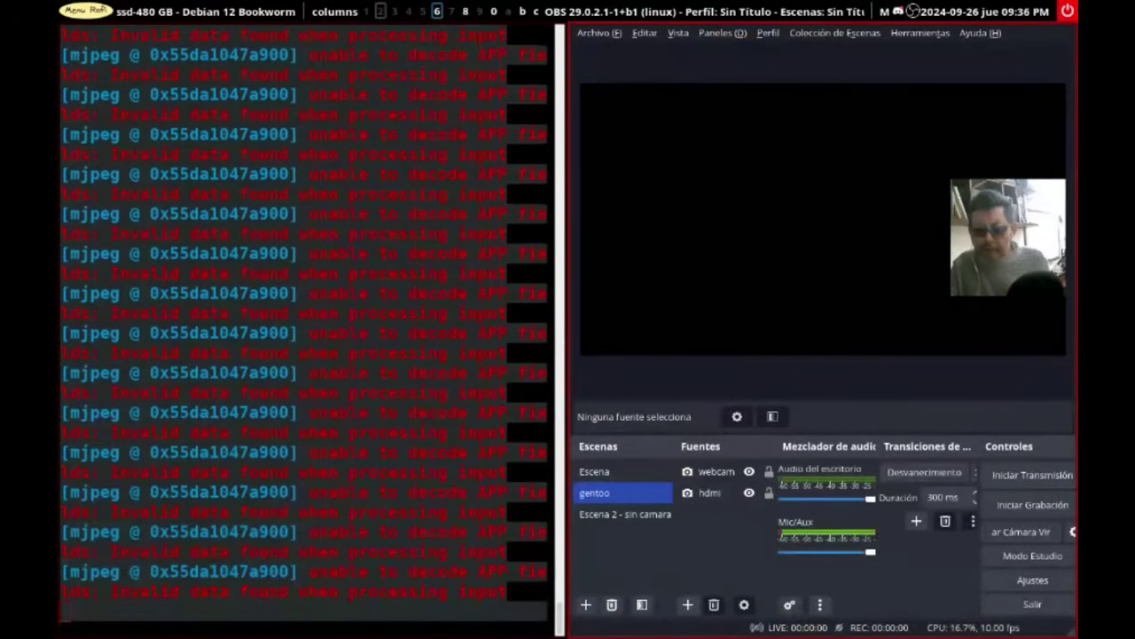
Step: Move the OBS window to workspace 7 and switch to that workspace
key("super+shift+7")
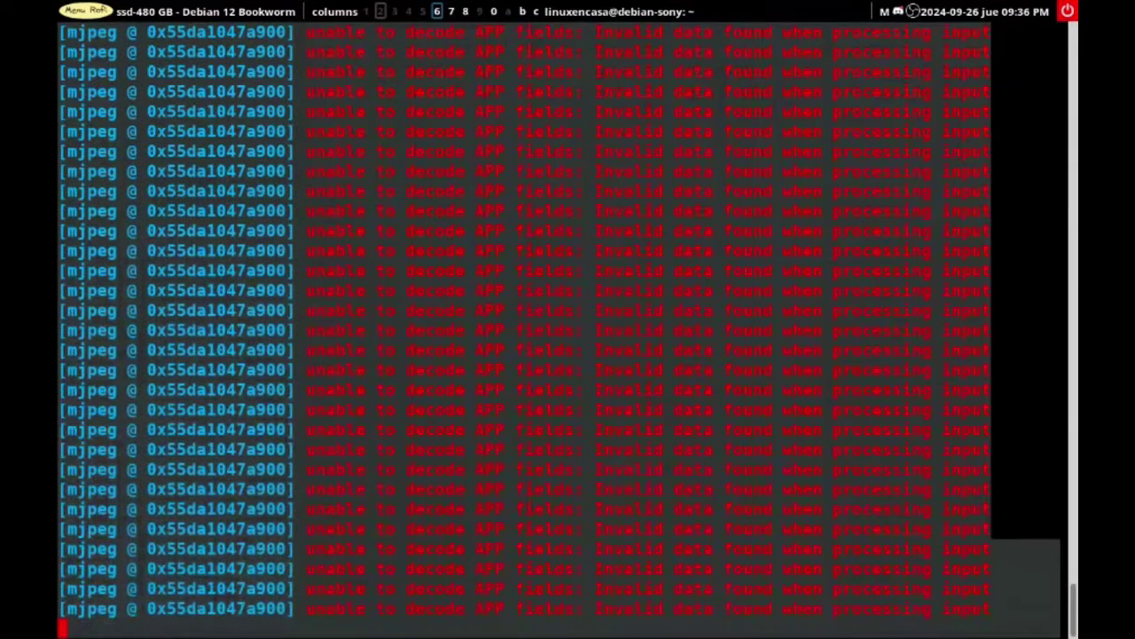
key("super+7")
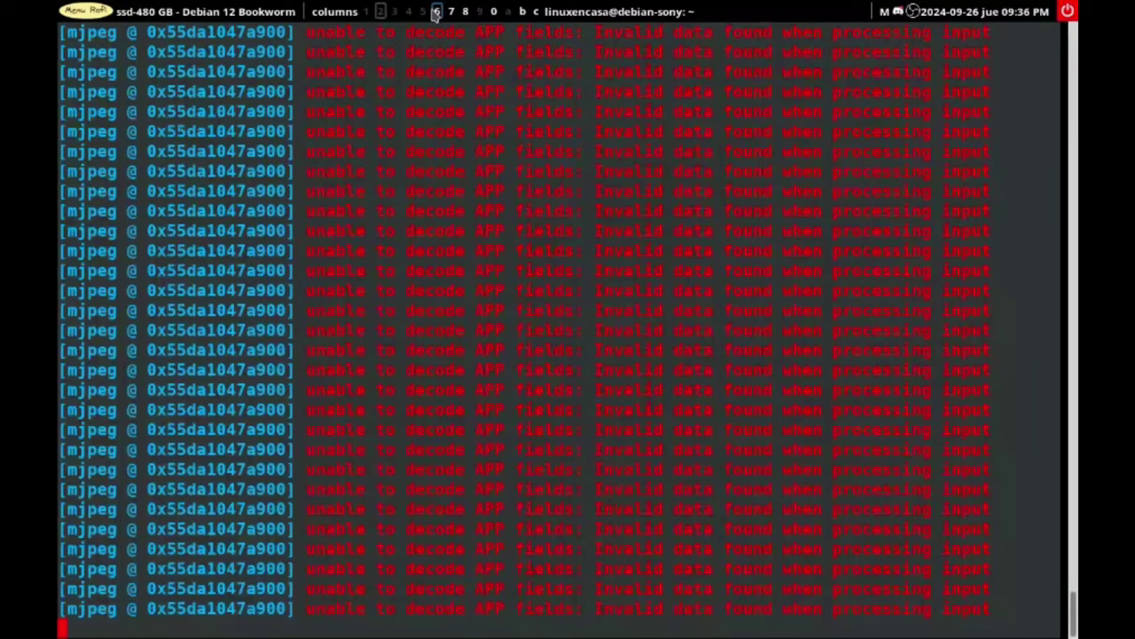
left_click(436, 10)
left_click(451, 12)
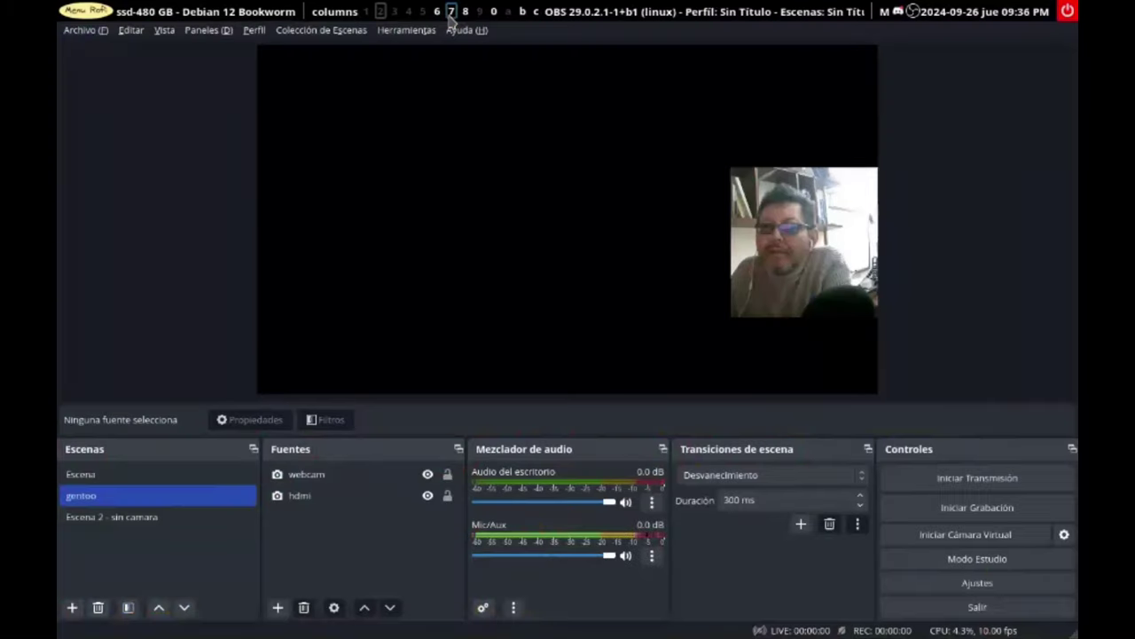
Step: View the Escena scene and add a new scene named "pantalla interna"
left_click(102, 475)
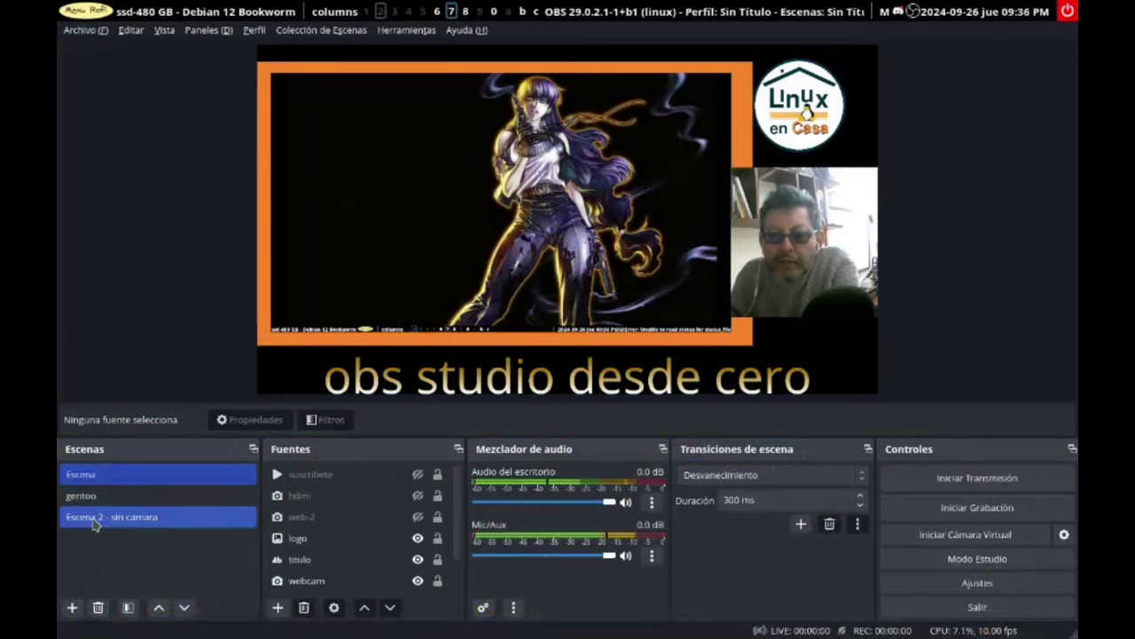
left_click(71, 607)
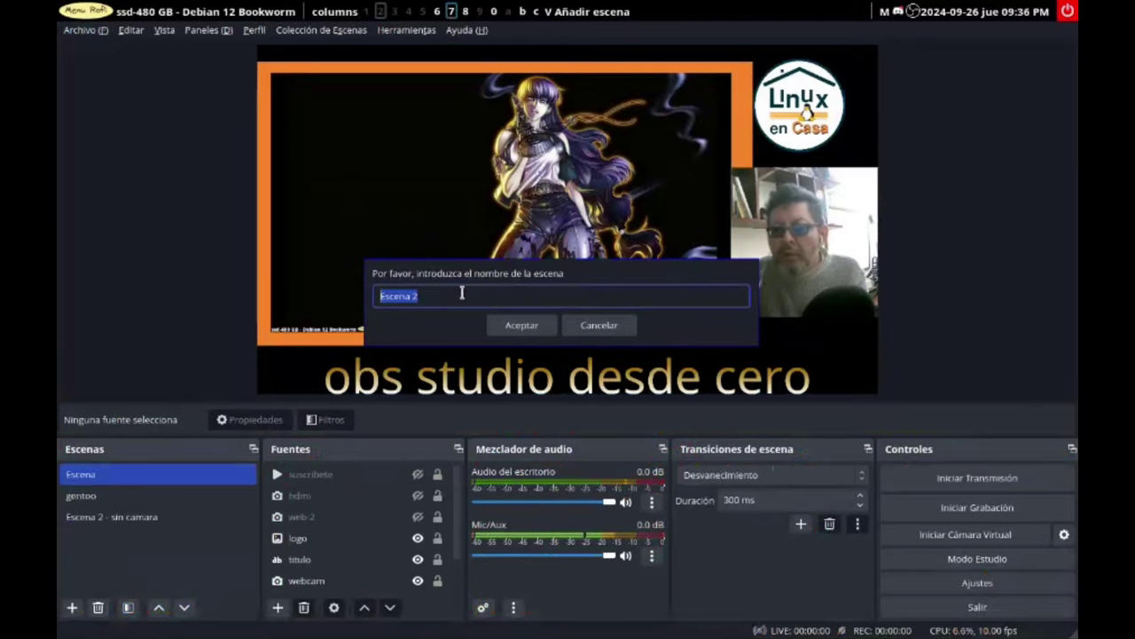
left_click_drag(461, 293, 375, 298)
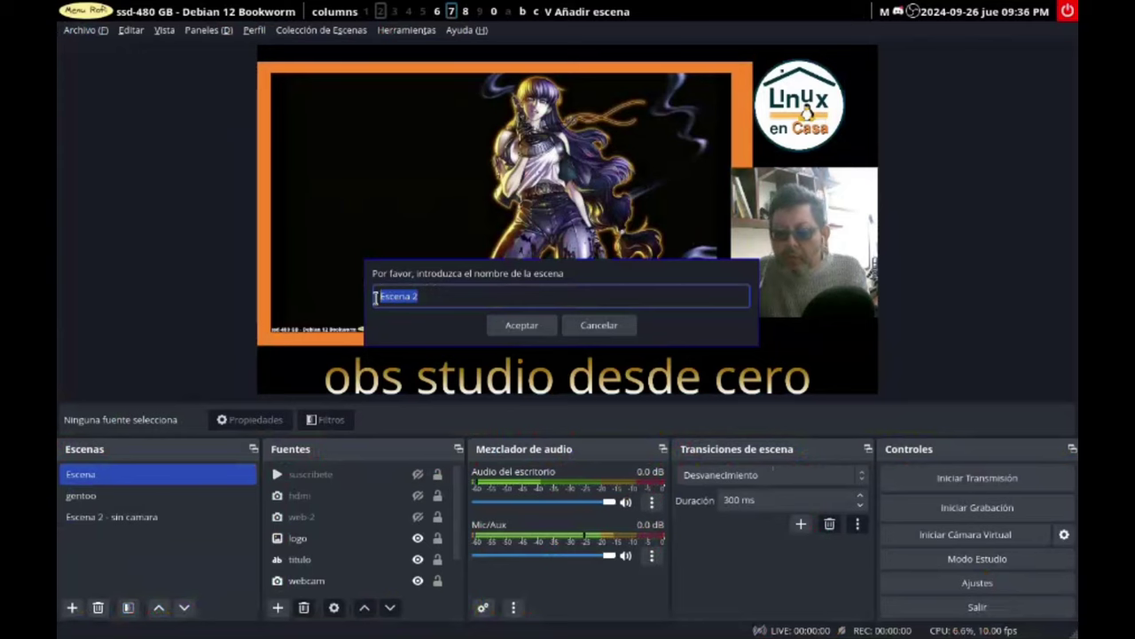
type("pantalla inter")
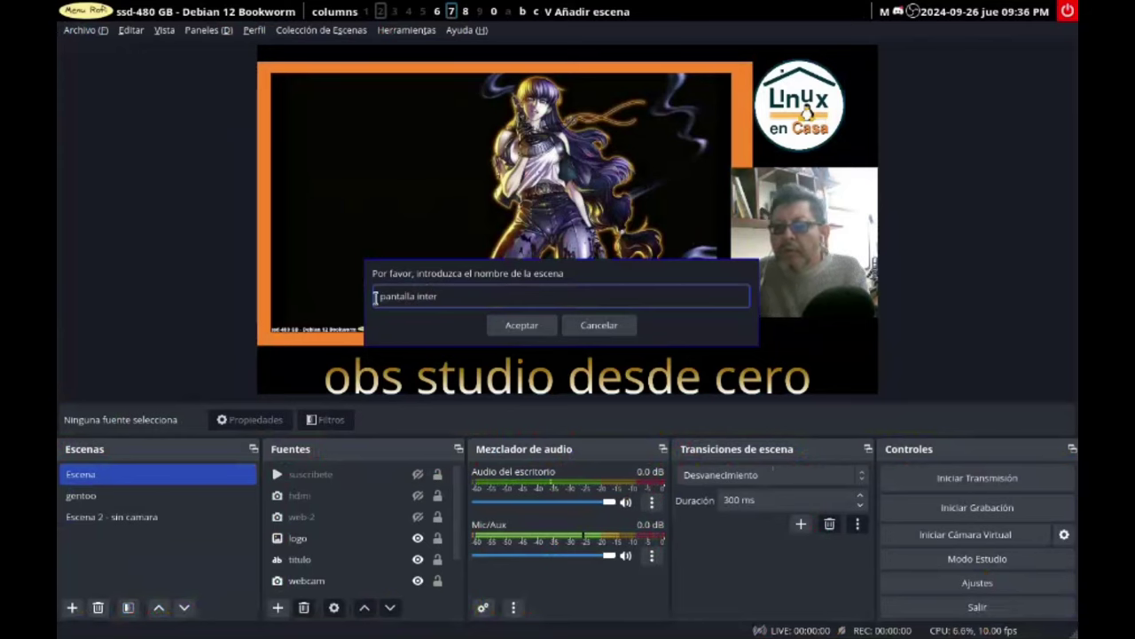
type("na")
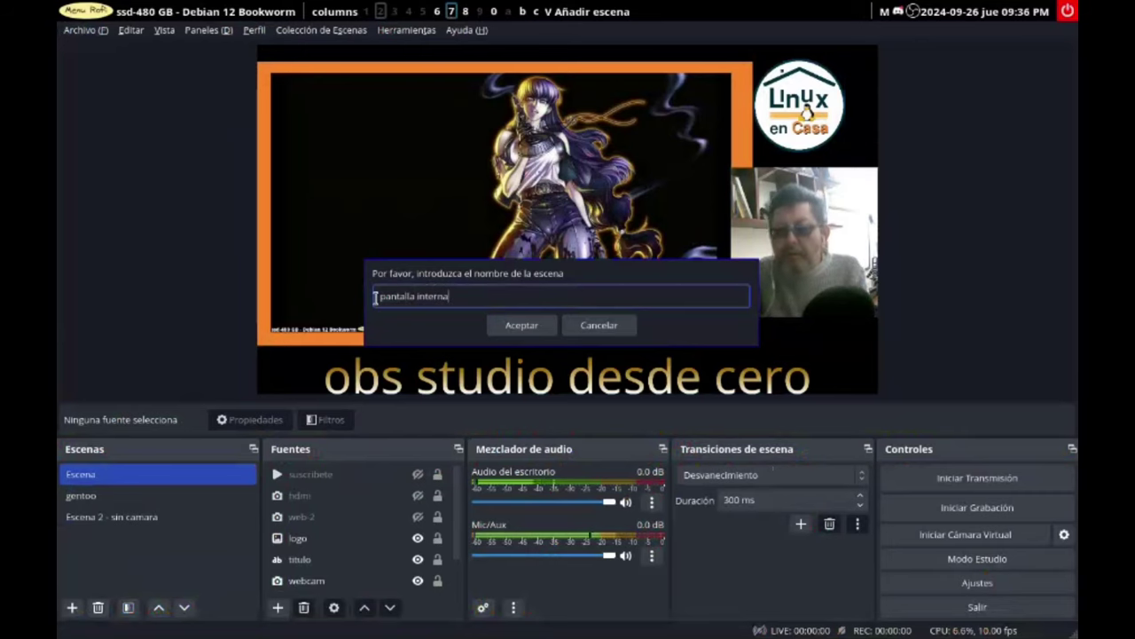
left_click(522, 328)
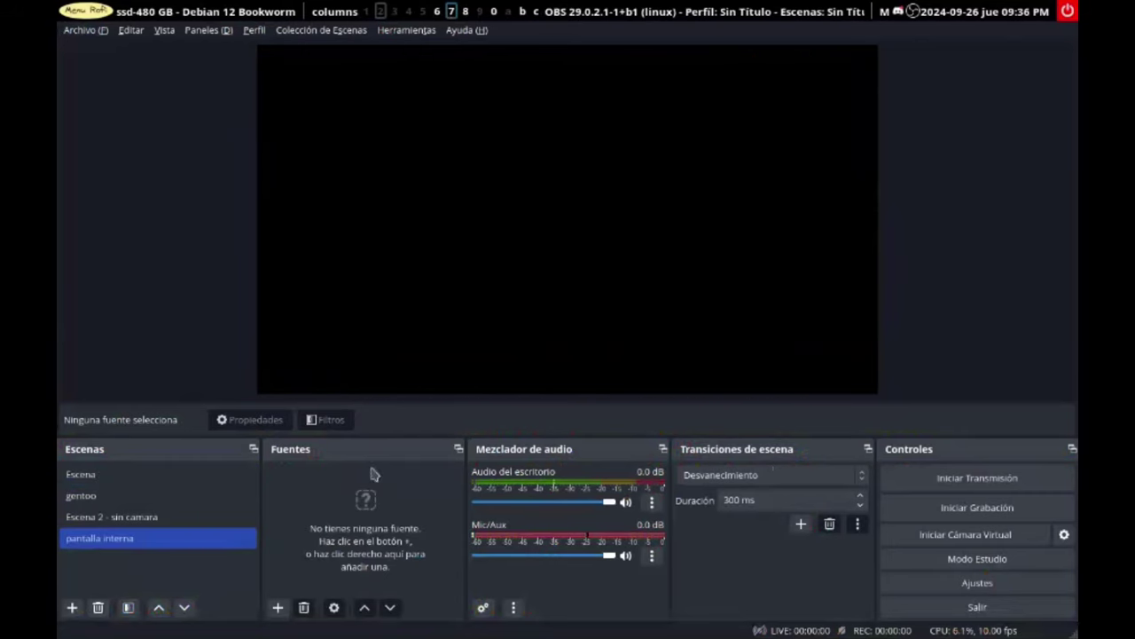
Step: Add the existing pantalla-interna screen capture (XSHM) to the new scene and scale it to fill the canvas
left_click(279, 609)
left_click(368, 311)
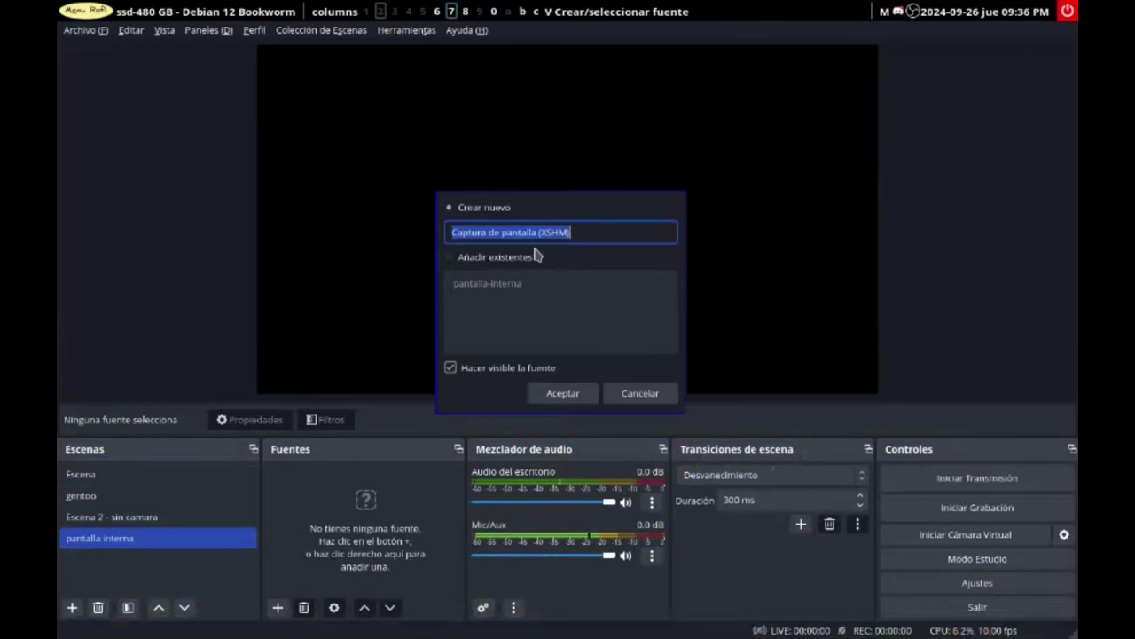
left_click(492, 258)
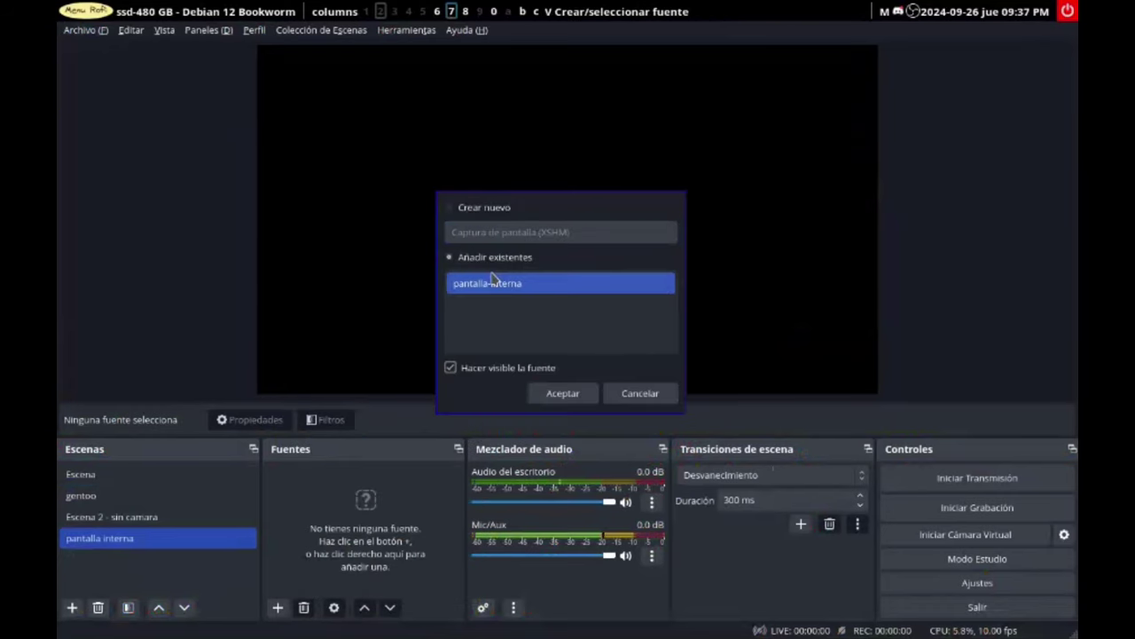
left_click(559, 393)
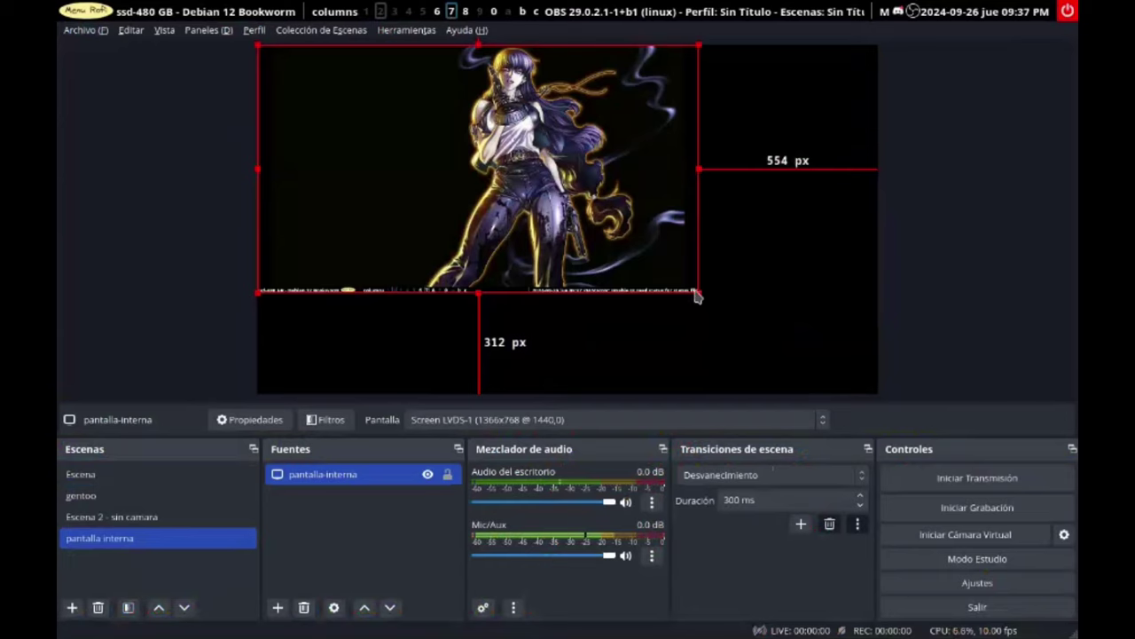
left_click_drag(700, 292, 809, 391)
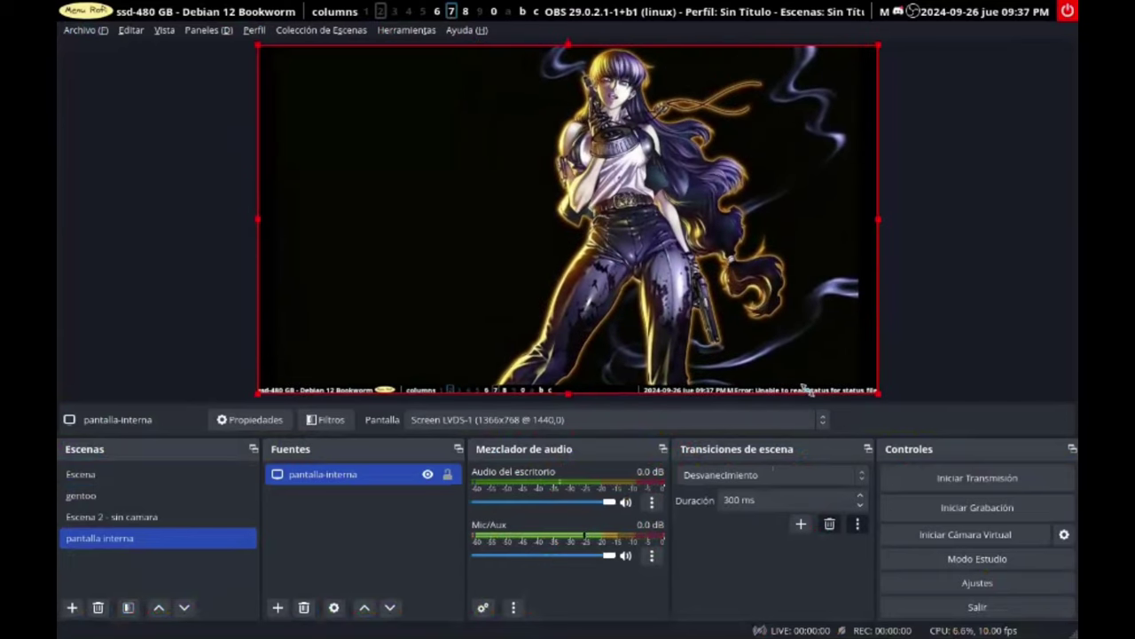
left_click(947, 321)
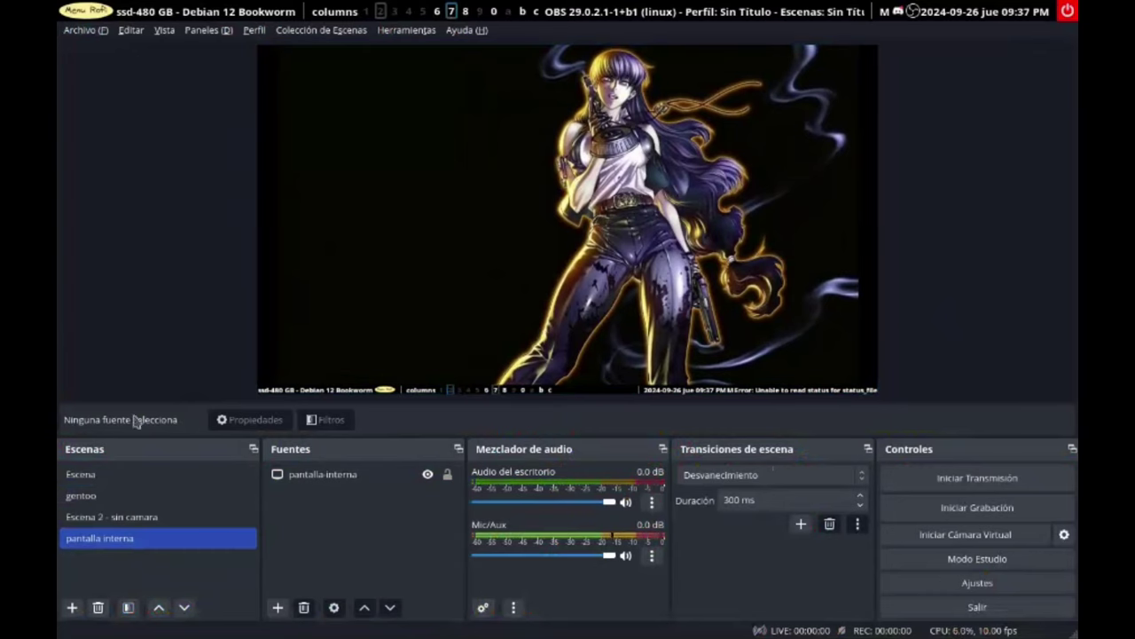
Step: Open the OBS video settings and set the common FPS value to 30
left_click(76, 33)
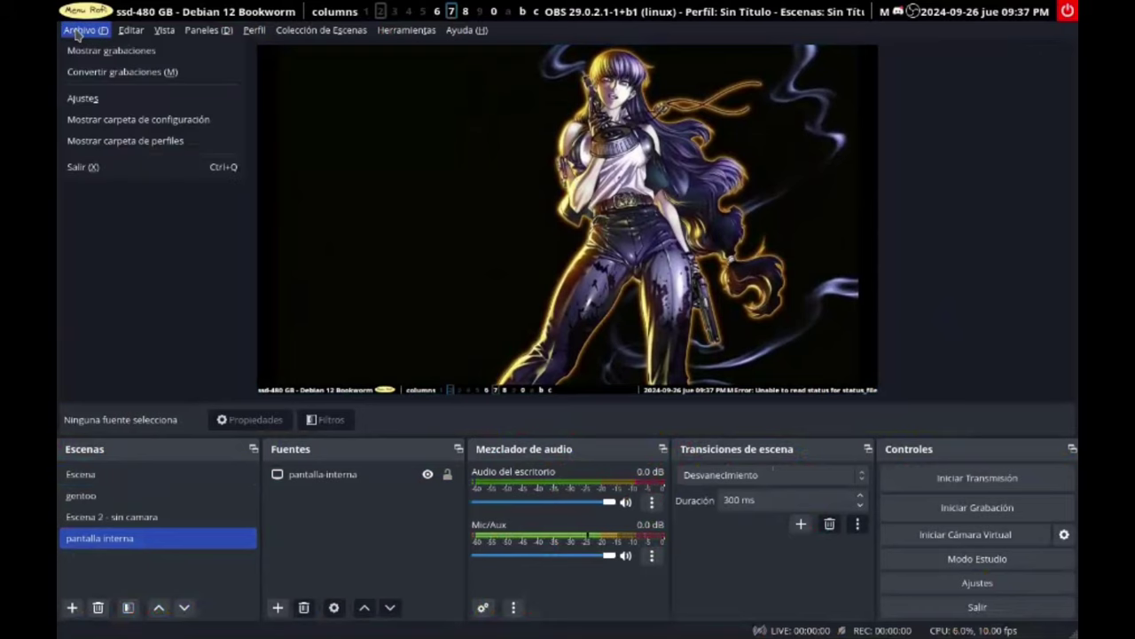
left_click(95, 105)
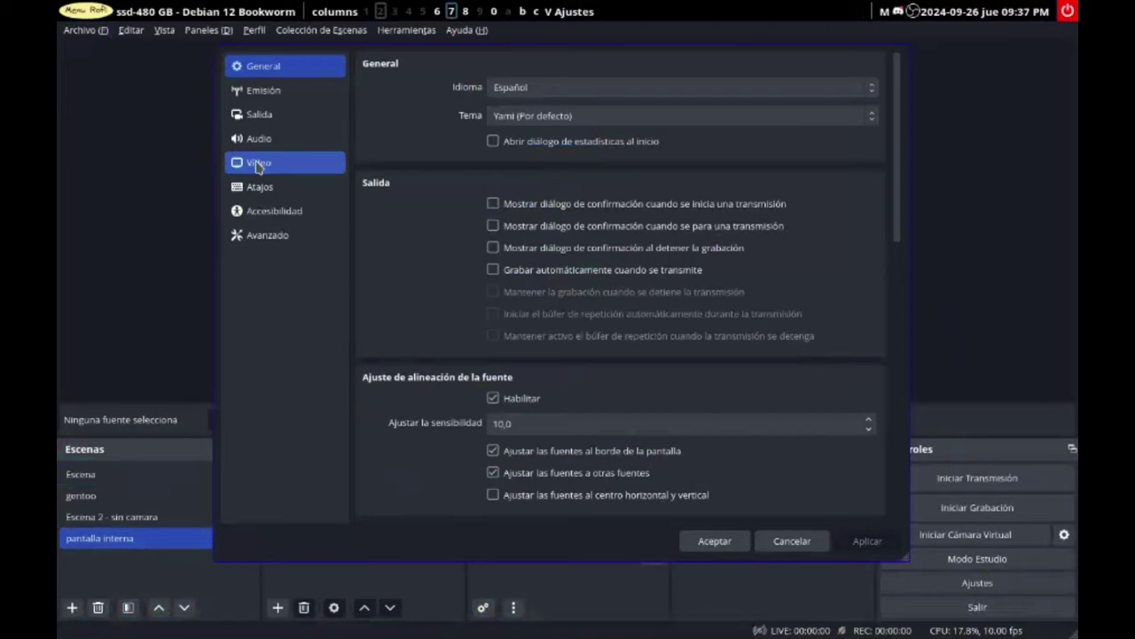
left_click(257, 165)
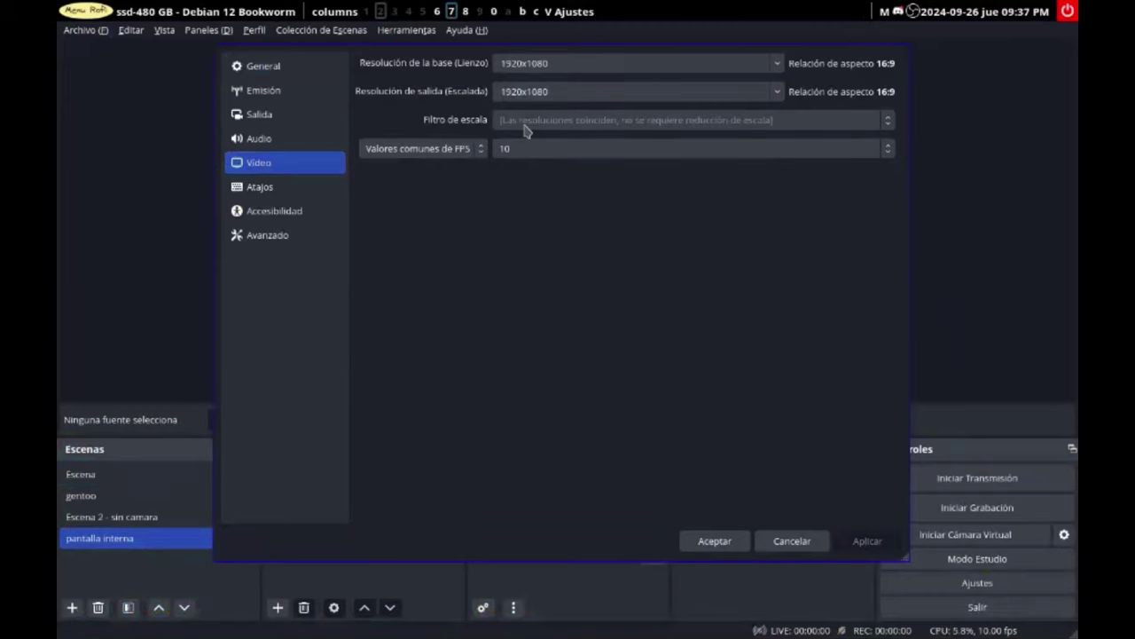
left_click(559, 158)
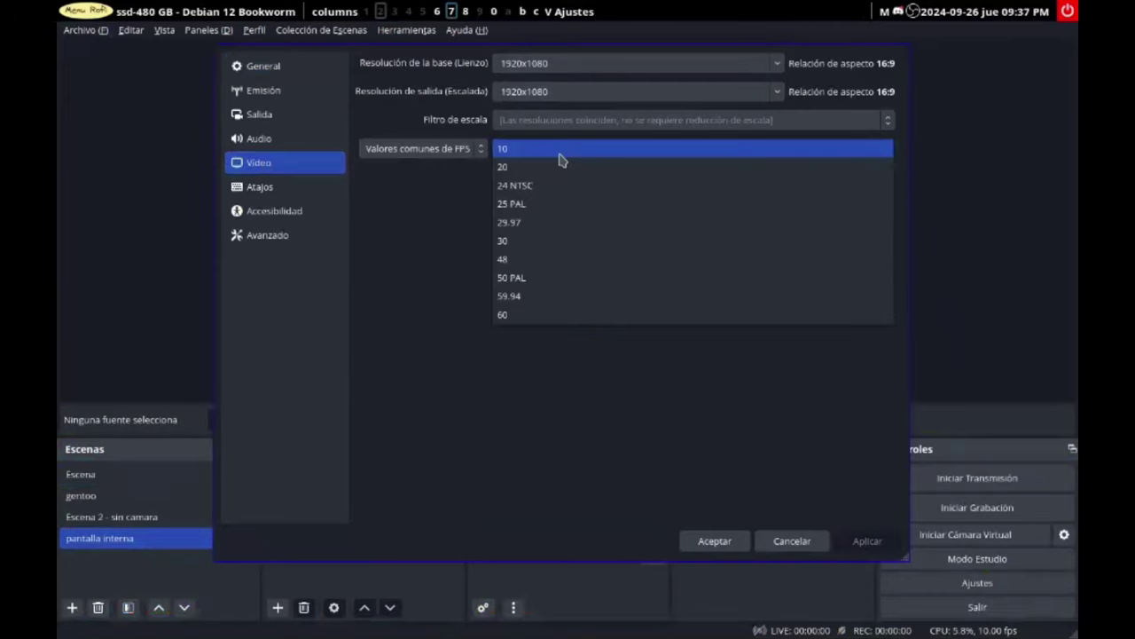
left_click(549, 240)
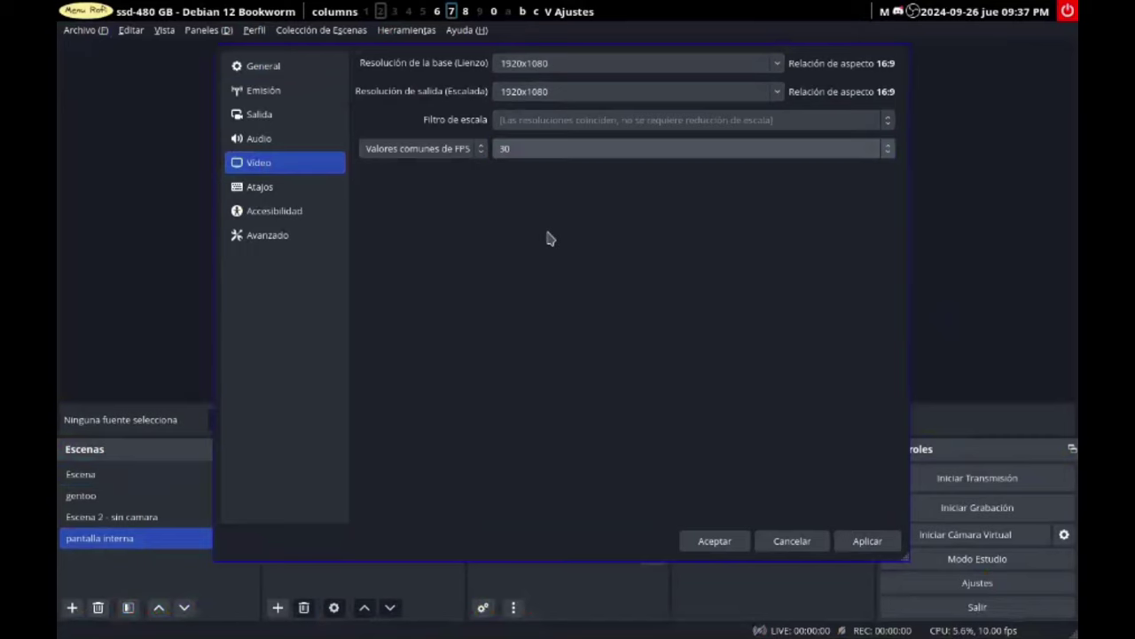
left_click(507, 158)
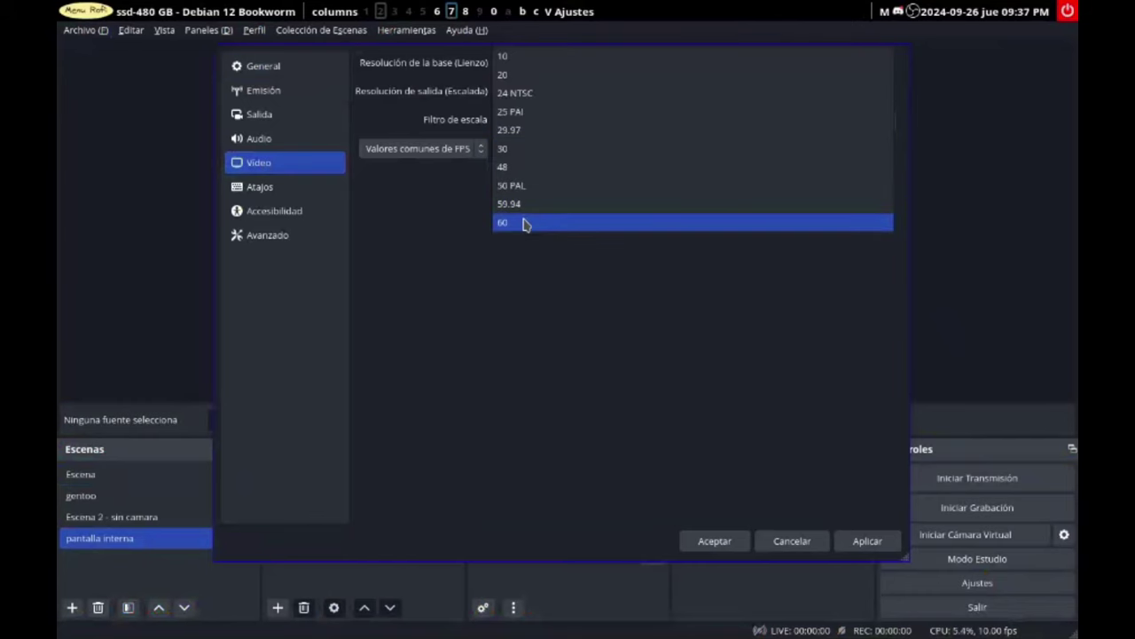
left_click(531, 155)
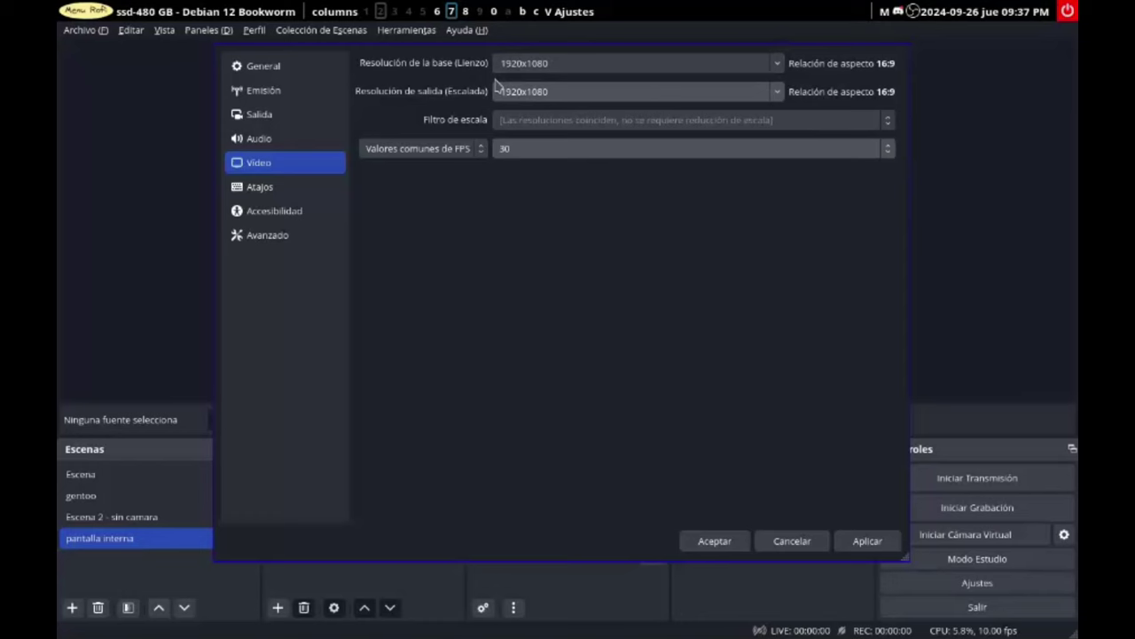
Step: Set the common FPS value back to 30 after trying 10, and apply the video settings
left_click_drag(502, 207, 568, 547)
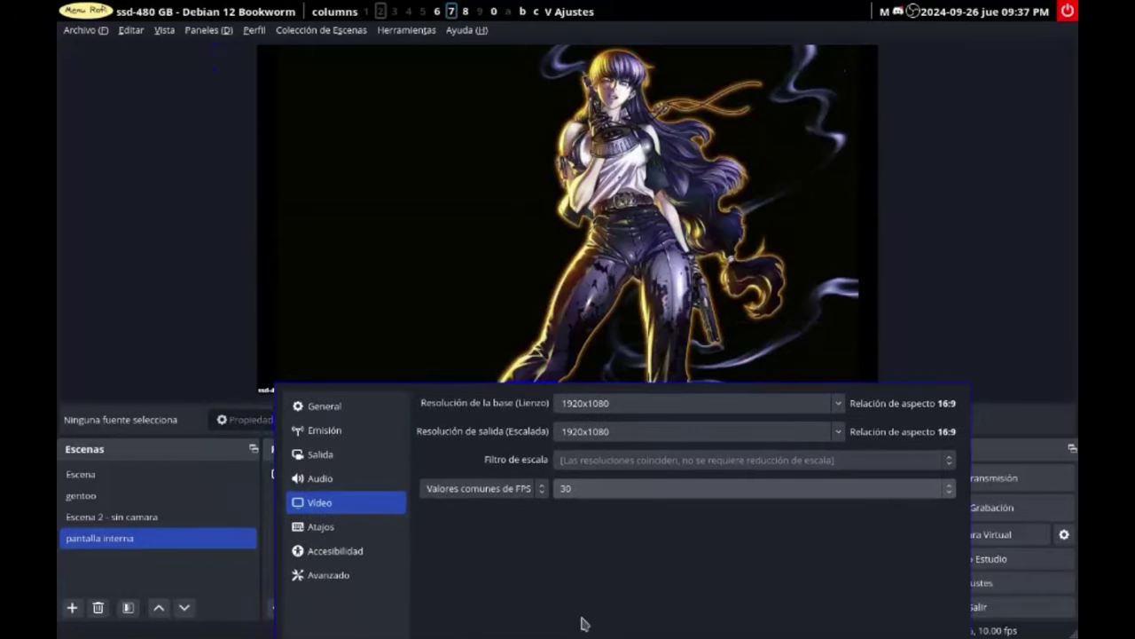
left_click_drag(580, 585, 550, 289)
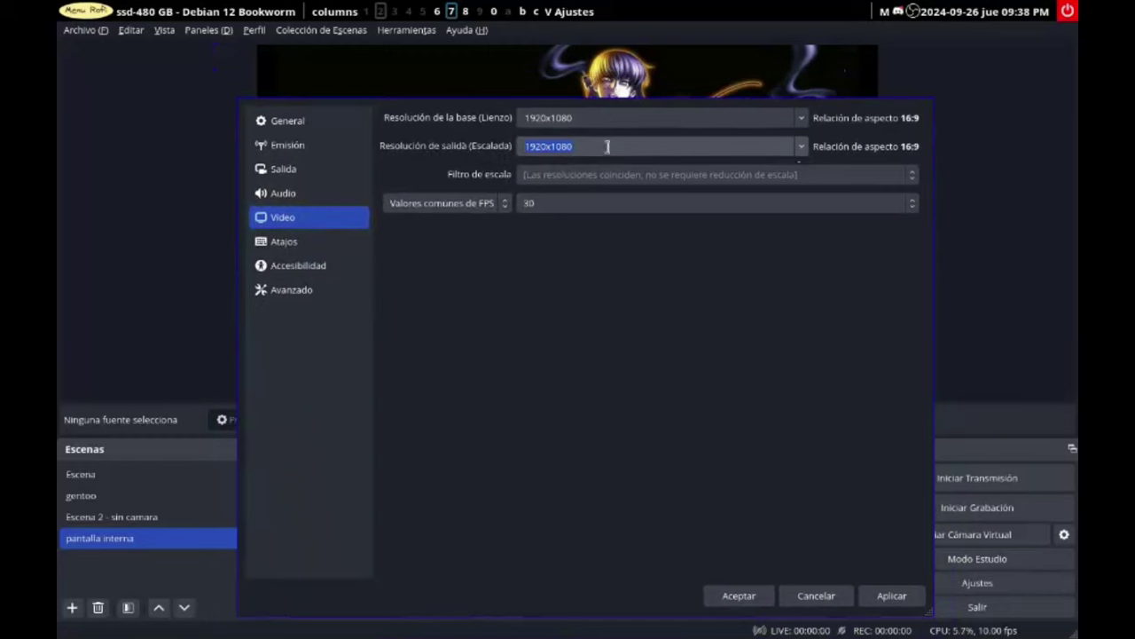
left_click(595, 204)
left_click(596, 113)
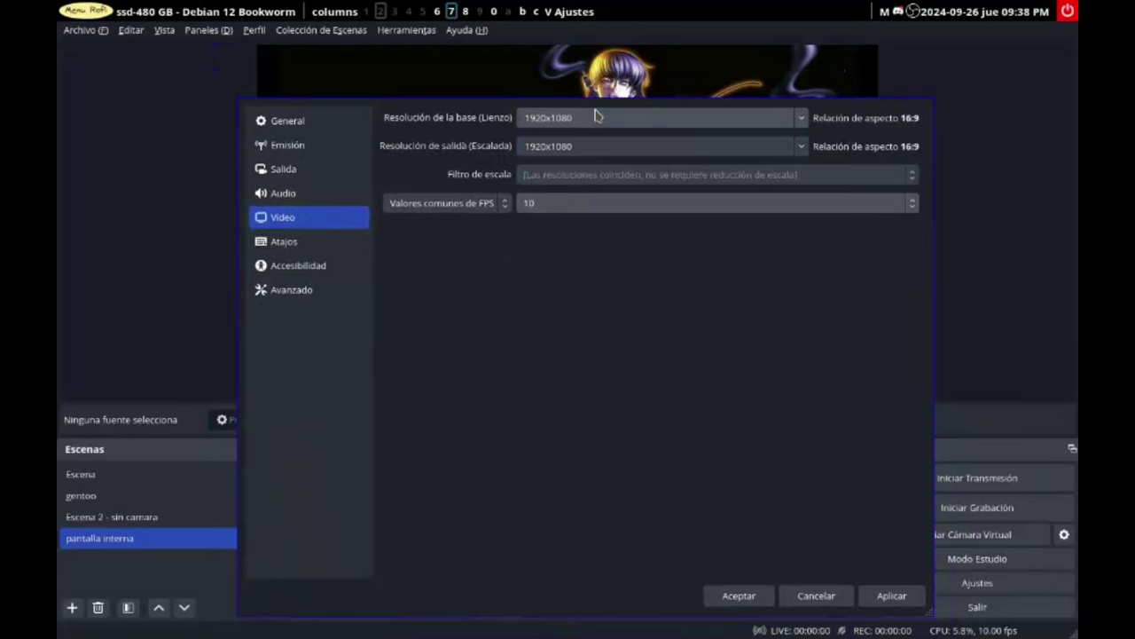
left_click(583, 213)
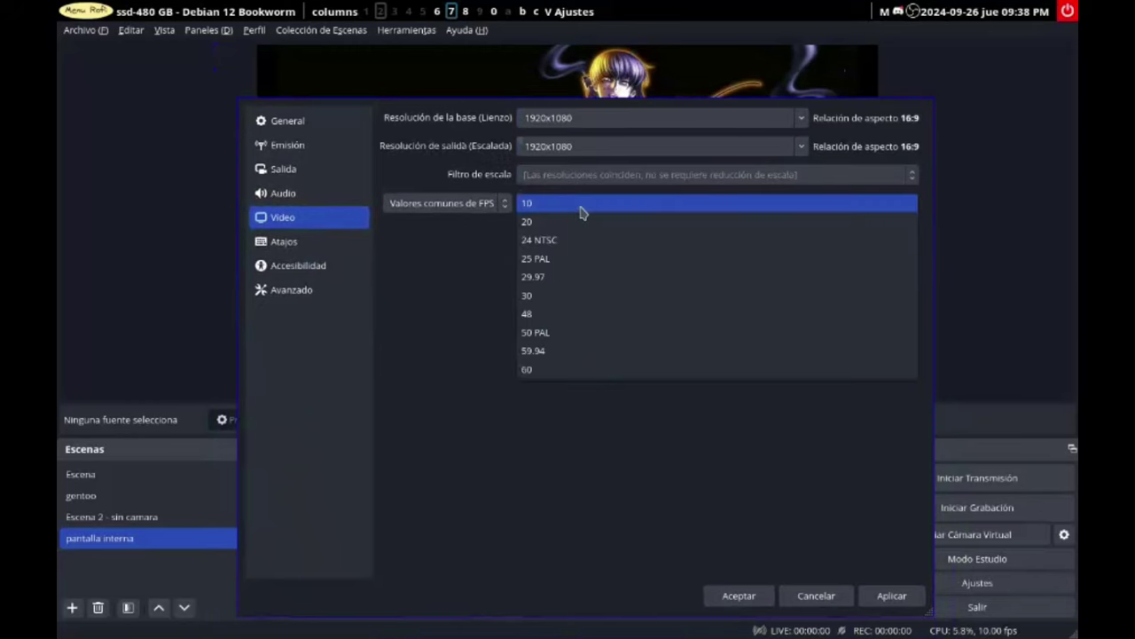
left_click(577, 297)
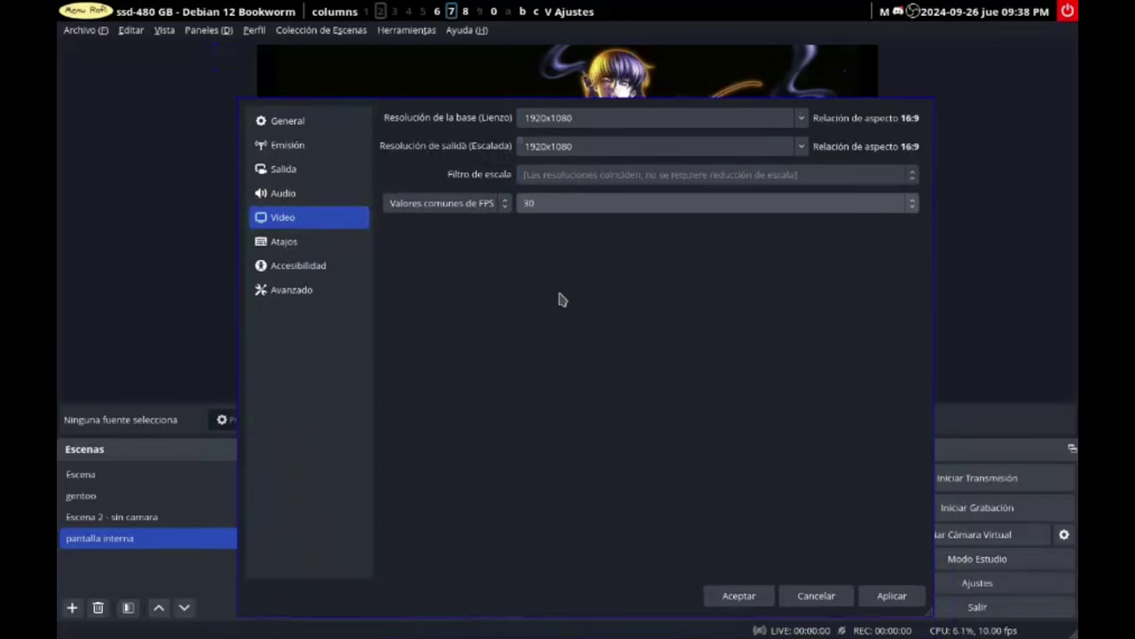
left_click(904, 599)
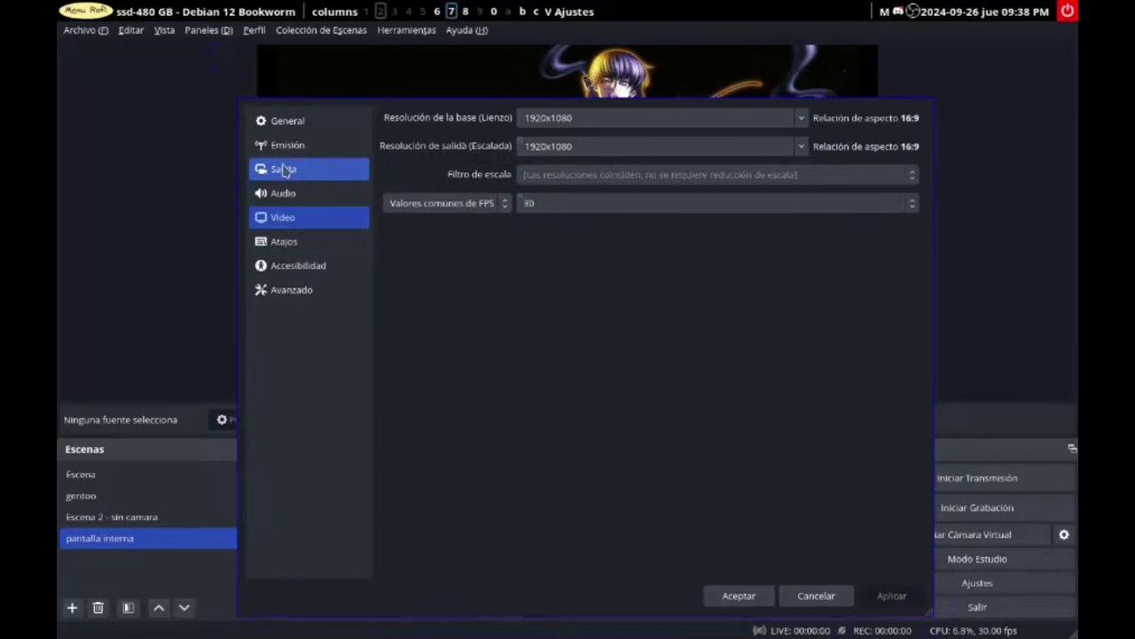
Step: Open the output settings and view the available recording quality options
left_click(284, 176)
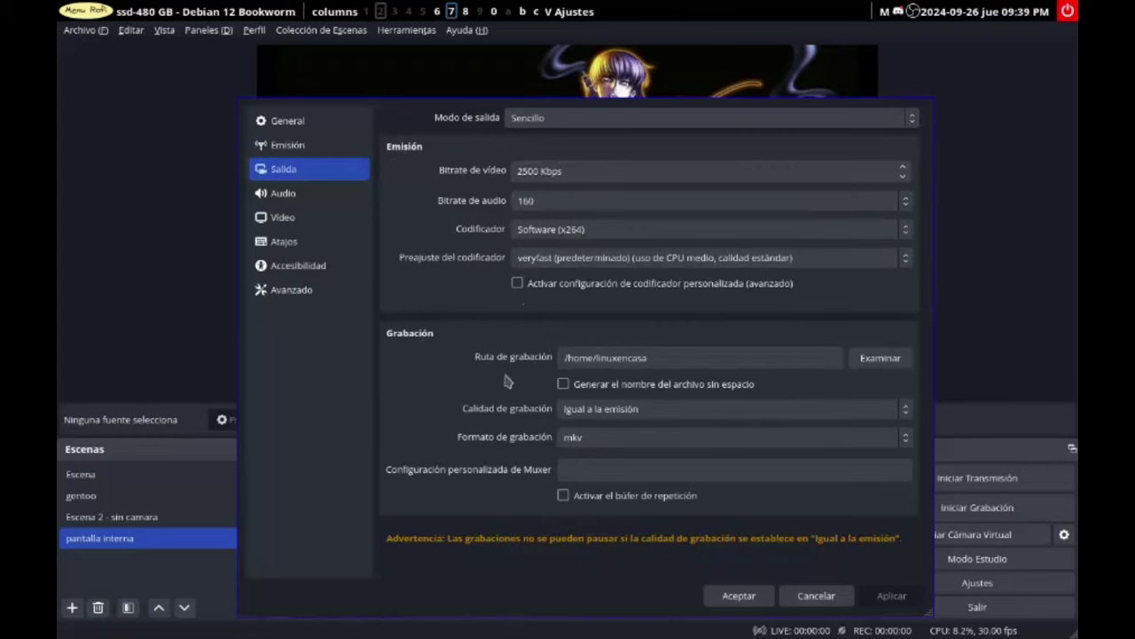
left_click(648, 411)
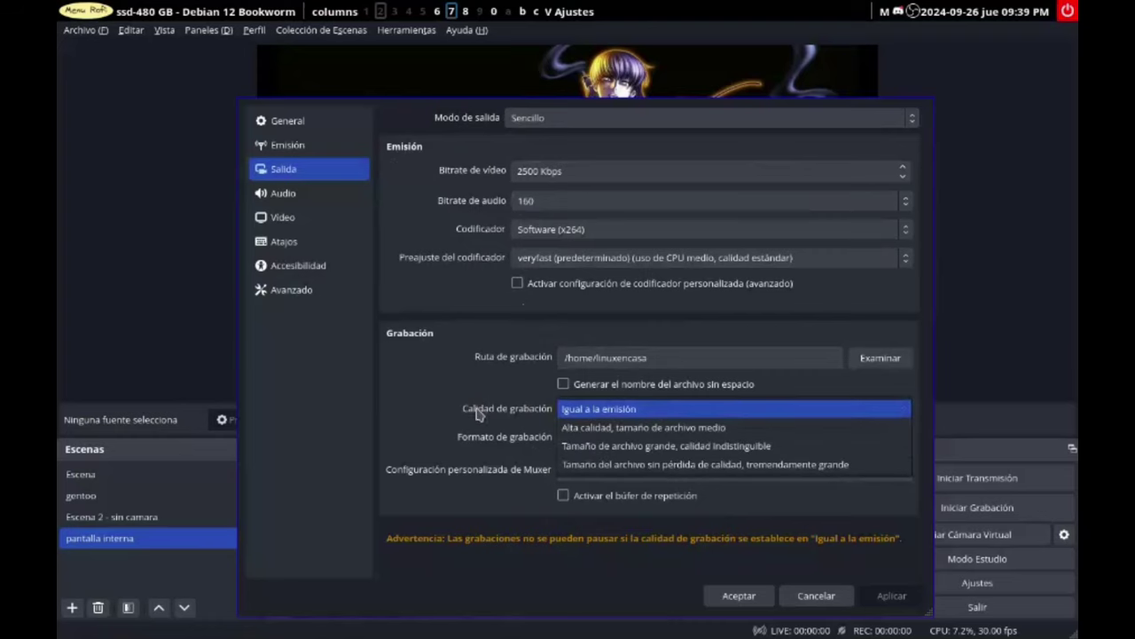
left_click(448, 414)
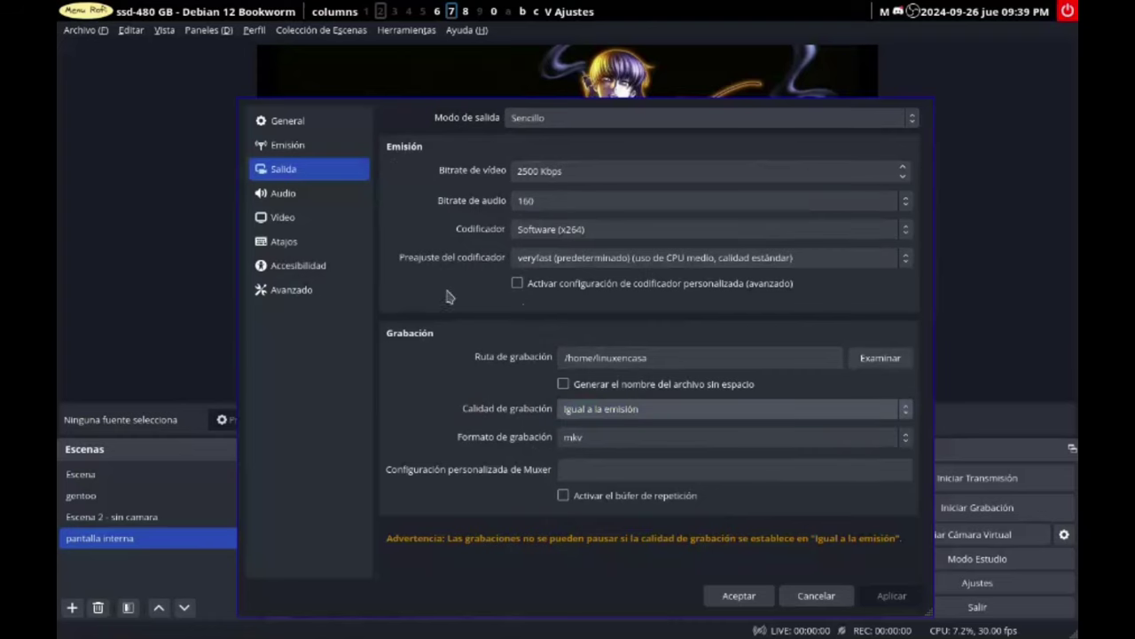
Step: Set the output mode to Avanzado and review its streaming, recording and audio settings
left_click(584, 129)
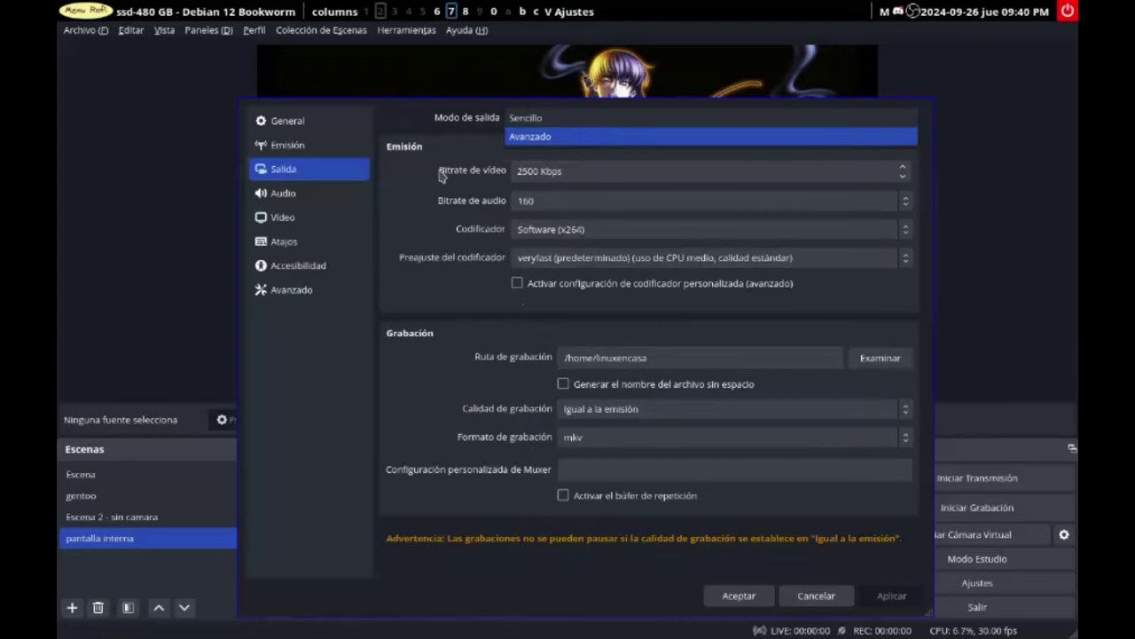
left_click(551, 138)
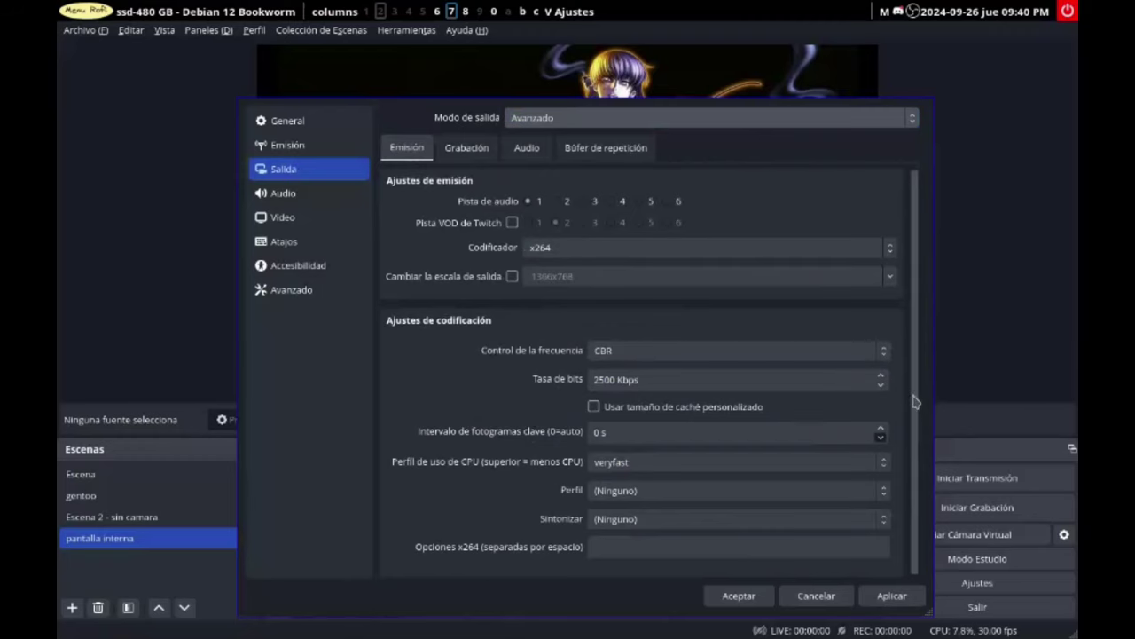
left_click_drag(915, 398, 920, 442)
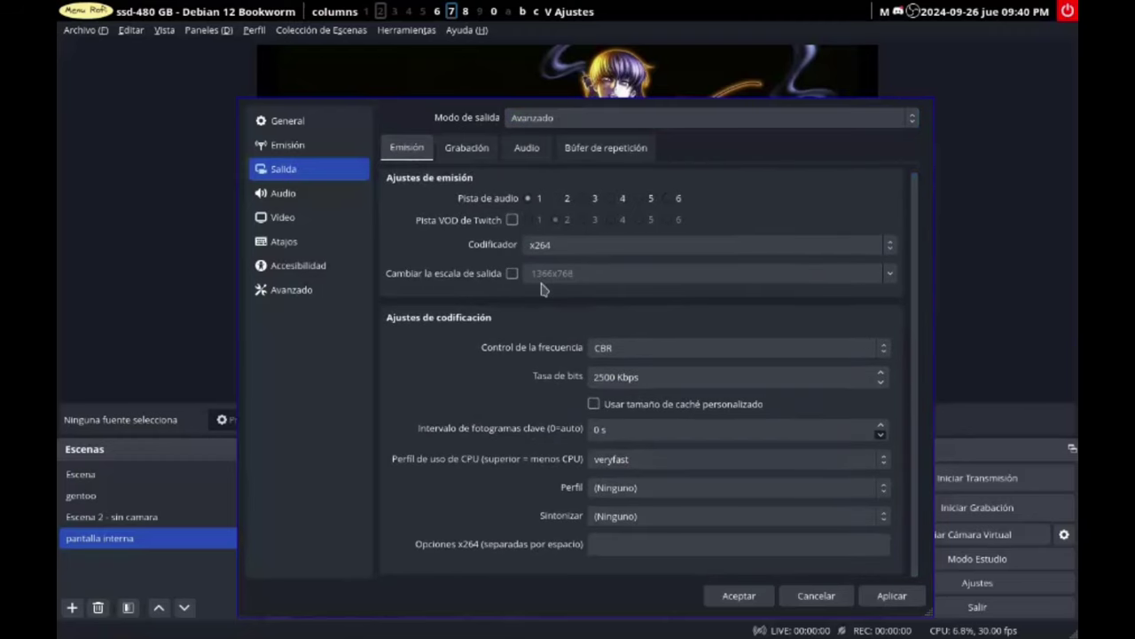
left_click(456, 154)
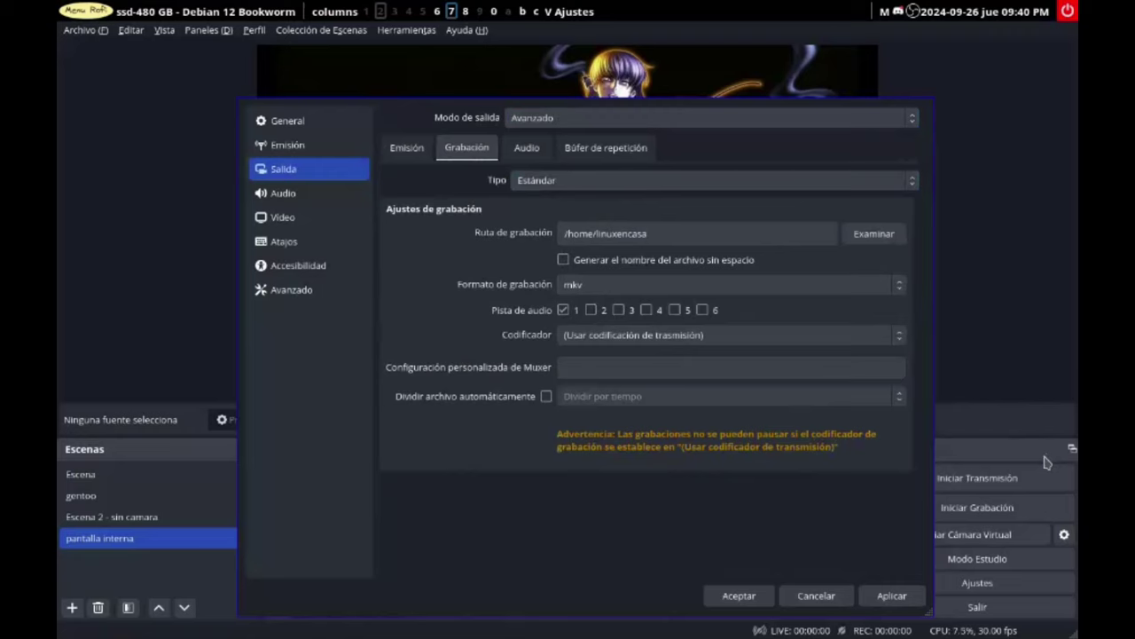
left_click(526, 148)
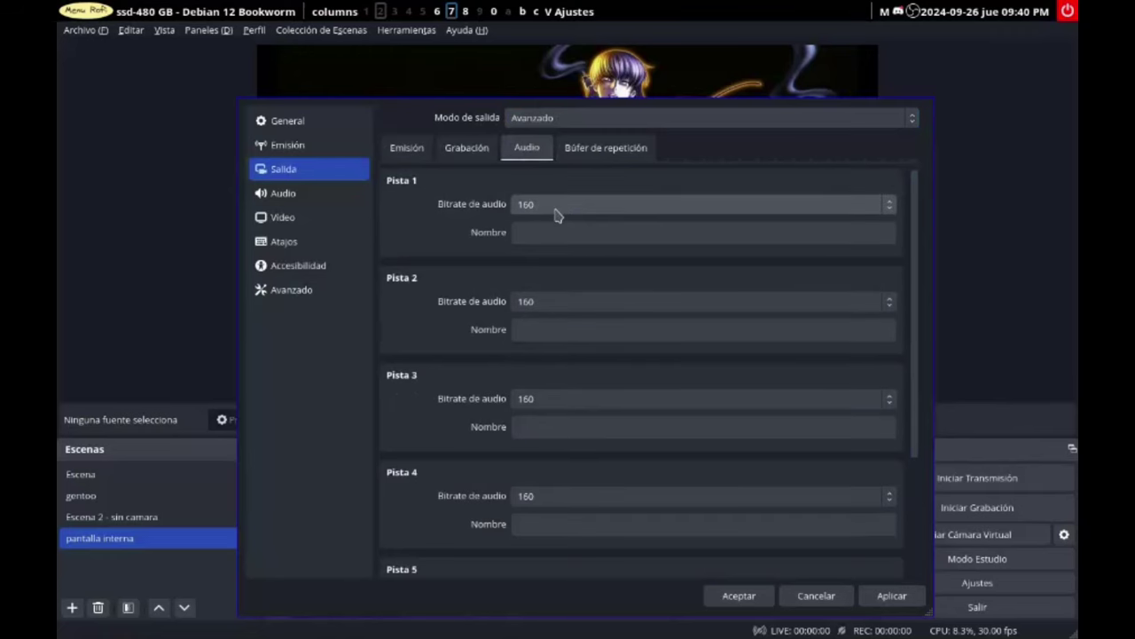
Step: Switch the output mode to Sencillo for comparison and return it to Avanzado
left_click(611, 124)
left_click(608, 108)
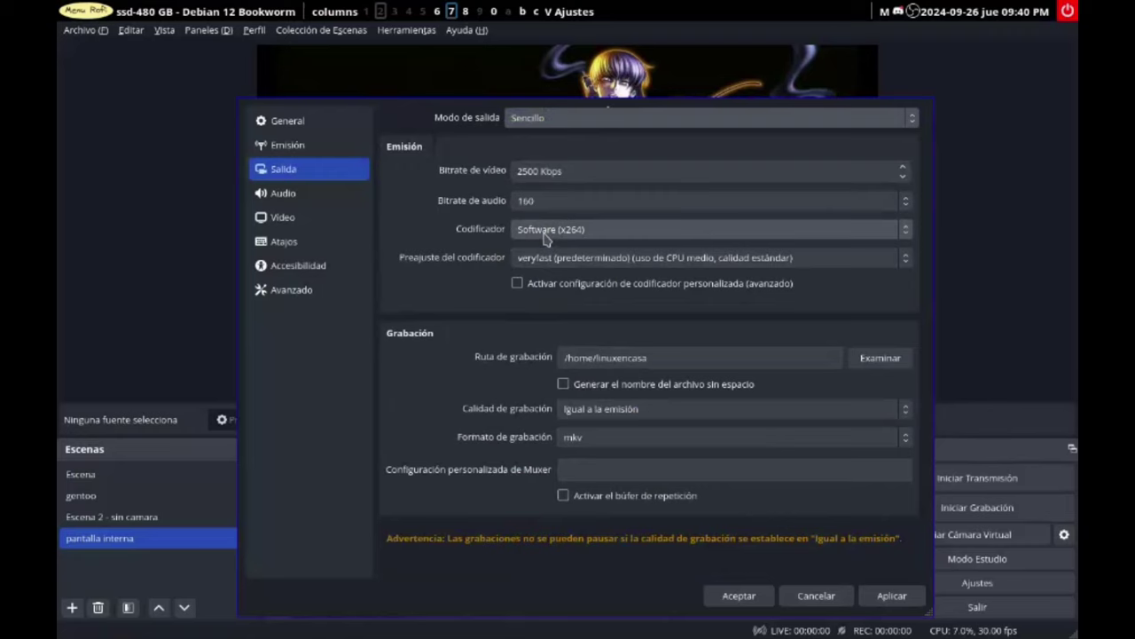
left_click(592, 124)
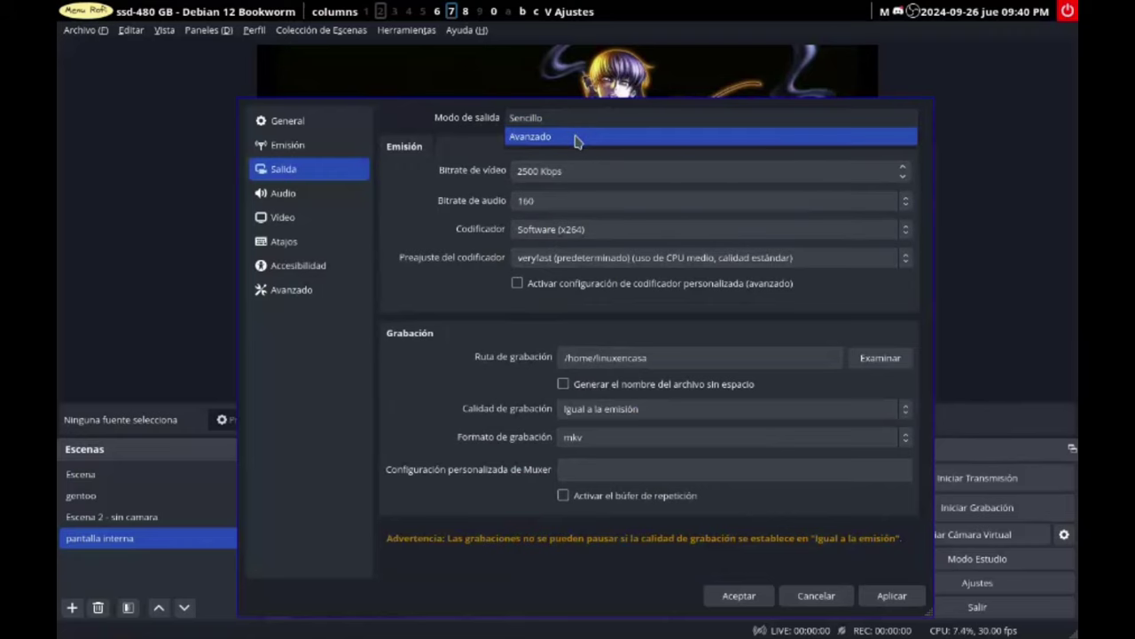
left_click(577, 137)
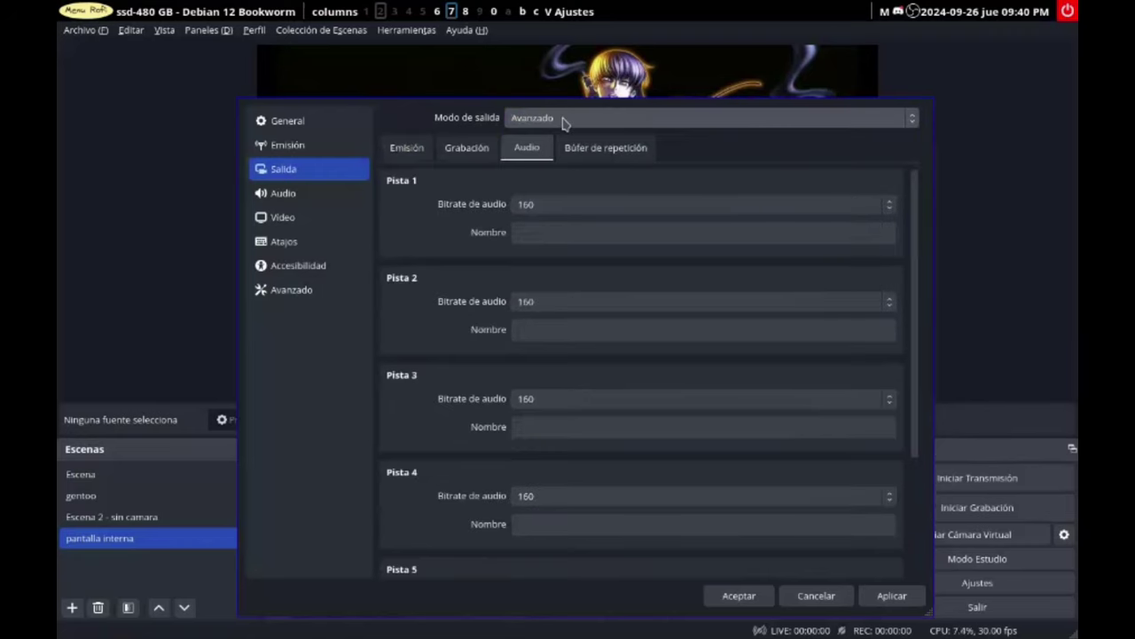
Step: Compare the streaming and recording settings of the advanced output mode
left_click(395, 149)
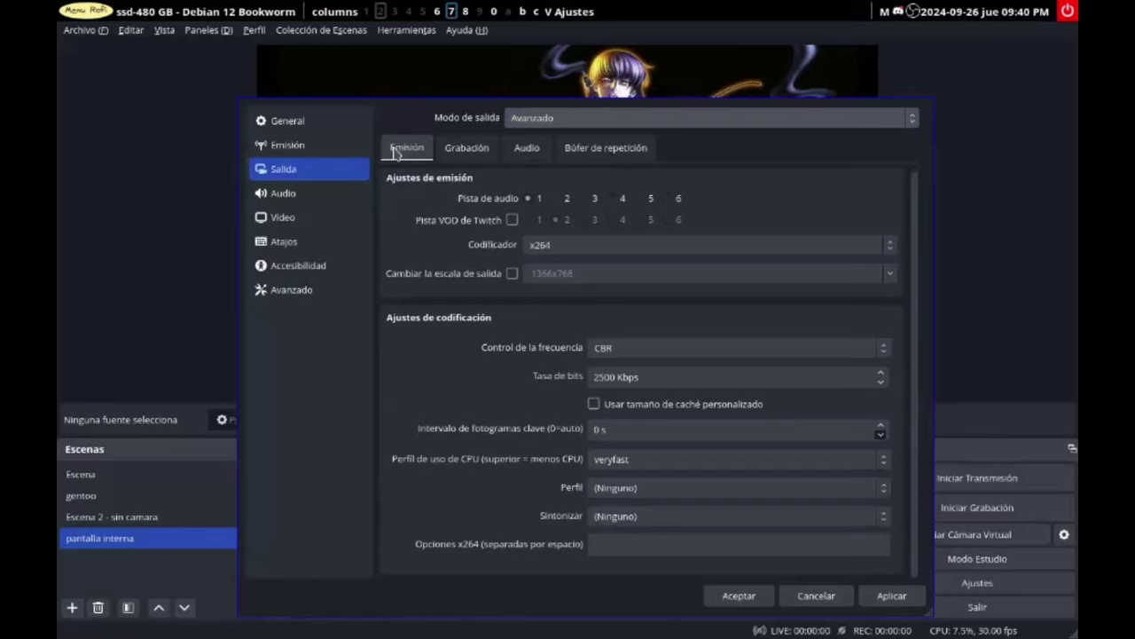
left_click(464, 149)
left_click(405, 148)
left_click(460, 151)
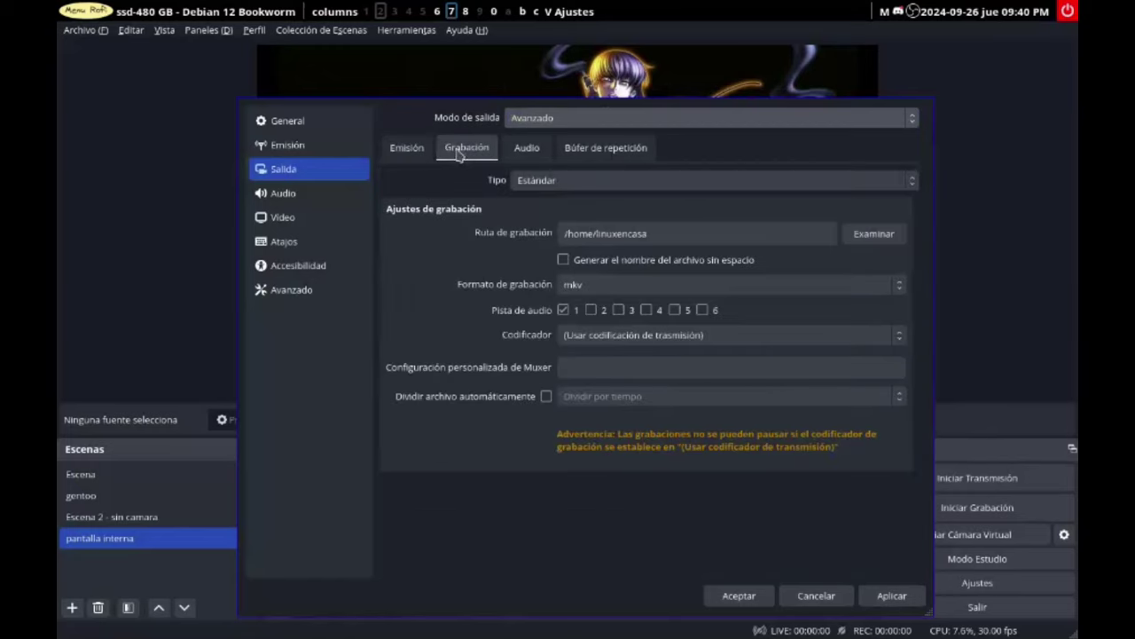
left_click(401, 153)
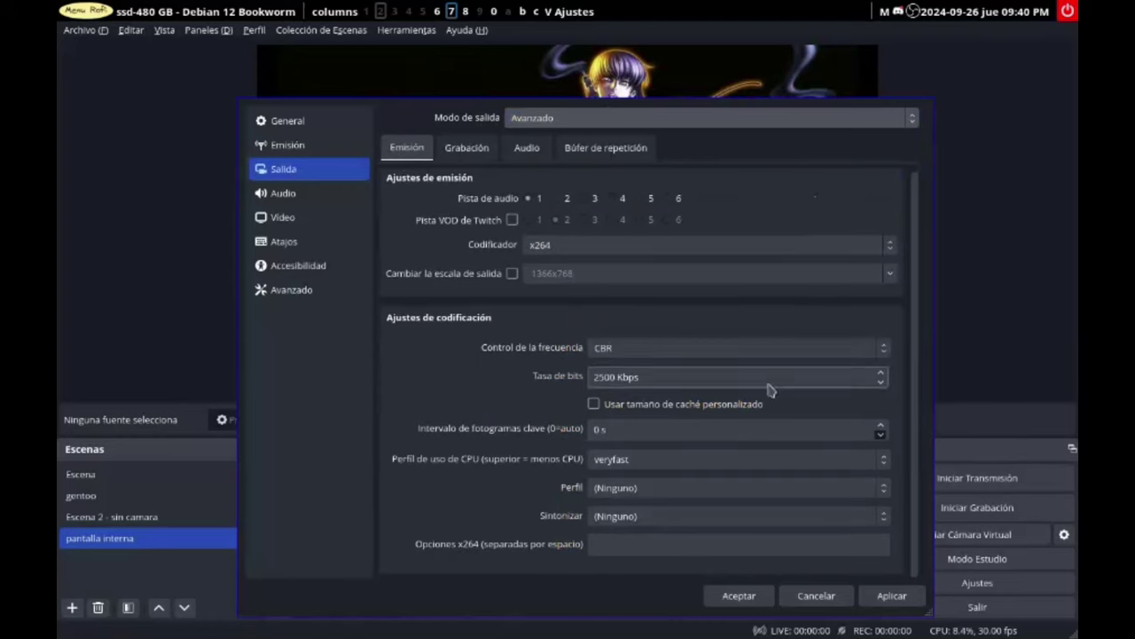
left_click(465, 153)
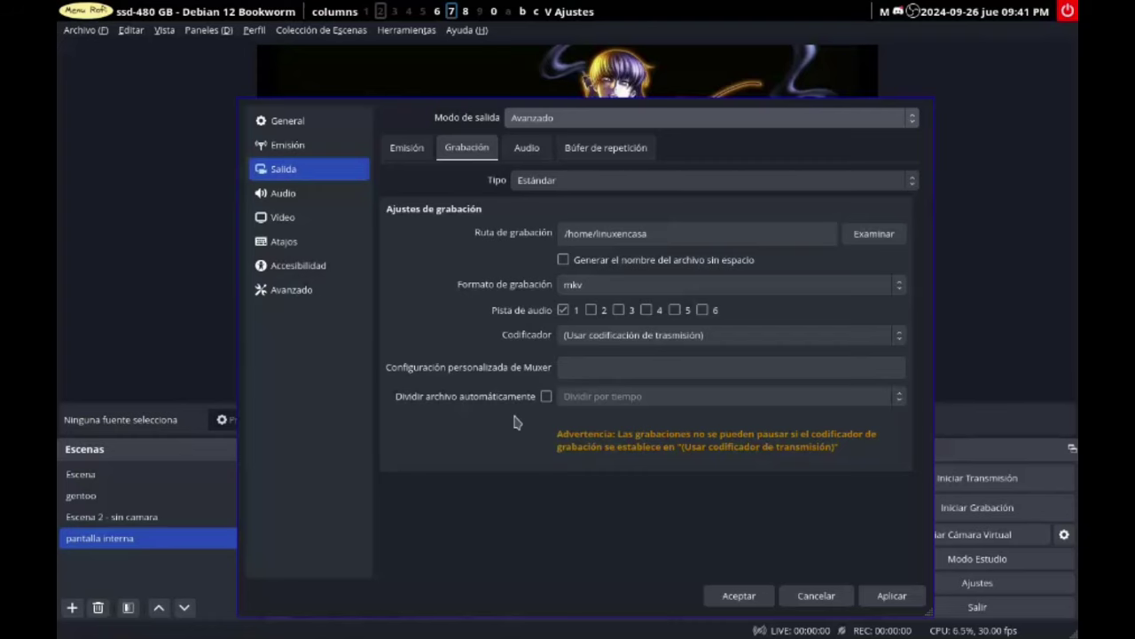
left_click(408, 150)
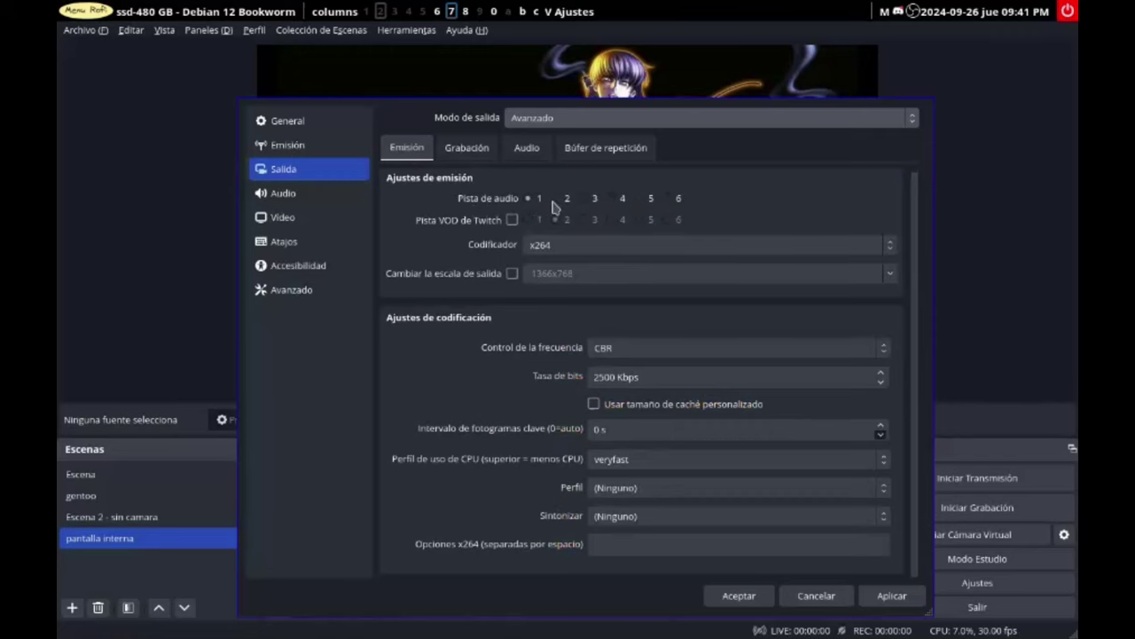
Step: Try different single audio tracks for streaming and return the selection to track 1
left_click(556, 200)
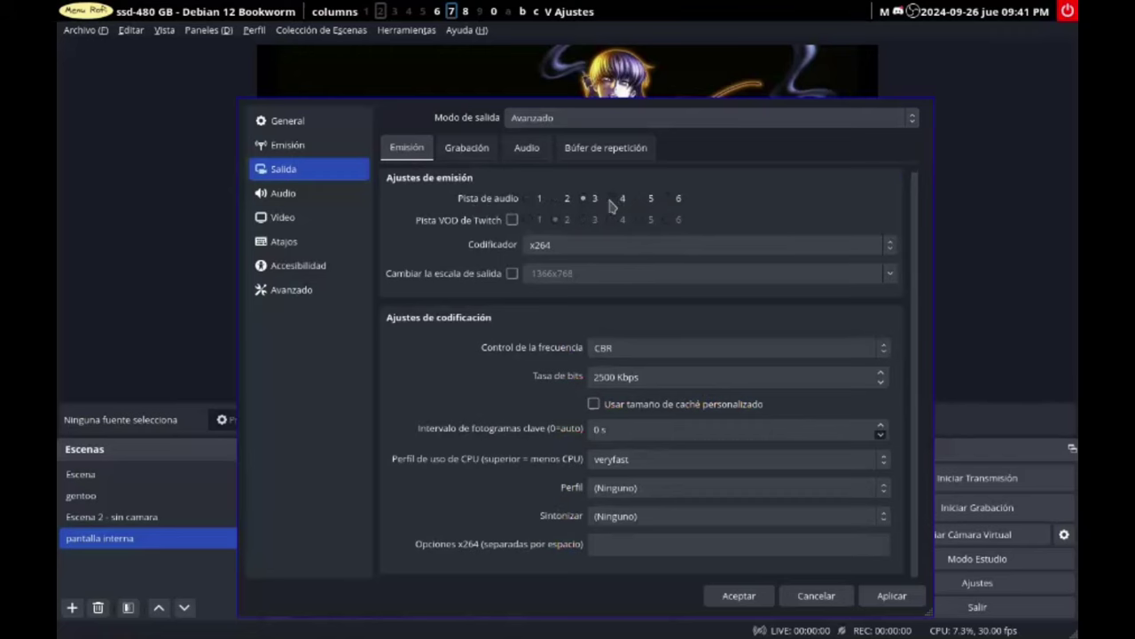
left_click(610, 202)
left_click(640, 201)
left_click(641, 201)
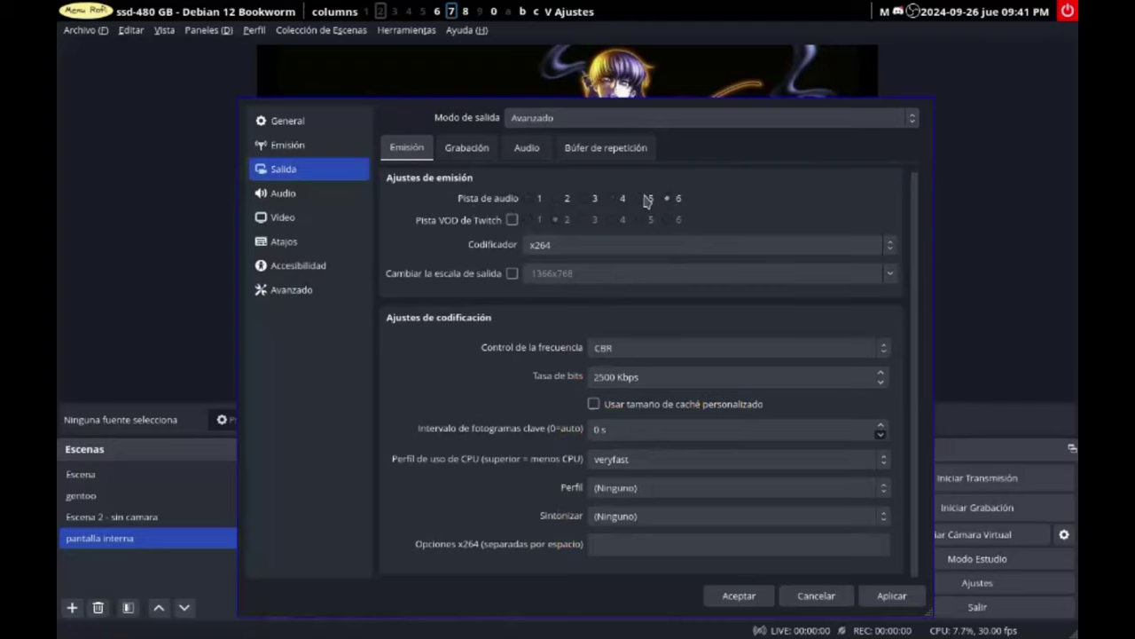
left_click(584, 200)
left_click(557, 200)
left_click(530, 201)
left_click(556, 201)
left_click(584, 201)
left_click(614, 200)
left_click(642, 200)
left_click(584, 200)
left_click(556, 199)
left_click(529, 200)
Step: Adjust which of the six audio tracks are included in recordings, and apply and accept the output settings
left_click(468, 151)
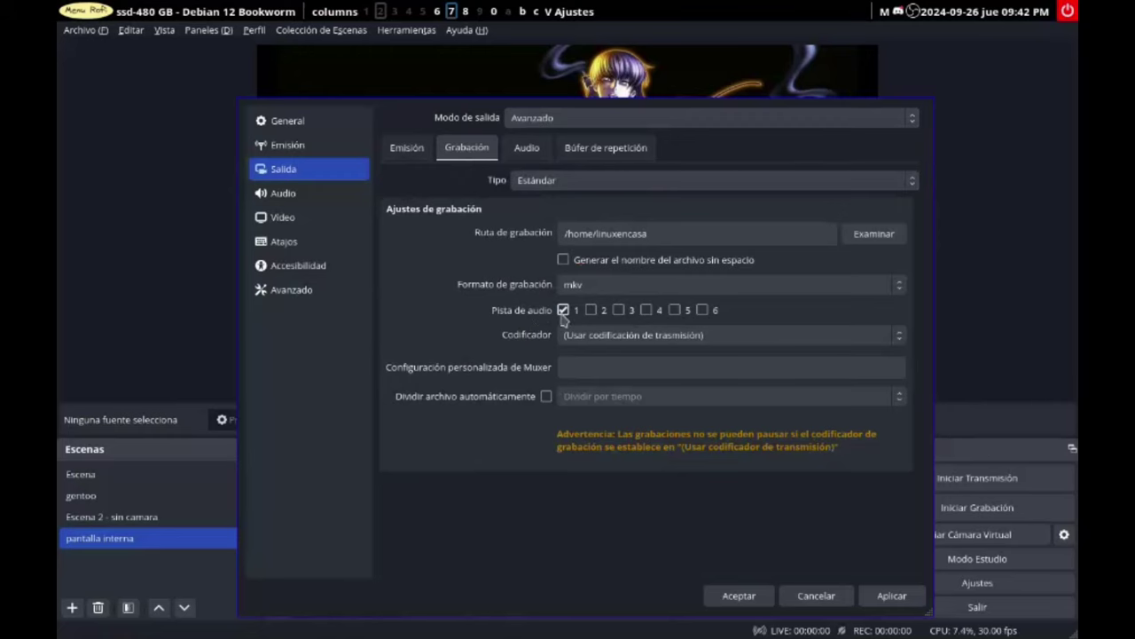
left_click(601, 312)
left_click(618, 310)
left_click(645, 310)
left_click(674, 312)
left_click(702, 311)
left_click(646, 310)
left_click(675, 309)
left_click(888, 598)
left_click(736, 598)
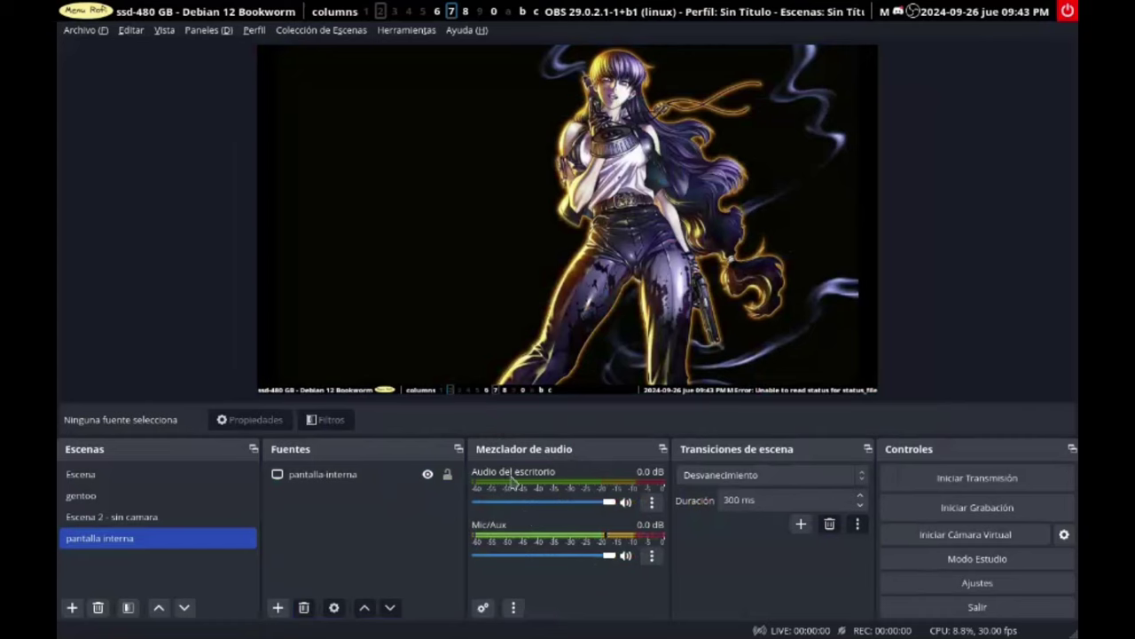
Step: In the advanced audio properties, assign Audio del escritorio only to track 1 and Mic/Aux only to track 2
left_click(483, 608)
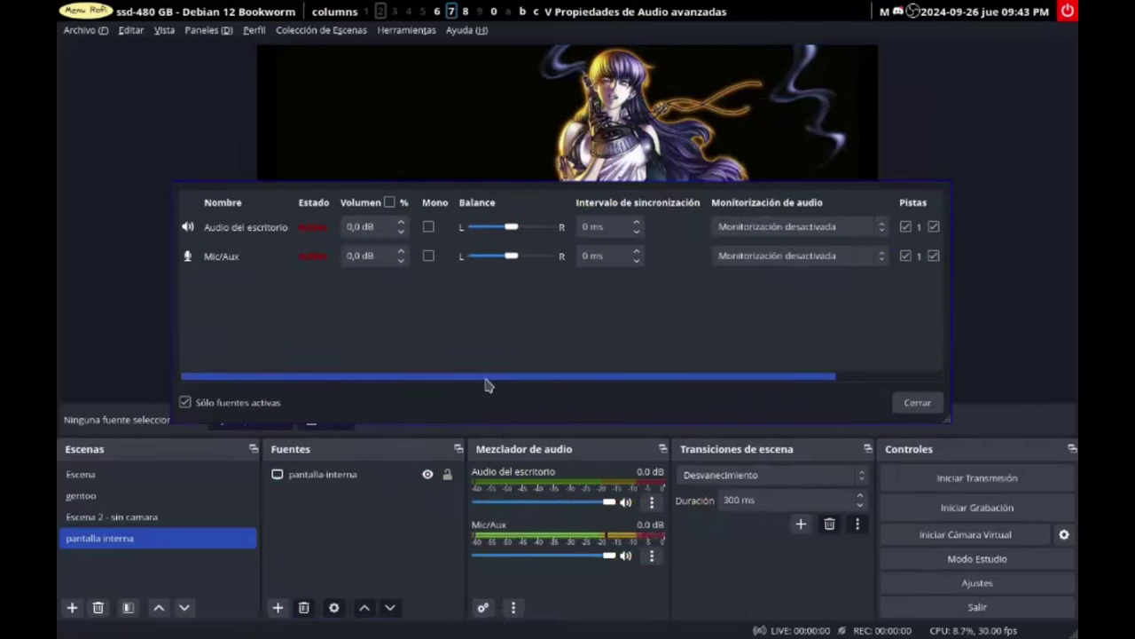
left_click_drag(487, 382, 641, 385)
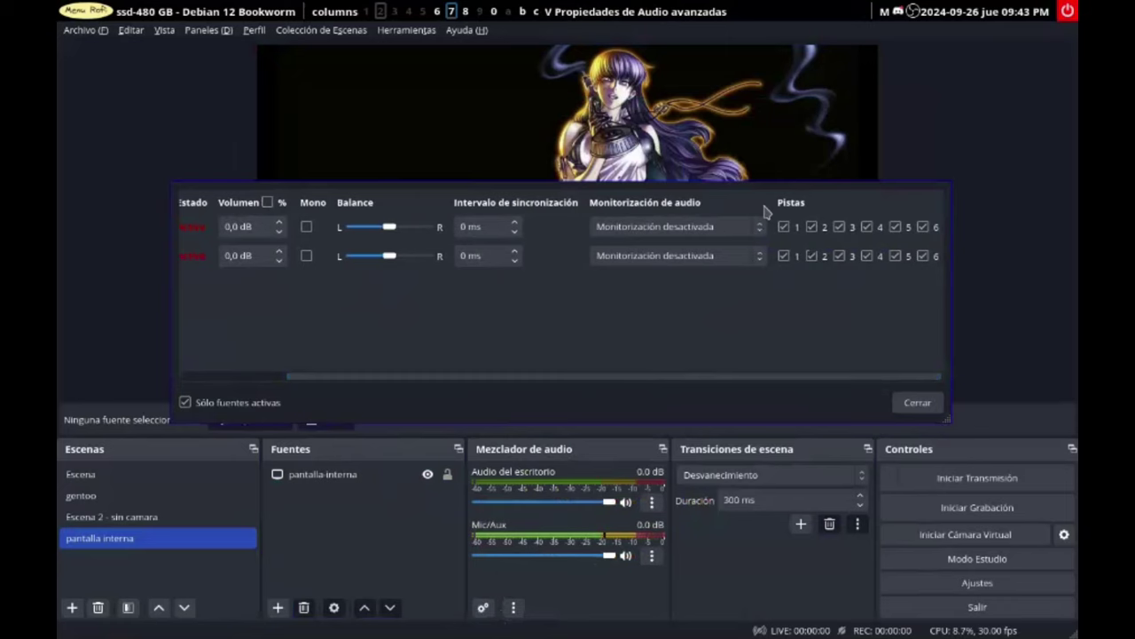
left_click(784, 256)
left_click(811, 227)
left_click(839, 227)
left_click(839, 257)
left_click(867, 257)
left_click(866, 227)
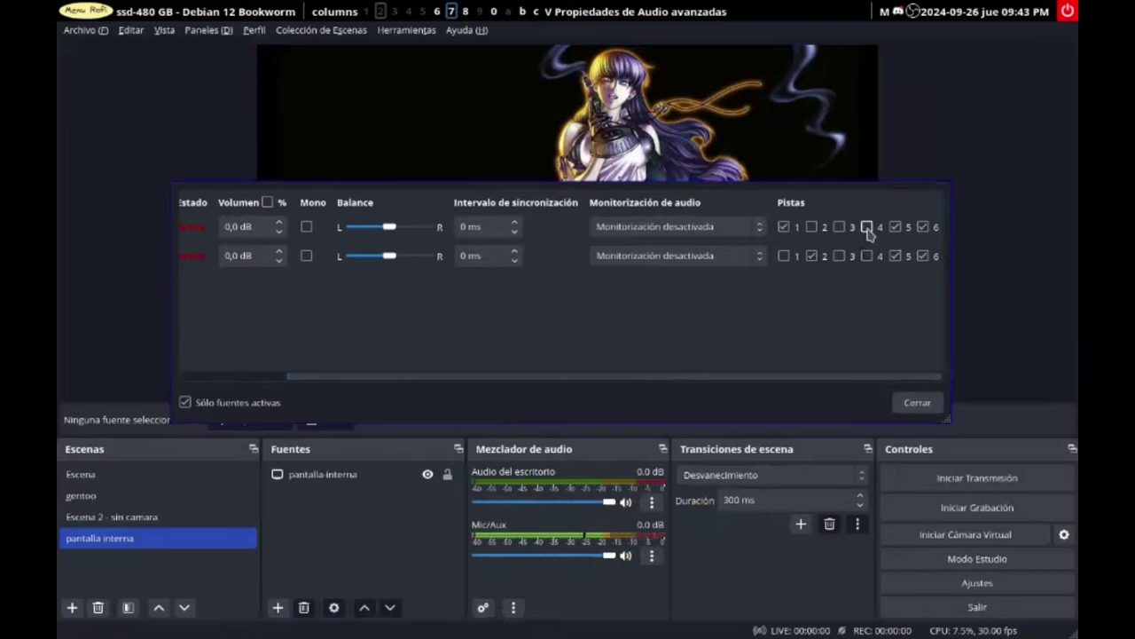
left_click(895, 227)
left_click(895, 256)
left_click(923, 256)
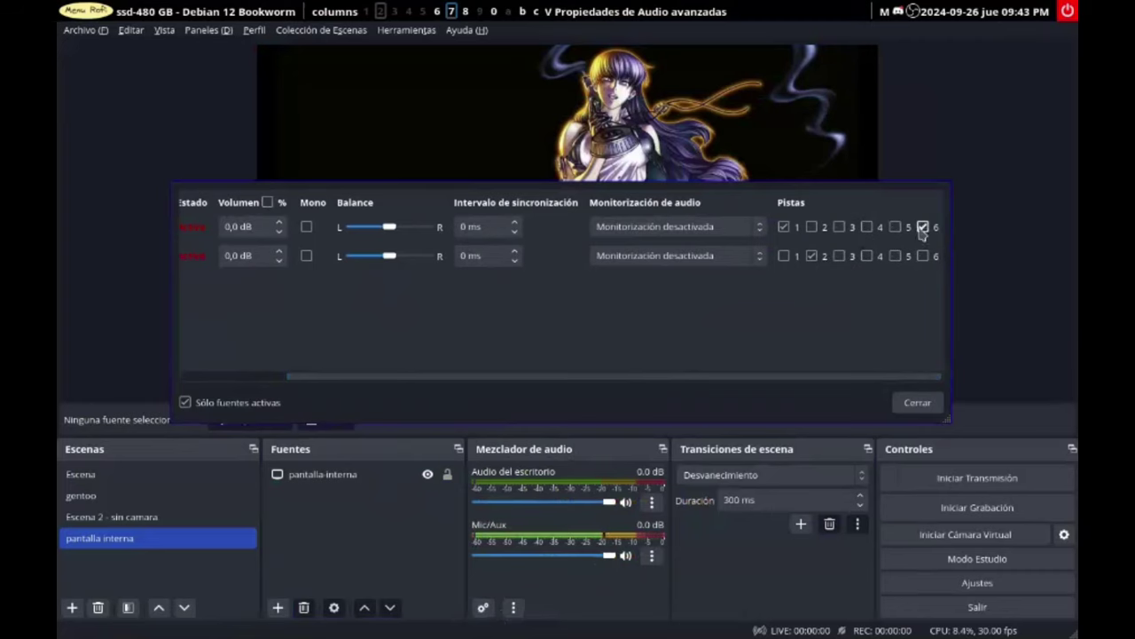
left_click(922, 227)
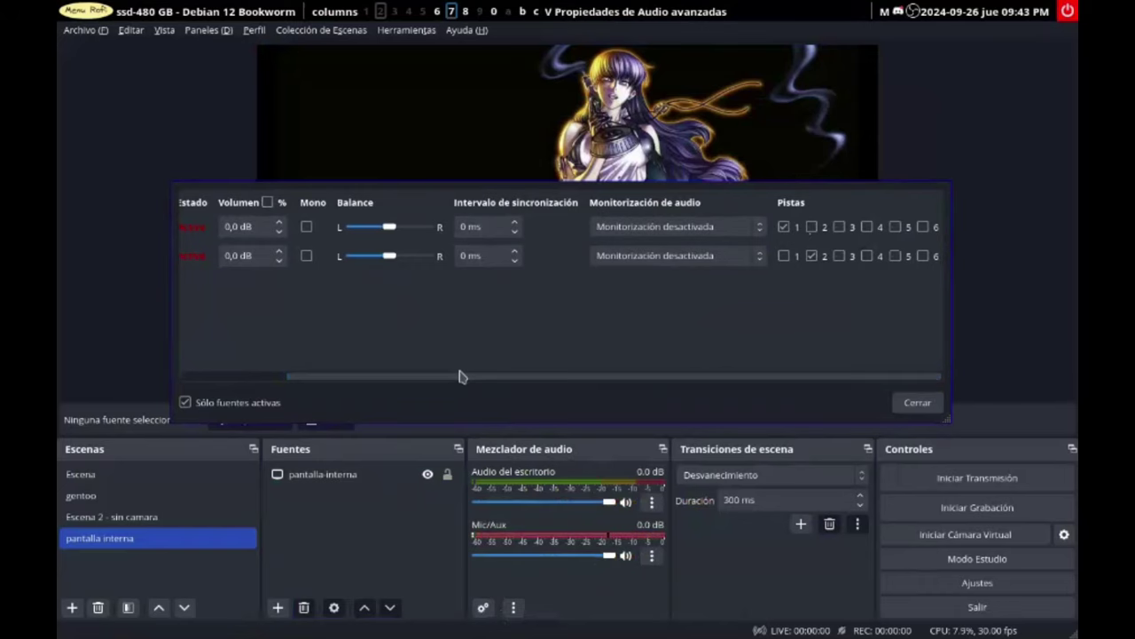
Step: Check each audio source's name against its assigned track and close the advanced audio properties
left_click_drag(368, 382, 200, 382)
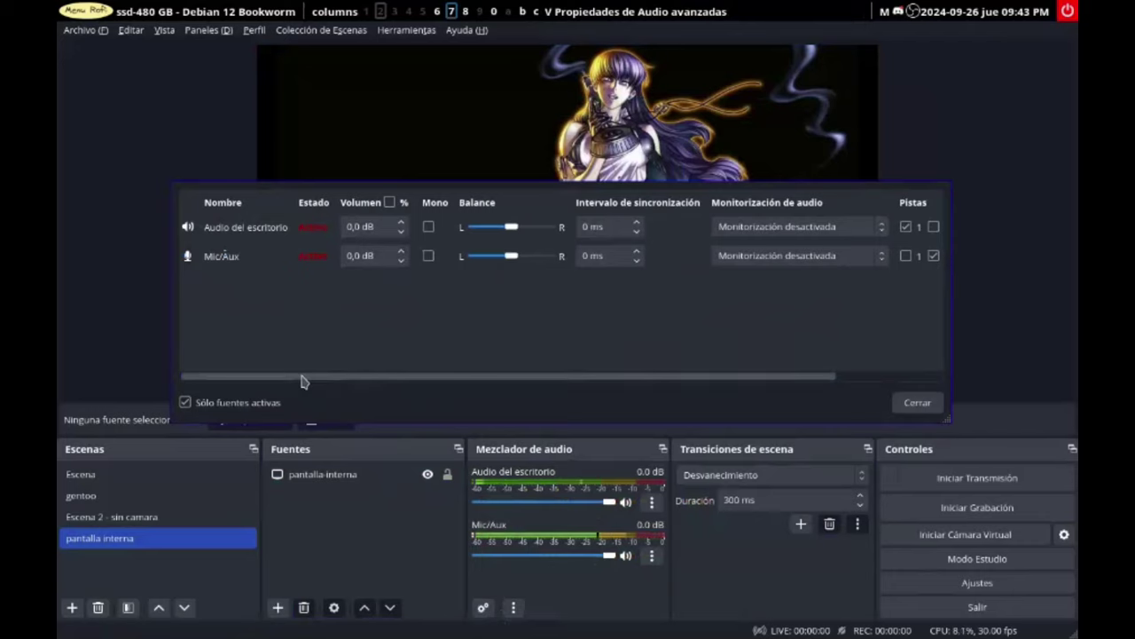
left_click_drag(302, 380, 459, 380)
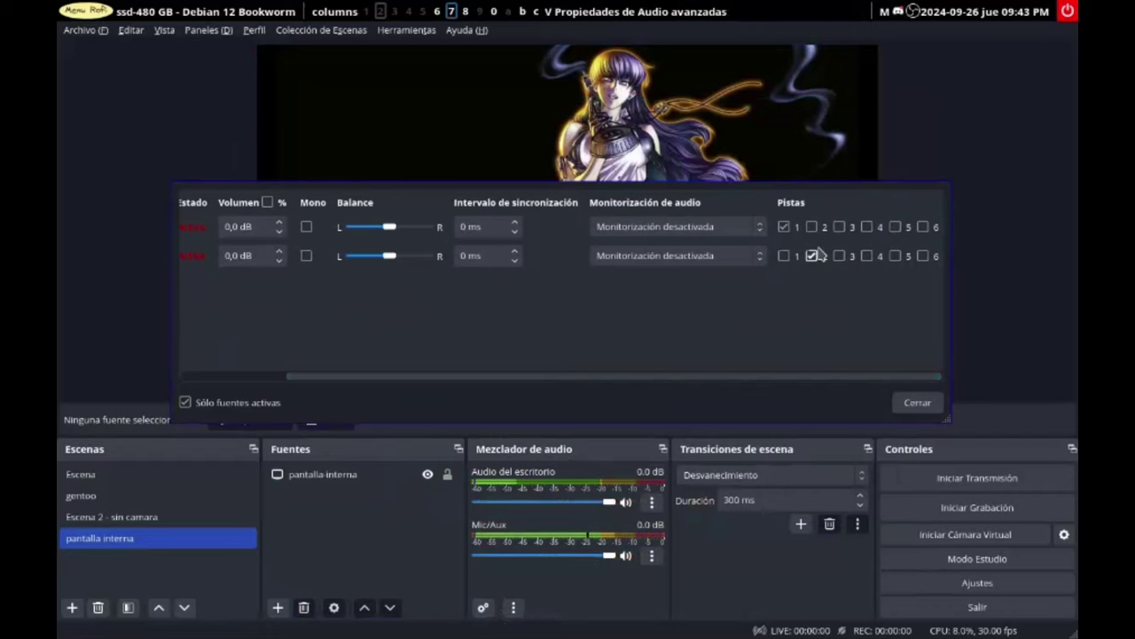
left_click(917, 403)
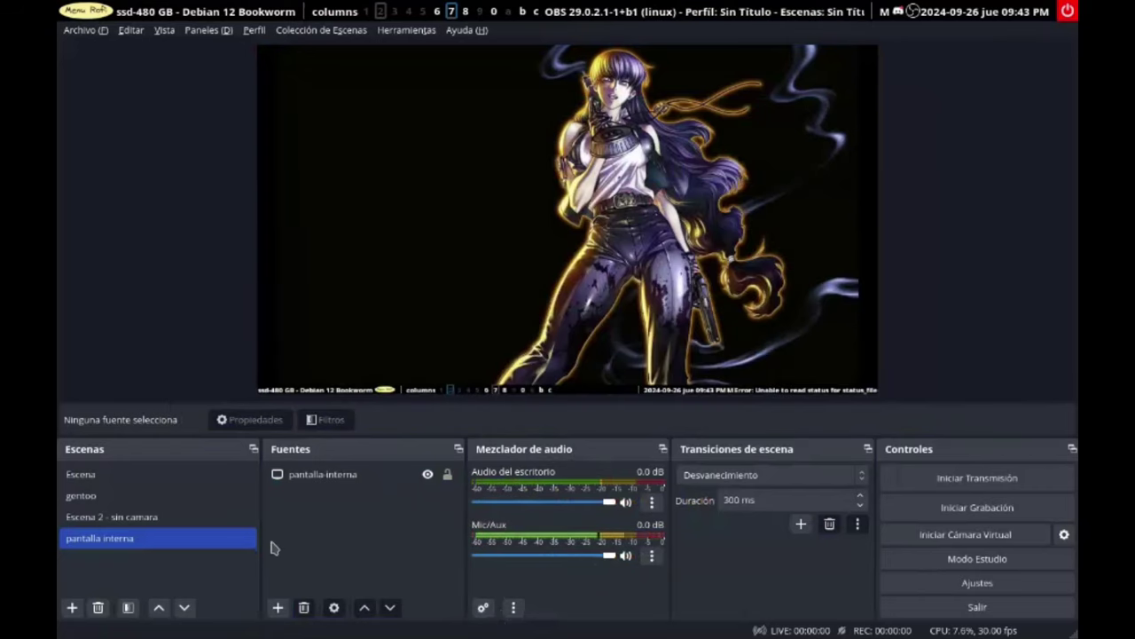
Step: Add a new visible media source named video-adicional to the pantalla interna scene
left_click(278, 607)
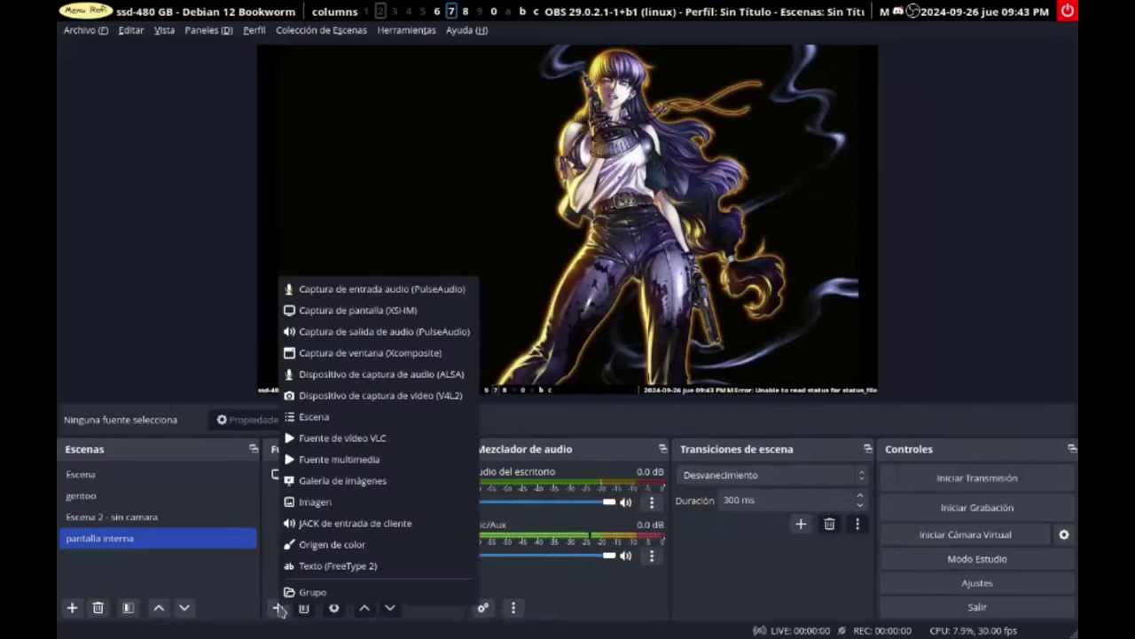
left_click(310, 460)
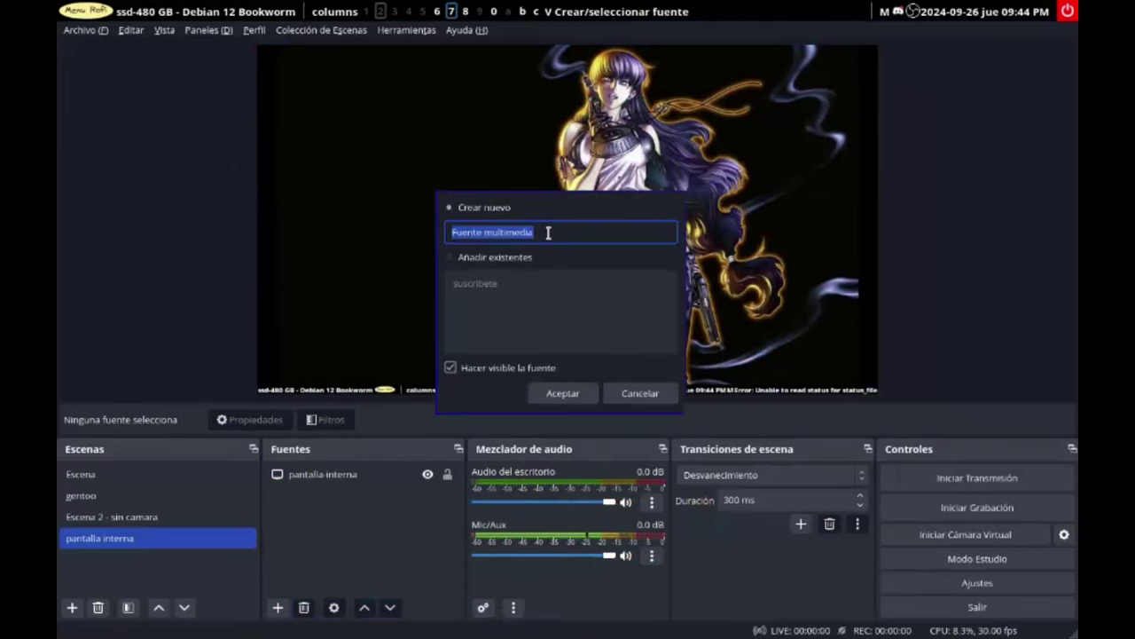
left_click_drag(548, 233, 445, 235)
type("video-adicional")
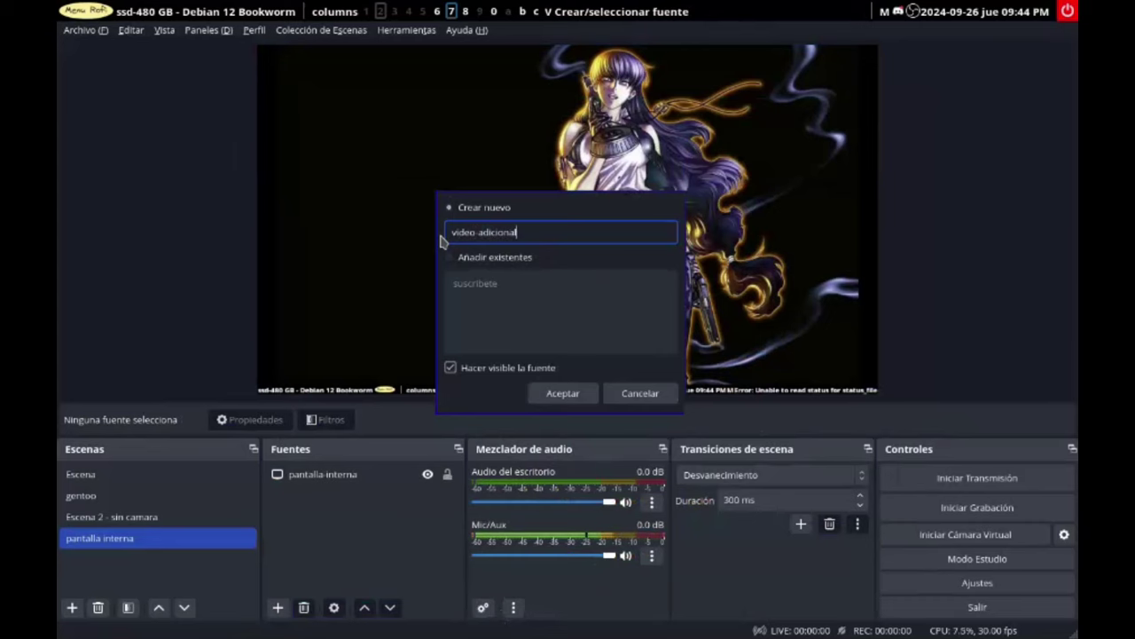
left_click(553, 393)
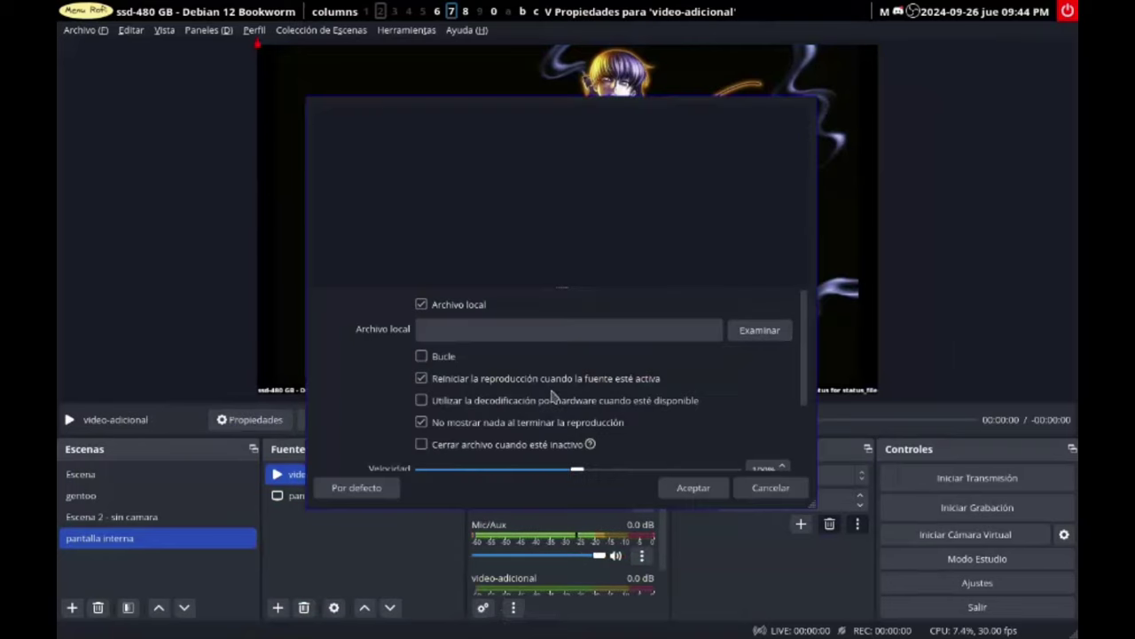
Step: Load the prueba-nitro .mkv recording dated 2024-09-22 from the home folder as video-adicional's local file and accept its properties
left_click(763, 330)
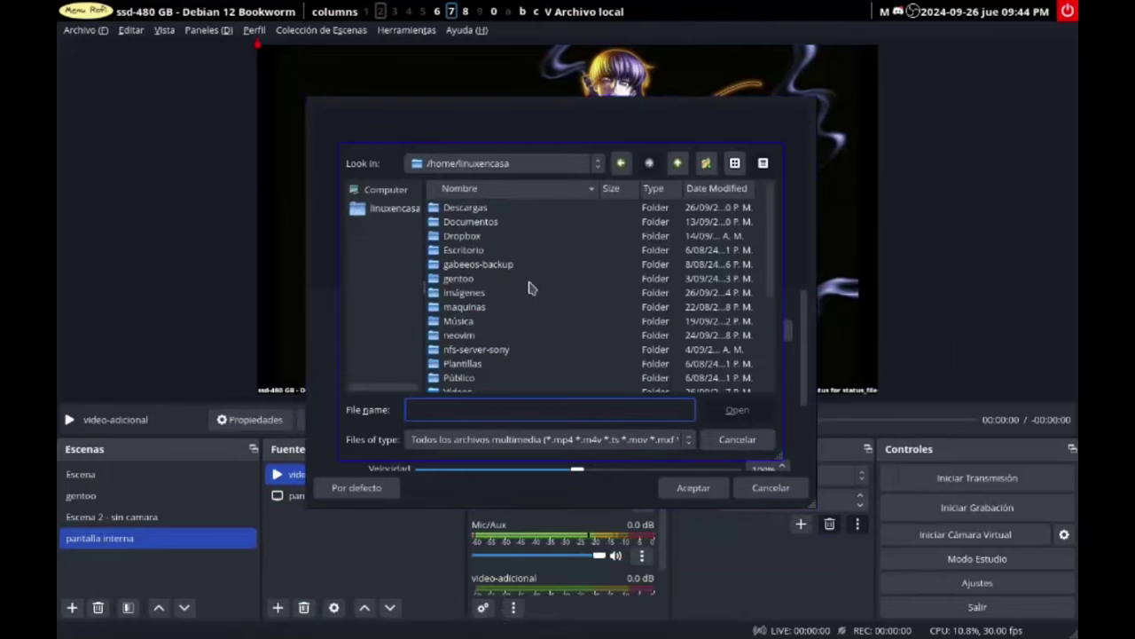
scroll(546, 302, "down", 3)
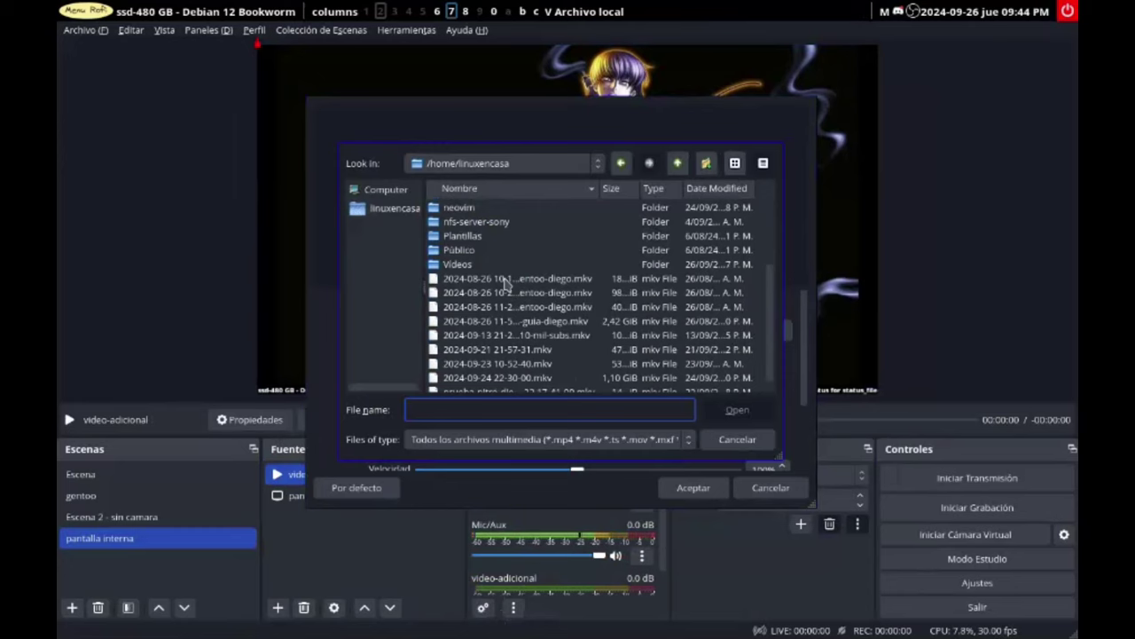
left_click(499, 280)
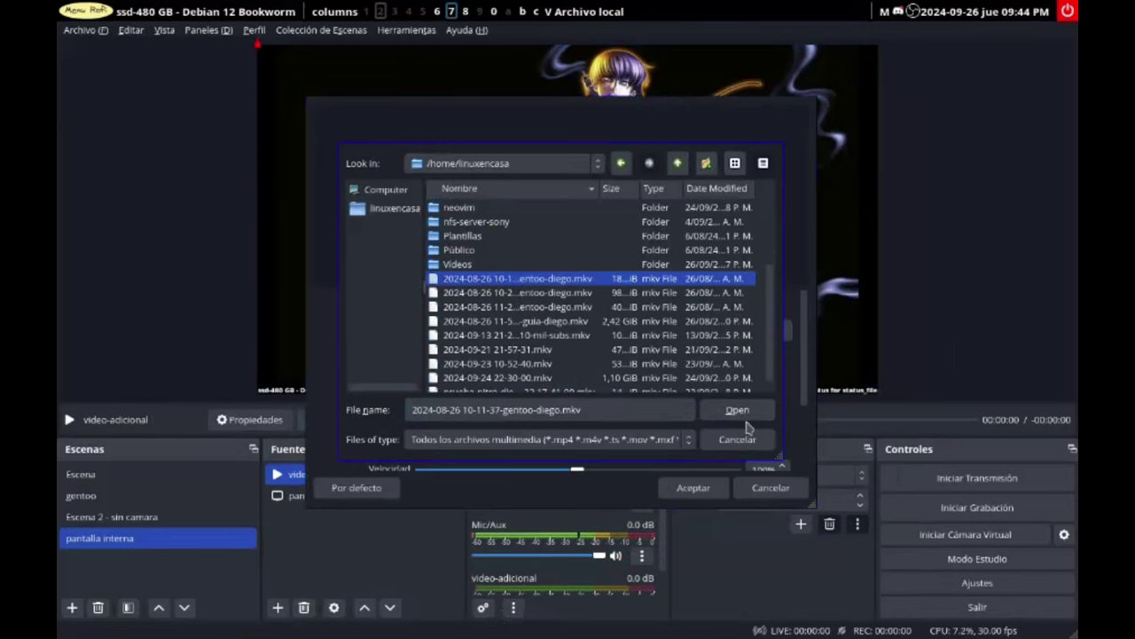
scroll(546, 338, "down", 1)
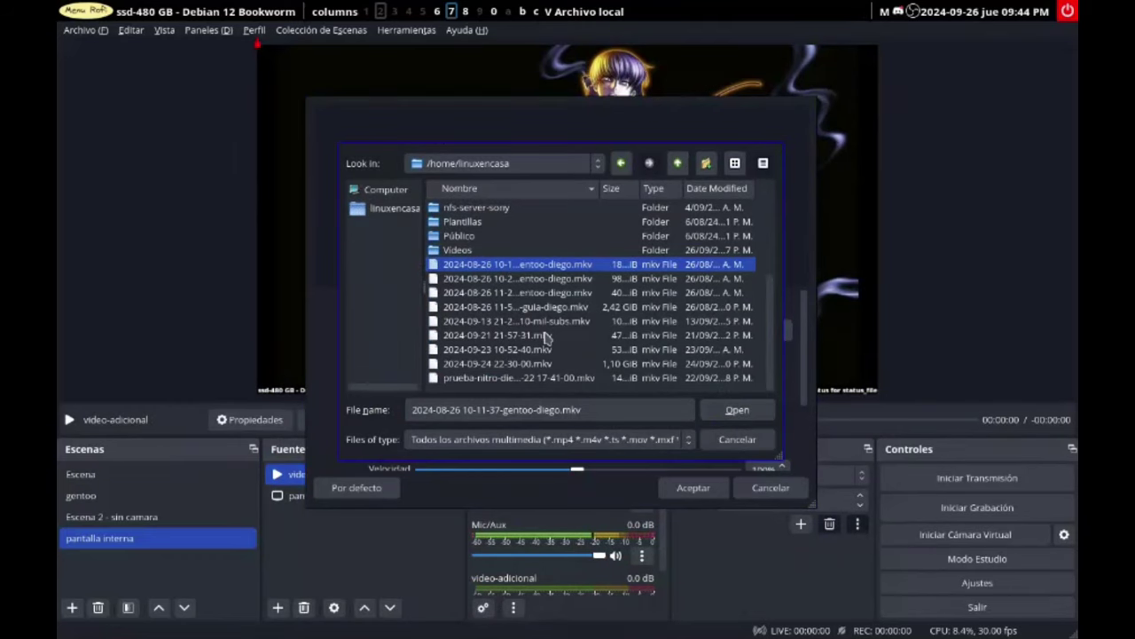
left_click(498, 378)
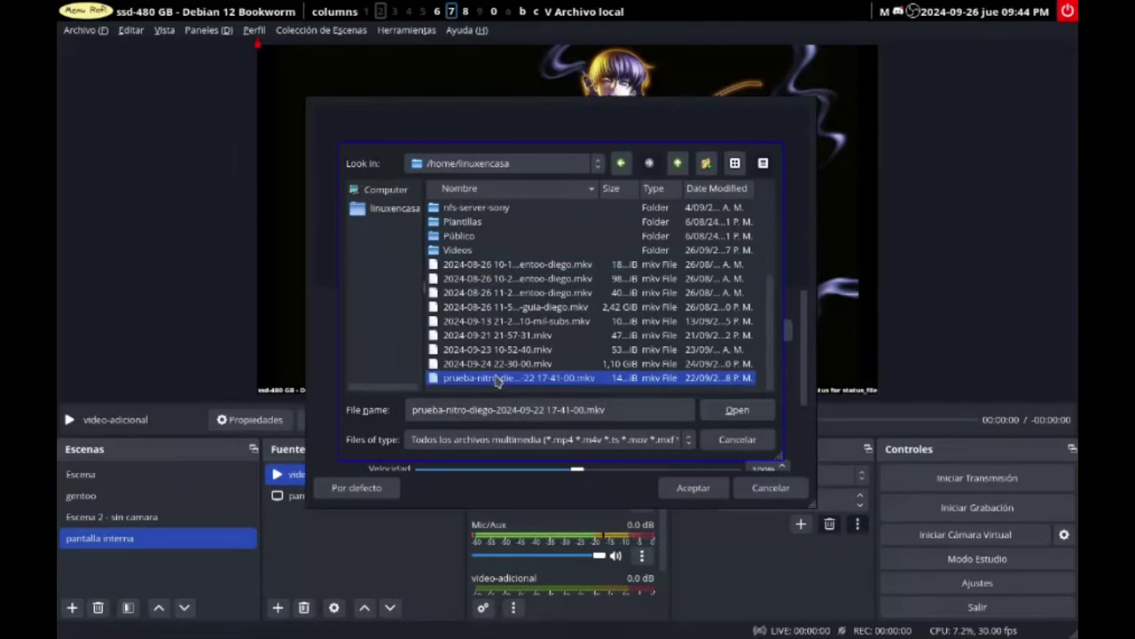
left_click(721, 416)
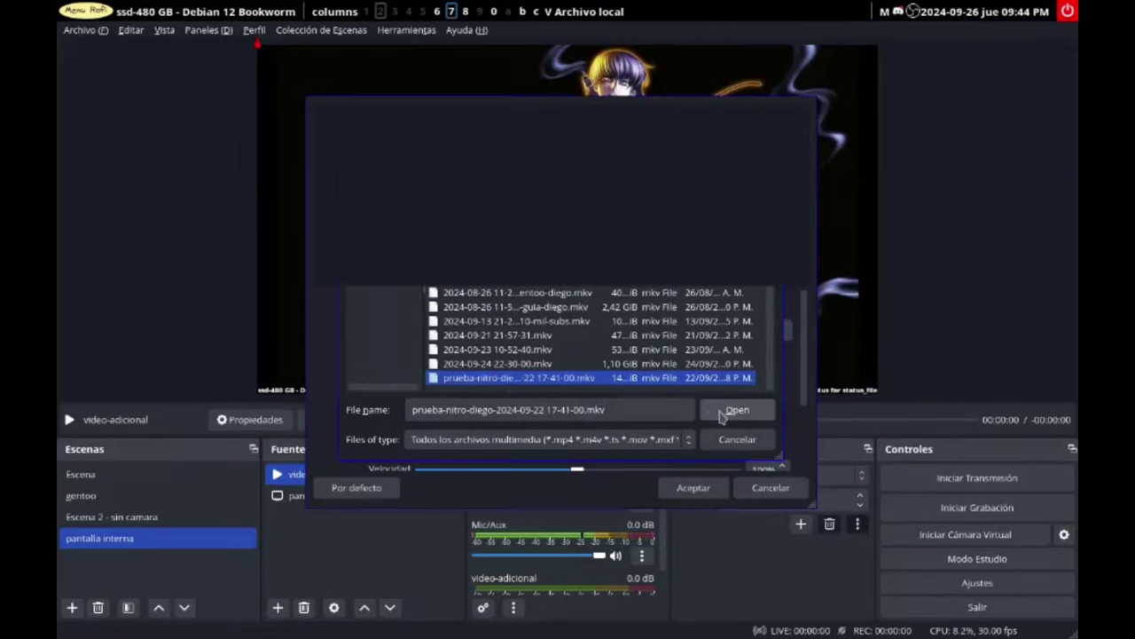
left_click(691, 488)
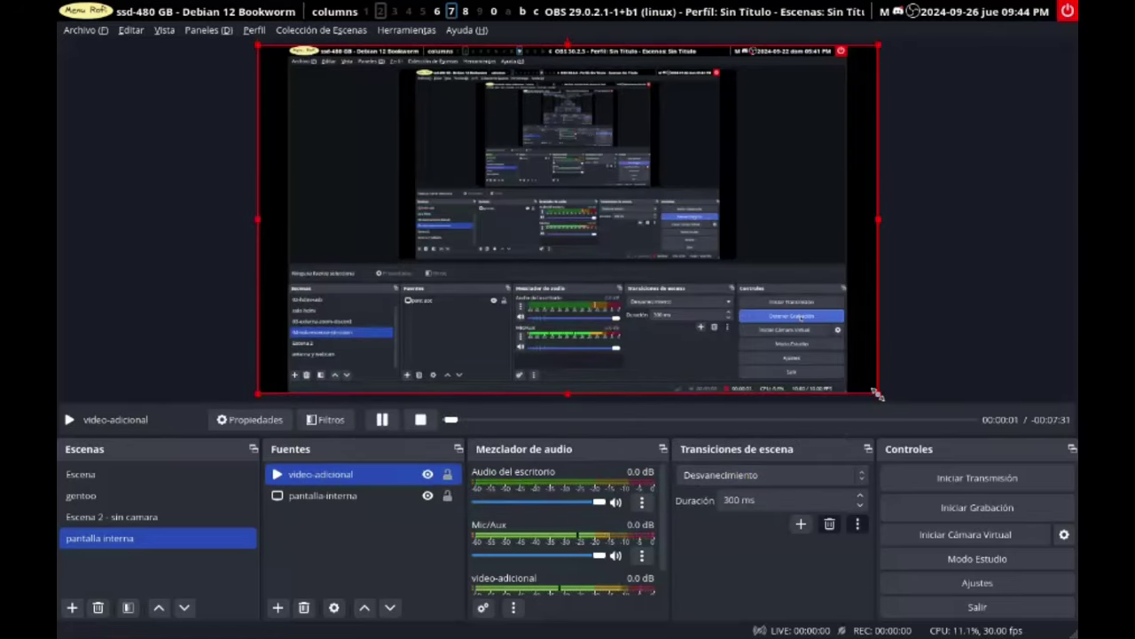
Step: Shrink the video-adicional overlay and place it about 64 px from the canvas's left edge and 268 px from its bottom edge
left_click_drag(876, 394, 422, 136)
left_click_drag(357, 112, 377, 282)
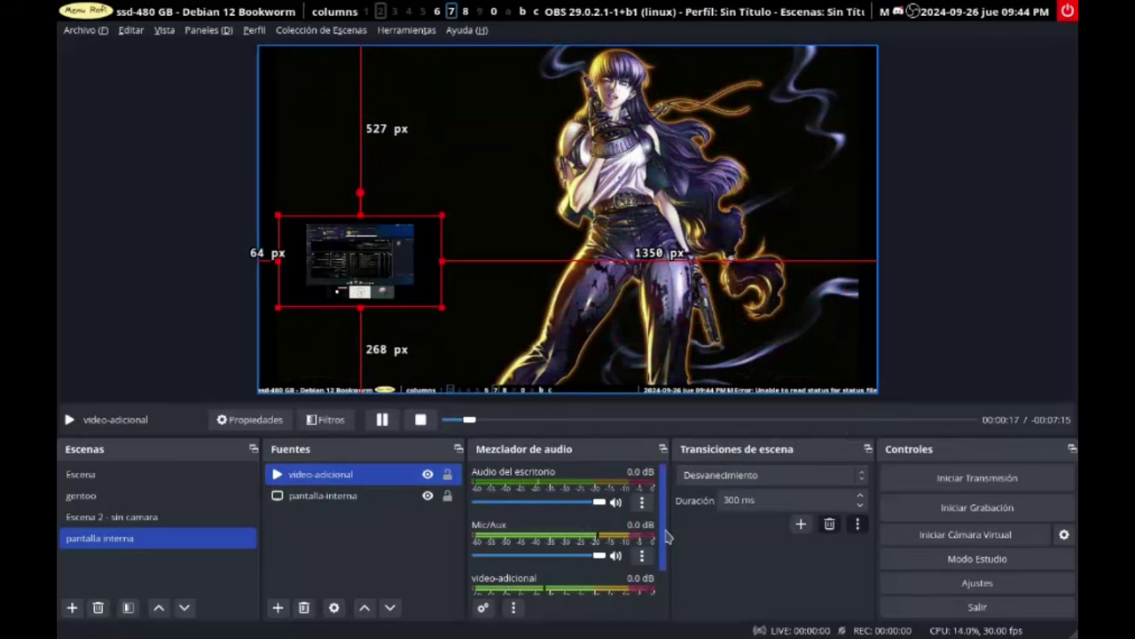
Step: In the advanced audio properties, assign video-adicional only to track 3 and close the dialog
scroll(666, 535, "down", 1)
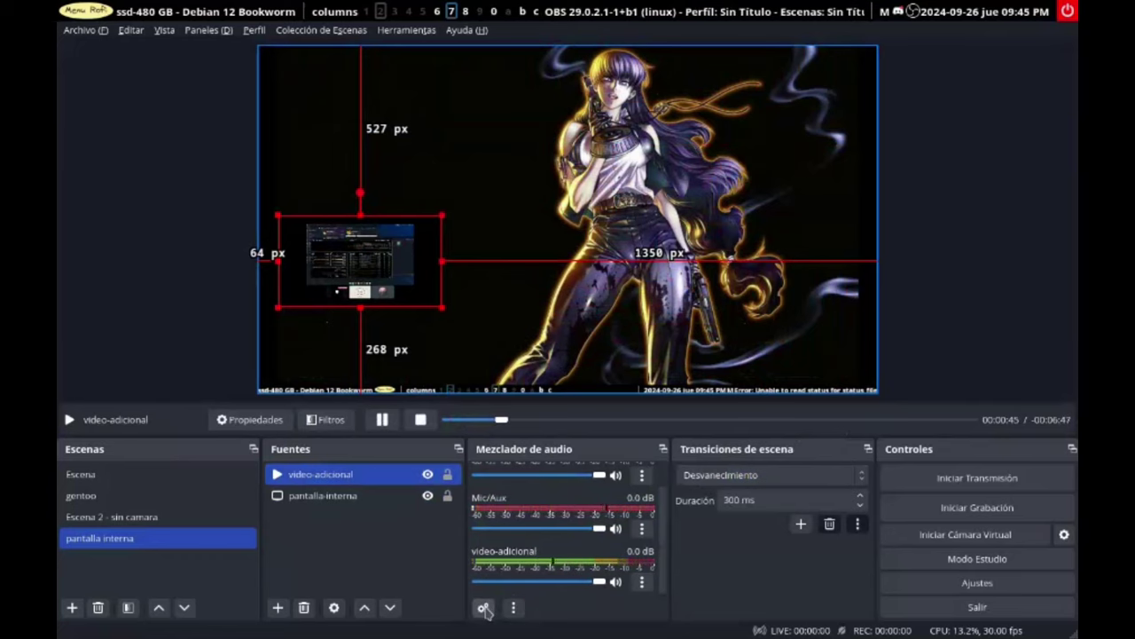
scroll(667, 532, "up", 2)
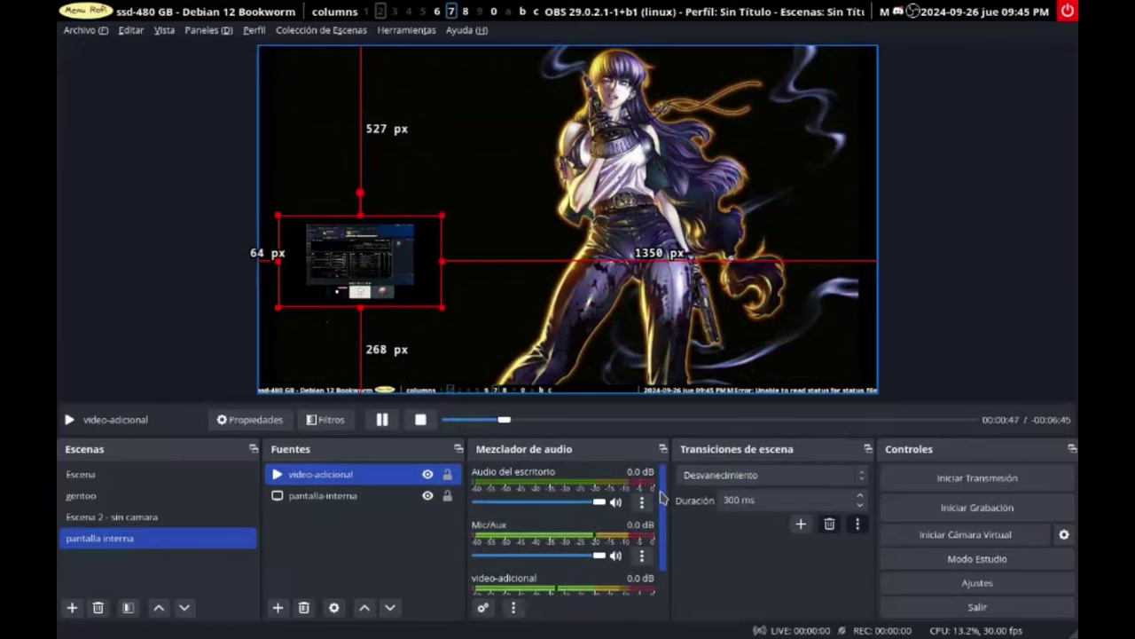
scroll(661, 499, "down", 1)
left_click(484, 608)
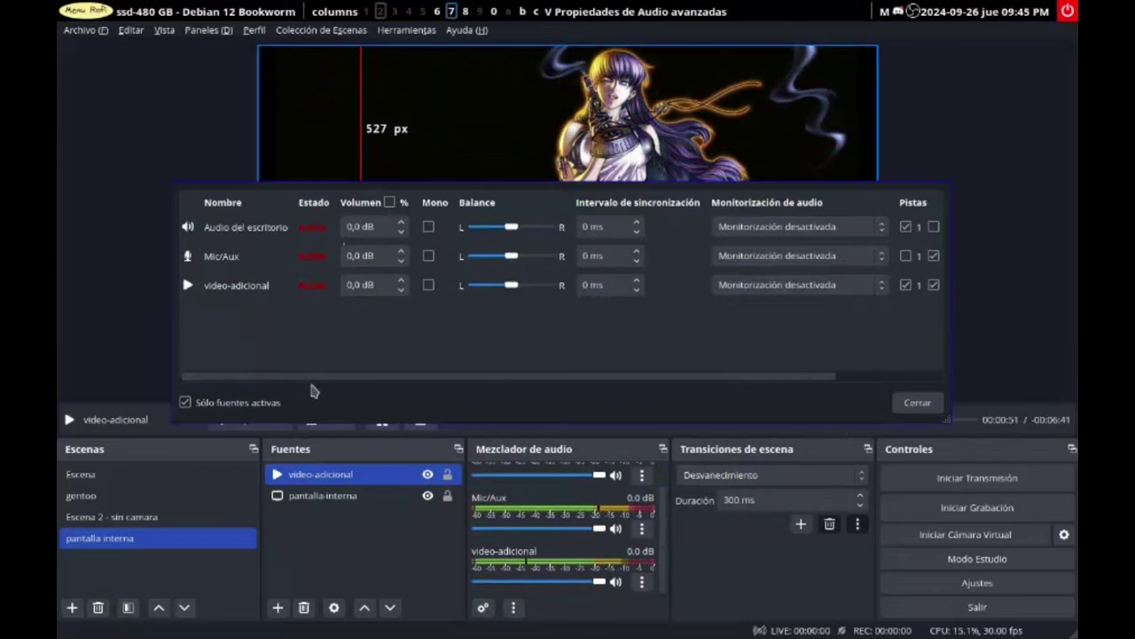
left_click_drag(309, 376, 590, 378)
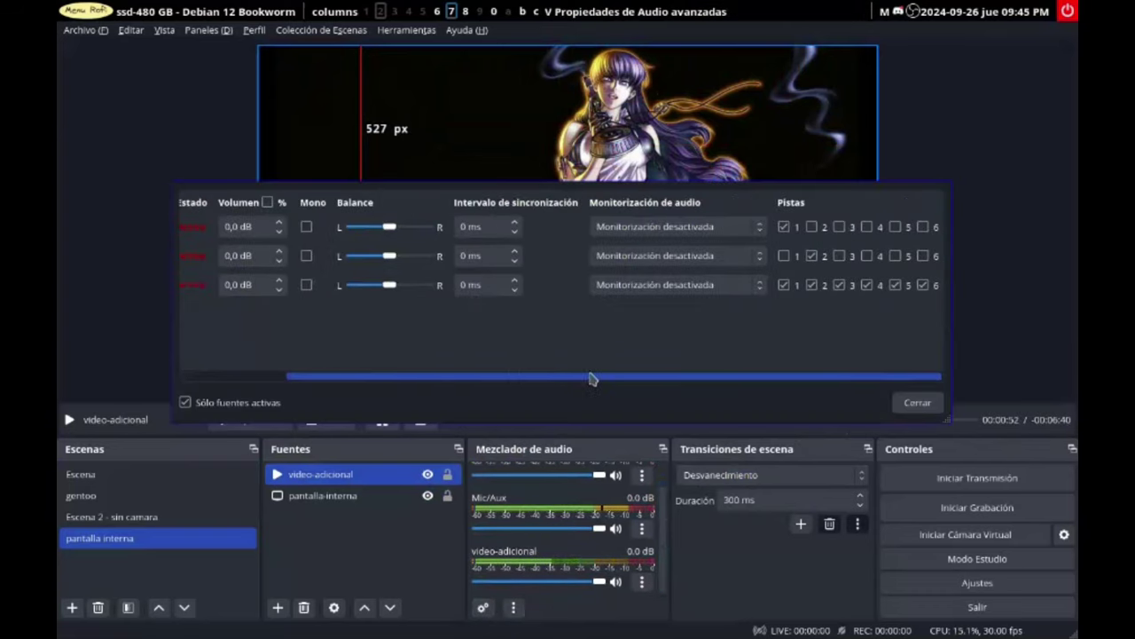
left_click(783, 285)
left_click(810, 285)
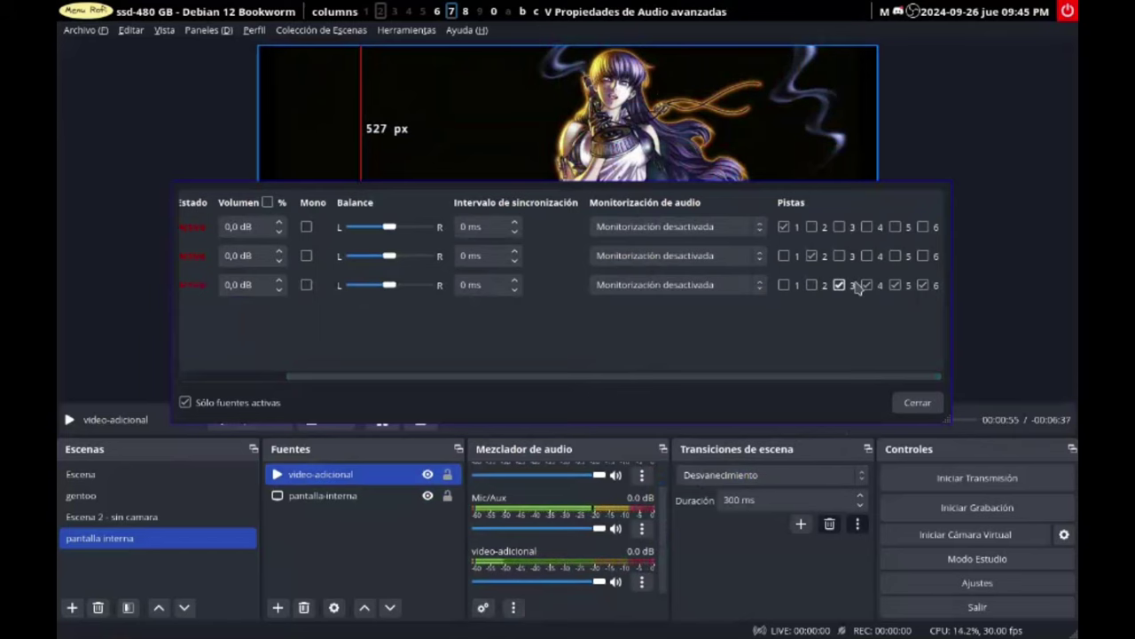
left_click(866, 285)
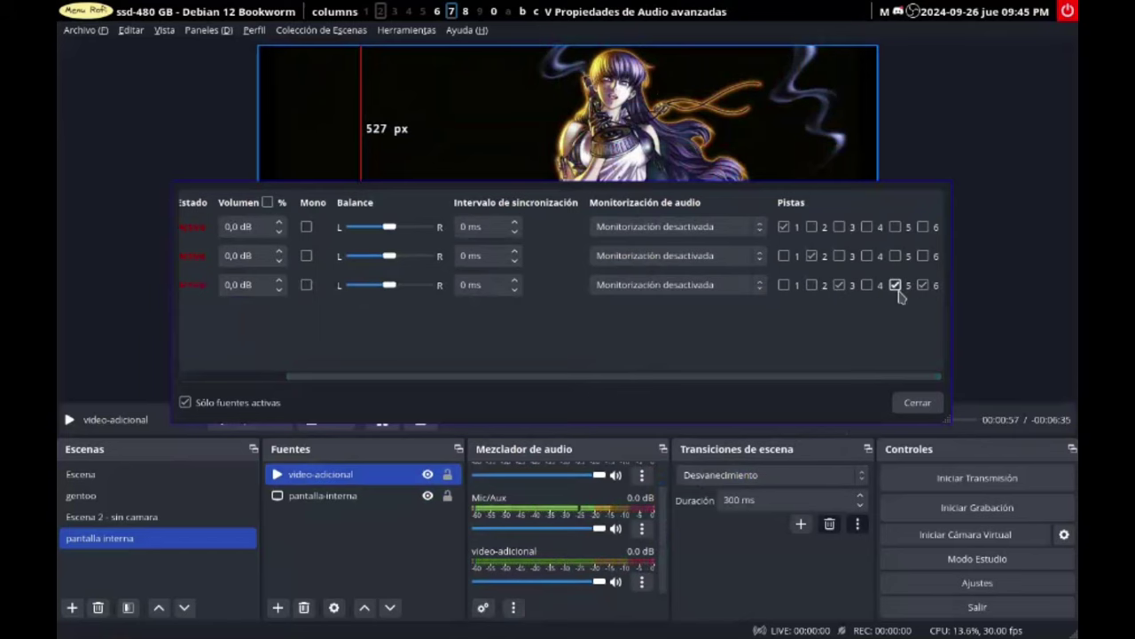
left_click(895, 285)
left_click(923, 285)
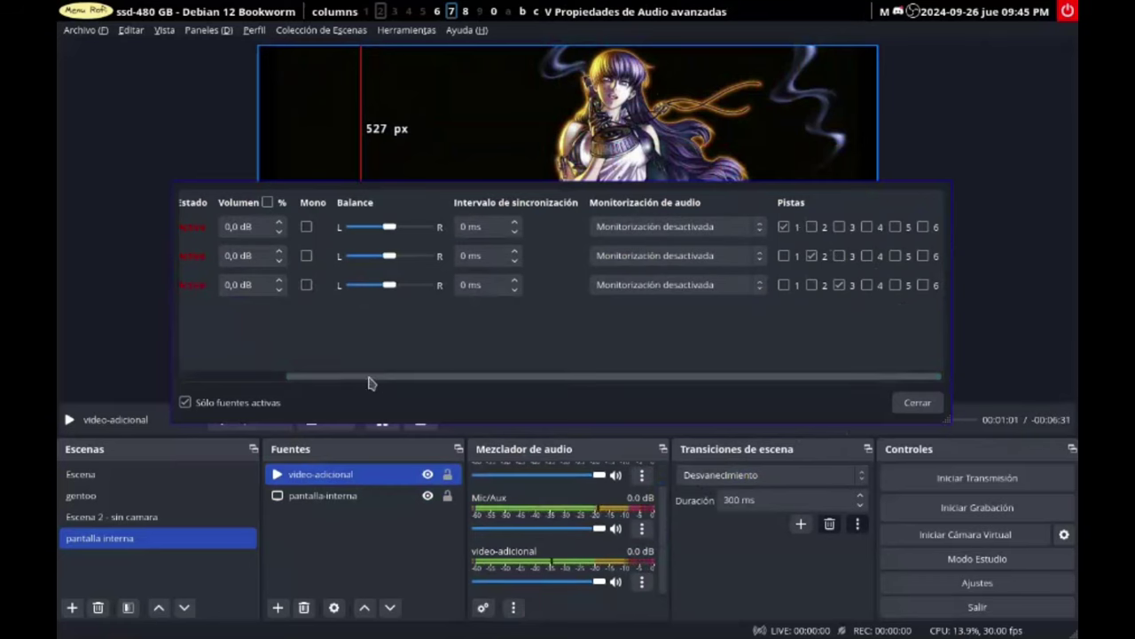
left_click_drag(370, 383, 512, 362)
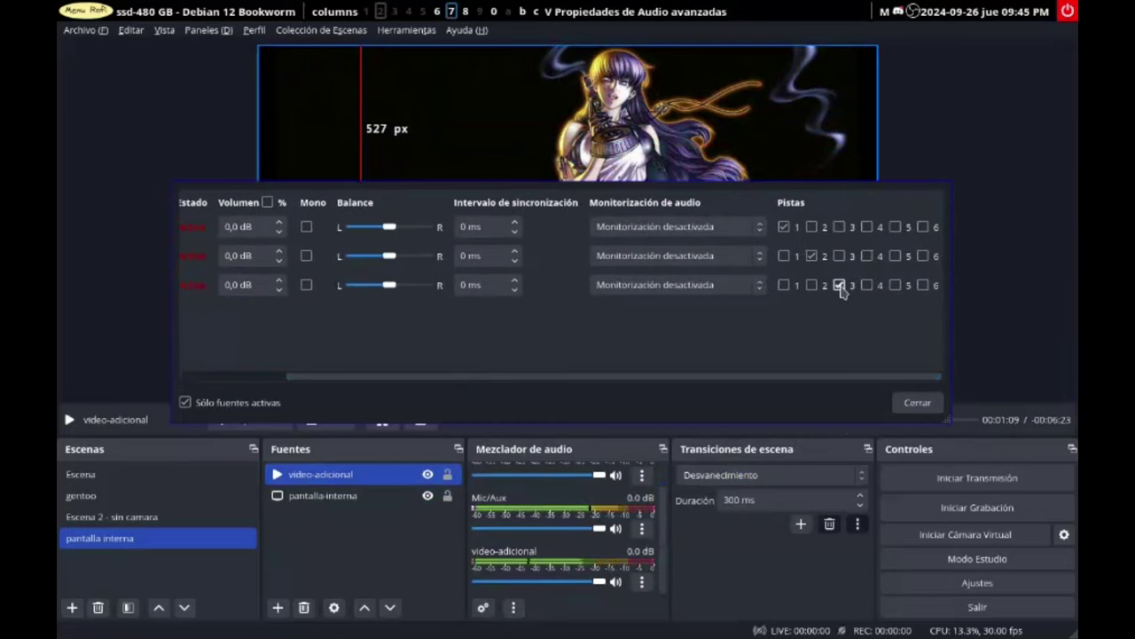
left_click(912, 404)
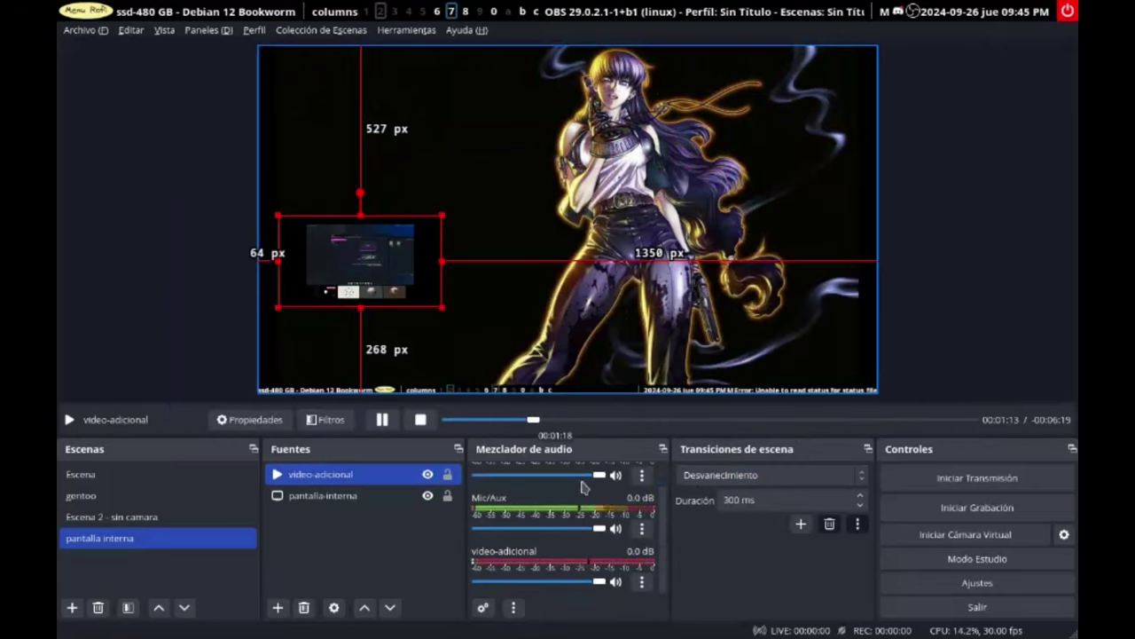
Step: Make sure audio tracks 1, 2 and 3 are included in recordings, and accept the output settings
left_click(77, 33)
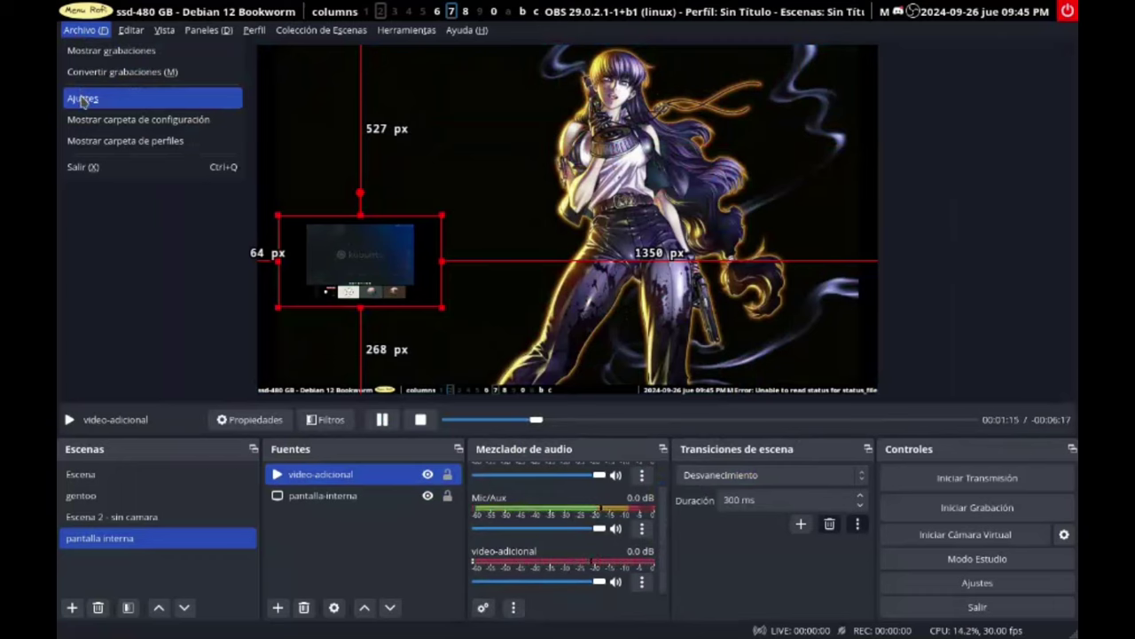
key("Escape")
key("Return")
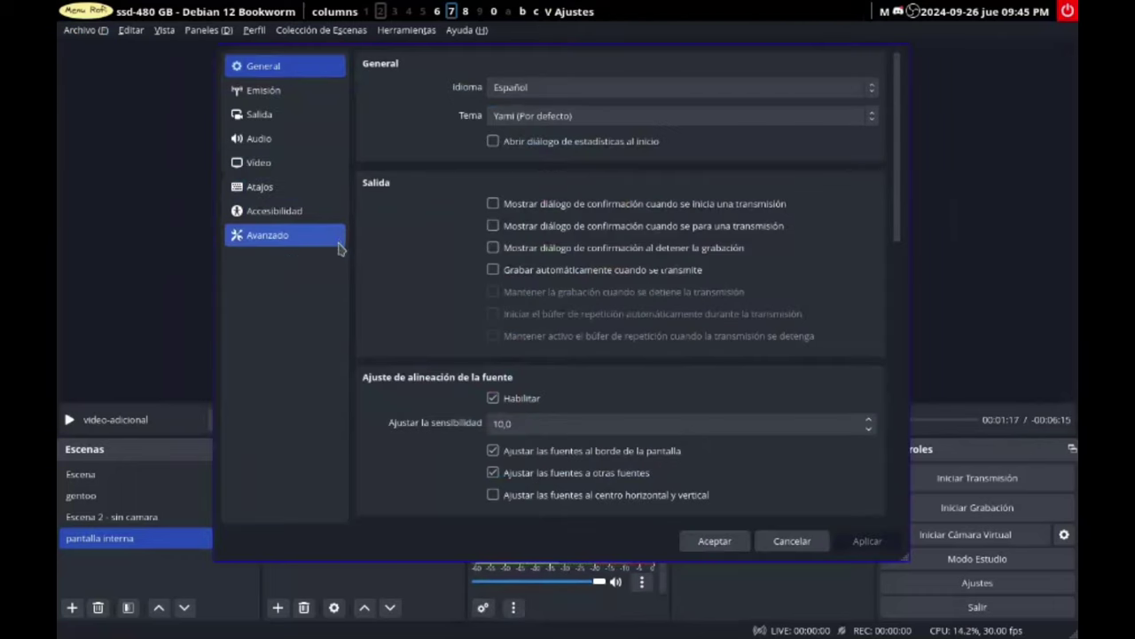
left_click(258, 162)
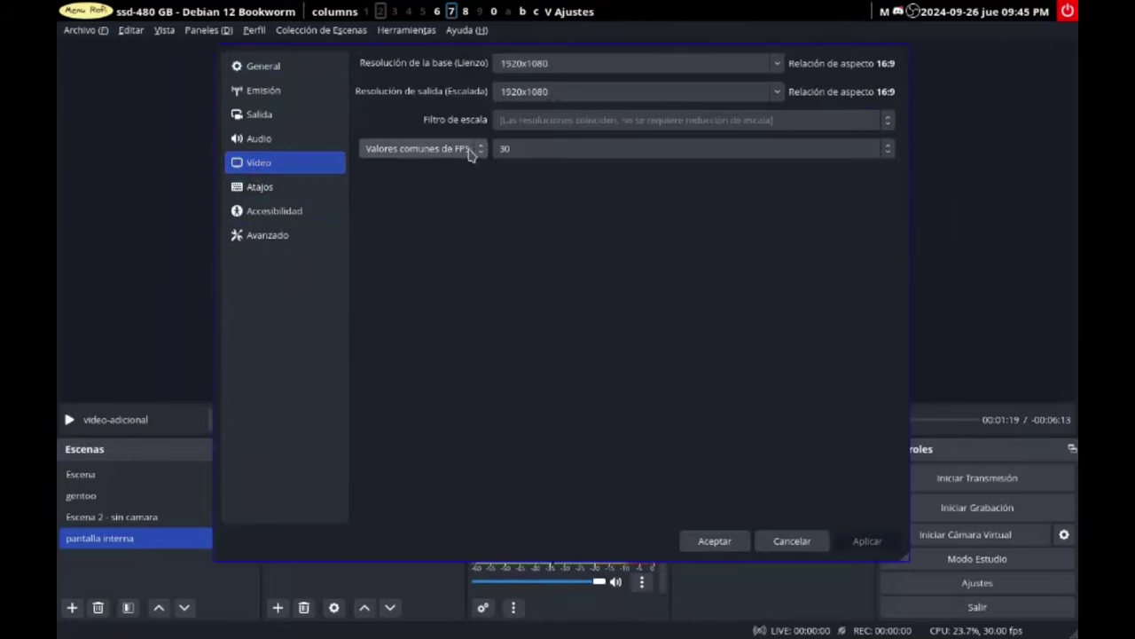
left_click(261, 119)
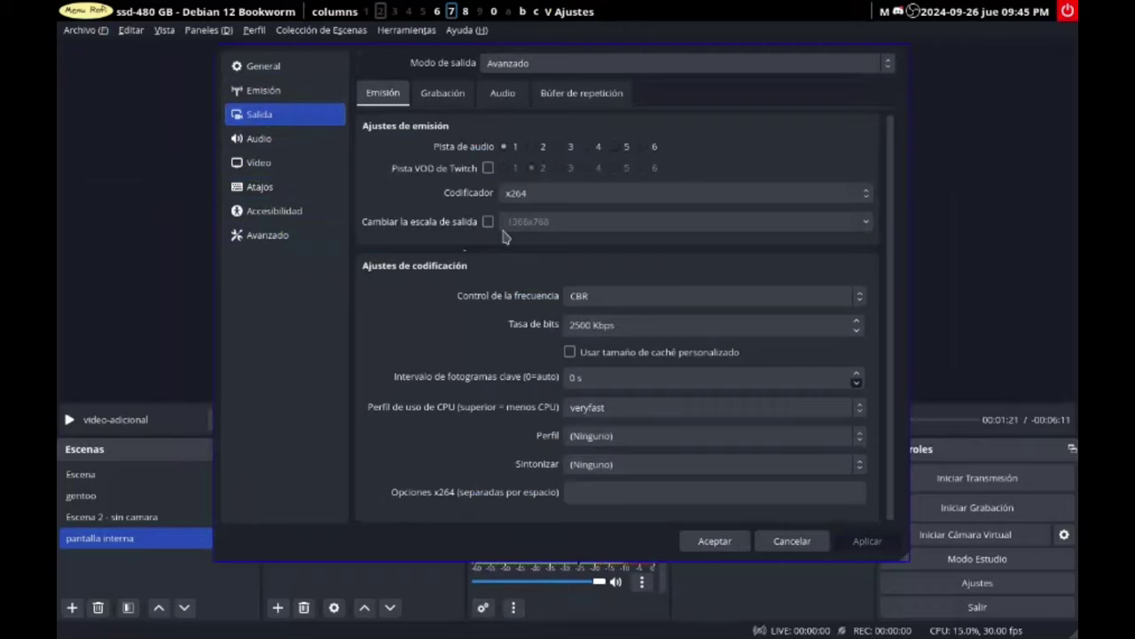
left_click(442, 99)
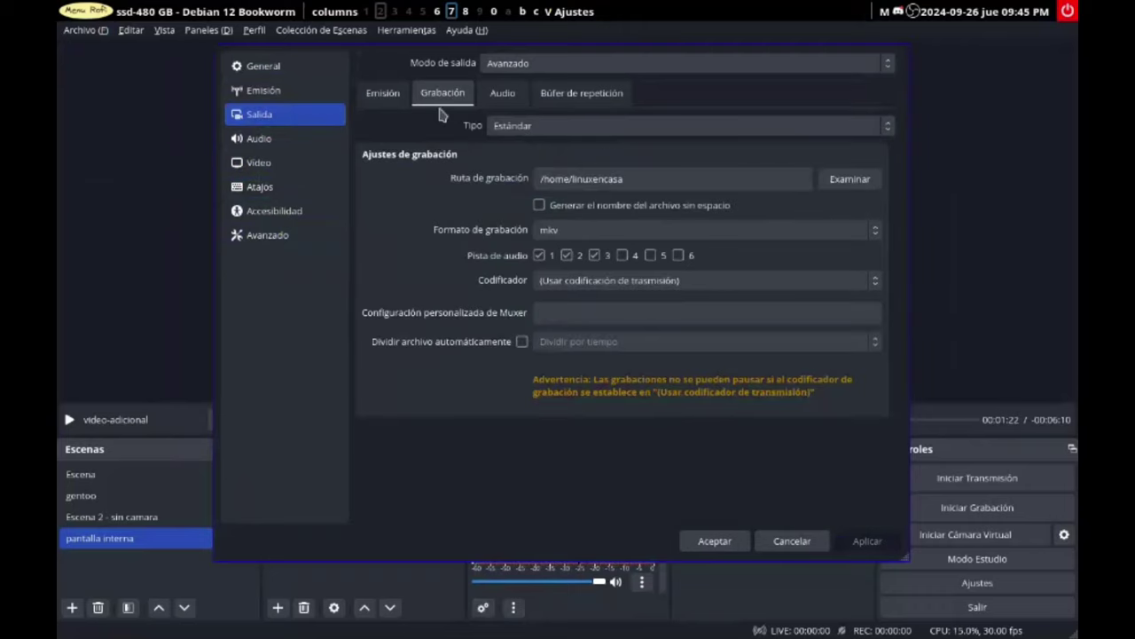
left_click(567, 255)
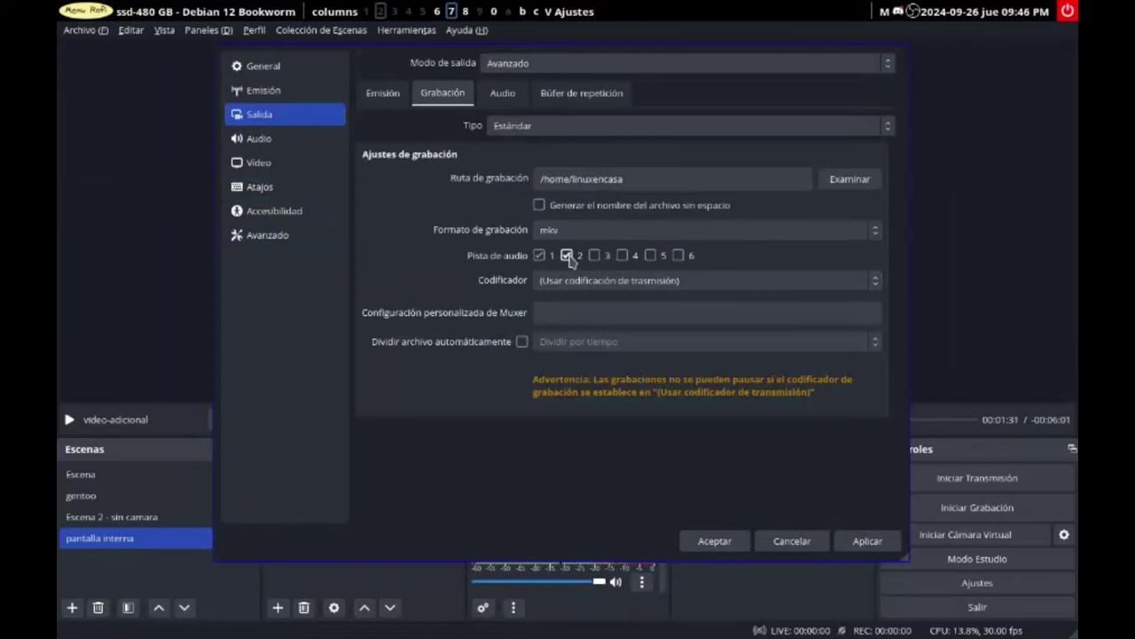
left_click(594, 256)
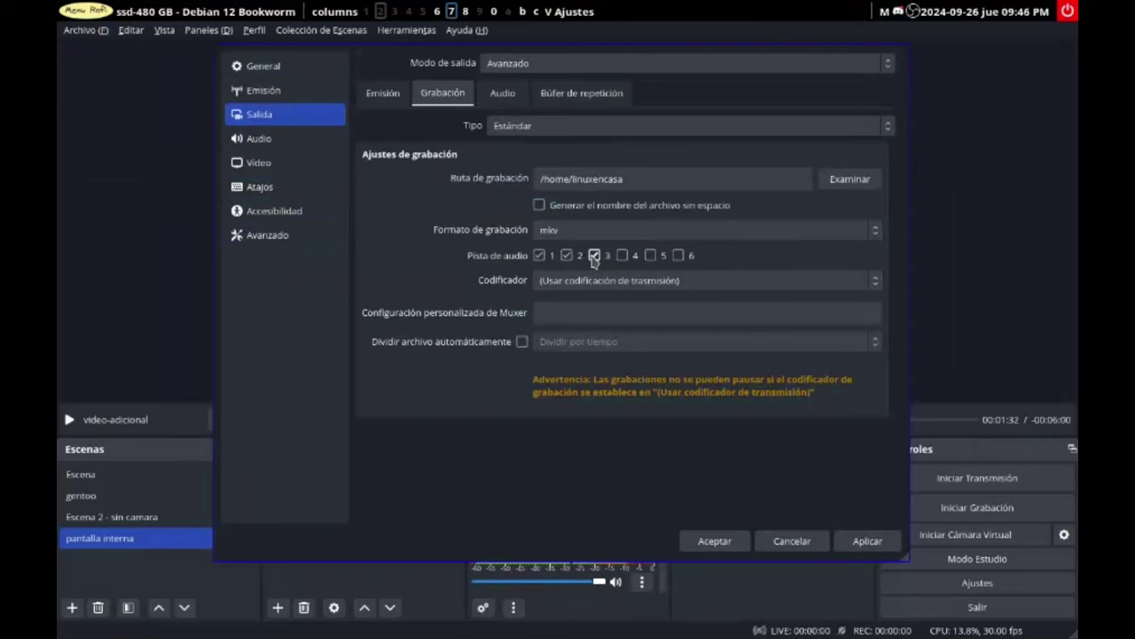
left_click(851, 541)
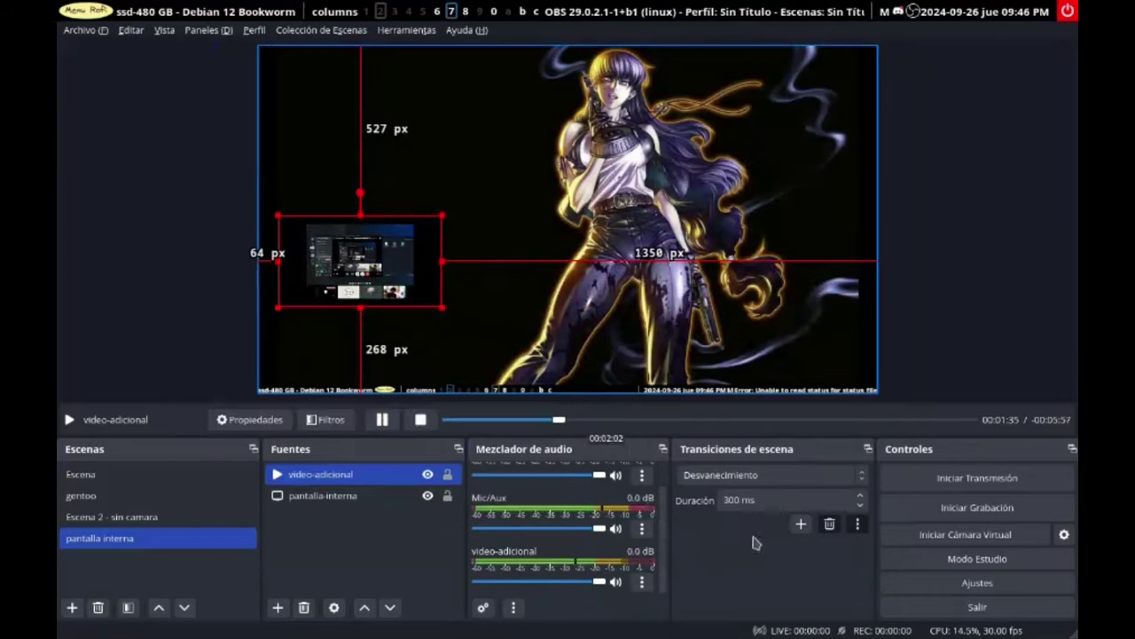
Step: Record a short test of the pantalla interna scene with all three audio sources in the mixer, and stop the recording
left_click(936, 518)
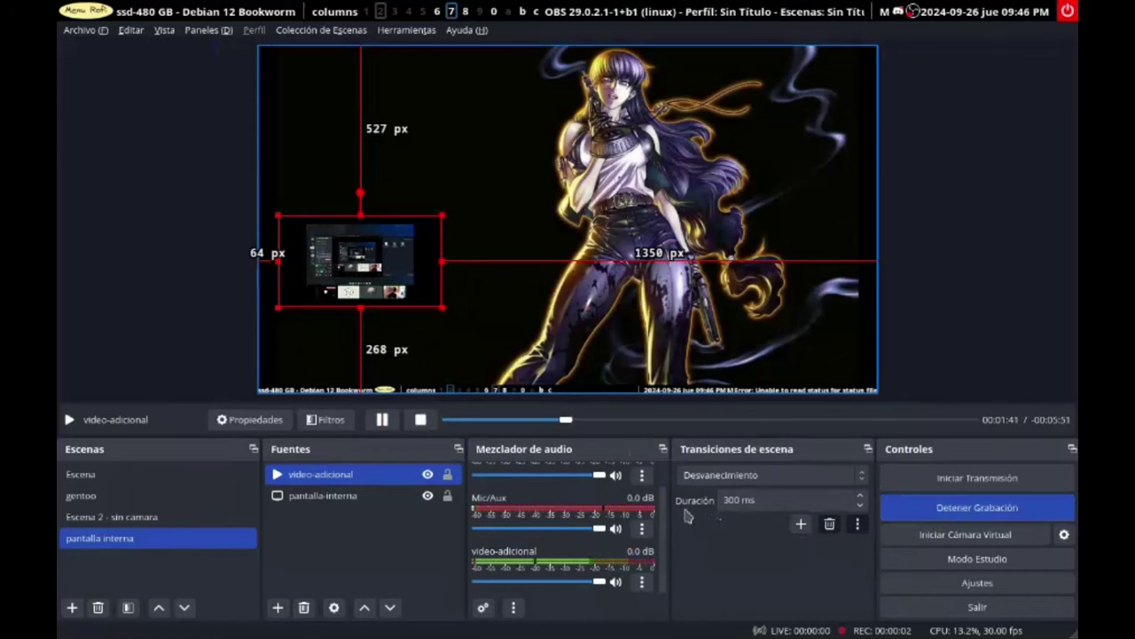
scroll(664, 483, "up", 2)
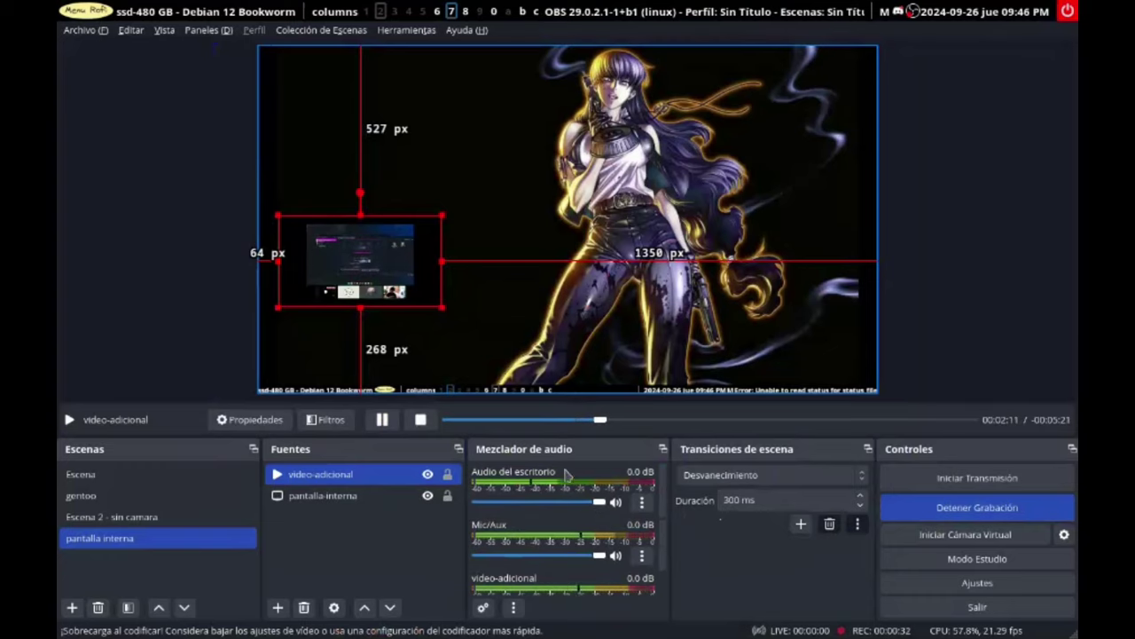
left_click(916, 516)
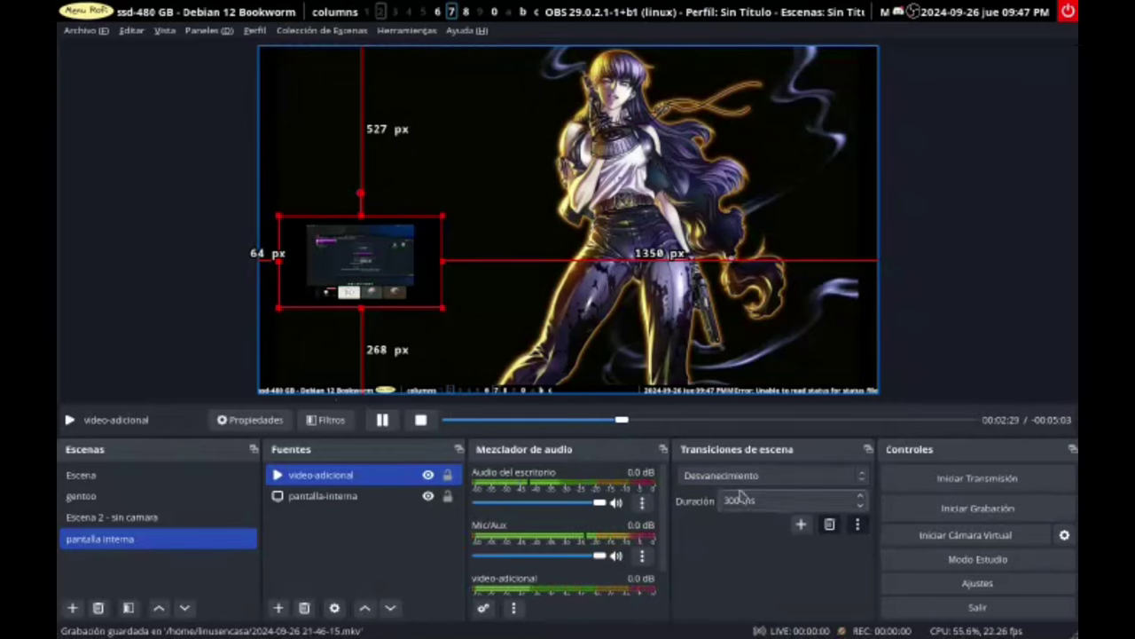
Step: Switch to workspace 2 and launch the Thunar file manager on the home folder that holds the recordings
left_click(381, 11)
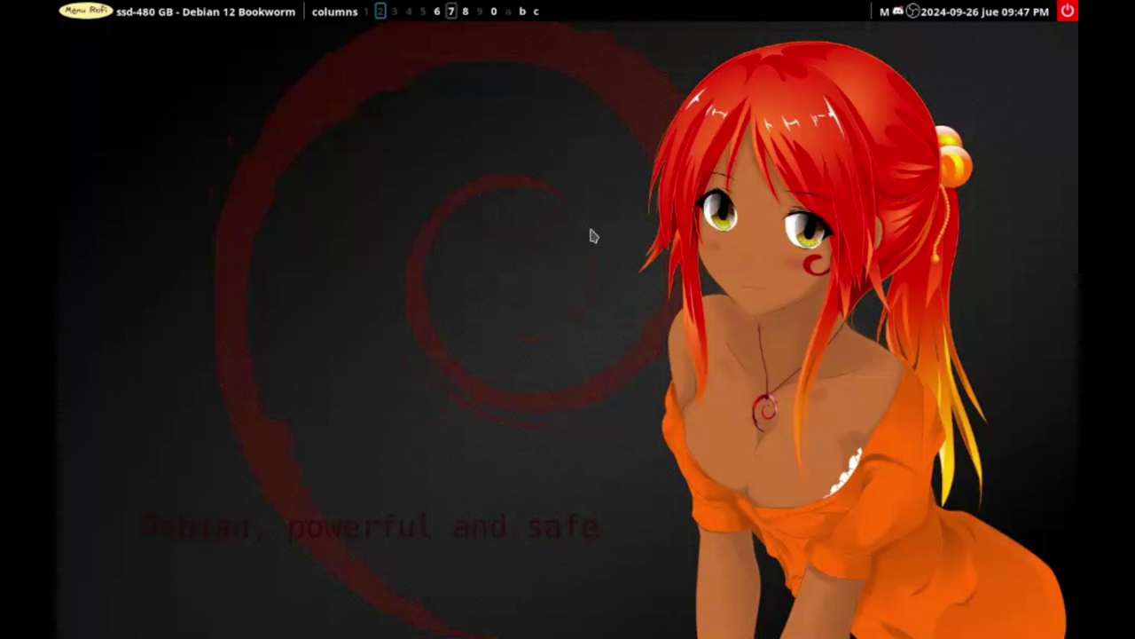
key("super+d")
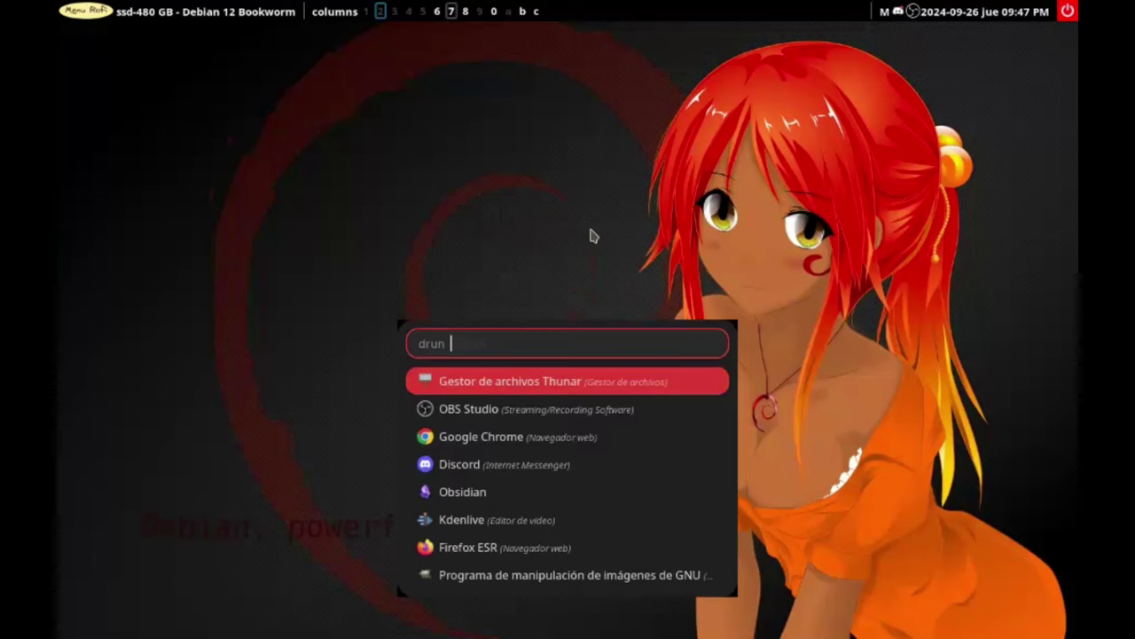
key("Return")
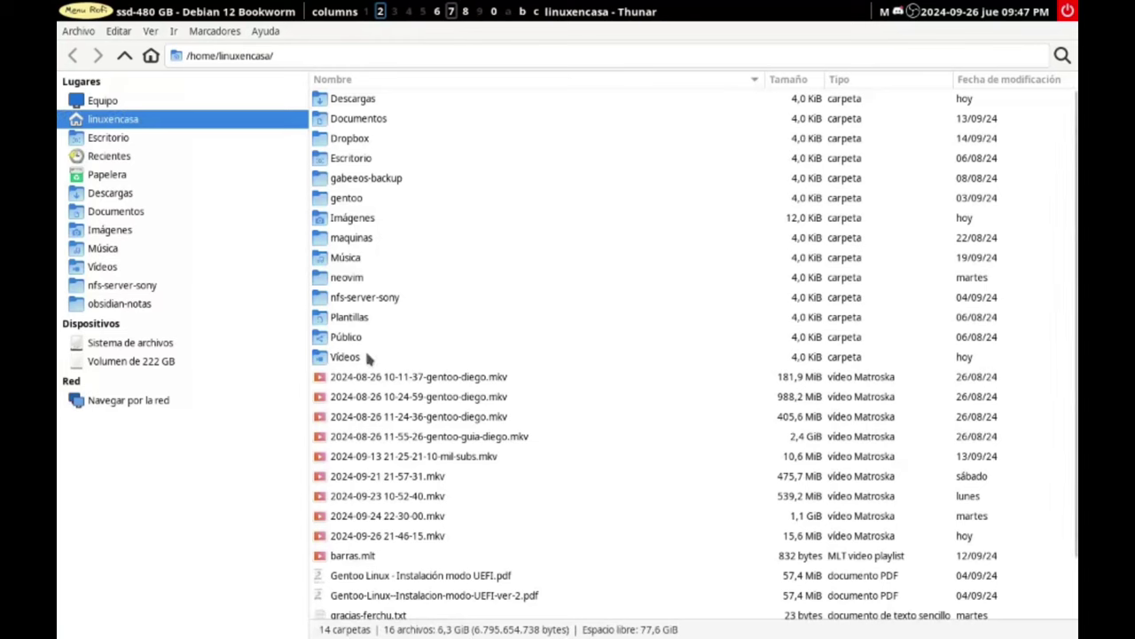
left_click(379, 538)
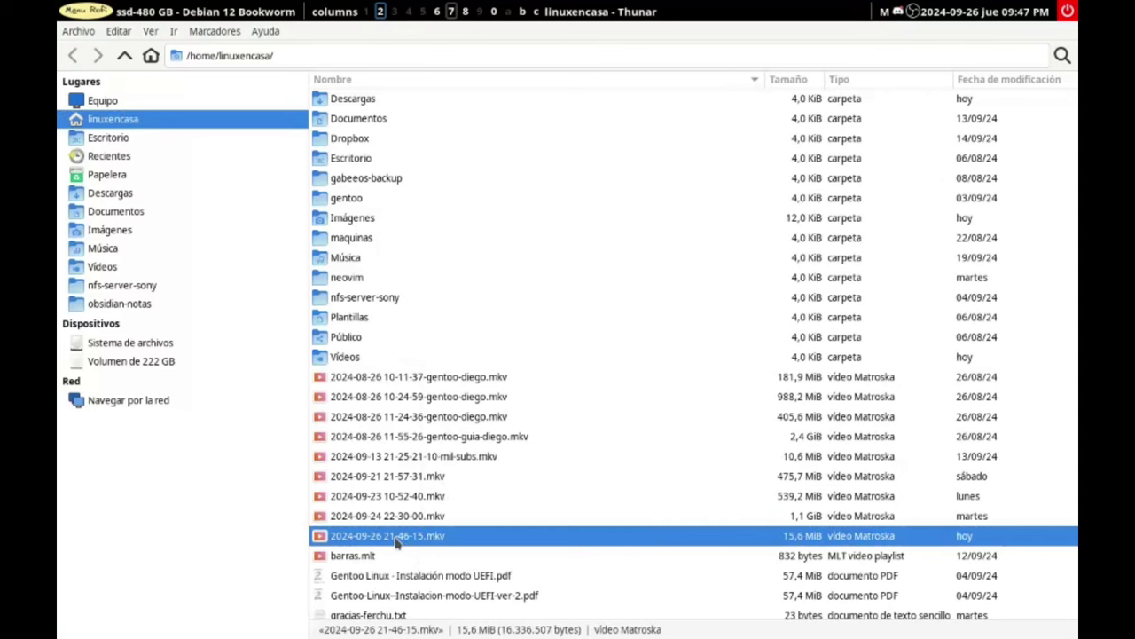
right_click(396, 544)
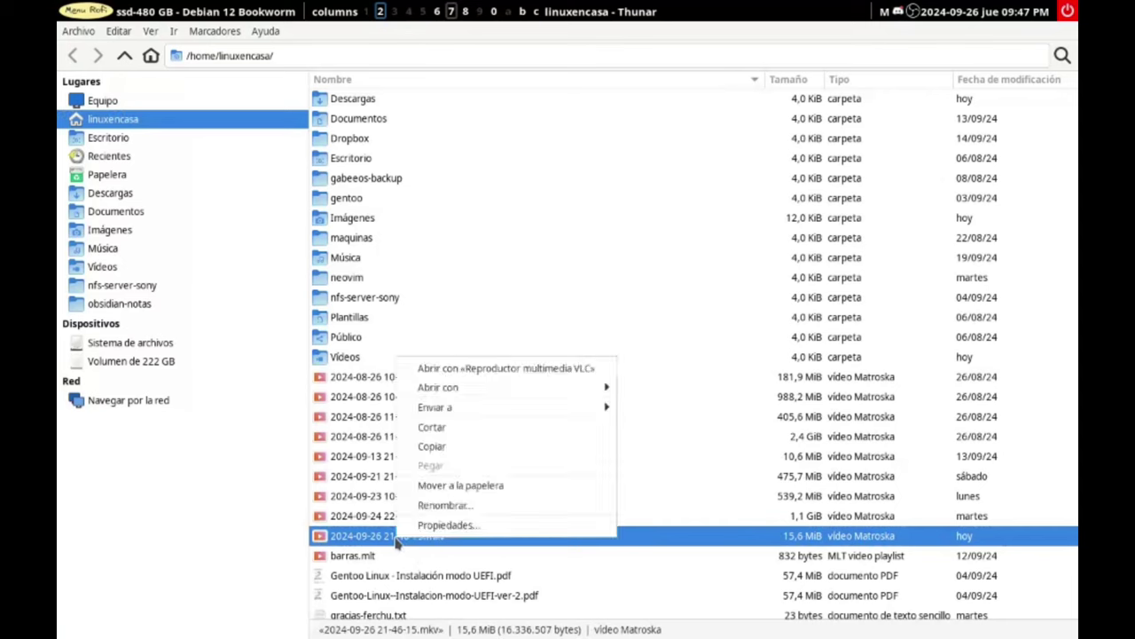
left_click(470, 374)
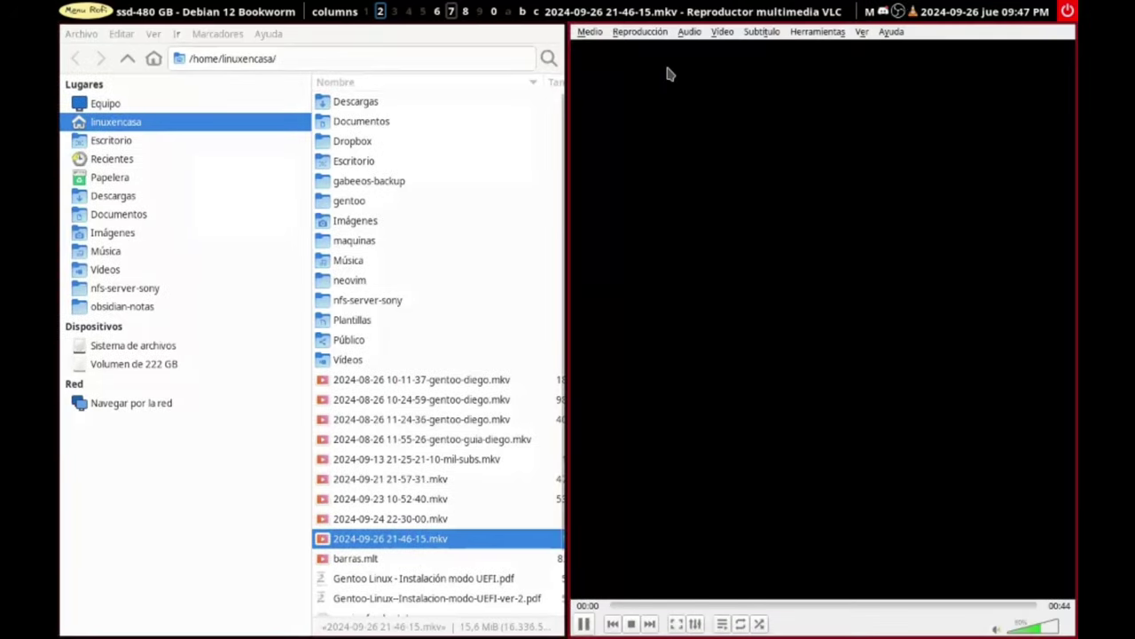
Step: Check the audio tracks available in the playing recording and switch playback to Track2
left_click(690, 31)
mouse_move(701, 47)
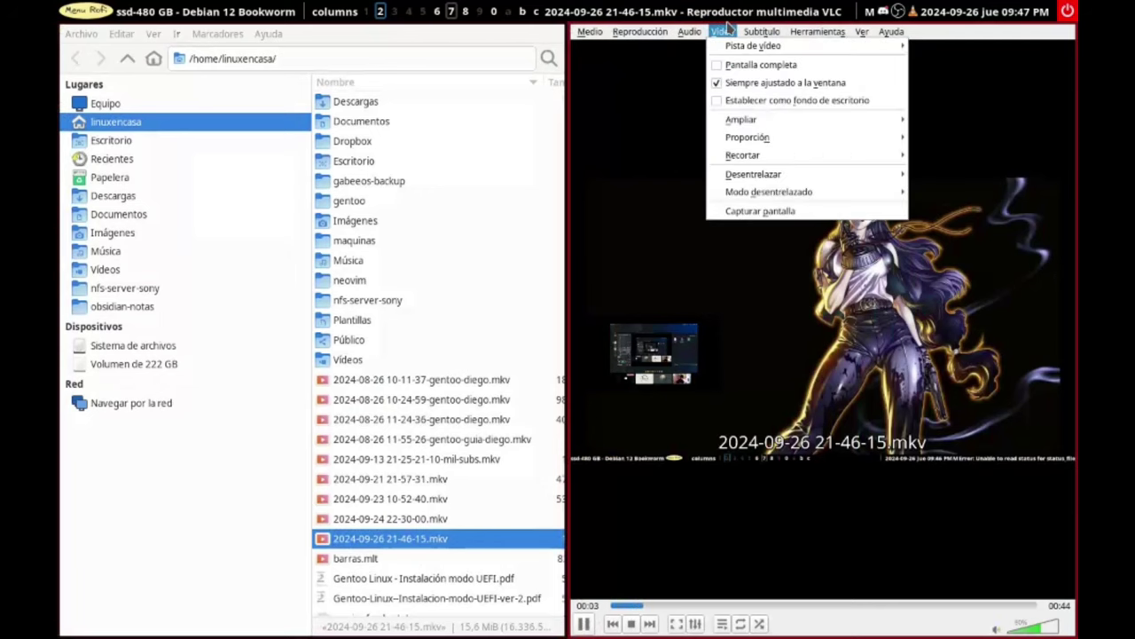
left_click(697, 32)
left_click(698, 32)
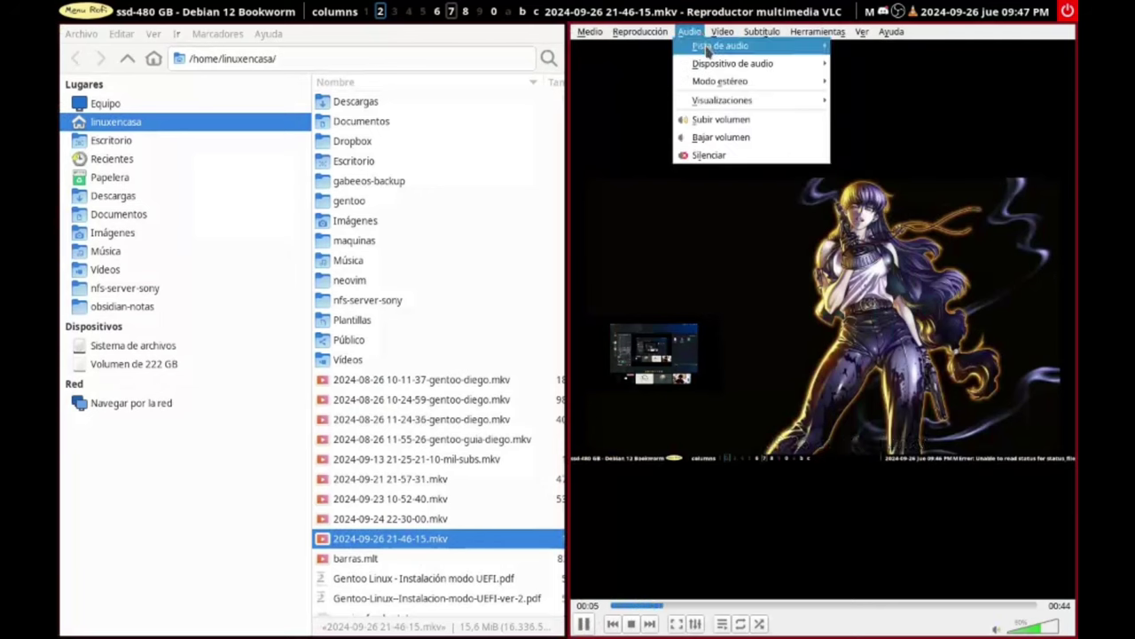
mouse_move(714, 45)
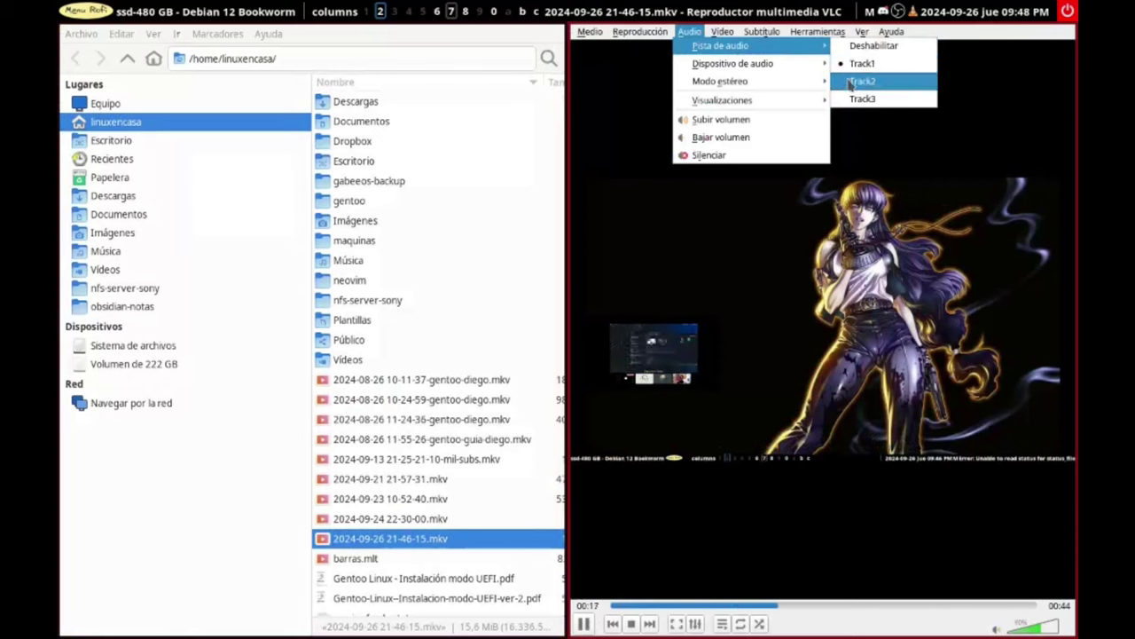
left_click(862, 79)
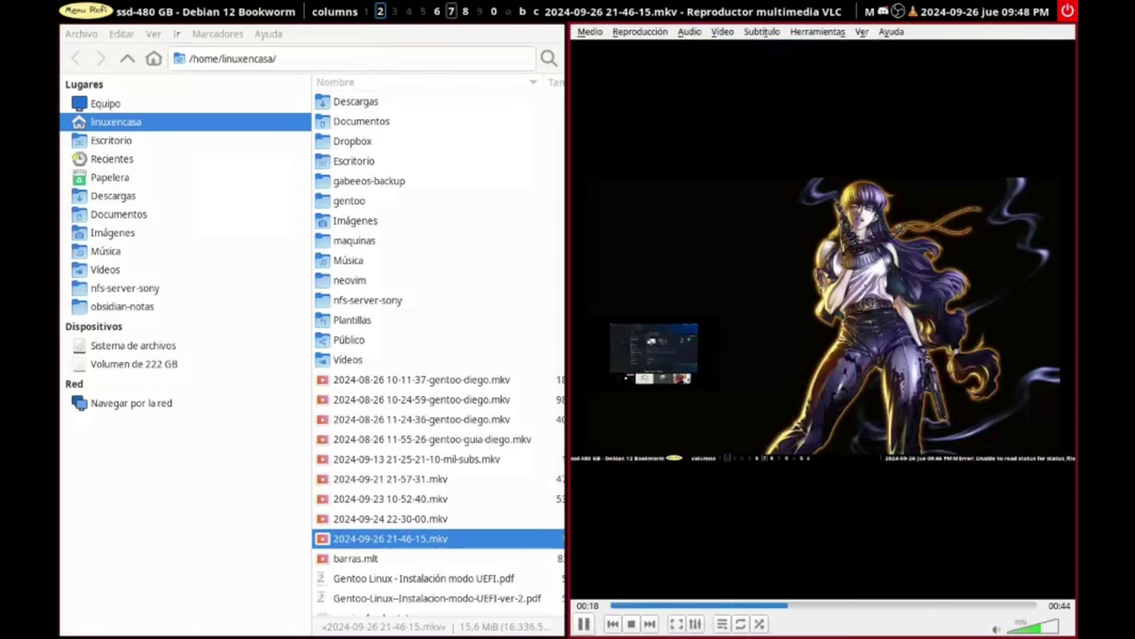
Step: Pause the recording's playback and quit VLC
left_click(690, 33)
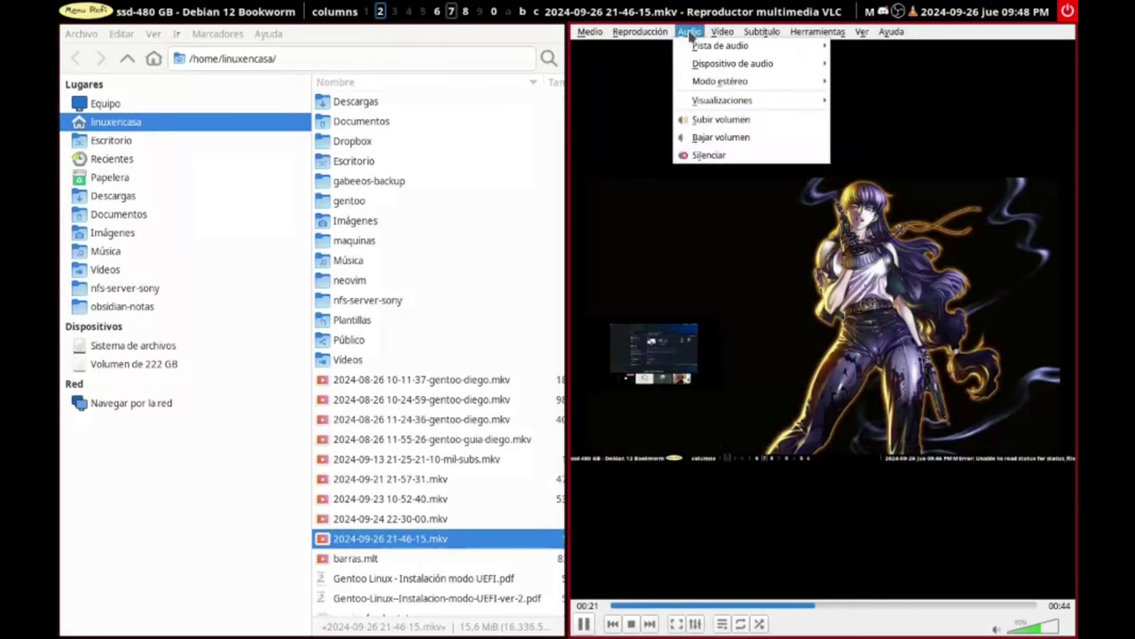
left_click(586, 623)
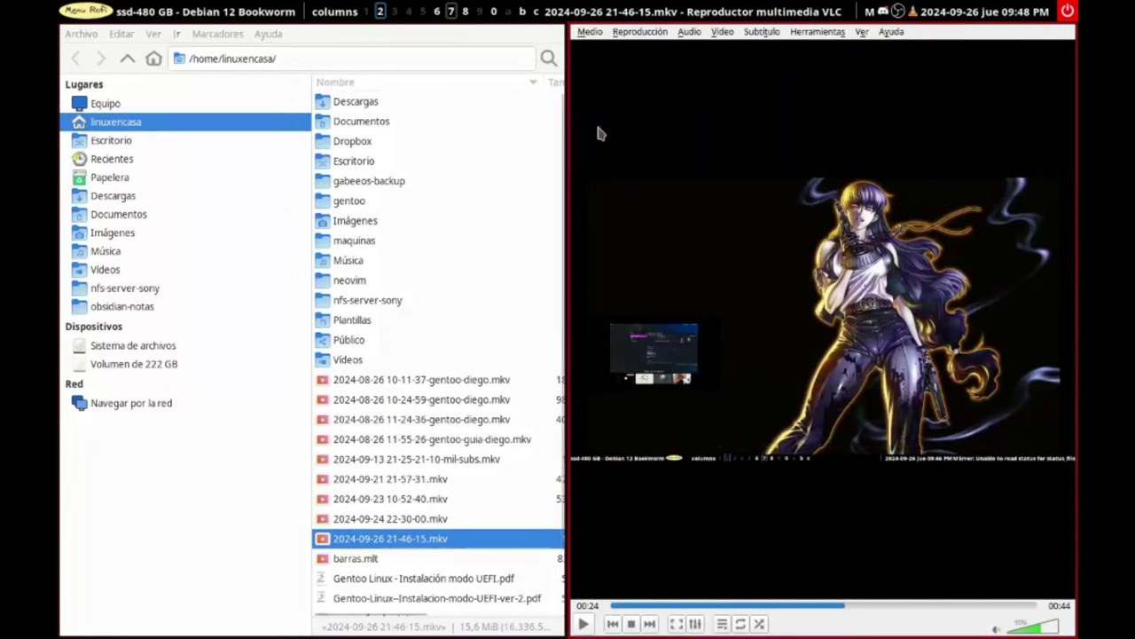
left_click(598, 39)
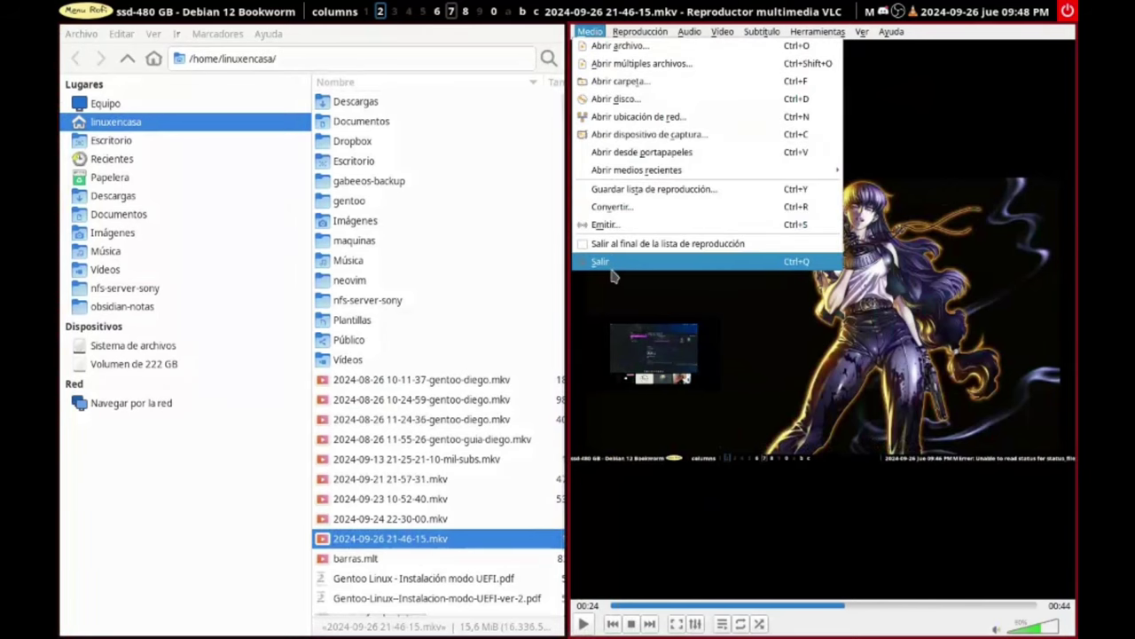
left_click(611, 262)
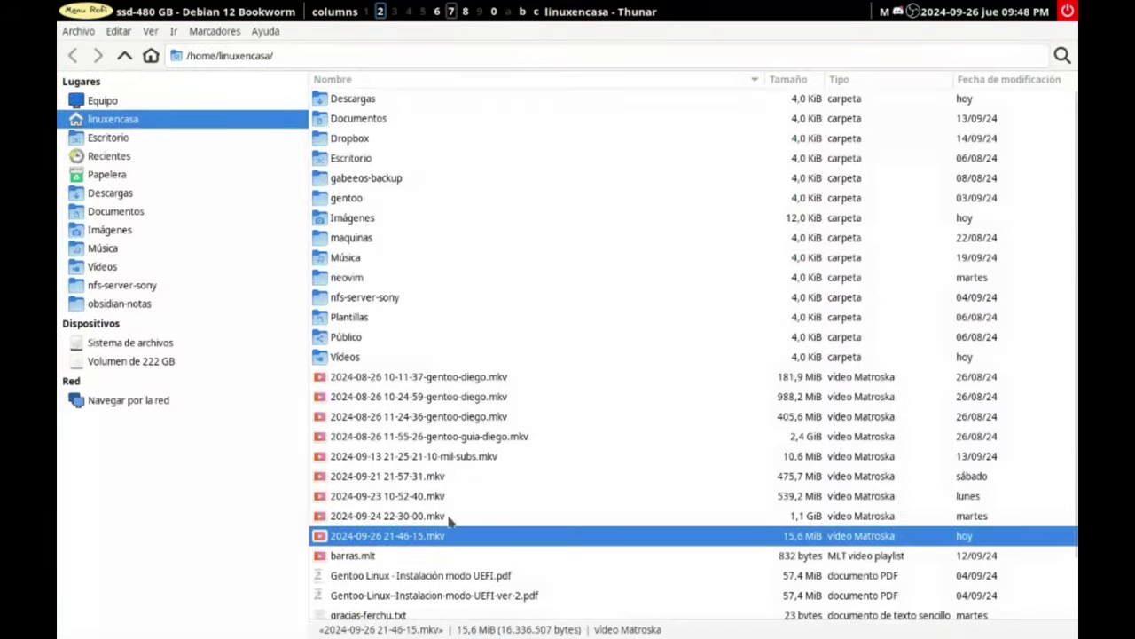
Step: Switch to workspace 4 and launch the Kdenlive video editor
left_click(409, 12)
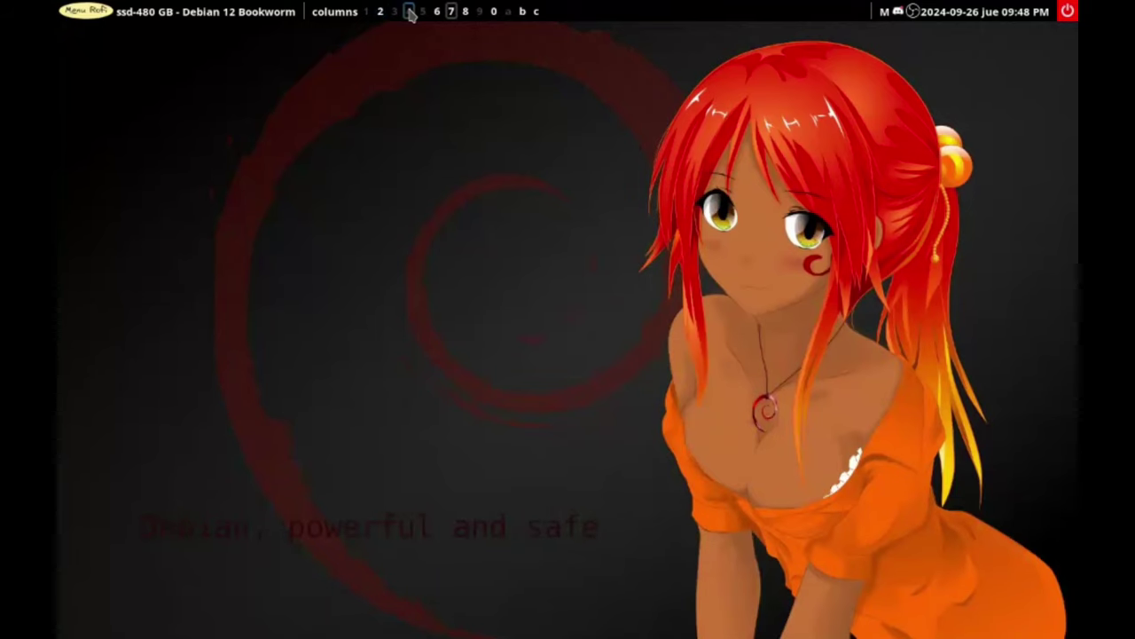
key("super+d")
key("Down")
key("Down")
key("Down")
key("Down")
key("Down")
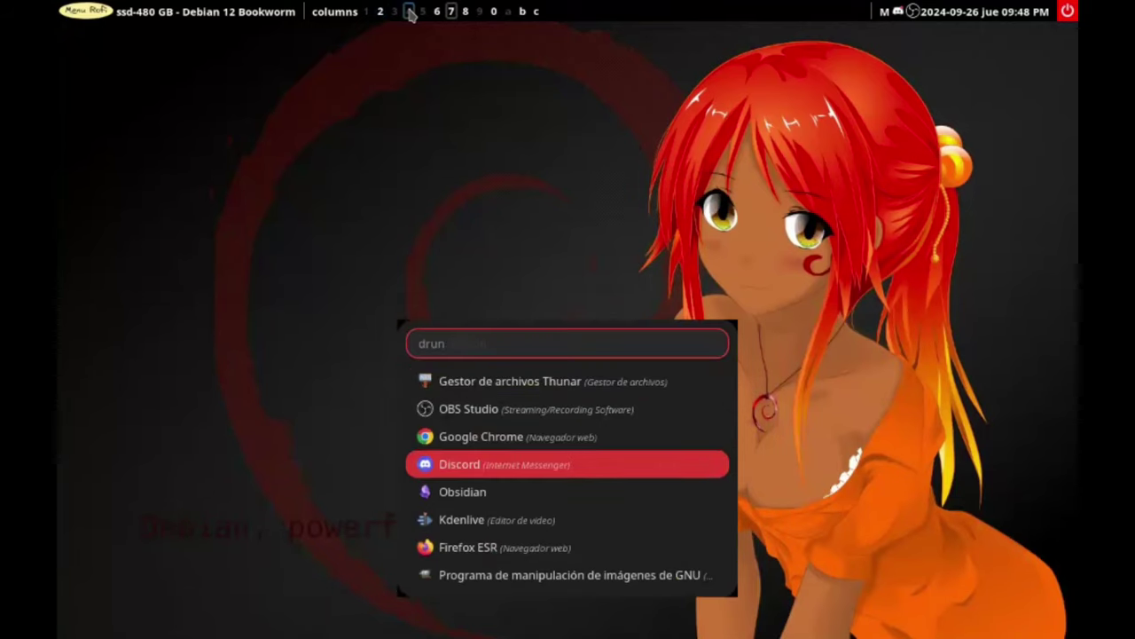
key("Return")
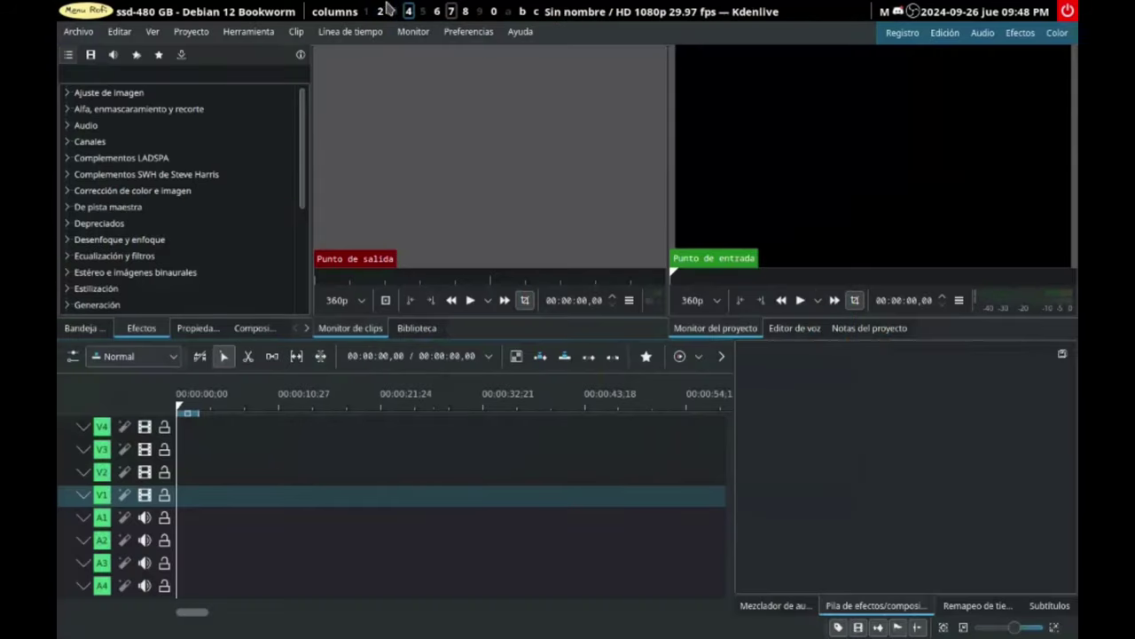
left_click(78, 33)
left_click(306, 501)
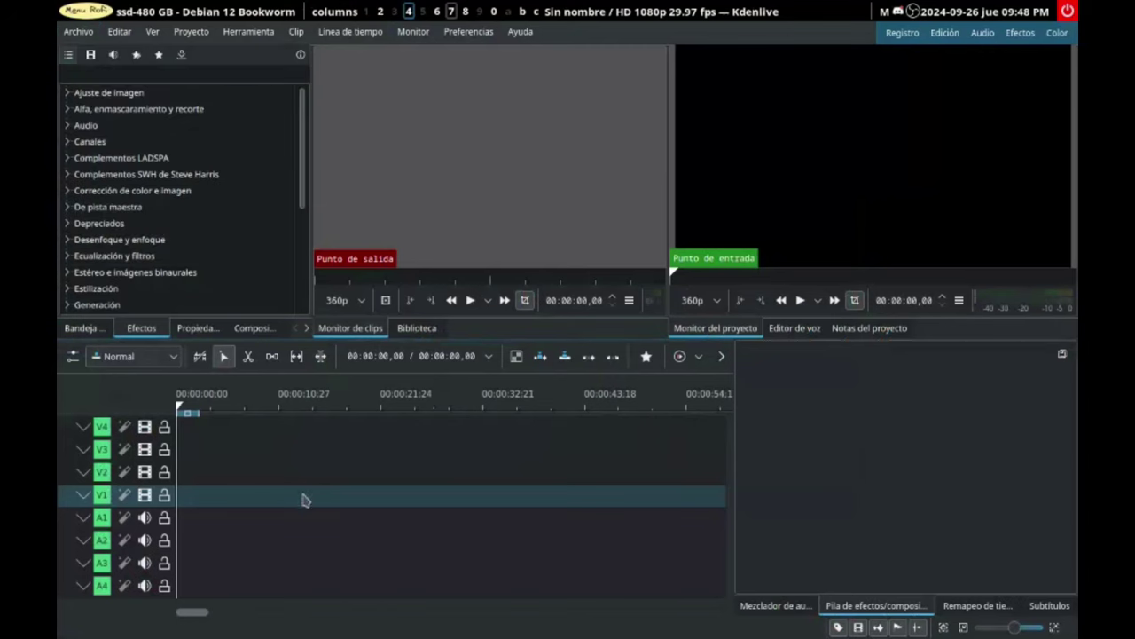
left_click(86, 176)
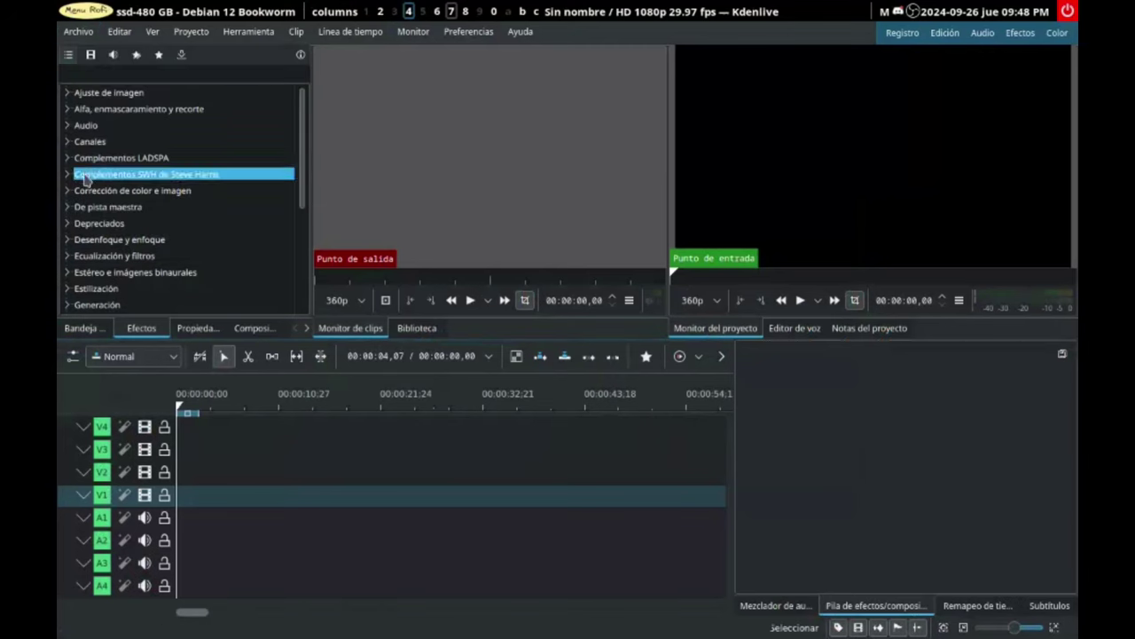
left_click(78, 327)
left_click(72, 58)
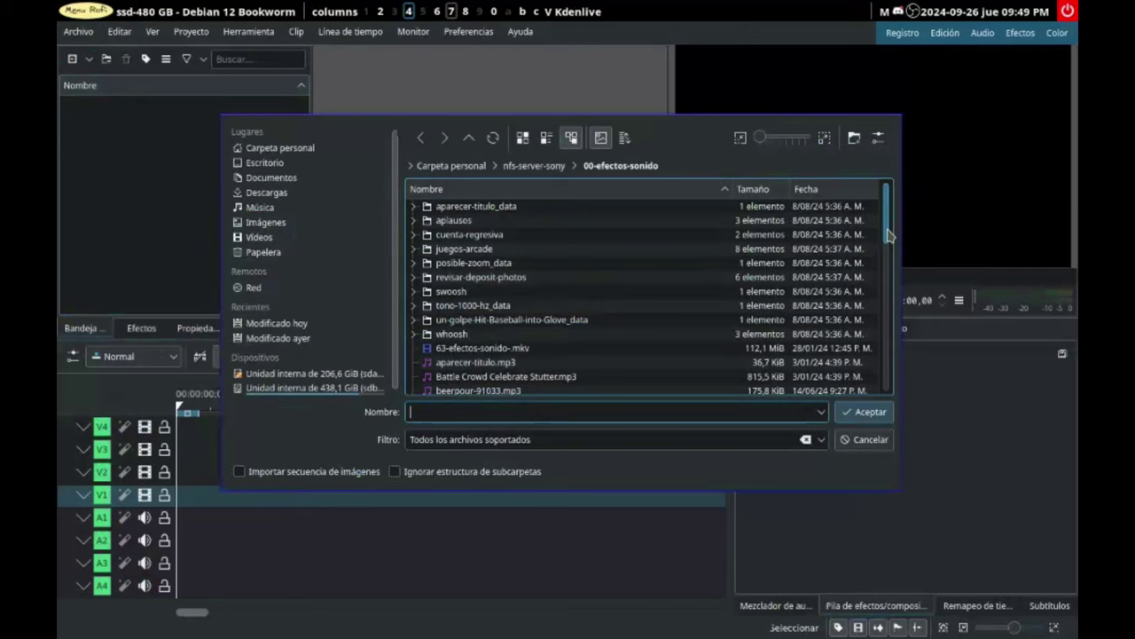
left_click(431, 167)
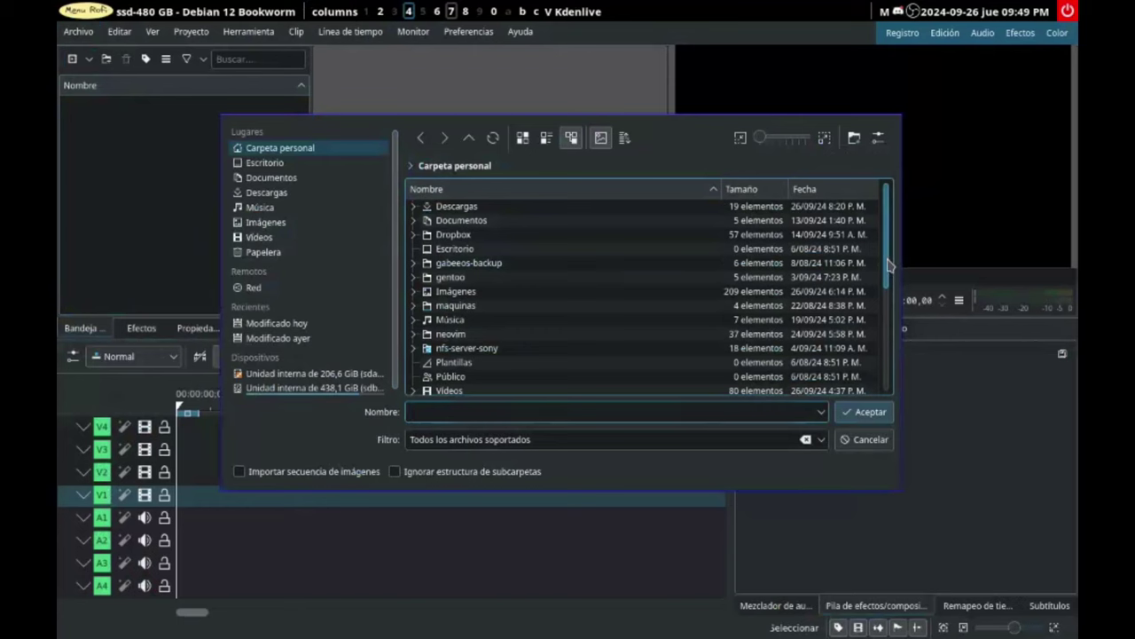
left_click_drag(889, 265, 919, 376)
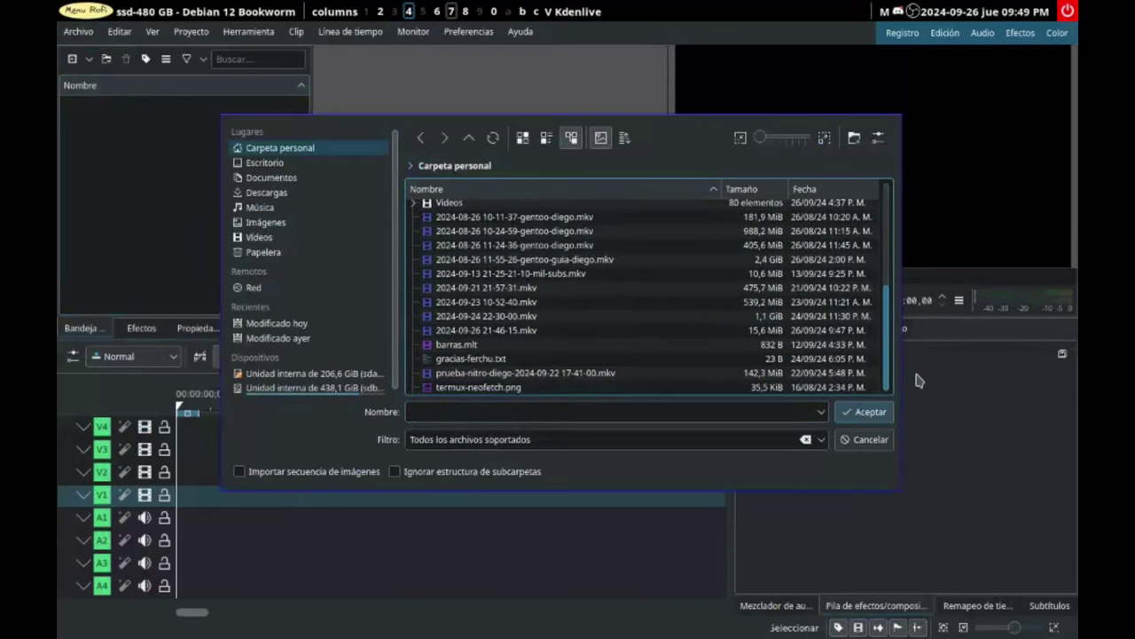
left_click(514, 332)
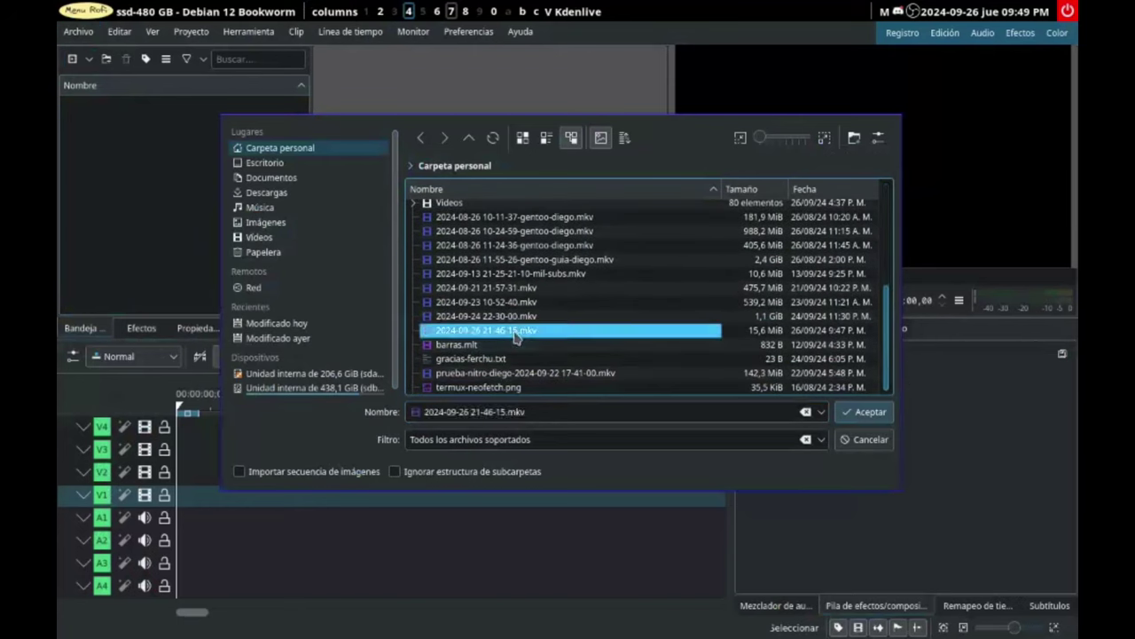
left_click(862, 414)
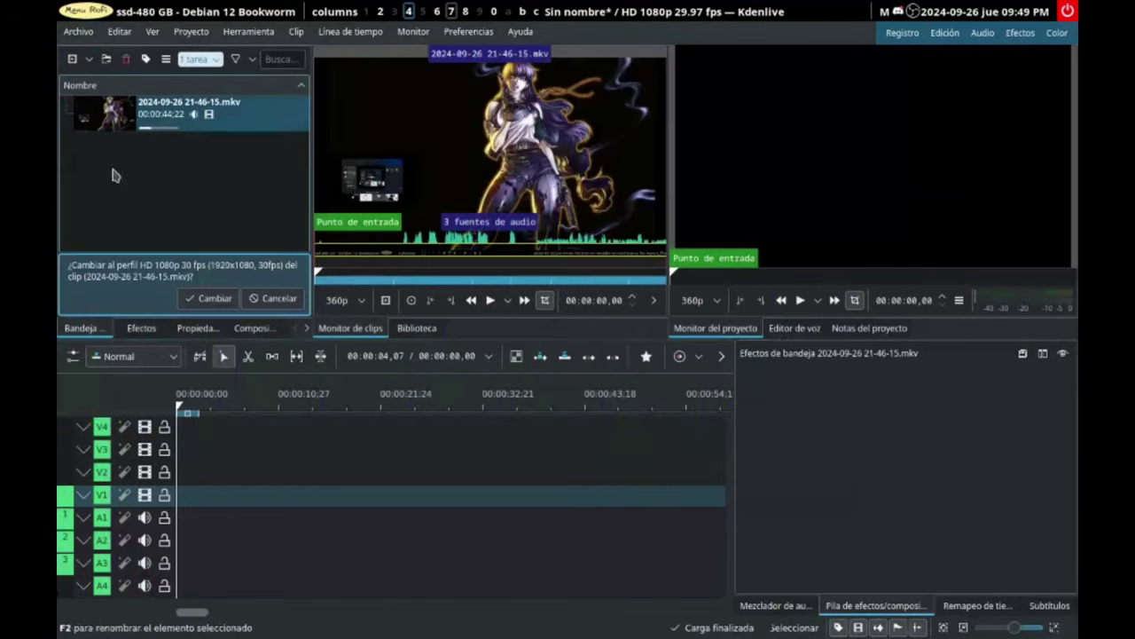
left_click(210, 298)
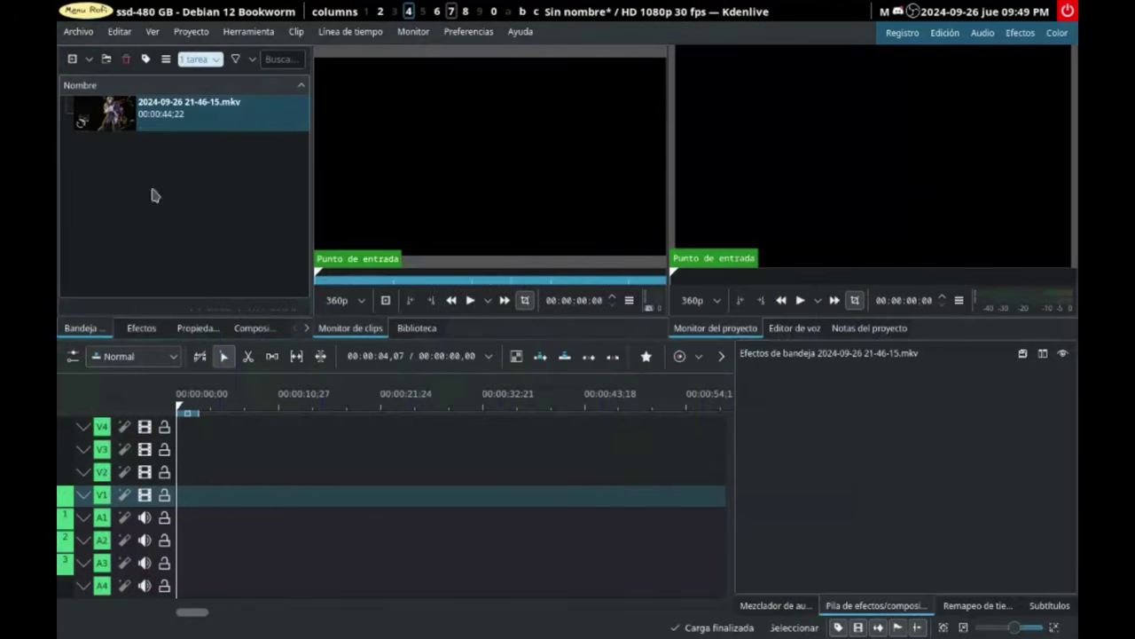
Step: Place the imported recording at the start of video track V1 with its three audio streams on A1 to A3, and select it
left_click(99, 122)
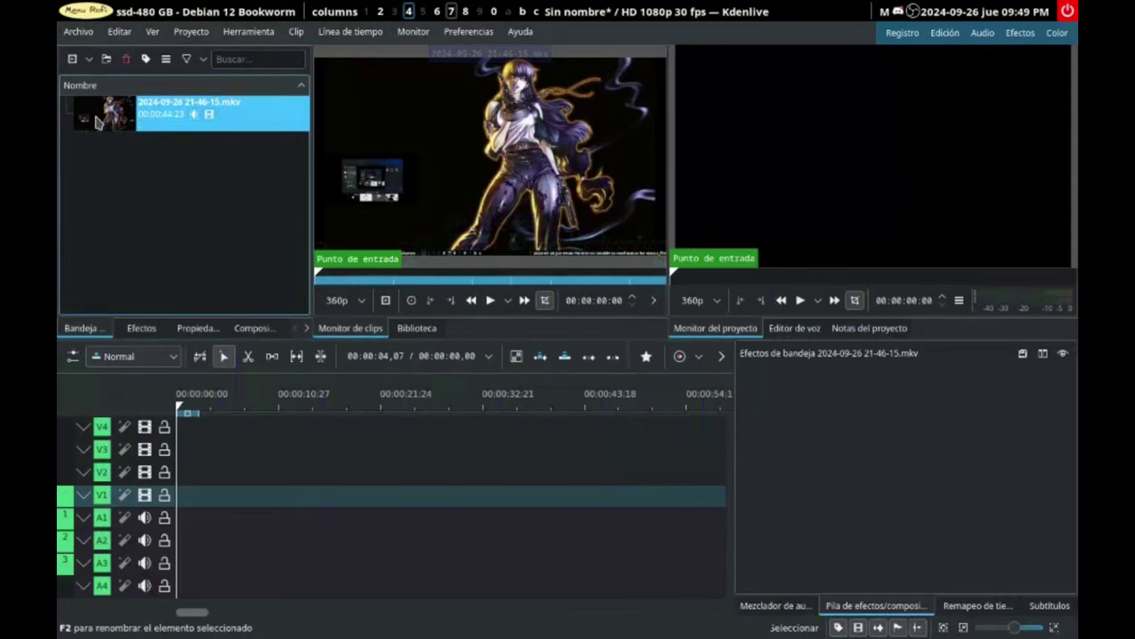
left_click_drag(99, 122, 255, 506)
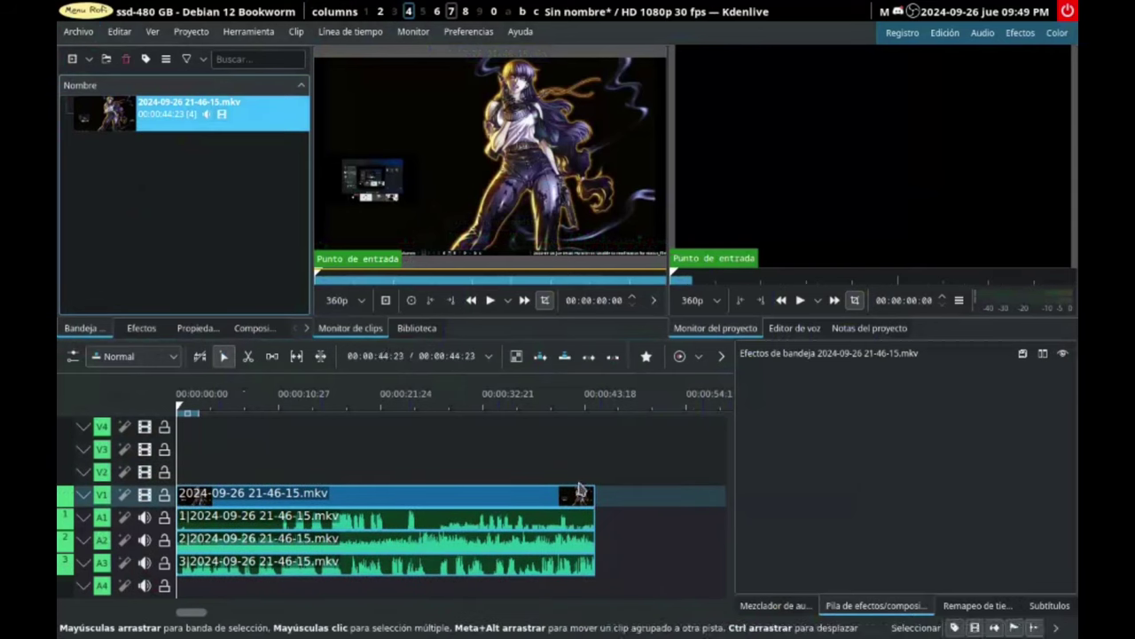
left_click(302, 493)
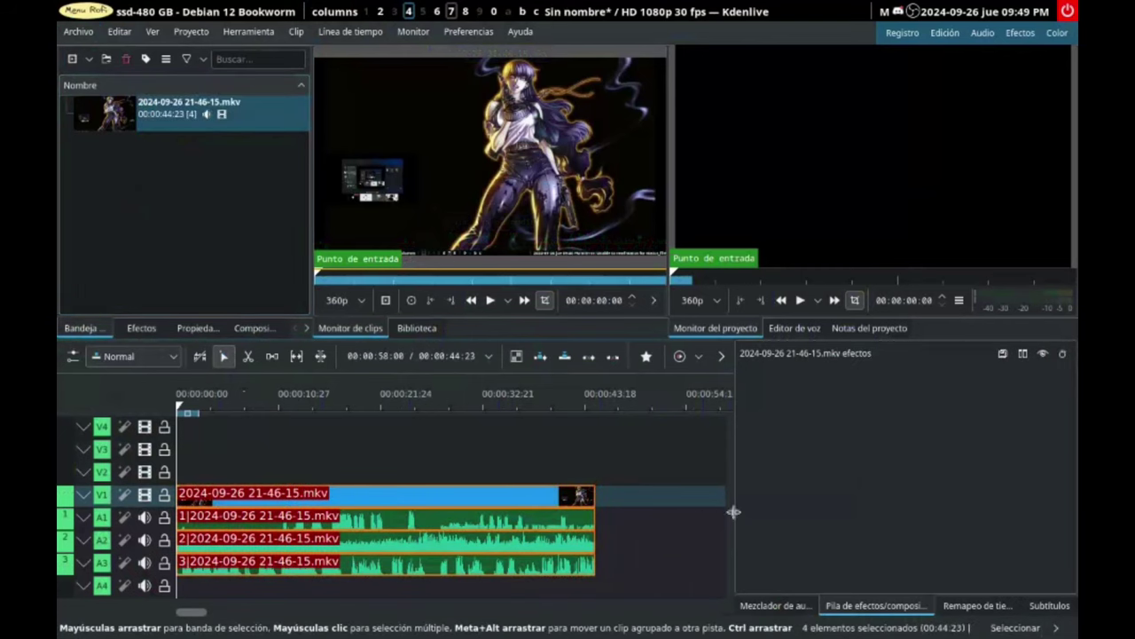
Step: Scrub the timeline to about 12 seconds and compare the separate audio waveforms on tracks A1, A2 and A3
left_click(1054, 627)
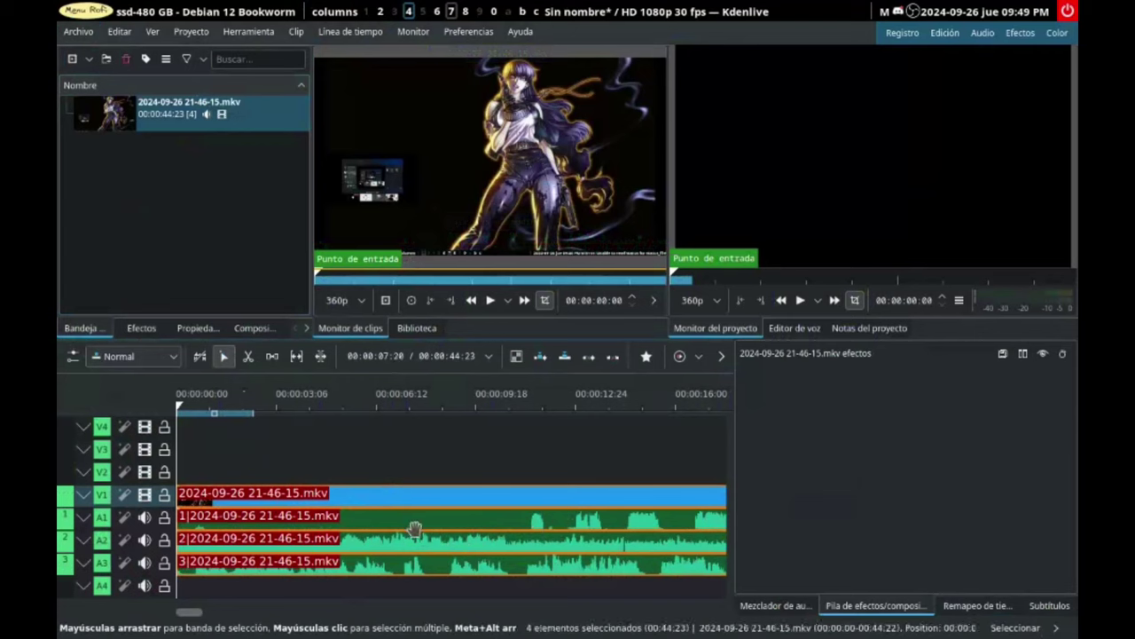
left_click(241, 406)
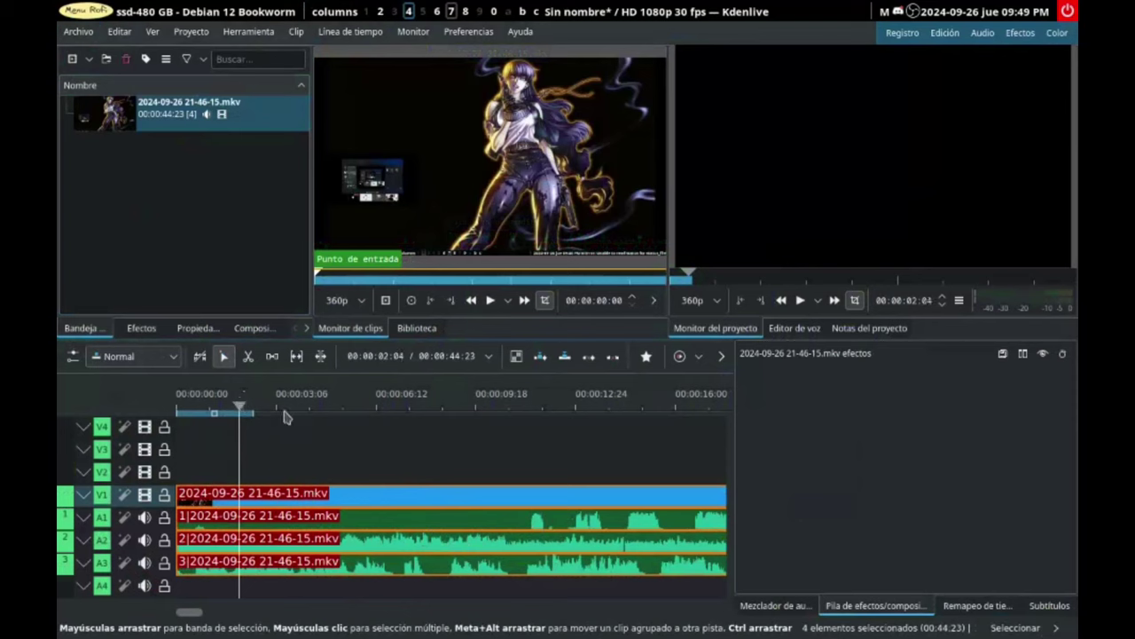
left_click_drag(285, 416, 450, 431)
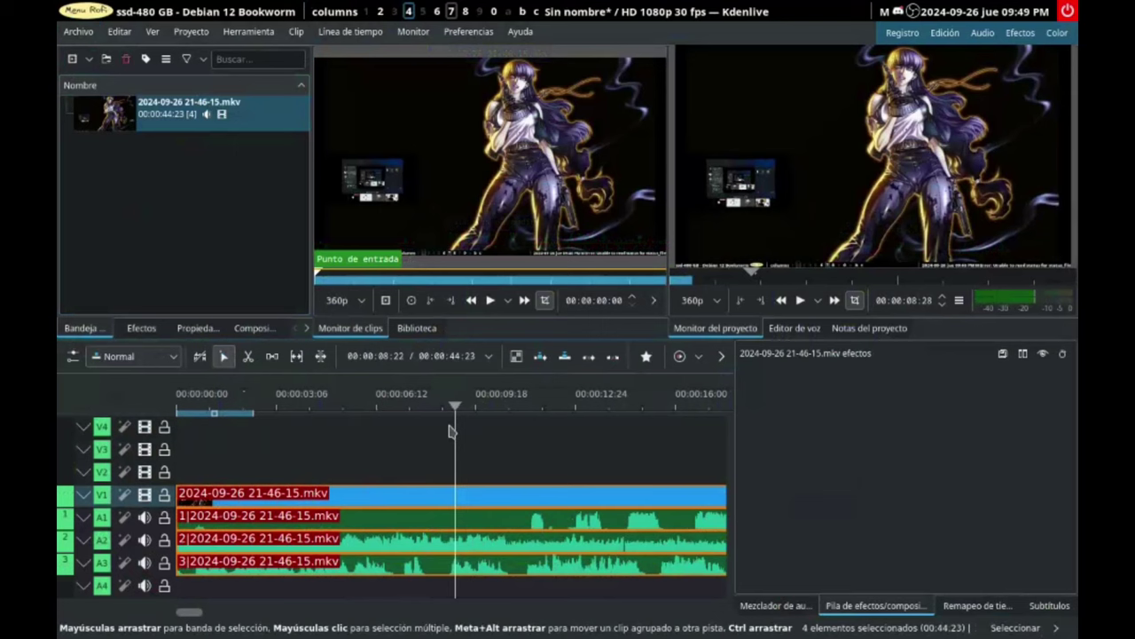
left_click(431, 407)
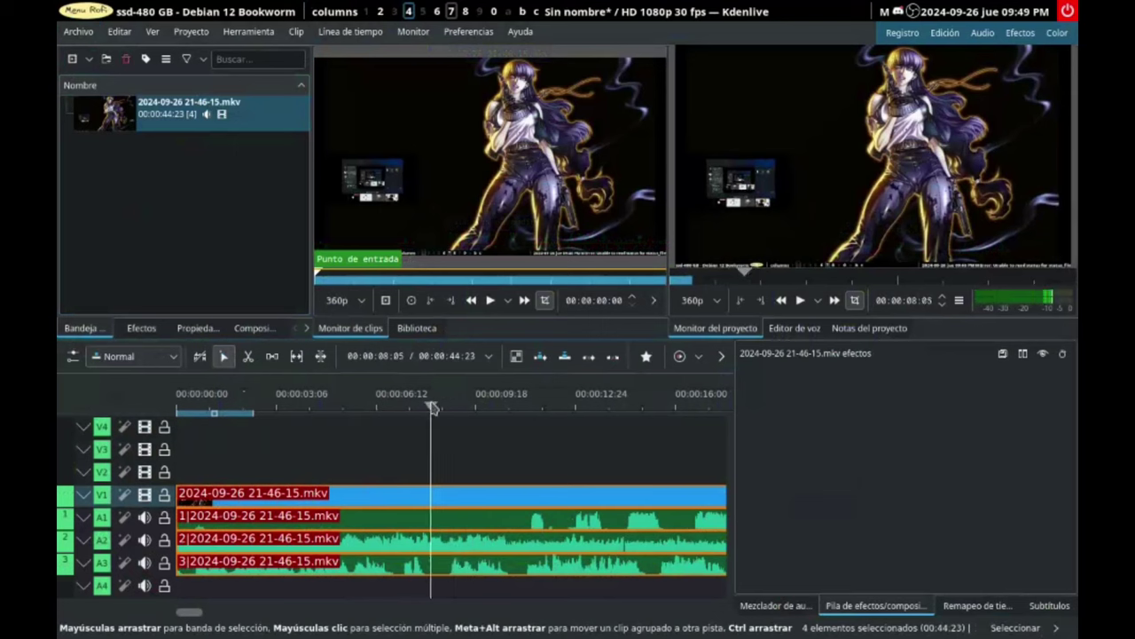
left_click_drag(432, 407, 521, 407)
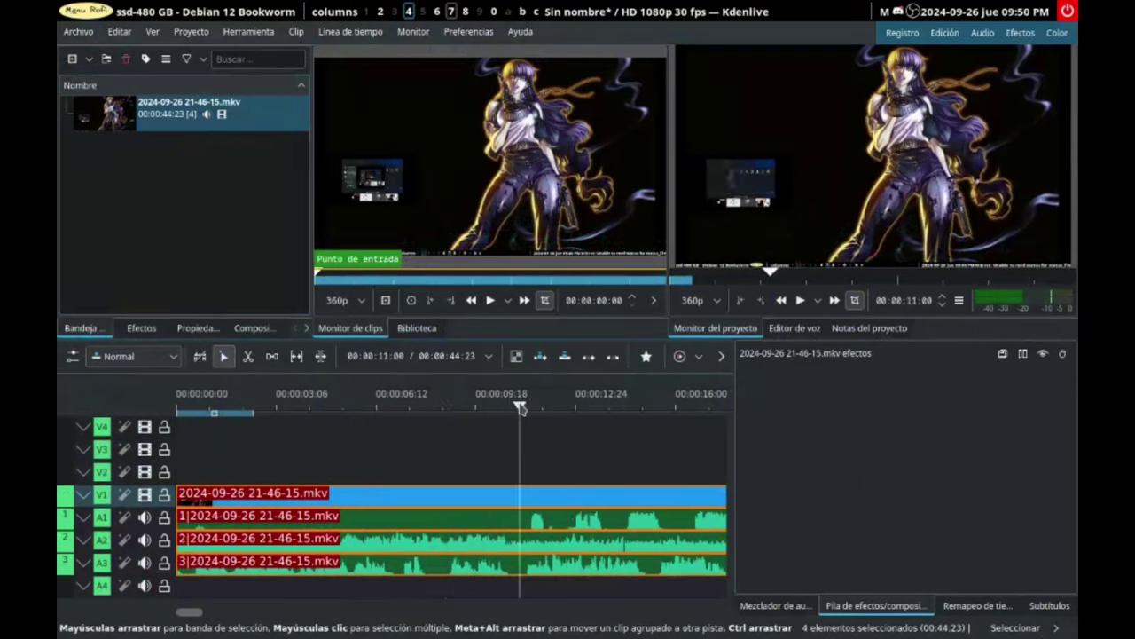
left_click_drag(521, 407, 528, 408)
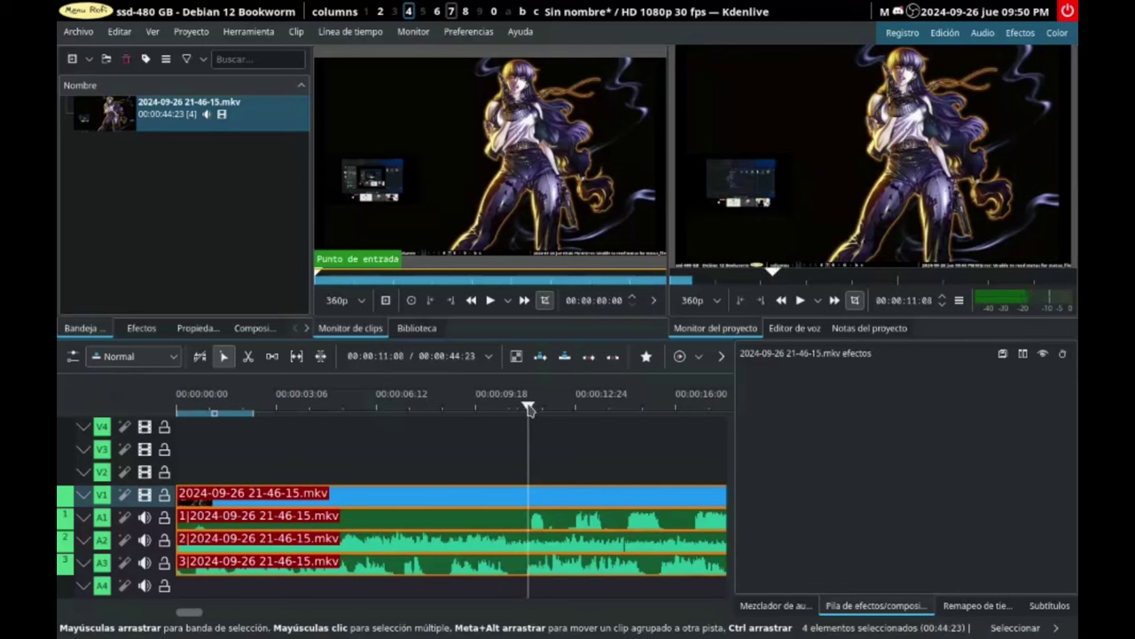
left_click_drag(528, 407, 571, 407)
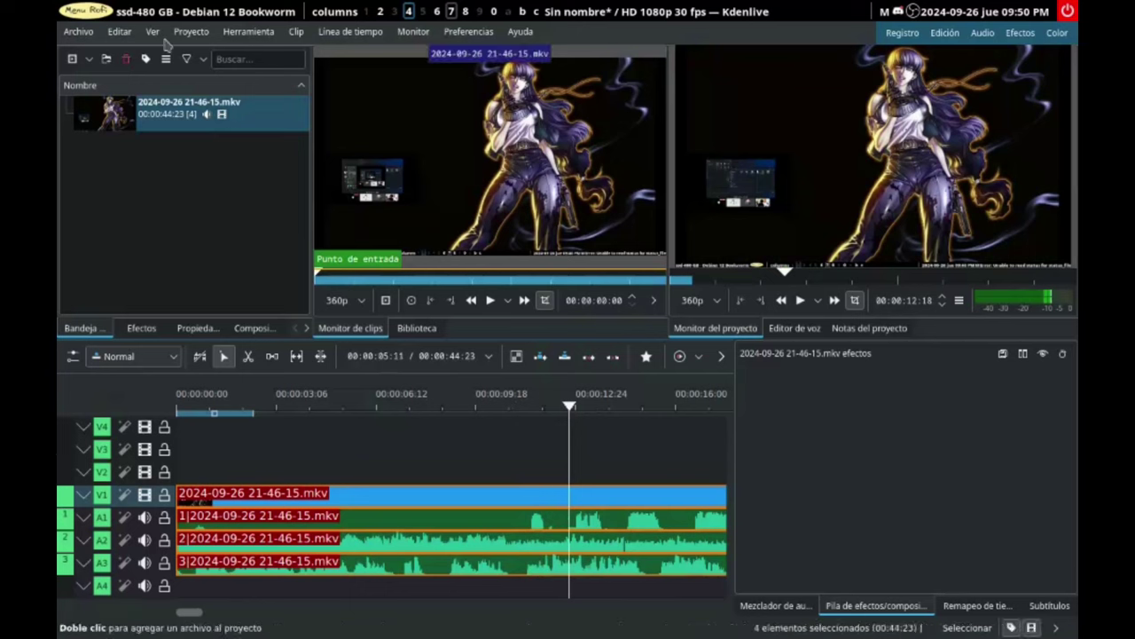
Step: Quit Kdenlive without saving the changes to the project
left_click(78, 32)
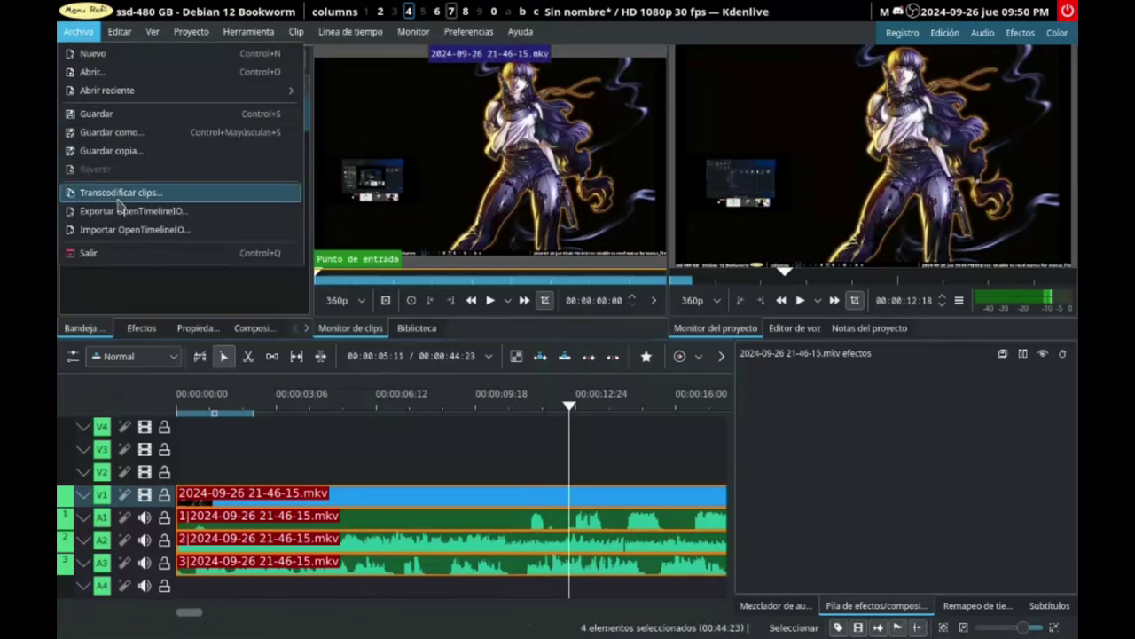
left_click(116, 253)
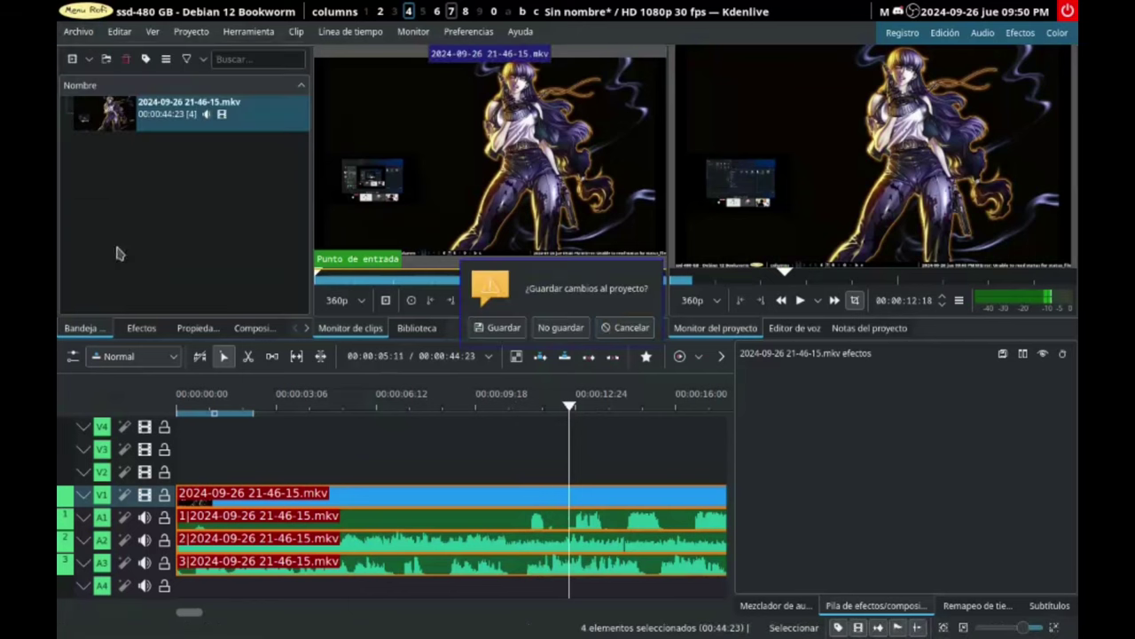
left_click(559, 332)
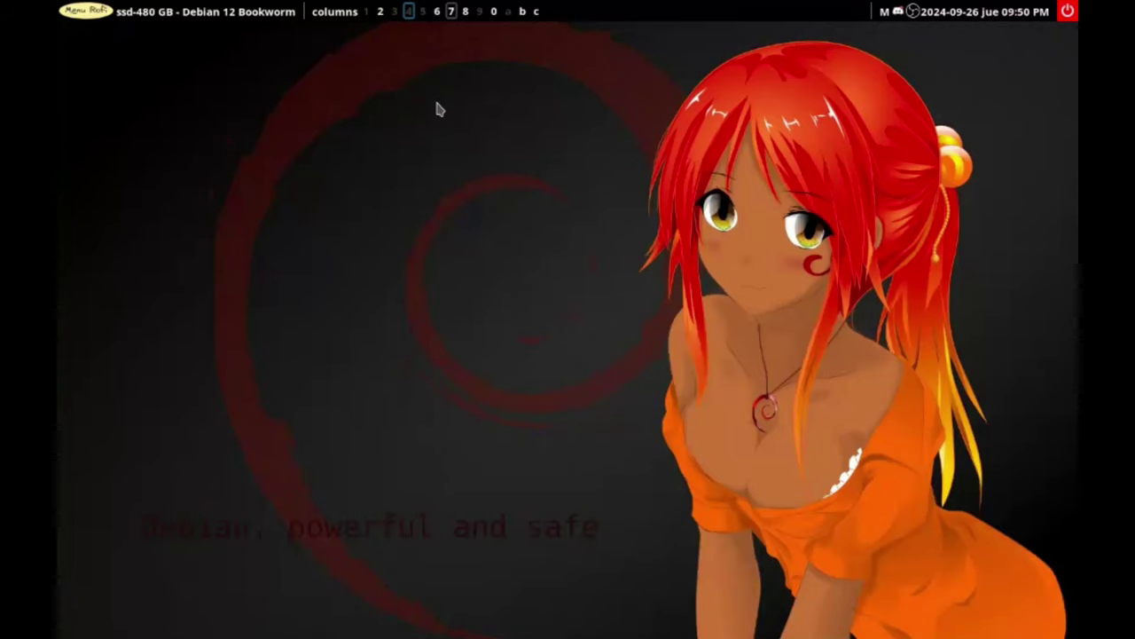
Step: Switch to the workspace holding OBS and show an empty desktop on the captured second screen
left_click(437, 13)
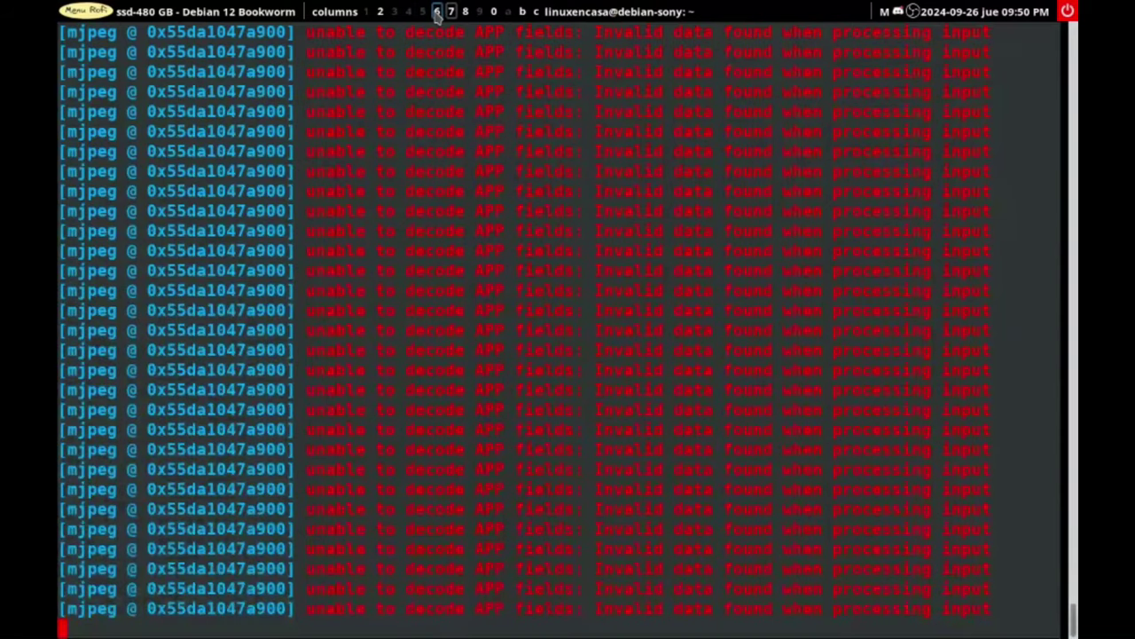
left_click(450, 13)
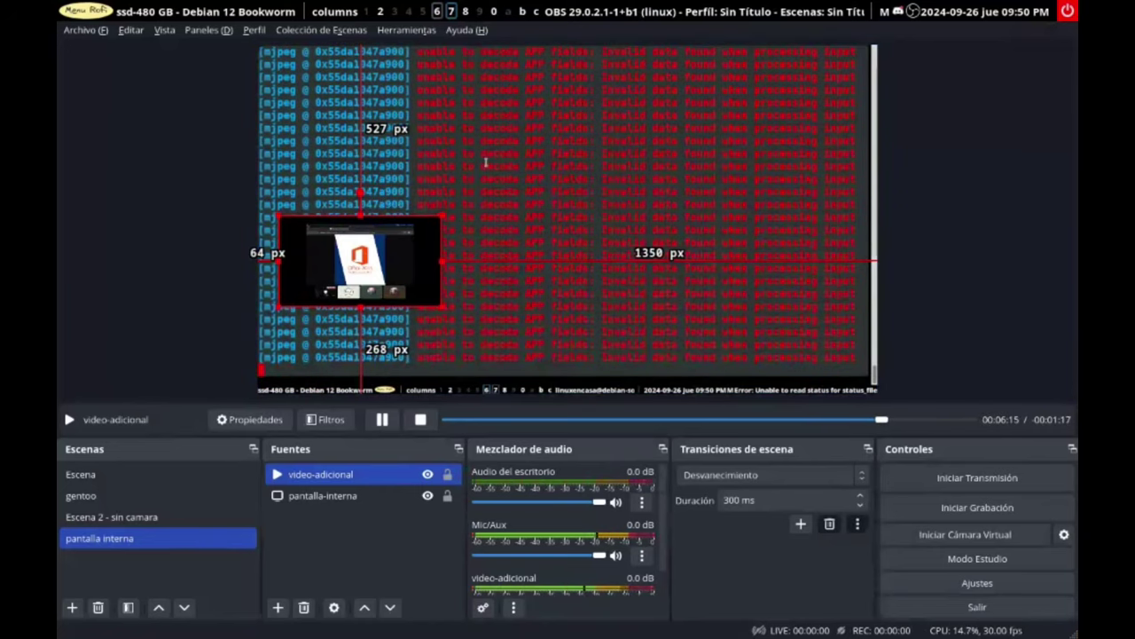
key("super+2")
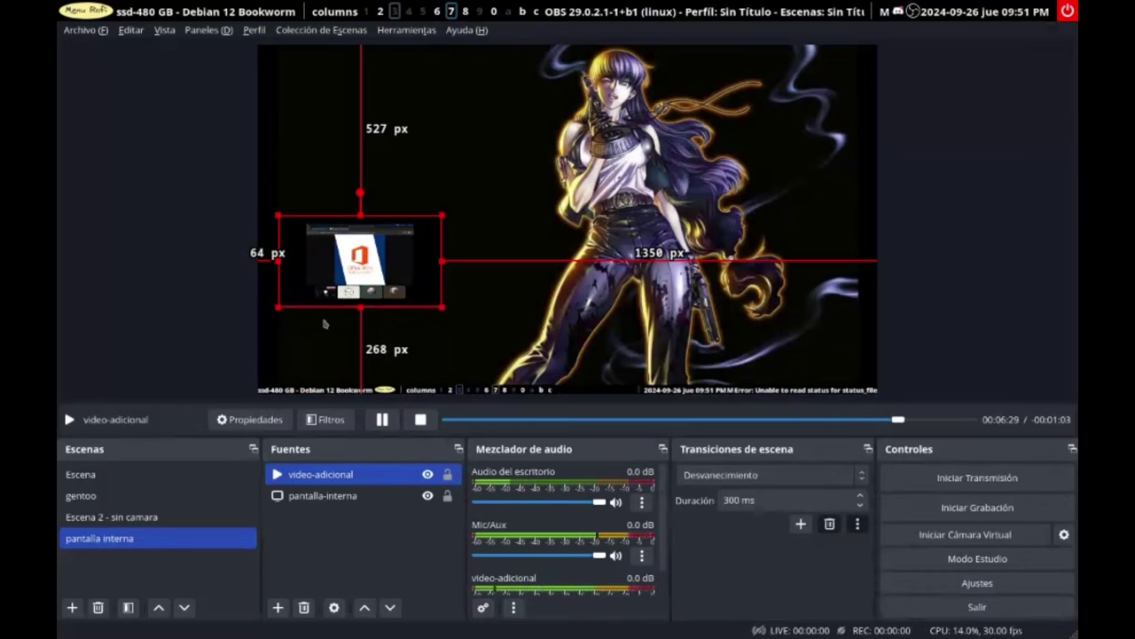
Step: Cycle repeatedly through the scenes Escena, gentoo, Escena 2 - sin camara and pantalla interna to demonstrate switching, finishing on Escena
left_click(106, 517)
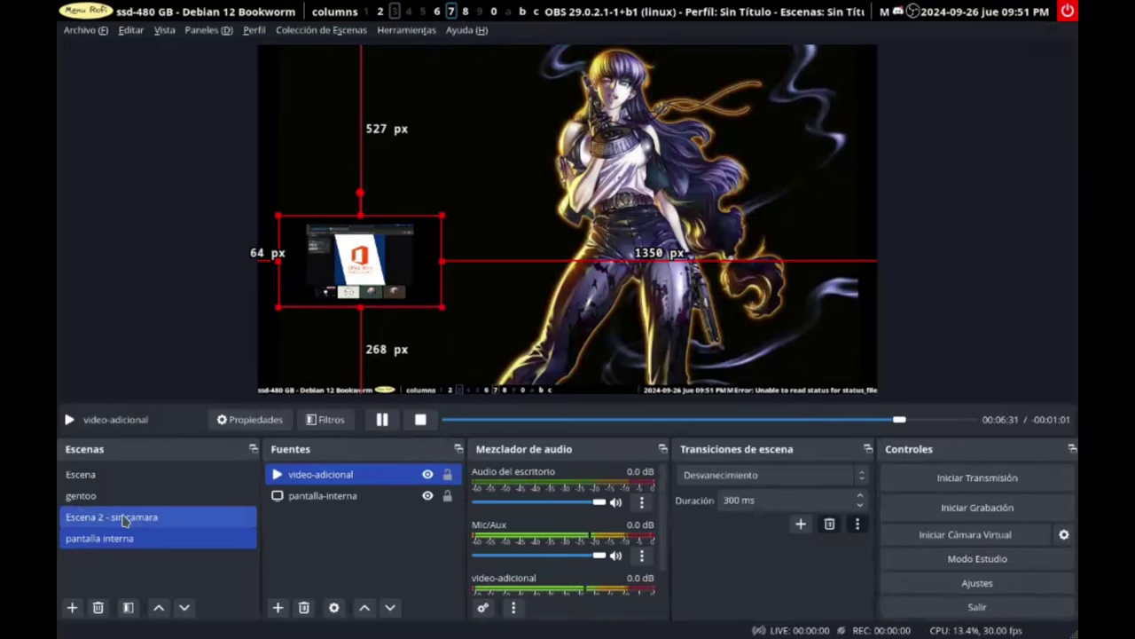
left_click(110, 497)
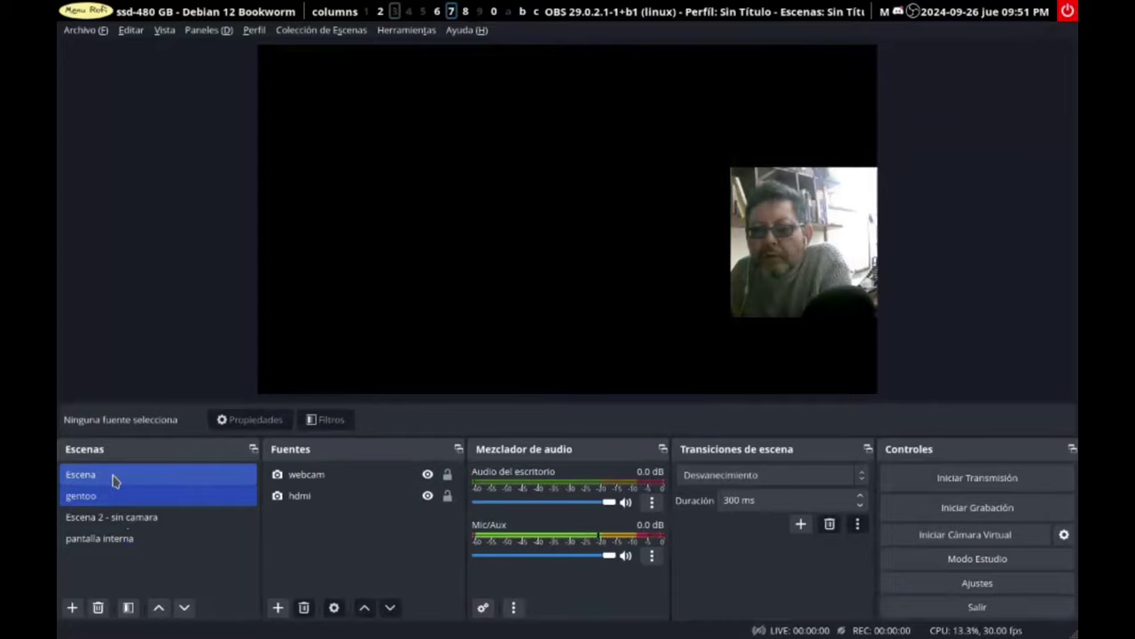
left_click(112, 474)
left_click(113, 494)
left_click(110, 476)
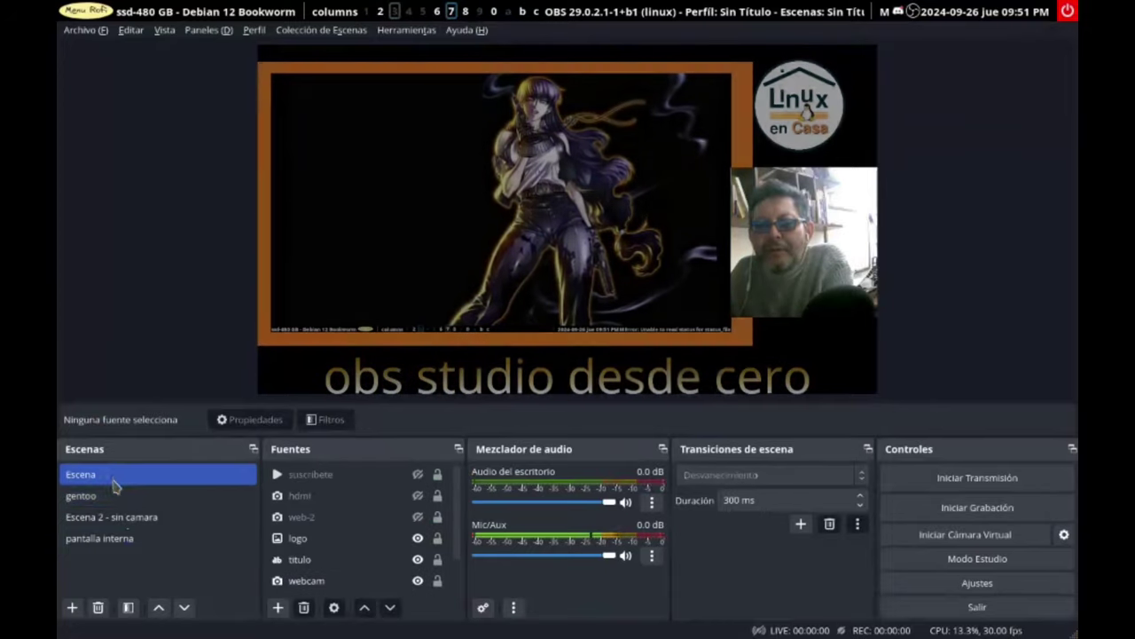
left_click(112, 494)
left_click(111, 475)
left_click(112, 496)
left_click(111, 517)
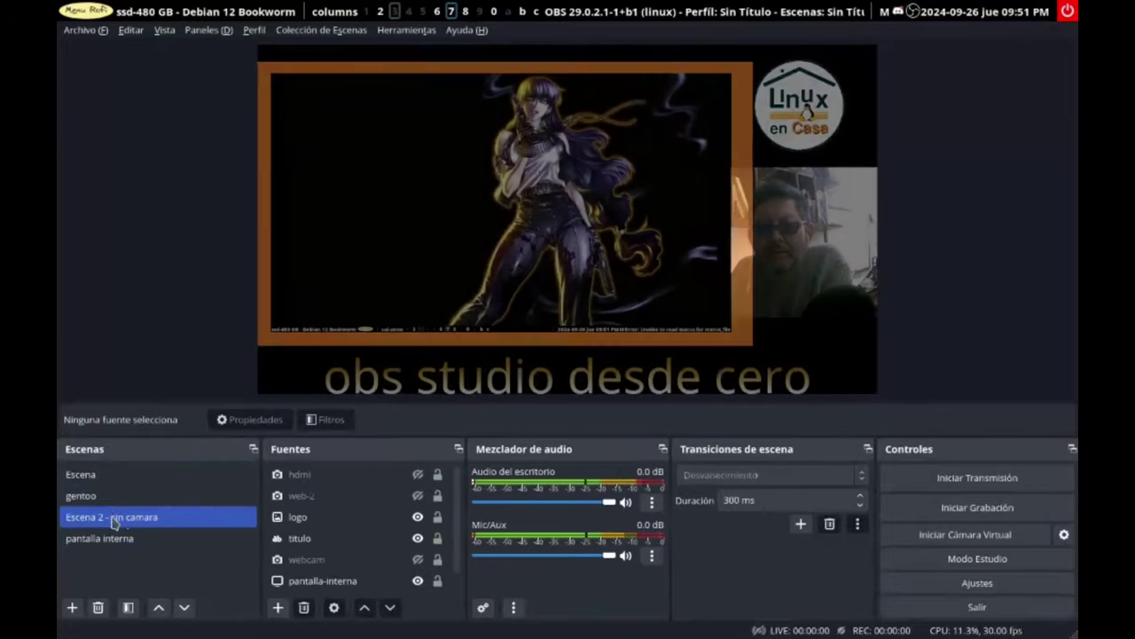
left_click(111, 538)
left_click(111, 516)
left_click(114, 495)
left_click(114, 476)
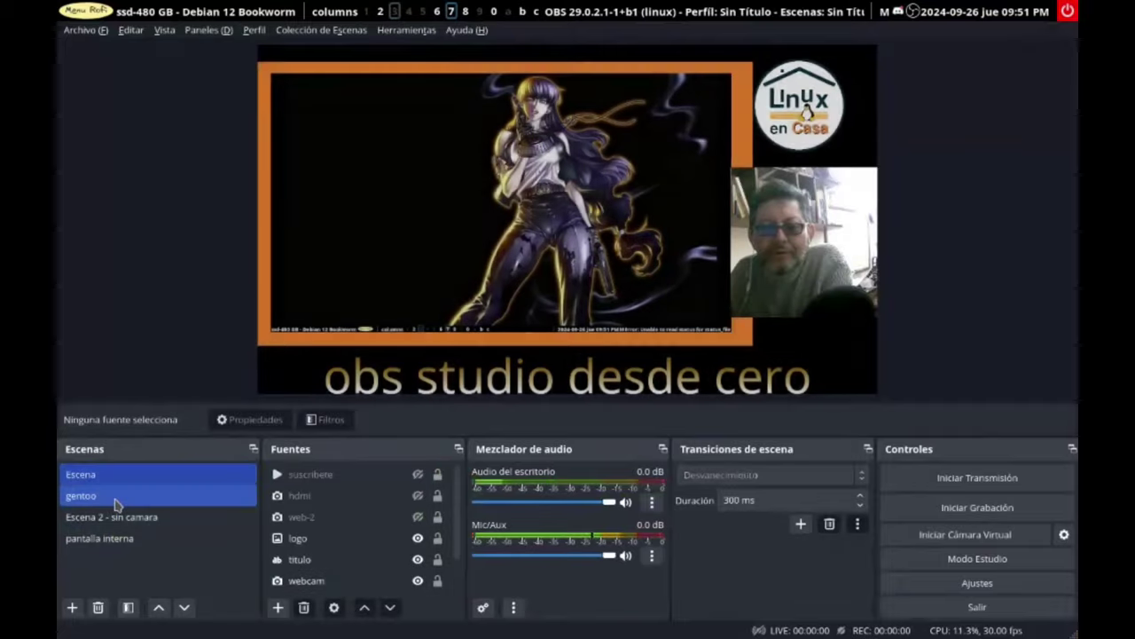
left_click(113, 495)
left_click(114, 476)
left_click(115, 517)
left_click(112, 537)
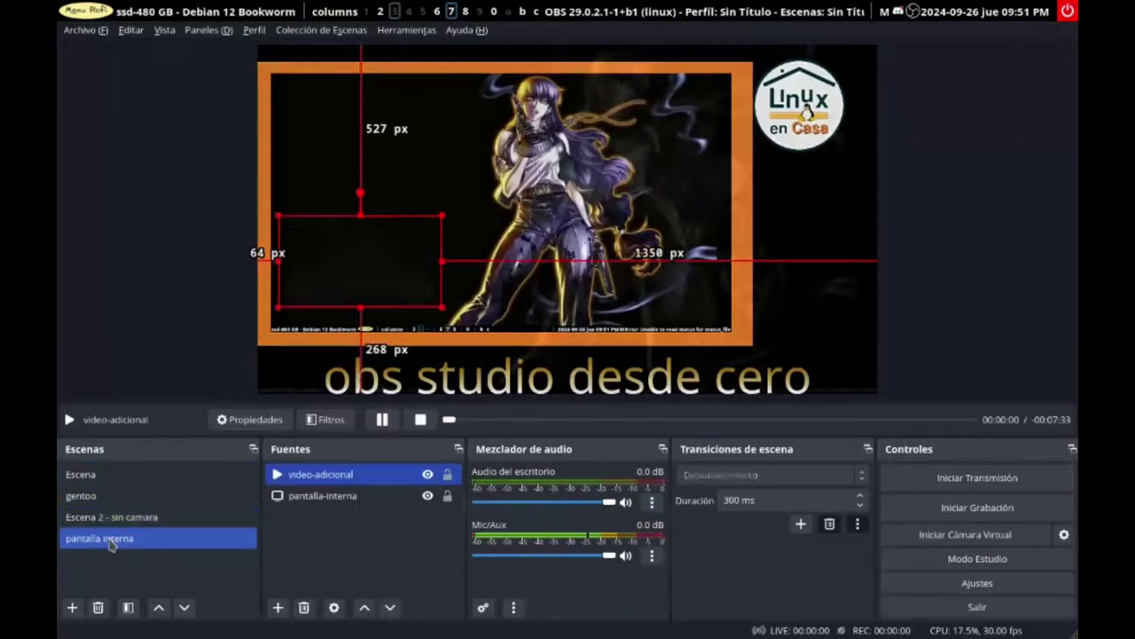
left_click(112, 516)
left_click(112, 497)
left_click(118, 476)
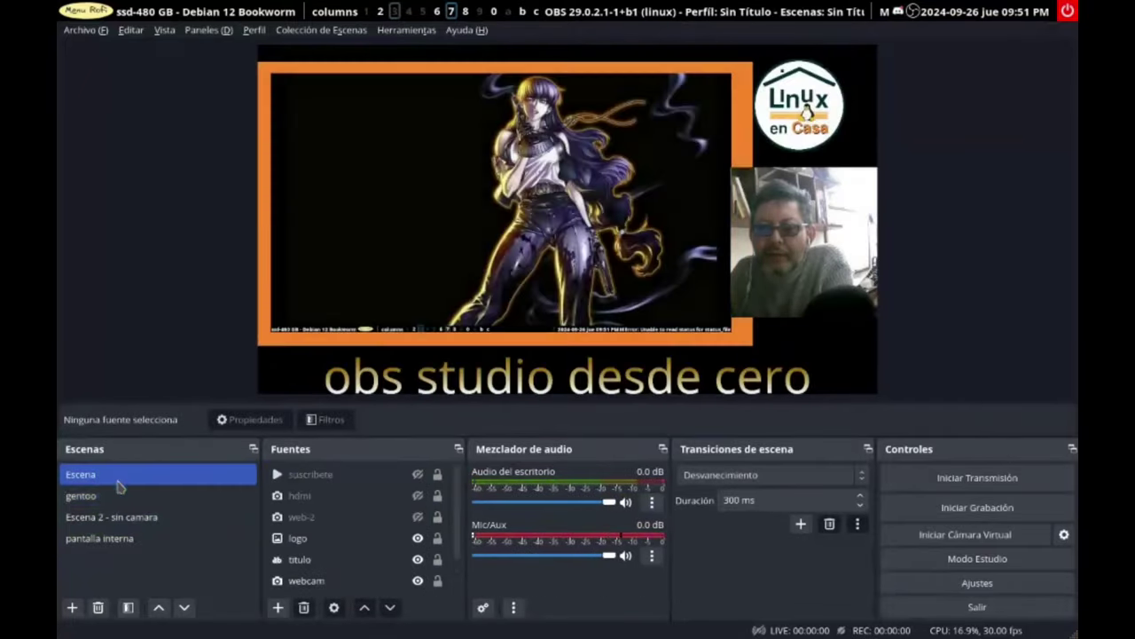